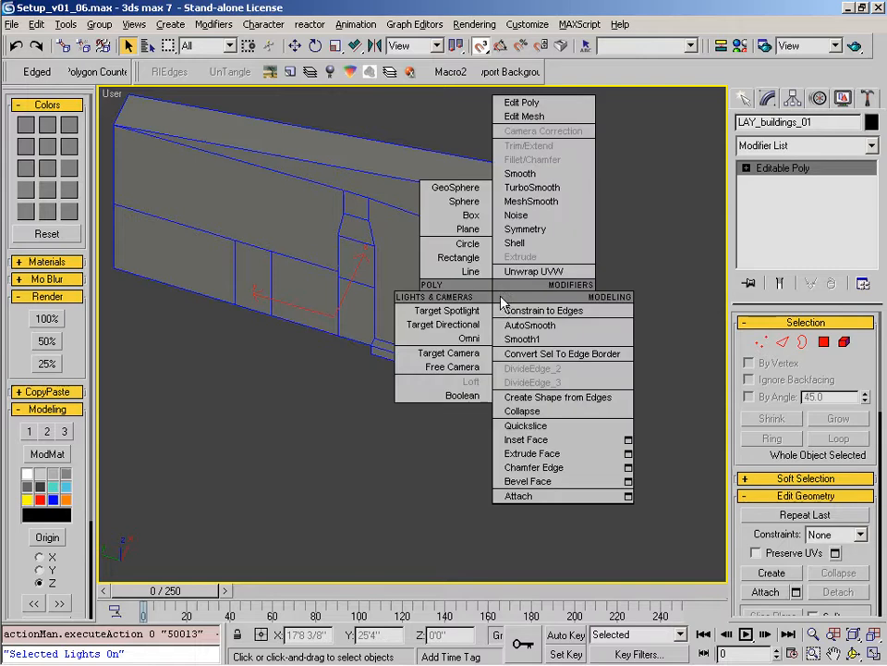
Step: Move the building's pivot to the vertex at the base corner of the facade
left_click(639, 371)
left_click(540, 400)
middle_click_drag(540, 370, 569, 419)
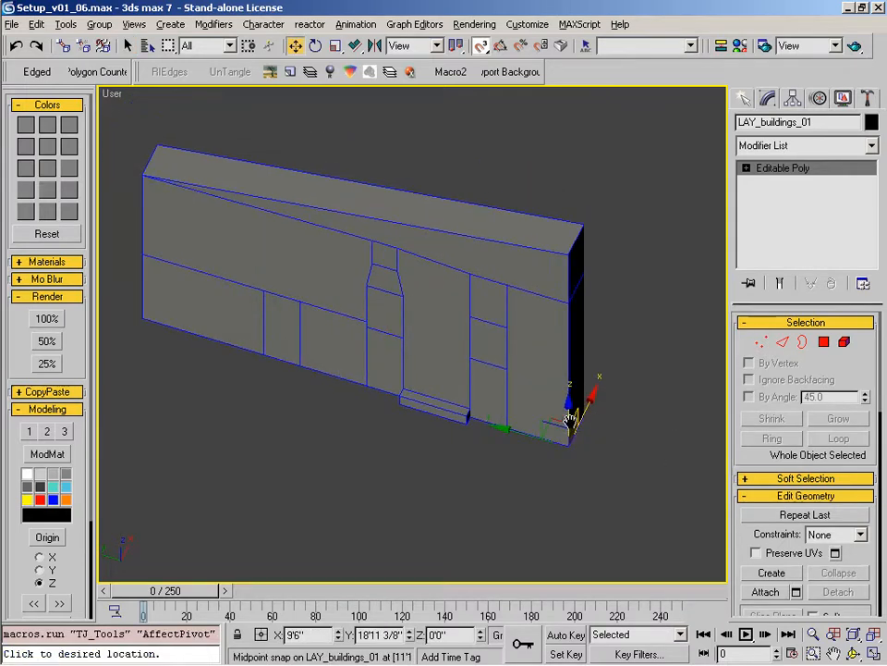
Step: Record the building's Z rotation value of -1.3 in its user-defined object properties
right_click(318, 45)
right_click(466, 312)
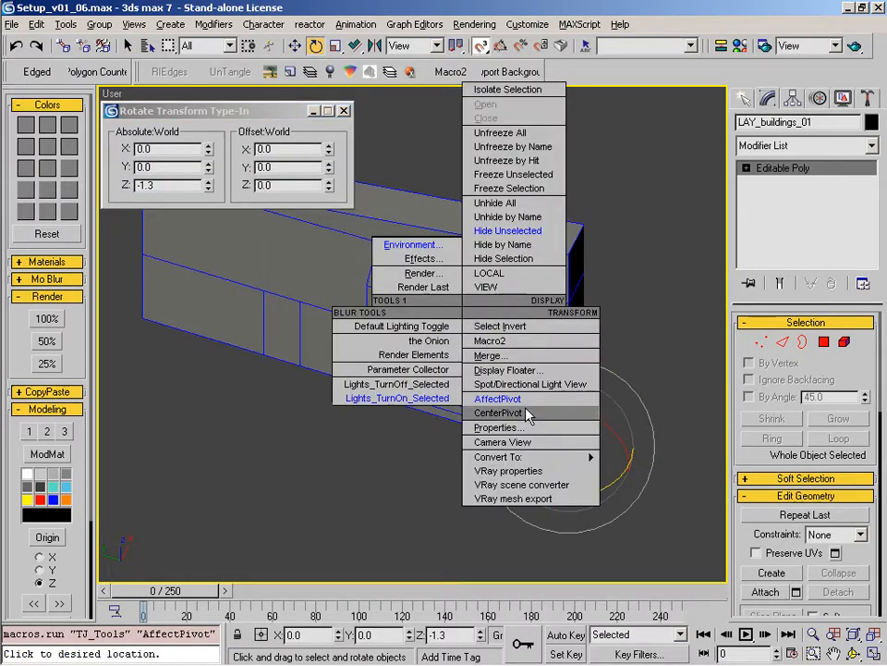
left_click(511, 426)
left_click(524, 106)
type("-1.3")
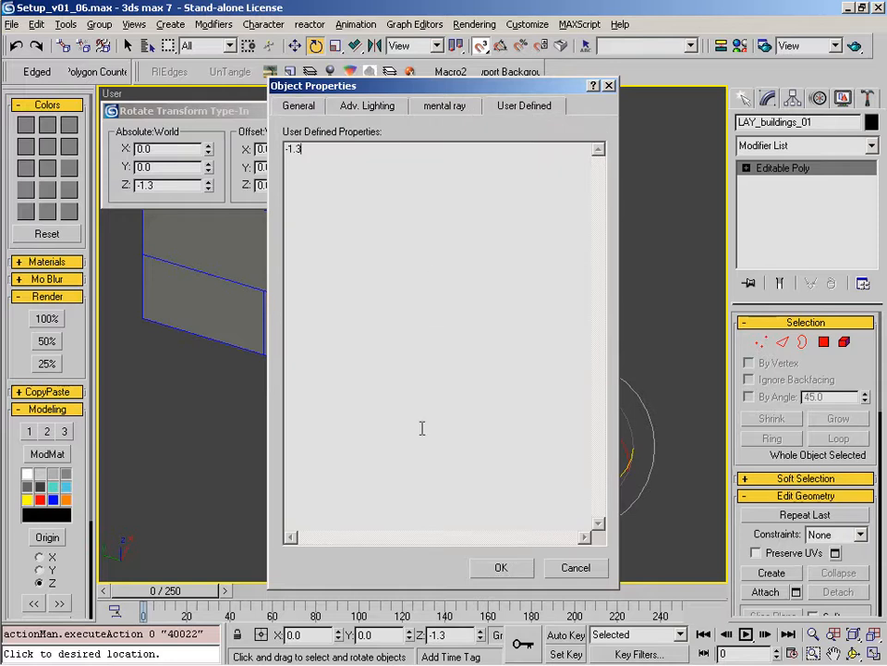
left_click(504, 568)
Step: Reset the building's Z rotation to 0 so it lines up with the world axes
left_click(323, 111)
key("t")
key("F12")
right_click(209, 185)
middle_click_drag(444, 342, 574, 341, "alt")
key("F12")
Step: Select the building polygons behind the front facade and delete them
key("4")
key("z")
key("t")
scroll(610, 528, "down", 2)
left_click_drag(575, 553, 254, 324)
middle_click_drag(254, 323, 358, 226, "alt")
key("Delete")
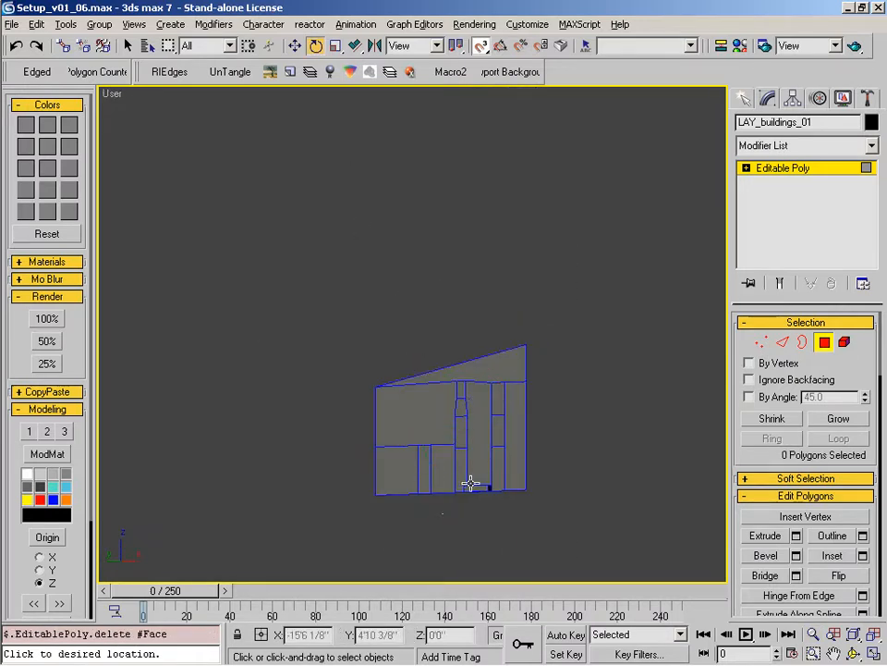
Step: Delete one more unneeded polygon of the building and leave polygon editing
middle_click_drag(471, 483, 502, 464, "alt")
key("alt+z")
left_click_drag(501, 464, 505, 390)
right_click(505, 390)
left_click(438, 392)
key("Delete")
middle_click_drag(388, 394, 412, 419)
middle_click_drag(573, 416, 392, 415, "alt")
middle_click_drag(314, 379, 370, 425)
key("alt+z")
left_click_drag(361, 425, 333, 386)
right_click(332, 387)
middle_click_drag(333, 387, 429, 347)
left_click(825, 343)
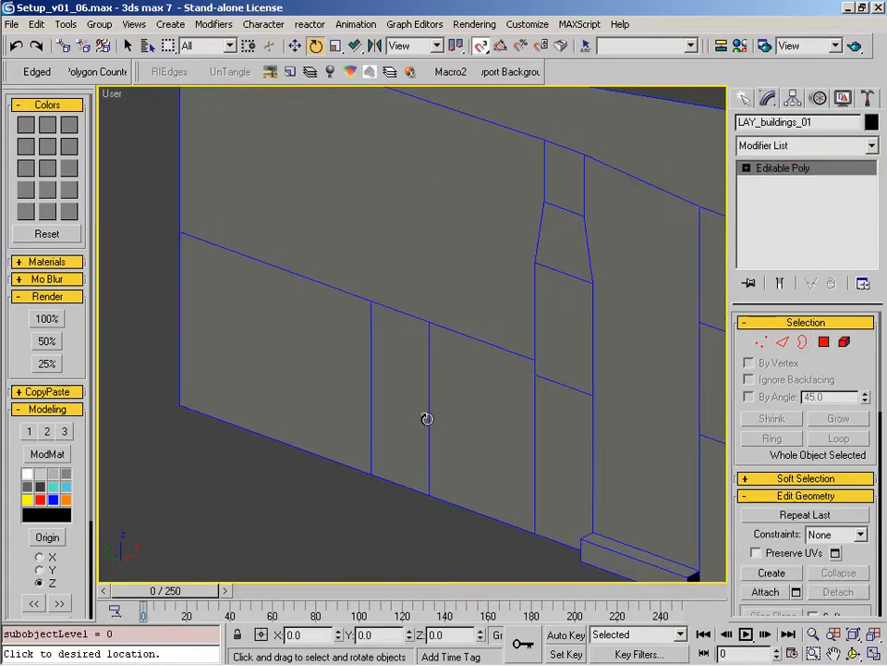
Step: In the left view, draw a grid-snapped circle with a 1'6" radius beside the facade
key("r")
key("z")
key("l")
middle_click_drag(446, 438, 565, 357)
key("alt+z")
left_click_drag(587, 328, 662, 240)
left_click(745, 99)
left_click(768, 126)
left_click(777, 241)
middle_click_drag(333, 485, 539, 485)
key("g")
left_click(272, 330)
middle_click_drag(272, 330, 386, 351)
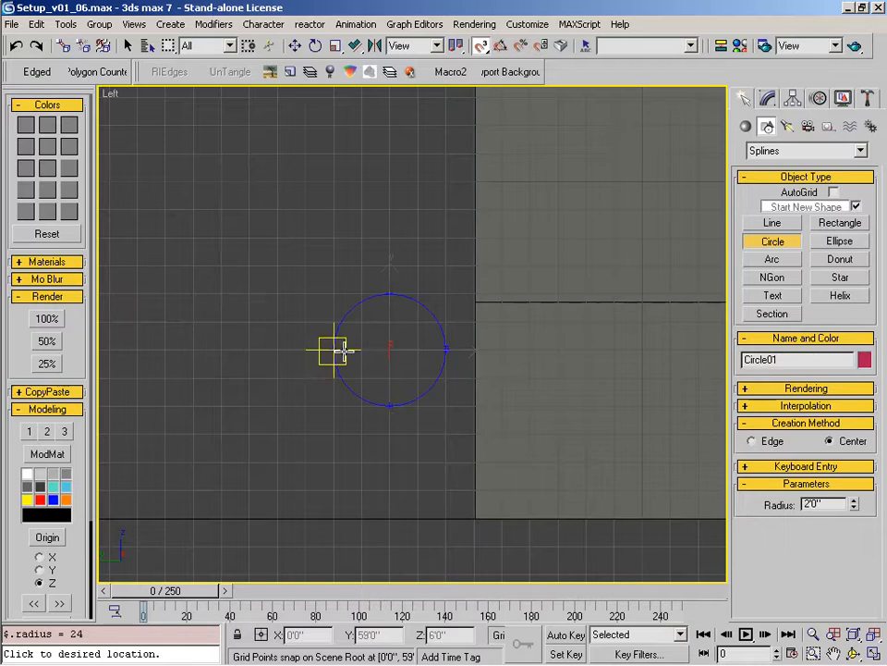
type("1")
middle_click_drag(387, 392, 357, 397)
left_click(770, 223)
middle_click_drag(227, 415, 215, 346)
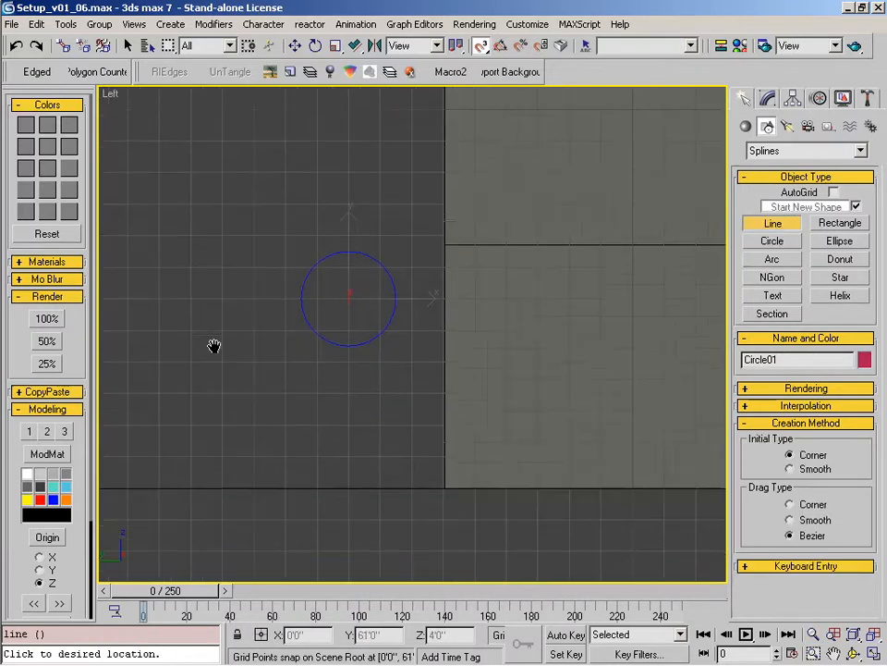
right_click(303, 297)
Step: Move the circle vertically so its top snaps level with the facade's horizontal edge
key("[")
middle_click_drag(345, 248, 370, 300)
key("w")
key("[")
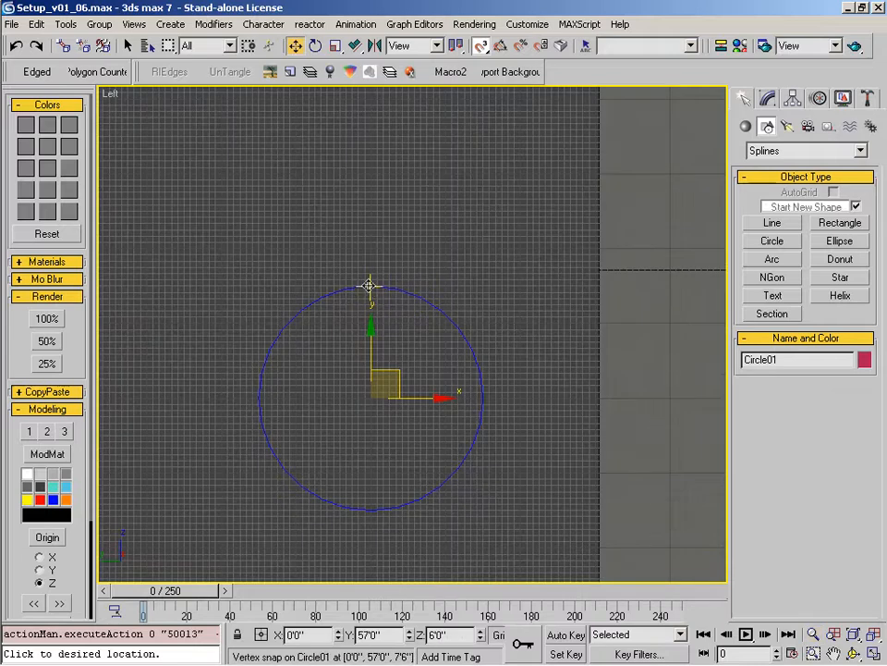
left_click_drag(369, 286, 598, 269)
key("]")
middle_click_drag(516, 359, 471, 342)
Step: Draw a line from the circle's left quadrant down to ground level, then 1'6" to the right
key("l")
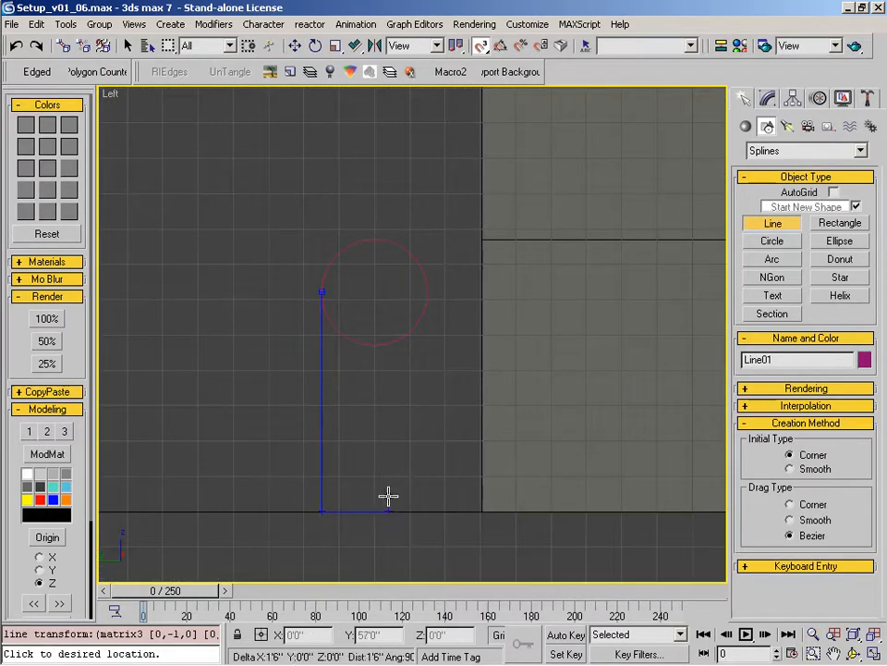
right_click(433, 355)
right_click(431, 309)
Step: Copy the line's vertical segment to the circle's right quadrant and snap the base line's end vertex to its foot
key("2")
left_click(328, 401)
key("s")
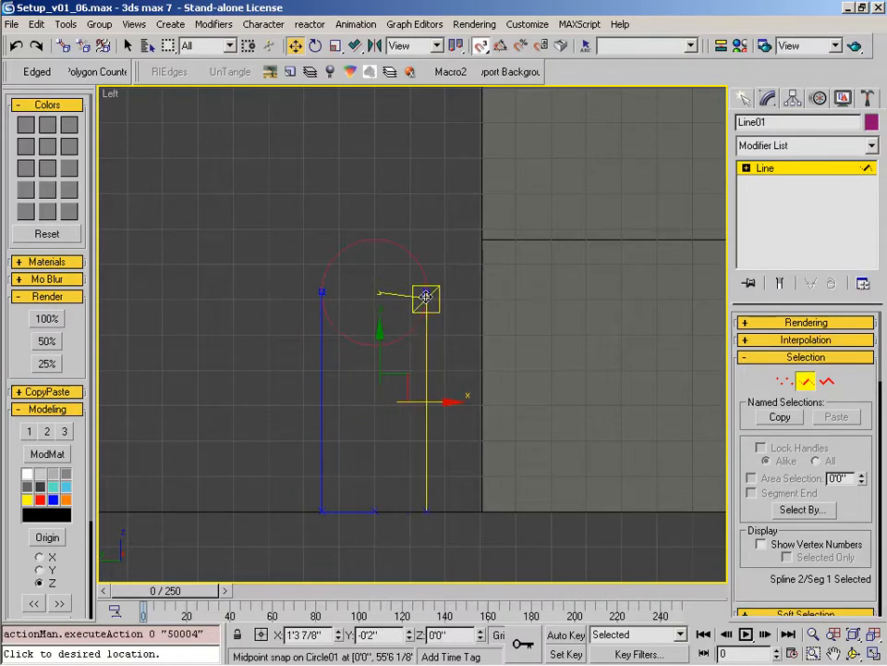
key("1")
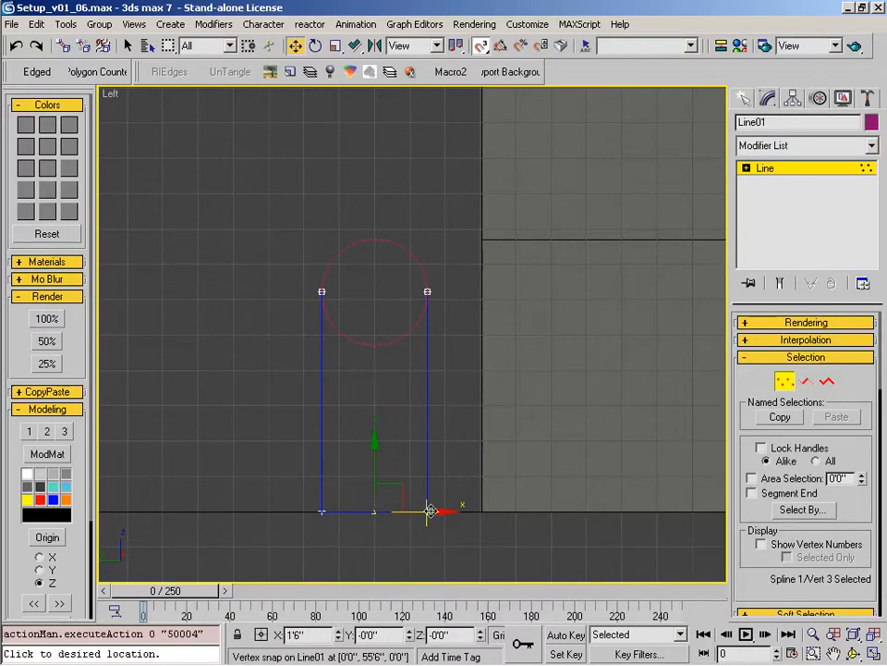
Step: Attach the circle to the line and delete the circle's two lower segments, leaving an arch outline
scroll(844, 428, "down", 10)
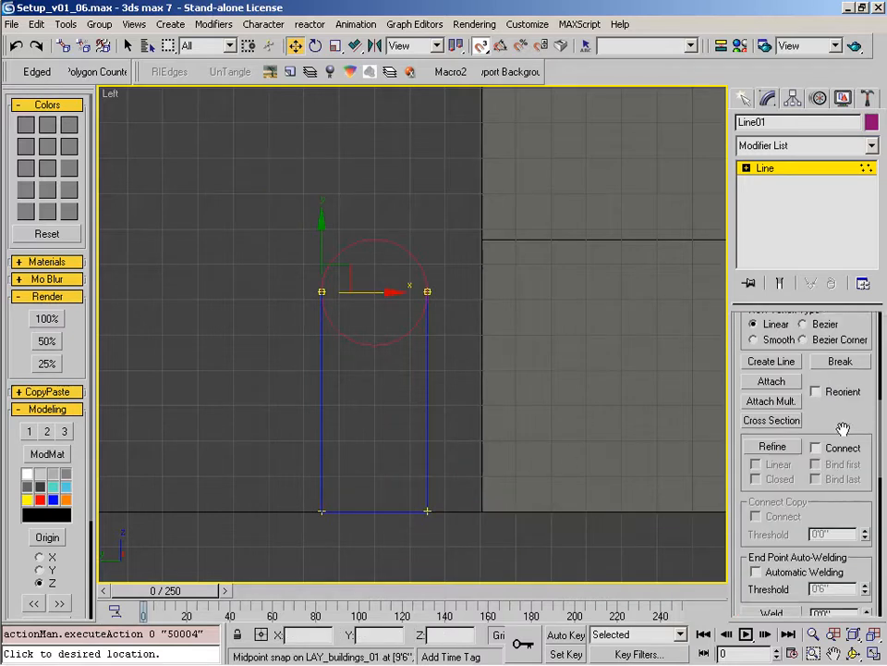
left_click(773, 171)
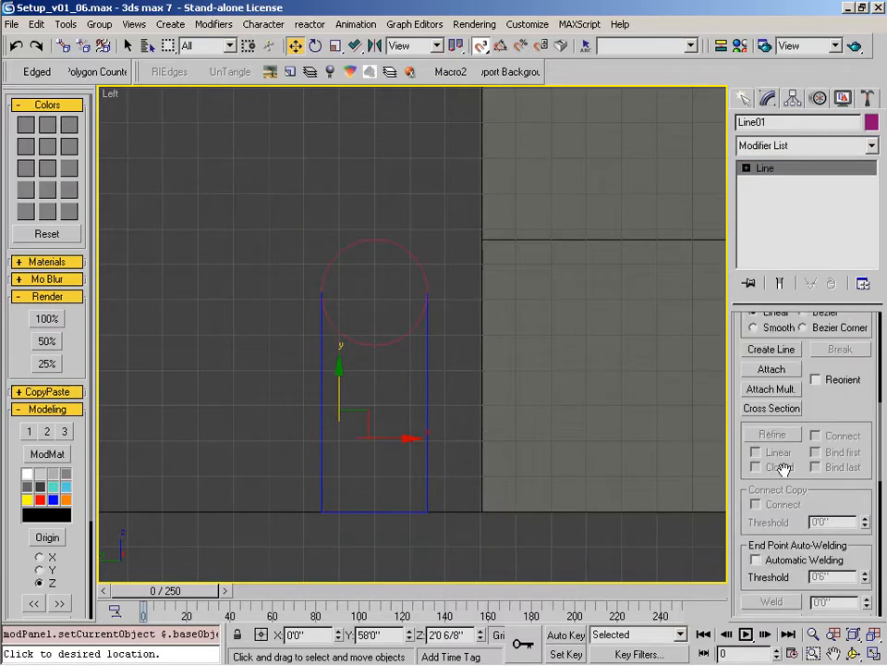
left_click(419, 320)
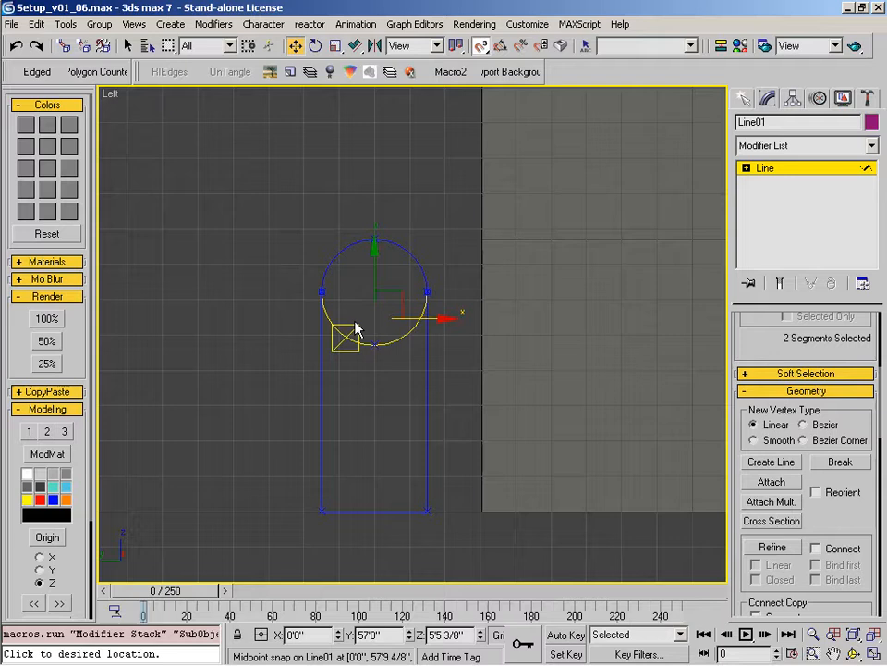
left_click_drag(356, 328, 379, 554)
middle_click_drag(398, 386, 415, 389)
left_click(16, 45)
Step: Weld the arch outline's vertices into one continuous spline and leave vertex editing
mouse_move(451, 435)
middle_mouse_down()
mouse_move(437, 364)
mouse_move(445, 449)
middle_mouse_up()
key("bracketleft")
key("ctrl+a")
key("1")
scroll(792, 376, "down", 5)
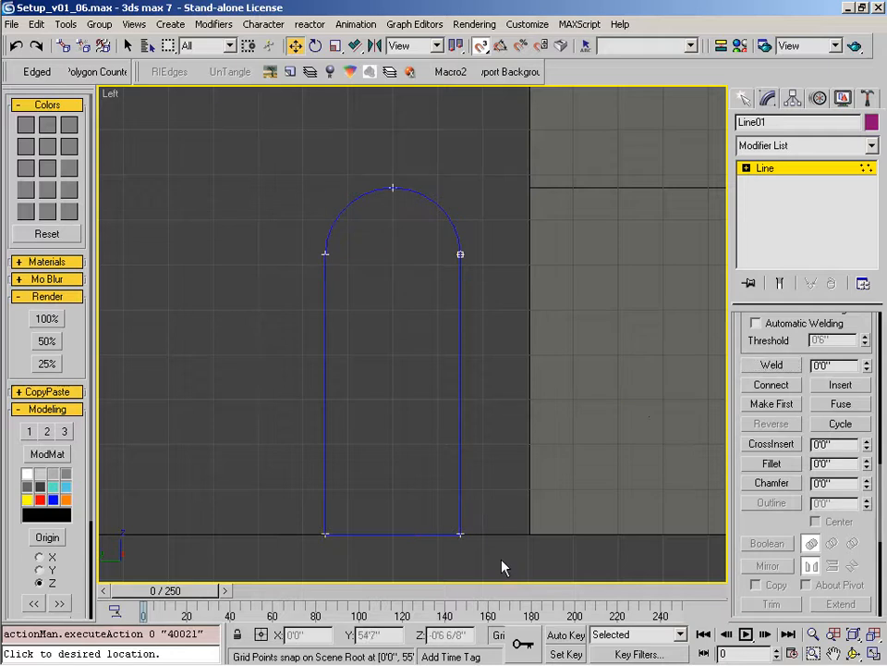
right_click(458, 539)
left_click(434, 363)
middle_click_drag(421, 429, 331, 448)
left_click(777, 168)
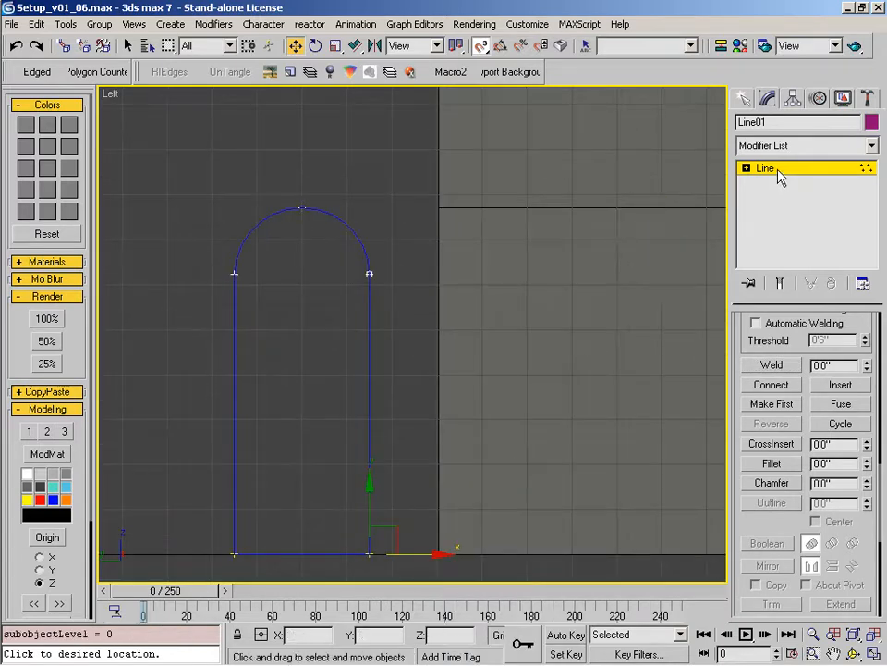
Step: Move the arch outline onto the facade, snapping it over the narrow door panel
key("alt+z")
left_click_drag(440, 297, 428, 373)
right_click(428, 373)
middle_click_drag(621, 416, 496, 448)
key("g")
middle_click_drag(216, 459, 446, 480)
left_click_drag(447, 480, 559, 401)
middle_click_drag(609, 429, 460, 470)
key("alt+z")
left_click_drag(459, 470, 430, 319)
right_click(430, 318)
Step: Delete the building's door polygon behind the arch outline and leave polygon editing
left_click(457, 283)
key("bracketright")
key("4")
left_click(438, 295)
key("Delete")
middle_click_drag(392, 324, 361, 327)
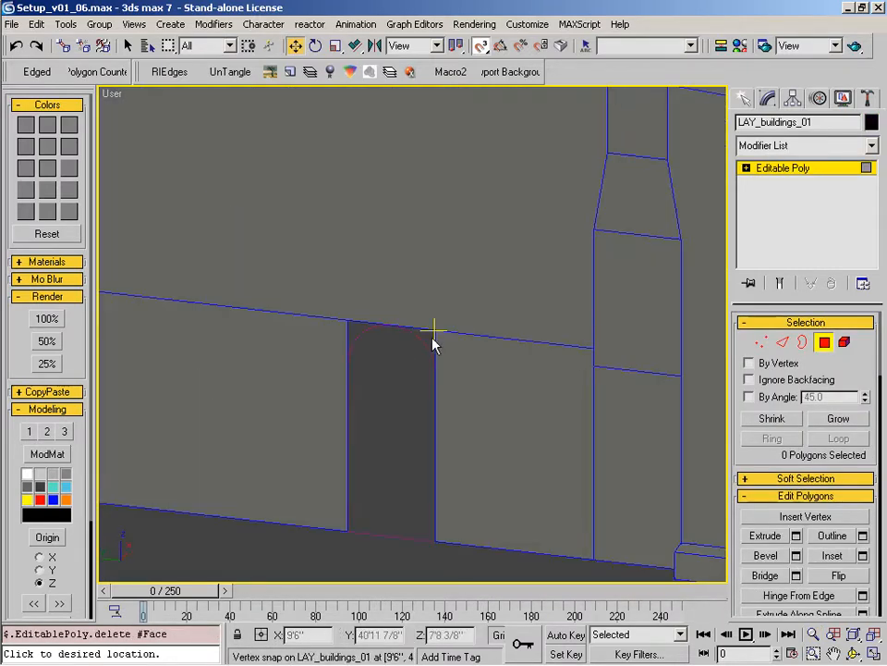
key("l")
key("z")
key("alt+z")
left_click_drag(419, 333, 455, 215)
right_click(454, 214)
left_click(821, 344)
Step: Change the arch outline's colour to yellow and deselect it
left_click_drag(424, 291, 375, 288)
left_click(419, 363)
middle_click_drag(409, 375, 446, 392)
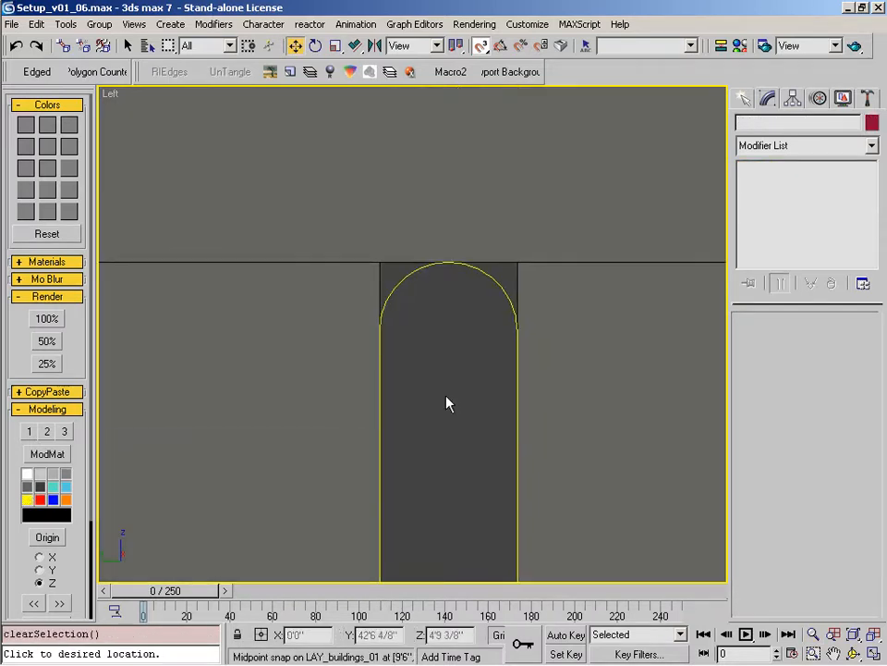
Step: Insert a vertex on each side edge of the door opening and move both to where the arch starts curving
key("bracketleft")
key("bracketleft")
left_click(404, 238)
middle_click_drag(456, 322, 455, 345)
key("2")
left_click_drag(342, 372, 668, 414)
key("bracketright")
right_click(465, 361)
left_click(524, 473)
left_click_drag(424, 387, 421, 290)
key("bracketleft")
key("bracketleft")
middle_click_drag(344, 266, 389, 404)
middle_click_drag(389, 403, 333, 347, "ctrl+alt")
left_click(763, 342)
Step: Raise the arch spline's interpolation steps to 11 for a smoother curve
left_click(664, 194)
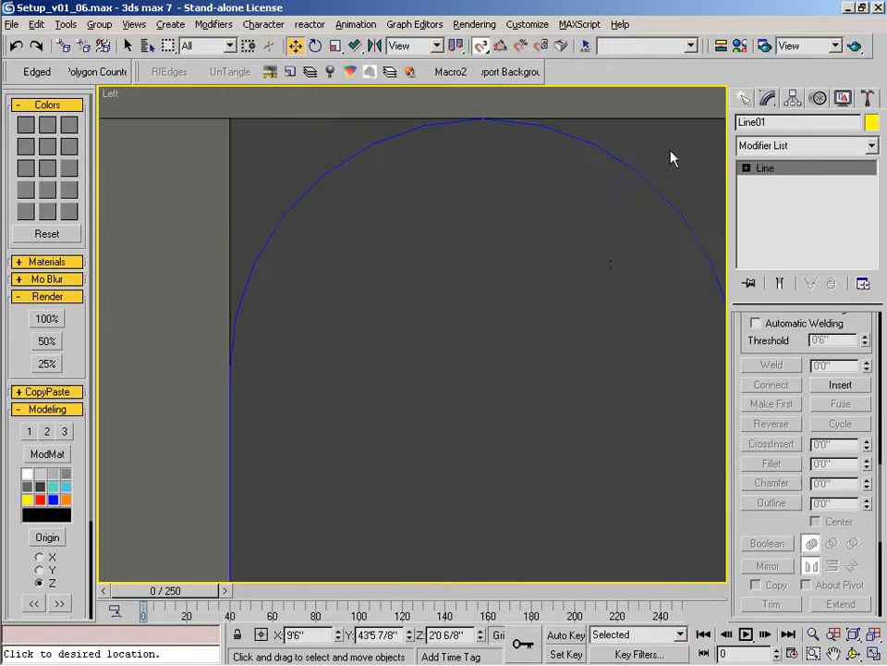
scroll(779, 505, "up", 10)
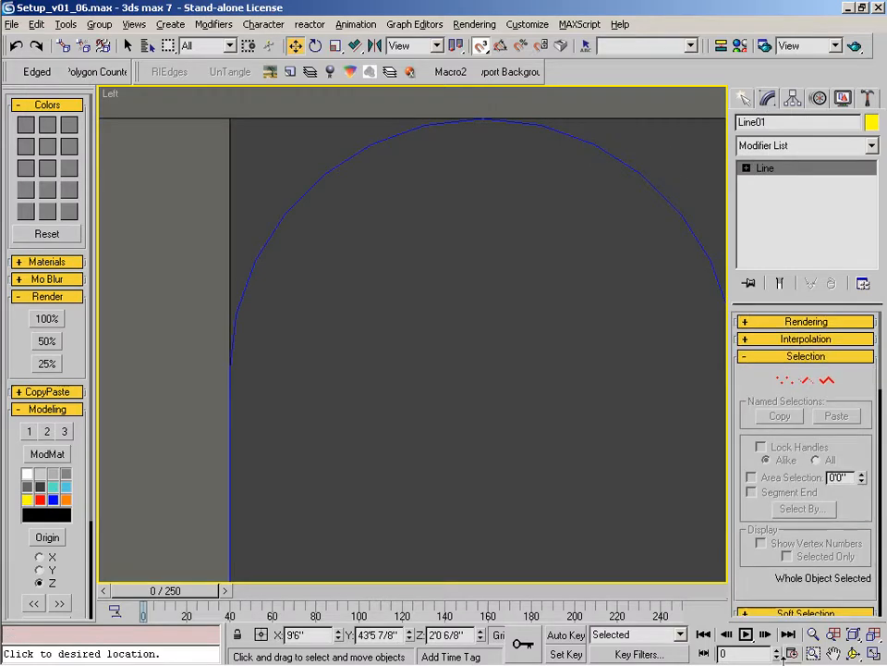
left_click(801, 321)
left_click(804, 473)
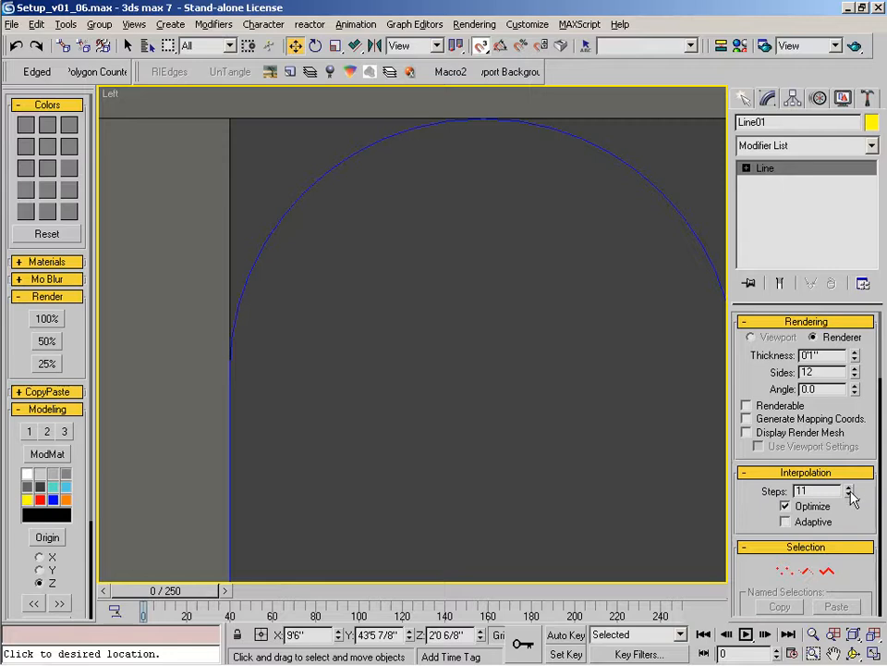
Step: Connect the edge across the top of the door opening to the facade's upper edge with a new edge
middle_click_drag(532, 419, 466, 422)
right_click(456, 362)
middle_click_drag(285, 334, 393, 380)
left_click(369, 264)
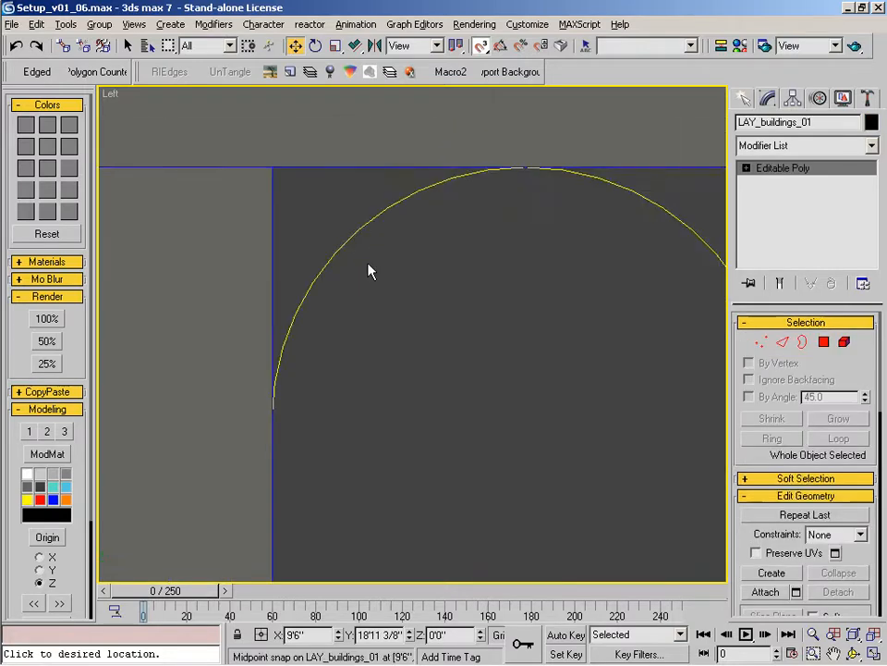
middle_click_drag(369, 264, 391, 241, "ctrl+alt")
middle_click_drag(390, 240, 444, 339)
middle_click_drag(430, 392, 376, 350)
scroll(380, 356, "down", 1)
key("2")
left_click(252, 334)
middle_click_drag(298, 327, 324, 341)
scroll(323, 341, "down", 1)
scroll(405, 515, "down", 6)
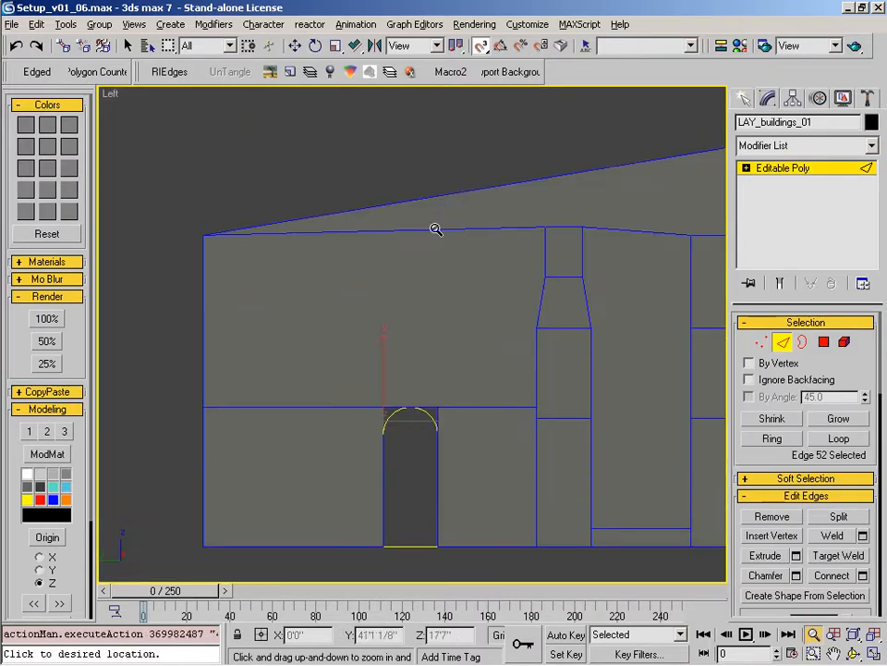
left_click(431, 229)
left_click(398, 363)
Step: Slide the new edge's upper vertex along the facade's upper edge until it aligns vertically with the arch's apex
scroll(399, 362, "up", 2)
key("1")
scroll(355, 154, "up", 1)
left_click(358, 113)
right_click(457, 185)
left_click(391, 114)
left_click_drag(392, 113, 422, 153)
key("s")
middle_click_drag(388, 126, 392, 179)
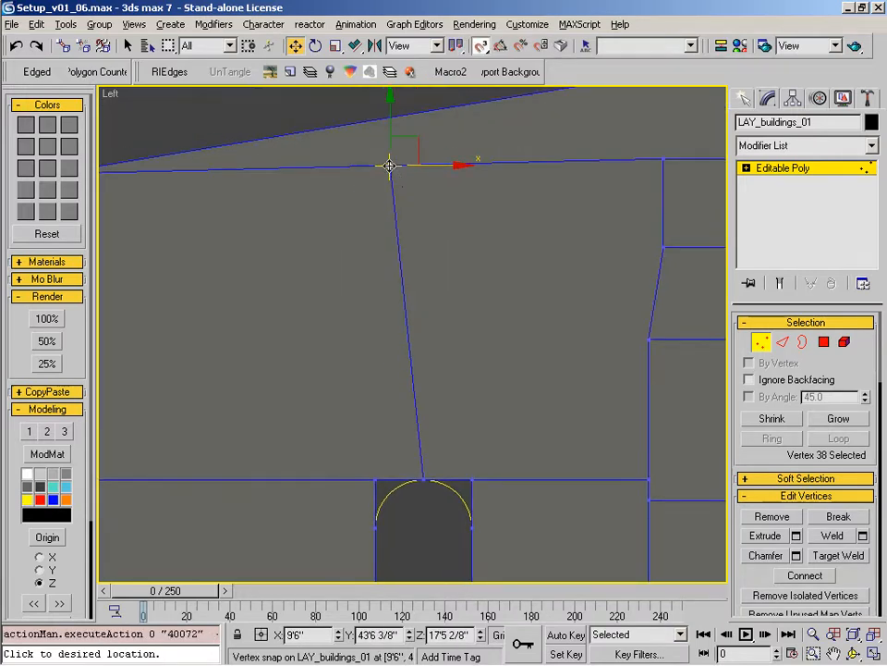
left_click_drag(390, 165, 422, 479)
middle_click_drag(424, 477, 406, 414)
Step: Snap the door opening's upper-left corner vertex onto the vertex at the arch's apex
scroll(406, 414, "up", 8)
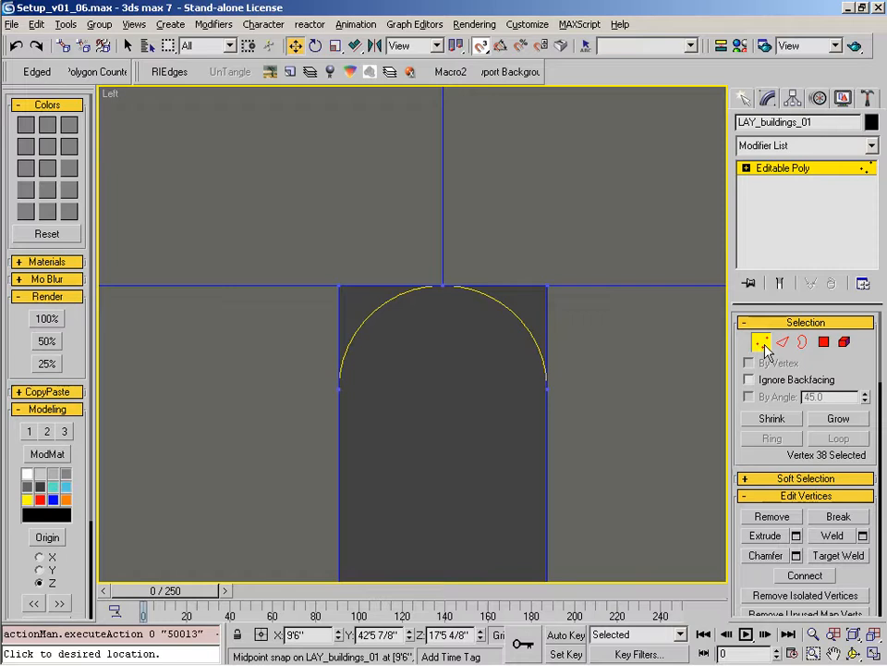
middle_click_drag(394, 294, 339, 309)
left_click(279, 282)
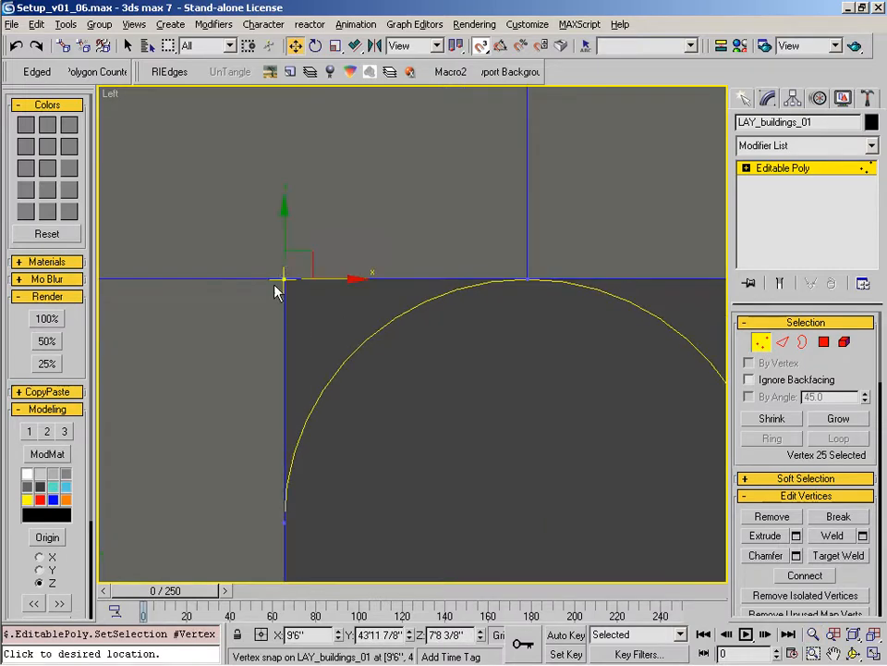
left_click_drag(282, 280, 527, 278)
middle_click_drag(599, 368, 329, 367)
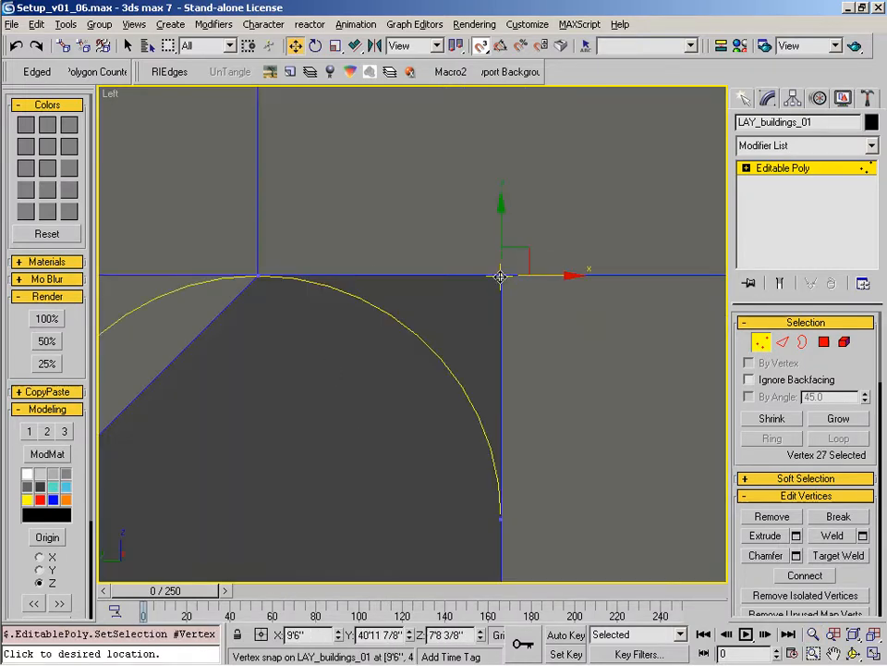
Step: Snap the door opening's upper-right corner vertex onto the vertex at the arch's apex
left_click_drag(500, 277, 258, 276)
left_click_drag(226, 309, 322, 183)
key("2")
middle_click_drag(284, 311, 422, 362)
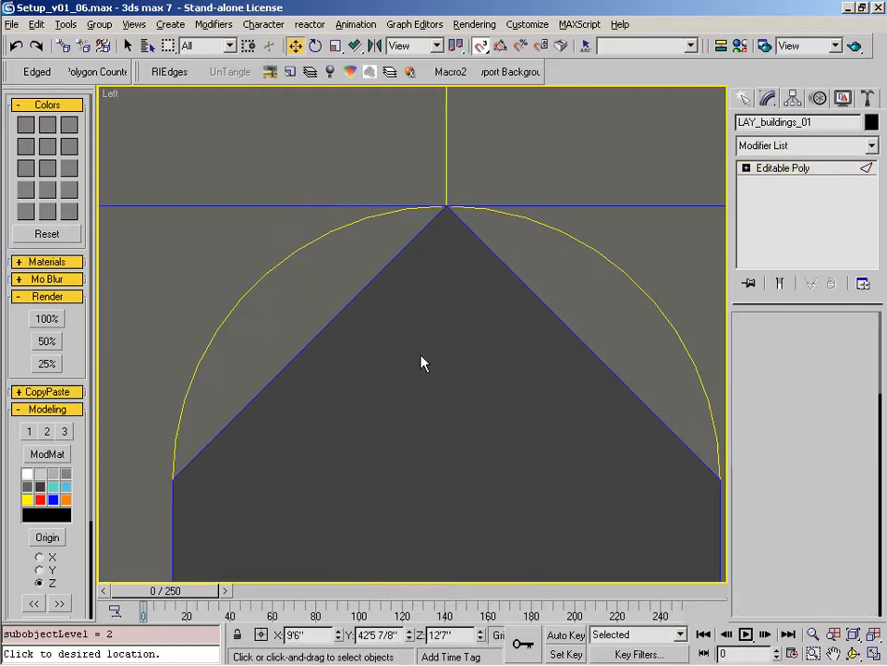
Step: Divide both slanted door edges into thirds and snap the left edge's two new vertices onto the outermost points of the arch spline's left half
left_click_drag(381, 462, 310, 297)
right_click(462, 381)
left_click(496, 503)
left_click(358, 298)
left_click_drag(355, 296, 407, 209)
right_click(467, 287)
left_click(500, 307)
key("s")
left_click_drag(265, 389, 177, 438)
Step: Divide the remaining straight left edge into thirds and snap its two new vertices onto the next arch spline points inward
key("2")
left_click(291, 323)
right_click(382, 382)
left_click(416, 500)
left_click_drag(253, 362, 184, 399)
left_click_drag(329, 283, 368, 218)
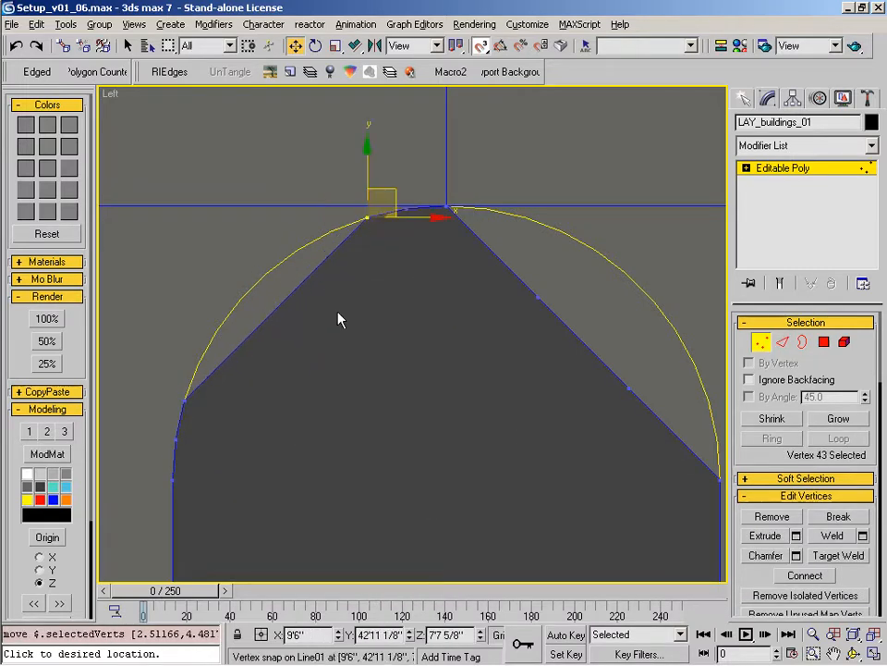
Step: Divide the shortened left edge into thirds again and snap the upper and lower new vertices onto the following spline points
key("2")
left_click(295, 289)
right_click(374, 336)
left_click(361, 340)
left_click(305, 278)
left_click_drag(305, 278, 331, 231)
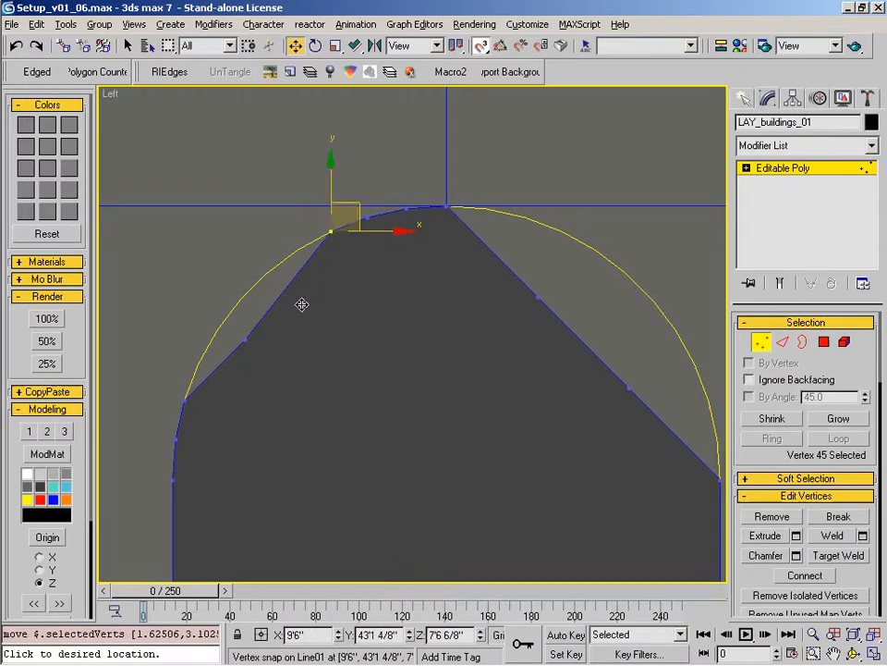
left_click_drag(242, 340, 198, 364)
Step: Divide the remaining left edge at its midpoint twice, snapping each new vertex to the next arch spline point going up
key("2")
left_click(264, 300)
right_click(293, 347)
left_click(343, 441)
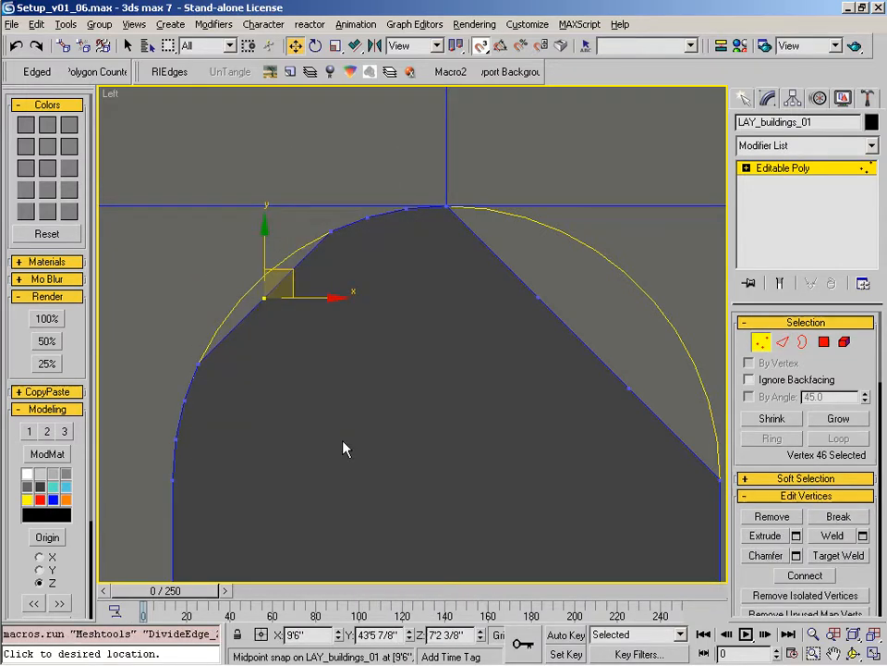
left_click_drag(208, 327, 210, 328)
key("2")
left_click(265, 290)
right_click(351, 334)
left_click(386, 425)
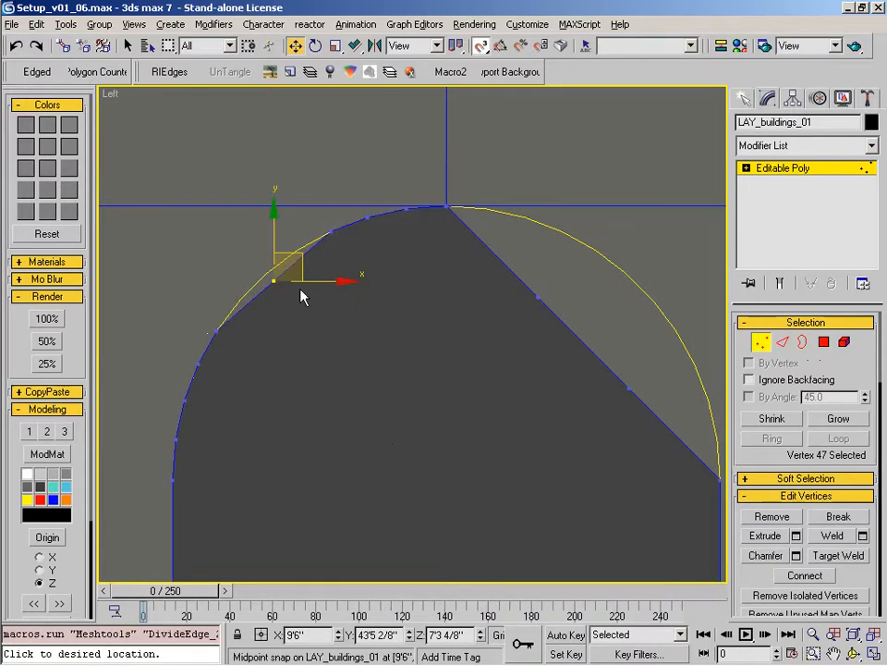
key("2")
mouse_move(273, 281)
left_mouse_down()
mouse_move(241, 299)
mouse_move(267, 271)
left_mouse_up()
Step: Divide the last straight stretch on the left twice and fit the new vertices to the remaining arch spline points
left_click(288, 266)
right_click(324, 339)
left_click(362, 443)
key("2")
left_click(288, 258)
right_click(357, 323)
left_click(370, 436)
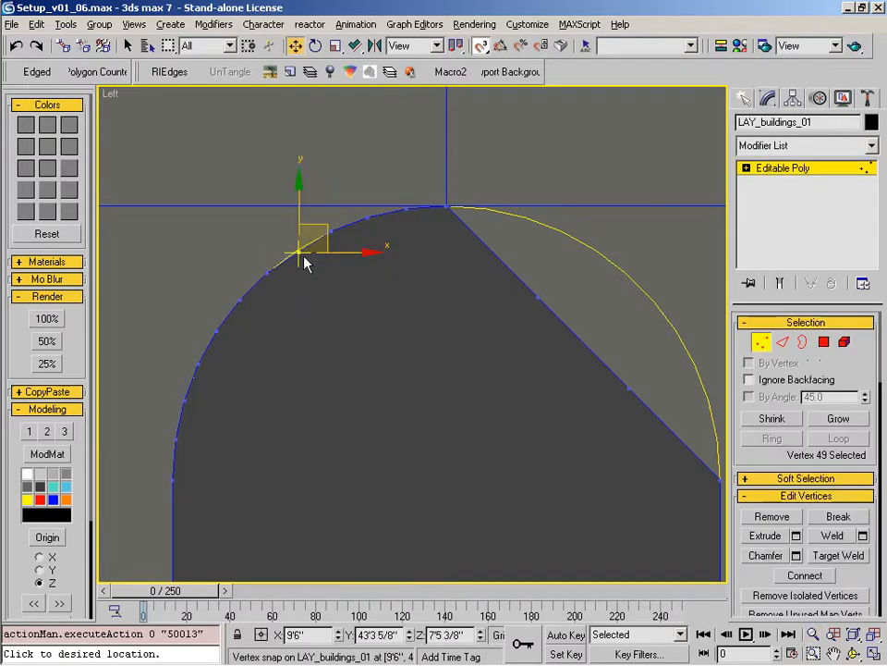
Step: Snap the right slanted edge's two vertices onto the spline points next to the apex and next to the arch's right springing point
key("alt+z")
left_click_drag(351, 261, 382, 287)
right_click(389, 290)
middle_click_drag(488, 328, 396, 371)
left_click(411, 334)
key("alt+z")
left_click_drag(387, 368, 412, 325)
right_click(414, 323)
left_click_drag(421, 313, 361, 204)
left_click_drag(423, 390, 648, 488)
Step: Divide the straight edge on the right and snap a new vertex onto the second spline point right of the apex
key("2")
left_click_drag(493, 396, 512, 335)
right_click(433, 411)
left_click(460, 511)
key("2")
right_click(425, 413)
left_click(444, 522)
left_click(405, 251)
left_click_drag(405, 251, 408, 213)
Step: Snap the new right-side vertices onto successive arch spline points and divide the remaining straight stretch once more
left_click_drag(455, 299, 454, 231)
left_click_drag(465, 338, 537, 363)
left_click_drag(503, 347, 497, 255)
left_click_drag(531, 375, 544, 287)
left_click_drag(585, 421, 597, 372)
key("2")
right_click(460, 395)
left_click(492, 516)
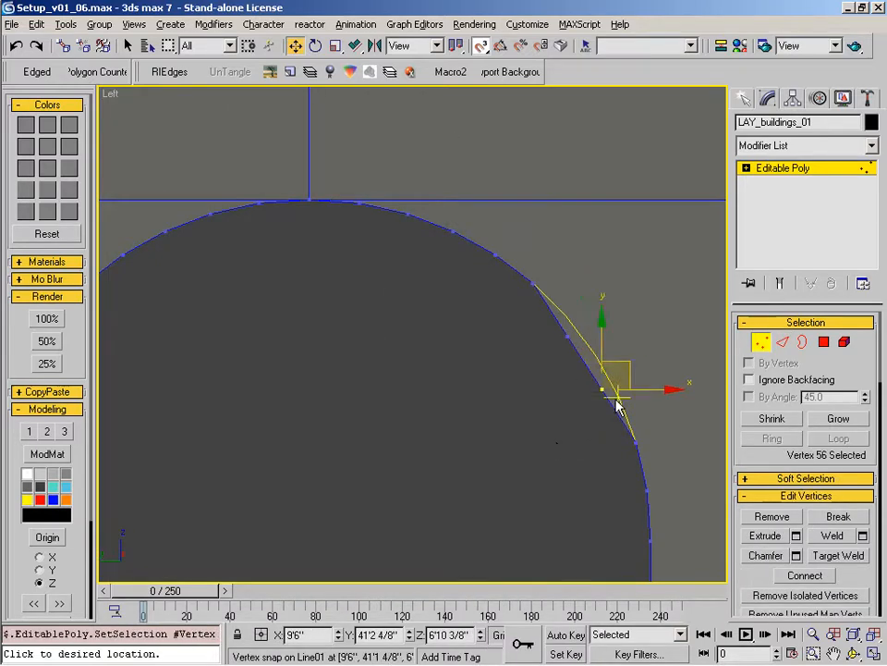
Step: Fit the last vertices on the right side to the arch spline to complete the curve
left_click(567, 335)
key("2")
mouse_move(567, 336)
left_mouse_down()
mouse_move(596, 354)
mouse_move(573, 316)
left_mouse_up()
right_click(455, 373)
left_click(503, 481)
Step: Leave the building's vertex editing and delete the arch guide spline
scroll(564, 316, "down", 5)
middle_click_drag(498, 471, 452, 279, "alt")
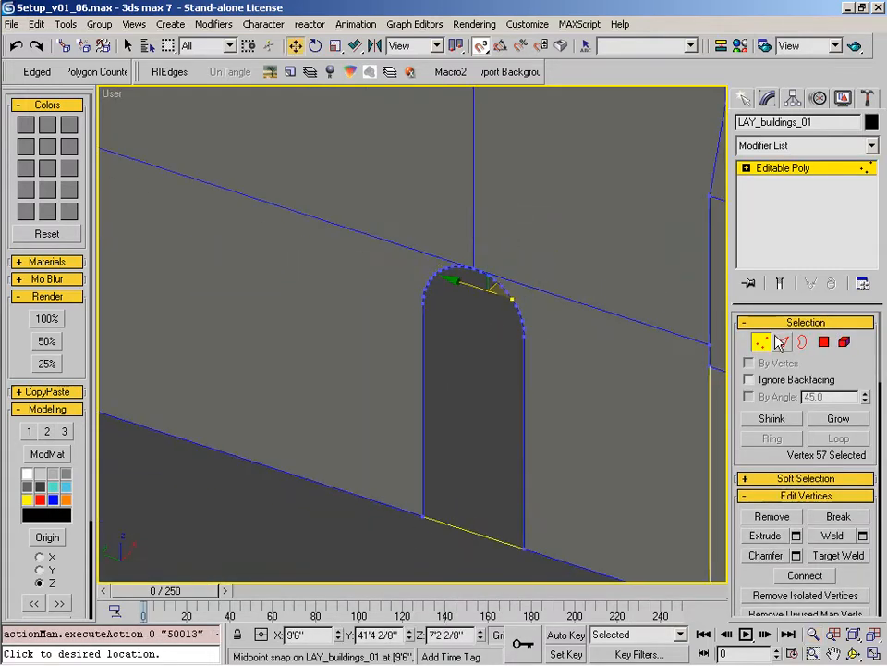
key("1")
key("Delete")
middle_click_drag(451, 459, 442, 426)
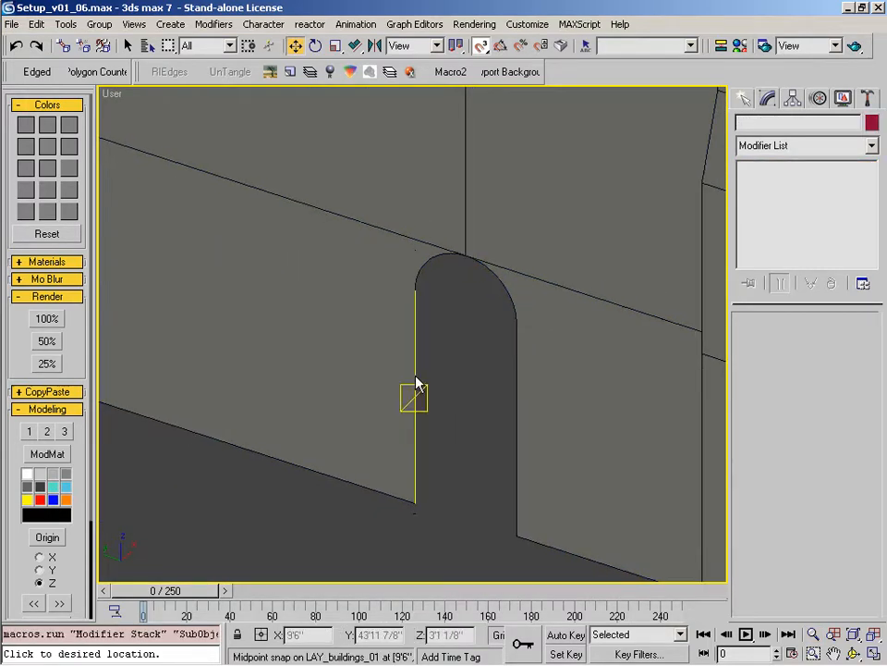
Step: Select the building's door opening edges along both sides and the arch, leaving out the facade edges that meet the apex
left_click(418, 393)
key("2")
left_click(517, 404)
right_click(514, 398)
left_click(551, 431)
scroll(487, 444, "up", 5)
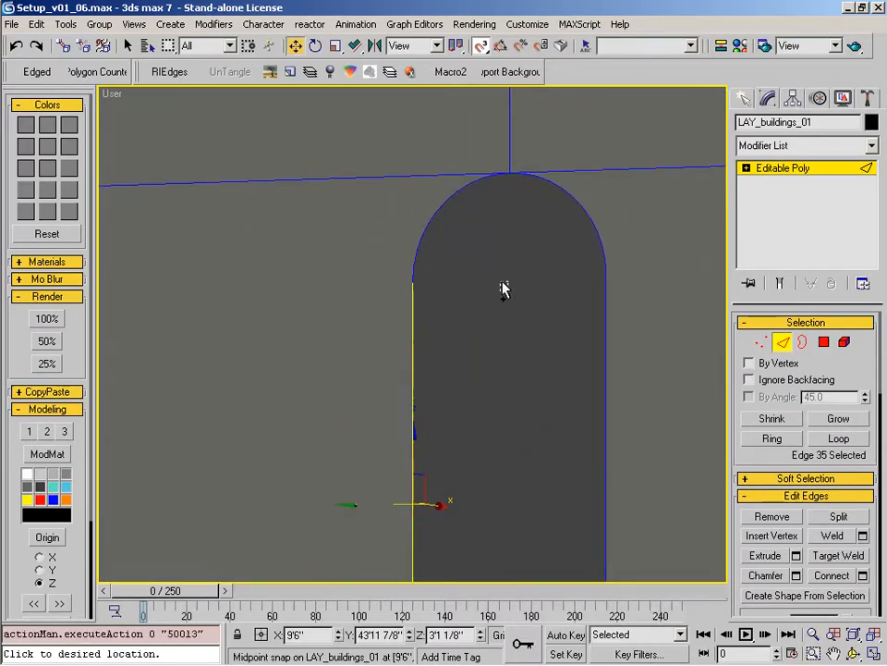
left_click_drag(502, 245, 657, 263, "ctrl")
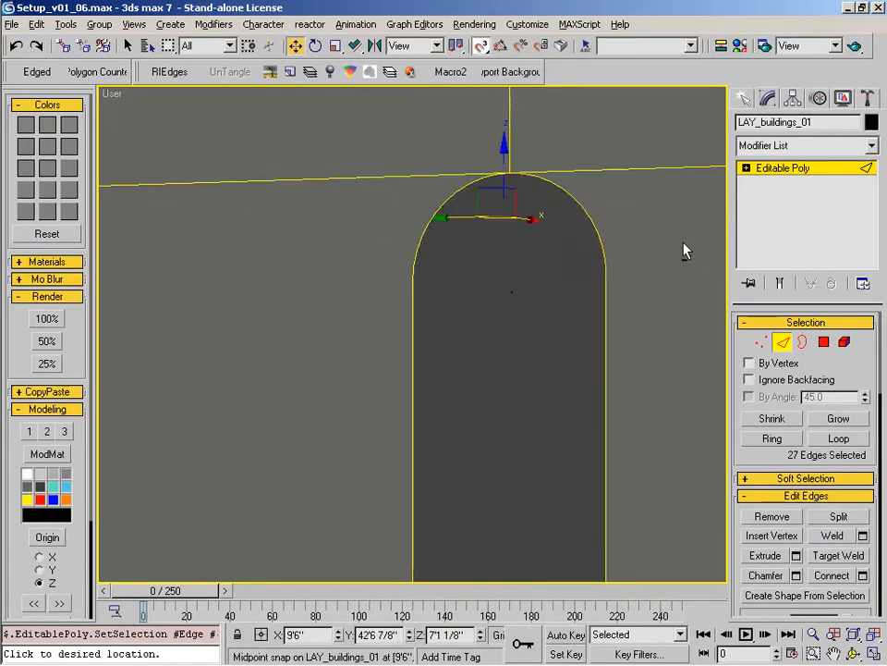
left_click(378, 172, "alt")
Step: Extrude the selected doorway edges with an extrusion height of -10 and a base width of 0
scroll(456, 258, "up", 3)
middle_click_drag(456, 258, 506, 285, "alt")
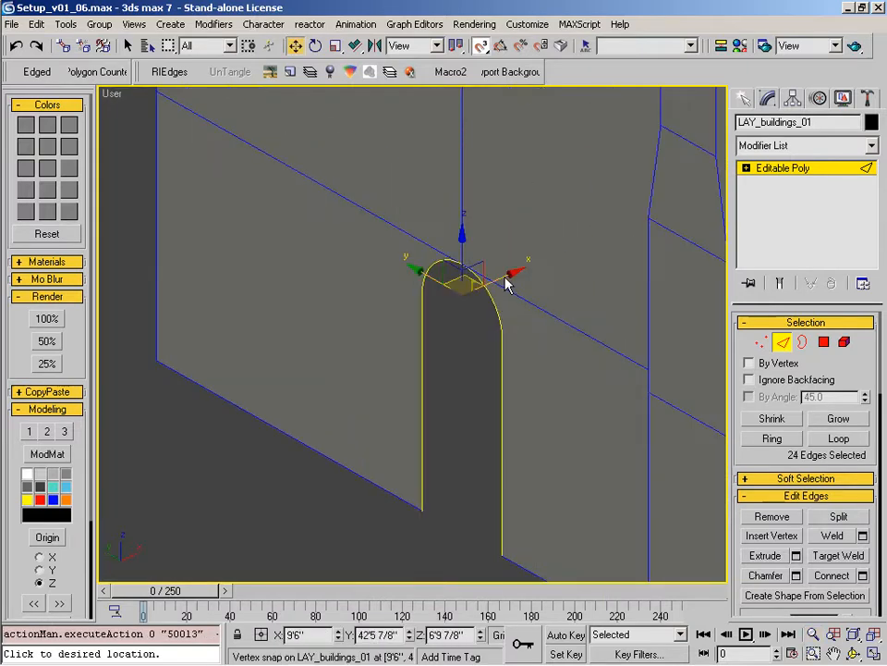
left_click(796, 556)
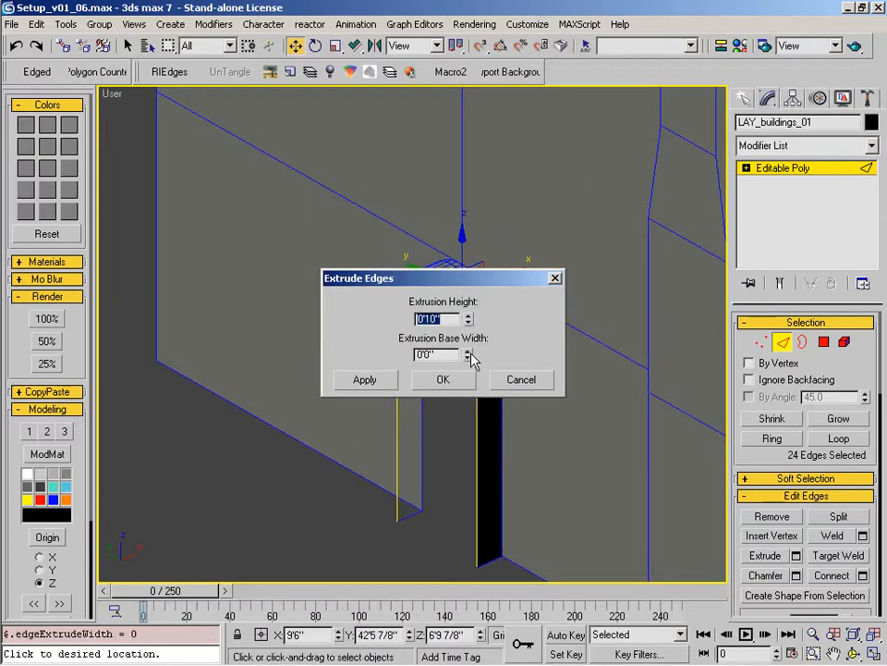
left_click_drag(474, 285, 329, 402)
right_click(324, 440)
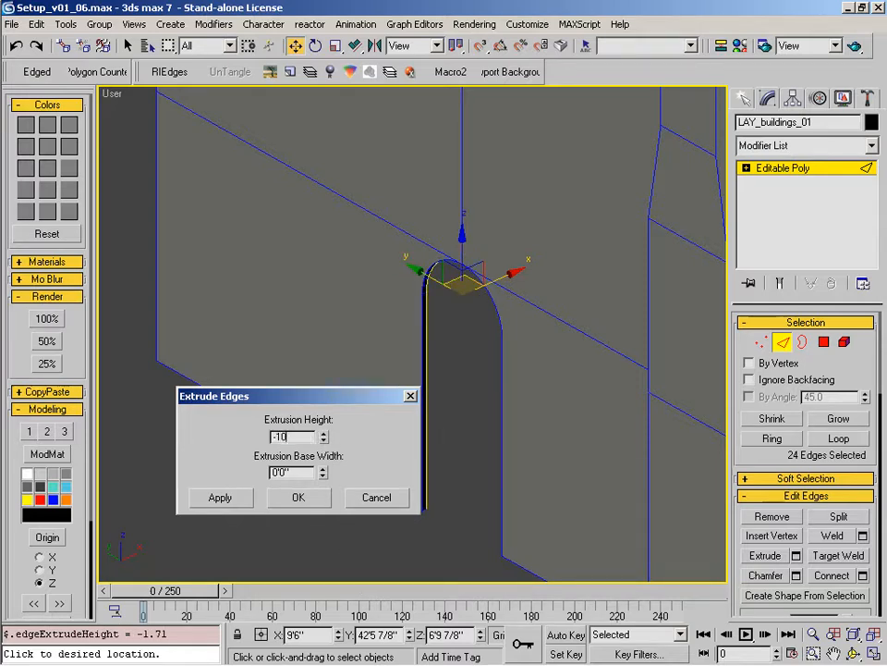
key("Return")
left_click(297, 496)
Step: Select the two window polygons on the facade to the right of the arched doorway
middle_click_drag(341, 511, 387, 440, "alt")
scroll(387, 440, "up", 4)
key("4")
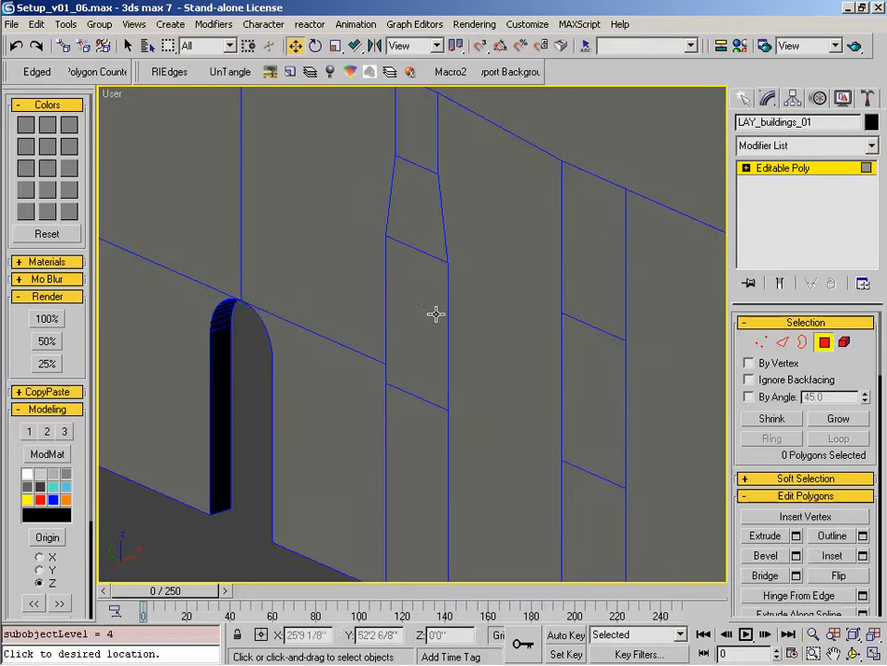
left_click(435, 314)
left_click(565, 370, "ctrl")
Step: Switch the viewport to Camera01 and display the environment background in it
key("c")
double_click(431, 269)
key("4")
left_click(513, 72)
left_click(555, 188)
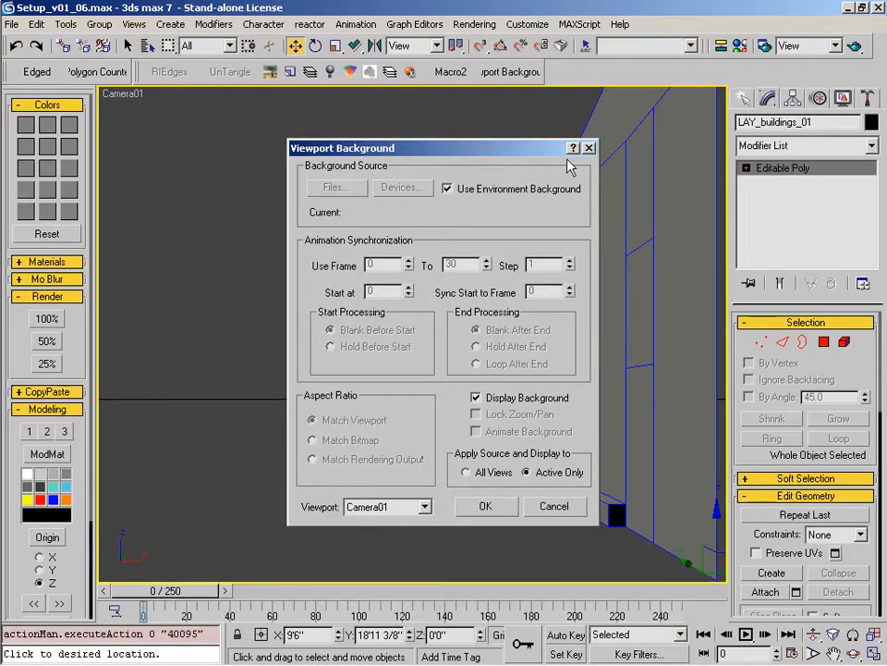
left_click(484, 507)
Step: Assign the semi-transparent 19 - Default material to the building
key("m")
left_click(132, 230)
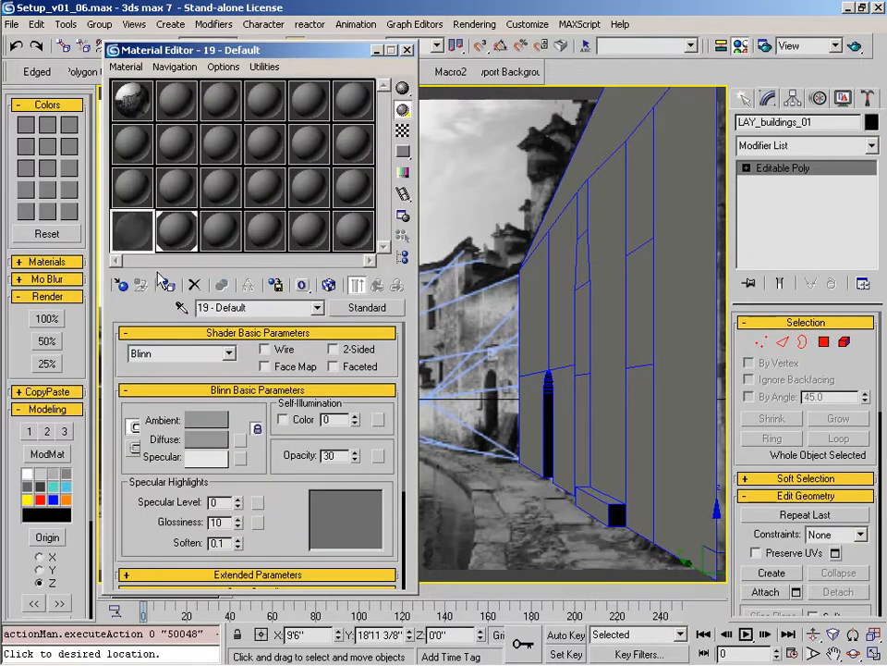
left_click(168, 284)
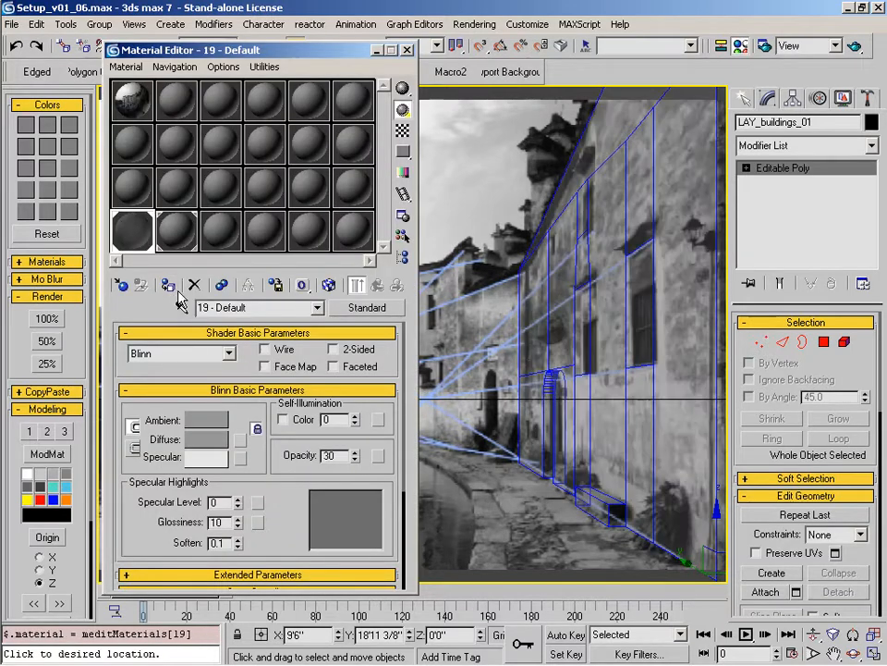
left_click(406, 51)
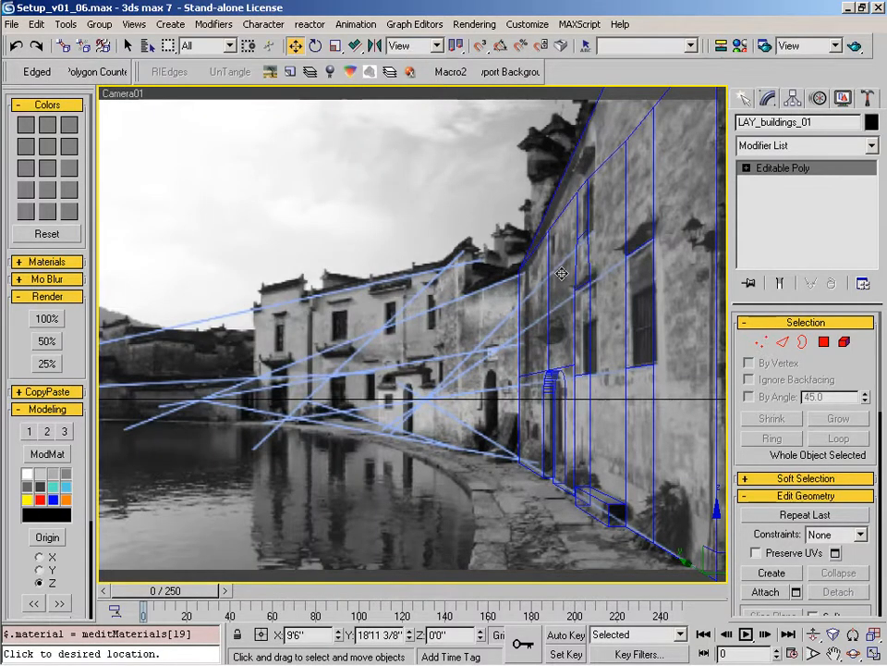
Step: Set the building's world Z rotation to -1.3 and show the two selected window polygons as outlines instead of shaded faces
right_click(315, 46)
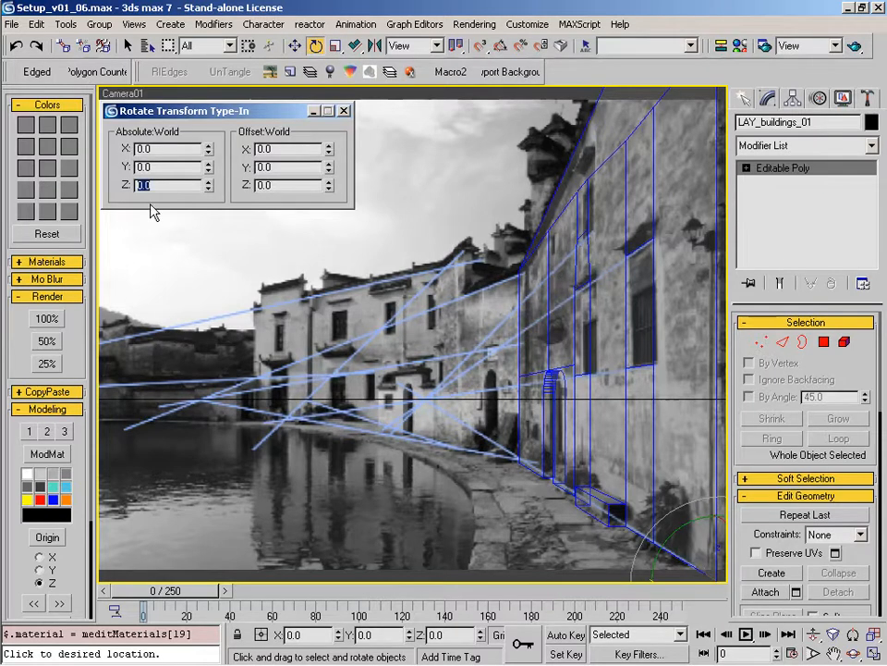
key("Return")
key("4")
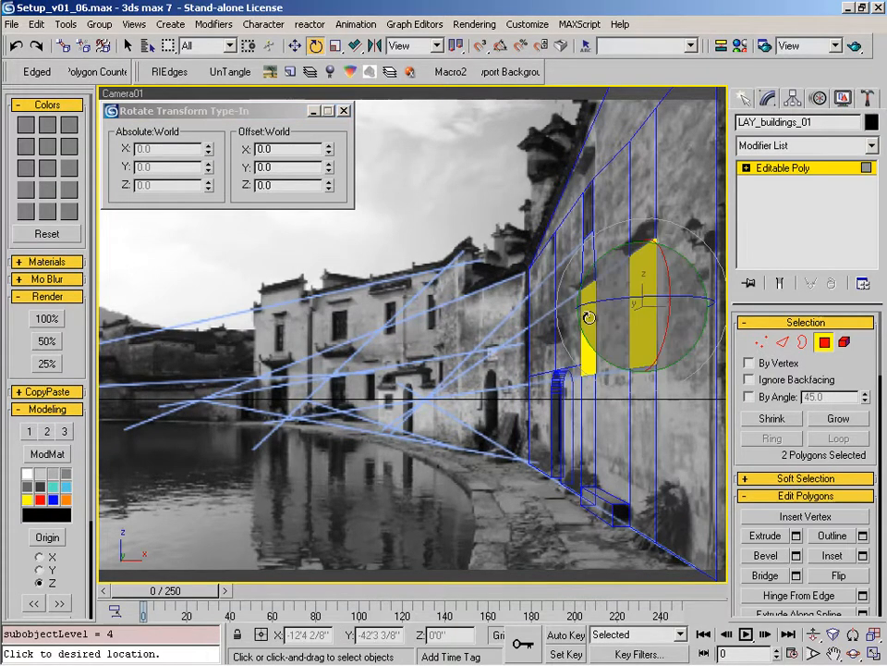
key("F2")
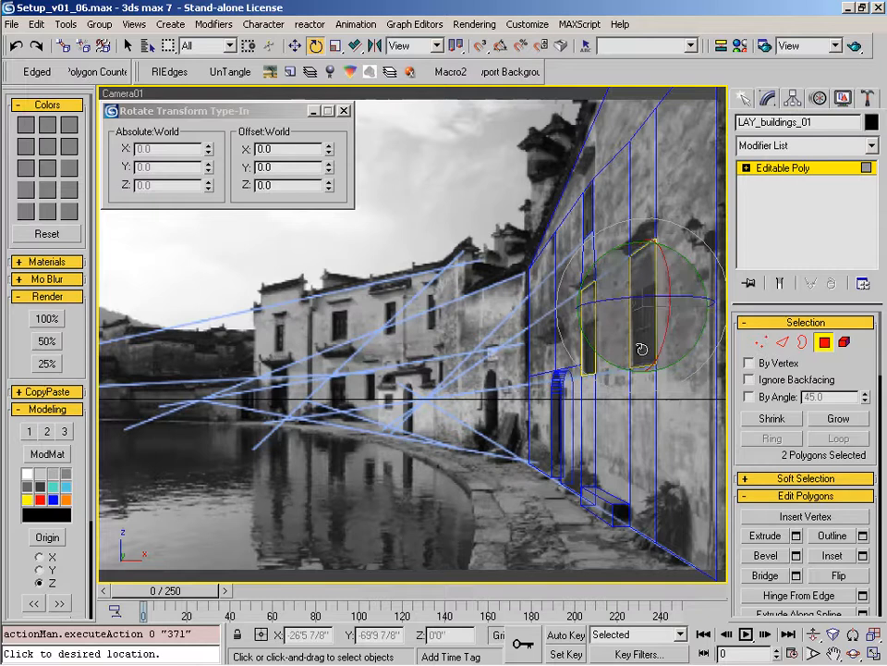
Step: Extrude the two window polygons by local normal with a height of -0'6" and leave polygon editing
key("shift+e")
left_click(795, 535)
right_click(380, 440)
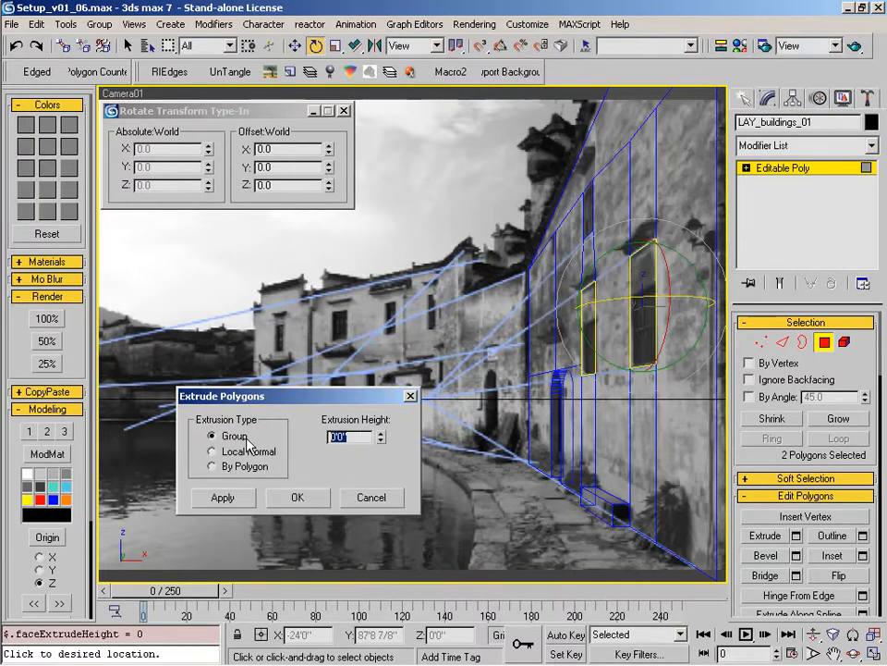
key("Return")
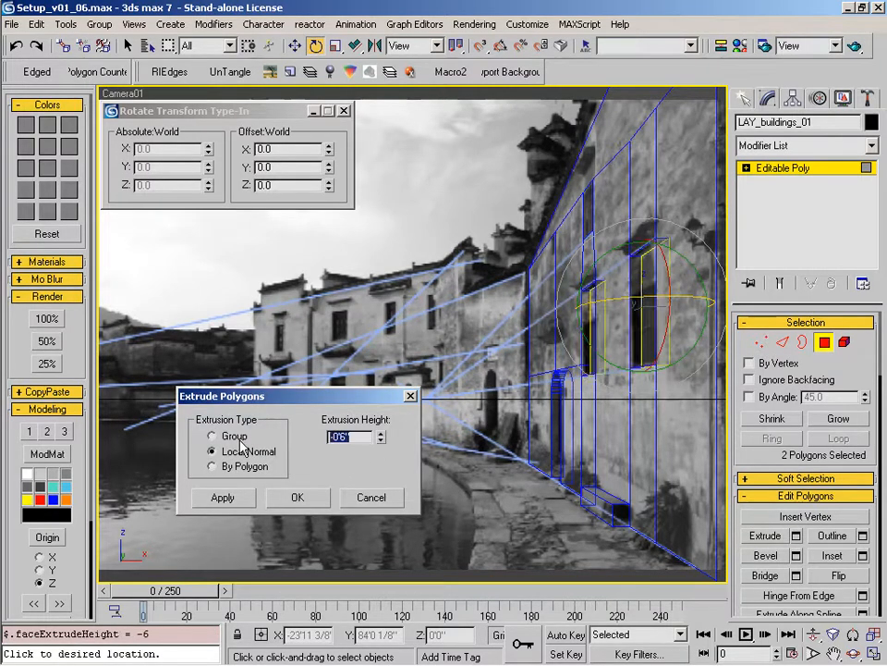
left_click(296, 497)
key("ctrl+b")
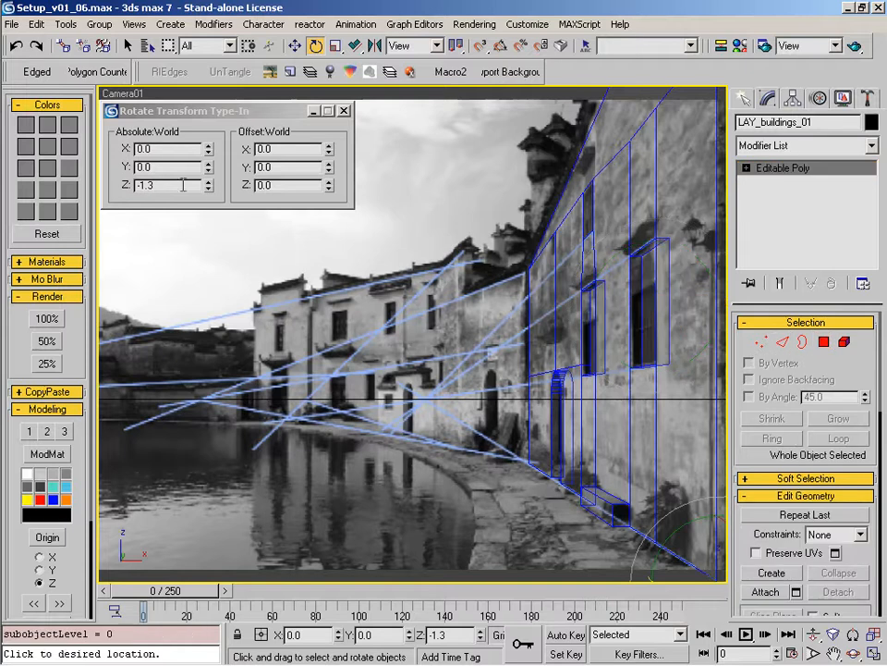
Step: Set the building's Z rotation back to 0 and turn off the environment background in the top view
key("F12")
key("t")
key("z")
left_click(511, 73)
left_click(479, 188)
left_click(485, 504)
Step: Examine the recessed windows, doorway and step of the facade from an angled view
middle_click_drag(484, 499, 479, 373, "alt")
key("z")
scroll(481, 377, "up", 7)
middle_click_drag(345, 386, 318, 386, "alt")
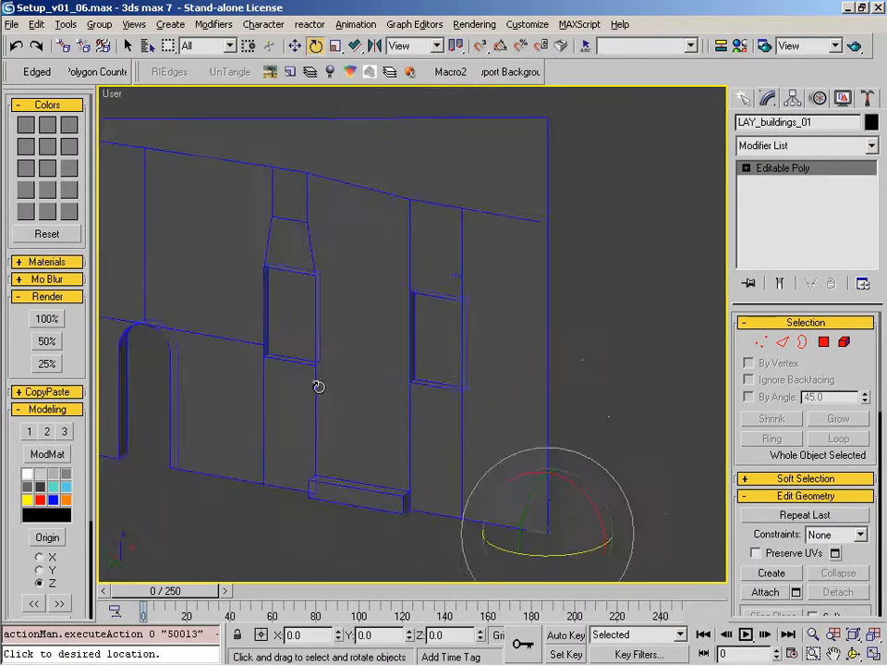
middle_click_drag(300, 205, 380, 343)
scroll(380, 343, "up", 1)
scroll(461, 379, "up", 1)
middle_click_drag(336, 375, 534, 306)
scroll(464, 360, "down", 1)
Step: Return to the Camera01 view with the environment background displayed
right_click(494, 351)
key("c")
double_click(443, 269)
key("alt+b")
left_click(463, 189)
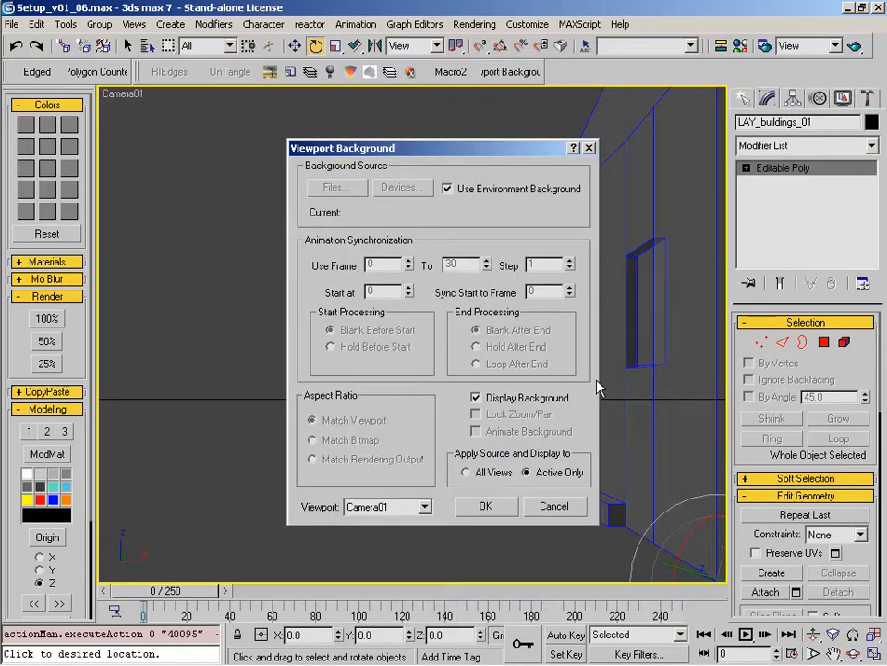
key("Return")
Step: Set the building's absolute world Z rotation to -1.3 and close the rotation type-in
key("F12")
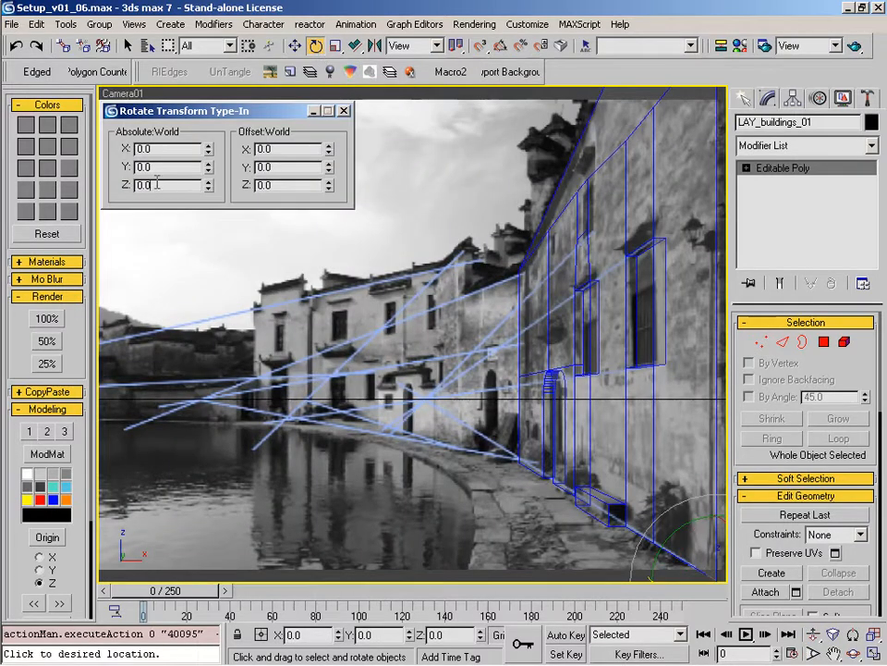
type("-1.3")
key("Return")
left_click(344, 111)
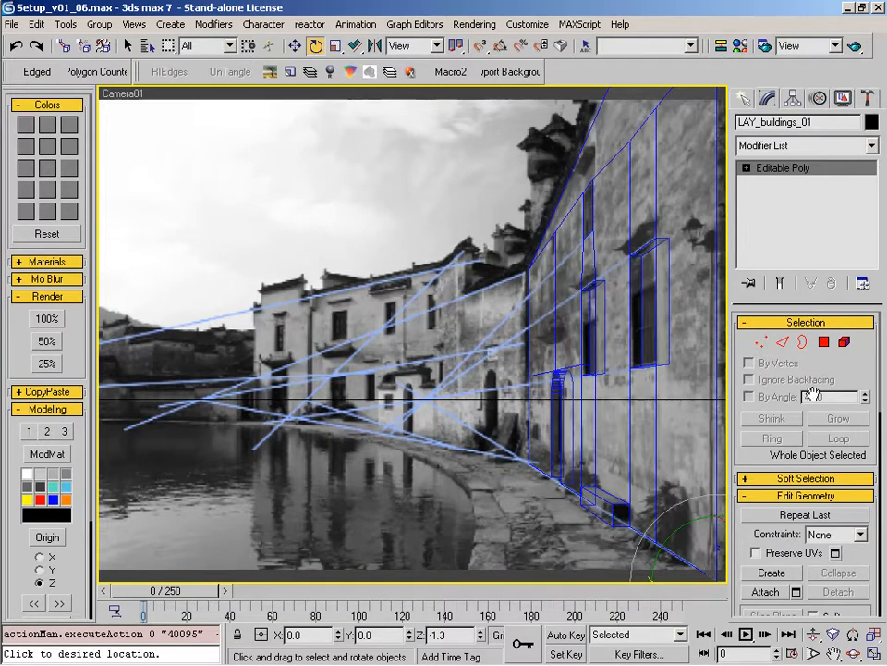
Step: Raise the short top edge of the narrow section above the smaller window by about 12 inches to match the photo
left_click(783, 341)
left_click(592, 229)
key("w")
left_click_drag(588, 141, 591, 120)
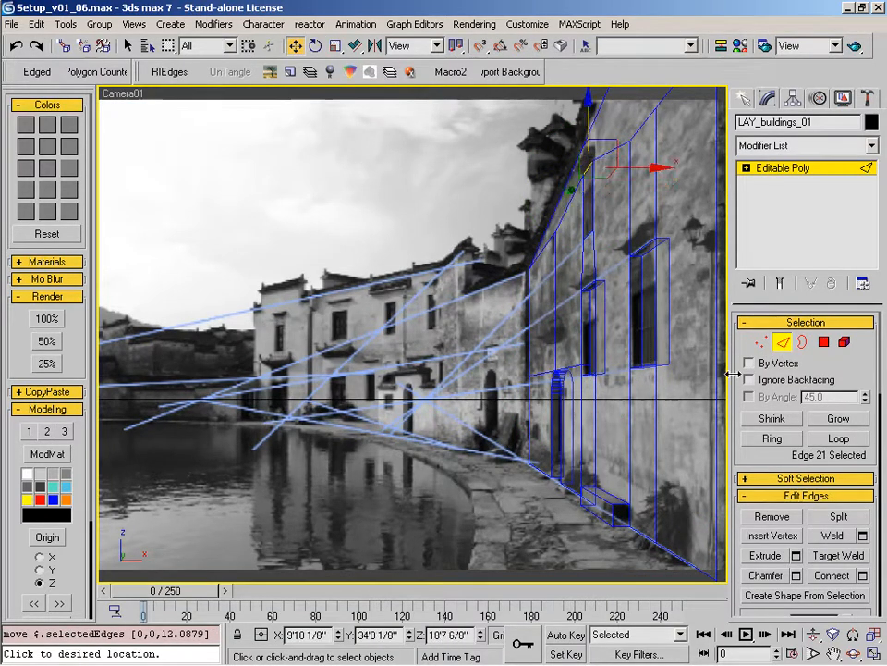
left_click(788, 342)
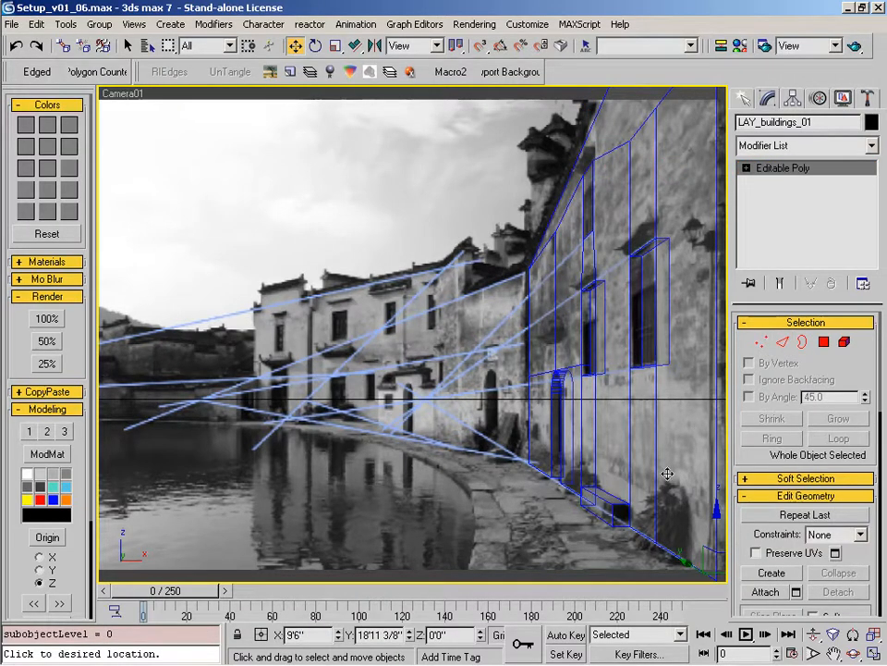
Step: Select the upper window polygon above the smaller window and extrude it inward to form a recess
key("t")
left_click(485, 504)
middle_click_drag(323, 429, 467, 227, "alt")
middle_click_drag(467, 226, 428, 416)
scroll(428, 416, "up", 3)
key("4")
scroll(832, 419, "down", 3)
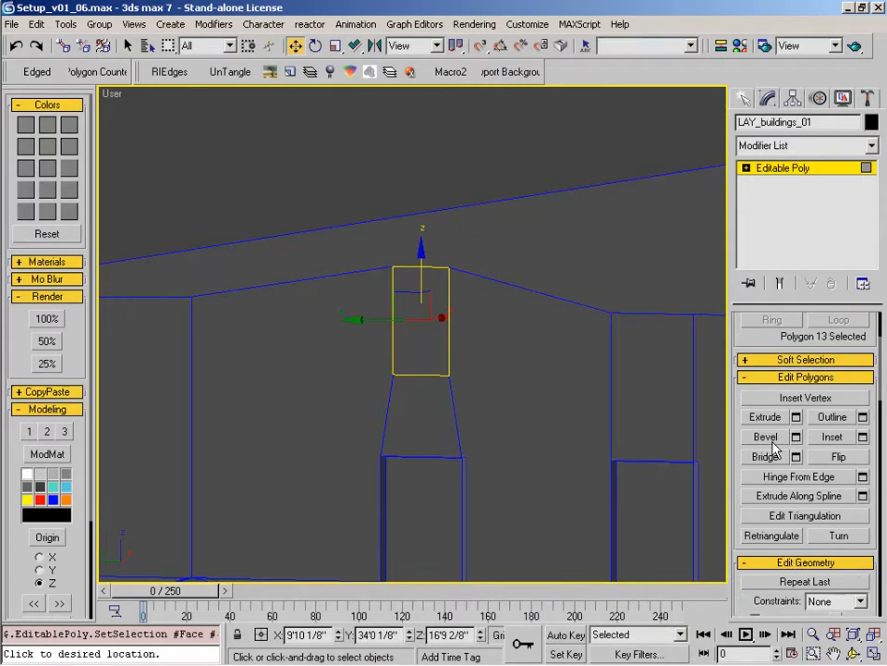
left_click(796, 417)
left_click(293, 495)
middle_click_drag(372, 486, 490, 442, "alt")
key("alt+z")
left_click_drag(491, 442, 532, 230)
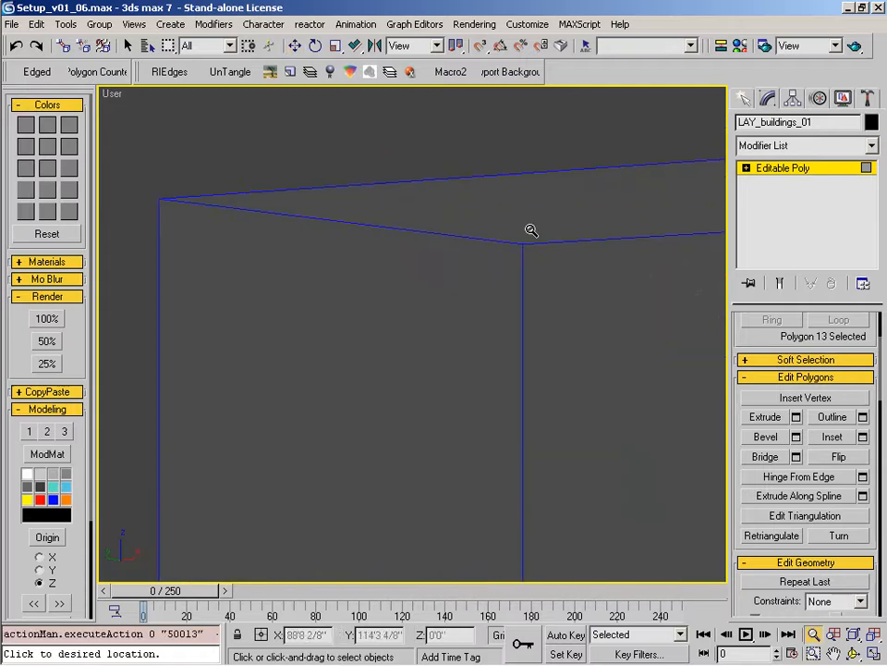
scroll(524, 285, "down", 4)
mouse_move(561, 322)
middle_mouse_down()
mouse_move(556, 333)
mouse_move(549, 324)
middle_mouse_up()
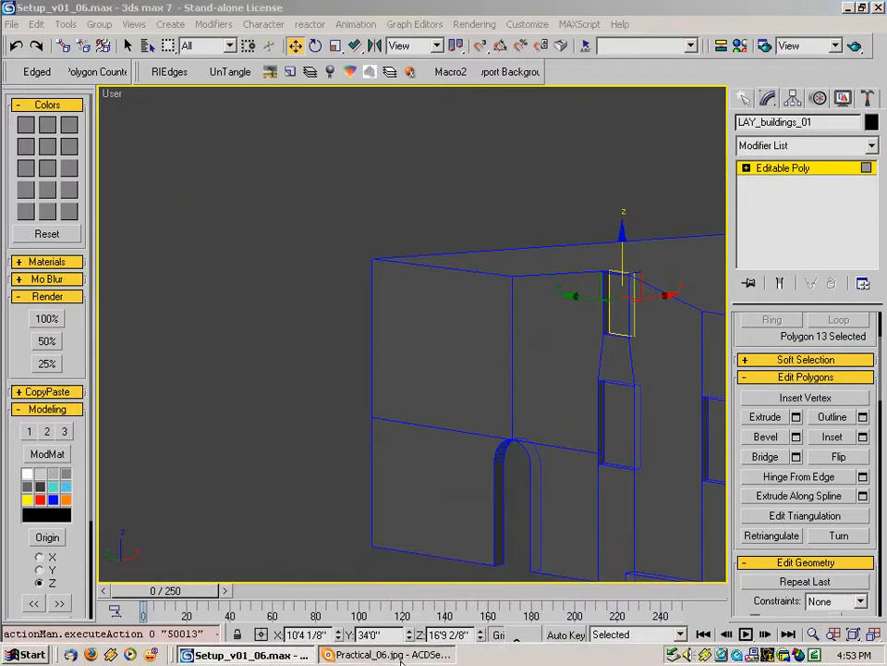
Step: Switch to ACDSee and browse the 01_Reference folder, previewing hc_09.jpg
left_click(395, 654)
left_click_drag(412, 285, 358, 558)
scroll(284, 329, "up", 1)
scroll(275, 326, "down", 1)
left_click(33, 52)
scroll(680, 520, "up", 5)
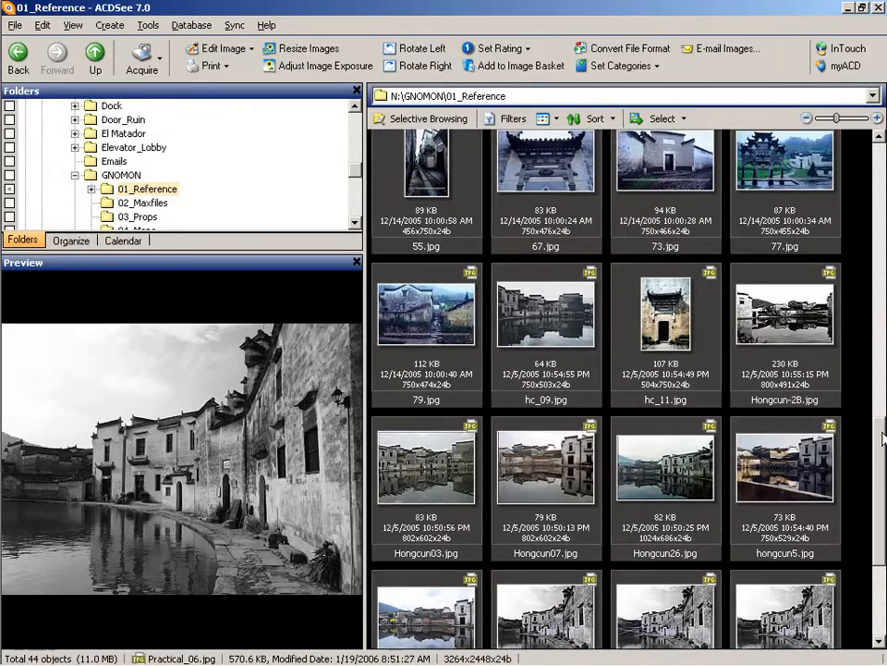
left_click(570, 531)
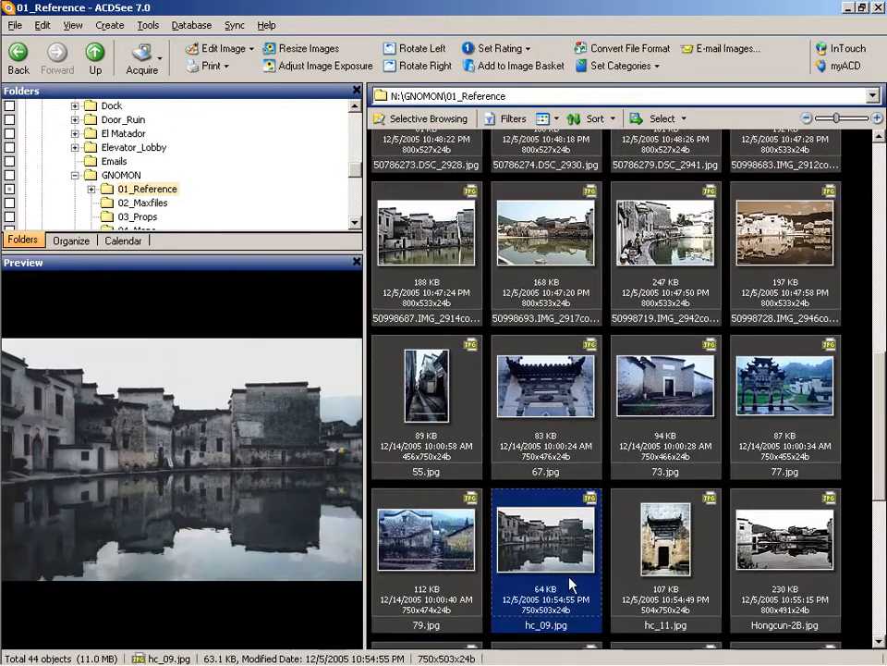
Step: Open reference photo 50786279.DSC_2941.jpg, enlarge it to 200% and examine the building's doorway and windows
scroll(574, 531, "up", 3)
left_click_drag(886, 379, 885, 371)
double_click(653, 388)
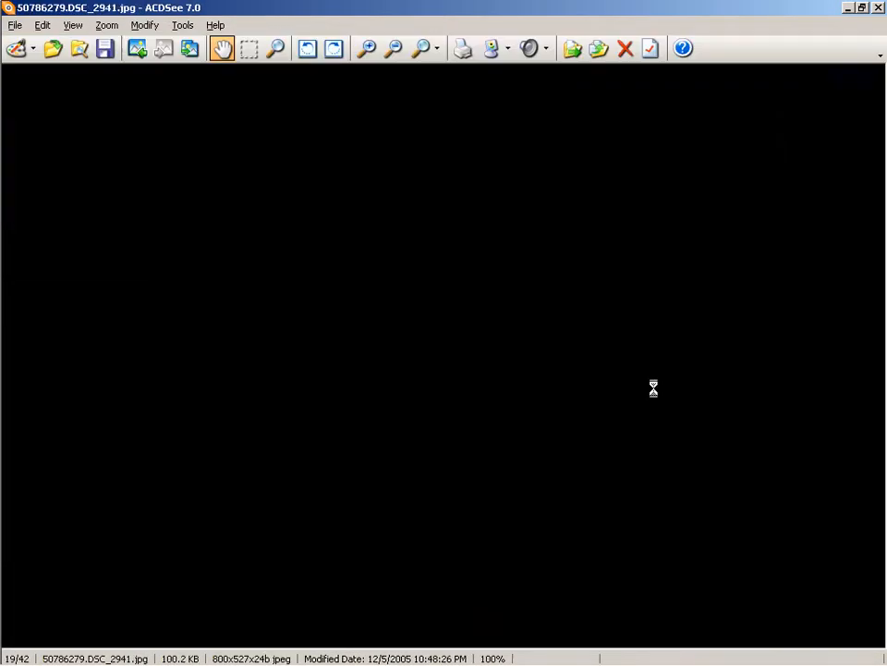
key("plus")
key("plus")
left_click_drag(222, 211, 333, 336)
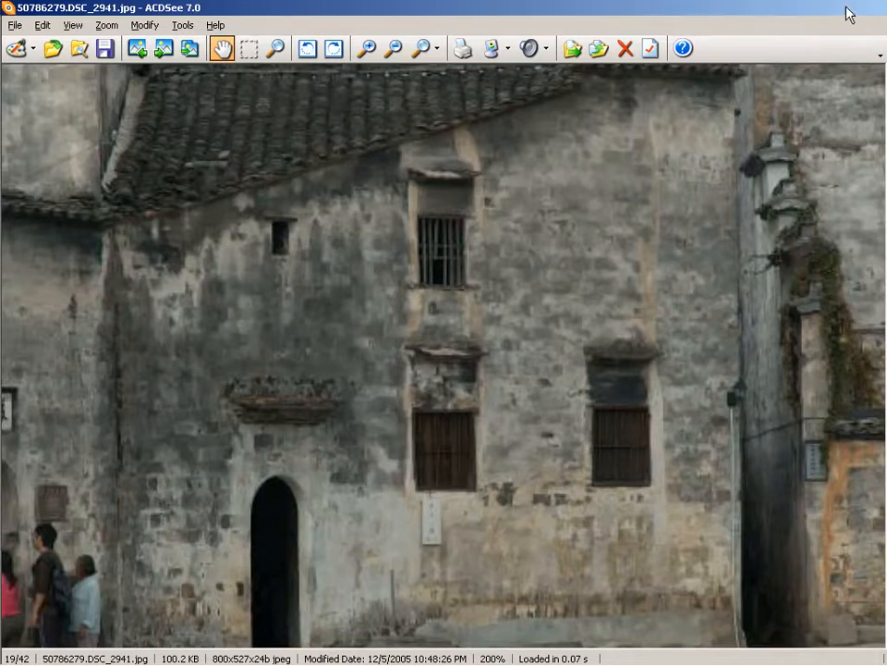
Step: Return to 3ds Max and try to chamfer the vertical edge above the arched doorway
left_click(848, 9)
middle_click_drag(459, 345, 487, 277, "alt")
key("2")
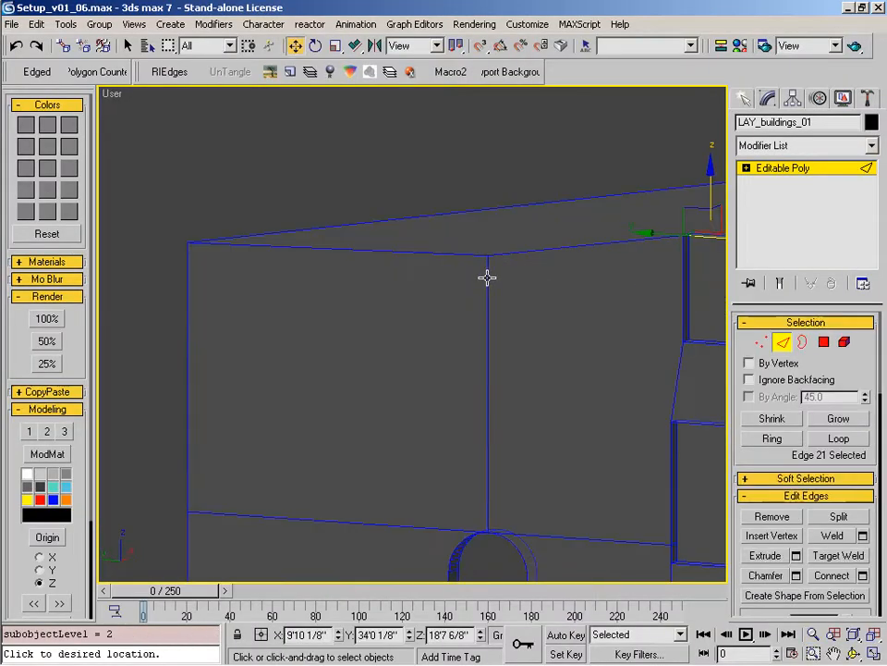
key("ctrl+shift+c")
left_click_drag(488, 294, 488, 342)
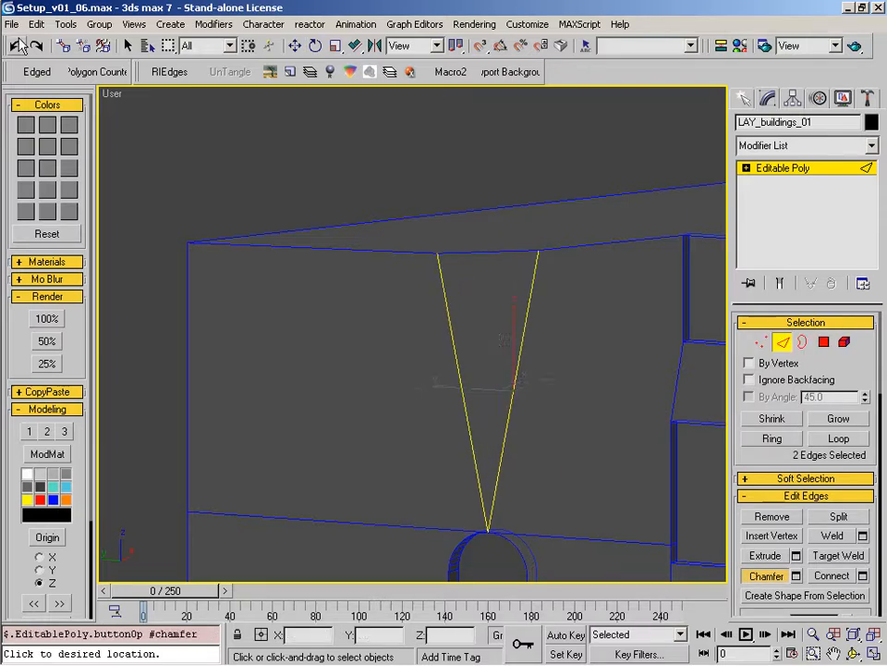
Step: Connect a horizontal edge across the upper wall section beside the doorway edge and offset its two vertices by -1' from the top
middle_click_drag(107, 96, 482, 369)
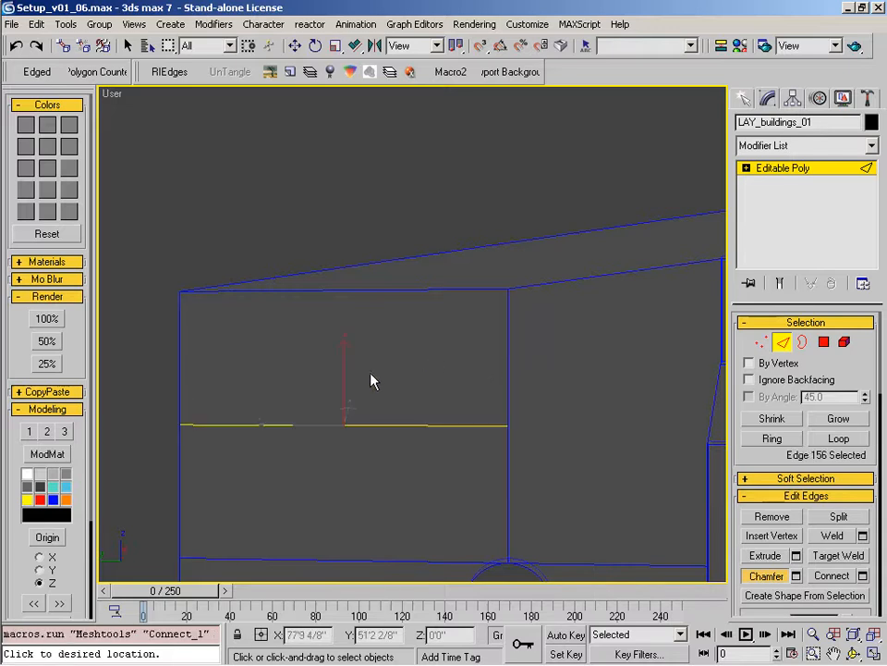
key("1")
left_click_drag(153, 400, 554, 436)
left_click(338, 48)
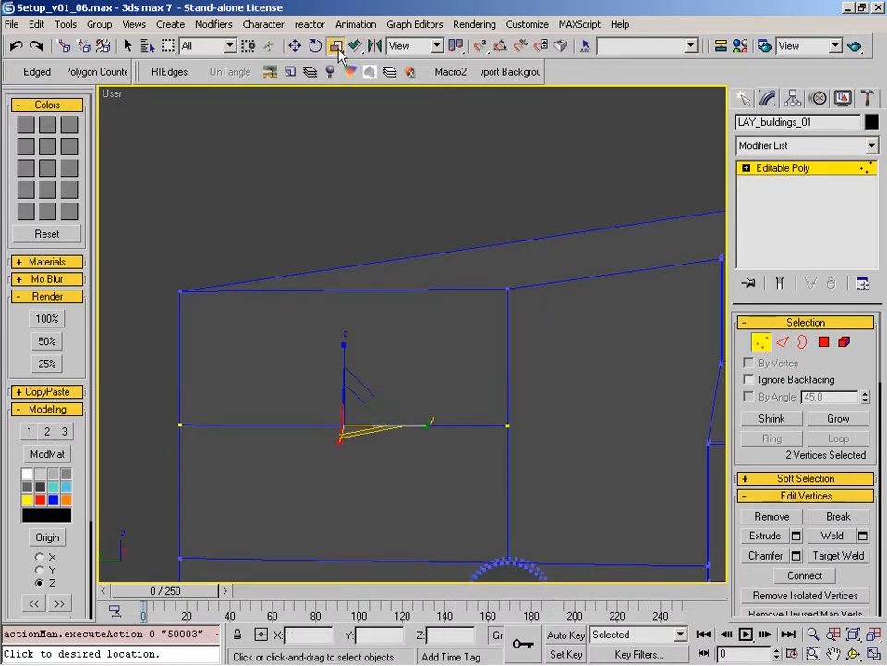
right_click(338, 47)
key("w")
middle_click_drag(508, 428, 532, 437)
left_click_drag(533, 437, 533, 297)
type("-1'")
key("Return")
Step: Align the new horizontal edge's vertices in the Left view with snapping and offset them by -1 along screen Y
middle_click_drag(588, 409, 396, 450)
key("l")
key("z")
middle_click_drag(566, 414, 181, 420)
key("alt+z")
left_click_drag(352, 375, 354, 413)
right_click(398, 391)
right_click(405, 386, "shift")
left_click(323, 307)
left_click_drag(305, 348, 523, 342)
middle_click_drag(356, 406, 508, 444)
key("alt+z")
left_click_drag(499, 438, 492, 375)
right_click(475, 390)
left_click_drag(285, 165, 170, 154)
type("-1")
key("Return")
Step: Connect a short vertical edge between the top and new horizontal edges, and place it 12 inches from the corner above the doorway
middle_click_drag(418, 412, 451, 368)
key("2")
left_click(427, 333, "ctrl")
key("ctrl+shift+e")
key("s")
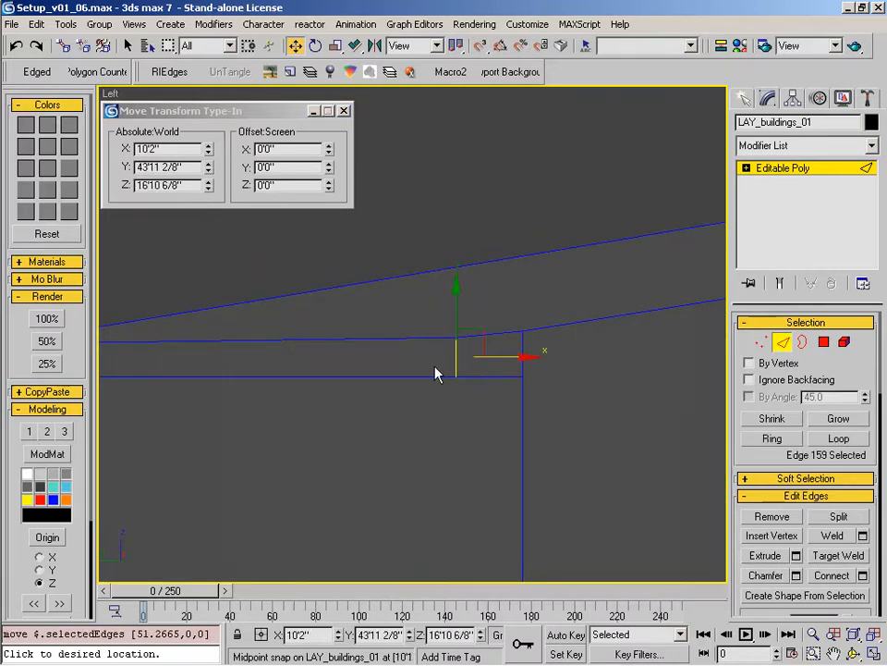
key("1")
left_click(452, 339)
left_click_drag(456, 324, 521, 333)
left_click_drag(414, 311, 451, 352)
type("-12")
key("Return")
Step: Lower the small opening's two bottom vertices by 12 inches and raise them back about 5.4 inches
middle_click_drag(357, 360, 323, 369, "ctrl+alt")
left_click_drag(323, 296, 414, 334)
type("-12")
key("Return")
middle_click_drag(220, 237, 329, 265)
Step: Compare the small opening's placement with the ACDSee reference photo and the Camera01 view
left_click(409, 657)
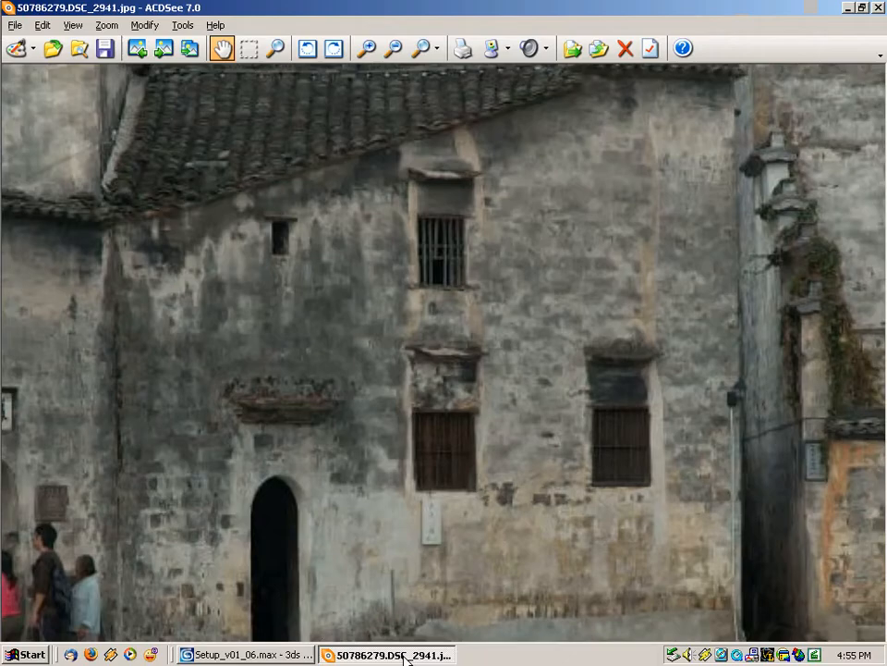
left_click(222, 657)
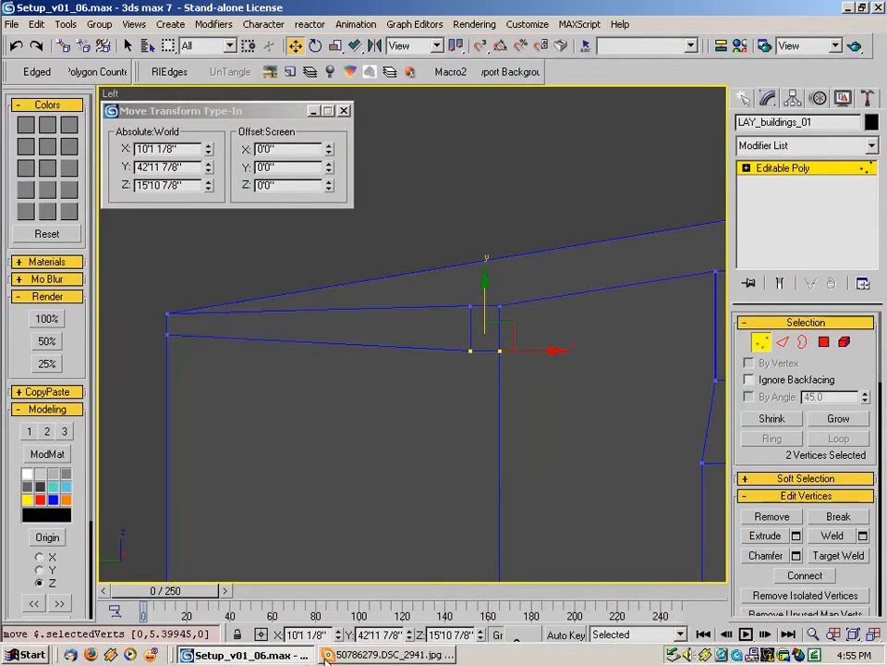
left_click(277, 657)
left_click(277, 655)
key("c")
double_click(439, 268)
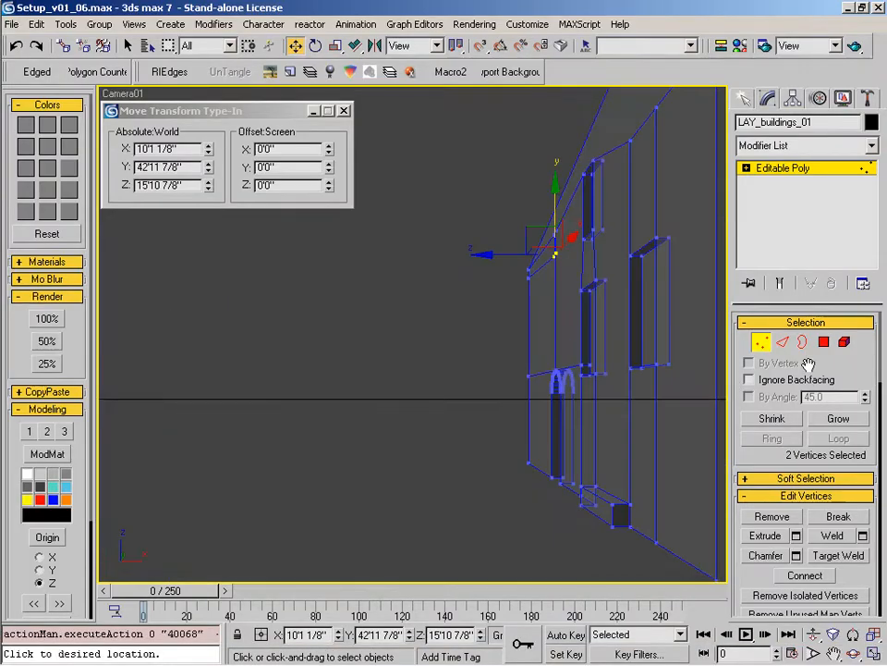
left_click(763, 344)
Step: Select the small opening's four edges in the Left view and snap its bottom midpoint horizontally to the arch apex
key("l")
key("z")
middle_click_drag(547, 375, 506, 360, "ctrl+alt")
key("1")
key("2")
left_click(475, 381)
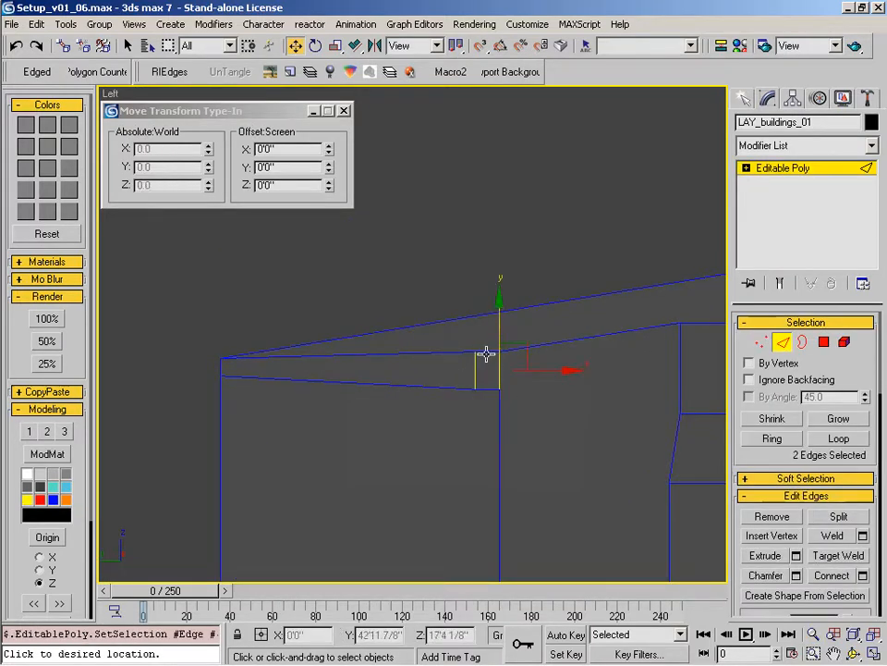
left_click(486, 389, "ctrl")
middle_click_drag(487, 402, 460, 218)
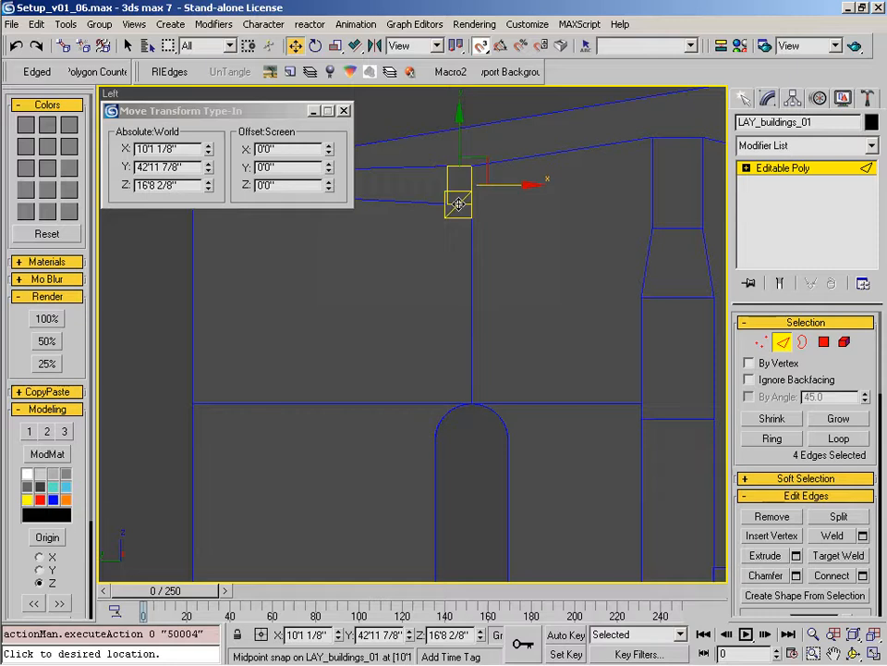
left_click_drag(459, 204, 473, 404)
Step: Remove the leftover horizontal edge beside the small opening and its stray vertex on the wall's outer edge
left_click(784, 168)
middle_click_drag(527, 307, 655, 500, "alt")
key("2")
key("BackSpace")
key("1")
left_click(288, 256)
key("BackSpace")
scroll(403, 289, "down", 2)
middle_click_drag(466, 356, 403, 368)
key("F3")
left_click(760, 344)
Step: Check the facade in the Camera01 view and close the transform type-in
key("c")
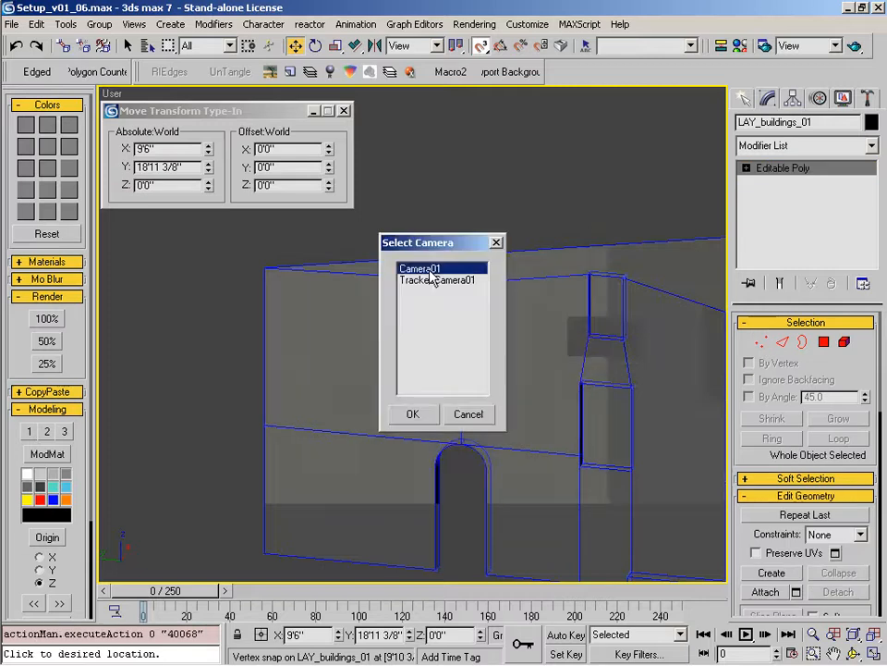
double_click(414, 264)
left_click(315, 46)
left_click(343, 111)
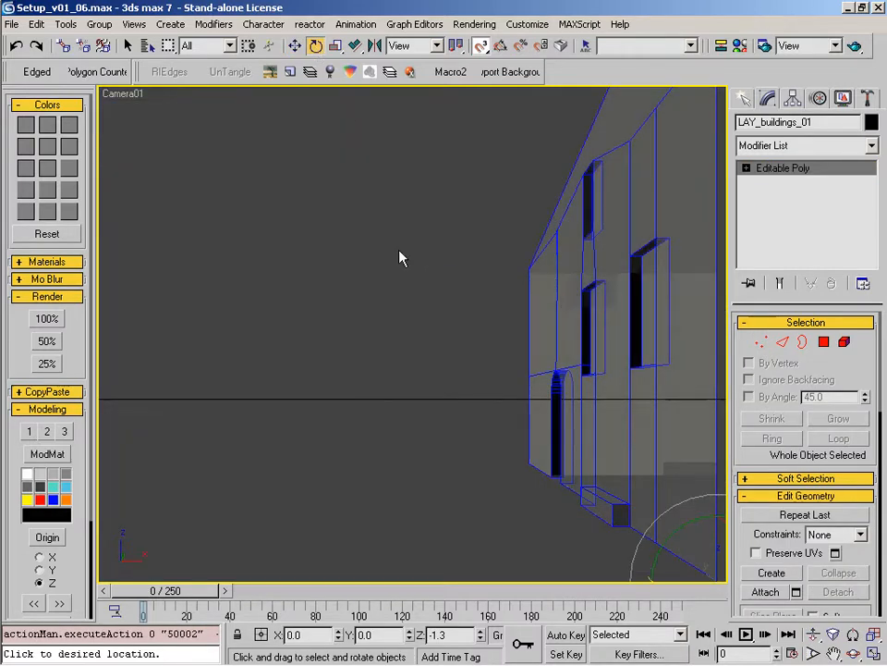
Step: Select the small square polygon above the arched doorway
key("t")
key("z")
middle_click_drag(382, 383, 499, 285, "alt")
scroll(499, 285, "up", 4)
middle_click_drag(351, 231, 446, 293)
key("4")
left_click(403, 293)
key("z")
middle_click_drag(432, 404, 447, 471, "alt")
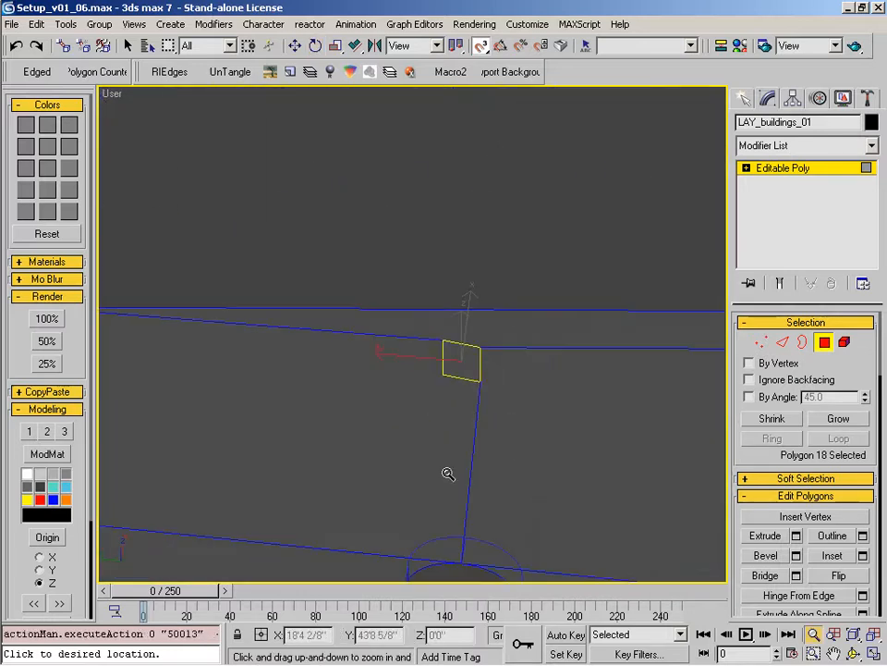
middle_click_drag(509, 397, 372, 355)
middle_click_drag(372, 355, 454, 361)
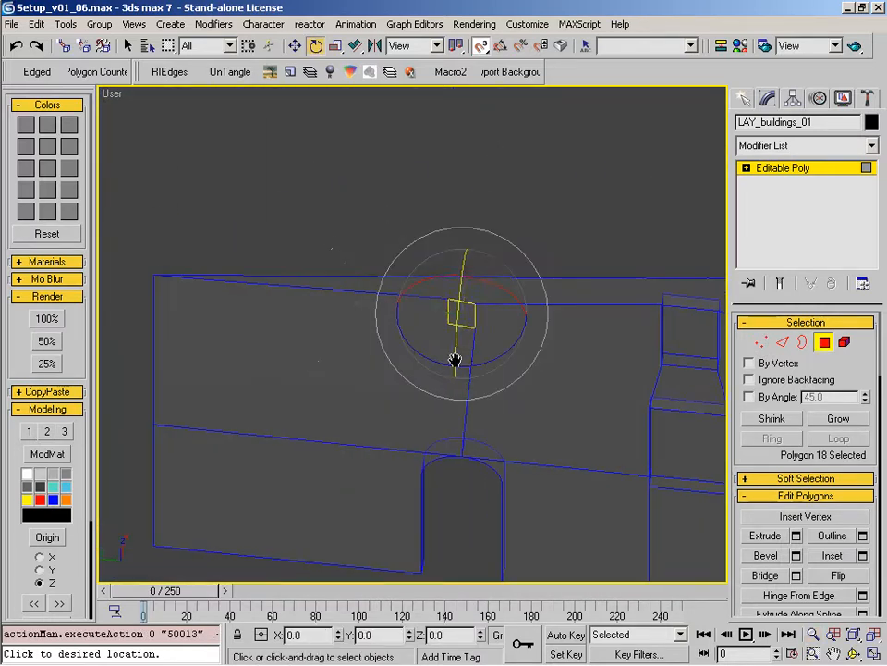
Step: Flatten the small opening's four corner vertices along X in the Top view so they line up parallel to the facade
key("2")
key("1")
left_click_drag(416, 282, 511, 363)
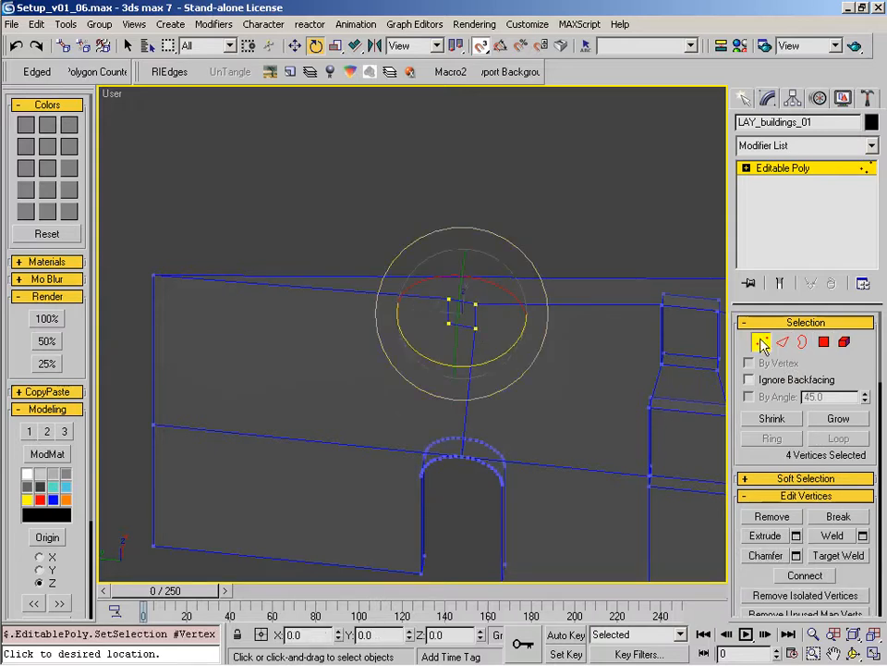
left_click(760, 342)
key("t")
right_click(315, 46)
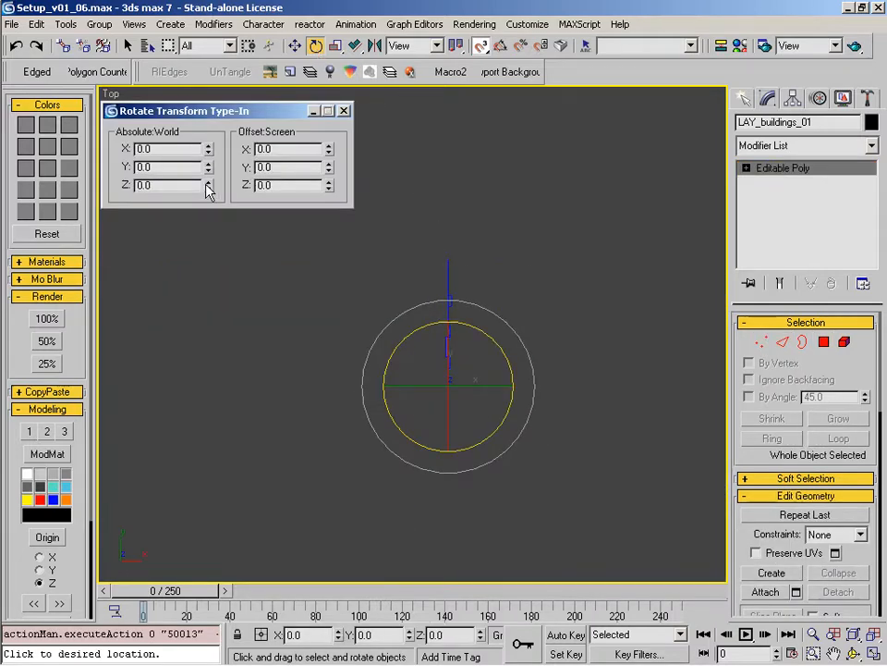
key("l")
key("z")
scroll(324, 285, "up", 3)
key("1")
key("z")
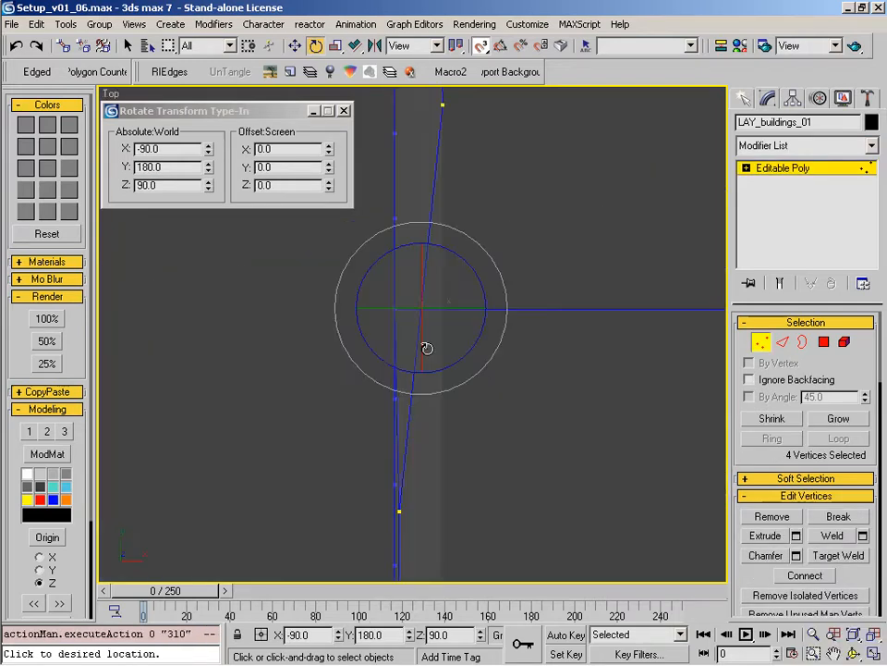
key("t")
key("r")
key("w")
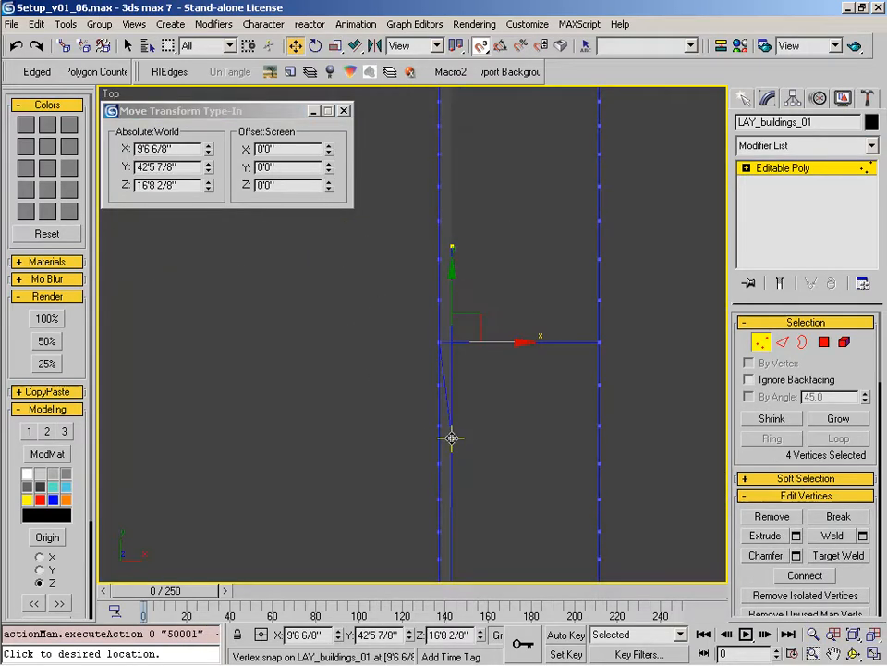
Step: Extrude the small square polygon above the doorway inward to form a recessed opening
middle_click_drag(440, 426, 453, 325, "alt")
key("l")
key("z")
scroll(484, 327, "up", 3)
left_click(824, 343)
middle_click_drag(472, 277, 717, 388, "alt")
key("shift+e")
key("Return")
left_click(823, 344)
Step: Examine the shaded facade and its recessed openings from an angled view
key("F3")
scroll(485, 404, "up", 2)
mouse_move(485, 404)
middle_mouse_down()
mouse_move(392, 362)
mouse_move(462, 286)
middle_mouse_up()
scroll(392, 362, "down", 3)
scroll(572, 311, "down", 3)
middle_click_drag(536, 342, 412, 334)
scroll(343, 389, "up", 2)
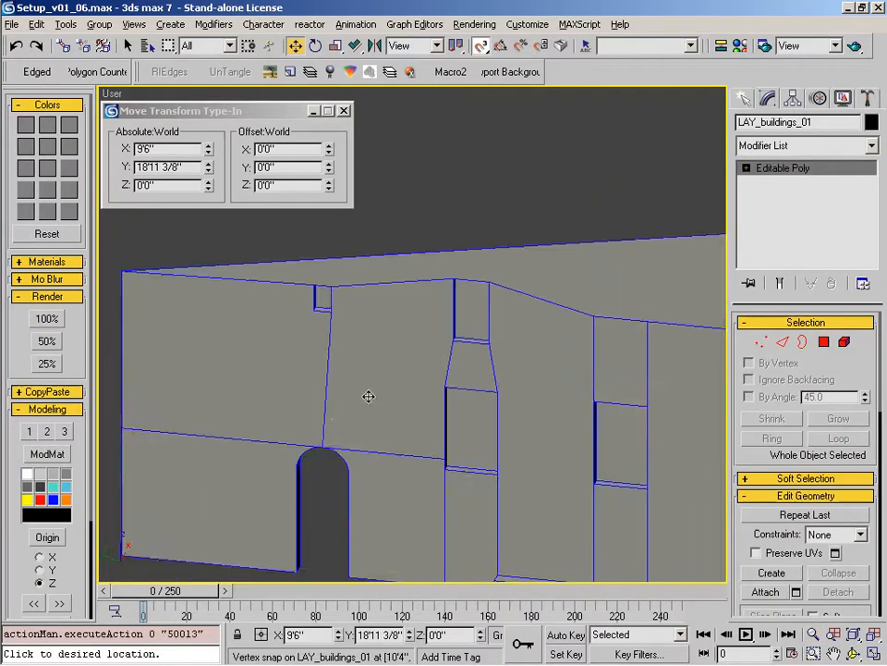
scroll(368, 398, "down", 2)
mouse_move(367, 403)
middle_mouse_down("alt")
mouse_move(396, 402)
mouse_move(367, 367)
middle_mouse_up("alt")
Step: Switch to ACDSee and examine the doorway, its ledge and the lower facade in the reference photo
key("alt+Tab")
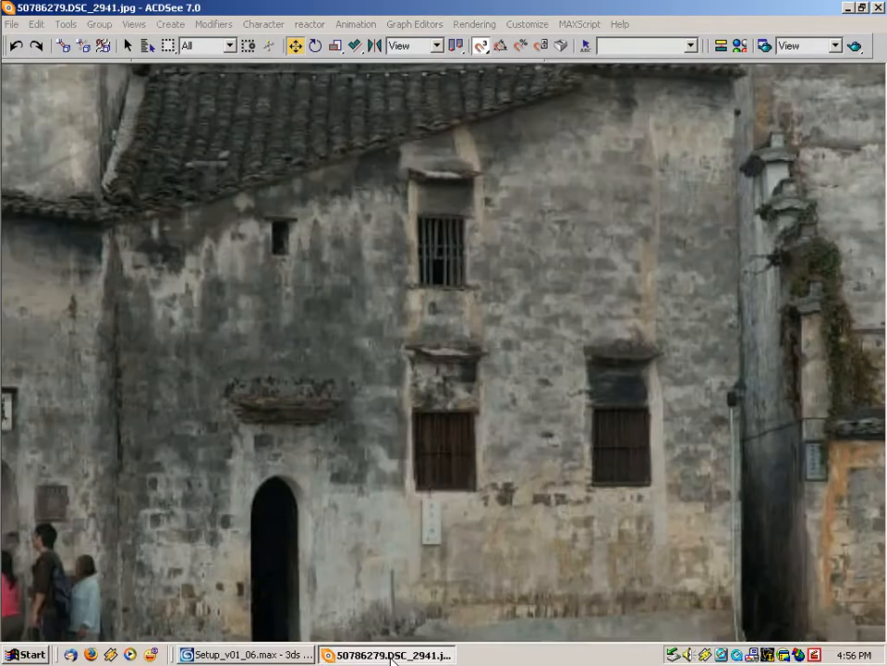
left_click_drag(426, 482, 543, 586)
left_click_drag(421, 361, 375, 277)
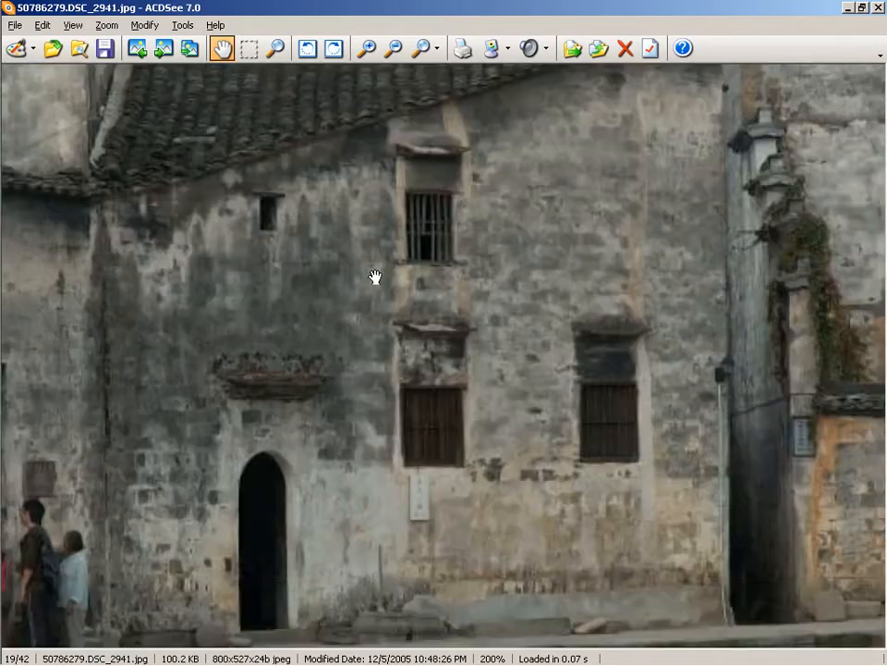
left_click_drag(500, 394, 559, 376)
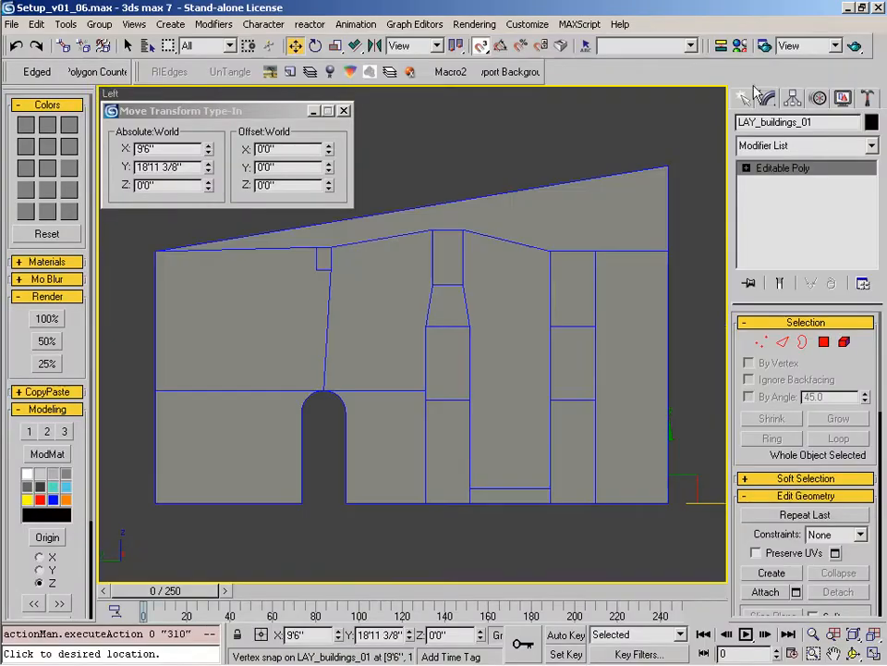
Step: Draw a box about 1'0" wide and 1 2/8" long across the top edge of the small opening above the doorway
left_click(744, 98)
left_click(767, 126)
left_click(746, 127)
left_click(772, 210)
key("alt+z")
left_click_drag(453, 407, 463, 311)
right_click(464, 311)
middle_click_drag(351, 401, 512, 405)
key("F3")
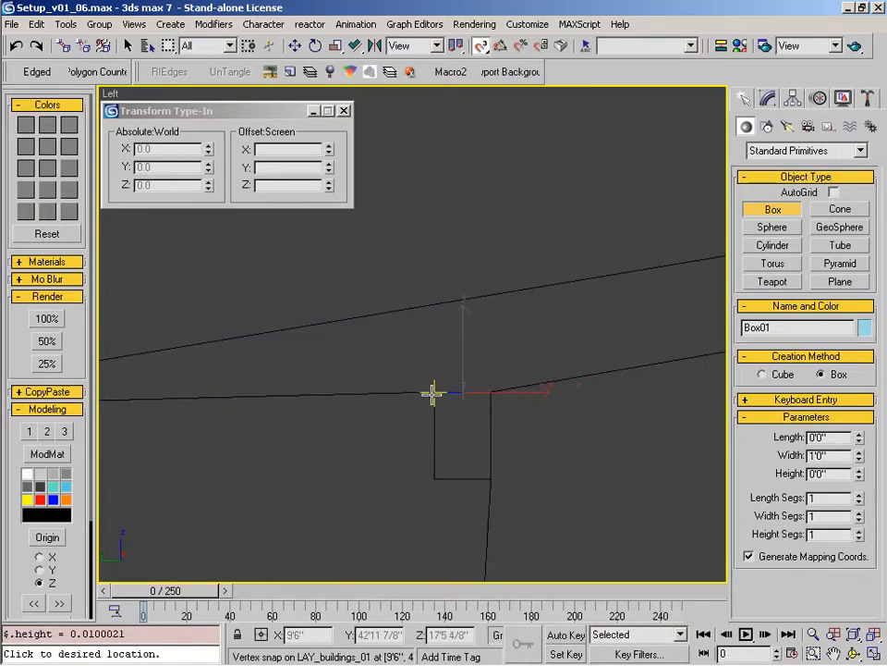
left_click(433, 361)
Step: Set the new box's length to 2" and its width to 1'6"
key("w")
left_click(768, 98)
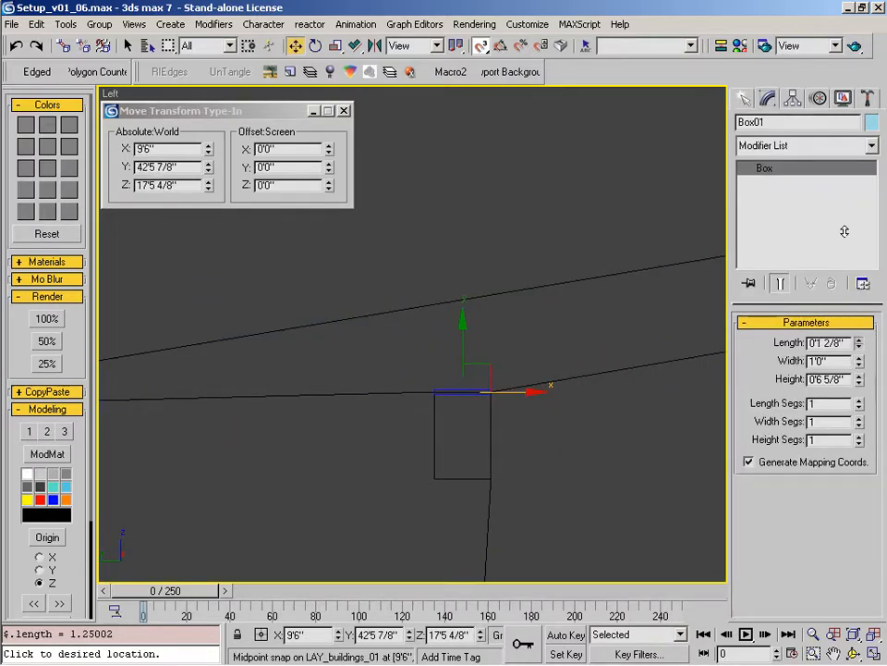
scroll(474, 403, "up", 5)
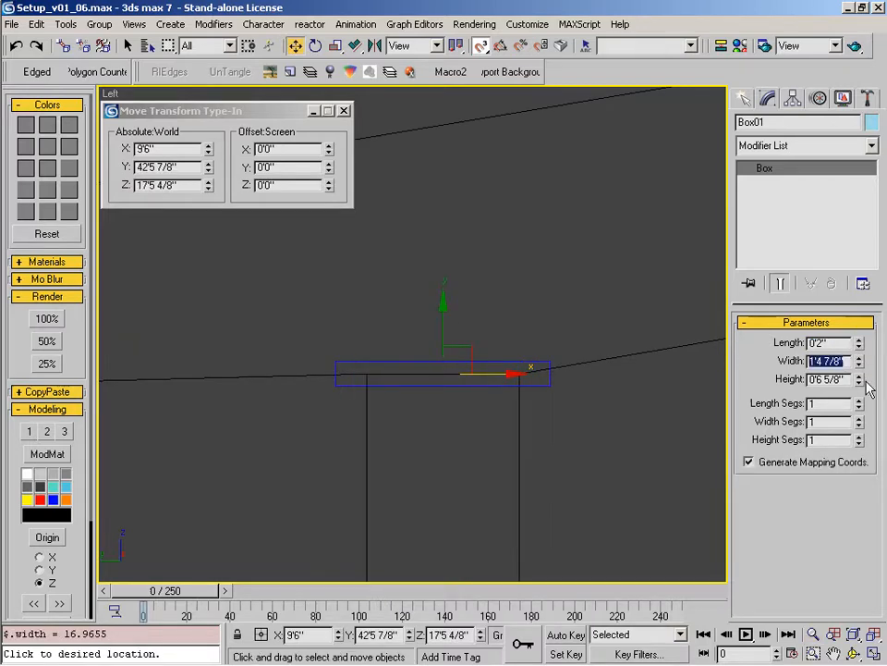
middle_click_drag(518, 407, 539, 408)
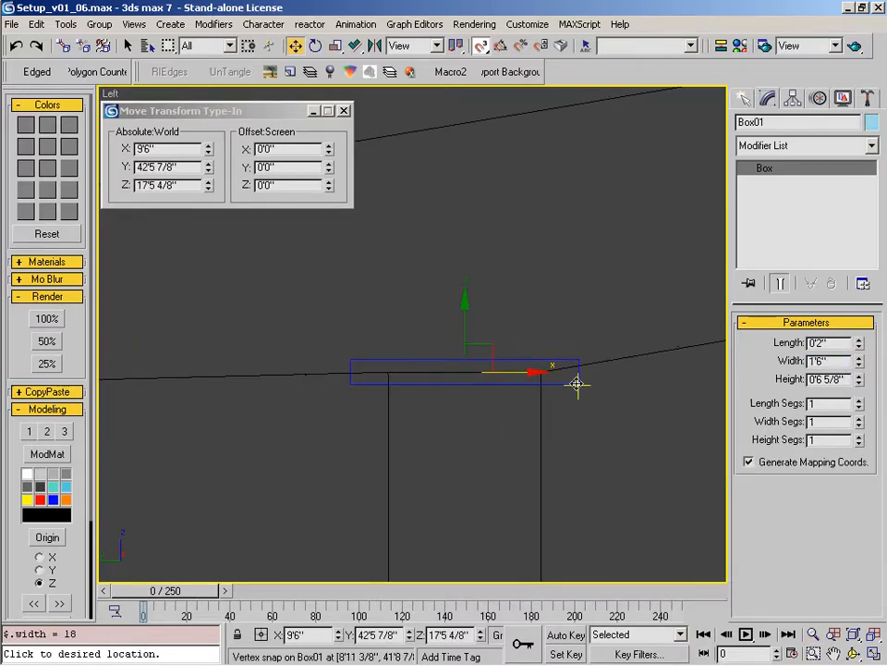
Step: Snap the box's bottom onto the small opening's top edge and set its height to 2"
key("F6")
left_click_drag(578, 383, 541, 373)
middle_click_drag(542, 372, 551, 342)
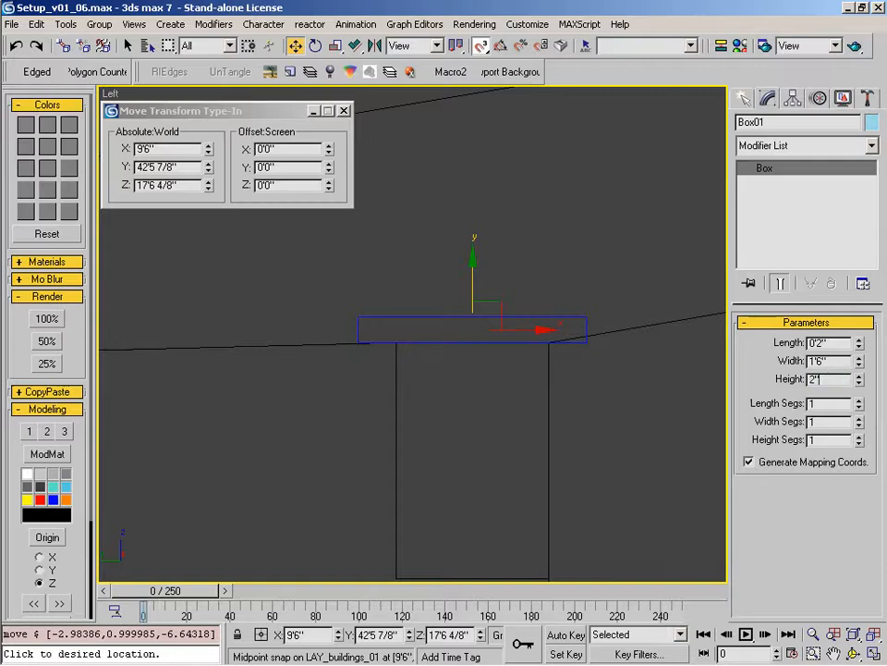
Step: Apply ModMat to the ledge box and move it along X into the facade to about 9'7 3/8"
middle_click_drag(590, 279, 509, 333, "alt")
key("F3")
left_click(59, 459)
mouse_move(434, 421)
middle_mouse_down("alt")
mouse_move(481, 369)
mouse_move(418, 349)
mouse_move(435, 364)
middle_mouse_up("alt")
key("alt+Tab")
key("alt+Tab")
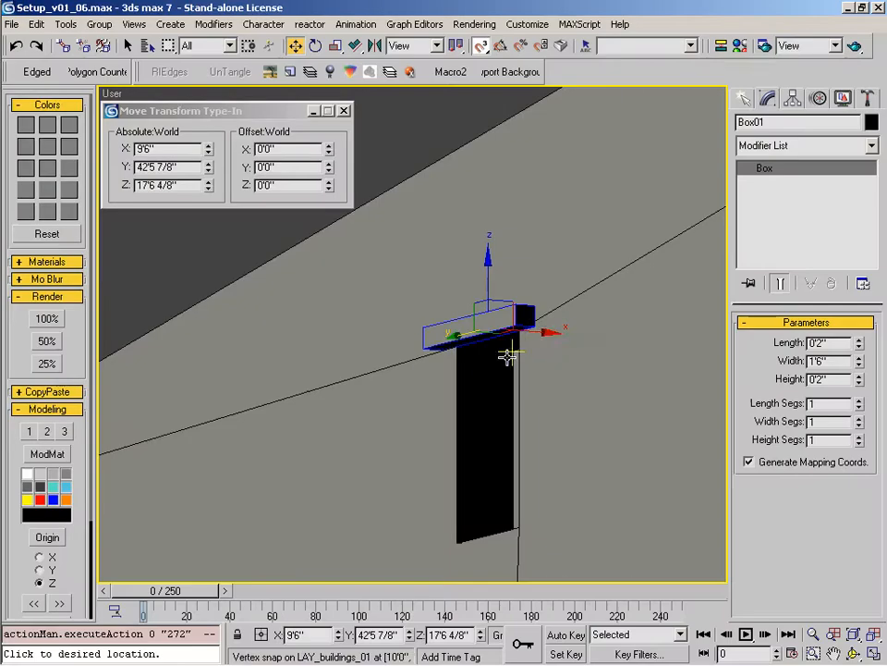
left_click_drag(541, 333, 553, 332)
key("s")
Step: Examine the facade in the Left view and compare its openings with the reference photo in ACDSee
scroll(491, 507, "down", 3)
middle_click_drag(560, 460, 591, 508, "alt")
middle_click_drag(592, 508, 344, 433)
key("l")
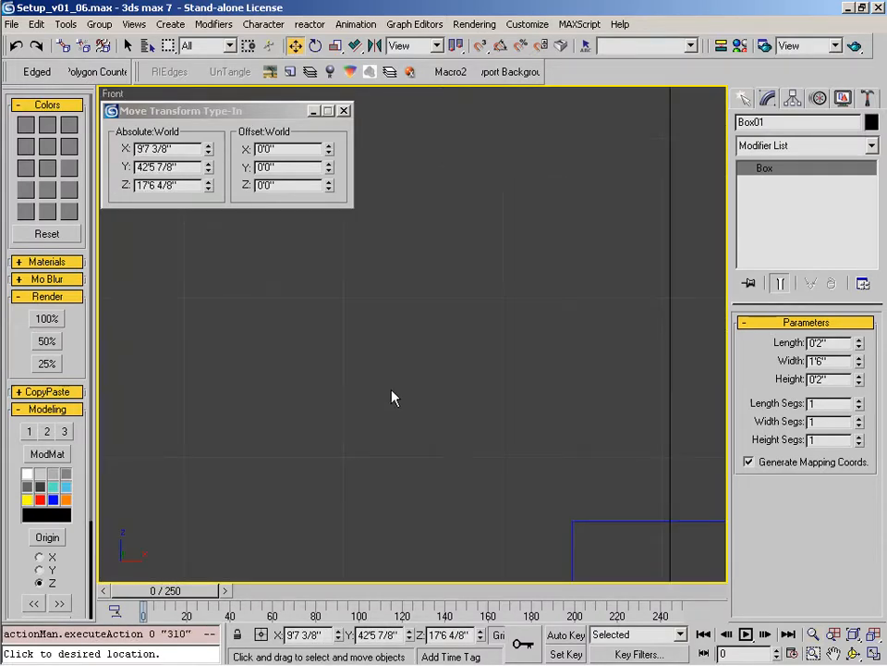
key("z")
key("alt+z")
left_click_drag(346, 475, 410, 327)
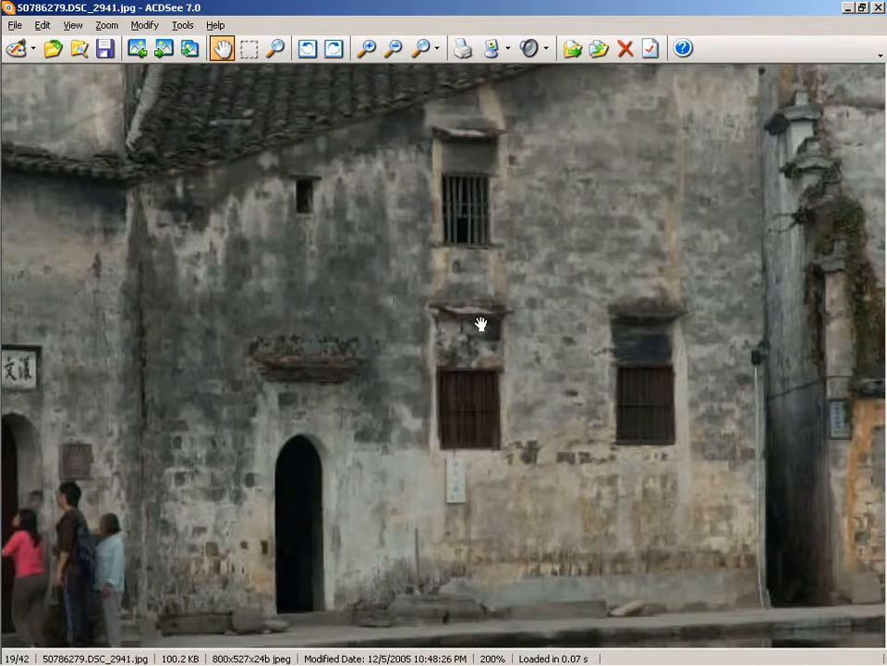
mouse_move(567, 391)
left_mouse_down()
mouse_move(564, 343)
mouse_move(556, 399)
left_mouse_up()
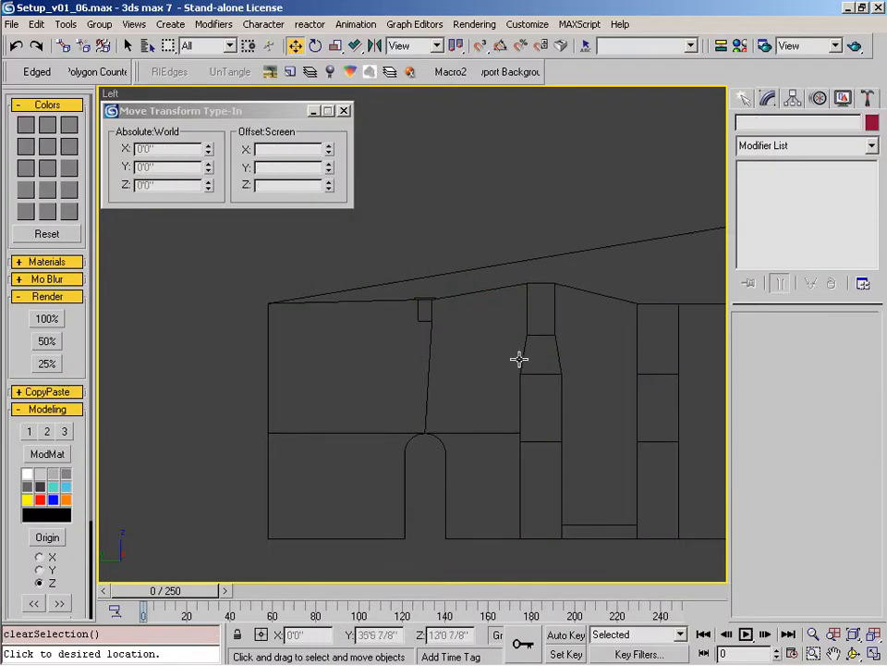
Step: Link the small ledge box to the building object
left_click(424, 301)
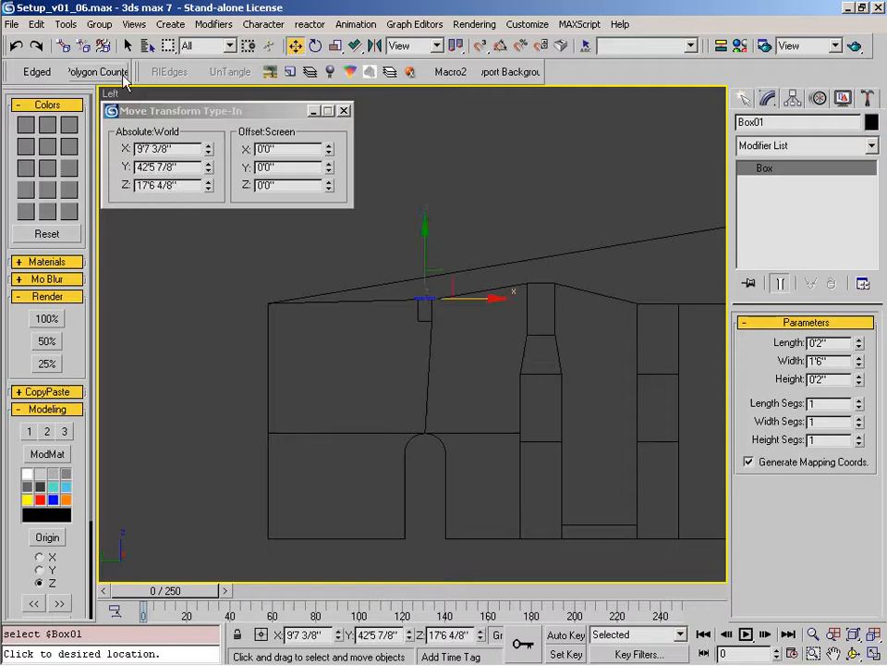
left_click(63, 46)
key("q")
Step: Select the building in the Top view and rotate it about -1.3 degrees around Z
key("t")
key("z")
scroll(508, 317, "down", 5)
left_click(456, 468)
scroll(457, 468, "down", 5)
middle_click_drag(457, 469, 428, 462)
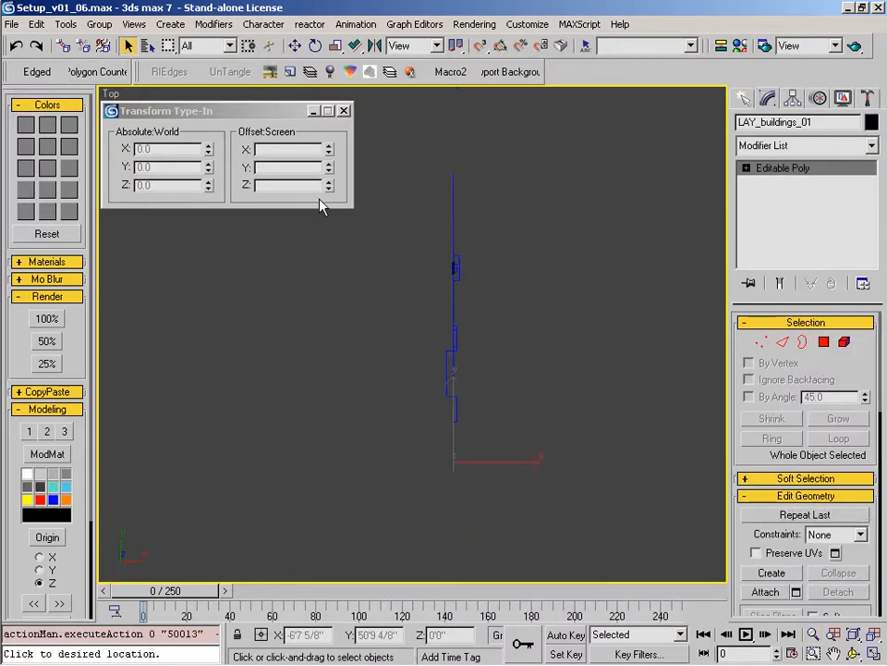
key("e")
Step: Switch the viewport to Camera01 and display the reference photo as its background
key("c")
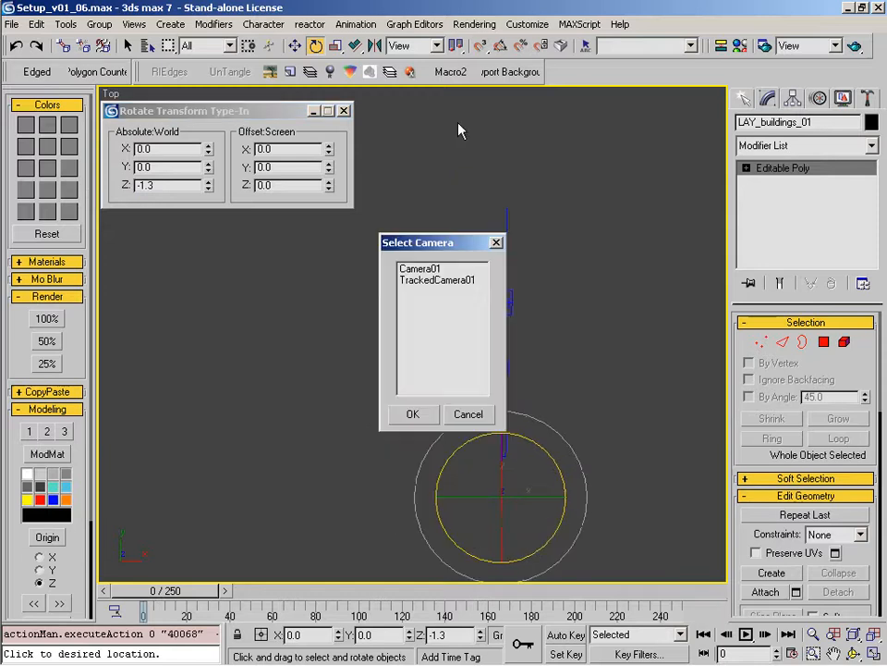
double_click(435, 268)
left_click(509, 72)
left_click(447, 188)
left_click(485, 506)
left_click(504, 74)
left_click(490, 397)
left_click(492, 506)
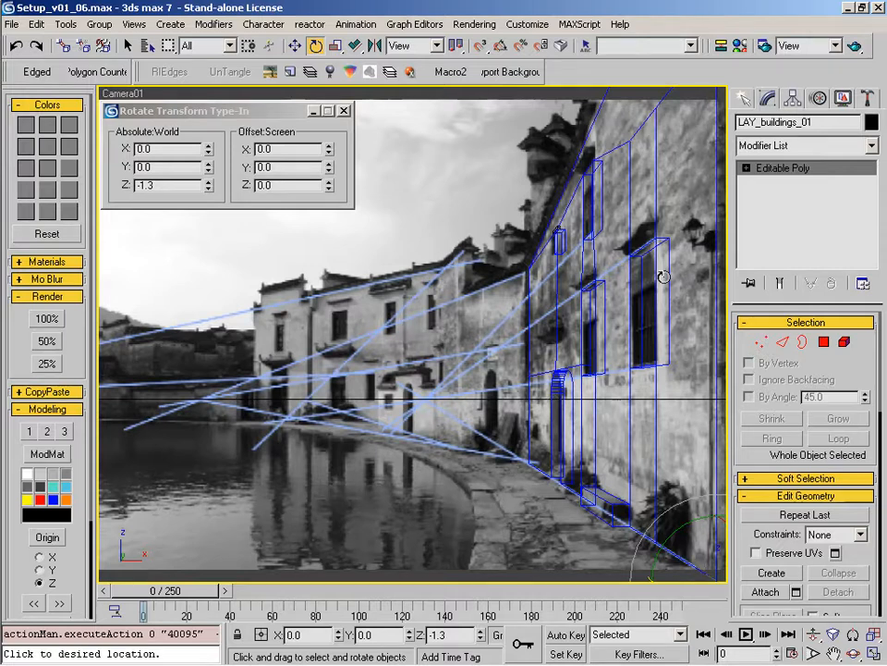
Step: Connect the two vertical side edges of the nearest window recess and raise the new edge toward the grille's top in the photo
left_click(824, 346)
left_click(559, 242)
key("q")
left_click(644, 248)
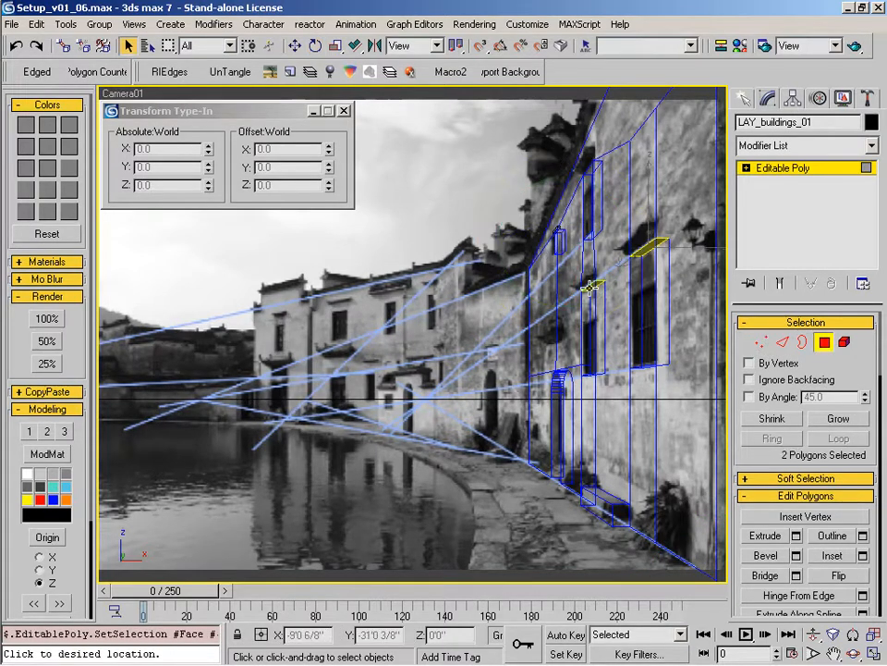
key("2")
left_click(629, 293)
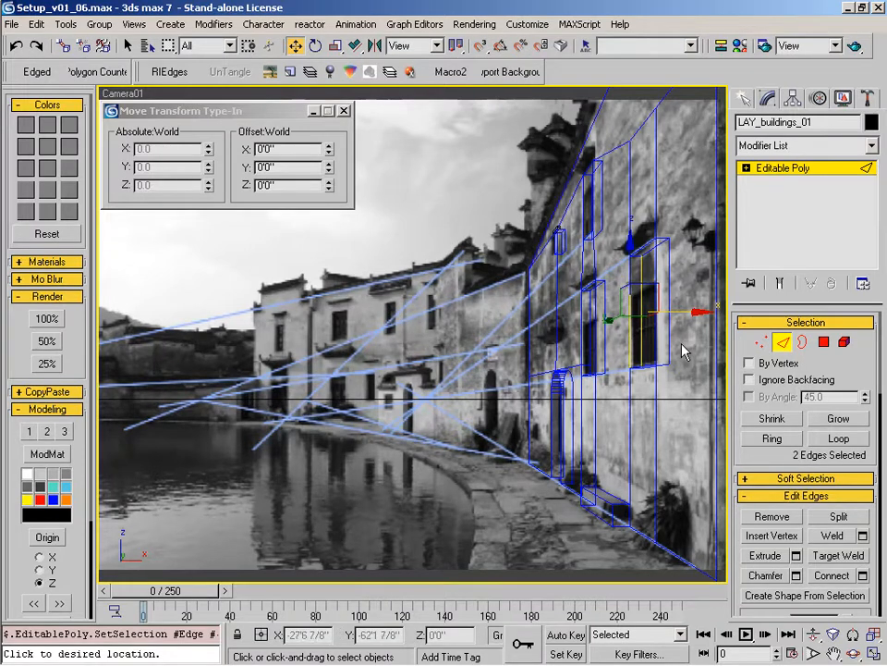
key("ctrl+shift+e")
left_click_drag(638, 264, 639, 245)
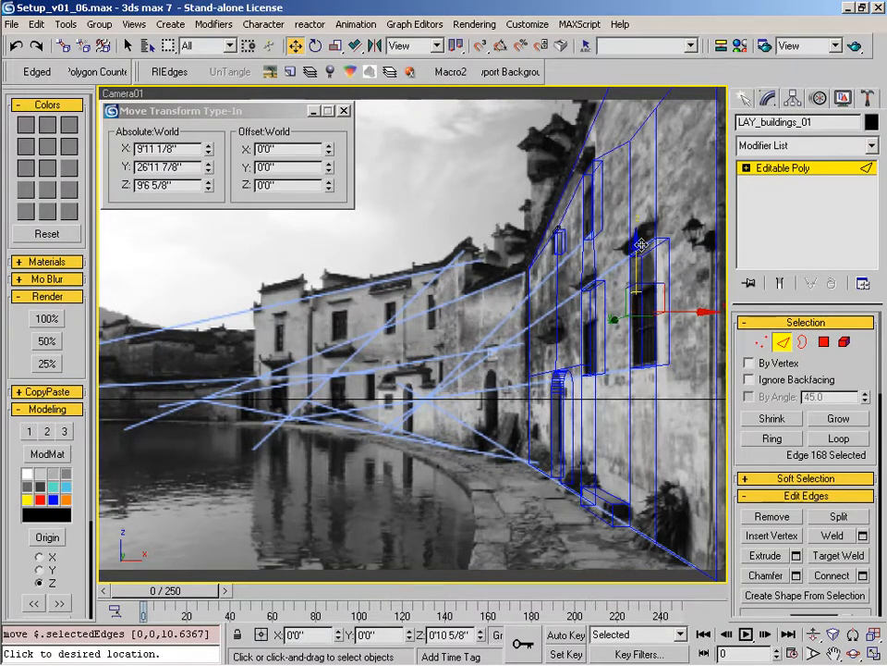
Step: Connect the vertical side edges of the upper window recess and raise the new edge to match the photo
left_click(586, 200)
key("ctrl+shift+e")
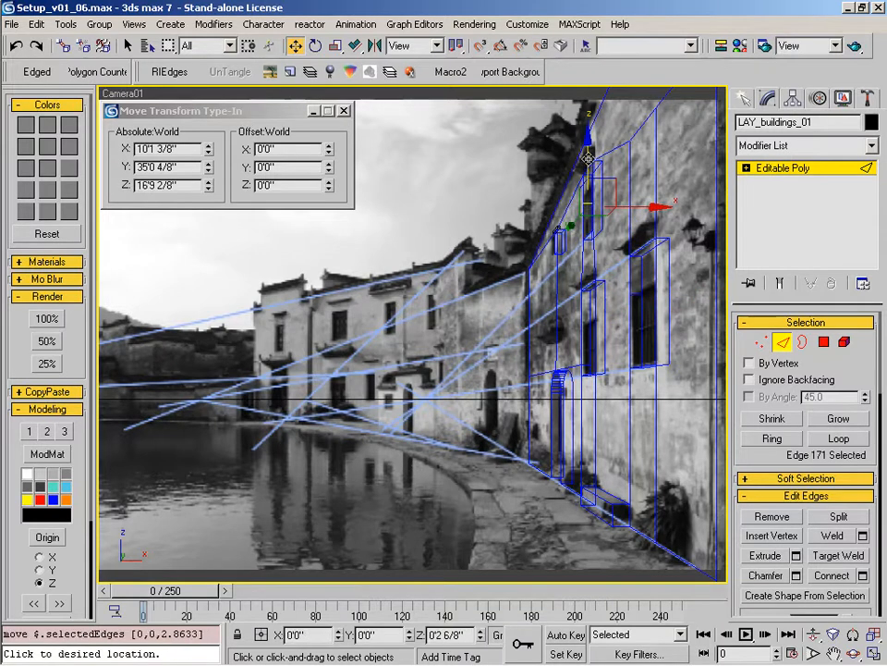
left_click(783, 342)
Step: Turn off the photo background and switch to an angled user view of the facade
left_click(499, 74)
left_click(448, 189)
left_click(494, 503)
key("t")
middle_click_drag(513, 462, 432, 357, "alt")
Step: Connect the opposite side edges of the right-hand window recess and snap the new vertices level with the existing division
key("e")
scroll(430, 322, "up", 3)
scroll(462, 337, "up", 3)
key("2")
left_click(611, 366)
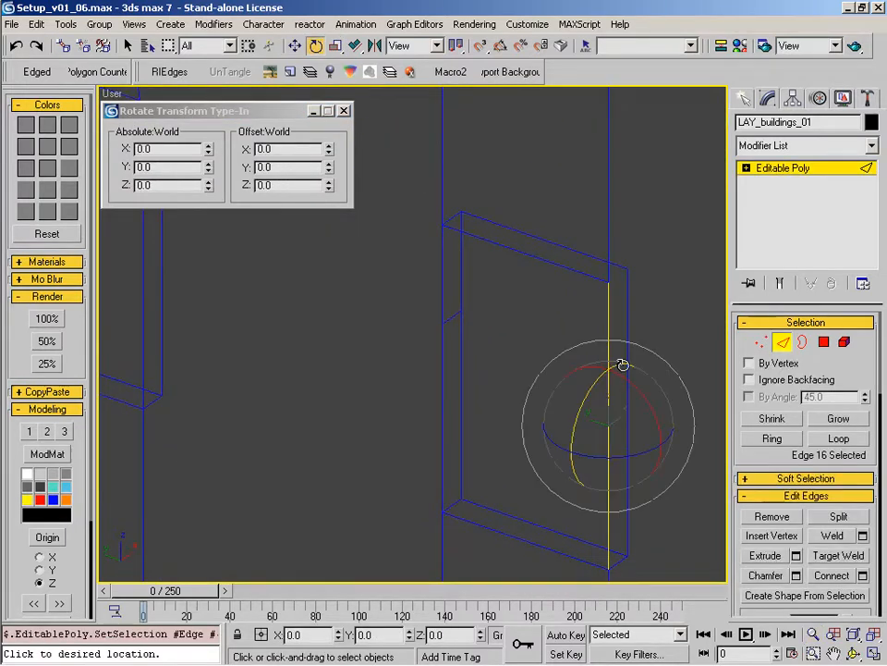
key("ctrl+shift+e")
key("1")
key("w")
key("s")
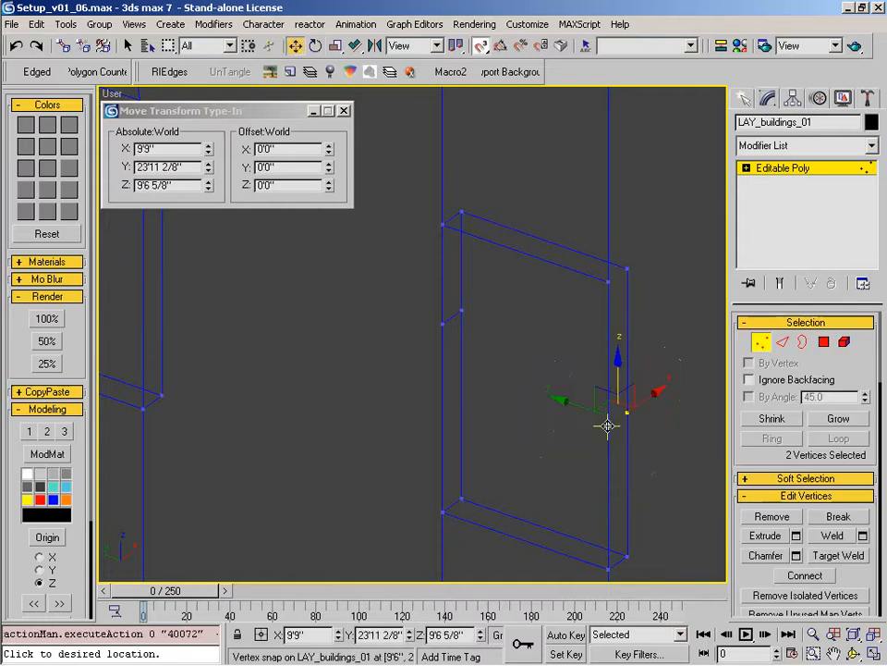
left_click_drag(443, 326, 442, 325)
Step: Connect the vertical side edges of the middle window recess to add division points
middle_click_drag(363, 341, 662, 414)
scroll(426, 377, "down", 4)
middle_click_drag(388, 389, 358, 368)
key("2")
left_click(297, 292)
left_click(291, 288, "ctrl")
key("ctrl+shift+e")
left_click(387, 311, "ctrl")
key("ctrl+shift+e")
Step: Snap the middle window recess's new vertices to the division height in the Left view
key("l")
key("z")
middle_click_drag(430, 354, 392, 400)
key("1")
key("alt+z")
scroll(285, 353, "up", 3)
key("w")
left_click_drag(310, 366, 308, 363)
left_click_drag(331, 383, 407, 373)
Step: Connect the remaining vertical side edges of the upper window recess
middle_click_drag(398, 300, 438, 464)
scroll(425, 381, "up", 3)
key("2")
left_click_drag(428, 357, 478, 369)
key("ctrl+shift+e")
key("1")
Step: Connect the division vertices across the recessed back face of the lower middle window in shaded view
middle_click_drag(444, 393, 401, 450, "alt")
scroll(400, 450, "down", 5)
scroll(346, 376, "up", 1)
mouse_move(392, 508)
middle_mouse_down()
mouse_move(347, 376)
mouse_move(446, 454)
mouse_move(453, 396)
middle_mouse_up()
key("F3")
key("F4")
middle_click_drag(453, 395, 416, 324, "ctrl+alt")
middle_click_drag(414, 472, 410, 416, "alt")
middle_click_drag(373, 476, 512, 465, "alt")
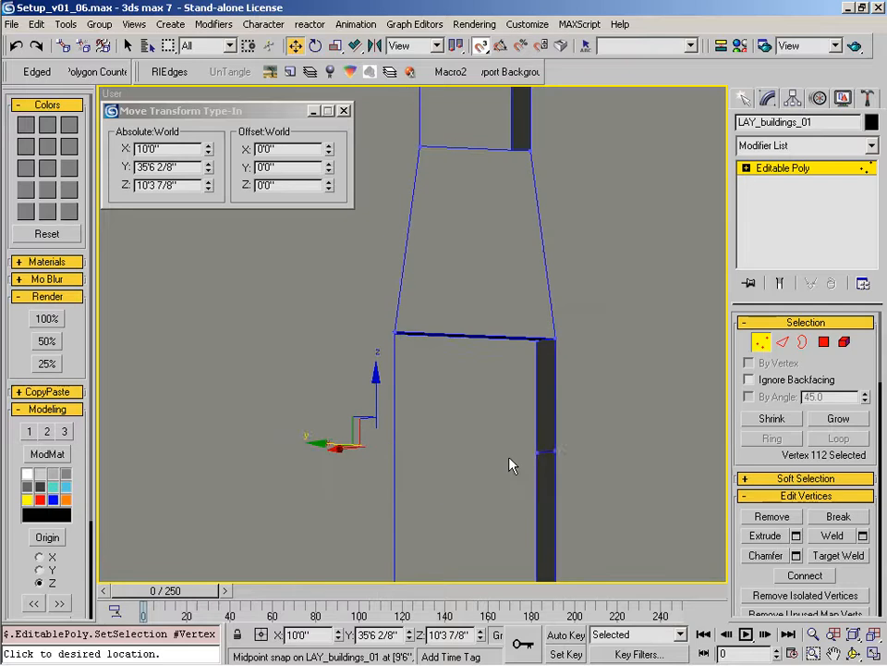
key("ctrl+shift+e")
Step: Delete the four recess polygons above the division in the lower middle window
key("4")
left_click(475, 408)
key("alt+space")
left_click_drag(432, 438, 385, 403, "alt")
key("q")
left_click(367, 403, "ctrl")
left_click(405, 352, "ctrl")
middle_click_drag(451, 430, 447, 393, "alt")
left_click(545, 456, "ctrl")
scroll(447, 392, "up", 1)
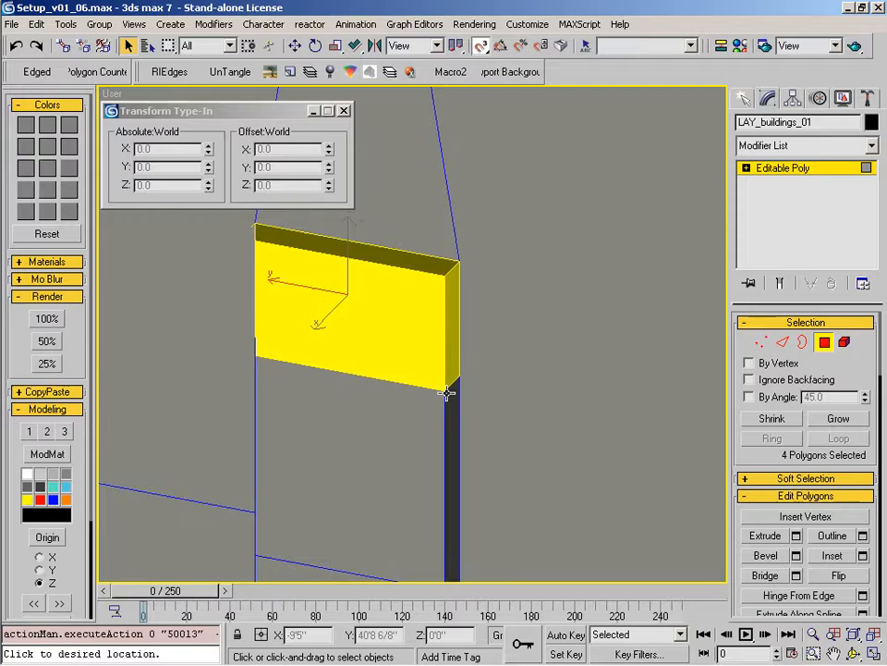
key("Delete")
Step: Cap the hole above the lower middle window and connect its two front lower vertices to form a soffit
left_click(803, 342)
left_click_drag(428, 310, 476, 340)
right_click(426, 366)
left_click(482, 529)
key("1")
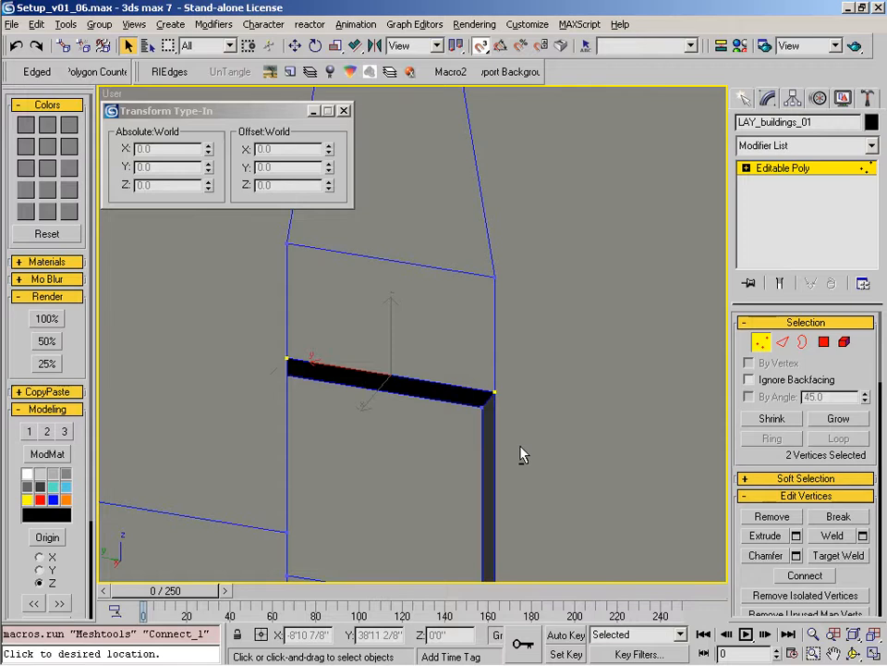
Step: Connect the division vertices across the recessed back face of the right-hand window
scroll(392, 440, "up", 5)
left_click(463, 410)
middle_click_drag(480, 430, 587, 380, "alt")
left_click(638, 432, "ctrl")
key("ctrl+shift+e")
Step: Delete the recess polygons above the division in the right-hand window
scroll(606, 355, "down", 2)
key("4")
left_click(593, 353)
key("ctrl+Page_Up")
left_click_drag(689, 475, 537, 512, "alt")
key("Delete")
Step: Cap the open border above the right-hand window recess
key("3")
left_click(647, 363)
right_click(647, 363)
left_click(668, 460)
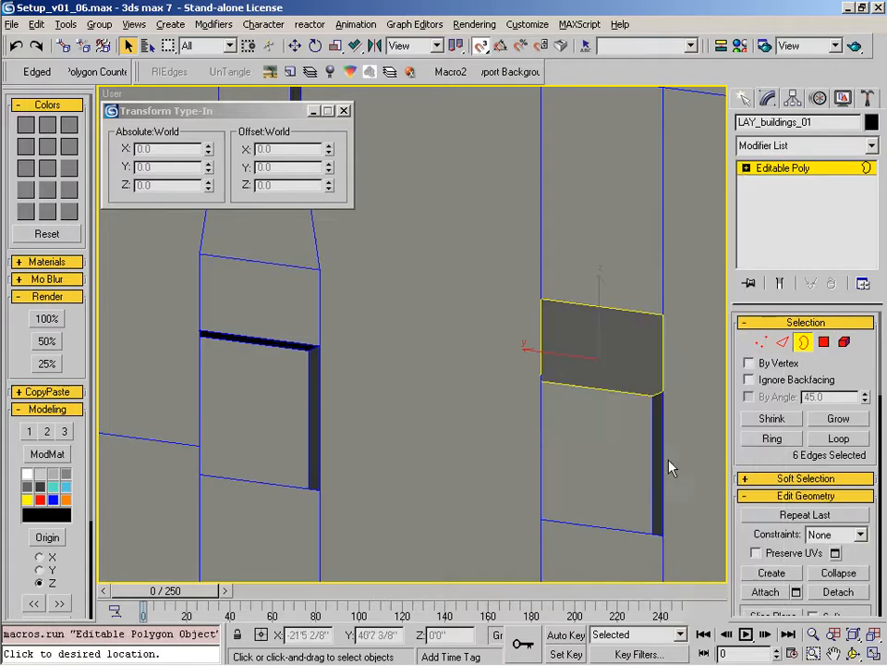
Step: Connect the front lower vertices of the right-hand window's cap and remove the extra edge along its soffit
key("1")
key("2")
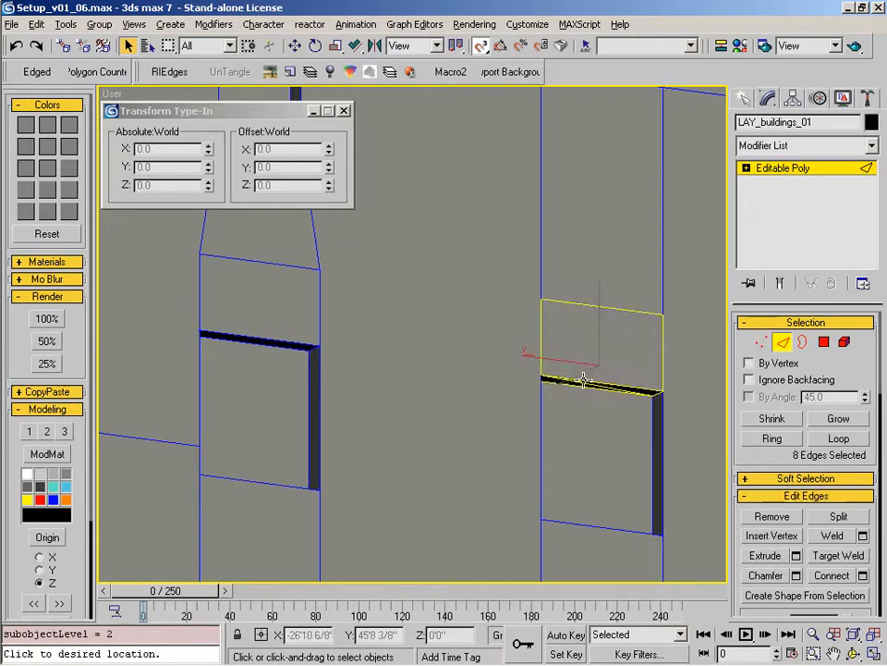
key("BackSpace")
Step: Delete the recess polygons above the division in the upper window
middle_click_drag(590, 385, 485, 338, "ctrl+alt")
key("1")
left_click(422, 372)
key("4")
left_click_drag(649, 481, 326, 541, "alt")
key("Delete")
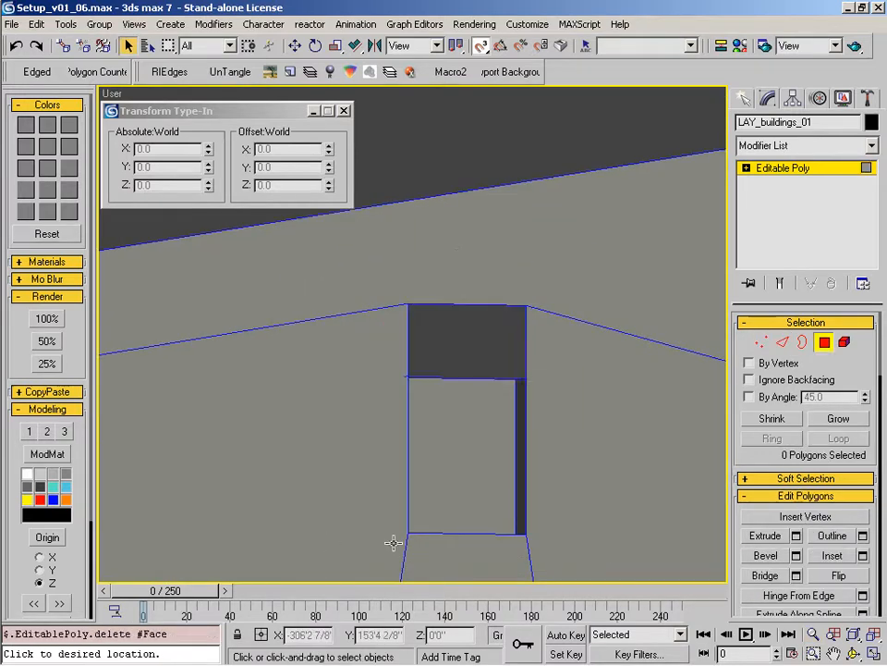
Step: Cap the open border above the upper window recess
key("3")
left_click(525, 369)
right_click(573, 326)
left_click(601, 566)
Step: Connect the two front lower vertices of the upper window's cap with a new edge
middle_click_drag(550, 463, 475, 424, "alt")
key("1")
left_click(399, 373)
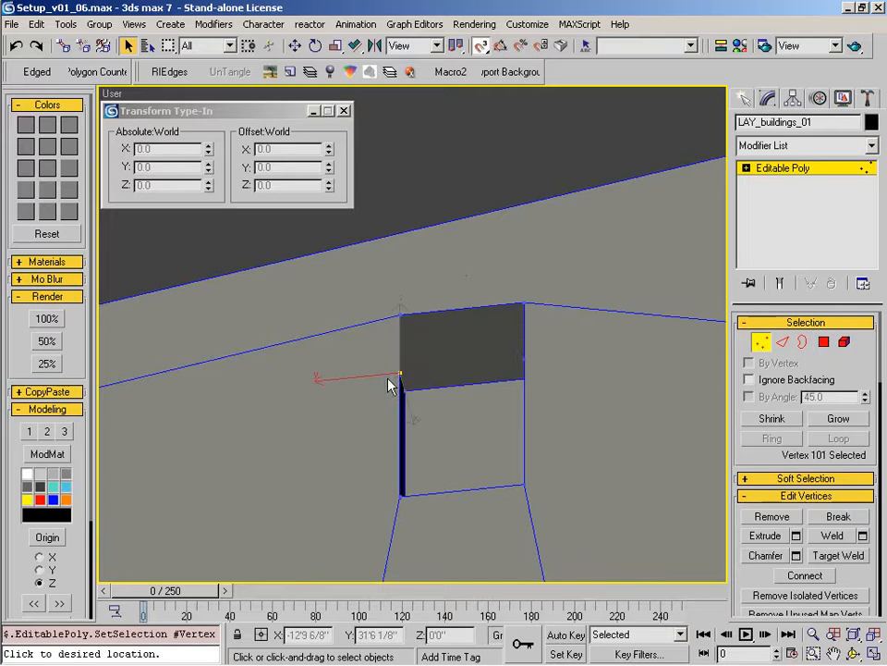
key("ctrl+shift+e")
middle_click_drag(550, 363, 510, 491, "ctrl+alt")
middle_click_drag(510, 492, 531, 404)
middle_click_drag(625, 294, 591, 392)
middle_click_drag(591, 392, 461, 421, "ctrl+alt")
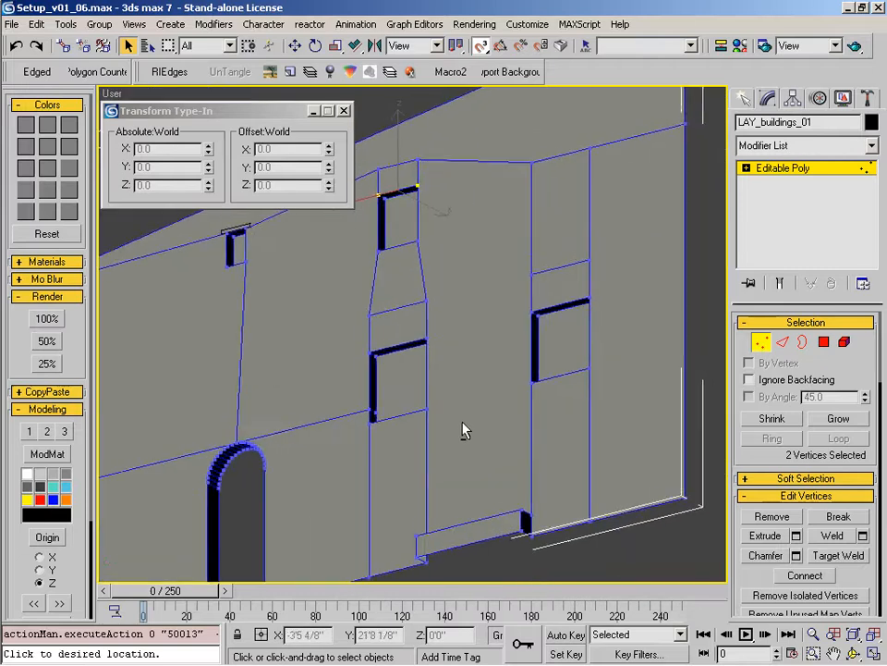
Step: Check the window ledges in the reference photo and copy the small window's ledge box to the window beside the arched doorway
key("alt+Tab")
left_click_drag(507, 420, 341, 392)
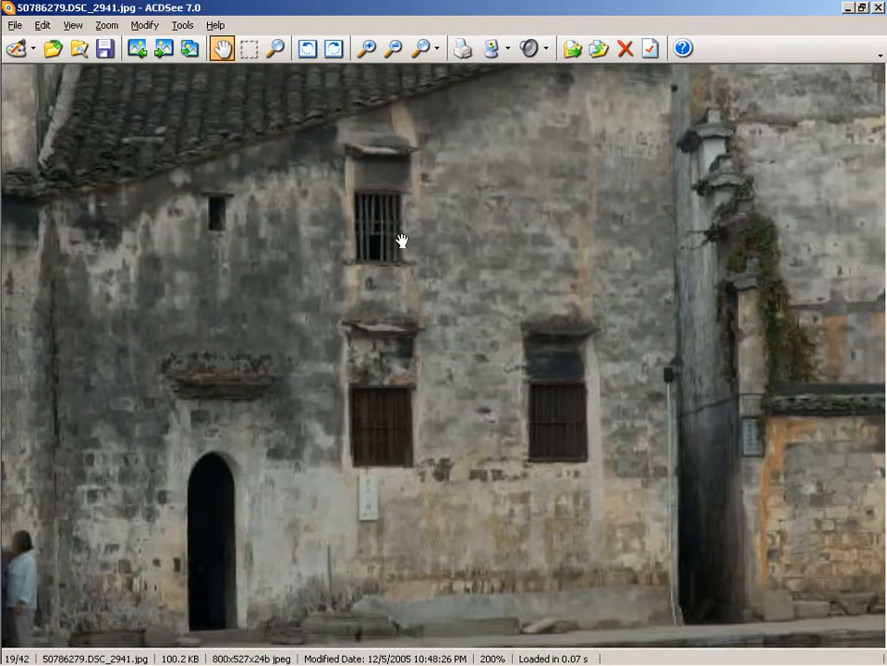
key("alt+Tab")
key("1")
key("t")
middle_click_drag(433, 238, 446, 396, "ctrl+alt")
middle_click_drag(445, 395, 515, 350, "ctrl+alt")
left_click(397, 317)
key("u")
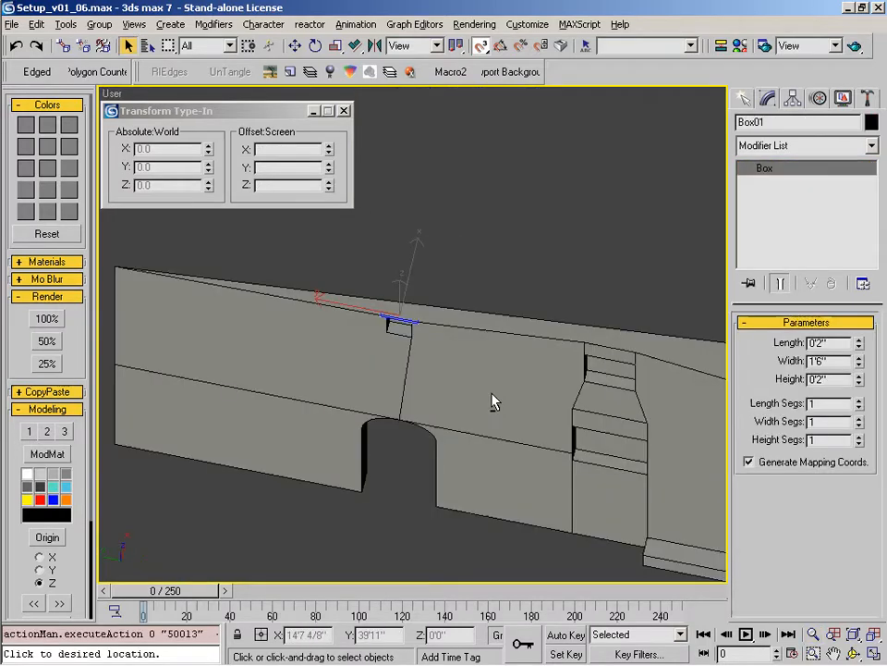
scroll(405, 293, "up", 2)
key("w")
left_click_drag(535, 450, 569, 472, "shift")
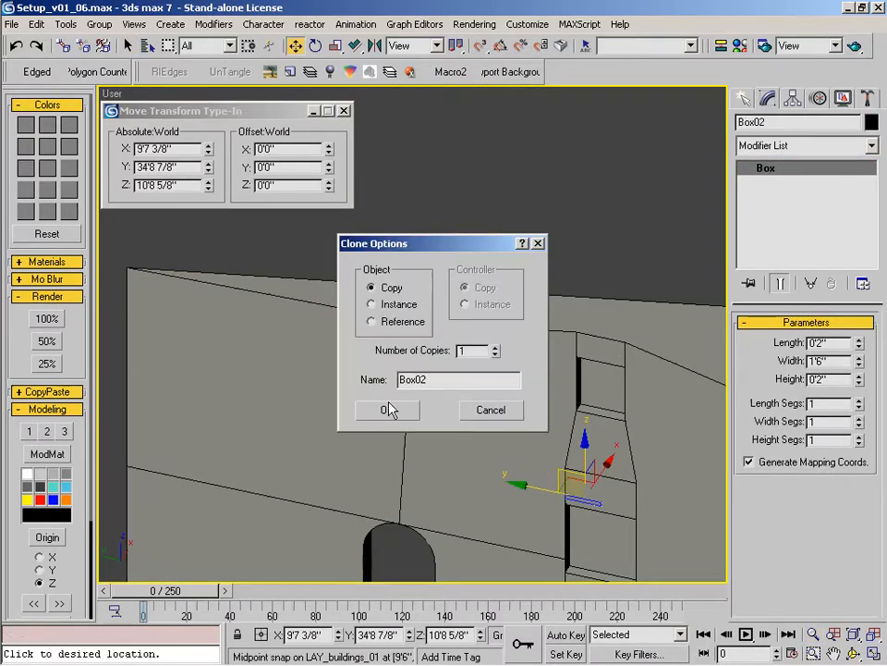
left_click(389, 407)
Step: Snap the copied box's lower-left corner to the upper-left corner of the window recess in the Left view
middle_click_drag(412, 400, 385, 368)
key("l")
key("z")
key("alt+z")
left_click_drag(425, 292, 447, 573)
middle_click_drag(370, 361, 382, 406)
key("w")
left_click_drag(428, 321, 428, 344)
key("alt+z")
left_click_drag(408, 419, 450, 293)
key("w")
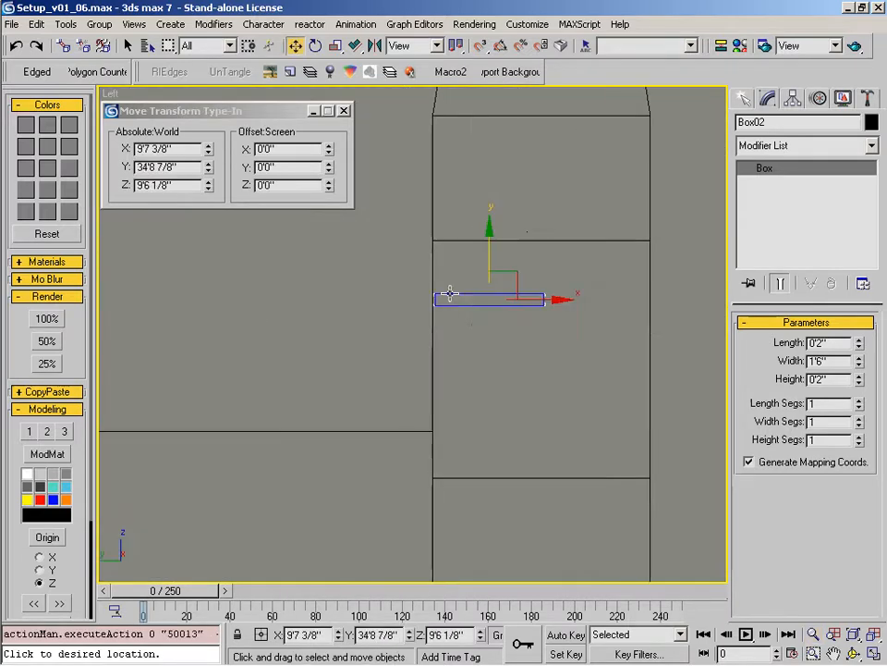
middle_click_drag(437, 304, 484, 362)
left_click_drag(484, 363, 535, 280)
middle_click_drag(465, 339, 466, 276, "ctrl+alt")
key("s")
left_click_drag(457, 282, 386, 350)
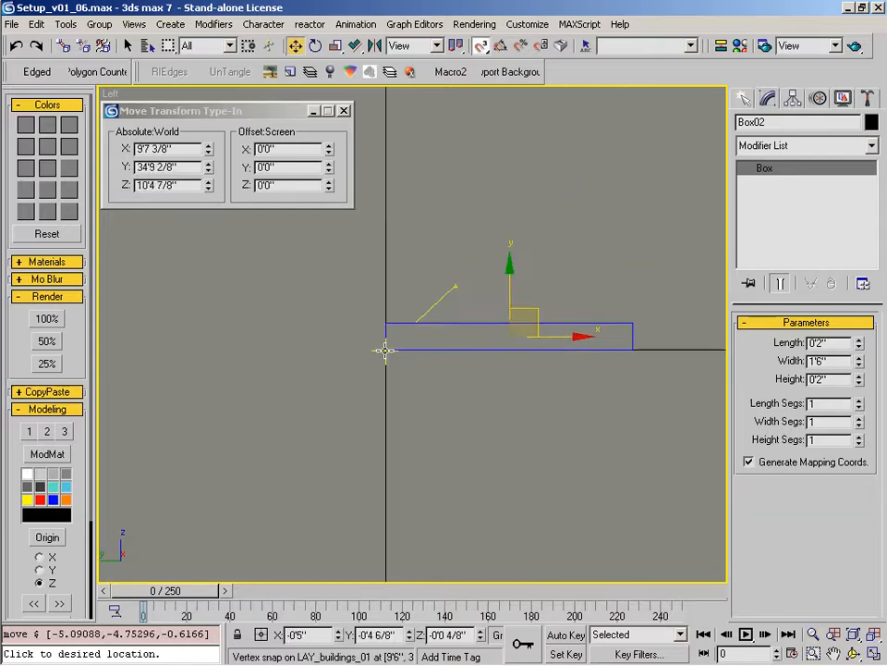
Step: Stretch the box's right-end vertices to the window's right edge and offset them 2" beyond it
scroll(590, 385, "down", 2)
middle_click_drag(590, 386, 495, 391)
key("1")
left_click_drag(412, 420, 504, 301)
left_click_drag(459, 350, 610, 355)
left_click(199, 167)
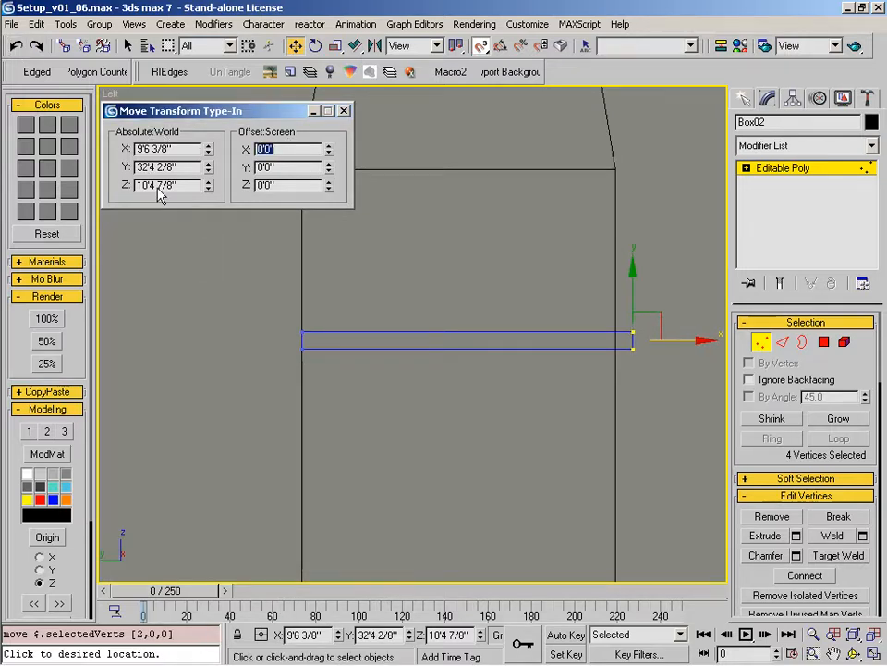
Step: Extend the box's left-end vertices past the window's left edge by the same overhang
left_click_drag(264, 393, 337, 298)
key("alt+z")
left_click_drag(435, 252, 462, 415)
right_click(462, 414)
left_click(763, 343)
key("F8")
Step: Clone the widened ledge as an instance and snap it straight down to the lower edge of the window
right_click(359, 301, "shift")
left_click(378, 360)
right_click(348, 285, "shift")
left_click(362, 305)
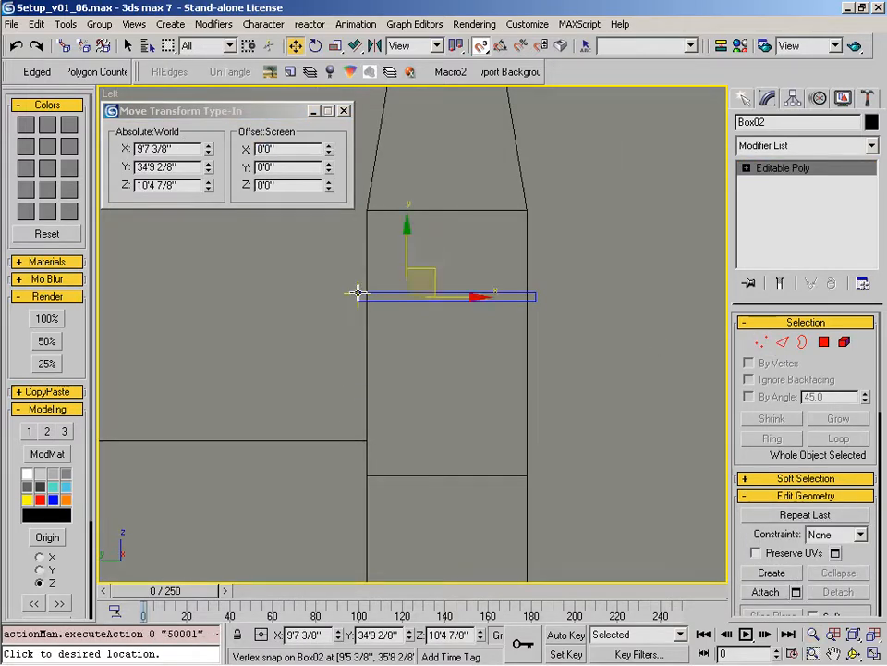
left_click(358, 293)
left_click(358, 293)
mouse_move(359, 293)
left_mouse_down("shift")
mouse_move(352, 414)
mouse_move(370, 479)
left_mouse_up("shift")
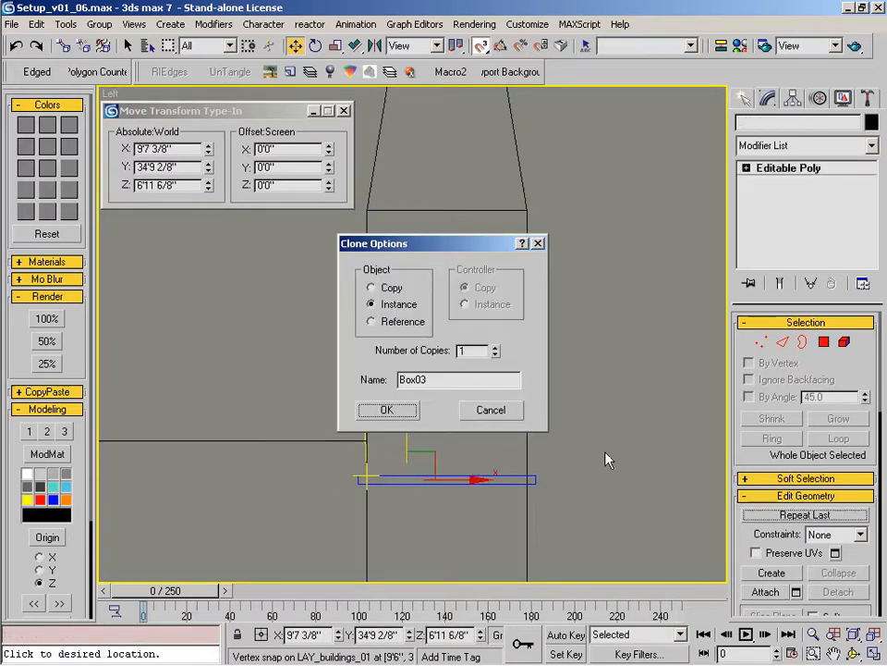
Step: Clone the upper and lower ledges together as instances and align them with the right-hand window
scroll(607, 460, "down", 3)
middle_click_drag(607, 460, 406, 435)
left_click(305, 322)
key("ctrl+z")
left_click(305, 322, "ctrl")
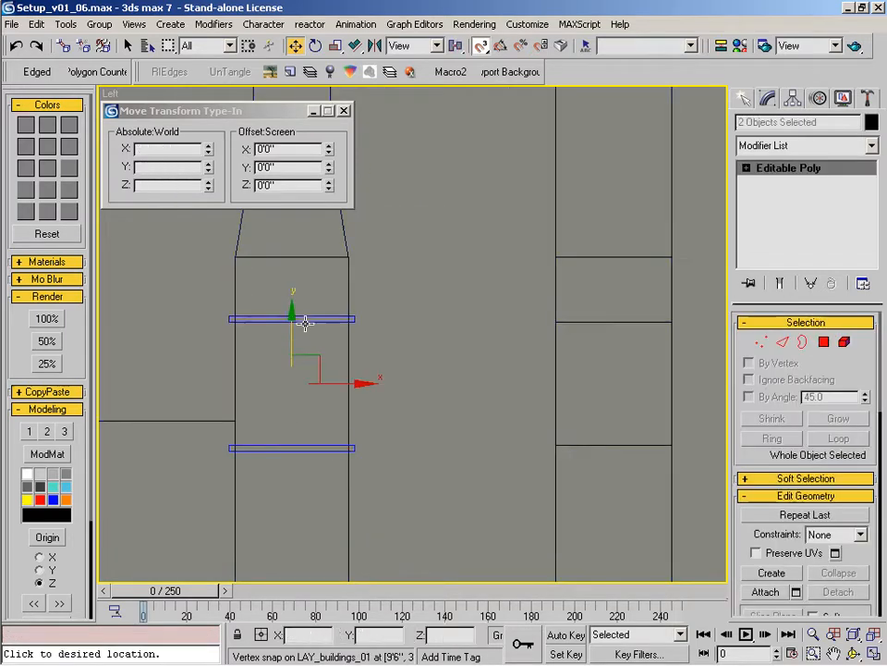
left_click_drag(441, 404, 647, 423, "shift")
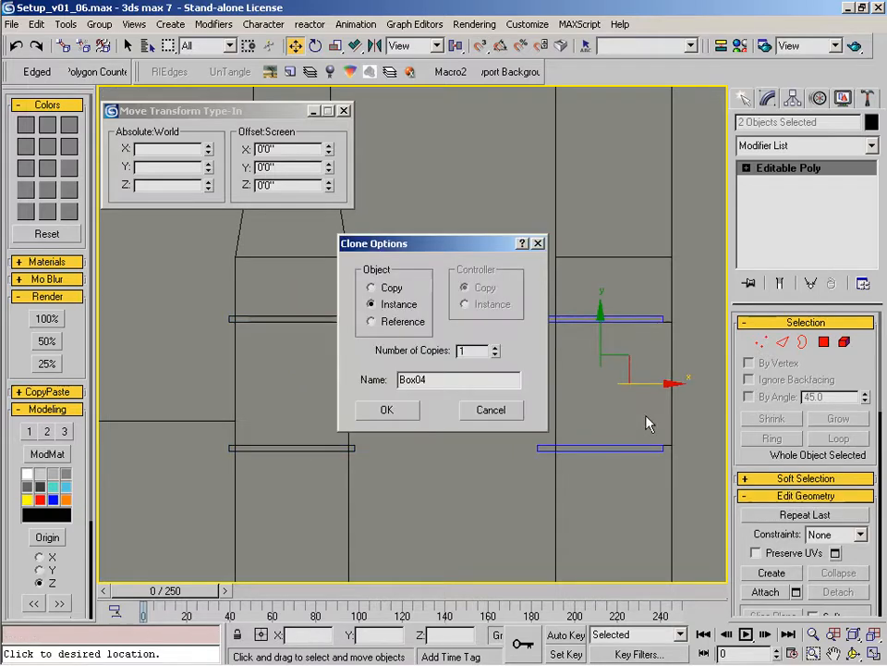
left_click(393, 411)
scroll(555, 324, "up", 2)
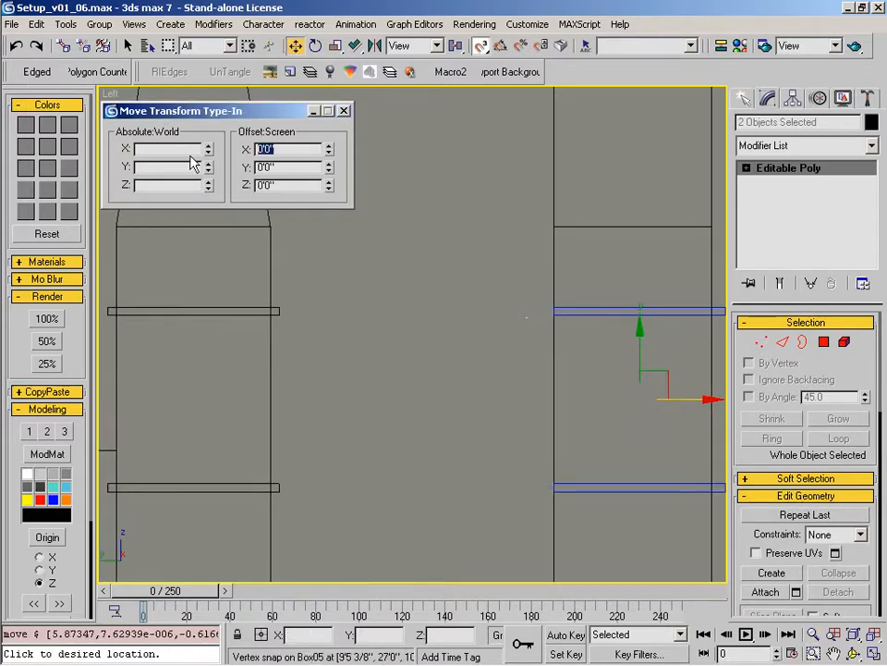
Step: Examine the new ledges above and below the lower windows from several angles
middle_click_drag(422, 393, 420, 352)
scroll(420, 352, "down", 2)
middle_click_drag(477, 413, 412, 452, "alt")
scroll(574, 373, "up", 3)
middle_click_drag(574, 373, 583, 414)
scroll(549, 380, "down", 3)
middle_click_drag(404, 388, 380, 609)
middle_click_drag(354, 335, 536, 430)
Step: Examine the windows, their ledges and their grilles up close in the reference photos
key("alt+Tab")
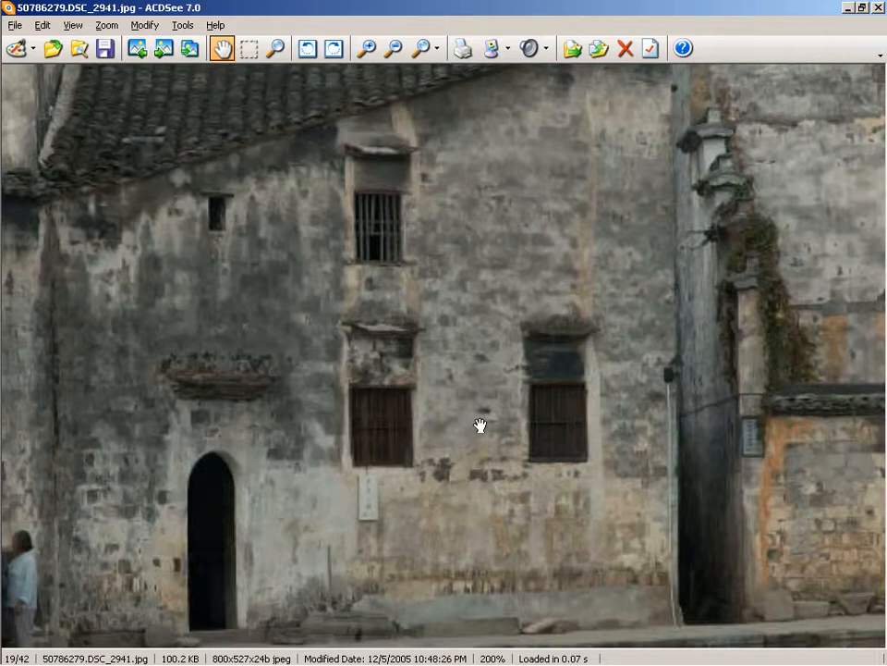
scroll(422, 455, "up", 5)
left_click_drag(420, 601, 370, 263)
left_click_drag(788, 300, 362, 472)
left_click_drag(479, 260, 501, 369)
scroll(503, 368, "down", 2)
scroll(504, 369, "down", 3)
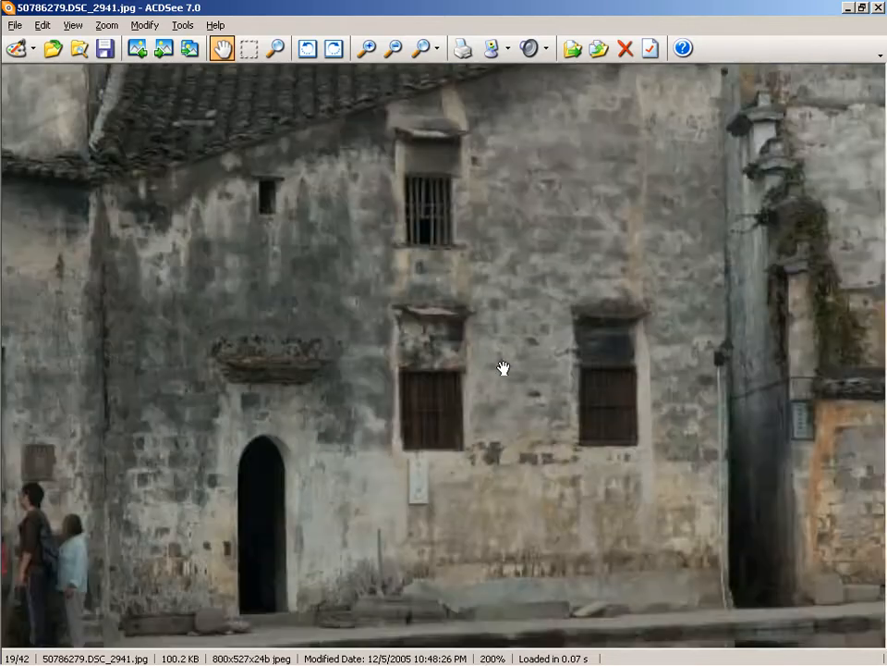
left_click(65, 51)
double_click(711, 558)
scroll(586, 384, "up", 3)
left_click_drag(482, 443, 473, 452)
left_click_drag(487, 527, 475, 324)
left_click_drag(467, 555, 426, 524)
left_click_drag(539, 416, 521, 494)
left_click_drag(513, 371, 513, 420)
left_click_drag(676, 350, 676, 378)
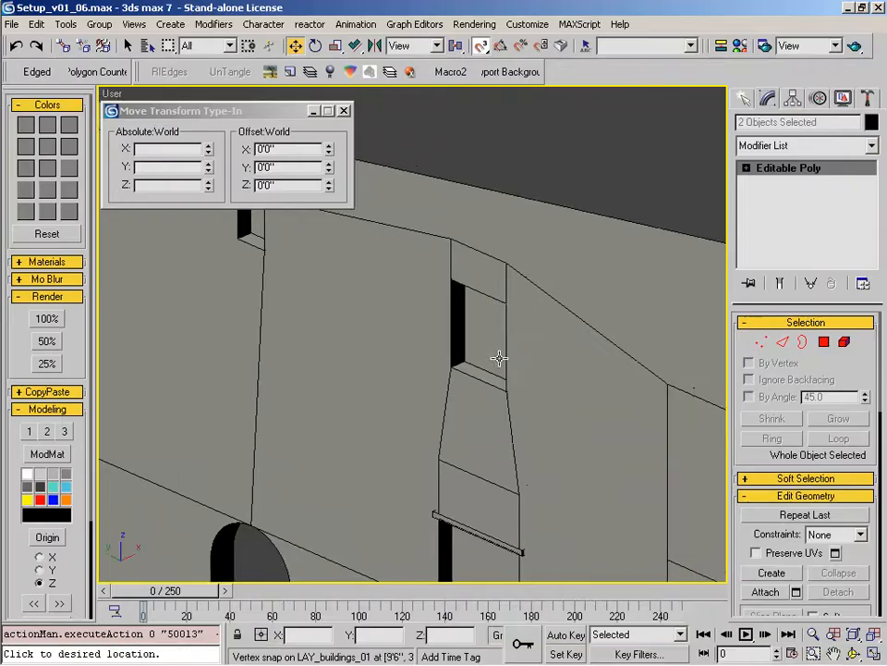
Step: Draw a rectangle about 3'3 1/8" long and 3'0 5/8" wide between the right-hand window's two ledges
key("l")
middle_click_drag(558, 362, 426, 422, "ctrl+alt")
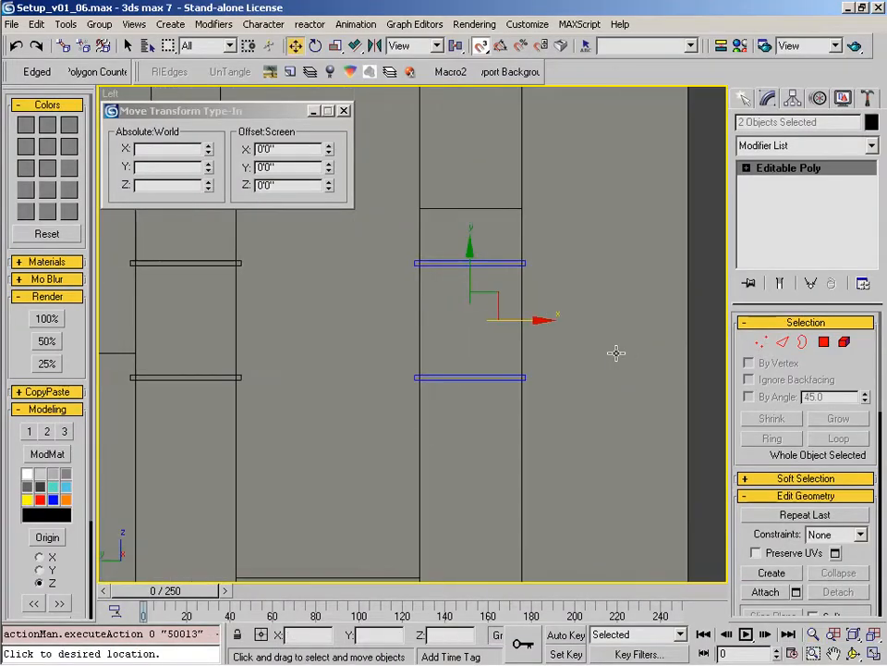
key("r")
key("w")
scroll(342, 354, "down", 3)
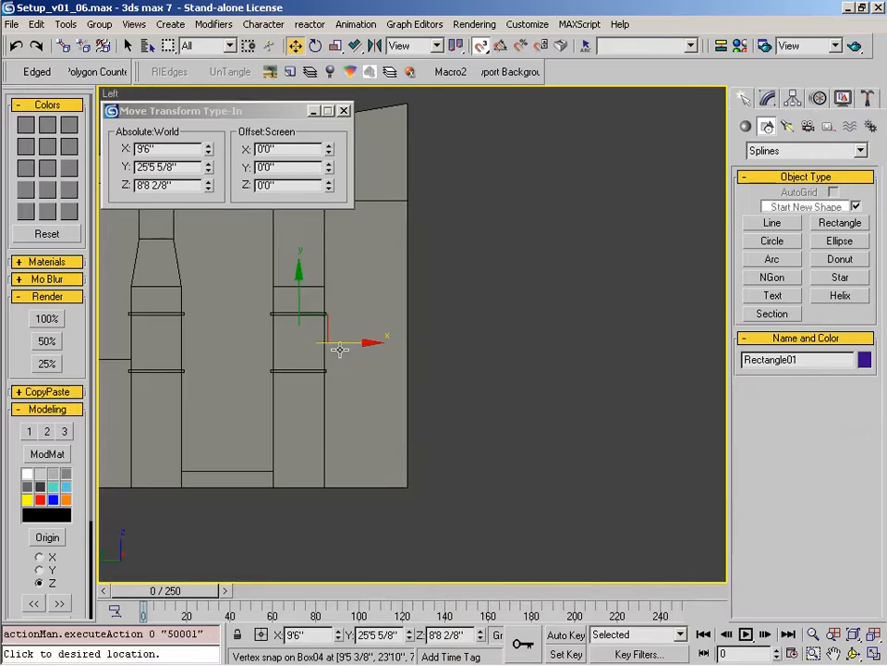
Step: Move the rectangle horizontally clear of the building to about Y 12'7" and isolate it
left_click_drag(503, 363, 538, 366)
scroll(536, 367, "up", 3)
middle_click_drag(536, 367, 478, 453)
right_click(476, 443)
left_click(524, 222)
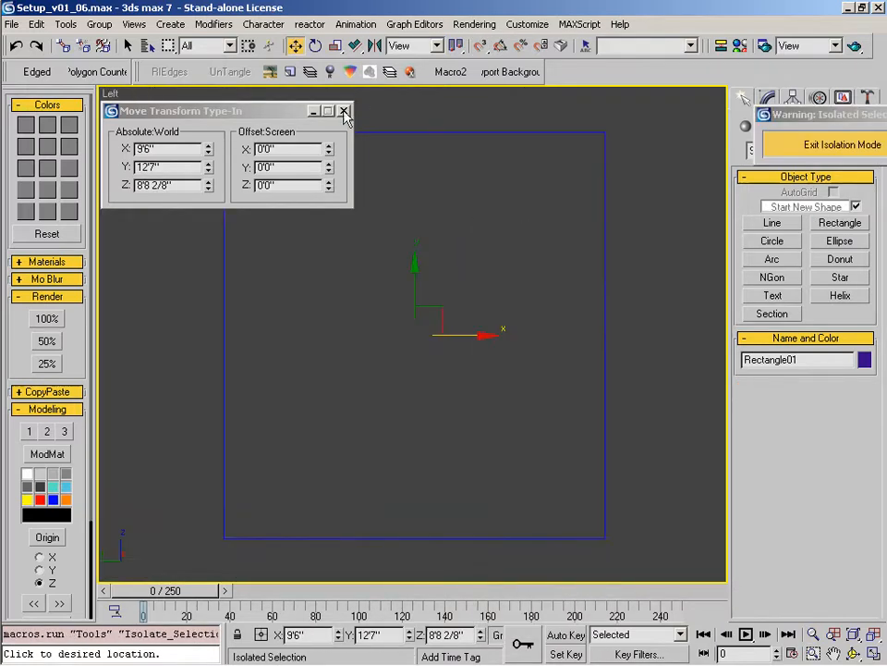
left_click_drag(243, 73, 211, 83)
middle_click_drag(399, 355, 446, 393)
scroll(458, 396, "down", 3)
key("1")
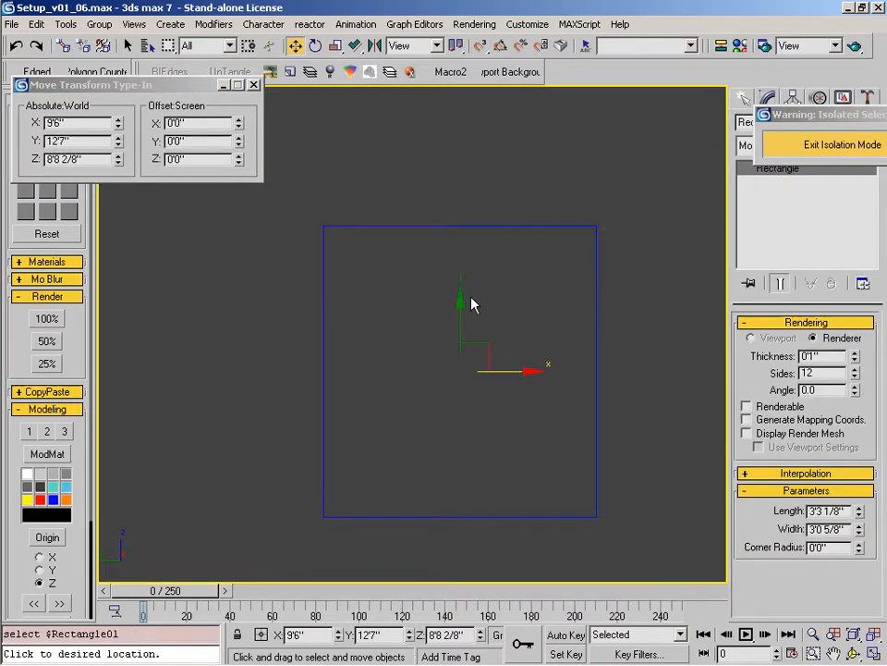
left_click_drag(799, 123, 566, 108)
Step: Convert the rectangle to an editable spline and divide its upper and lower segments with 6 points each
right_click(426, 274)
mouse_move(459, 422)
left_click(624, 422)
key("1")
left_click_drag(463, 242, 427, 326)
middle_click_drag(464, 486, 461, 311)
left_click_drag(462, 311, 415, 444, "ctrl")
scroll(750, 500, "down", 10)
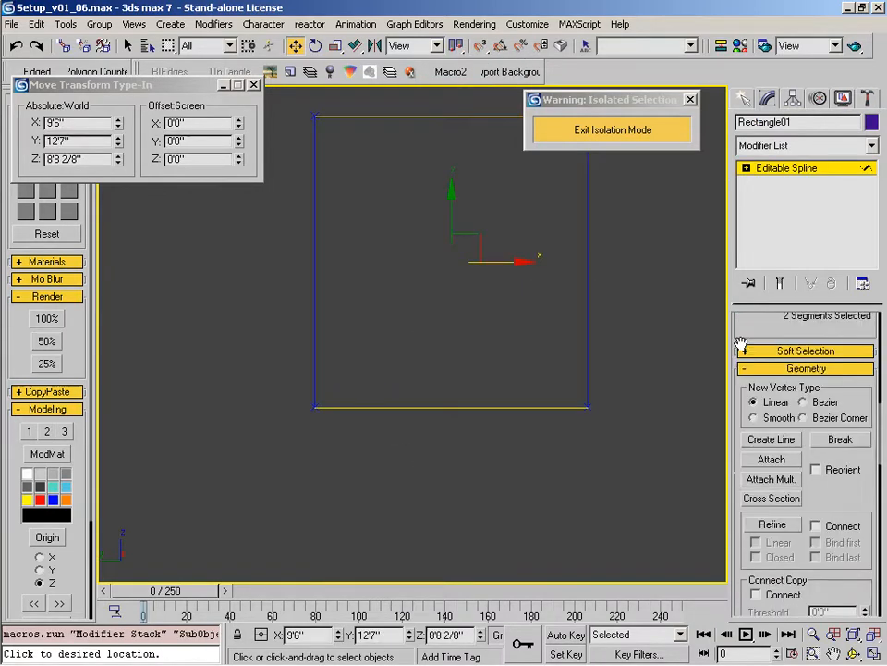
scroll(767, 320, "down", 2)
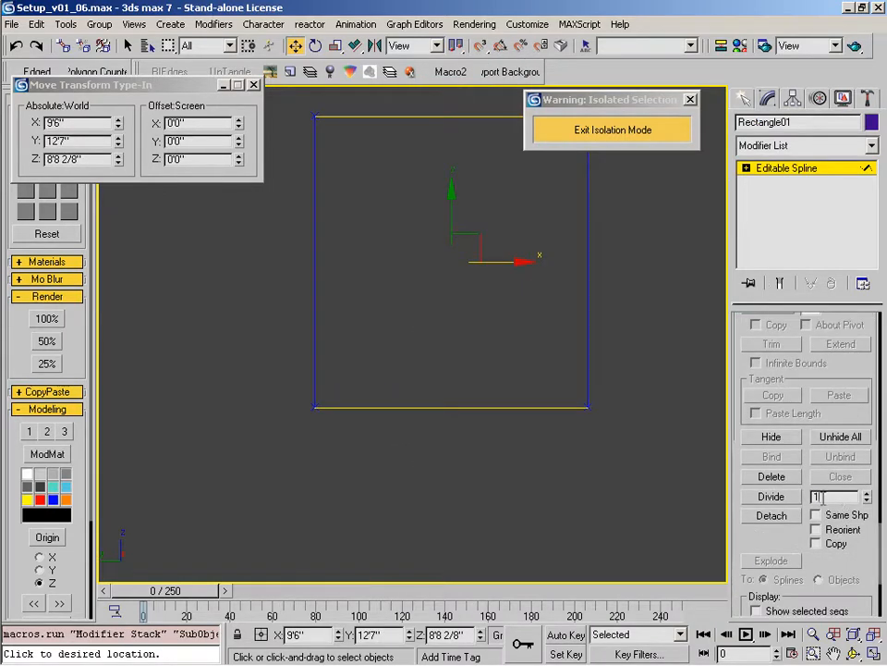
left_click(772, 498)
middle_click_drag(460, 261, 472, 352)
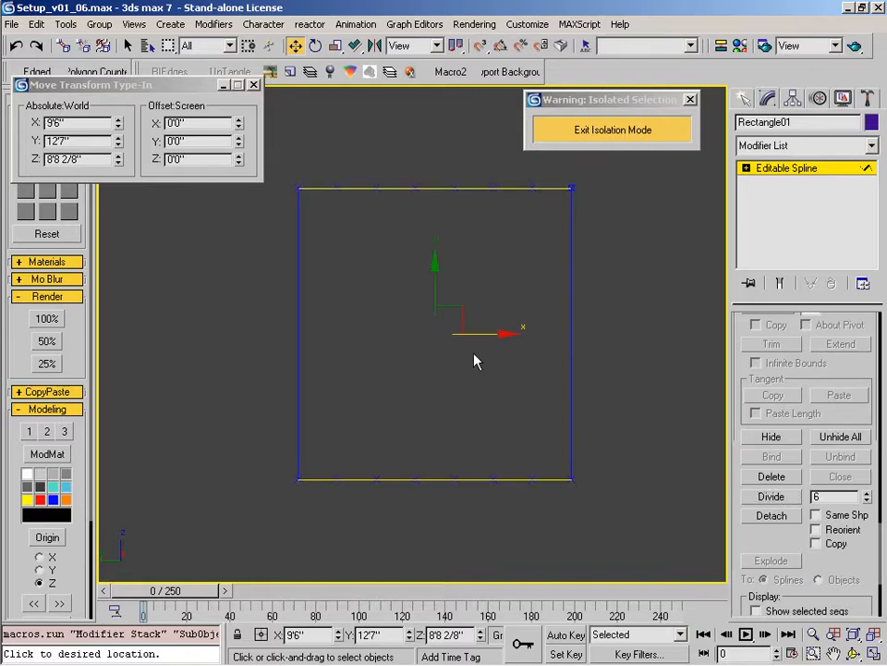
Step: Leave segment editing and turn on the display of vertex ticks for the rectangle
left_click(775, 170)
middle_click_drag(393, 274, 413, 269)
left_click(843, 98)
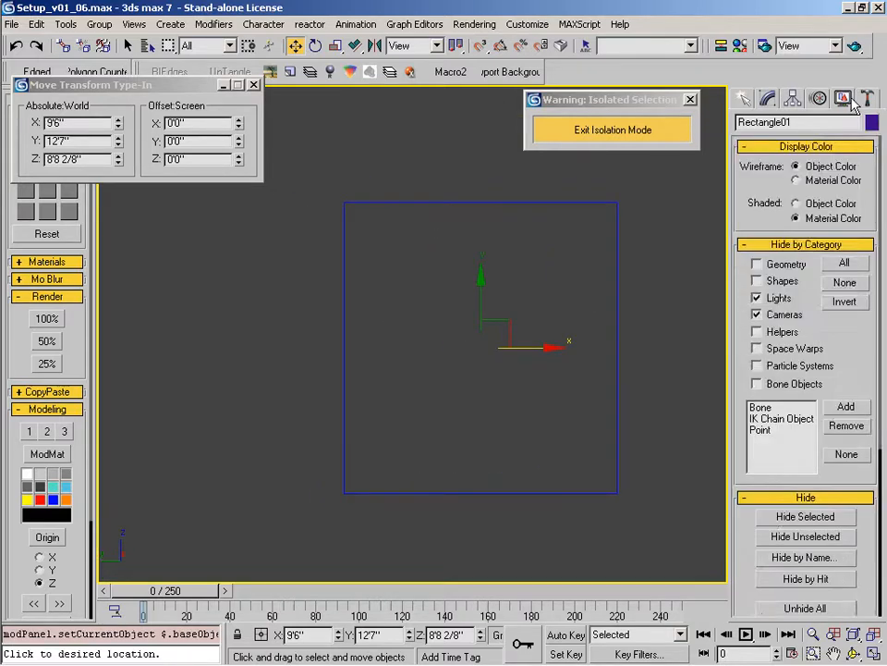
scroll(836, 512, "down", 5)
middle_click_drag(484, 412, 449, 402)
Step: Draw six vertical lines joining the matching division points on the rectangle's upper and lower edges
key("l")
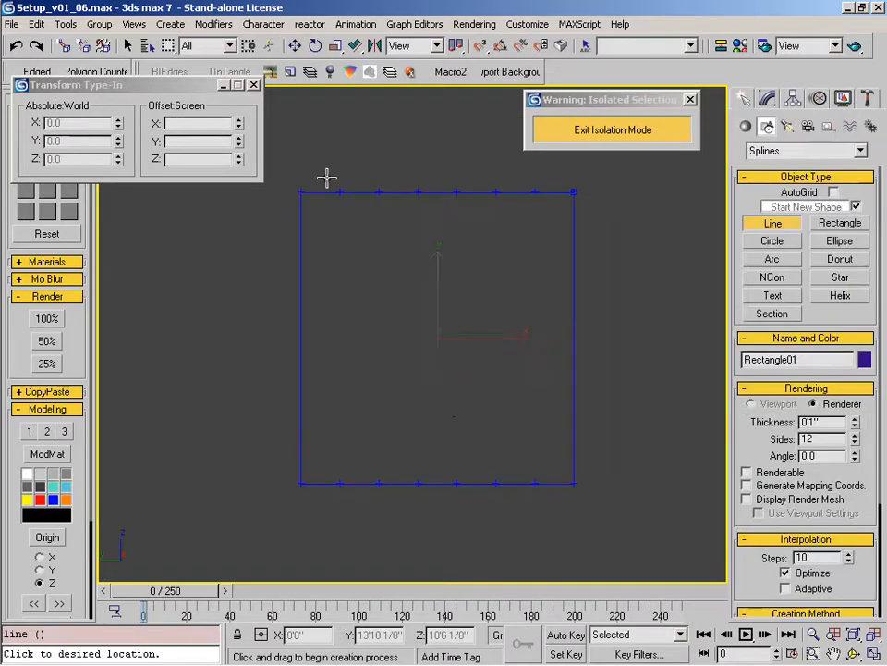
left_click(379, 198)
left_click(380, 481)
right_click(381, 480)
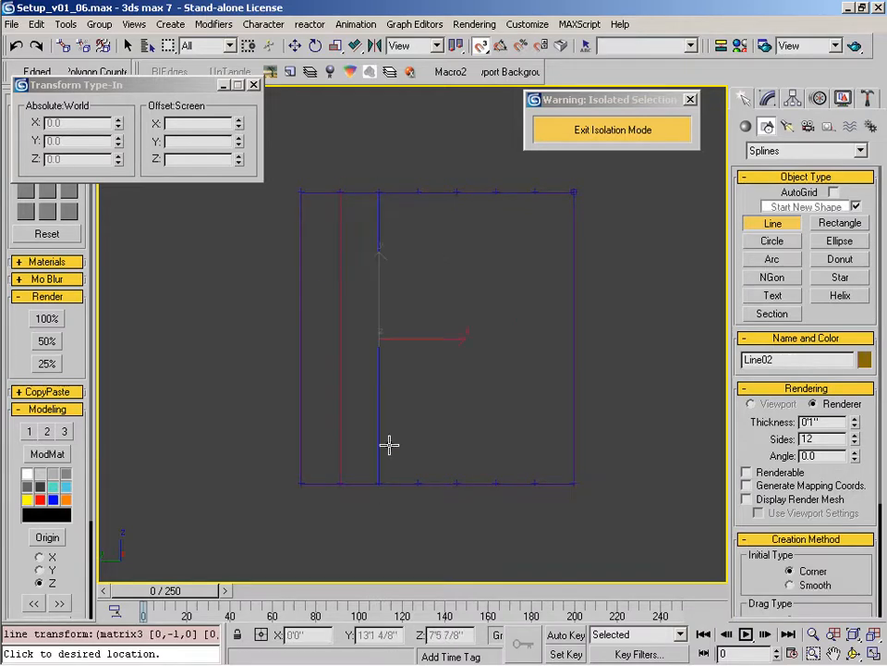
left_click(456, 193)
left_click(454, 481)
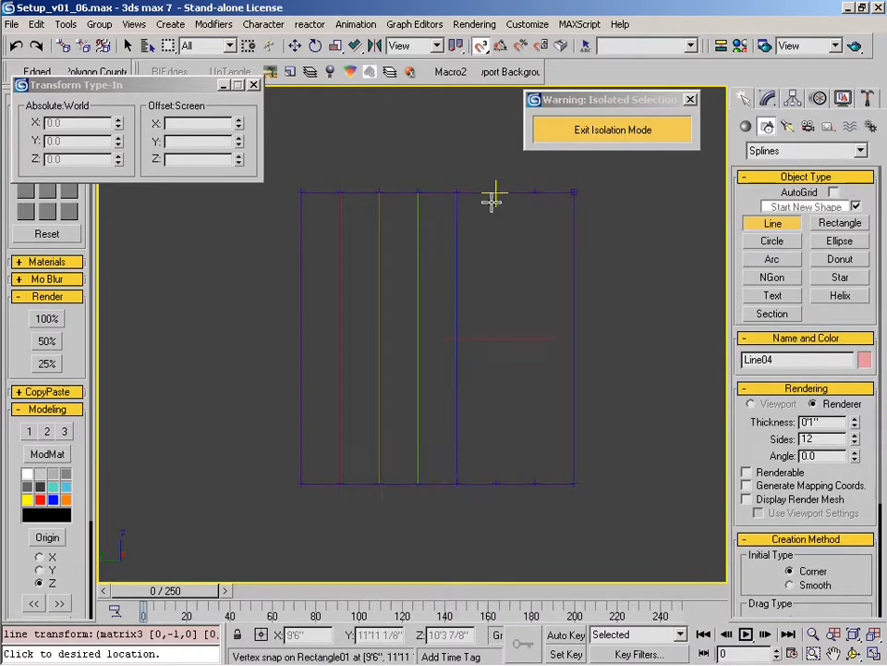
left_click(496, 481)
right_click(497, 480)
left_click(533, 193)
left_click(533, 481)
right_click(534, 481)
key("w")
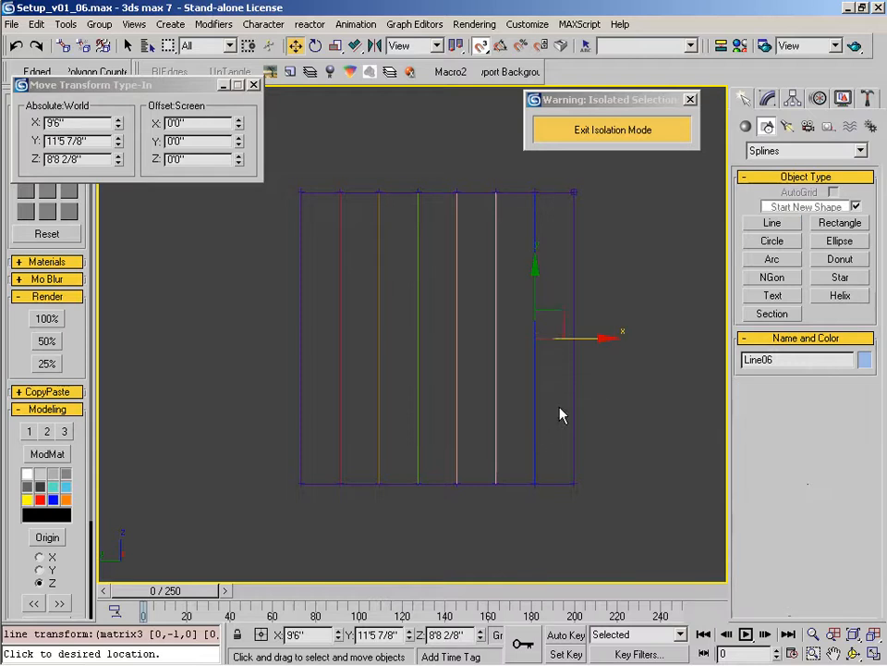
Step: Attach the other five vertical lines to the leftmost one to form a single bars shape
left_click_drag(327, 321, 326, 319)
left_click(341, 317)
left_click(768, 101)
left_click_drag(761, 508, 745, 317)
left_click(772, 443)
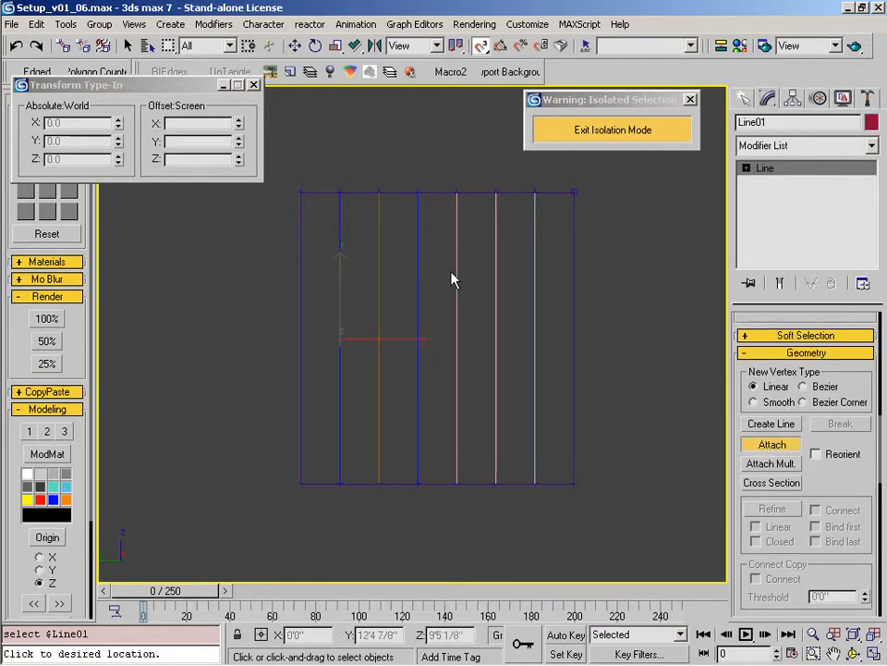
left_click(496, 275)
left_click(535, 269)
right_click(536, 268)
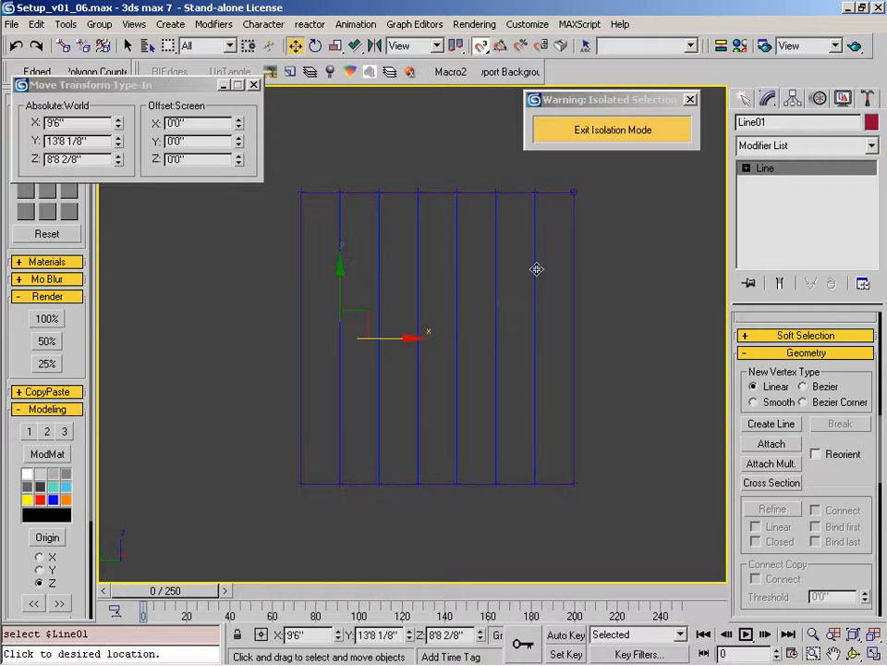
Step: Center the pivot of the attached bars on the shape
middle_click_drag(535, 268, 527, 280)
scroll(470, 416, "down", 3)
right_click(490, 356)
left_click(556, 465)
scroll(481, 426, "up", 4)
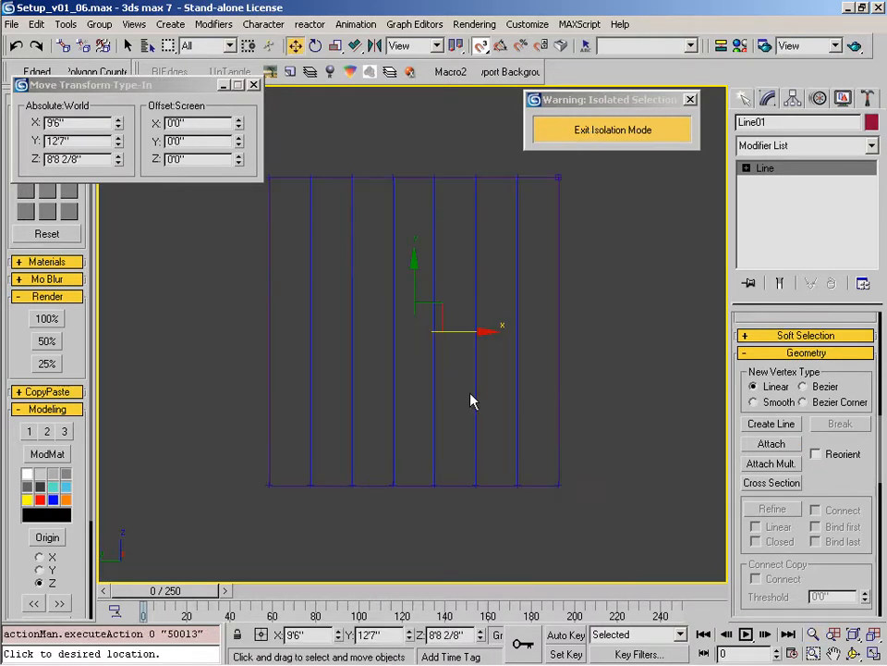
left_click(552, 398)
key("Delete")
left_click(16, 46)
Step: Select the rectangle and the bars, bring back the Layout layer's building, and isolate all three together
left_click_drag(242, 205, 387, 275)
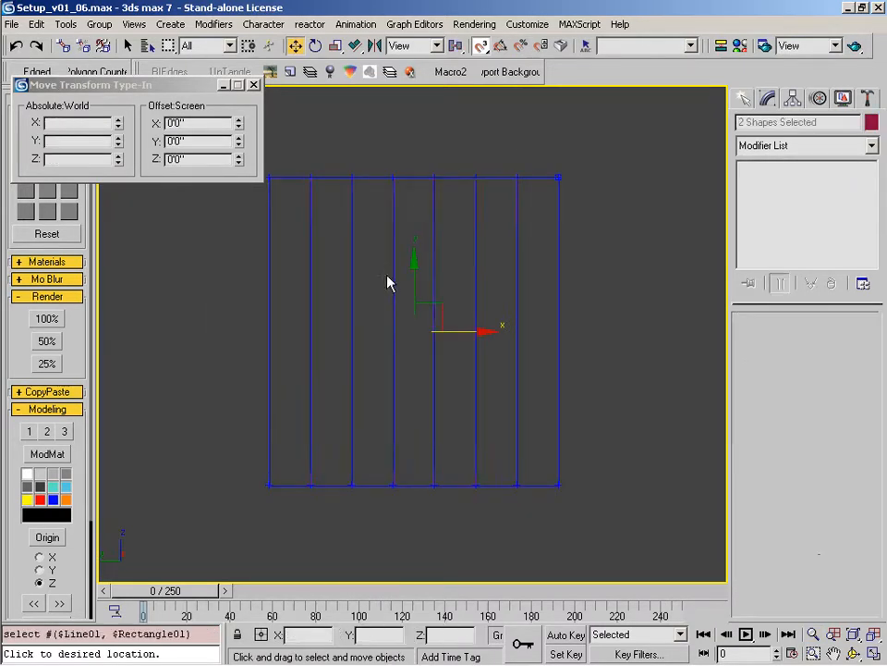
scroll(385, 275, "down", 6)
middle_click_drag(342, 337, 562, 385)
scroll(562, 385, "down", 3)
right_click(382, 328)
left_click(254, 245)
left_click_drag(202, 89, 307, 181)
left_click(289, 74)
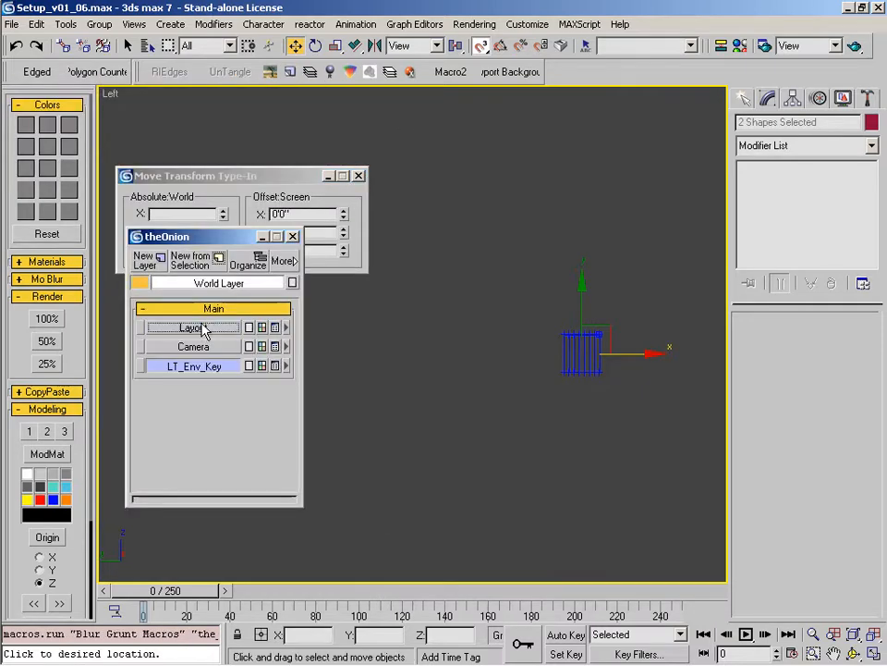
left_click(204, 329)
left_click(293, 238)
key("alt+q")
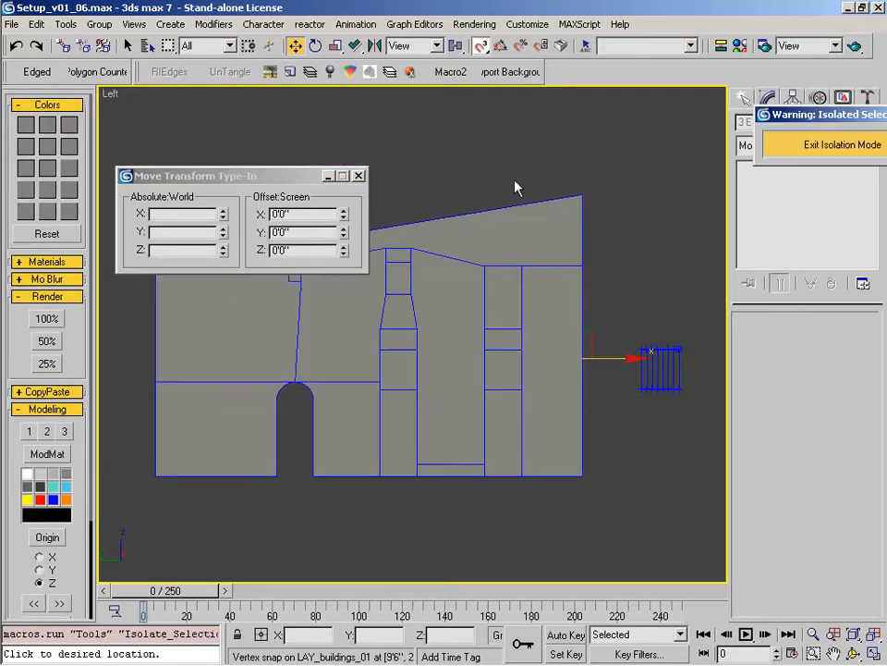
Step: Snap the rectangle and bars onto the nearest lower window opening and offset the bars 3 inches along X
scroll(670, 342, "up", 3)
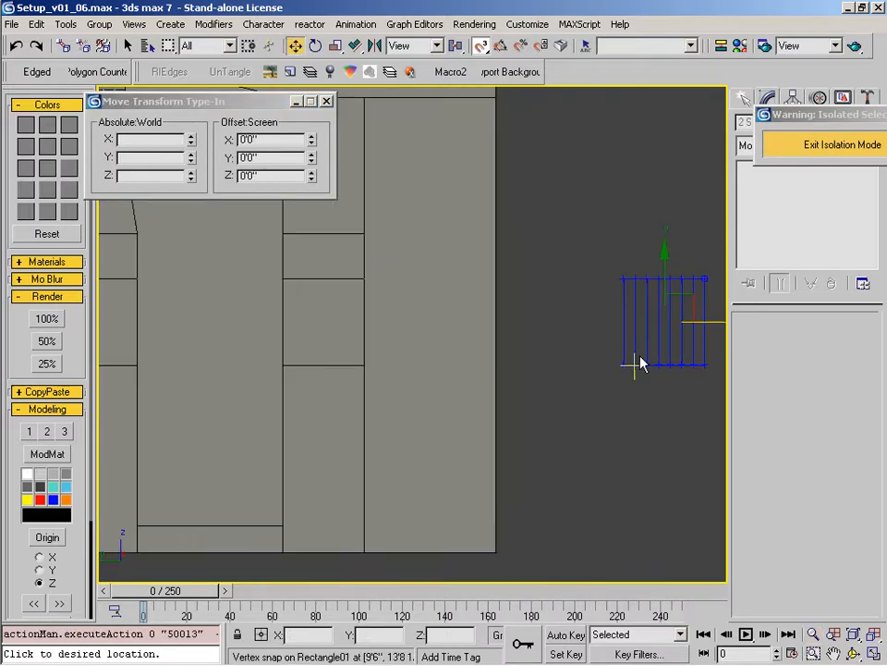
left_click_drag(622, 364, 284, 364)
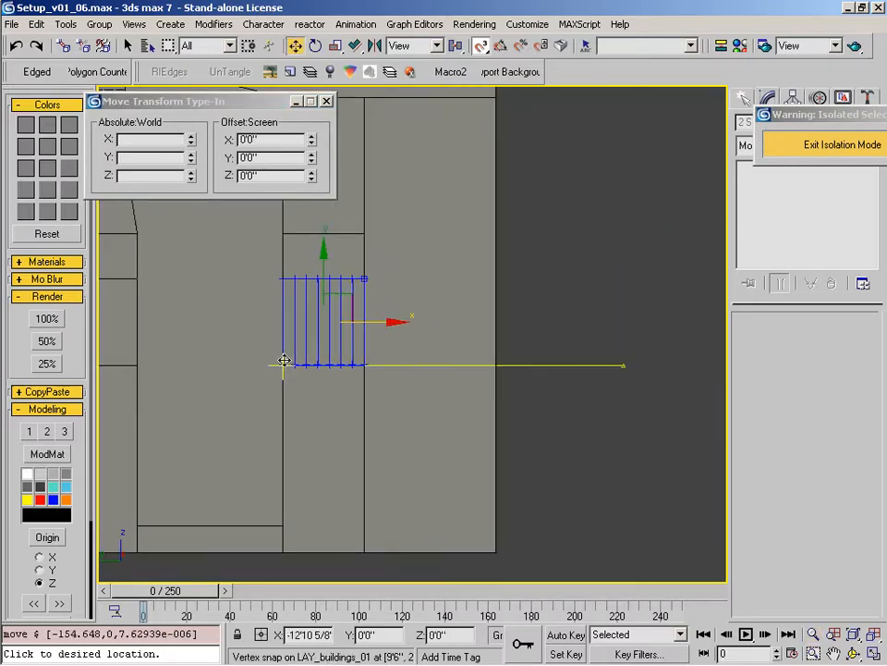
left_click(331, 363)
left_click(331, 341)
middle_click_drag(448, 388, 471, 472, "alt")
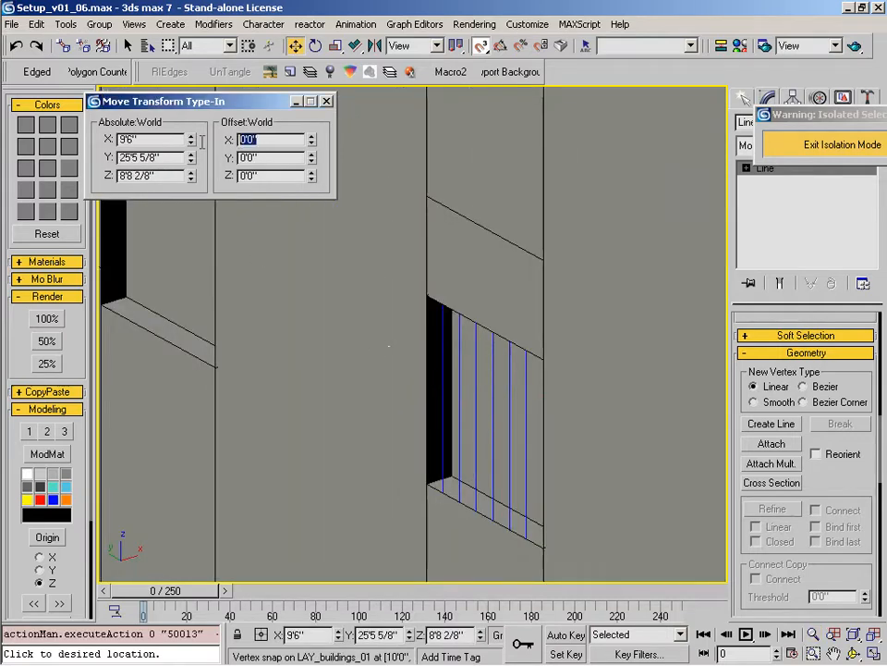
type("3")
key("Return")
Step: Make the bars renderable with generated mapping coordinates and display their render mesh in the viewport
left_click_drag(621, 99, 621, 99)
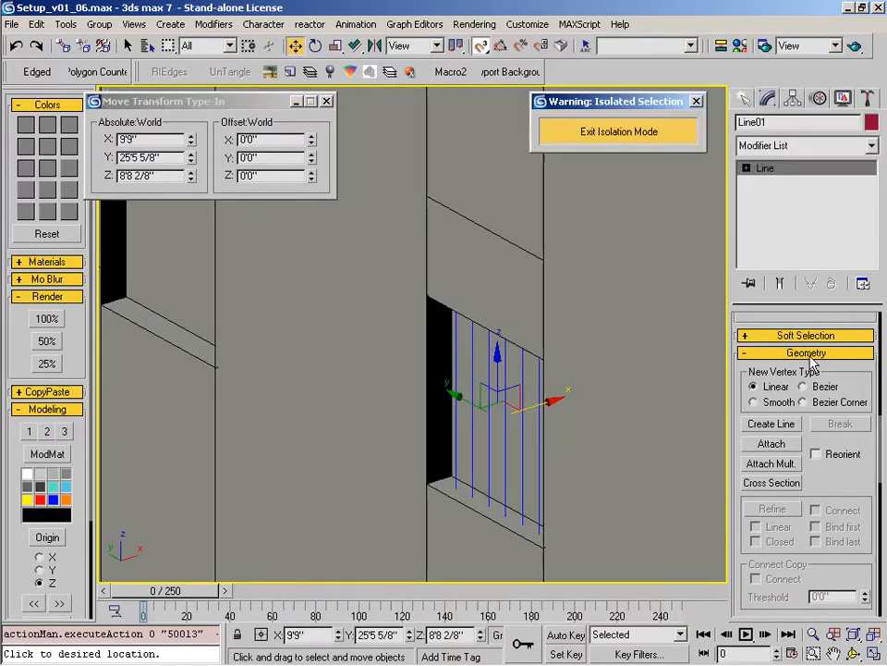
scroll(809, 504, "up", 10)
scroll(784, 361, "up", 1)
left_click(766, 412)
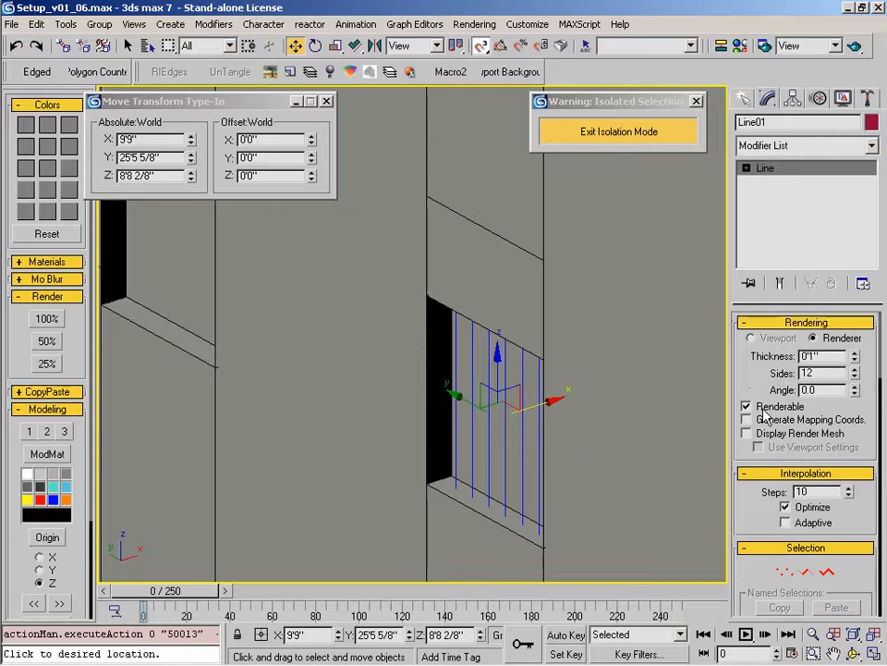
left_click(765, 434)
scroll(416, 395, "up", 10)
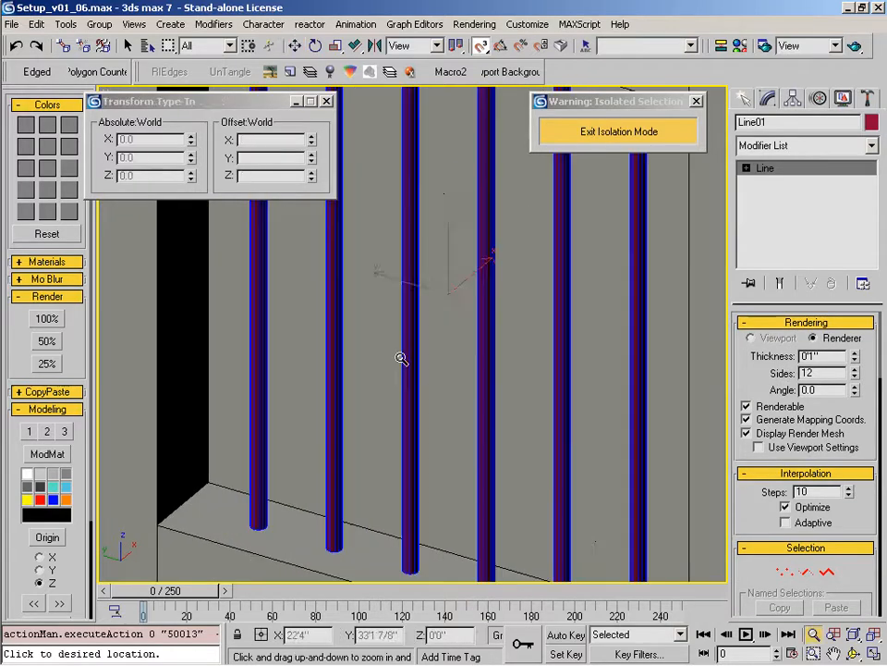
Step: Switch to the reference photo Practical_06.jpg in ACDSee and examine the bars and frame of the large window
middle_click_drag(581, 425, 407, 481, "alt")
key("alt+Tab")
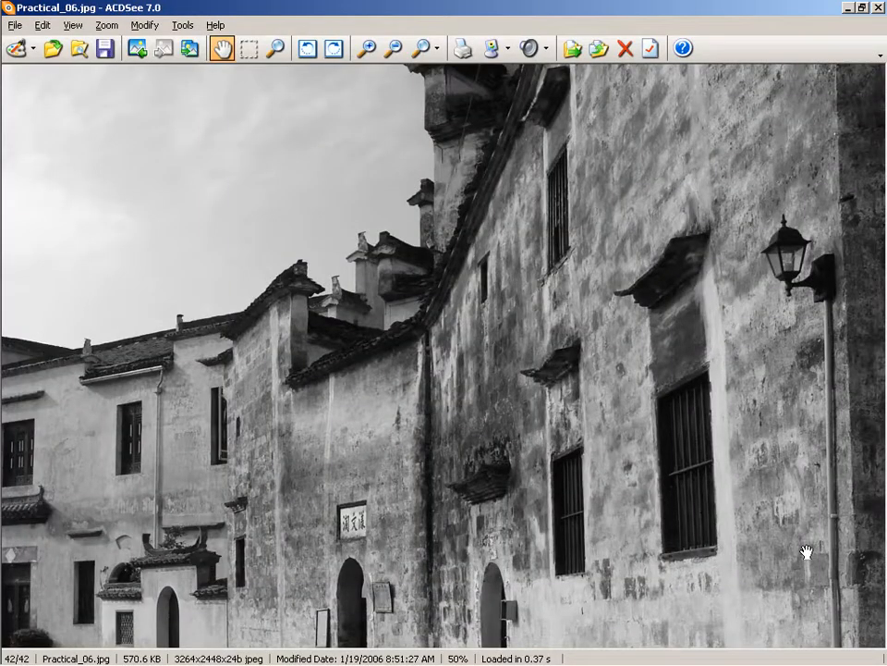
scroll(739, 501, "up", 2, "ctrl")
left_click_drag(735, 482, 399, 350)
scroll(428, 331, "up", 1, "ctrl")
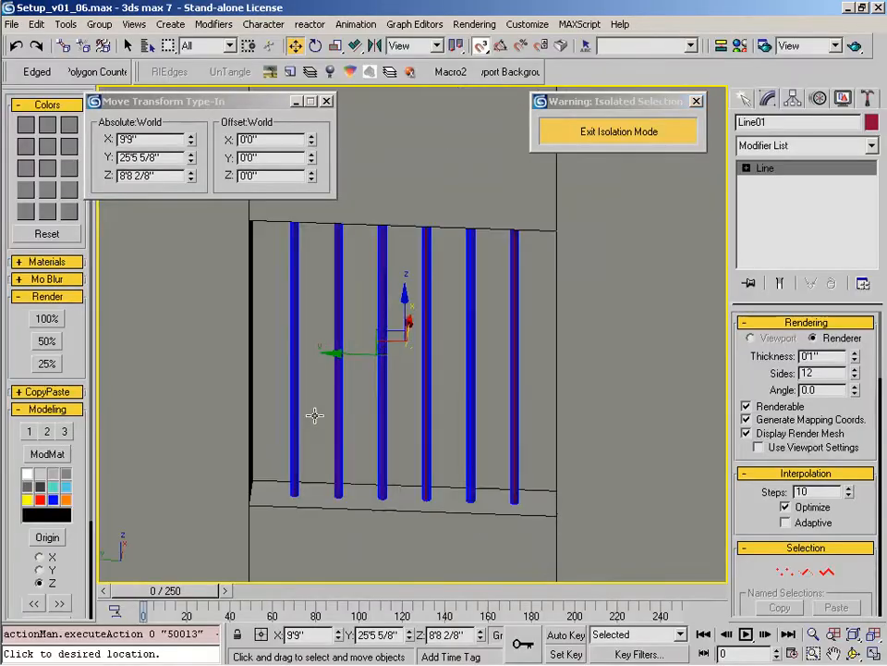
Step: In the left view, create a box over the window opening, about 3'3" long, 3'1" wide and 7.5" high
middle_click_drag(314, 416, 379, 398, "alt")
left_click(744, 100)
key("l")
key("z")
scroll(520, 406, "down", 2)
left_click(745, 126)
left_click(773, 209)
middle_click_drag(482, 353, 489, 364)
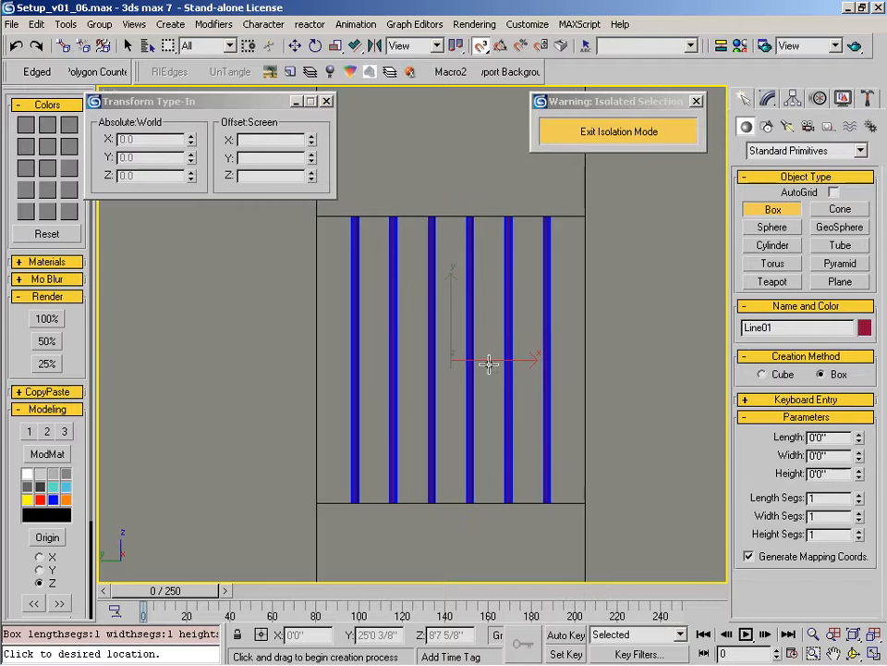
left_click_drag(314, 219, 582, 503)
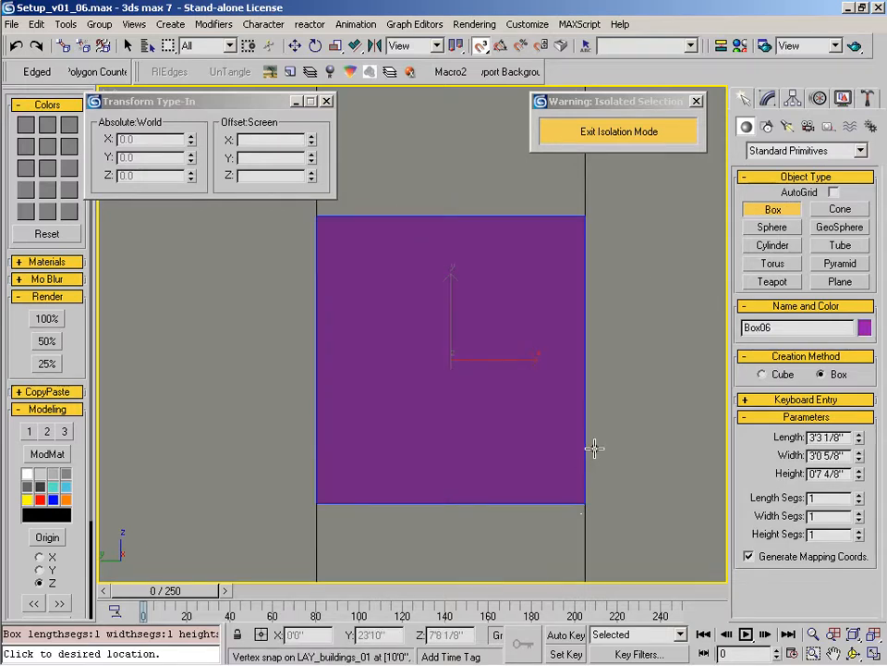
left_click(594, 448)
Step: Assign the modeling material to the new box
key("w")
middle_click_drag(595, 448, 522, 501, "alt")
left_click(770, 92)
left_click(60, 458)
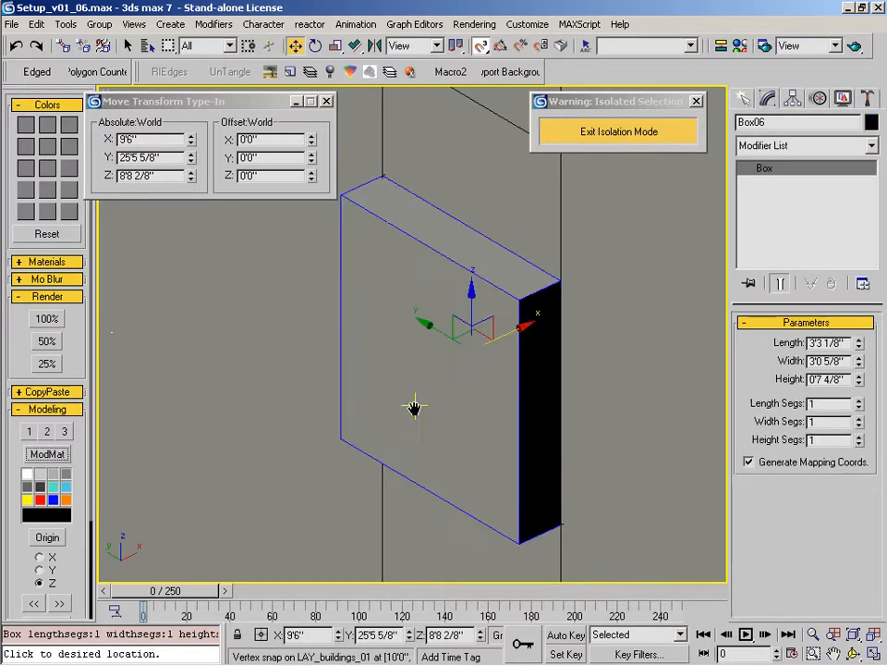
Step: Snap the box along X into the window recess and convert it to an editable poly
middle_click_drag(414, 404, 338, 421)
middle_click_drag(279, 243, 315, 321)
key("F3")
left_click_drag(300, 285, 341, 266)
key("ctrl+e")
Step: Convert the box's back face selection to vertices and snap them along X to the back plane of the recess
key("4")
middle_click_drag(541, 380, 445, 389, "alt")
left_click(446, 389)
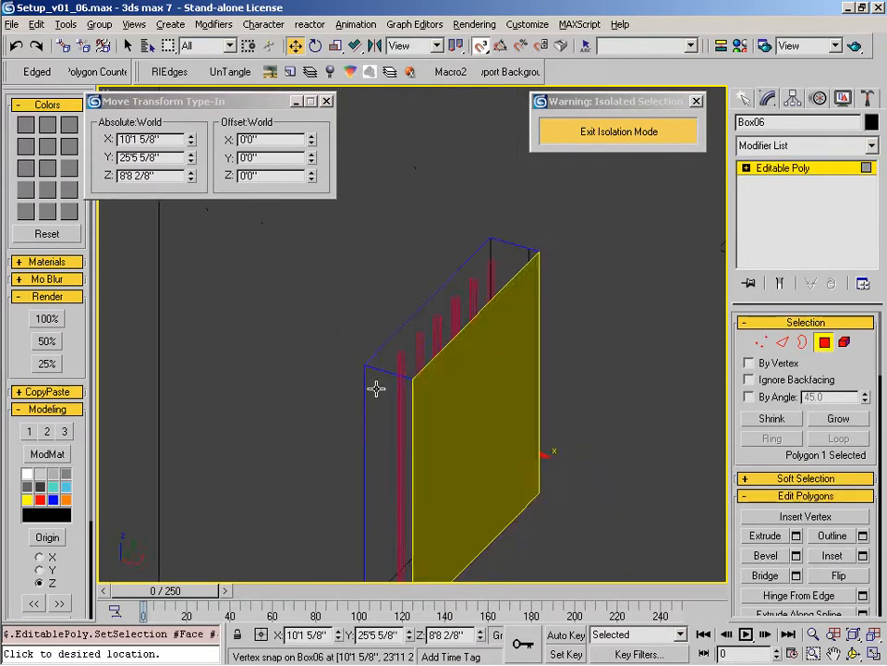
middle_click_drag(376, 389, 481, 385, "alt")
key("ctrl+1")
key("alt+z")
left_click_drag(395, 274, 394, 314)
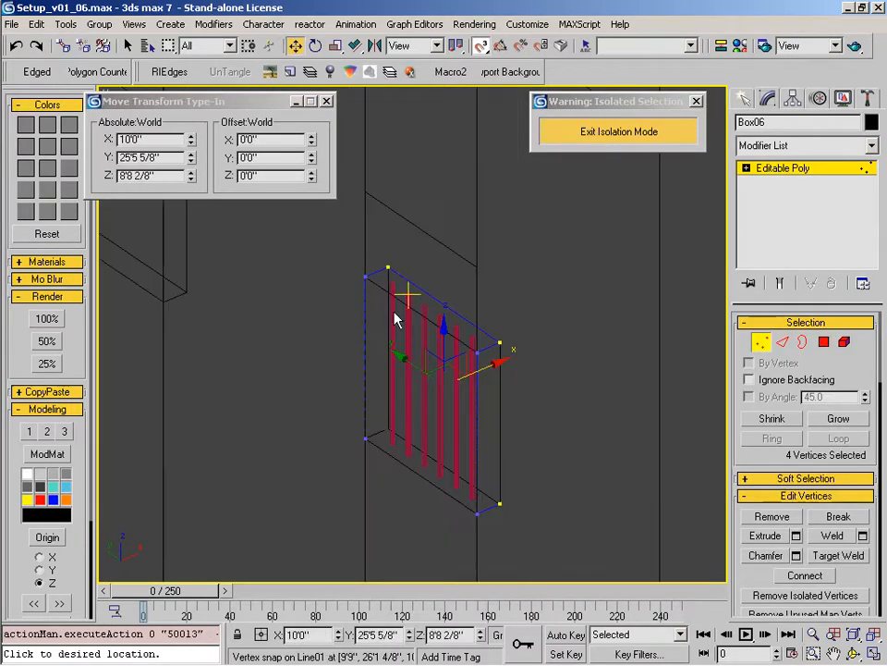
Step: Inset the box's front and back polygons by 1" as a group and bridge them into an open window frame
left_click(822, 348)
left_click(372, 363, "ctrl")
middle_click_drag(373, 364, 391, 362, "alt")
middle_click_drag(391, 363, 391, 333, "ctrl+alt")
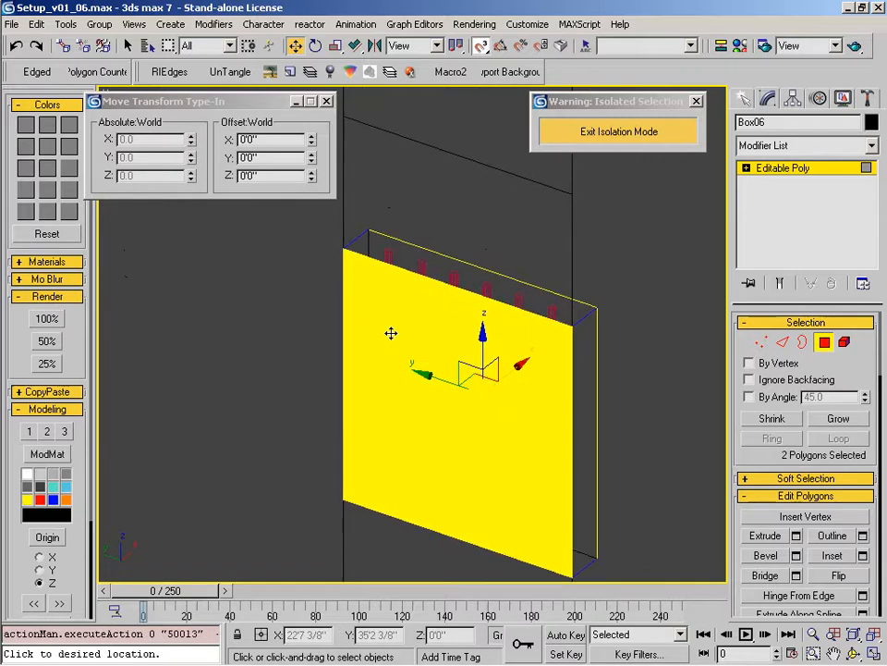
left_click_drag(766, 457, 766, 331)
left_click(862, 429)
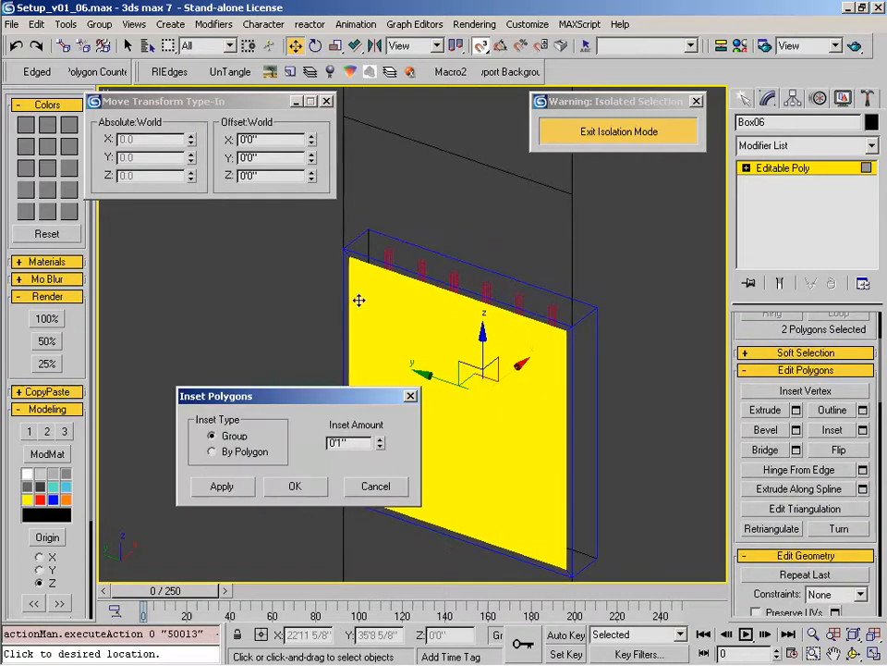
left_click(301, 492)
middle_click_drag(444, 448, 402, 456)
key("ctrl+shift+e")
Step: Connect the inner vertical edges of the frame at mid-height and chamfer the two new edges
mouse_move(319, 429)
middle_mouse_down("alt")
mouse_move(352, 394)
mouse_move(357, 354)
mouse_move(322, 416)
middle_mouse_up("alt")
key("2")
left_click(319, 352)
middle_click_drag(341, 416, 264, 288, "alt")
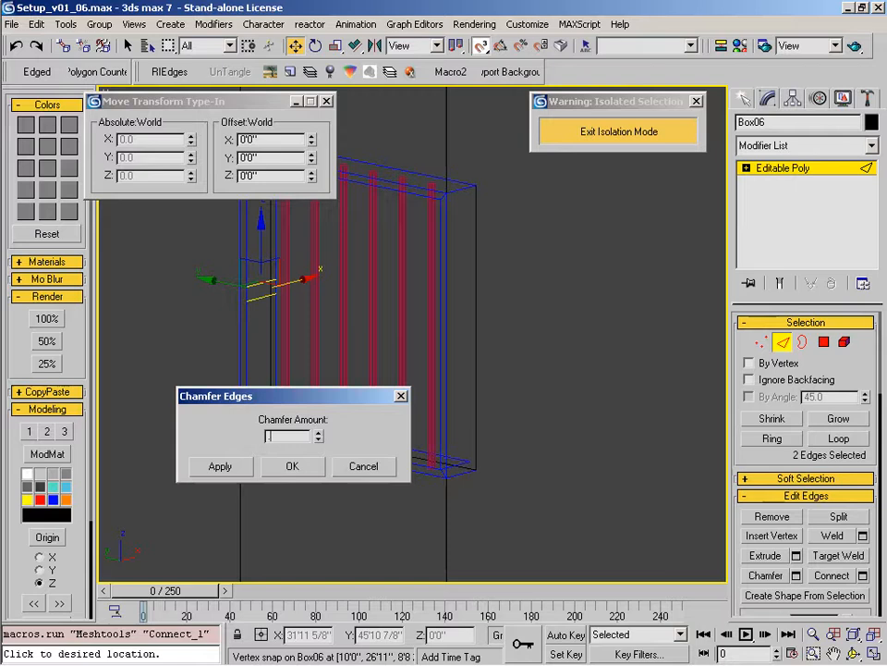
left_click(303, 467)
Step: Bridge the two narrow polygons between the chamfered edges to form a horizontal crossbar across the frame
middle_click_drag(300, 458, 321, 456, "alt")
key("4")
left_click(278, 327)
mouse_move(277, 327)
middle_mouse_down("alt")
mouse_move(487, 308)
mouse_move(418, 310)
middle_mouse_up("alt")
left_click(403, 288, "ctrl")
key("shift+b")
mouse_move(481, 379)
middle_mouse_down("alt")
mouse_move(347, 412)
mouse_move(381, 444)
mouse_move(335, 453)
middle_mouse_up("alt")
key("F3")
left_click(824, 343)
middle_click_drag(334, 349, 420, 388)
scroll(419, 388, "up", 1)
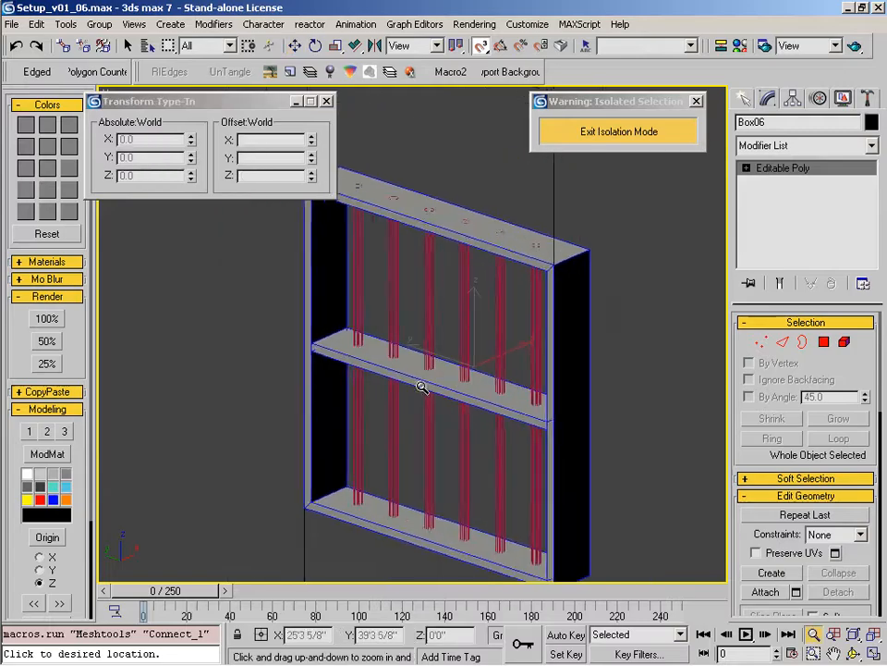
Step: Connect the crossbar's depth edges to add a division running along its length
key("alt+Tab")
key("alt+Tab")
scroll(352, 360, "up", 3)
key("2")
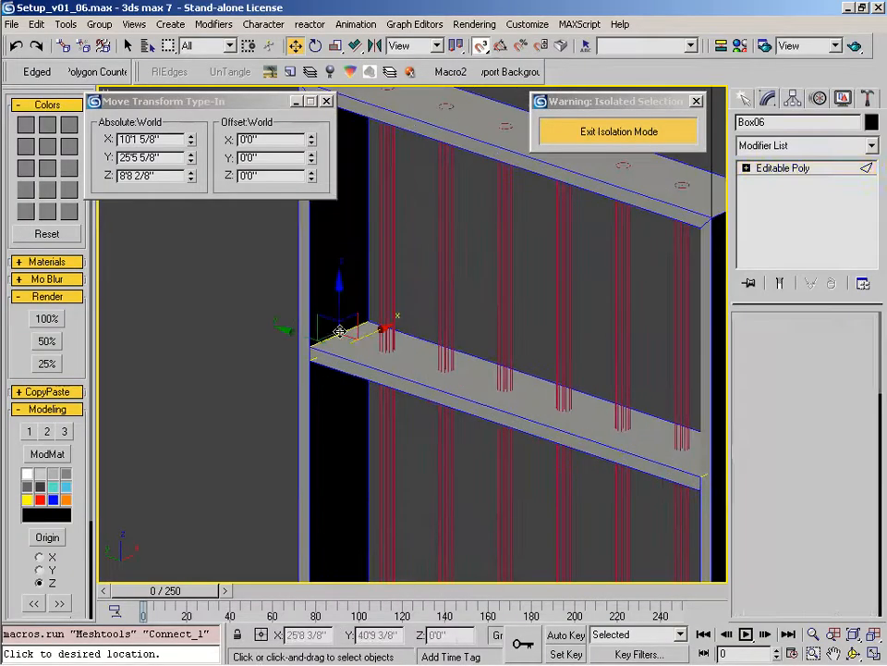
left_click(342, 333)
key("ctrl+shift+e")
middle_click_drag(403, 390, 262, 292)
left_click(294, 495)
key("ctrl+shift+e")
Step: Move the new lengthwise edges of the crossbar along X to adjust its depth division
middle_click_drag(339, 440, 339, 332, "alt")
right_click(395, 337)
left_click(434, 450)
left_click_drag(559, 248, 541, 257)
middle_click_drag(391, 394, 321, 345)
Step: Select the polygons of the crossbar's front strip and delete them to make it shallower than the frame
key("4")
left_click(290, 338)
left_click(287, 365, "ctrl")
middle_click_drag(286, 432, 407, 190, "alt")
left_click(329, 395)
left_click(326, 428, "ctrl")
middle_click_drag(319, 366, 343, 328, "alt")
left_click(362, 339, "ctrl")
key("q")
key("Delete")
Step: Connect the pairs of front corner vertices at both ends of the crossbar
key("1")
left_click_drag(365, 312, 389, 387)
middle_click_drag(389, 397, 305, 462, "ctrl+alt")
middle_click_drag(305, 462, 165, 496)
left_click_drag(420, 354, 420, 355, "ctrl")
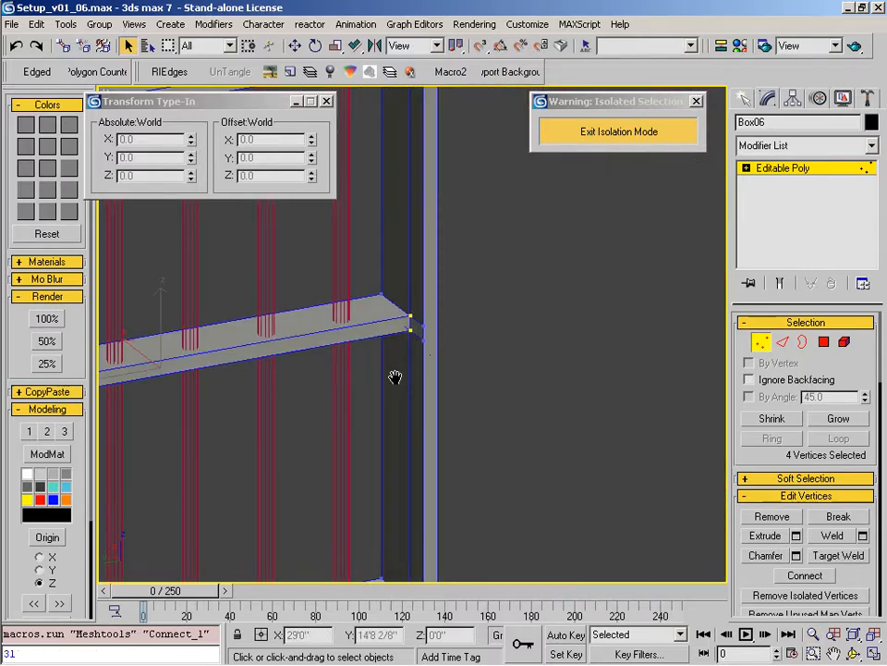
middle_click_drag(396, 376, 354, 333, "alt")
middle_click_drag(325, 373, 329, 510)
key("ctrl+shift+e")
middle_click_drag(375, 414, 411, 442, "ctrl+alt")
middle_click_drag(411, 443, 331, 522)
middle_click_drag(331, 522, 374, 391, "alt")
Step: Leave vertex editing and assign the modeling material to the window bars
left_click(763, 339)
left_click(375, 333)
key("F3")
left_click(48, 455)
middle_click_drag(373, 391, 349, 413)
Step: Copy the frame and bars sideways toward the neighbouring lower window in the left view
left_click(334, 318, "ctrl")
key("l")
key("z")
mouse_move(350, 412)
middle_mouse_down()
mouse_move(611, 471)
mouse_move(567, 463)
middle_mouse_up()
key("w")
left_click_drag(597, 418, 371, 417, "shift")
left_click(393, 409)
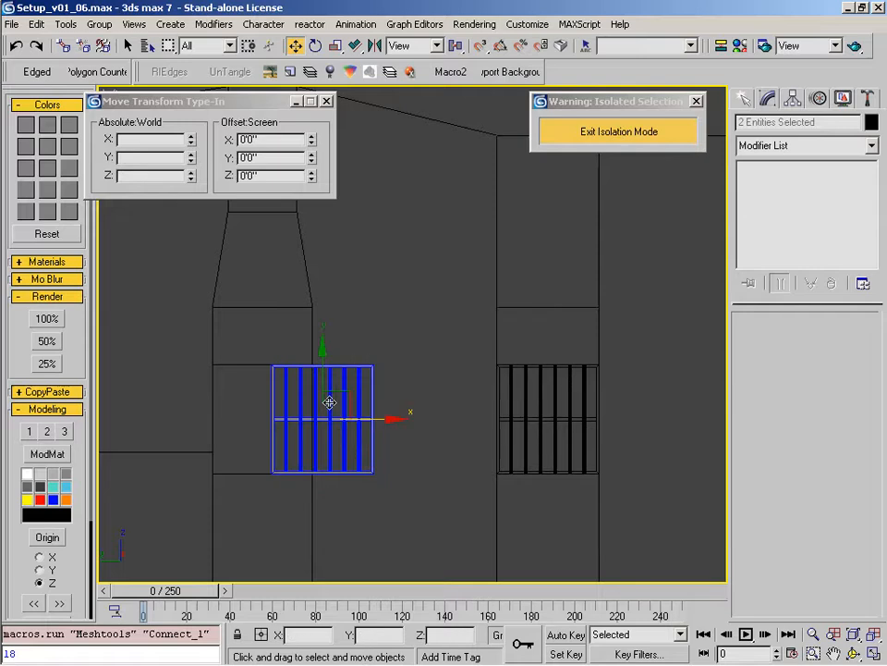
Step: Snap the copied grille into the neighbouring lower window opening
middle_click_drag(243, 397, 416, 400)
middle_click_drag(416, 400, 409, 341, "ctrl+alt")
key("s")
left_click_drag(513, 432, 346, 432)
middle_click_drag(348, 431, 368, 483, "ctrl+alt")
middle_click_drag(386, 470, 362, 479, "alt")
Step: Switch to the camera view and compare the facade's grilles with the reference photo in ACDSee
key("c")
double_click(443, 290)
scroll(427, 331, "up", 2)
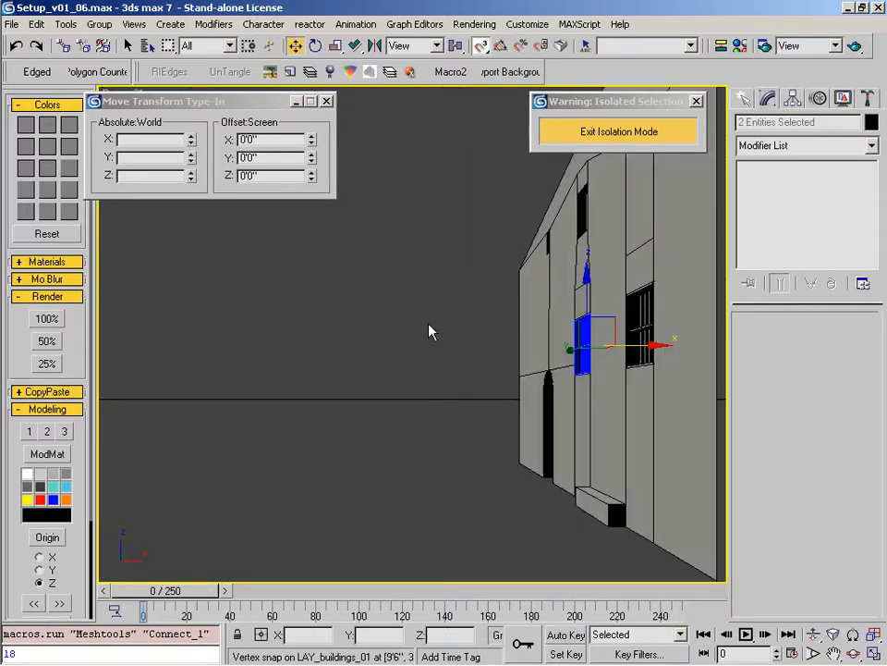
left_click(435, 654)
left_click_drag(431, 302, 422, 433)
key("alt+Tab")
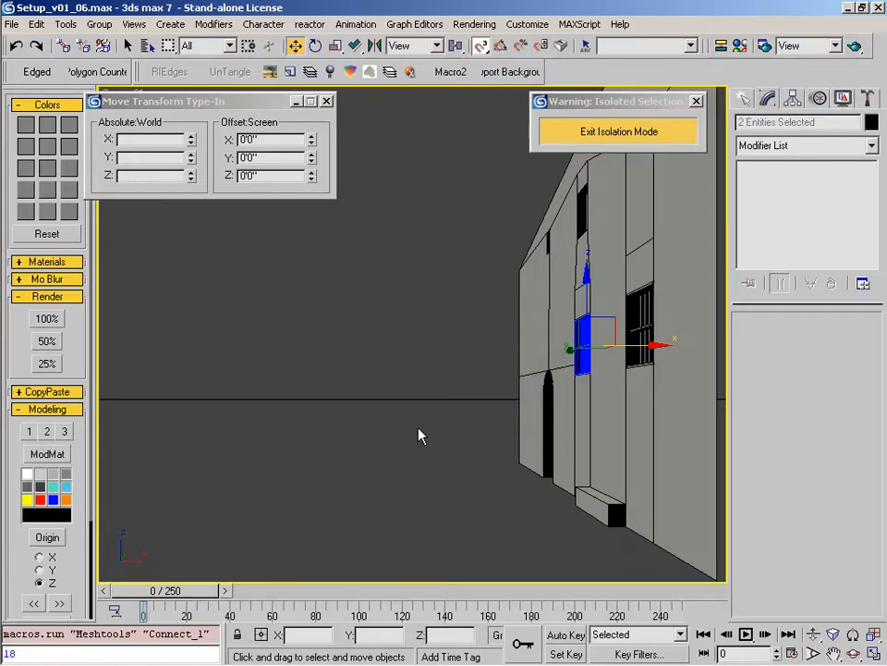
key("alt+Tab")
key("alt+Tab")
key("alt+Tab")
Step: Examine the upper barred window in Practical_06.jpg and open another reference photo, and inspect the model's upper windows
left_click_drag(359, 315, 442, 640)
left_click_drag(365, 252, 376, 613)
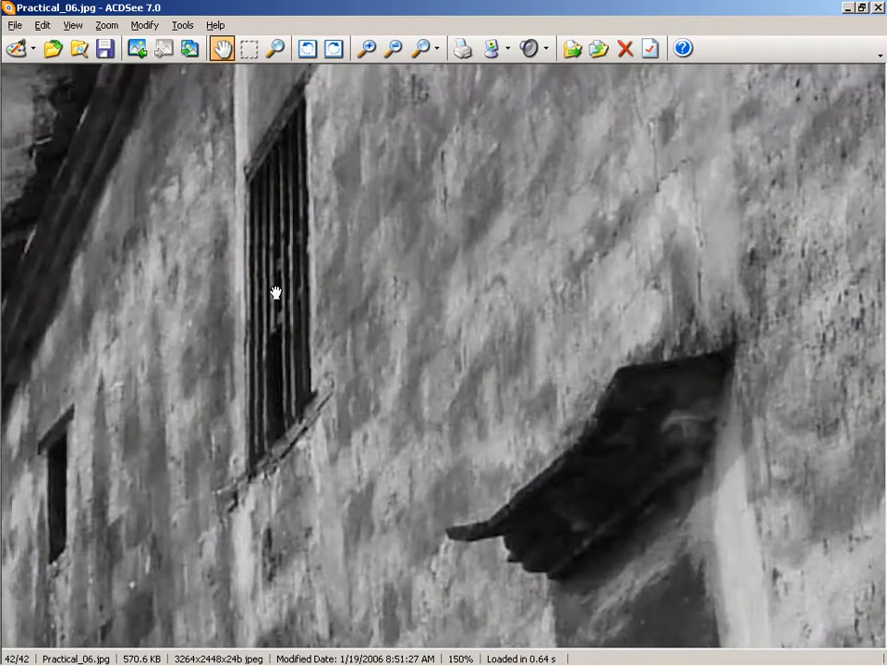
left_click_drag(274, 293, 356, 333)
left_click(78, 48)
scroll(574, 362, "up", 2)
double_click(699, 363)
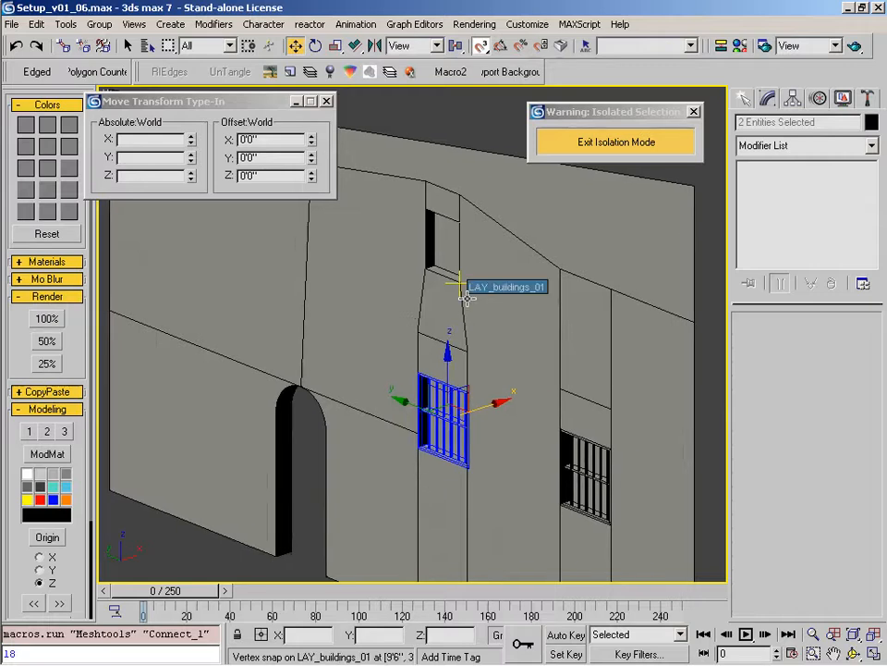
middle_click_drag(467, 297, 467, 342)
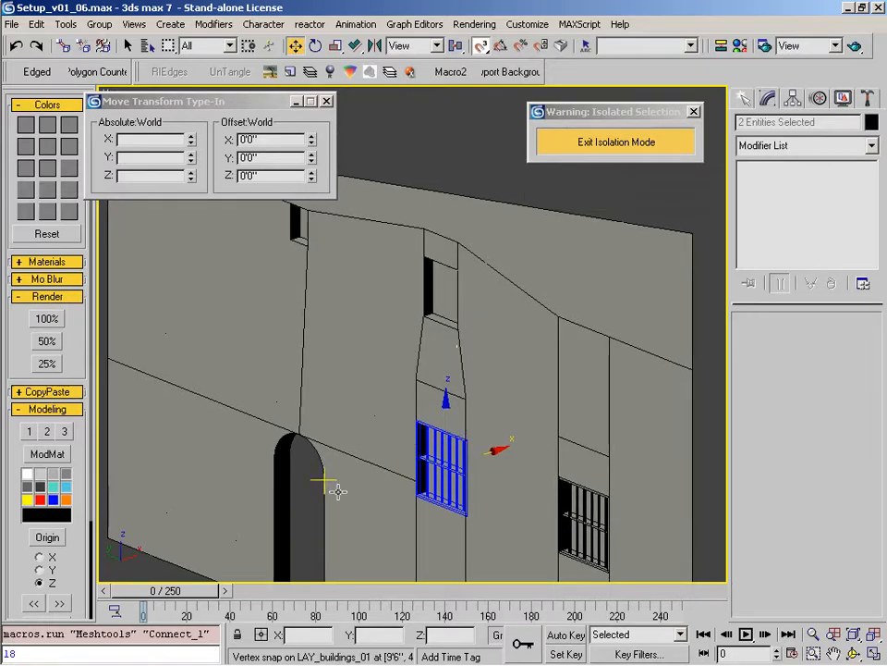
Step: Examine the upper central window opening in the camera and orthographic views, and check its bars in the ACDSee reference photo
middle_click_drag(337, 489, 376, 467)
key("c")
double_click(439, 267)
left_click_drag(645, 113, 488, 103)
key("t")
key("z")
middle_click_drag(376, 474, 458, 365, "alt")
scroll(434, 356, "down", 6)
middle_click_drag(407, 345, 428, 422)
key("f")
key("z")
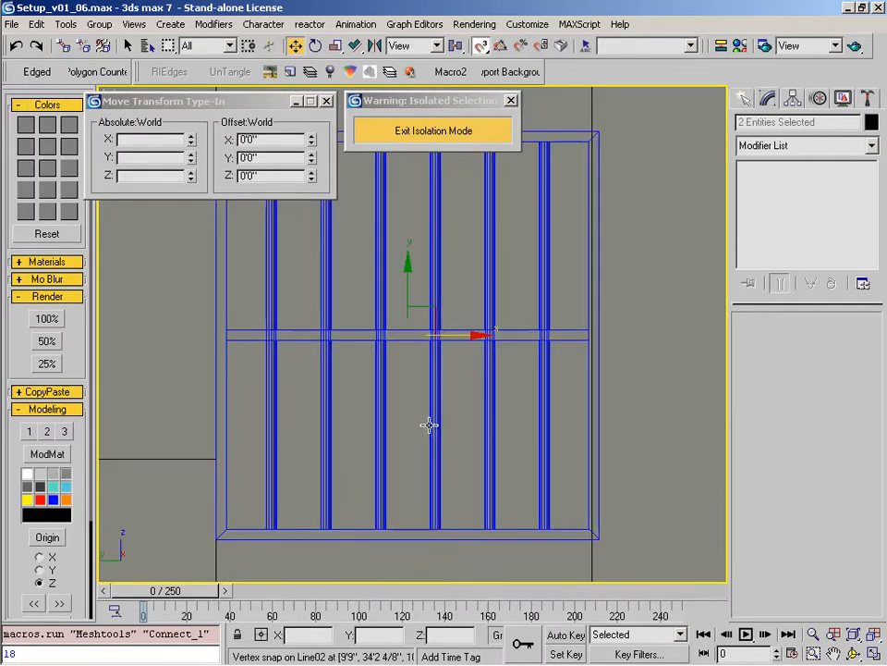
scroll(428, 463, "down", 5)
key("alt+z")
left_click_drag(428, 498, 444, 390)
left_click(388, 653)
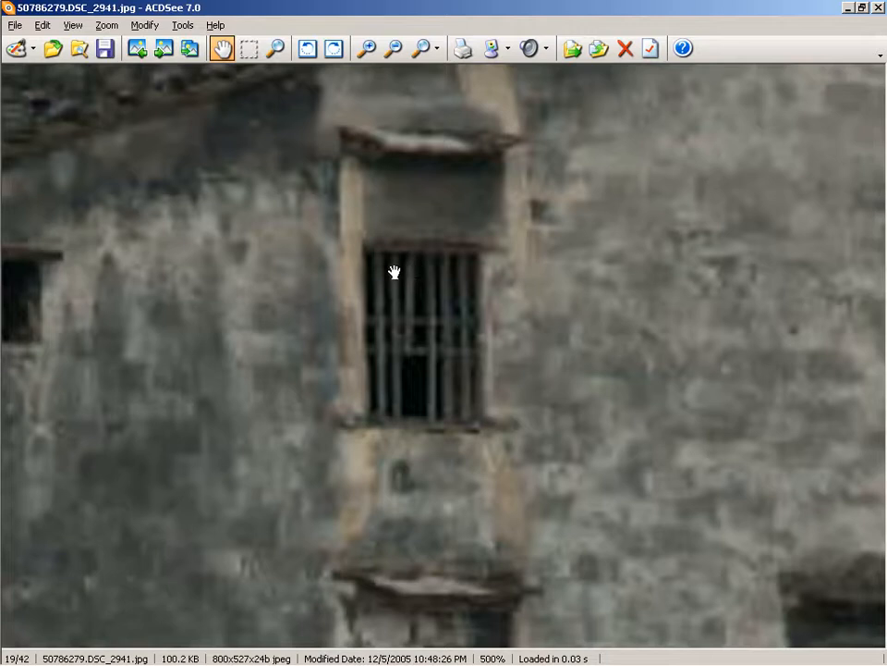
key("alt+Tab")
Step: Draw a rectangle snapped to the upper central window opening's corners and move it sideways clear of the facade
key("r")
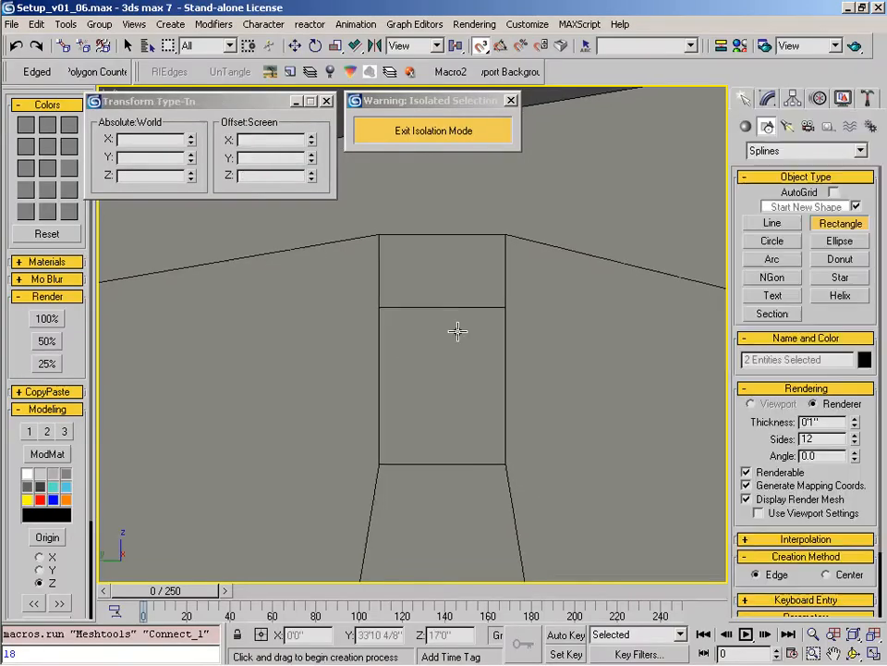
left_click_drag(507, 306, 377, 465)
scroll(553, 449, "down", 3)
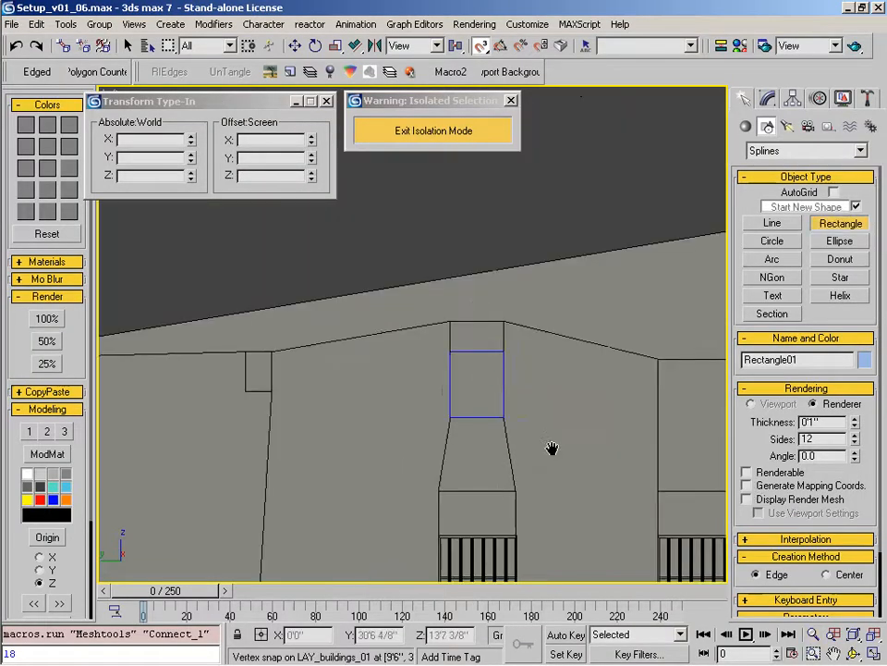
key("w")
key("f")
left_click_drag(224, 357, 550, 376)
Step: Convert the rectangle to an editable spline and divide its upper and lower segments with 6 vertices each
scroll(550, 376, "up", 4)
key("alt+z")
right_click(495, 360)
left_click(647, 514)
key("2")
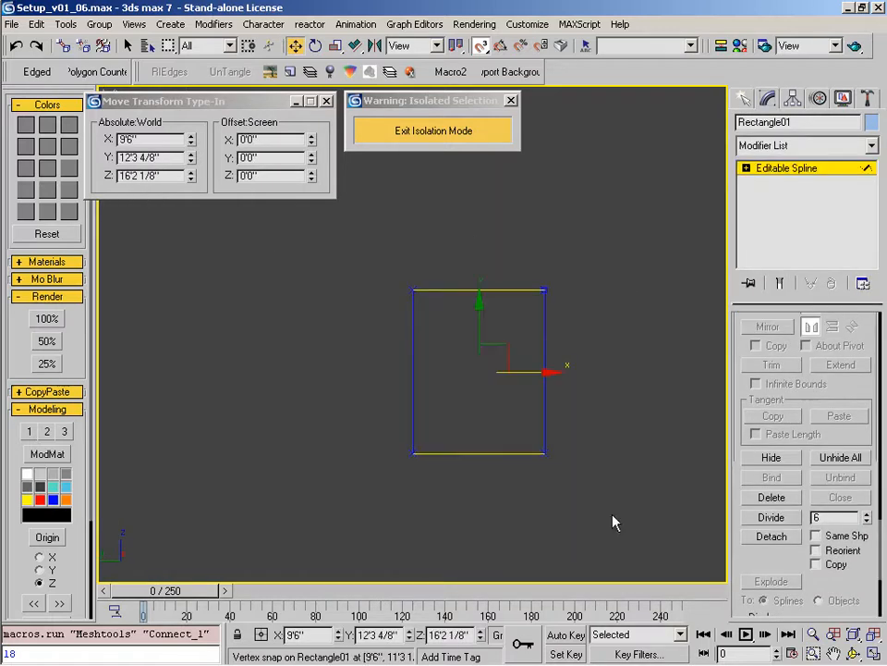
scroll(474, 404, "up", 3)
key("2")
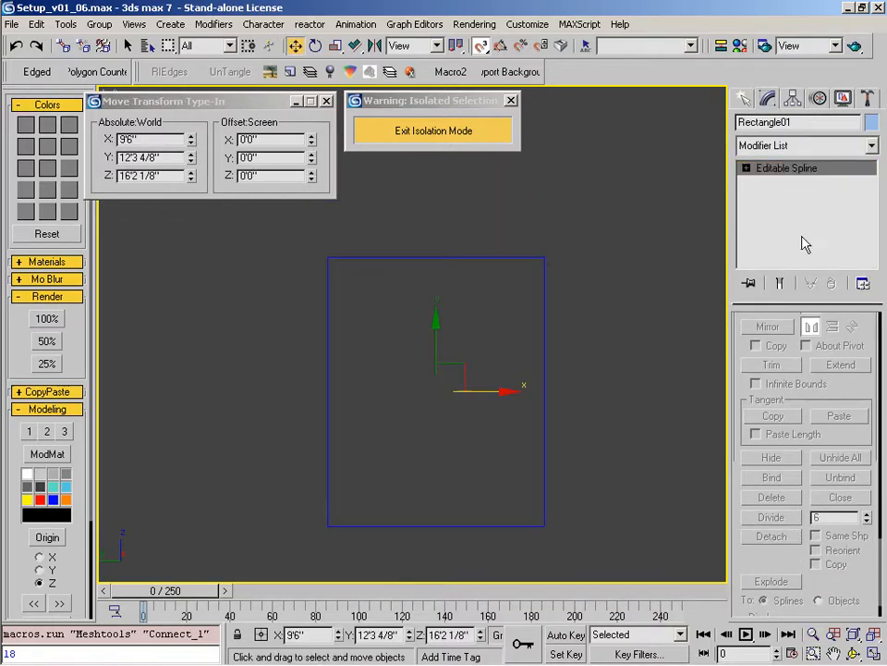
Step: Draw six separate vertical lines snapped between matching division points on the rectangle's upper and lower edges
left_click(843, 98)
middle_click_drag(435, 427, 493, 408)
key("l")
left_click(417, 238)
left_click(417, 506)
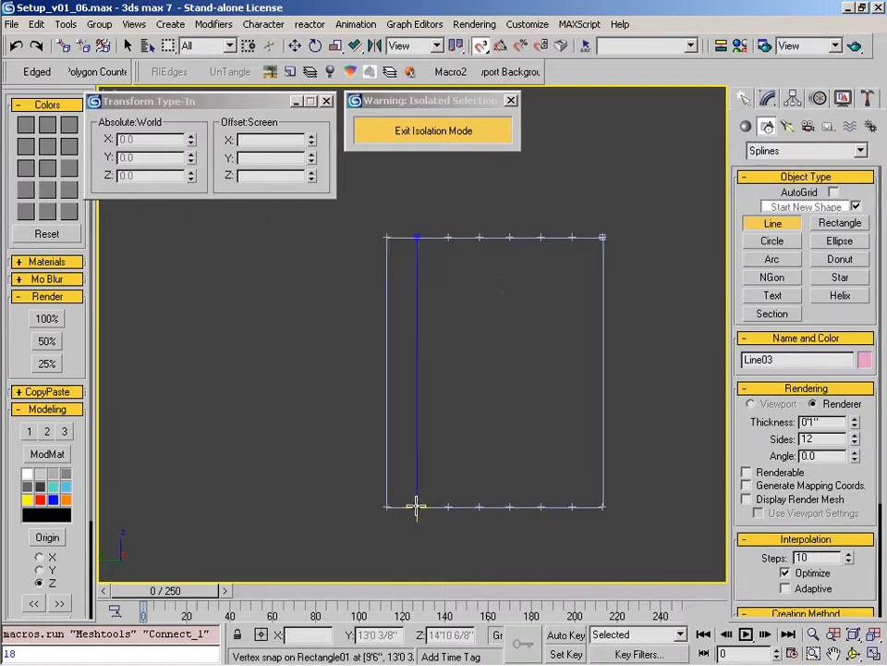
left_click(448, 237)
left_click(448, 506)
right_click(448, 505)
left_click(479, 238)
left_click(480, 505)
right_click(480, 506)
left_click(510, 238)
left_click(511, 506)
right_click(510, 506)
left_click(541, 238)
left_click(541, 506)
right_click(541, 506)
left_click(573, 237)
left_click(572, 506)
right_click(573, 506)
key("w")
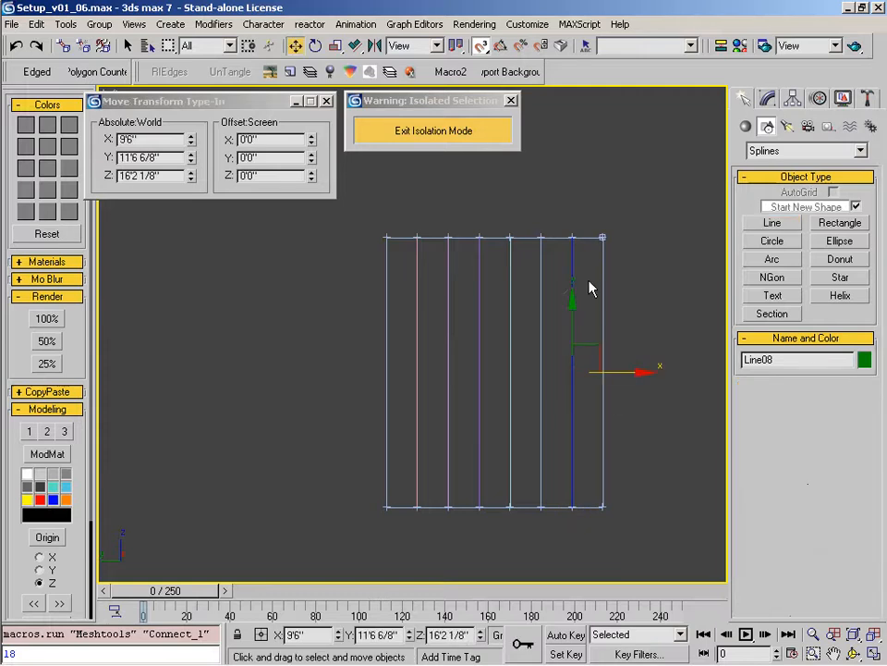
Step: Attach the other five vertical lines to the last drawn line so they form one spline object
left_click(767, 98)
scroll(769, 499, "down", 8)
left_click(771, 453)
left_click(541, 351)
left_click(510, 359)
left_click(478, 351)
left_click(448, 340)
left_click(416, 340)
middle_click_drag(619, 413, 574, 461)
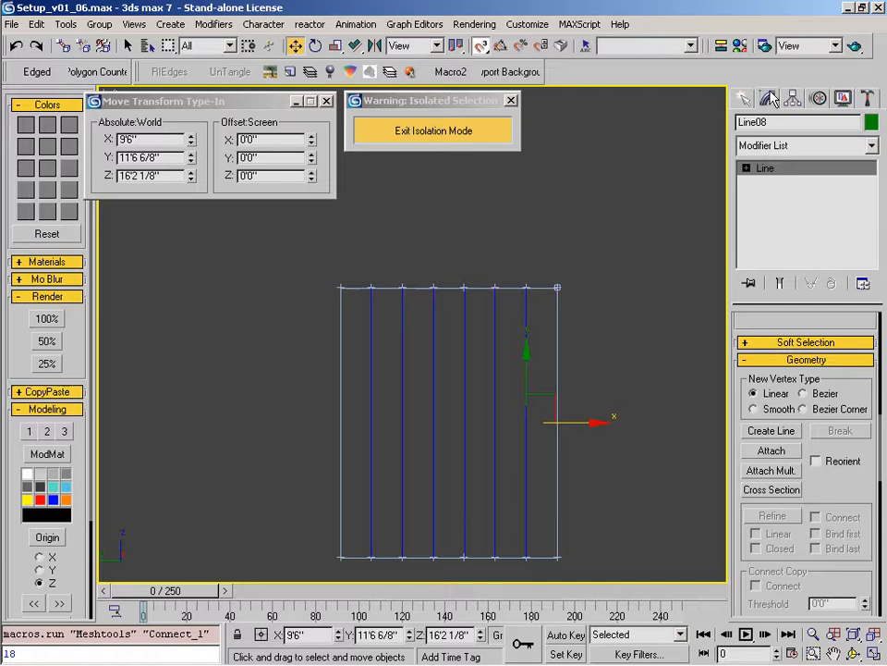
Step: Make the bars renderable, with generated mapping coordinates and the render mesh displayed
scroll(759, 320, "up", 8)
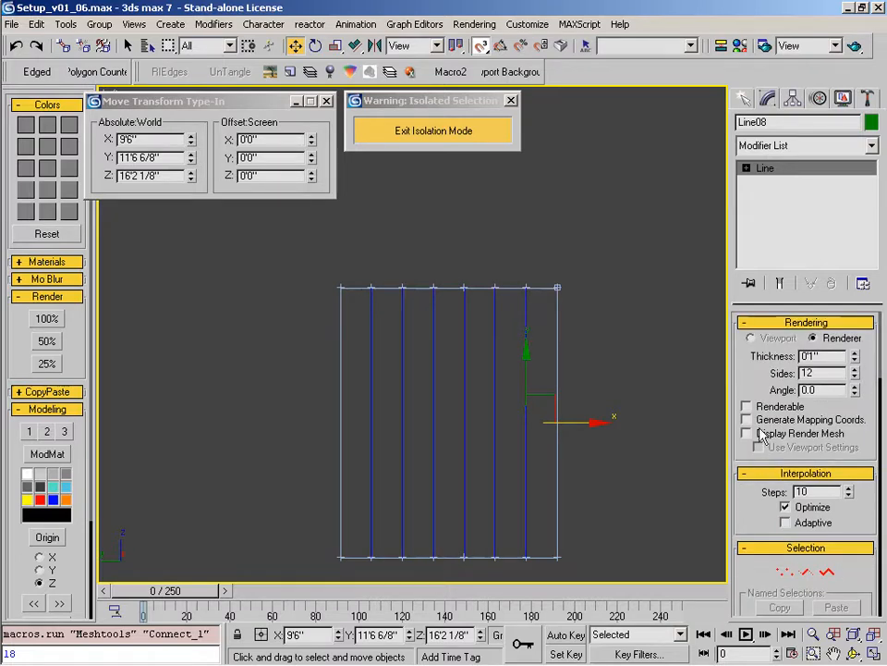
left_click(765, 418)
left_click(767, 432)
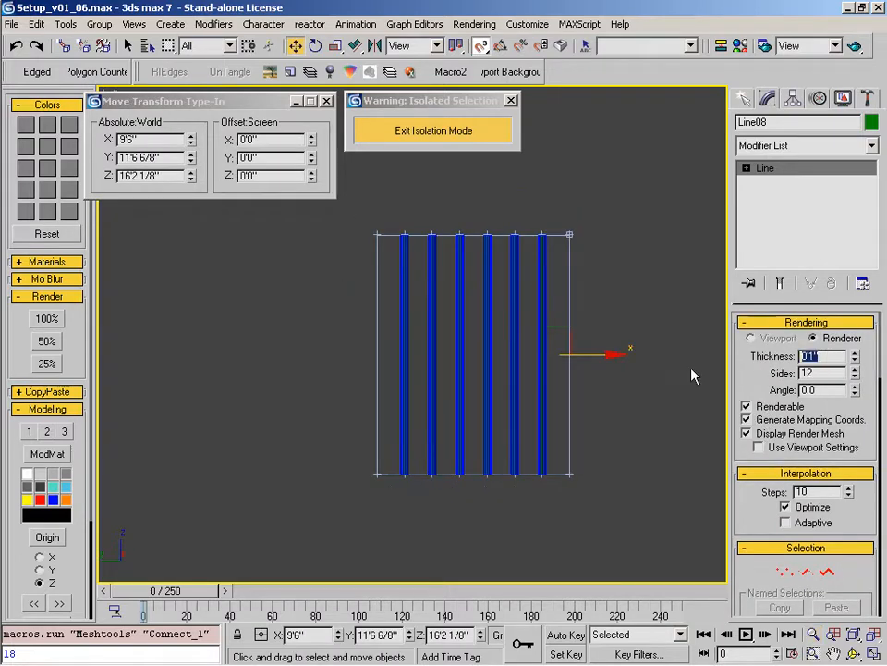
Step: Set the bars' render thickness to 5/8"
key("alt+Tab")
key("alt+Tab")
type(".5")
key("Return")
key("alt+Tab")
key("alt+Tab")
left_click(855, 352)
key("alt+Tab")
key("alt+Tab")
type("5/8")
key("Return")
type("5")
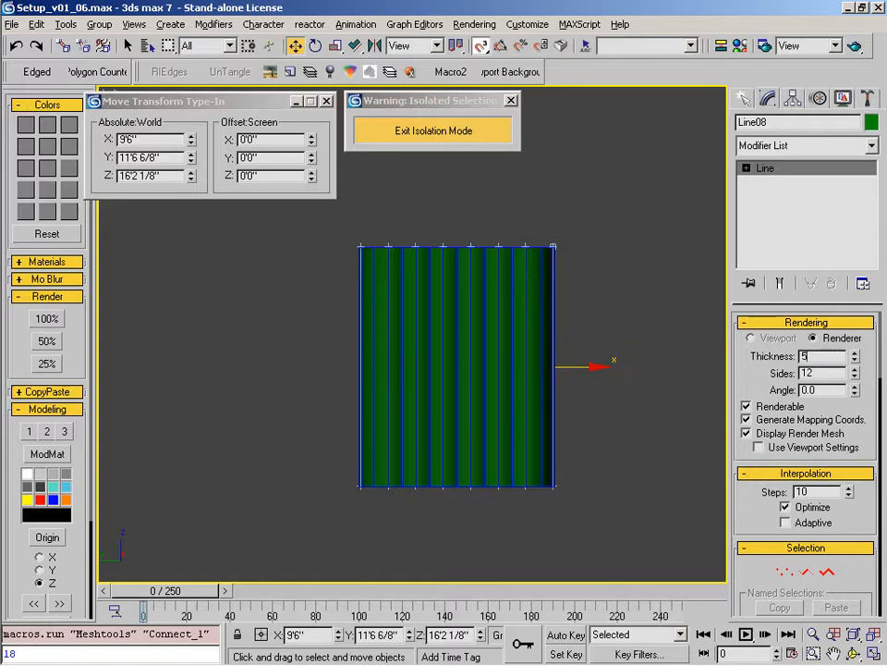
type("/8\"")
key("Return")
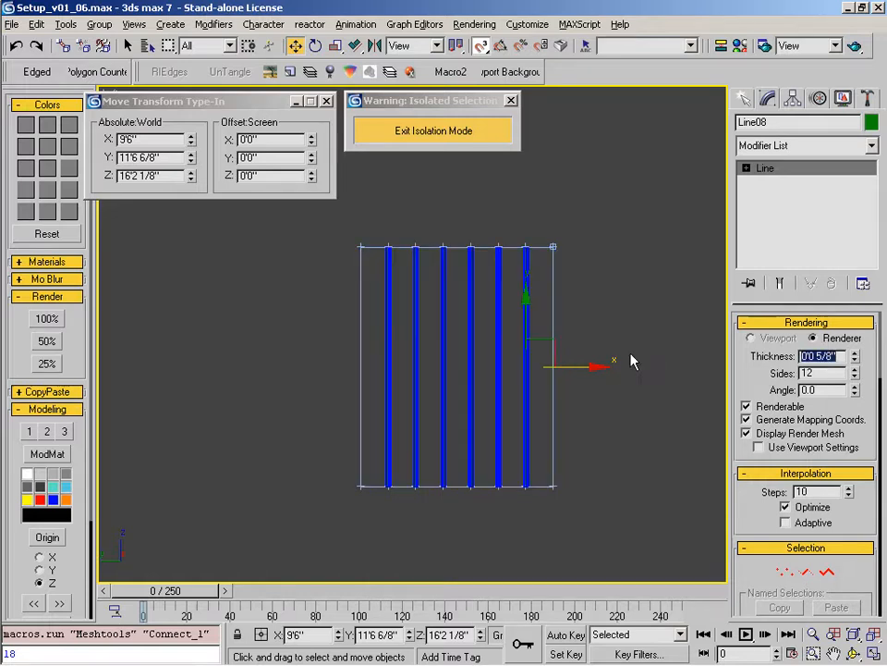
Step: Move the six bars back across to the facade and into the upper central window opening
middle_click_drag(632, 362, 599, 367)
left_click_drag(464, 276, 462, 279)
middle_click_drag(447, 292, 438, 459, "ctrl+alt")
middle_click_drag(437, 460, 641, 524)
key("s")
left_click_drag(696, 375, 340, 374)
middle_click_drag(297, 352, 302, 277, "ctrl+alt")
middle_click_drag(303, 277, 483, 120)
key("s")
left_click_drag(416, 357, 322, 357)
left_click(15, 46)
left_click(14, 46)
Step: Snap the copied frame to the upper window and fit its side and lower vertices to the opening's edges
left_click_drag(415, 356, 309, 356)
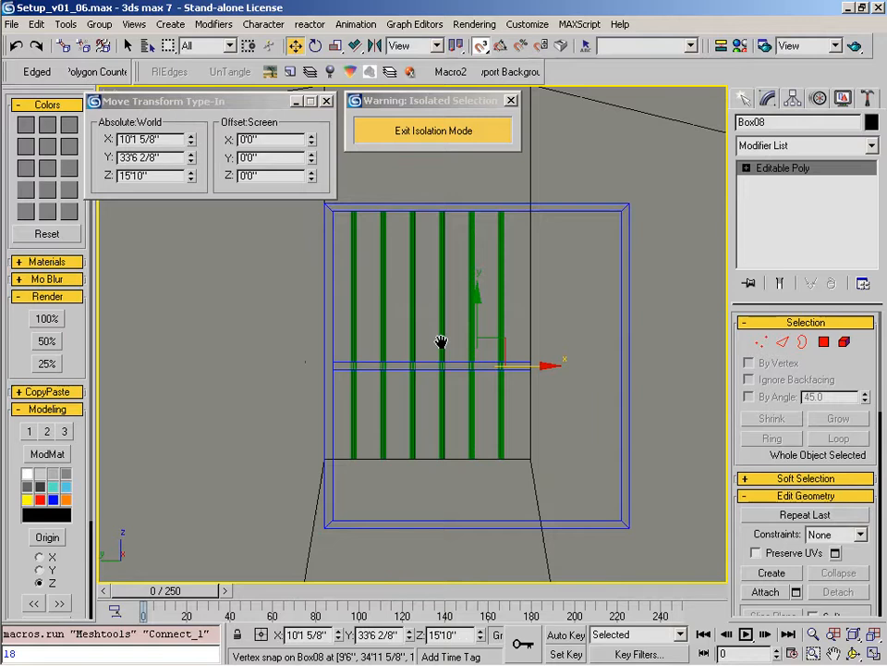
scroll(462, 323, "down", 3)
key("1")
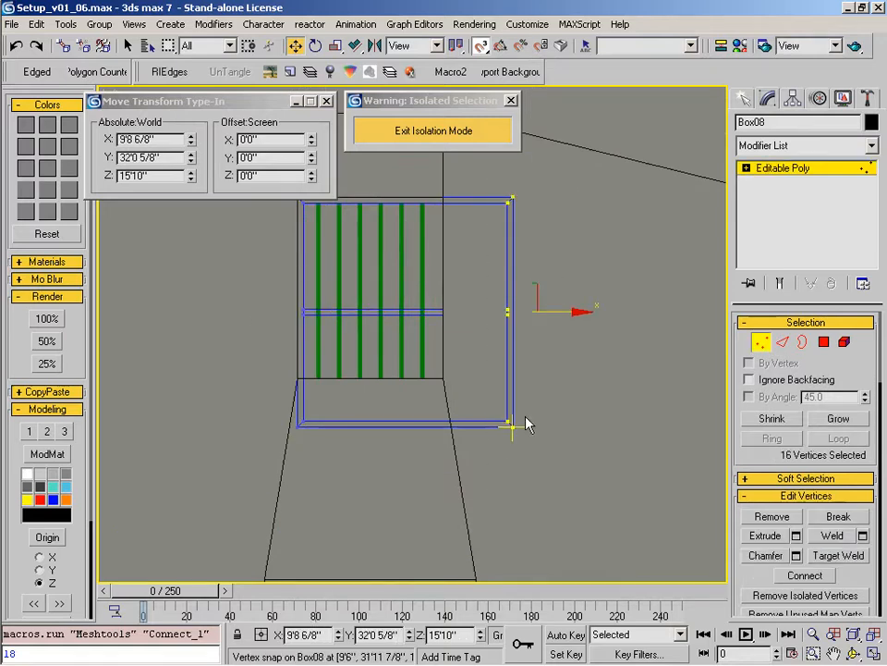
left_click_drag(515, 427, 442, 425)
left_click_drag(296, 427, 297, 379)
middle_click_drag(301, 394, 379, 462)
middle_click_drag(379, 462, 390, 347, "ctrl+alt")
Step: Delete the frame's crossbar polygons and the inner frame faces around the opening
key("4")
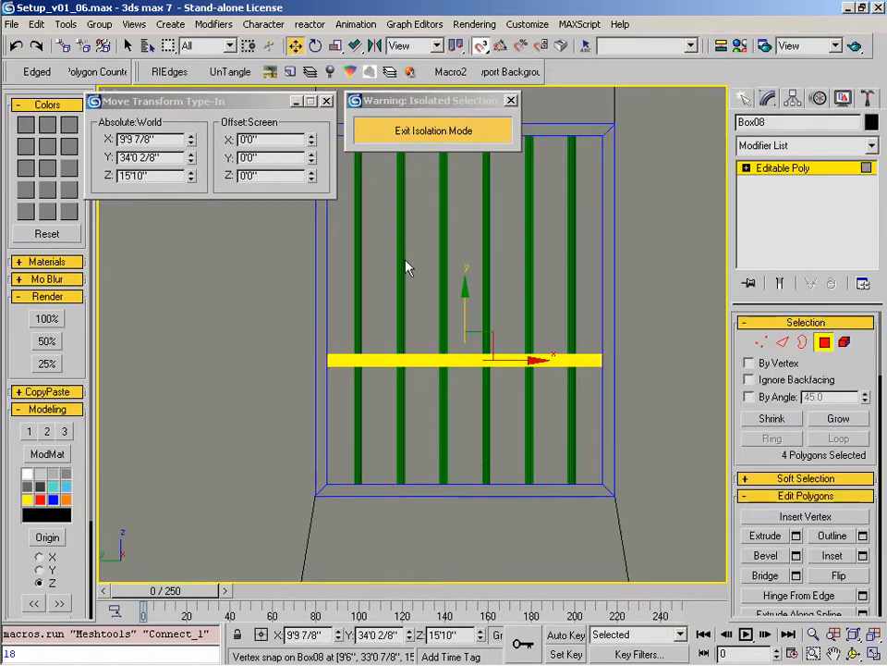
key("Delete")
middle_click_drag(469, 373, 404, 439, "alt")
left_click(827, 345)
scroll(404, 438, "up", 5)
key("2")
scroll(379, 363, "down", 5)
key("4")
left_click(424, 535)
middle_click_drag(424, 534, 525, 470, "alt")
left_click(617, 371, "ctrl")
right_click(540, 309)
middle_click_drag(493, 228, 461, 307)
left_click(502, 232, "ctrl")
key("Delete")
Step: Remove the leftover crossbar vertices from the frame's inner side edges
key("2")
left_click(519, 252)
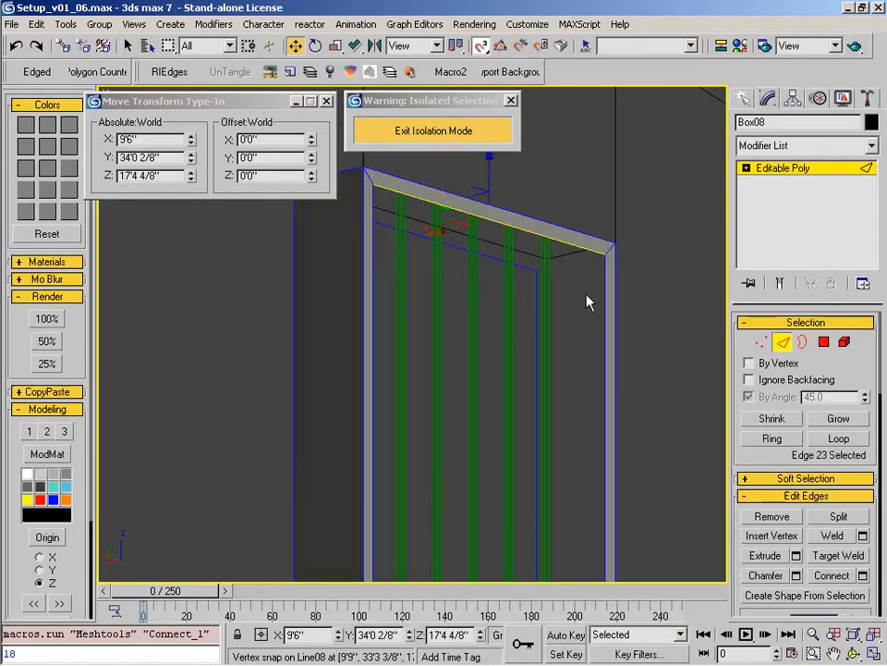
left_click(838, 439)
middle_click_drag(555, 305, 505, 241, "alt")
key("1")
left_click_drag(413, 379, 419, 380)
key("BackSpace")
left_click_drag(428, 352, 591, 459)
key("BackSpace")
Step: Extend the frame's inner edge loop back through its depth and weld all the frame's vertices
key("2")
left_click(818, 438)
middle_click_drag(519, 365, 504, 428, "alt")
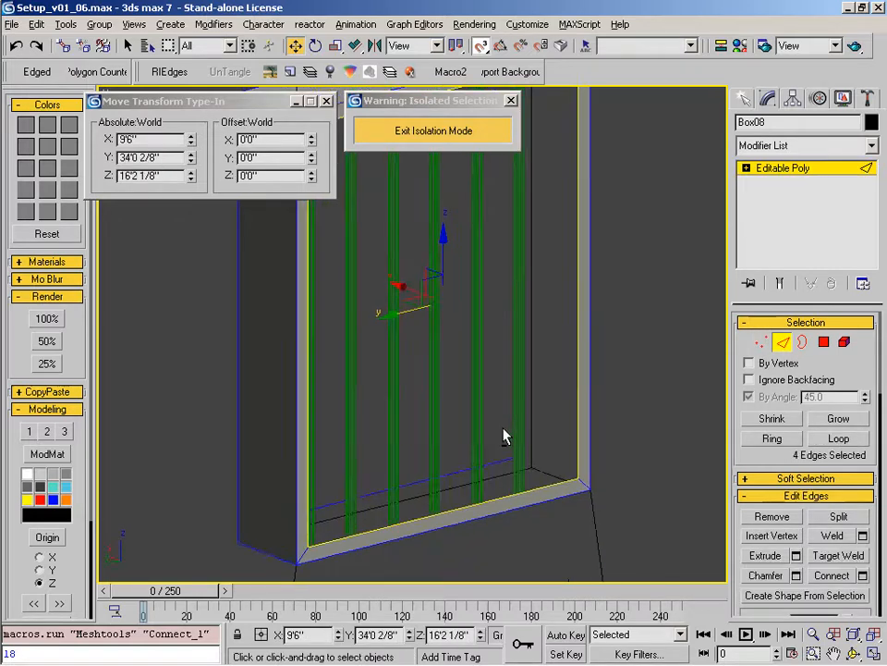
left_click_drag(410, 281, 523, 425)
left_click(760, 342)
key("ctrl+a")
key("ctrl+shift+w")
scroll(685, 390, "down", 4)
key("1")
middle_click_drag(454, 311, 440, 364)
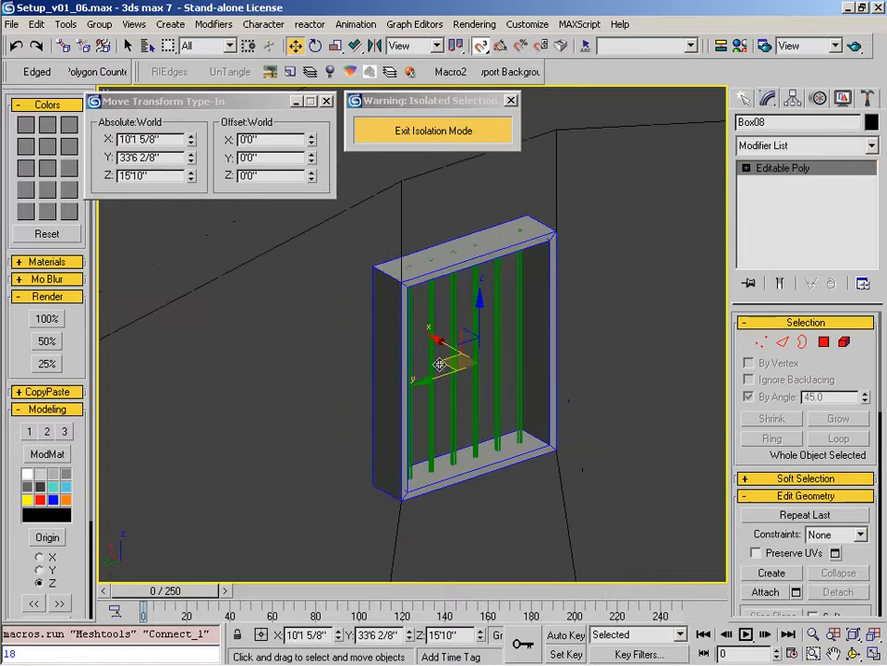
Step: Change the upper window bars' object colour to black and select the bars
key("f")
scroll(432, 420, "down", 5)
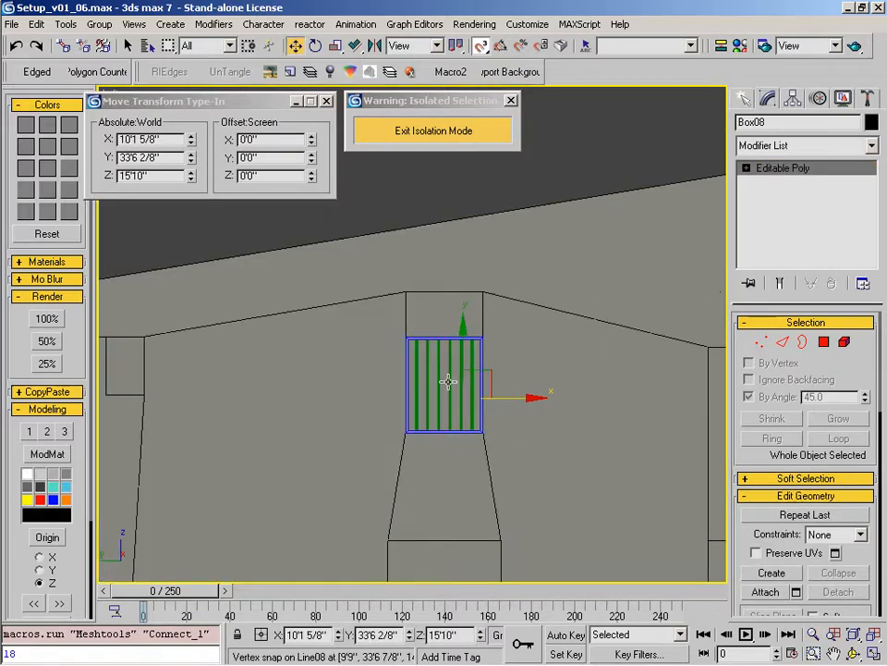
key("ctrl+a")
left_click(292, 219)
middle_click_drag(453, 405, 452, 333, "ctrl+alt")
left_click(452, 406)
middle_click_drag(452, 413, 402, 480, "alt")
middle_click_drag(420, 424, 442, 428, "ctrl+alt")
key("w")
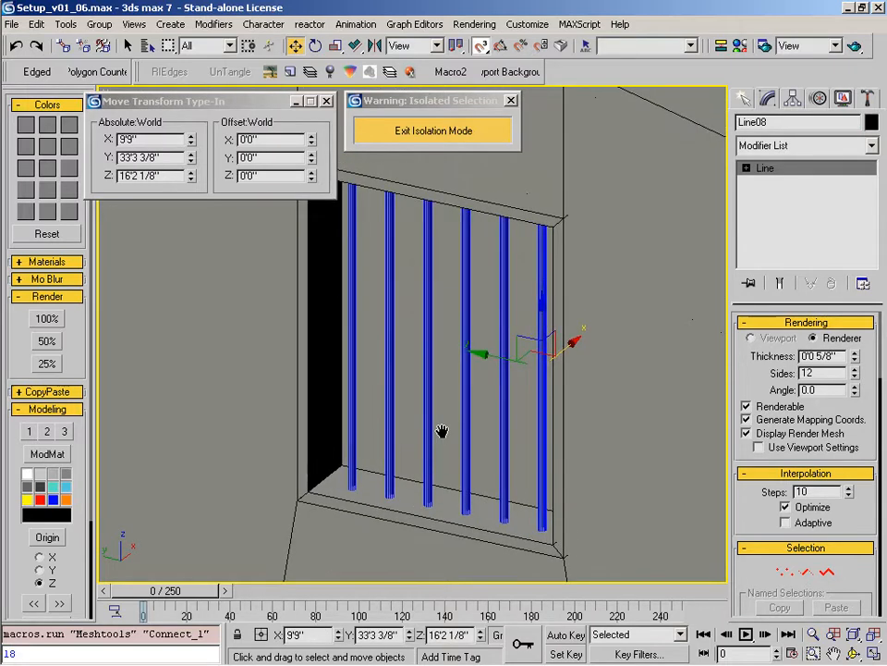
Step: Check the reference photo in ACDSee, and move the third bar's lower end vertex up and sideways so it looks broken
left_click(377, 654)
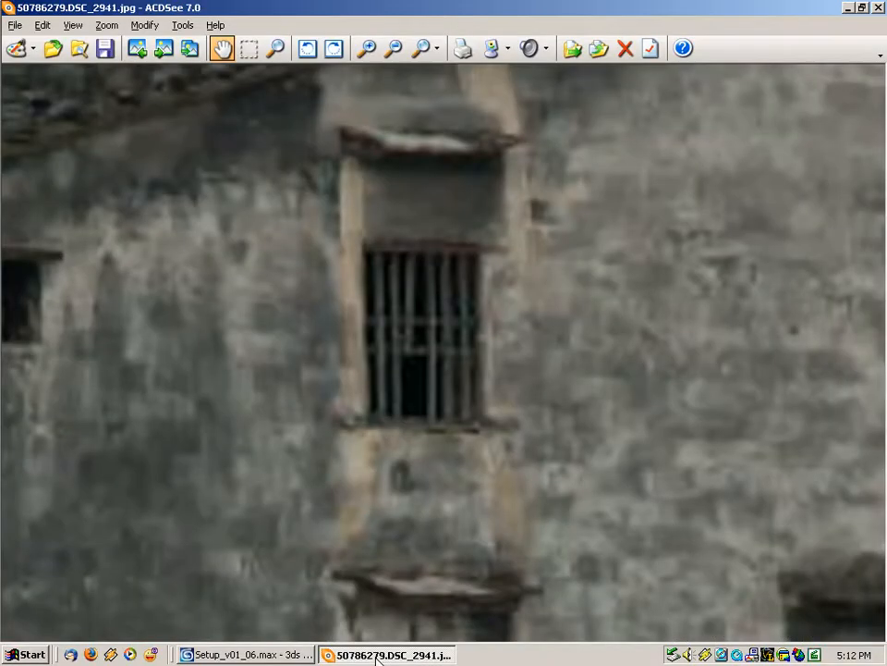
left_click(269, 658)
middle_click_drag(420, 482, 413, 453, "ctrl+alt")
middle_click_drag(406, 501, 409, 469)
key("1")
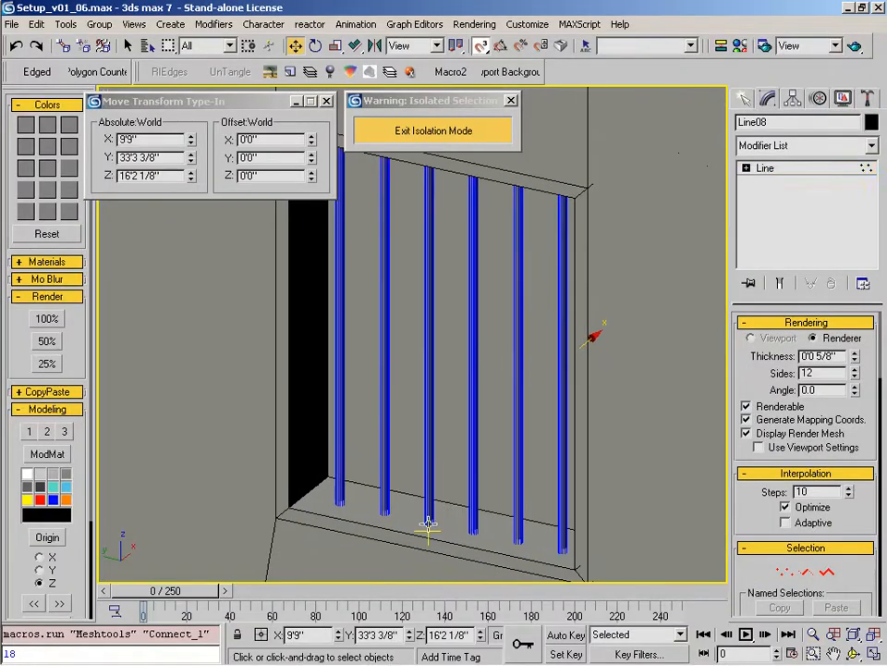
left_click_drag(452, 500, 414, 392)
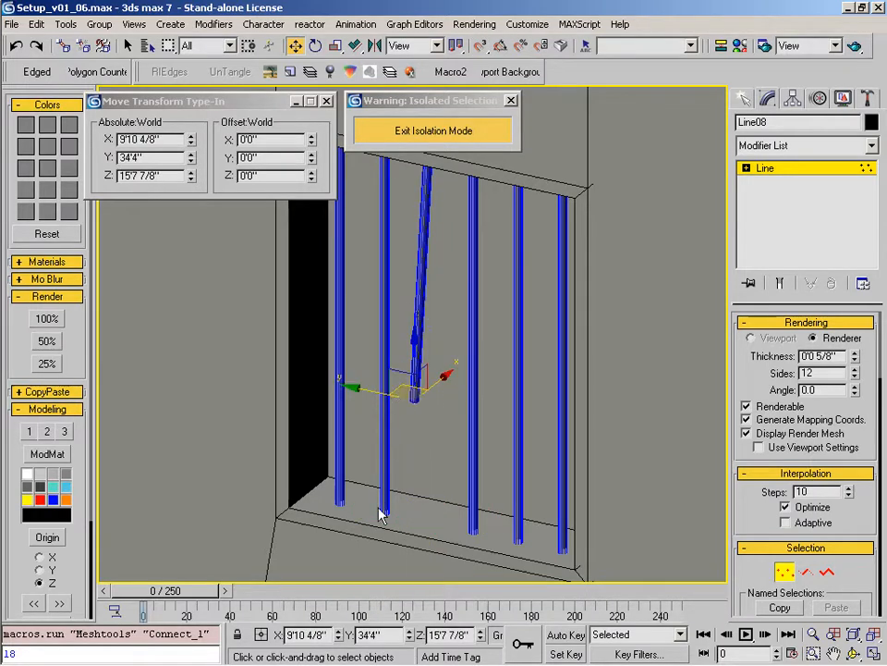
middle_click_drag(553, 467, 534, 442)
Step: Select the bars' segments and divide them with 3 vertices each
key("2")
left_click_drag(416, 453, 278, 412)
left_click_drag(410, 420, 600, 443, "ctrl")
left_click_drag(451, 299, 459, 294)
scroll(795, 434, "down", 10)
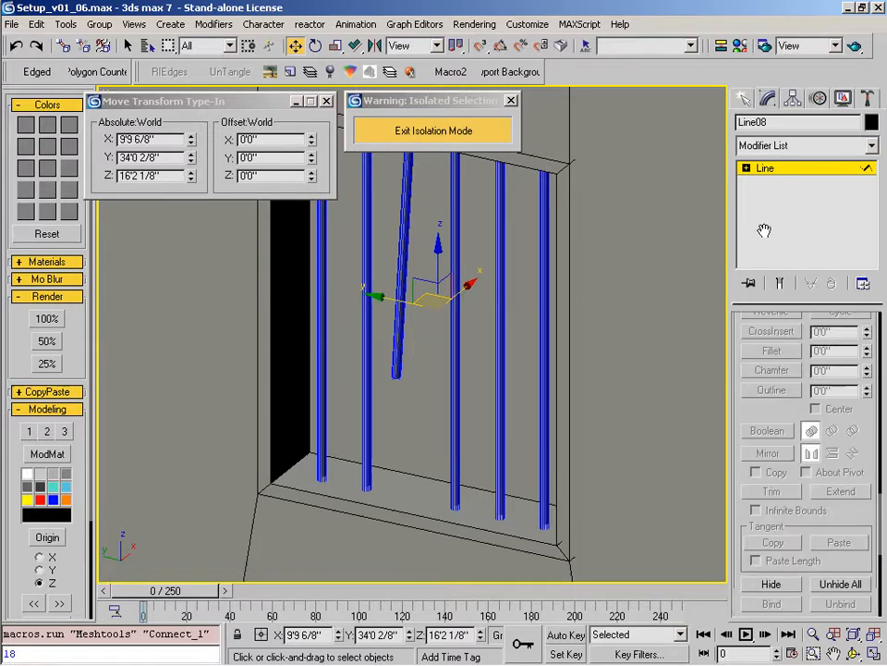
type("3")
left_click(768, 502)
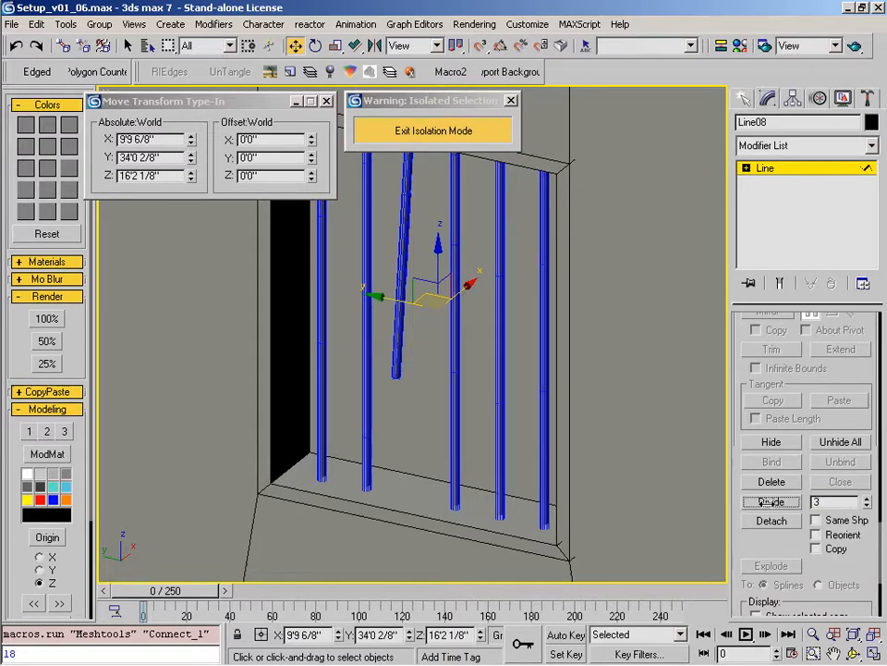
Step: Bend the first upper window bar slightly by offsetting its intermediate vertices sideways
middle_click_drag(513, 294, 508, 353)
key("1")
middle_click_drag(324, 333, 333, 348, "alt")
left_click(336, 348)
right_click(359, 224)
left_click(338, 134)
middle_click_drag(323, 333, 360, 359)
scroll(361, 358, "up", 3)
left_click_drag(303, 258, 365, 308)
scroll(337, 287, "down", 1)
middle_click_drag(363, 307, 333, 266, "alt")
left_click_drag(331, 260, 337, 264)
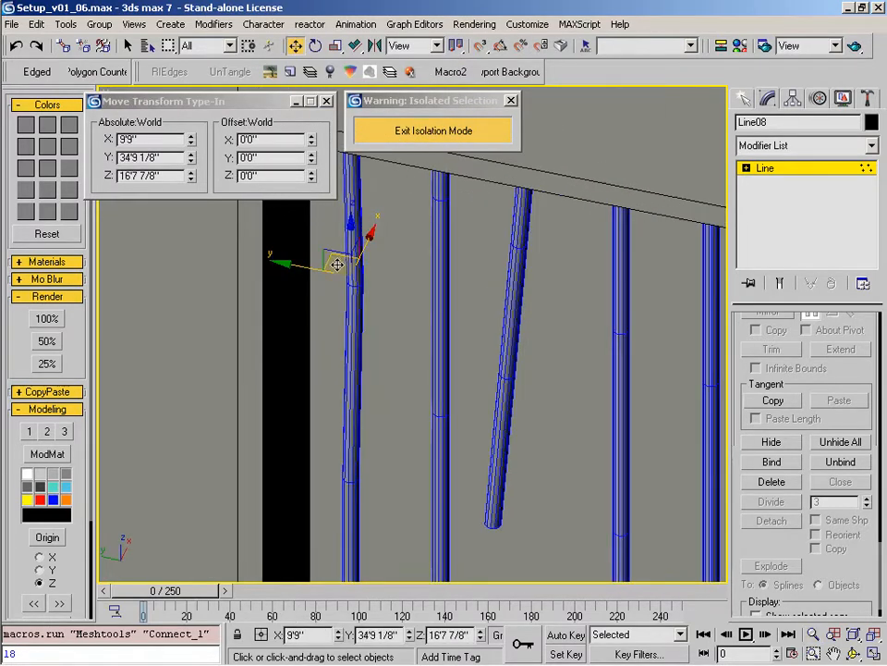
middle_click_drag(315, 473, 311, 314)
left_click_drag(310, 310, 355, 326)
Step: Bend the second bar slightly and curve the broken third bar by shifting their vertices sideways
left_click(422, 232)
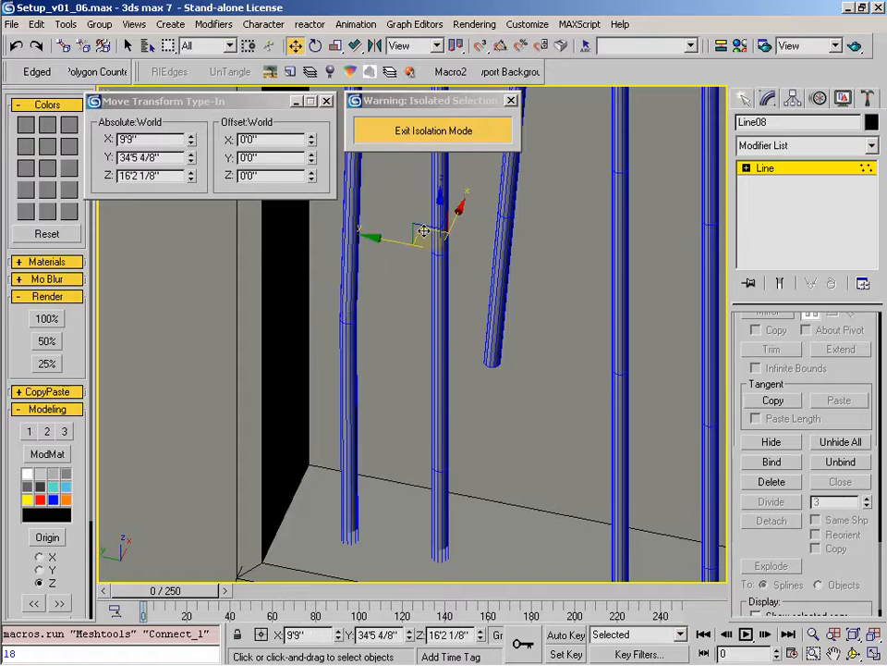
left_click(430, 447)
left_click(488, 358)
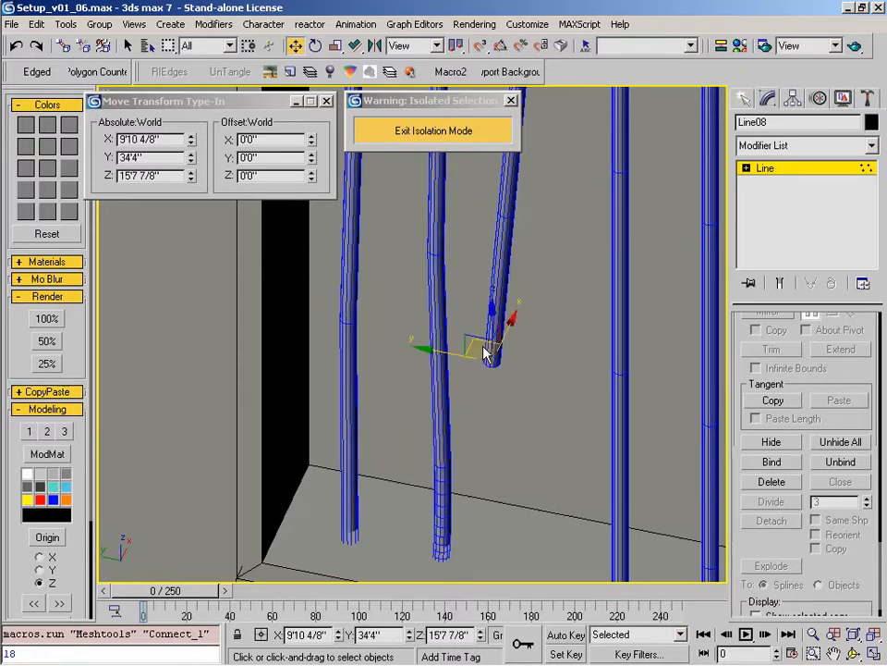
middle_click_drag(511, 228, 495, 419)
left_click_drag(495, 410, 497, 413)
left_click_drag(470, 377, 477, 376)
left_click_drag(456, 259, 482, 248)
Step: Give the fourth and fifth bars slight irregular bends by offsetting their intermediate vertices
left_click(594, 339)
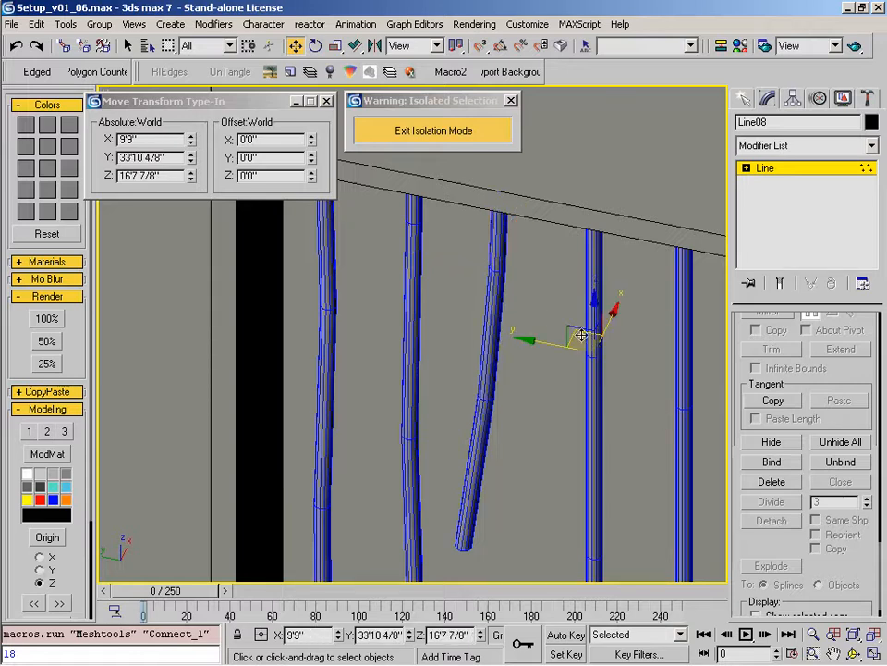
middle_click_drag(581, 336, 515, 190)
left_click(524, 389)
left_click_drag(525, 389, 523, 391)
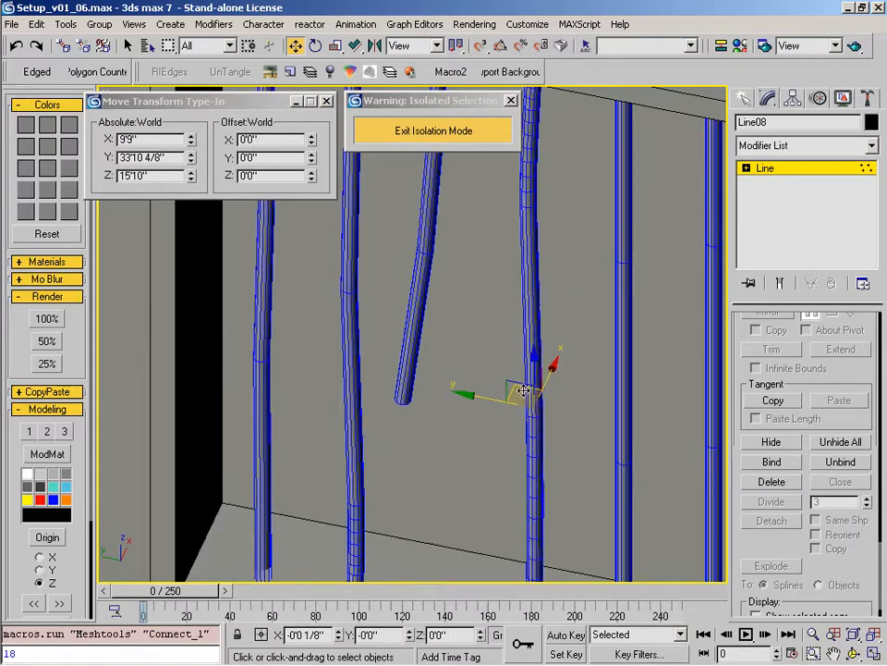
left_click(511, 186)
left_click(616, 253)
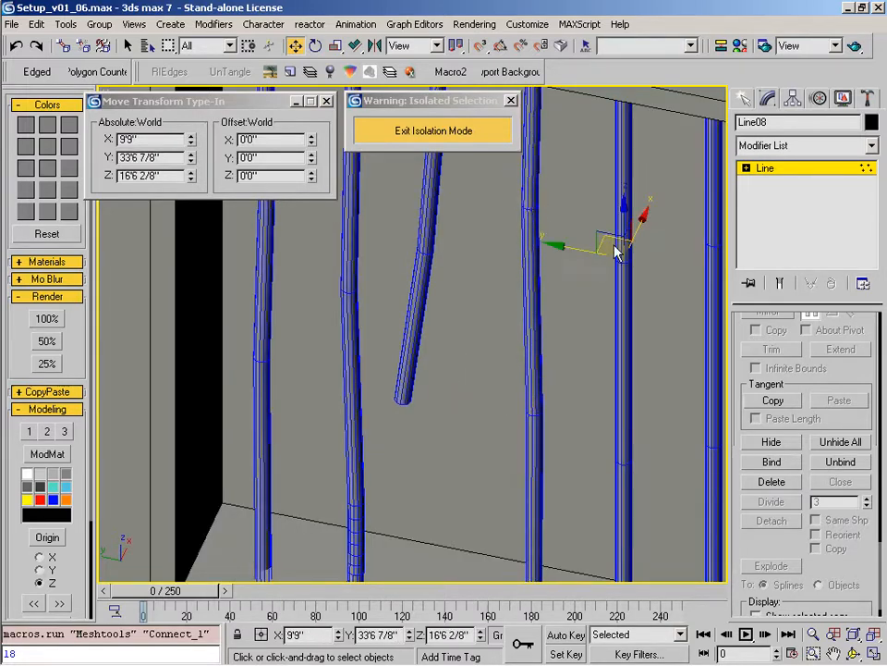
left_click_drag(610, 440, 615, 443)
Step: Bend the sixth bar slightly by shifting its upper and lower intermediate vertices
middle_click_drag(631, 451, 474, 447)
left_click(555, 436)
left_click_drag(547, 422, 543, 419)
left_click(555, 239)
left_click_drag(547, 220, 549, 217)
Step: Refine the broken third bar's bend in the Left view by shifting its vertices sideways
scroll(547, 240, "down", 4)
middle_click_drag(546, 348, 454, 371, "alt")
key("l")
scroll(392, 355, "up", 5)
scroll(421, 305, "up", 3)
left_click(401, 289)
left_click_drag(421, 261, 428, 263)
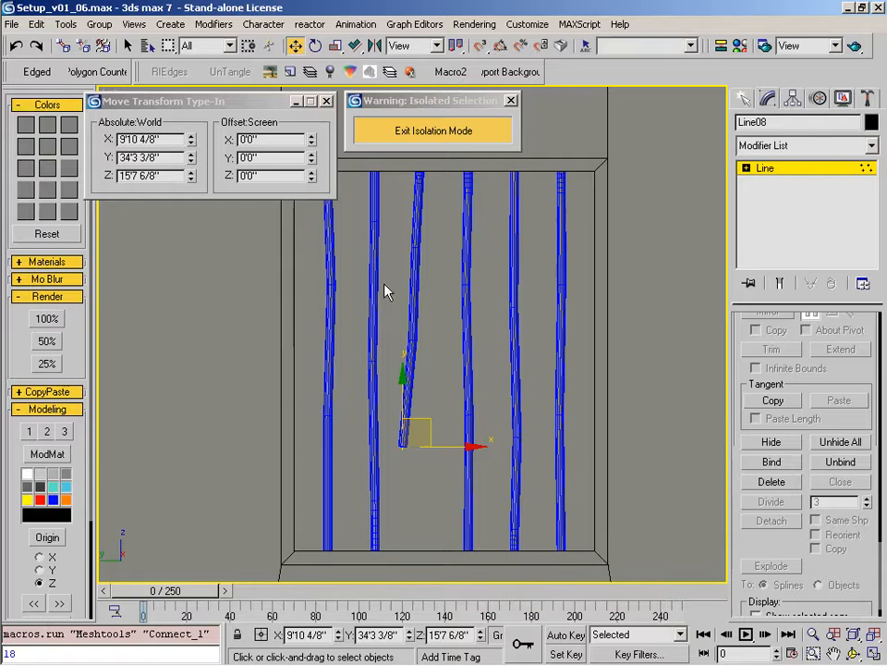
Step: Move the broken bar's intermediate vertices upward and shorten the bar by raising its lower end to Z 15'11 5/8"
left_click_drag(406, 349, 413, 297)
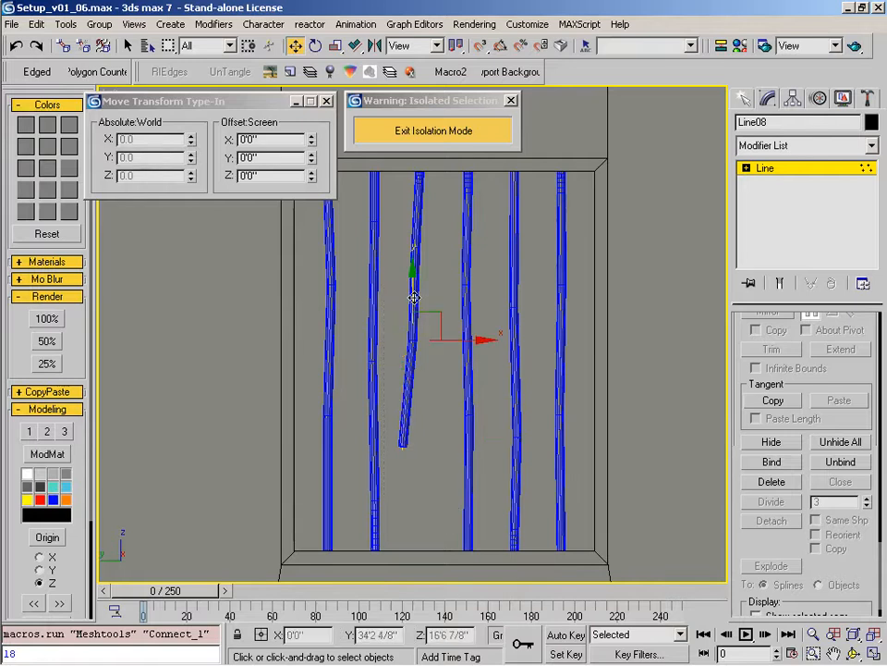
scroll(422, 264, "up", 6)
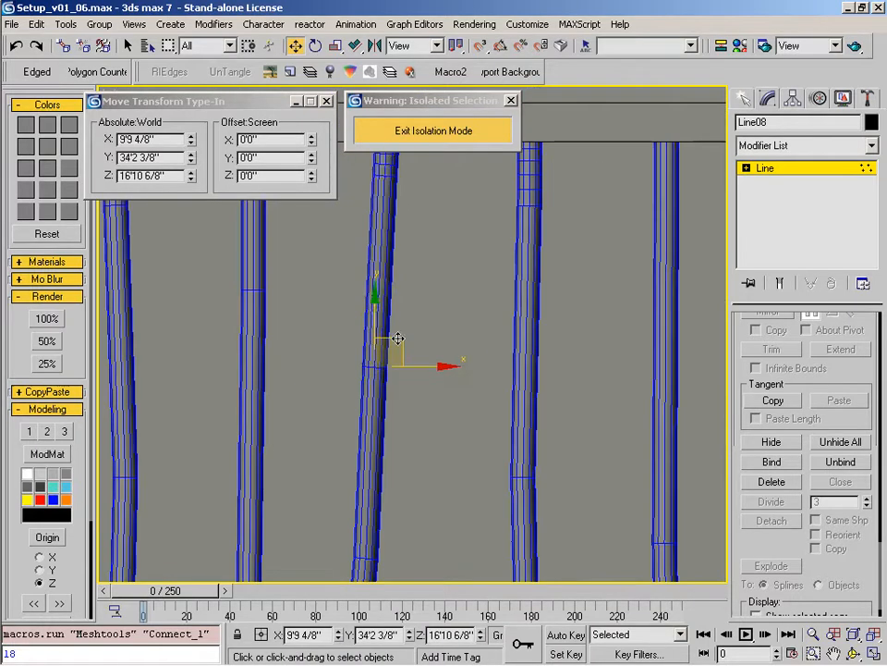
scroll(411, 277, "down", 6)
left_click(414, 294)
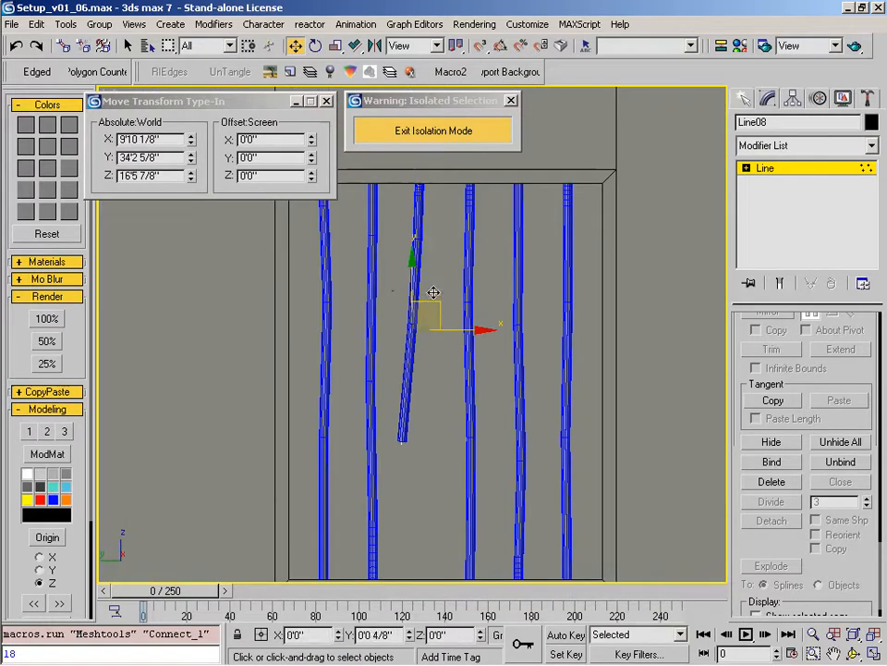
left_click_drag(421, 398, 429, 386)
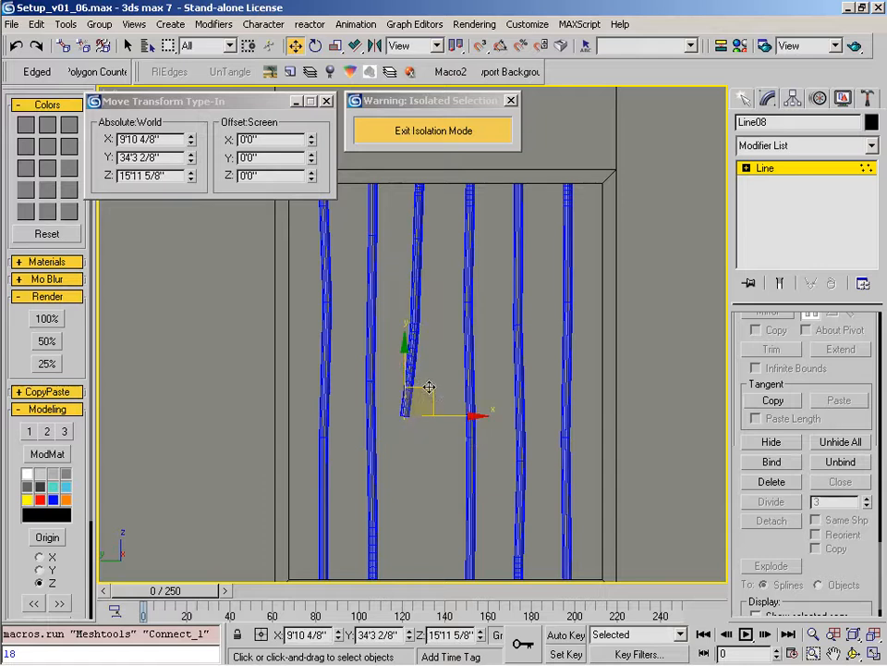
Step: Draw a straight horizontal line across the upper window's bars and duplicate it once slightly below as a second crossbar
left_click(800, 175)
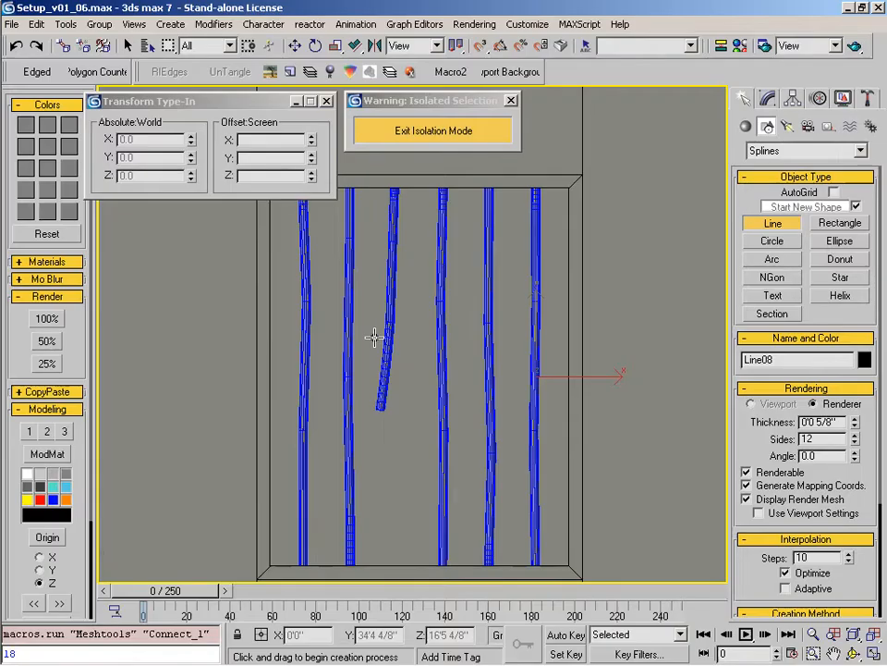
left_click(249, 347)
right_click(593, 348, "shift")
key("Escape")
key("w")
left_click_drag(428, 314, 428, 350, "shift")
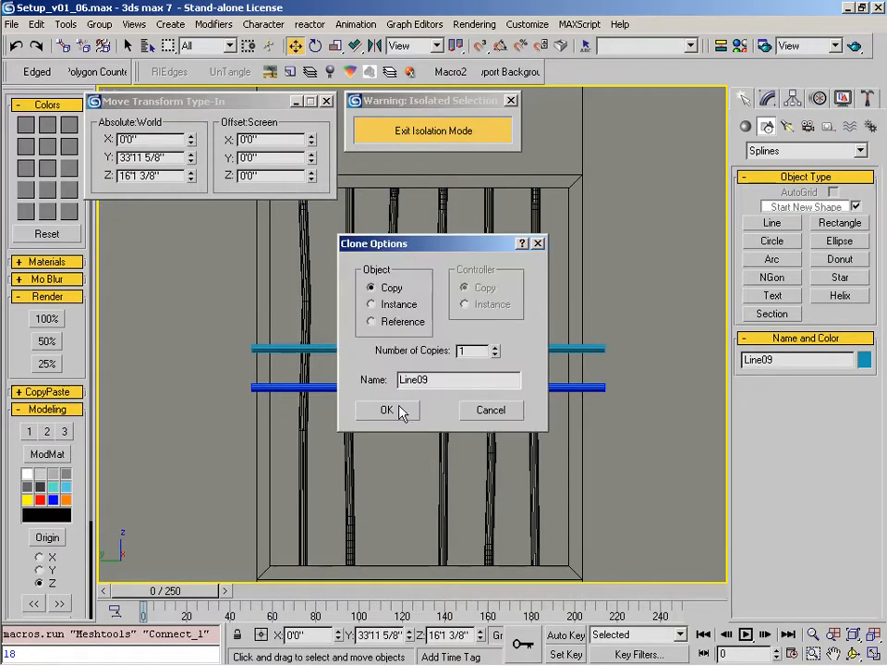
left_click(393, 409)
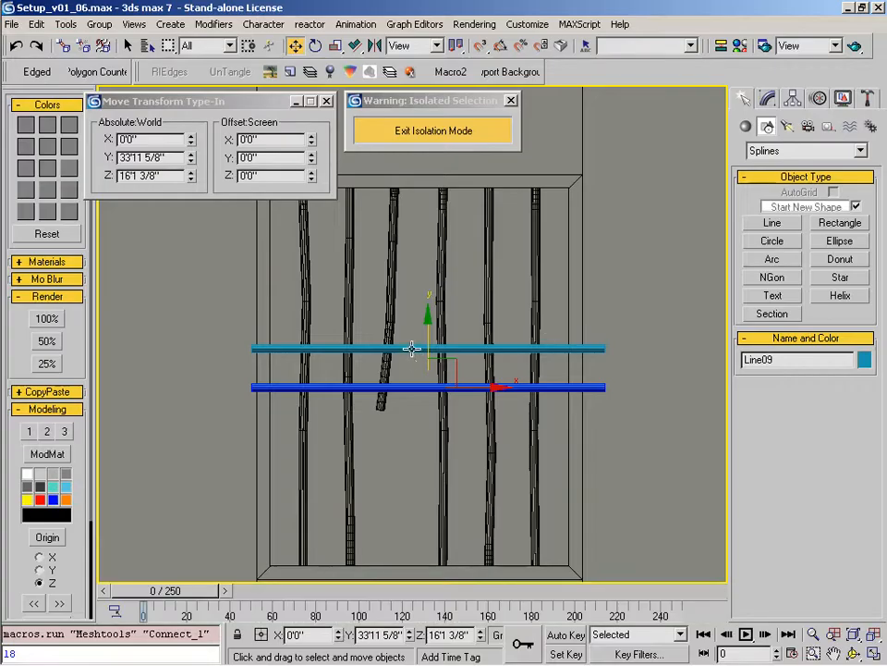
Step: Raise the broken bar's lower end vertex so the bar ends at the lower crossbar
key("ctrl+a")
left_click_drag(416, 348, 420, 357)
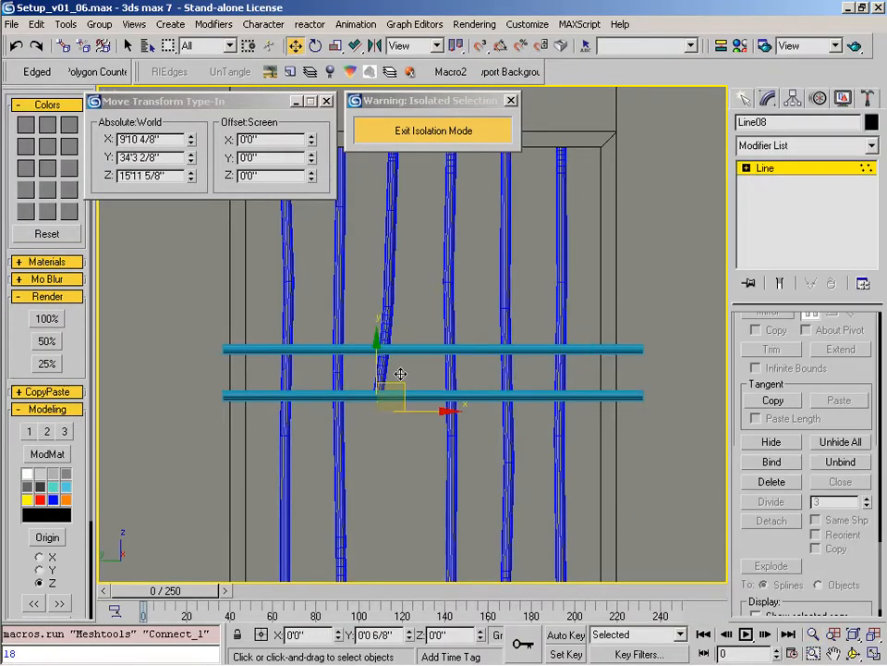
scroll(440, 430, "up", 3)
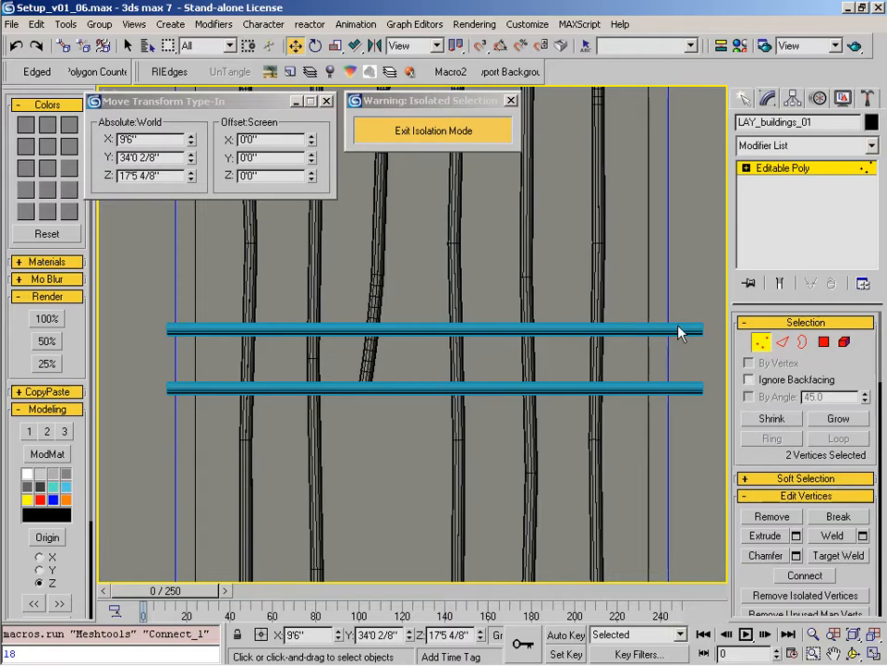
Step: Snap the crossbars' end vertices to the inner side edges of the window frame
key("1")
left_click(621, 328)
key("1")
left_click(704, 330)
middle_click_drag(703, 331, 668, 426)
key("s")
left_click_drag(608, 178, 612, 170)
left_click_drag(157, 379, 90, 475)
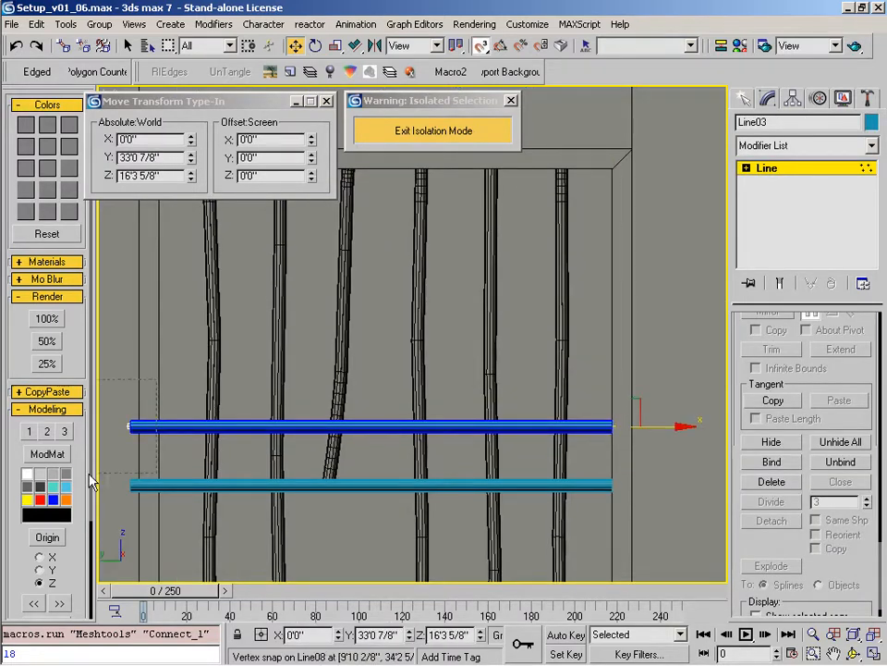
left_click_drag(127, 424, 159, 156)
Step: Select both crossbars and move them in the Top view across to the recessed window
scroll(274, 343, "down", 4)
middle_click_drag(281, 435, 418, 416, "alt")
left_click(347, 400, "ctrl")
key("t")
middle_click_drag(420, 493, 285, 510)
left_click_drag(198, 385, 523, 402)
key("s")
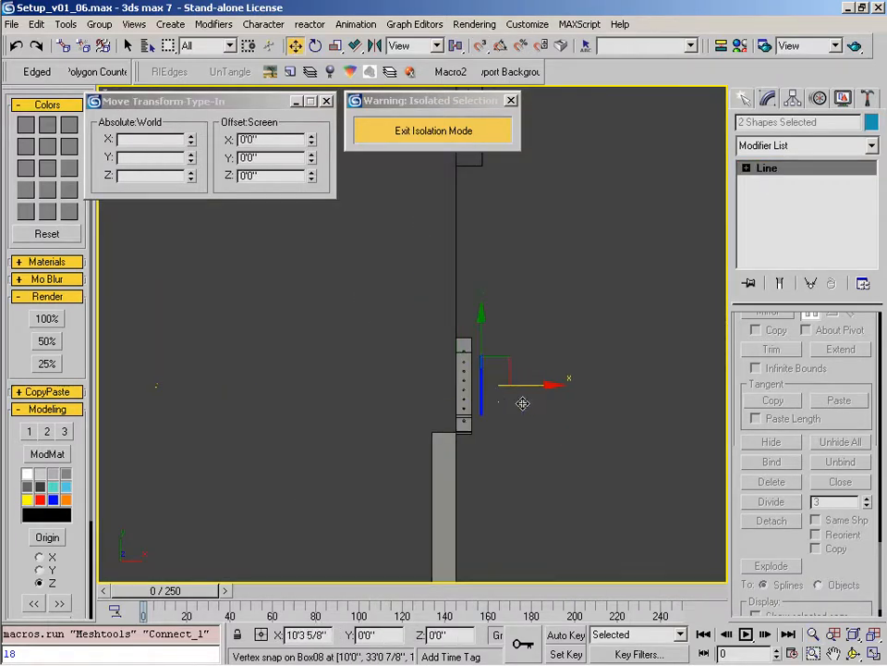
Step: Fine-tune both crossbars' depth to X 9'9 6/8" so they meet the vertical bars
scroll(462, 407, "up", 5)
key("p")
mouse_move(504, 408)
middle_mouse_down("alt")
mouse_move(512, 405)
mouse_move(509, 420)
mouse_move(426, 461)
mouse_move(452, 460)
mouse_move(510, 427)
middle_mouse_up("alt")
scroll(472, 459, "up", 4)
left_click_drag(551, 347, 480, 380)
scroll(456, 359, "up", 6)
left_click_drag(591, 459, 565, 469)
scroll(462, 377, "down", 5)
middle_click_drag(460, 376, 508, 438)
scroll(792, 333, "up", 10)
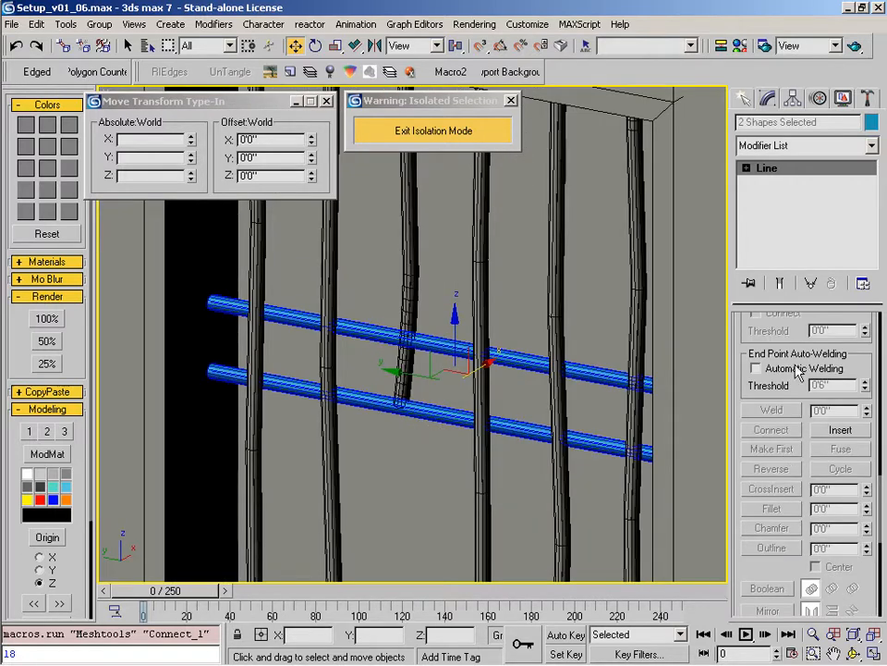
Step: Attach the lower crossbar to the upper crossbar as one spline object
left_click(420, 341)
left_click(434, 343)
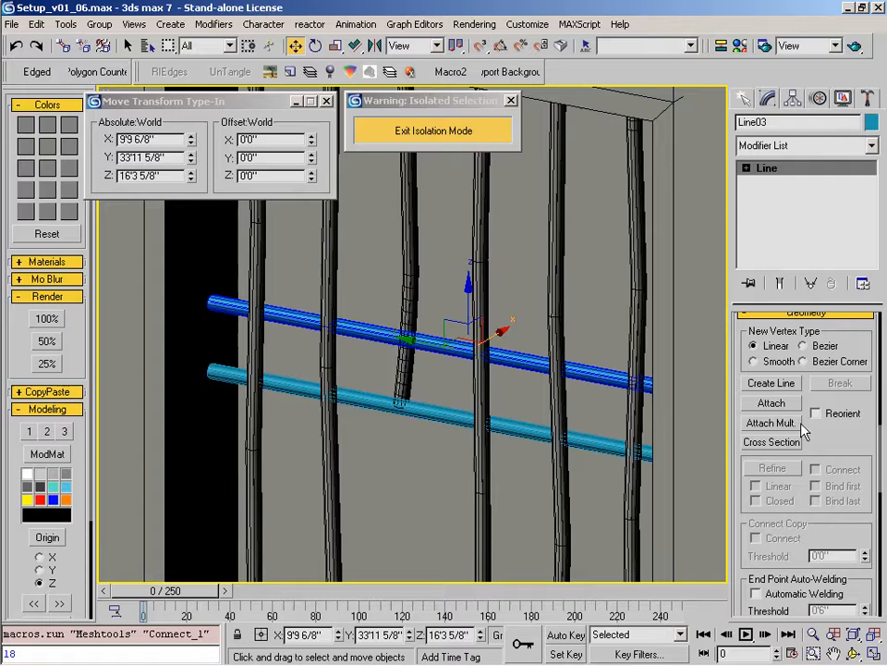
left_click(772, 403)
key("w")
left_click(773, 404)
left_click_drag(440, 428, 448, 434, "alt")
key("l")
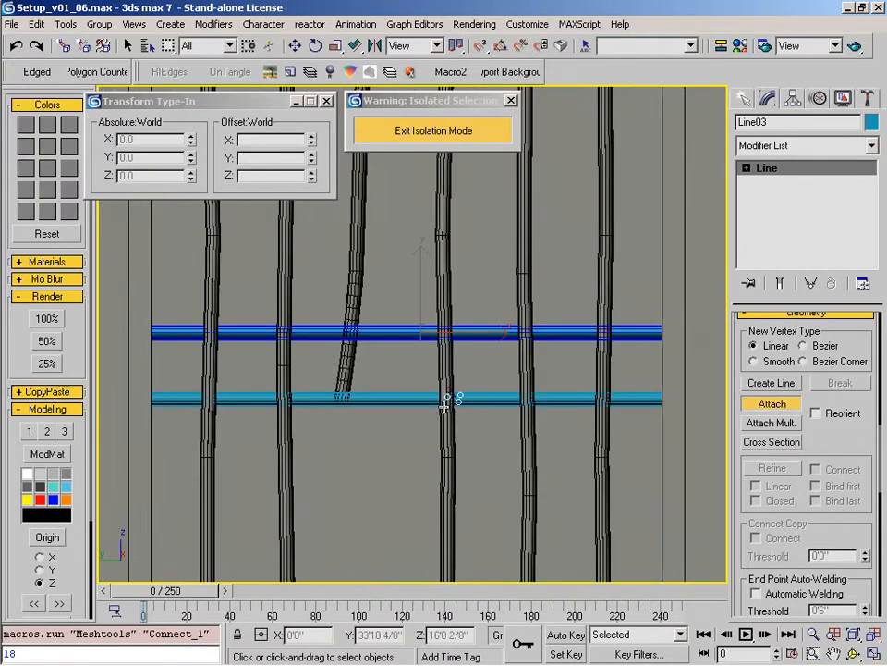
key("w")
left_click(773, 404)
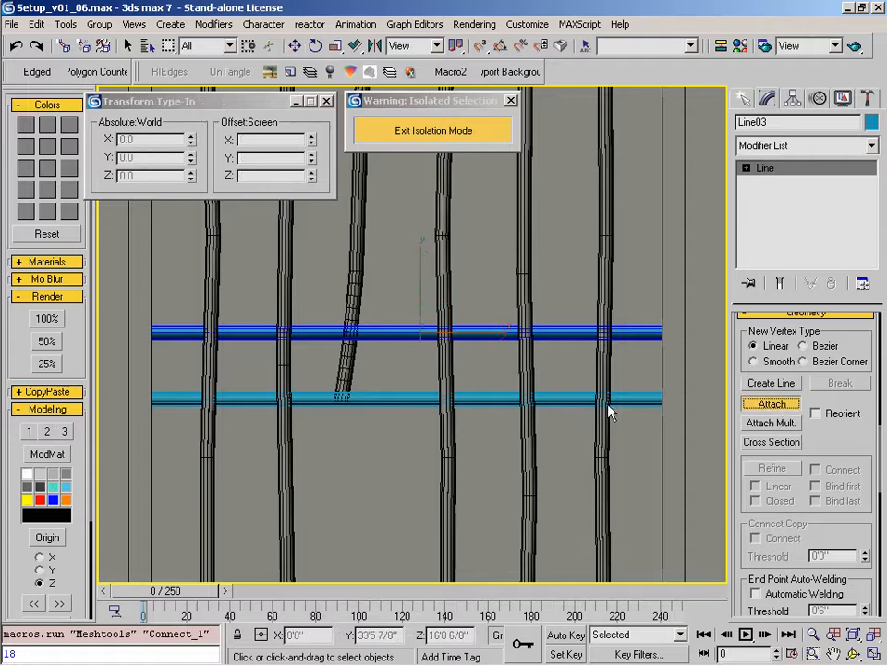
left_click(405, 400)
right_click(392, 451)
Step: Divide both crossbars' segments with 6 vertices each
key("2")
scroll(758, 495, "down", 5)
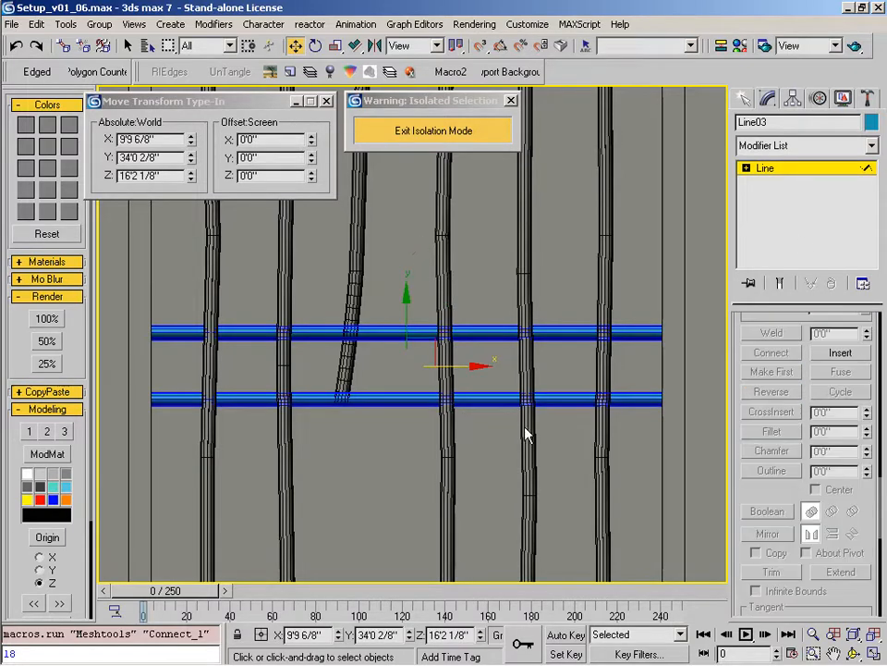
scroll(795, 500, "down", 5)
middle_click_drag(231, 334, 283, 357)
Step: Slide the crossbars' new vertices sideways to line them up with the vertical bars
key("1")
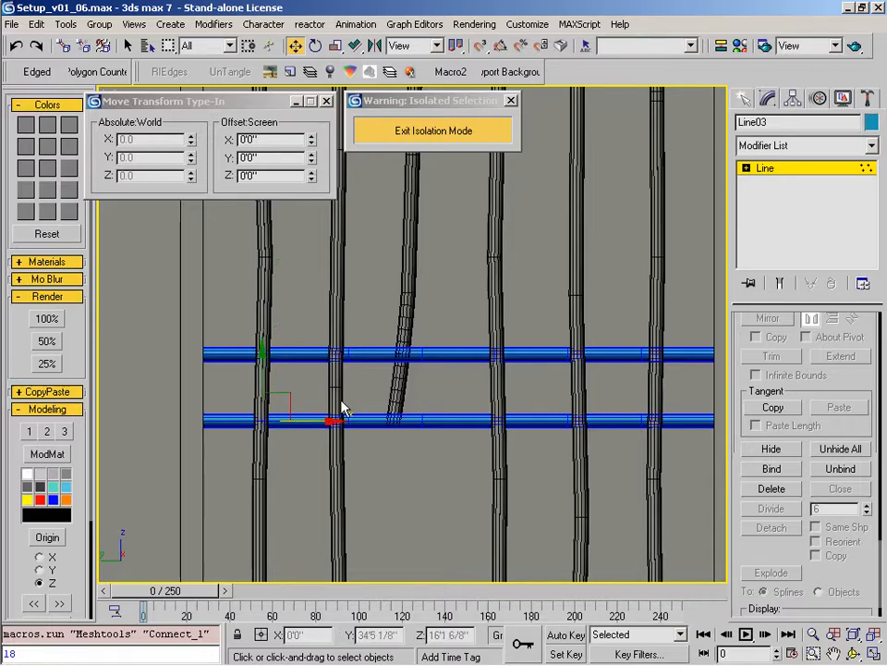
left_click_drag(406, 383, 405, 387)
left_click_drag(465, 358, 441, 360)
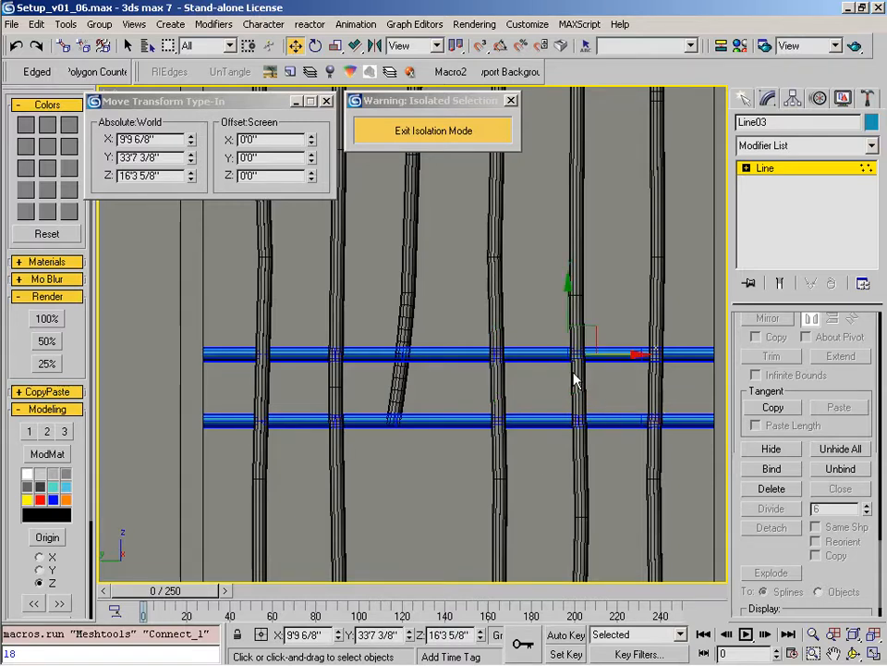
scroll(575, 370, "up", 3)
middle_click_drag(616, 408, 382, 411)
left_click_drag(434, 322, 485, 390)
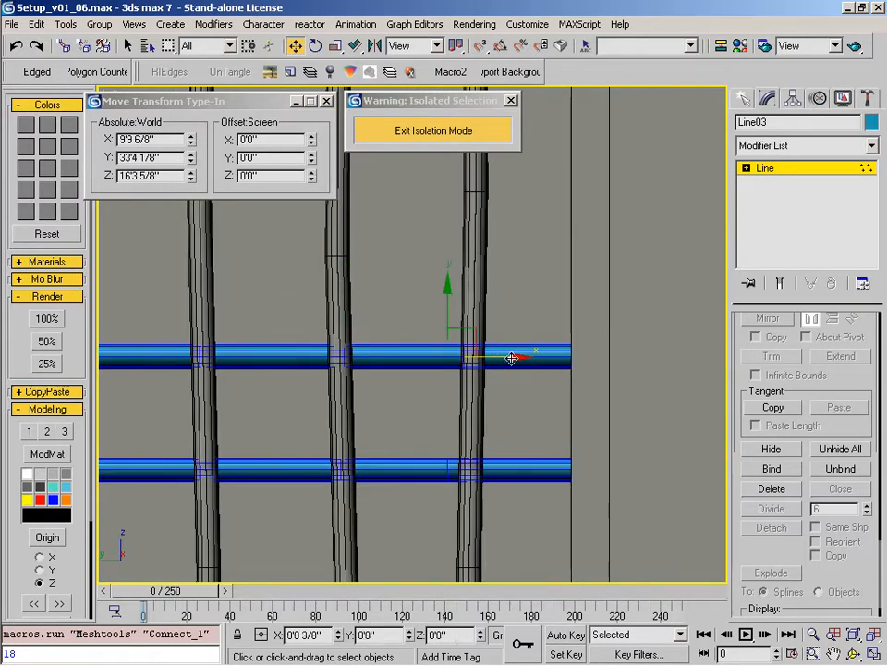
Step: Change the crossbars' vertex type so their segments curve, and reselect the crossbars
middle_click_drag(516, 471, 256, 346, "alt")
key("1")
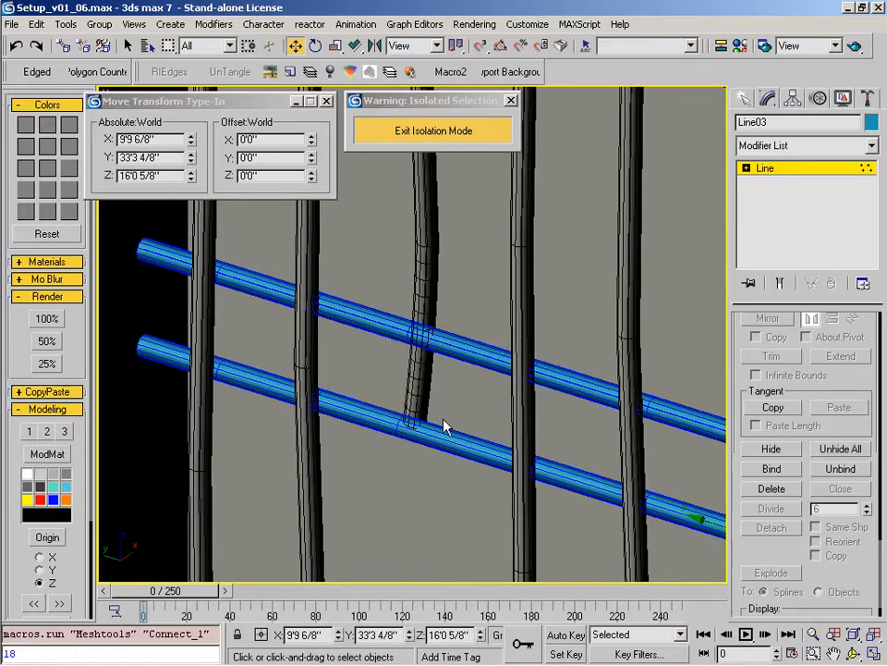
right_click(402, 330)
left_click(337, 387)
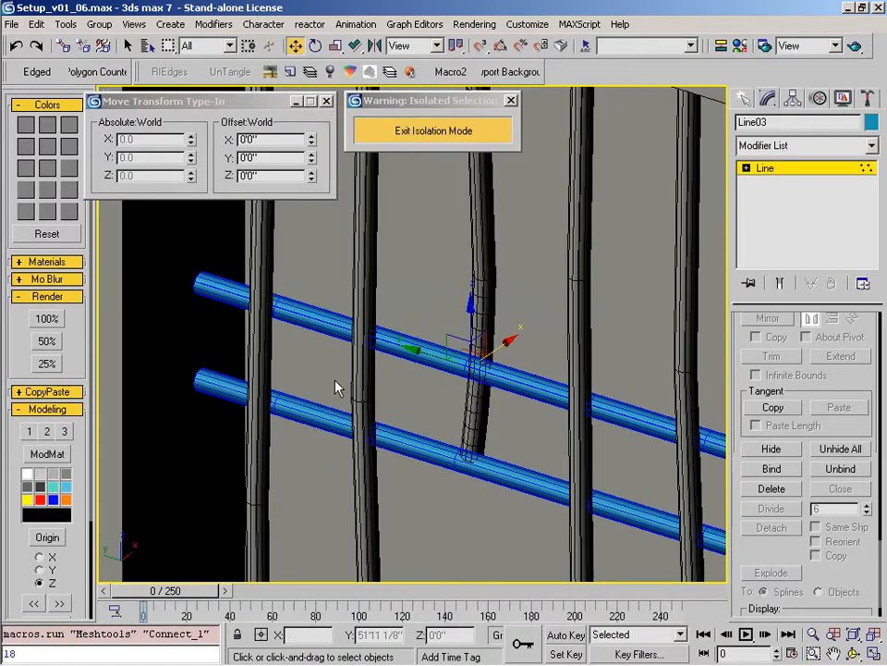
left_click(246, 348)
key("alt+x")
key("q")
left_click(289, 309)
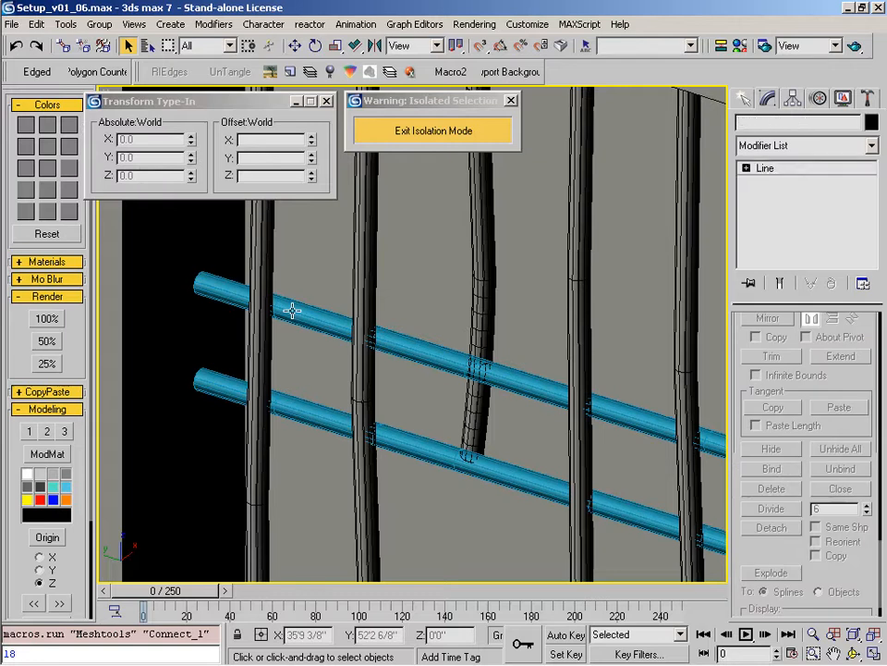
Step: Offset the crossbars' vertices in depth at the first two vertical bars to bend both crossbars
key("w")
scroll(317, 361, "up", 5)
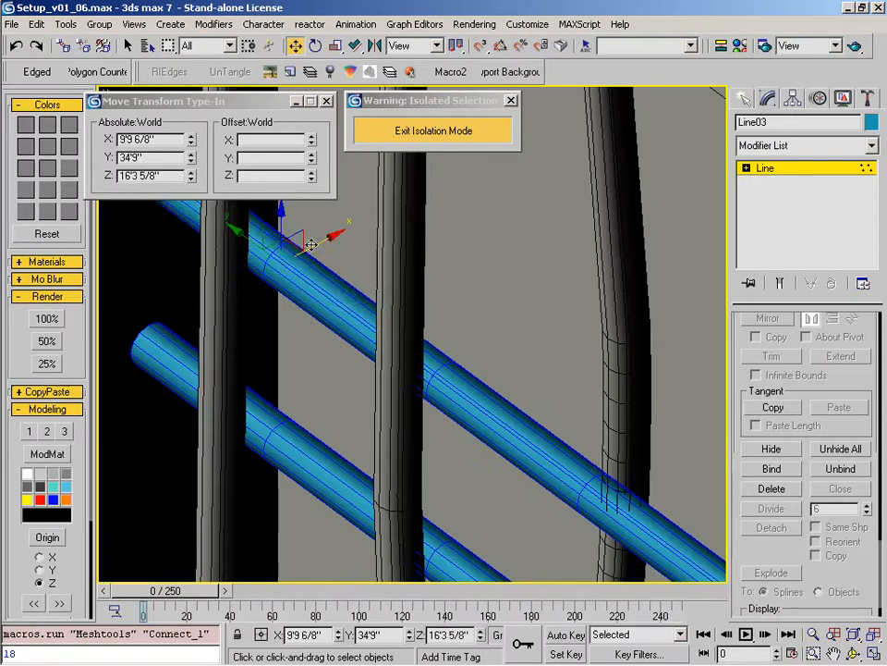
left_click_drag(282, 249, 310, 424)
left_click_drag(488, 536, 426, 415)
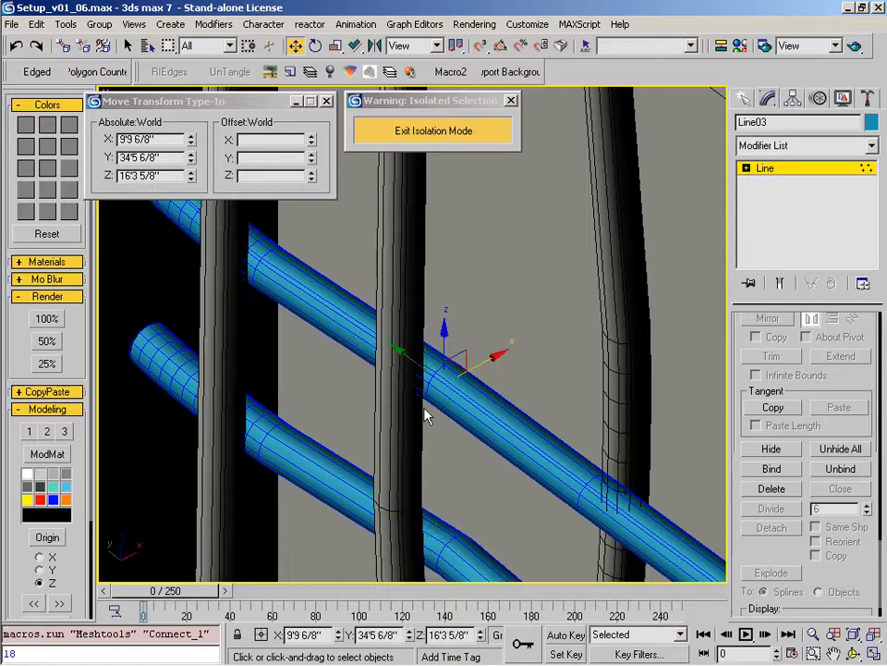
left_click_drag(476, 369, 482, 365)
Step: Hide the edge display and move both crossbars' vertices at the broken bar in depth so they pass behind it
middle_click_drag(396, 455, 644, 509, "alt")
left_click(662, 413)
middle_click_drag(662, 443, 450, 433)
key("F4")
left_click_drag(437, 323, 496, 289)
left_click_drag(413, 482, 460, 436)
Step: Move both crossbars' vertices at the fourth vertical bar in depth to X 9'9 3/8"
middle_click_drag(459, 436, 452, 293, "alt")
left_click(442, 323)
left_click_drag(464, 327, 447, 343)
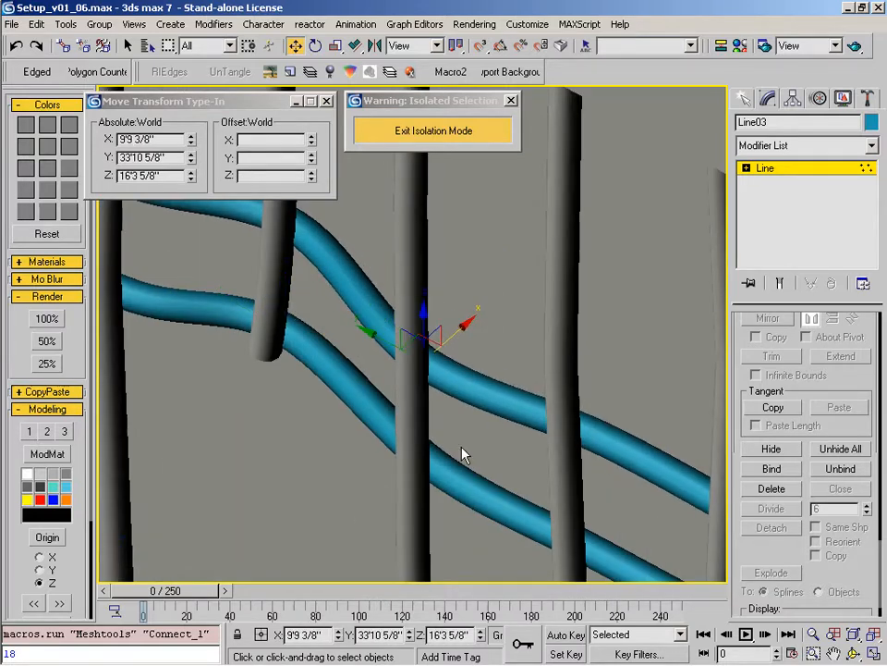
left_click_drag(469, 445, 446, 448)
Step: Move both crossbars' vertices at the fifth vertical bar in depth to X 9'9 3/8" and leave vertex editing
middle_click_drag(622, 521, 453, 300)
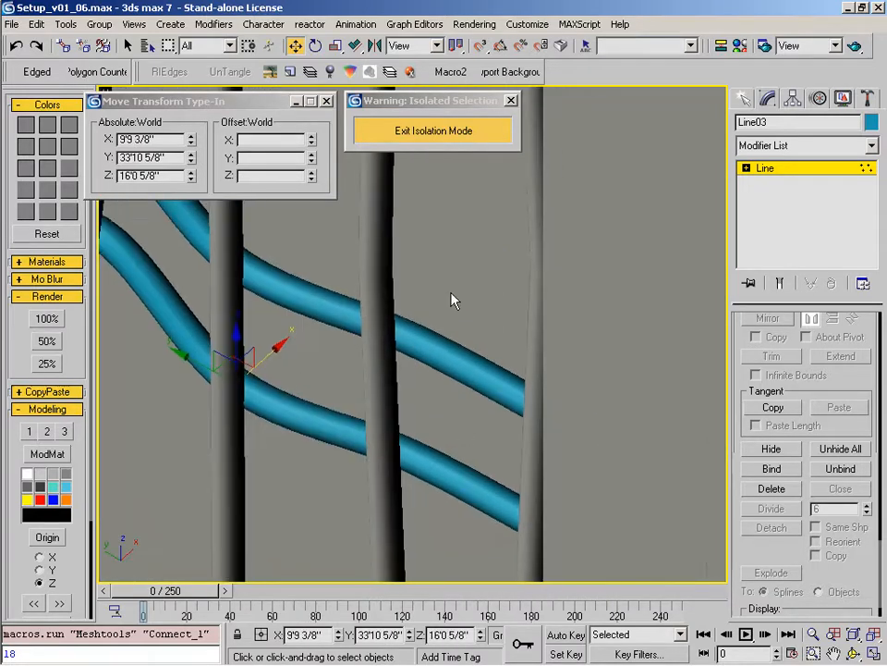
left_click_drag(441, 318, 397, 473)
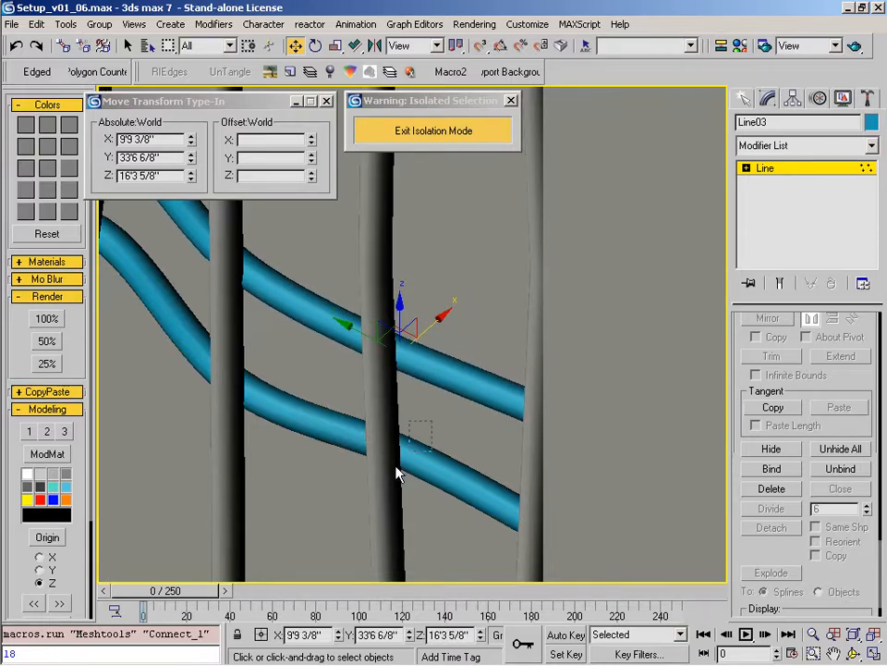
left_click_drag(442, 426, 424, 440)
left_click(768, 169)
middle_click_drag(376, 441, 386, 468)
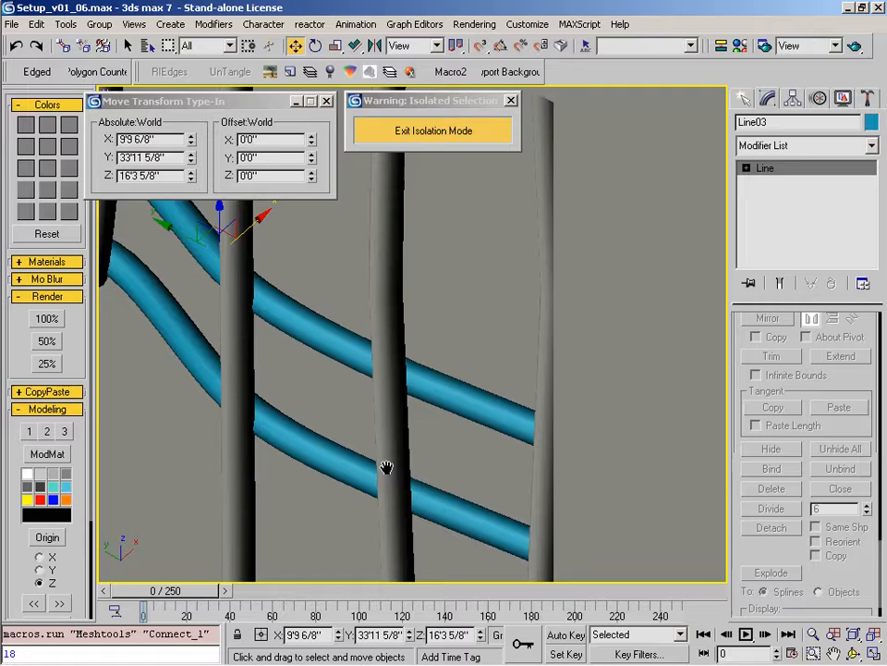
Step: In the top view, move the crossbars' vertices at the broken bar in X to bring them closer to it
middle_click_drag(387, 468, 434, 555)
scroll(435, 416, "down", 4)
left_click(458, 308)
key("1")
key("t")
left_click(799, 172)
left_click(451, 274)
key("1")
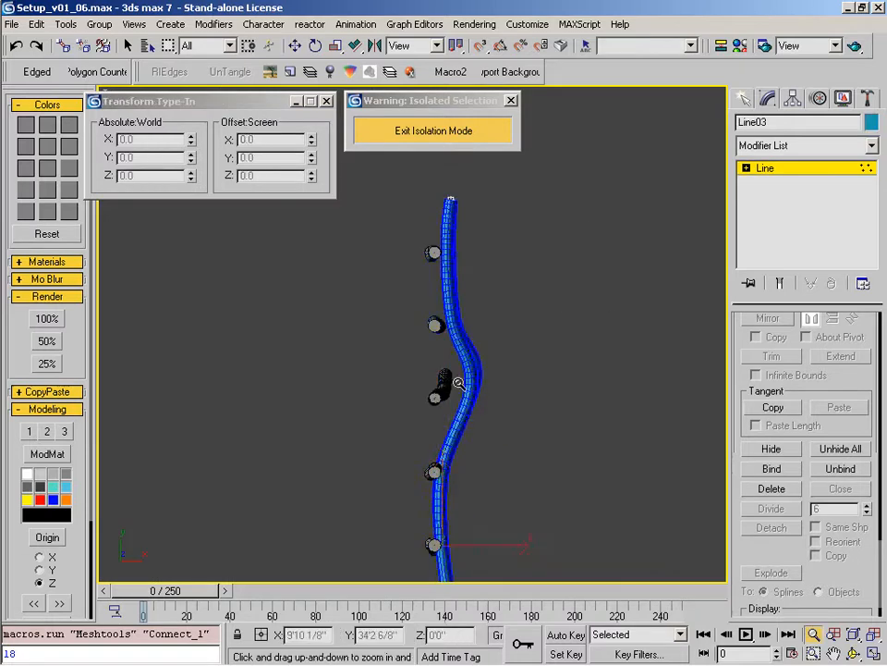
scroll(465, 382, "up", 3)
left_click_drag(492, 349, 464, 404)
left_click_drag(518, 383, 493, 386)
Step: Move the lower crossbar's individual vertices around the broken bar to refine how it bends past the vertical bars
middle_click_drag(465, 442, 479, 396, "alt")
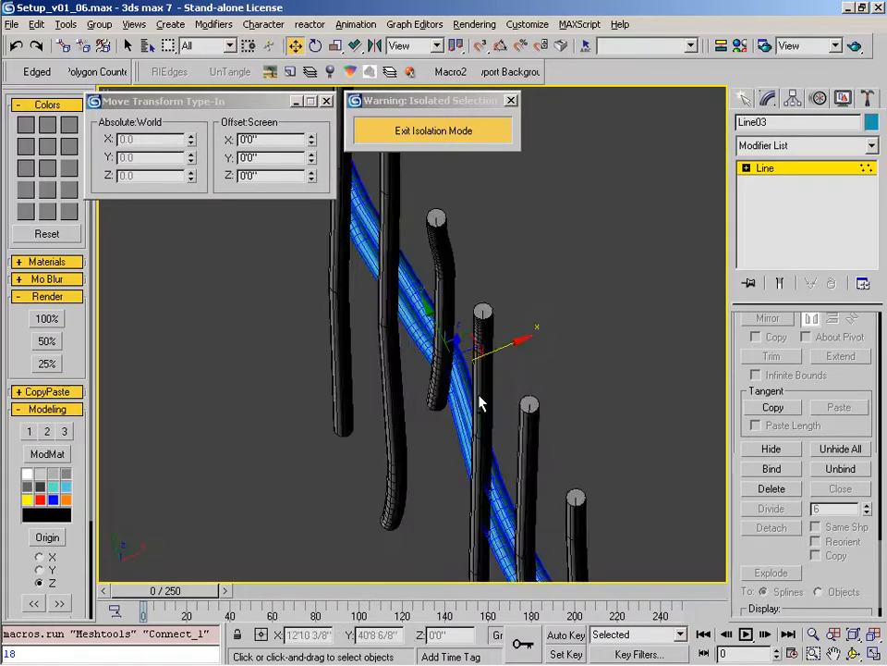
scroll(480, 402, "up", 4)
left_click(473, 298)
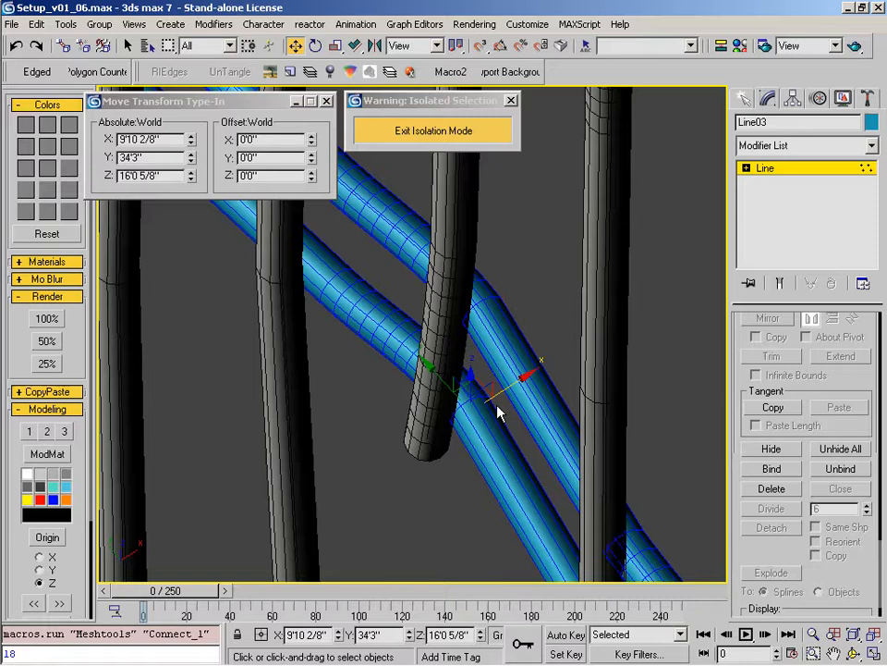
middle_click_drag(499, 413, 362, 445, "alt")
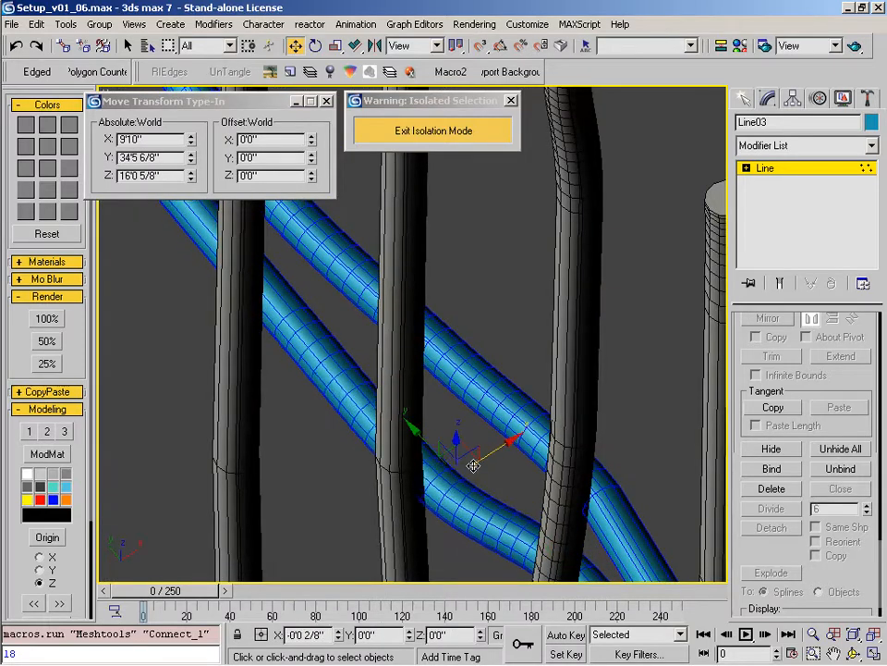
left_click_drag(477, 461, 475, 348)
middle_click_drag(475, 349, 363, 456, "alt")
middle_click_drag(451, 455, 437, 431, "alt")
scroll(434, 425, "up", 2)
left_click_drag(471, 323, 392, 449)
middle_click_drag(393, 448, 434, 467, "alt")
mouse_move(510, 398)
middle_mouse_down("alt")
mouse_move(519, 402)
mouse_move(520, 386)
middle_mouse_up("alt")
middle_click_drag(504, 476, 481, 435, "alt")
Step: Leave vertex editing, exit isolation mode and compare the grille with the reference photo from the camera view
scroll(509, 378, "down", 5)
middle_click_drag(509, 378, 473, 434, "alt")
left_click(465, 133)
key("alt+Tab")
key("alt+Tab")
key("c")
scroll(490, 385, "down", 3)
key("alt+Tab")
key("alt+Tab")
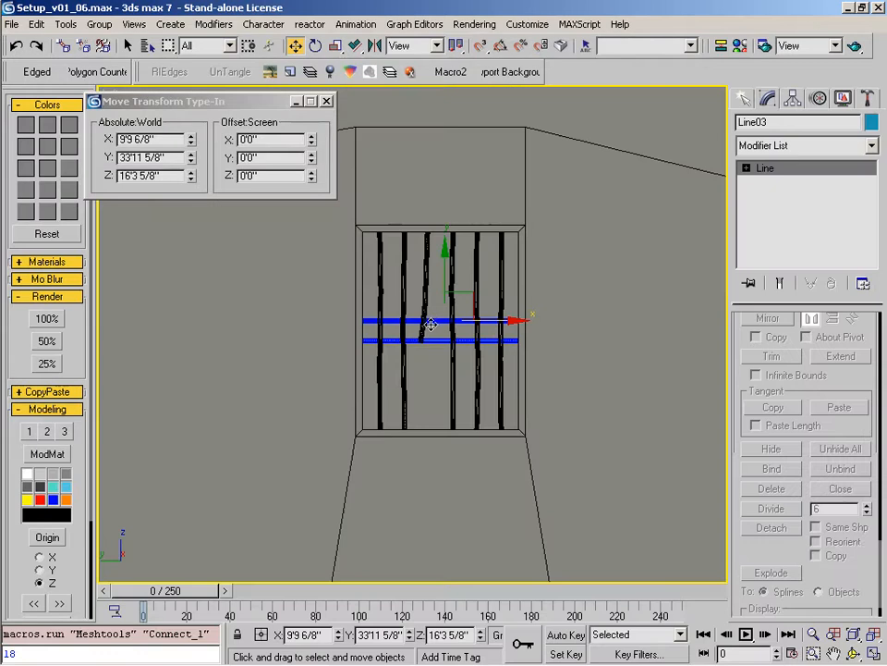
Step: Raise the upper crossbar's spline to widen the gap between the two crossbars, checking against the reference photo, and leave spline editing
key("2")
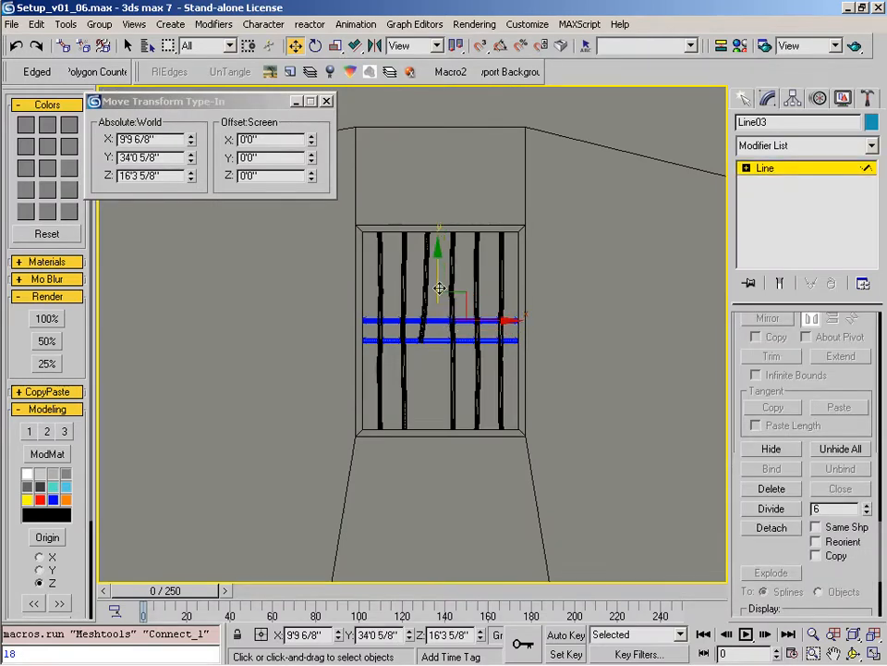
key("3")
key("alt+Tab")
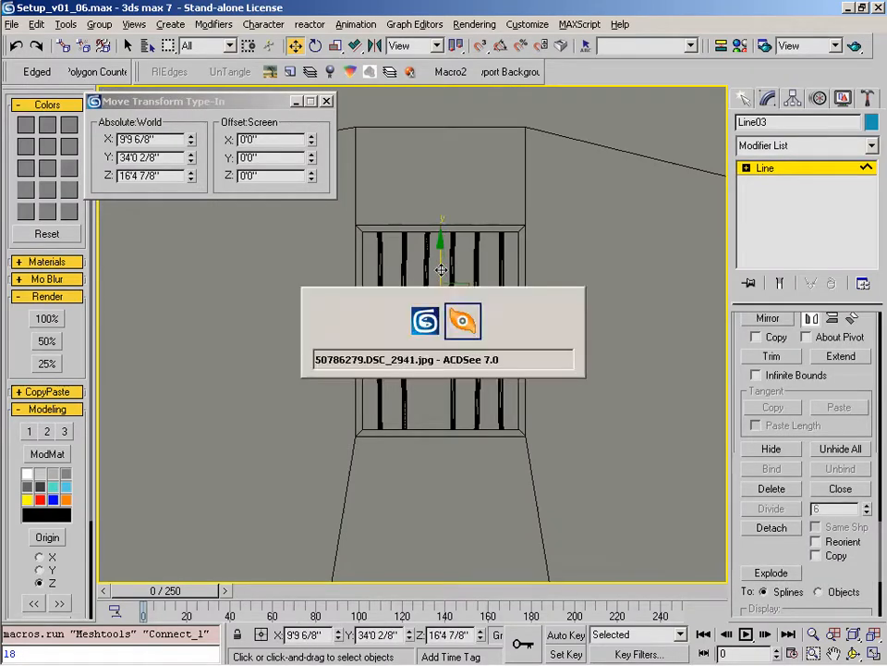
key("alt+Tab")
key("alt+Tab")
key("alt+Tab")
key("alt+Tab")
key("alt+Tab")
middle_click_drag(453, 297, 430, 382, "alt")
left_click(772, 175)
Step: Select Box01 to Box05 from the object list for linking
middle_click_drag(481, 406, 426, 484, "alt")
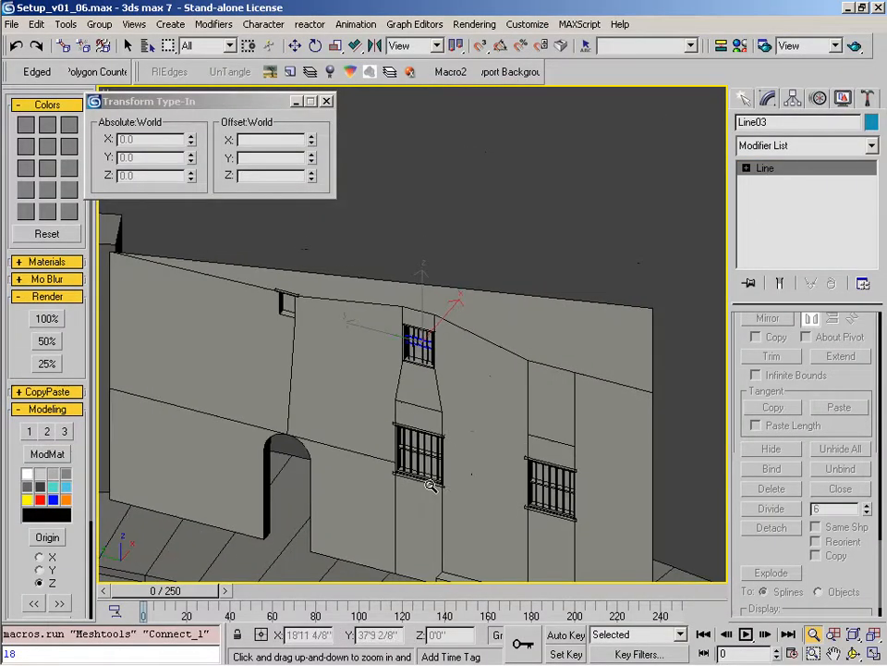
scroll(453, 447, "up", 4)
key("q")
left_click(463, 404)
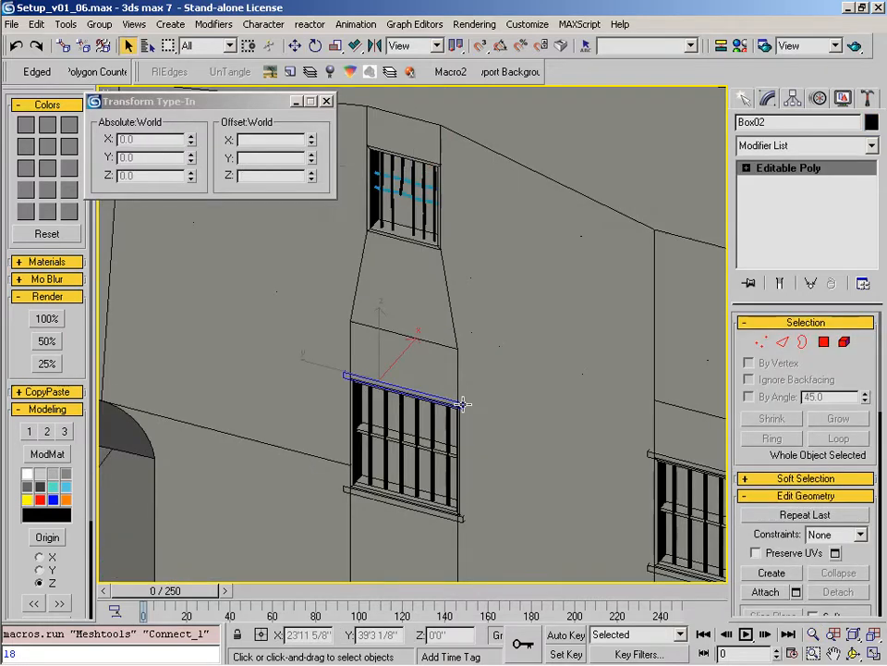
key("h")
left_click_drag(254, 248, 277, 293)
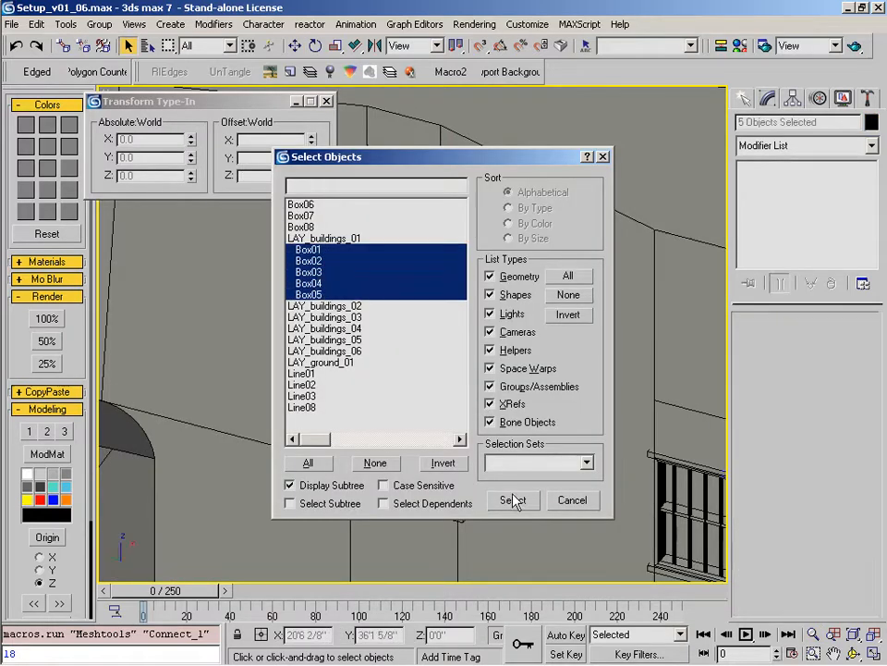
left_click(512, 499)
middle_click_drag(481, 369, 472, 392)
scroll(471, 392, "down", 3)
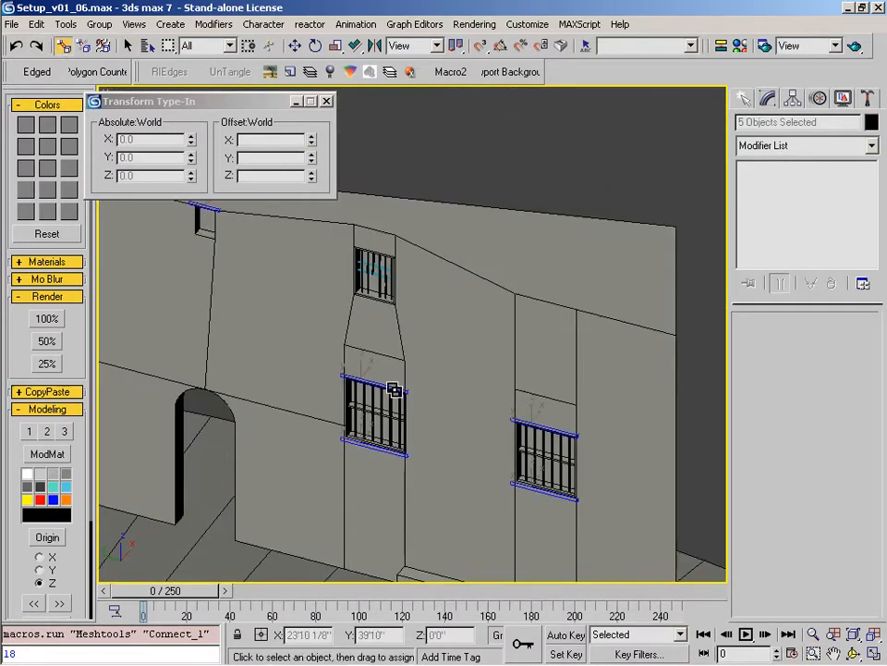
scroll(399, 180, "up", 4)
scroll(407, 310, "up", 4)
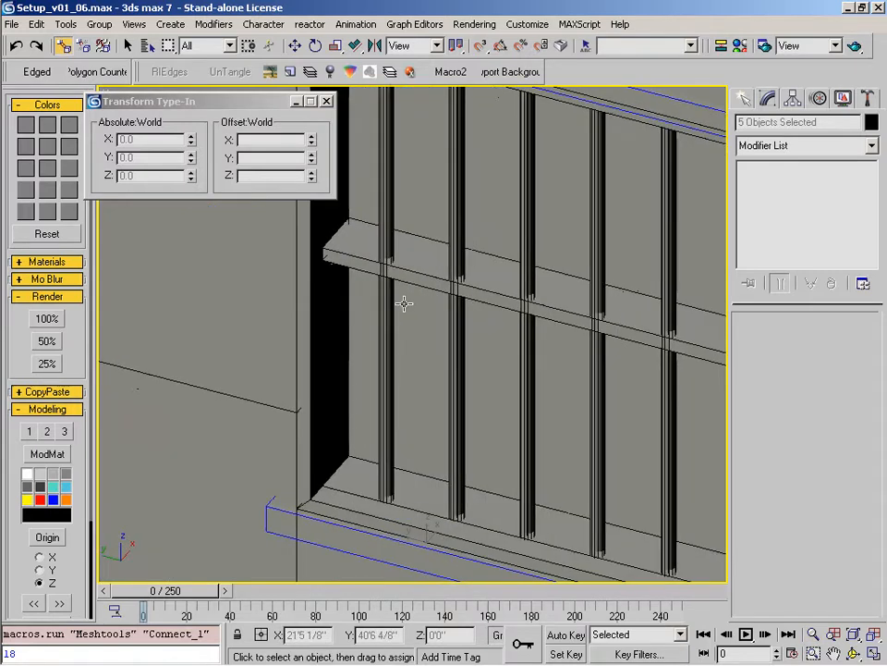
Step: Select the bars, frames and crossbars of all three grilled windows and link them to the building
left_click(404, 267)
left_click(387, 201, "ctrl")
scroll(370, 231, "down", 4)
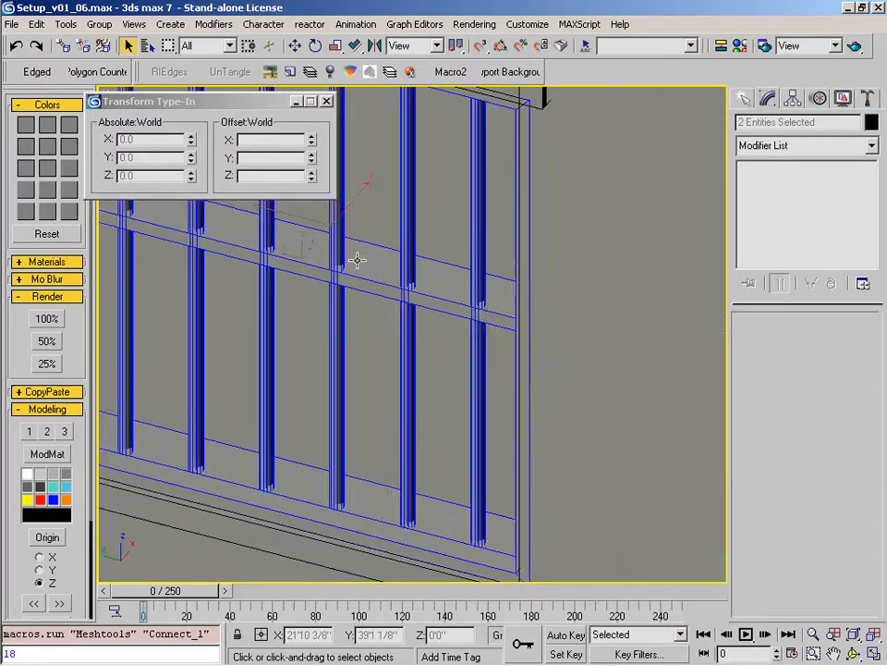
left_click(536, 339, "ctrl")
scroll(545, 253, "down", 3)
middle_click_drag(545, 253, 547, 478)
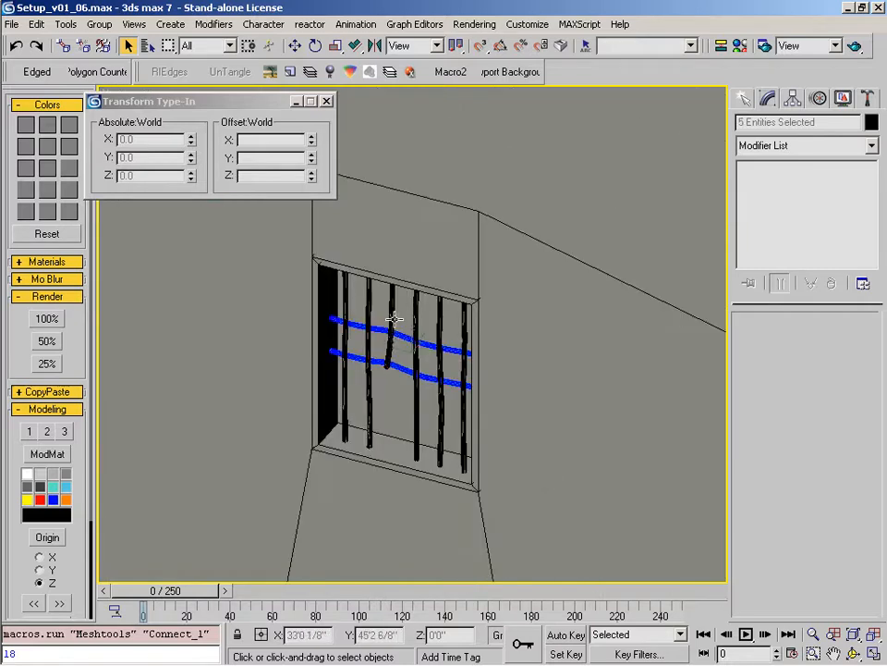
left_click(385, 281, "ctrl")
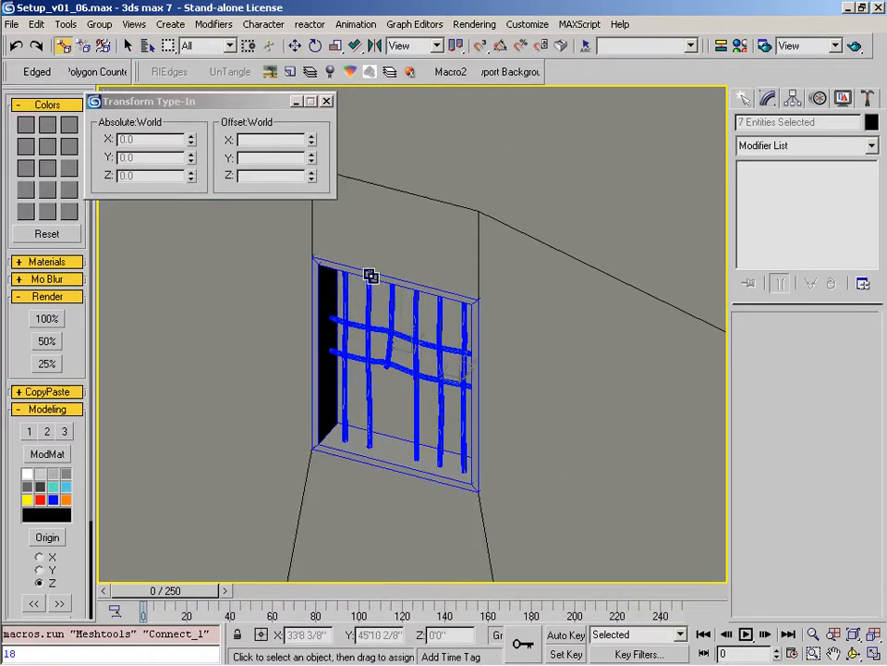
scroll(399, 205, "down", 5)
key("q")
Step: Copy the ledge above the small window across to the top of the upper grilled window in the left view
middle_click_drag(426, 359, 515, 394)
scroll(558, 262, "up", 4)
scroll(558, 262, "down", 3)
left_click(239, 270)
key("l")
key("z")
middle_click_drag(583, 299, 283, 337)
scroll(336, 299, "down", 3)
scroll(336, 299, "down", 5)
key("w")
middle_click_drag(473, 365, 404, 387)
mouse_move(292, 316)
left_mouse_down("shift")
mouse_move(404, 329)
mouse_move(580, 328)
left_mouse_up("shift")
left_click(387, 409)
Step: Snap the copied ledge onto the upper window frame, convert it to an editable poly and extend its end vertices past the frame's far side
mouse_move(524, 316)
middle_mouse_down("ctrl+alt")
mouse_move(540, 278)
mouse_move(543, 194)
middle_mouse_up("ctrl+alt")
key("s")
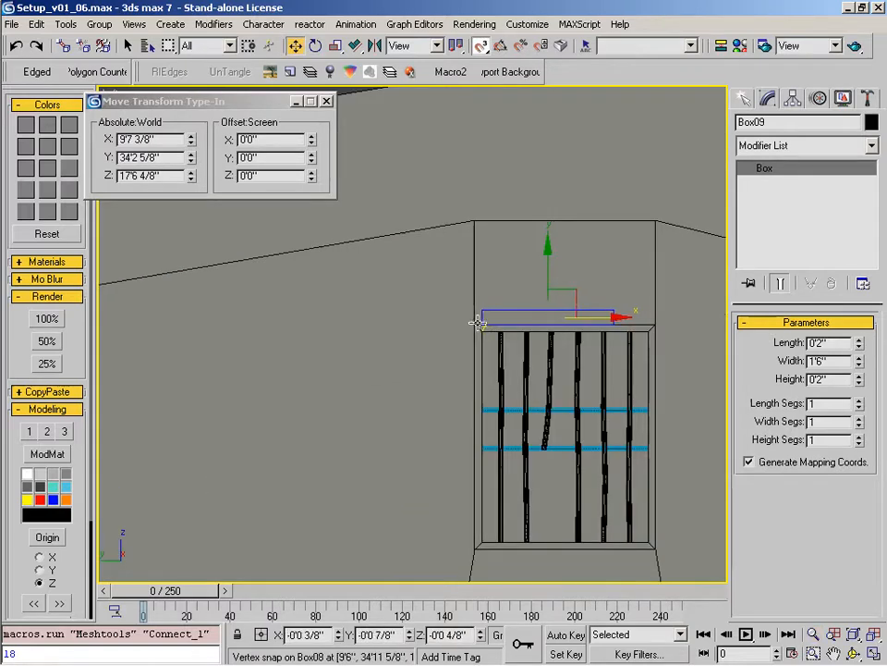
right_click(296, 47)
middle_click_drag(477, 353, 351, 375)
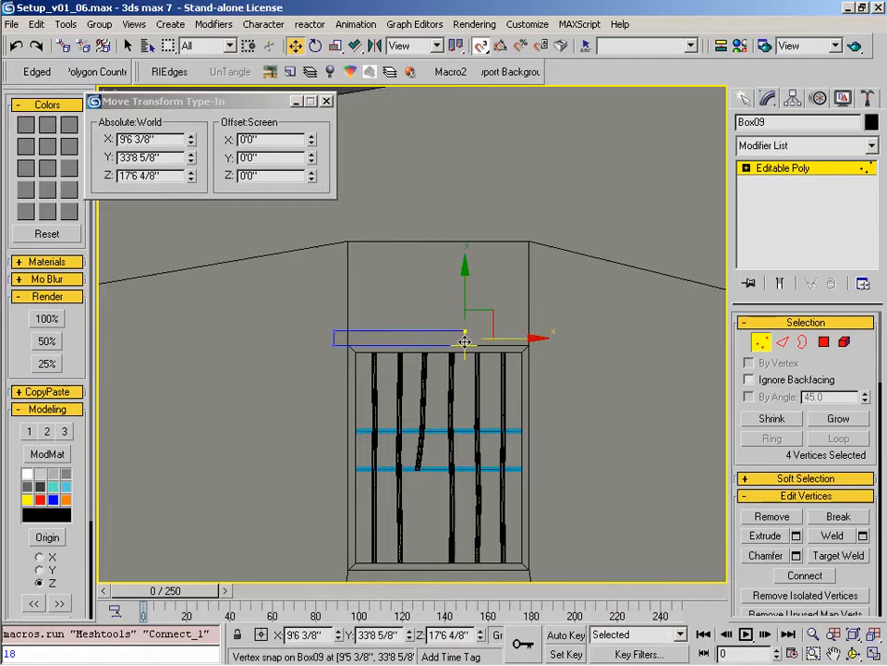
left_click_drag(464, 342, 529, 338)
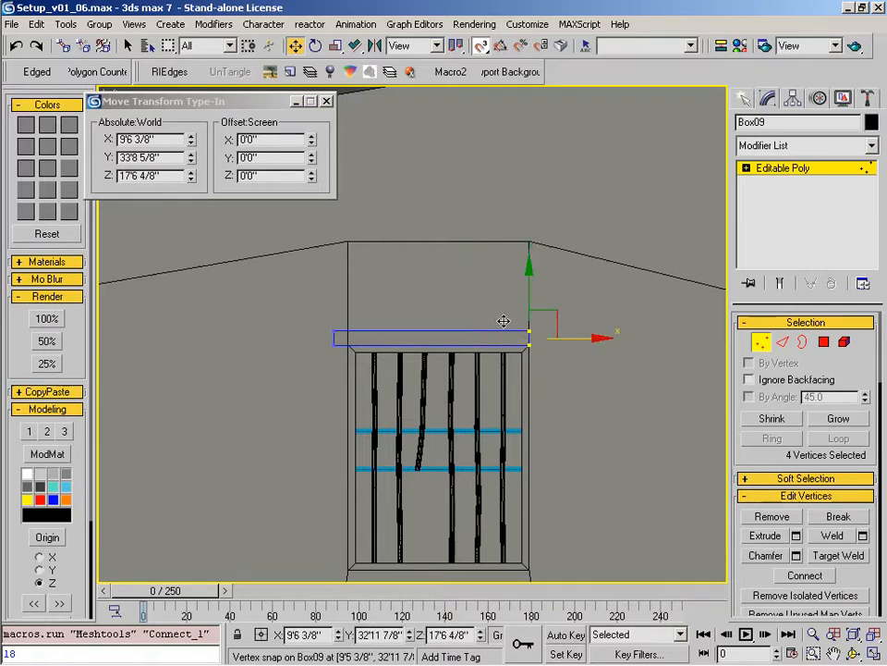
double_click(242, 139)
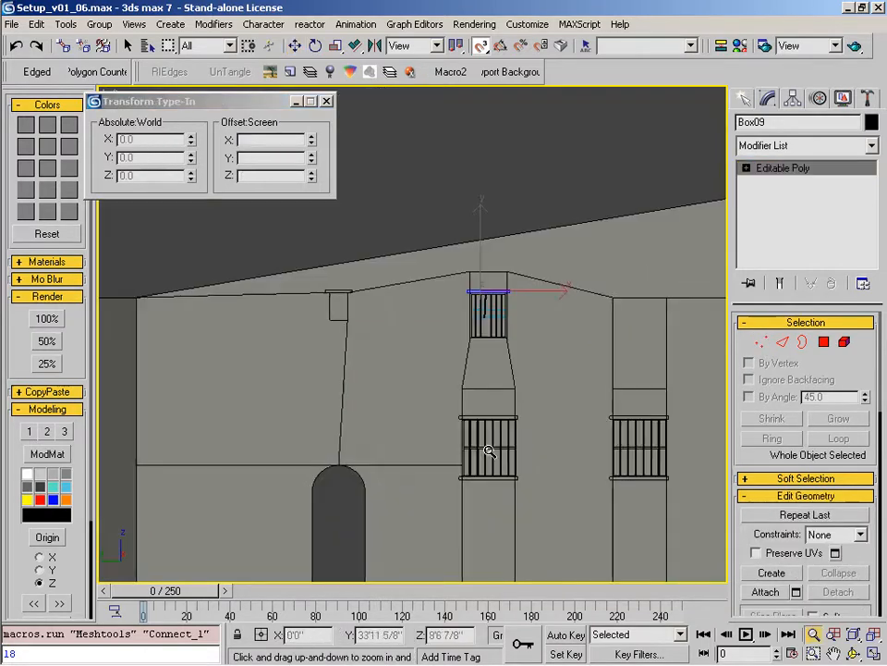
scroll(507, 422, "up", 3)
Step: Examine the upper windows in the reference photo and return to the scene
left_click(404, 657)
left_click_drag(525, 413, 509, 281)
left_click_drag(615, 549, 605, 374)
left_click_drag(695, 414, 490, 305)
key("alt+Tab")
Step: Copy the upper window's ledge straight down to the frame's lower edge at Z 14'10 6/8"
middle_click_drag(539, 396, 477, 265, "alt")
middle_click_drag(477, 335, 437, 445)
key("alt+z")
left_click_drag(437, 446, 474, 270)
key("w")
middle_click_drag(475, 270, 475, 341)
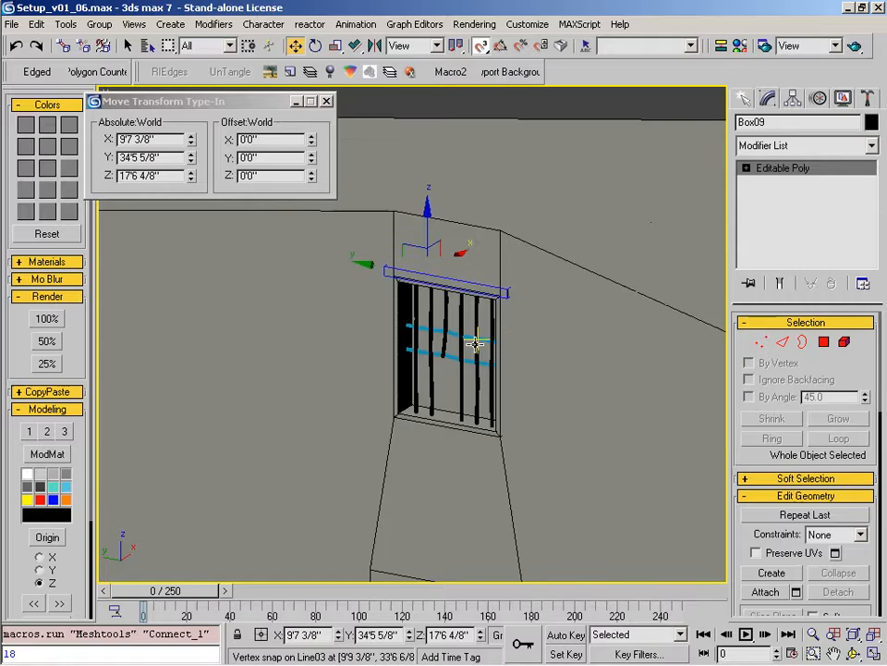
scroll(505, 368, "up", 8)
scroll(504, 317, "down", 6)
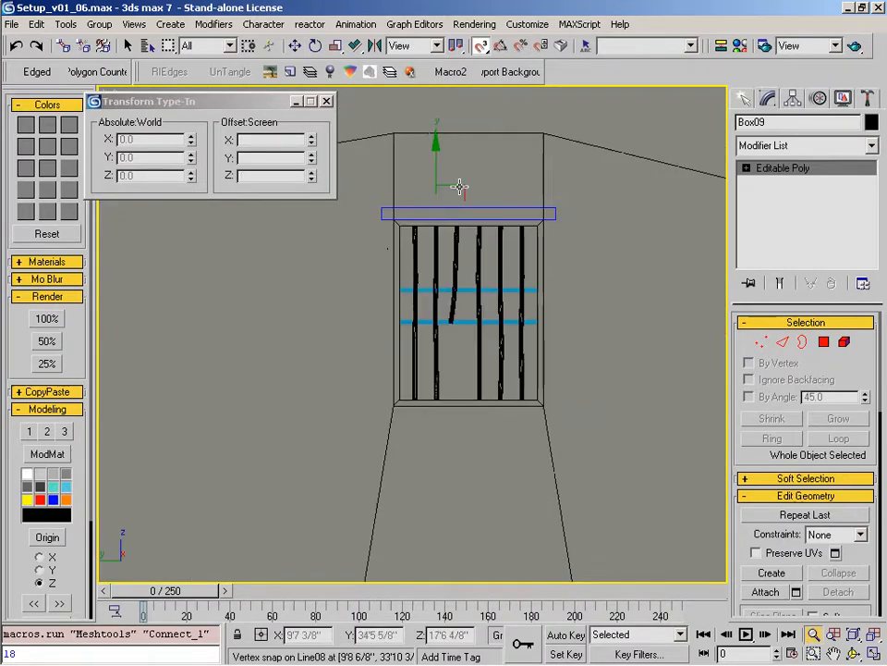
left_click_drag(438, 215, 444, 427, "shift")
key("Return")
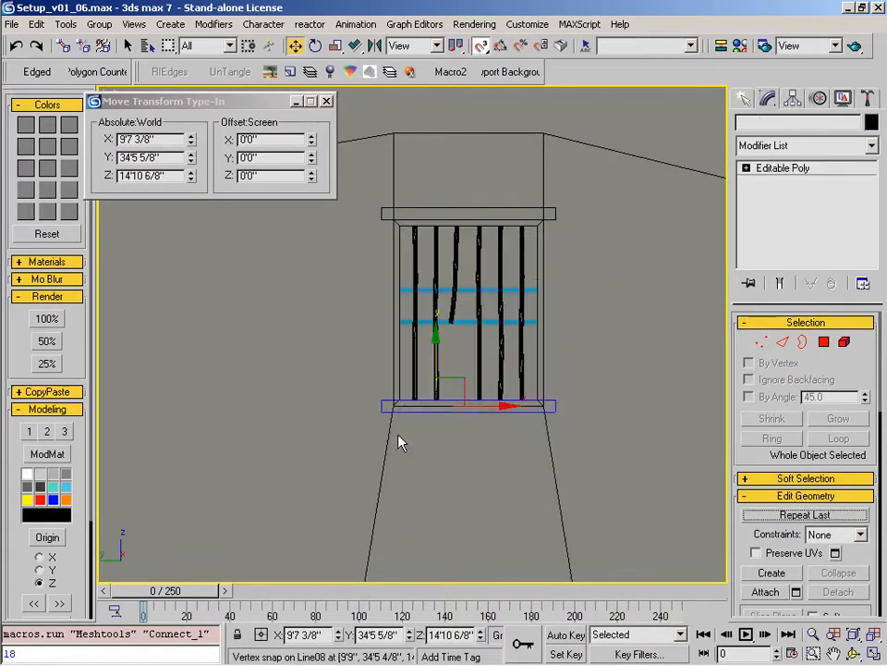
Step: Undo the stray building selection and snap the lower ledge down against the window frame's outer bottom edge
scroll(371, 336, "up", 5)
left_click(379, 356)
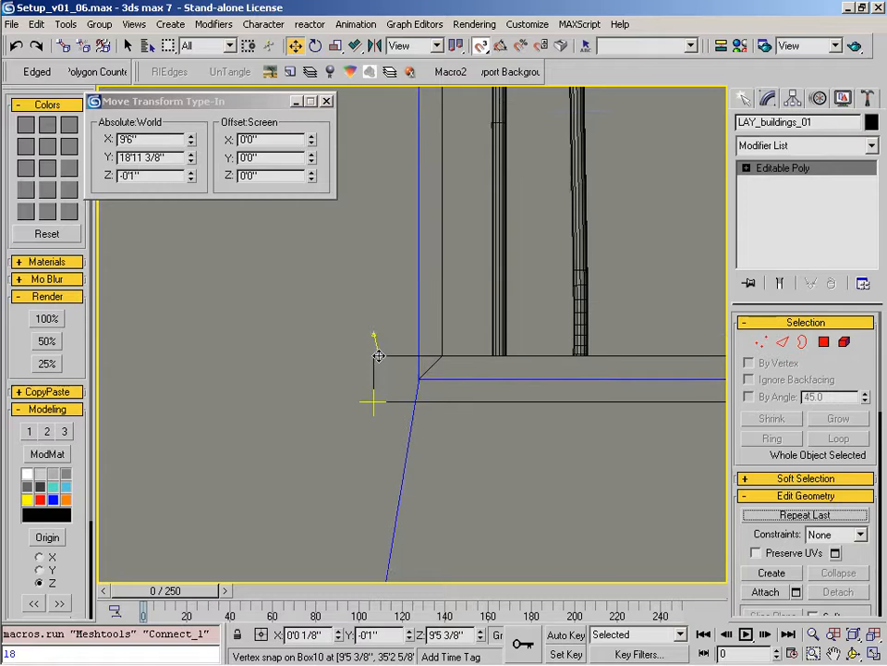
left_click(16, 46)
left_click_drag(375, 335, 418, 356)
scroll(418, 303, "down", 8)
middle_click_drag(418, 304, 435, 341, "alt")
scroll(429, 354, "down", 2)
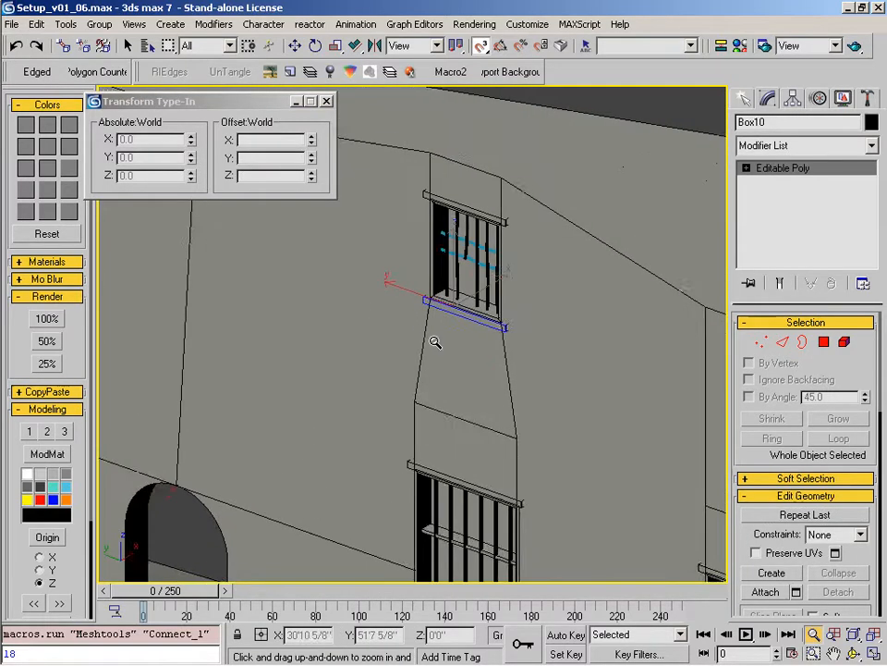
Step: Apply the modeling material to every object in the scene, then check the facade through the camera and clear the selection
scroll(463, 220, "up", 5)
key("ctrl+a")
left_click(67, 457)
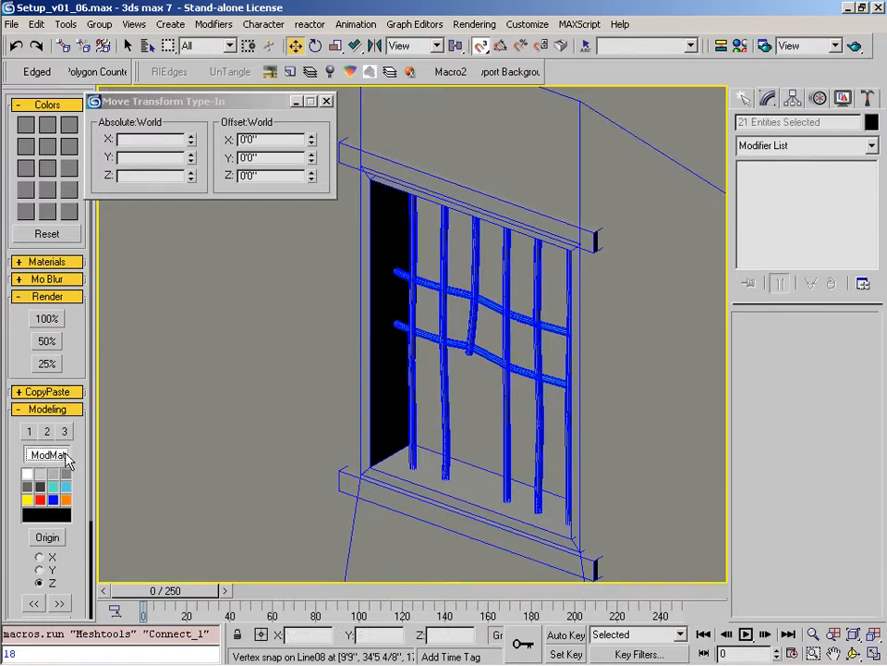
key("alt+z")
left_click_drag(356, 335, 347, 470)
left_click_drag(453, 169, 450, 259)
middle_click_drag(421, 416, 455, 398)
key("w")
key("c")
double_click(432, 269)
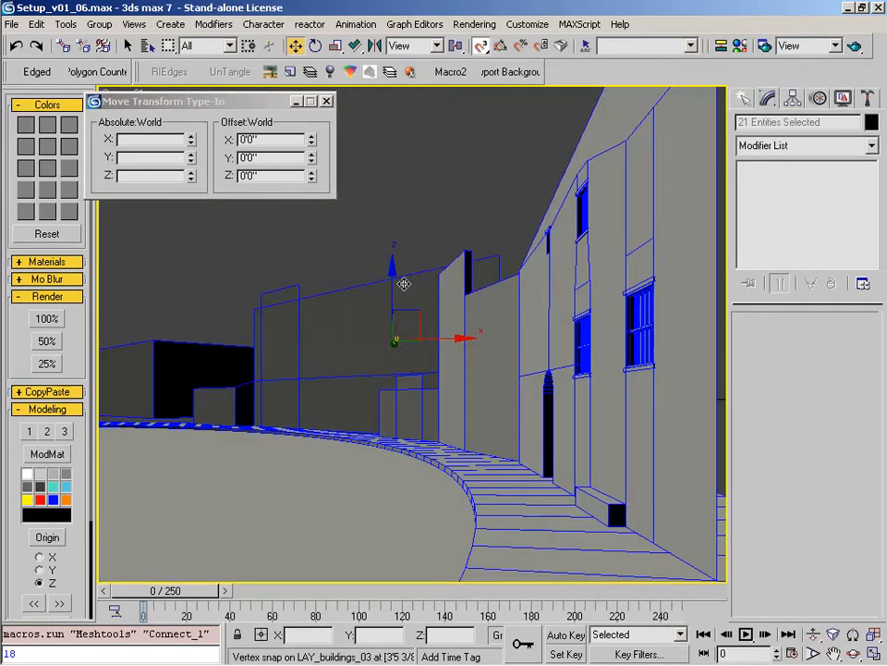
left_click(502, 193)
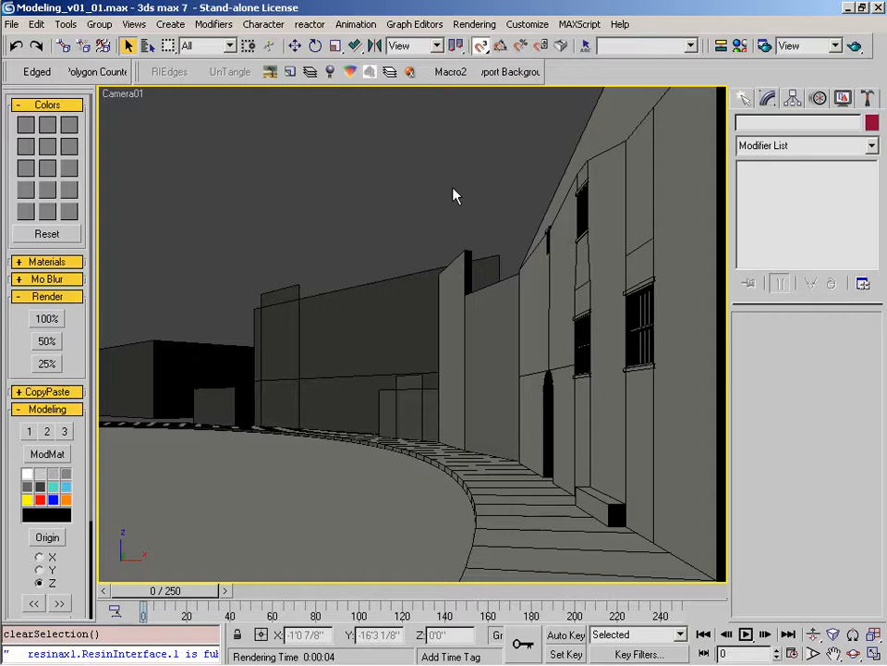
Step: Select the ground object, then switch to ACDSee and examine the stone walkway and its waterside edge in Practical_06.jpg
left_click(491, 510)
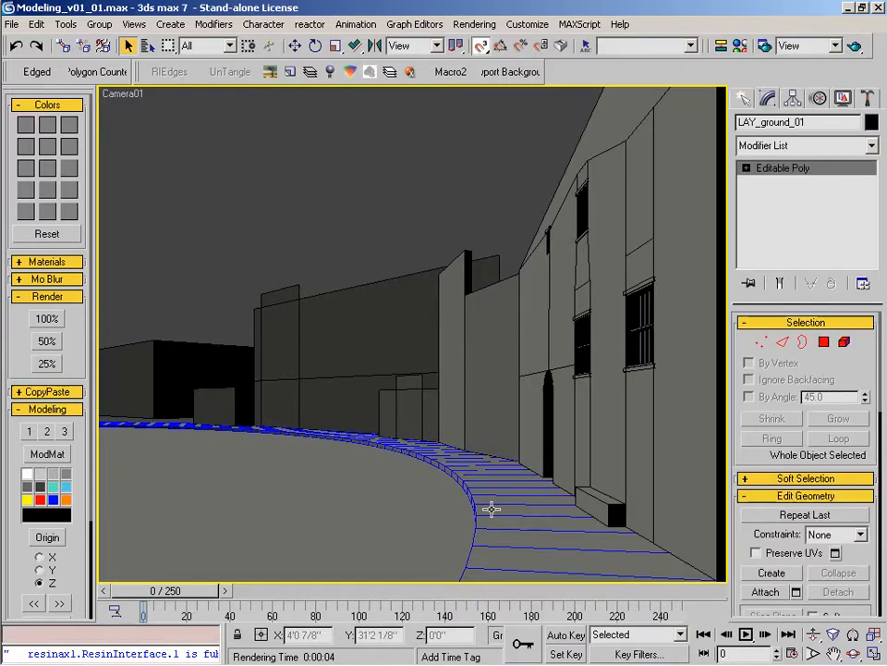
left_click(238, 654)
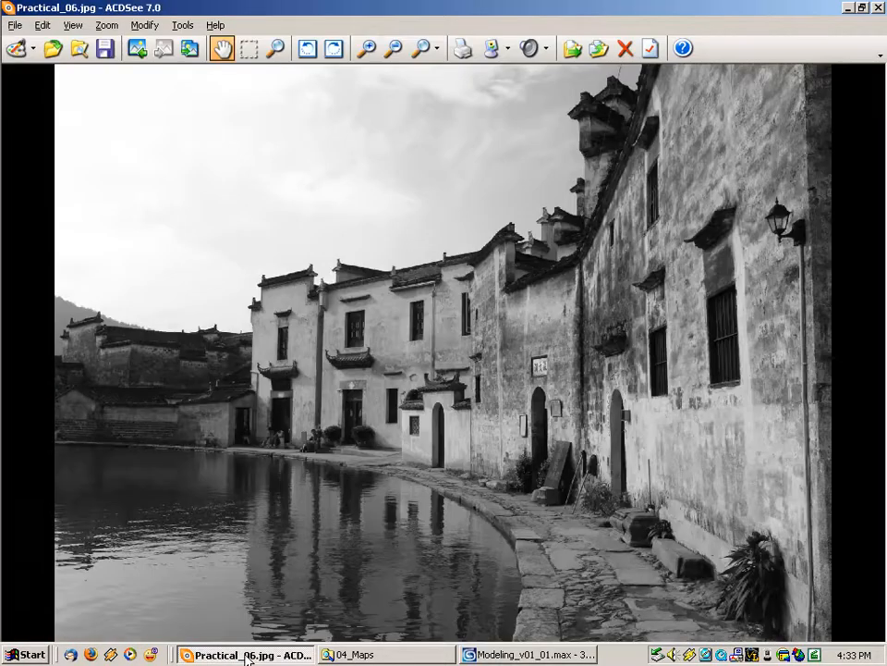
scroll(469, 426, "up", 3)
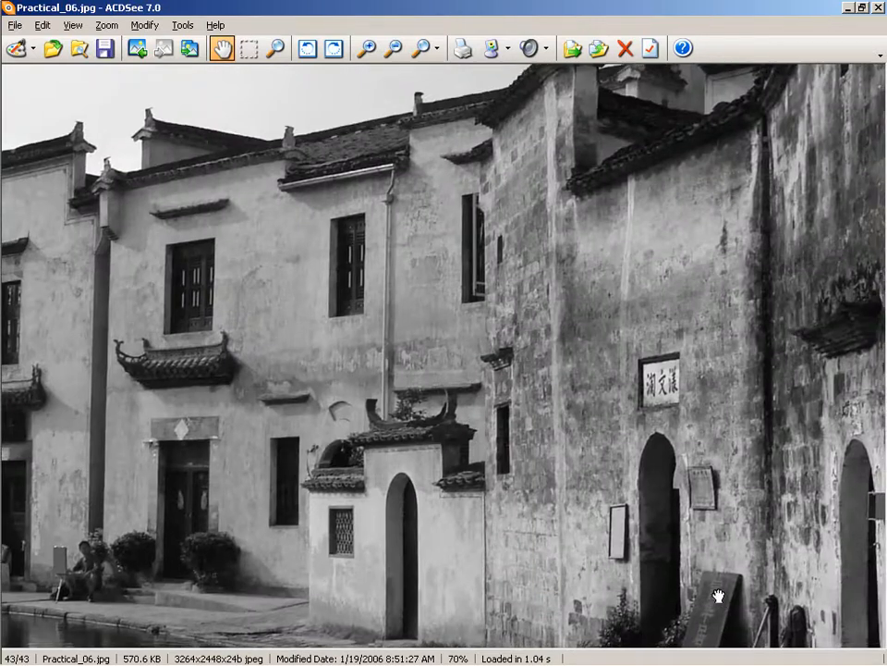
left_click_drag(719, 594, 583, 331)
left_click_drag(417, 372, 455, 365)
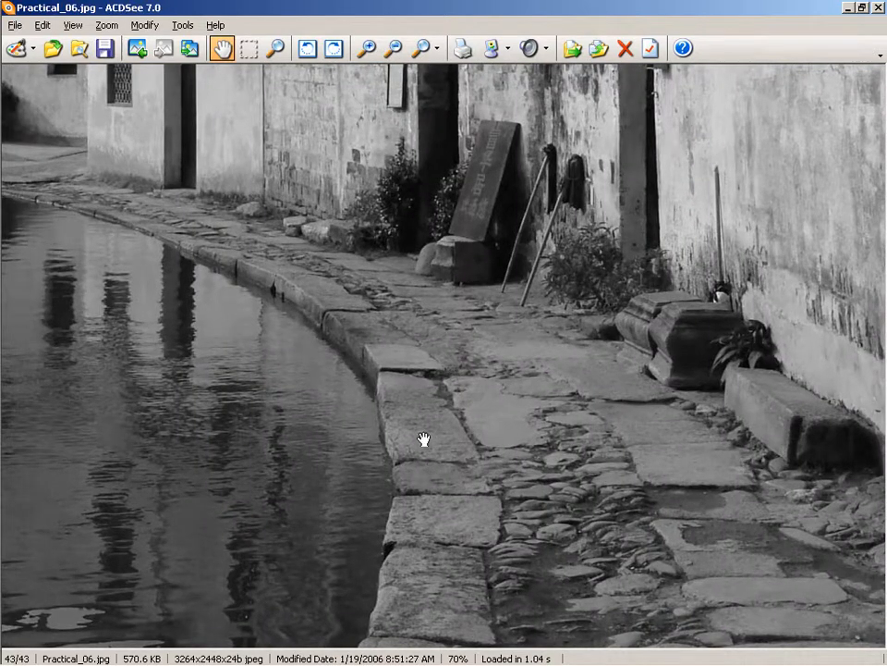
left_click_drag(420, 435, 473, 444)
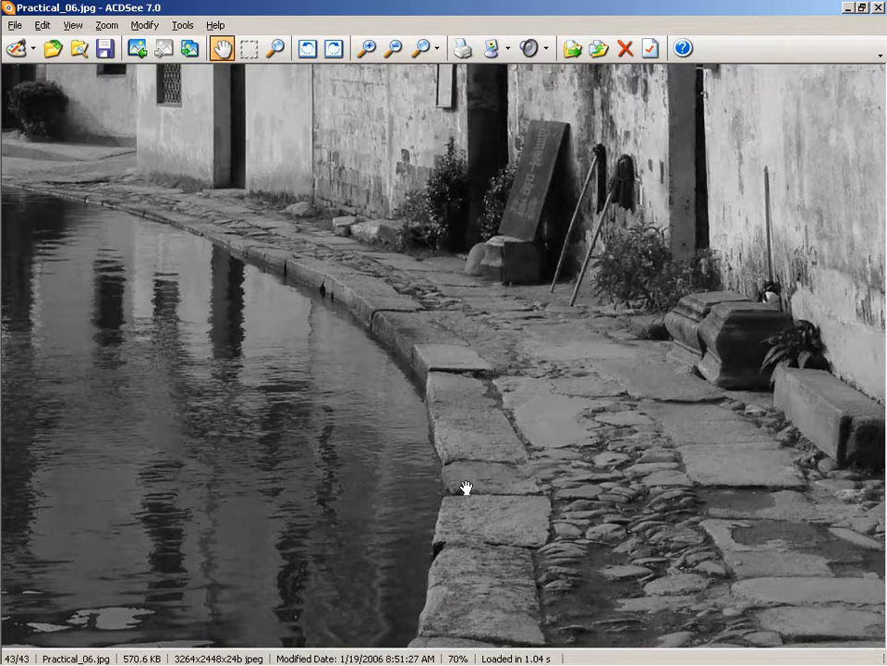
left_click_drag(533, 418, 416, 363)
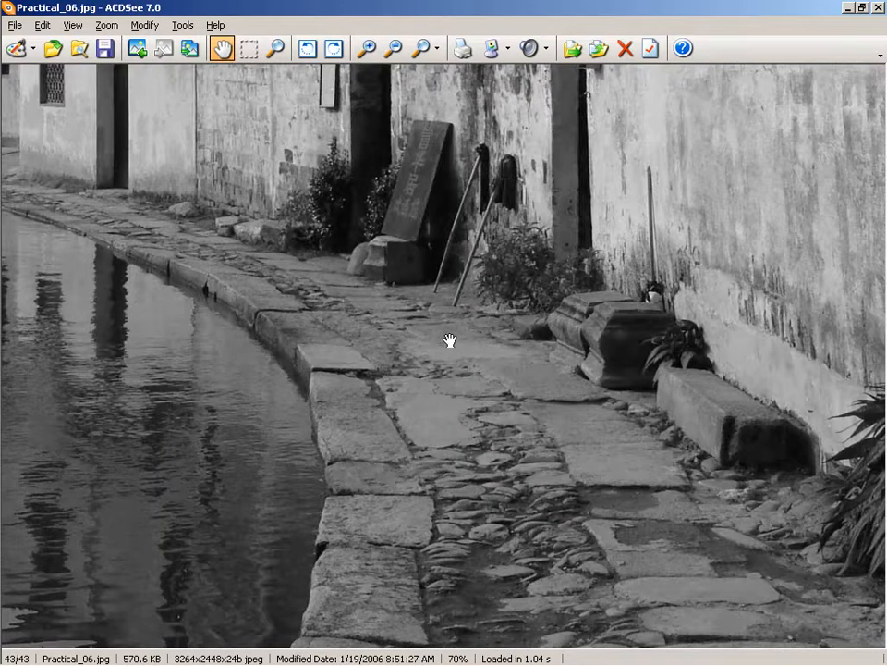
left_click_drag(667, 497, 586, 464)
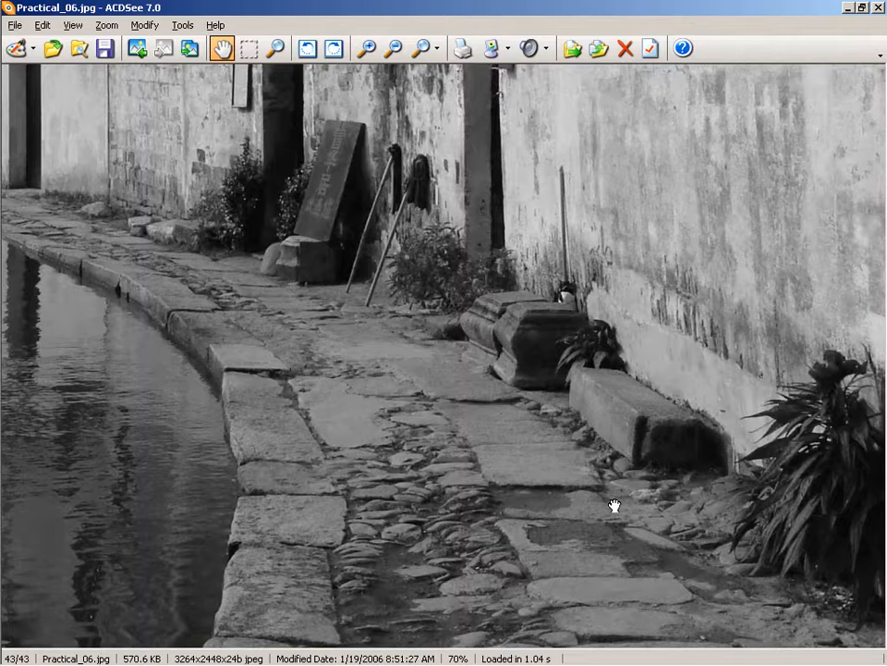
left_click_drag(614, 508, 488, 453)
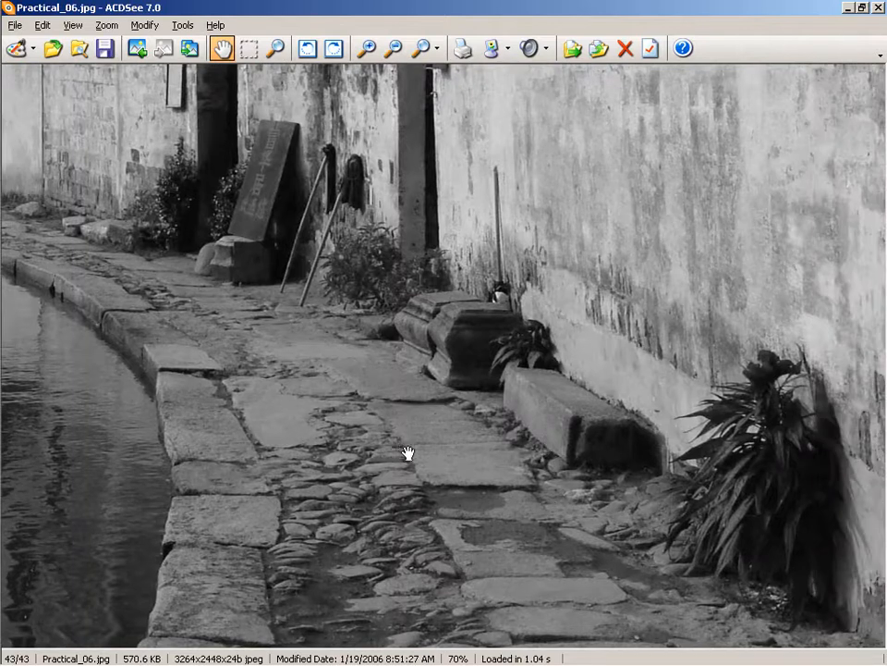
Step: Examine the curved waterside curb and the paving beside the buildings in Practical_06.jpg
left_click_drag(404, 446, 646, 574)
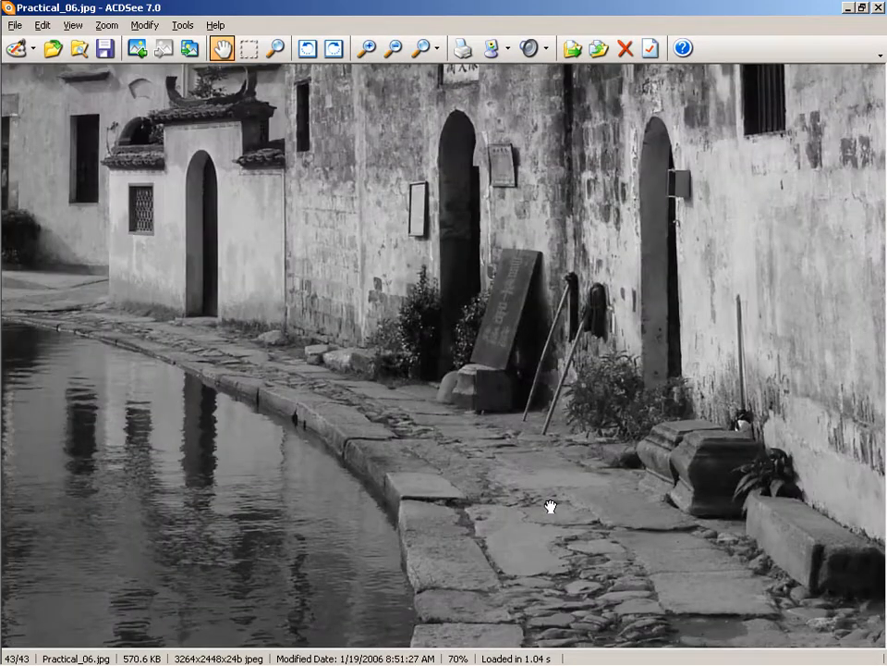
left_click_drag(550, 507, 638, 527)
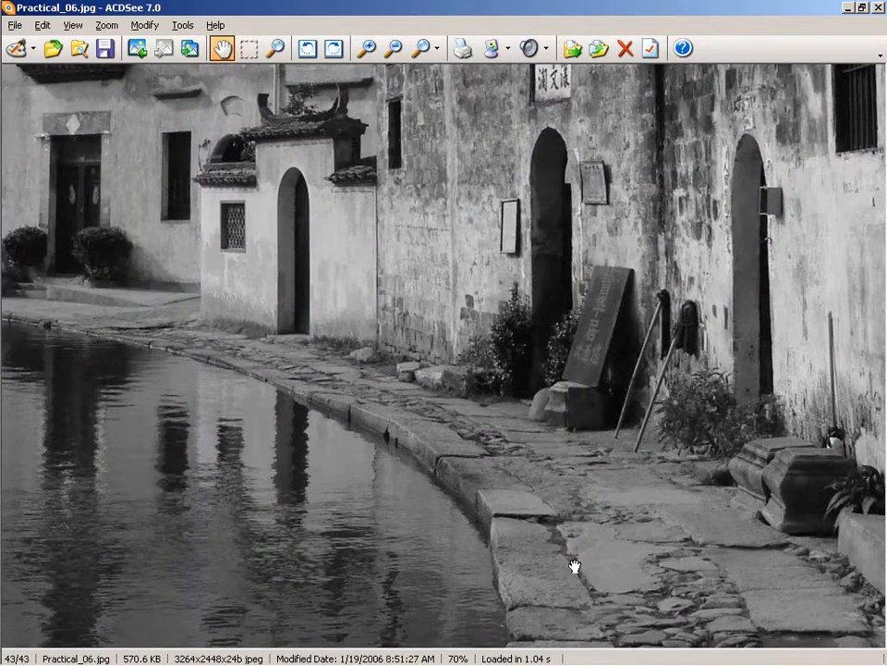
left_click_drag(575, 566, 570, 420)
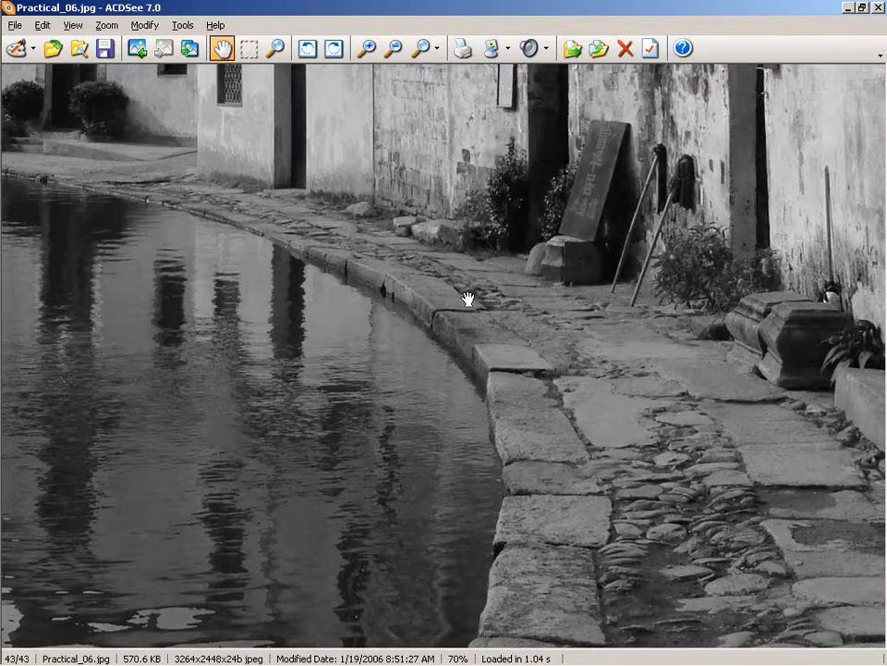
left_click_drag(545, 559, 501, 529)
Step: Switch to 3ds Max and inspect the ground ring beside the facade from the top view
mouse_move(395, 662)
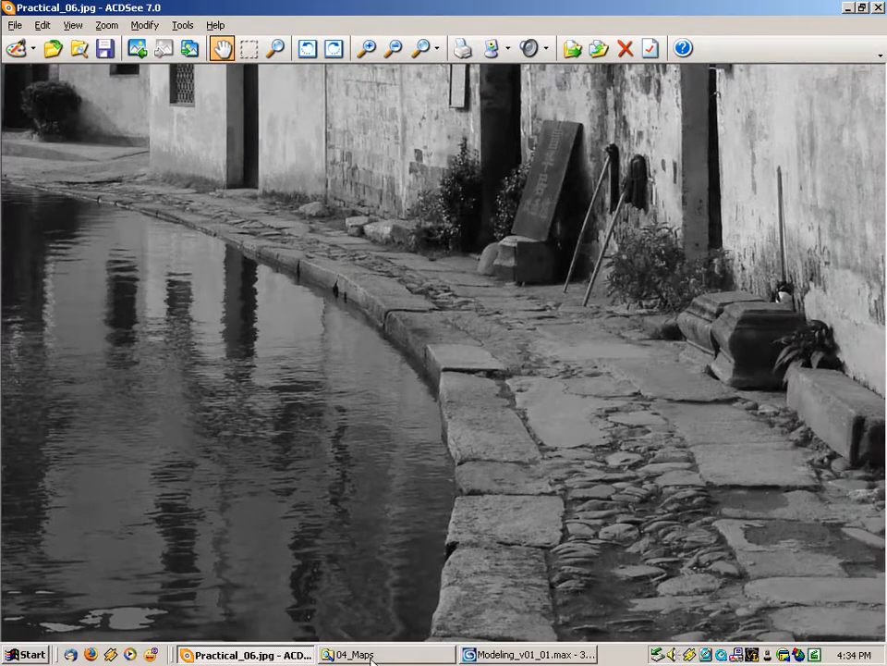
left_click(482, 656)
key("t")
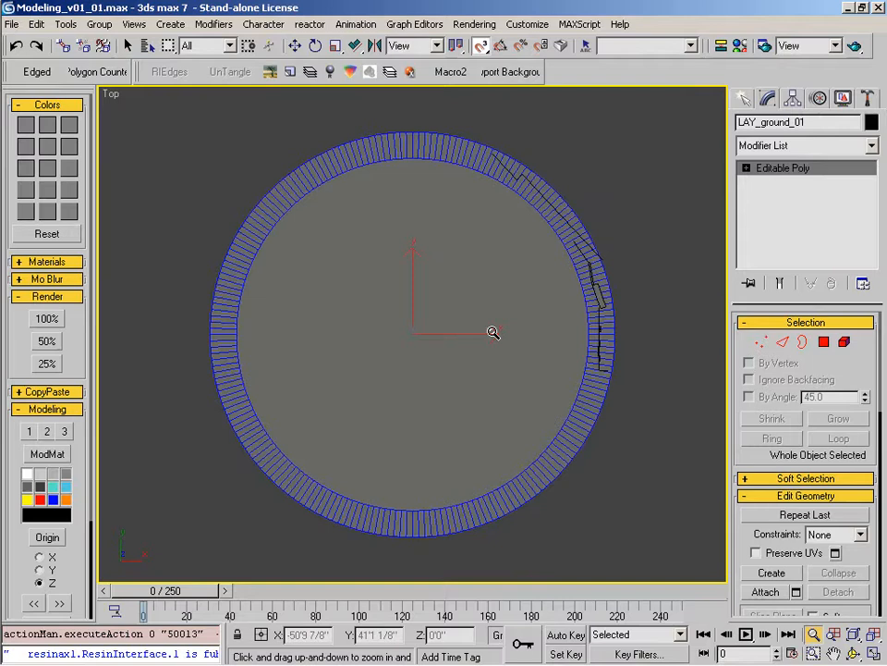
middle_click_drag(635, 367, 462, 390)
middle_click_drag(554, 357, 562, 275, "ctrl+alt")
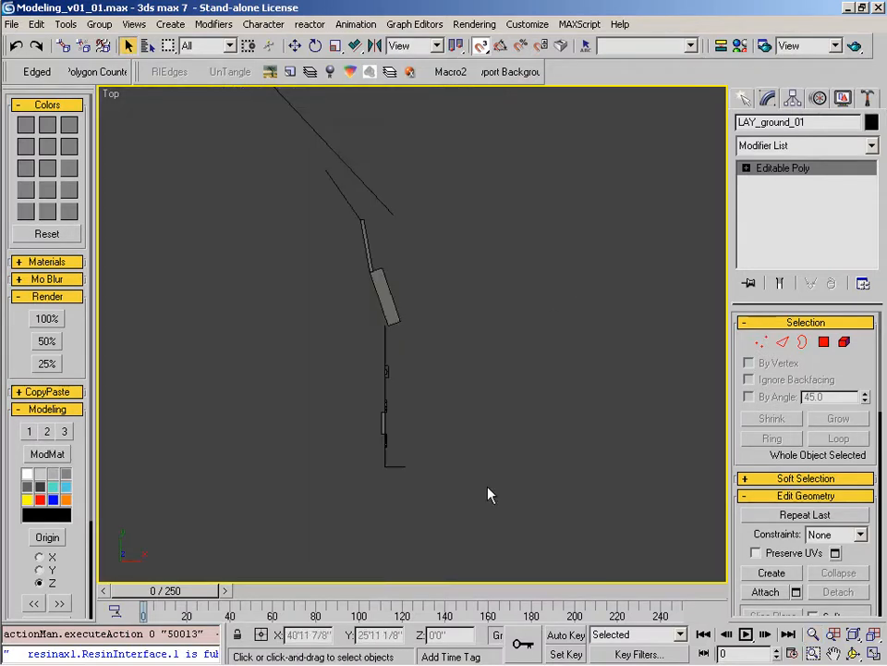
Step: Switch to ACDSee and examine the proportions of the curb stones along the water in Practical_06.jpg
mouse_move(418, 663)
left_click(308, 656)
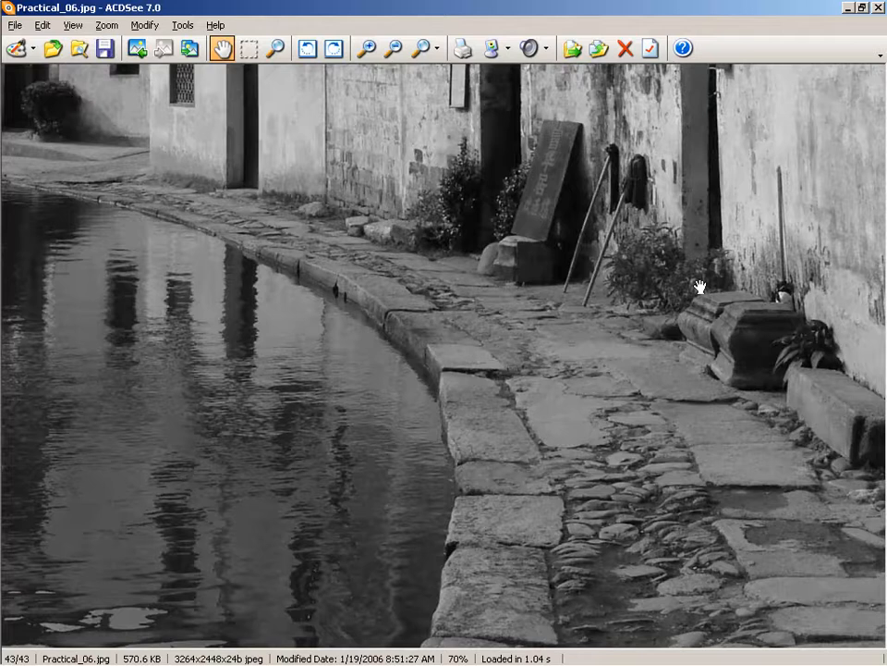
left_click_drag(672, 349, 599, 380)
left_click_drag(600, 459, 587, 441)
mouse_move(588, 658)
Step: Switch to 3ds Max, start a Box primitive and frame an empty area outside the ground ring in top view
left_click(527, 655)
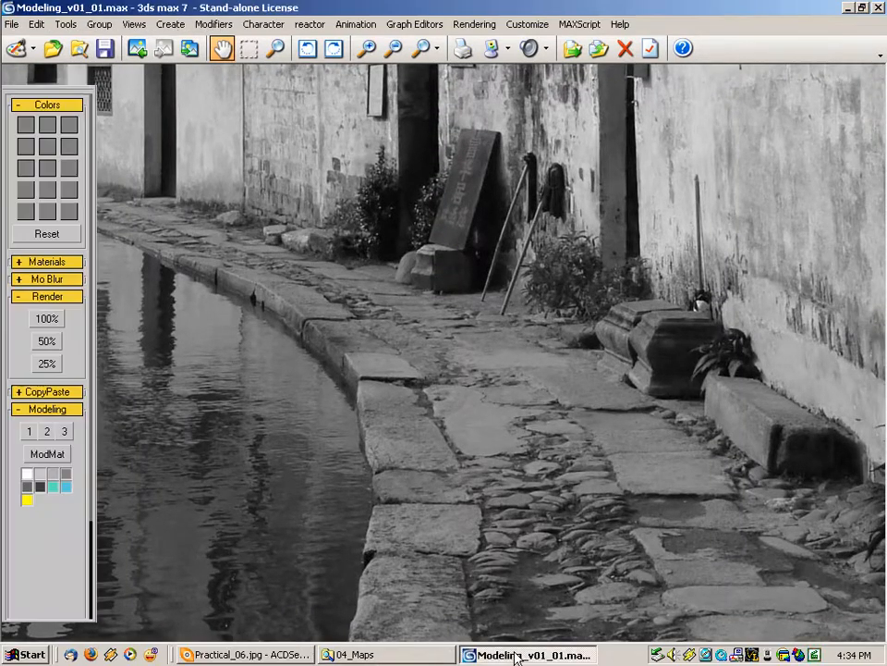
middle_click_drag(477, 379, 490, 427)
left_click(744, 99)
left_click(770, 211)
middle_click_drag(521, 506, 459, 371)
key("alt+z")
left_click_drag(446, 425, 431, 373)
right_click(433, 372)
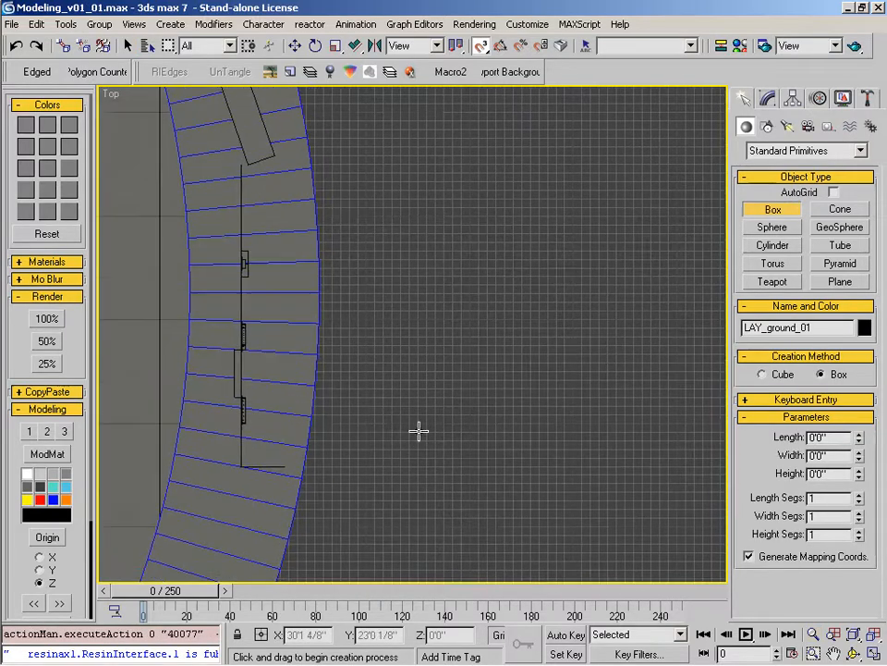
key("alt+z")
left_click_drag(418, 431, 454, 254)
right_click(454, 254)
key("alt+z")
left_click_drag(404, 406, 421, 366)
right_click(421, 366)
Step: Enable grid point snapping and draw a box about 1'11" long, 1'0" wide and 8" high beside the ground ring
key("s")
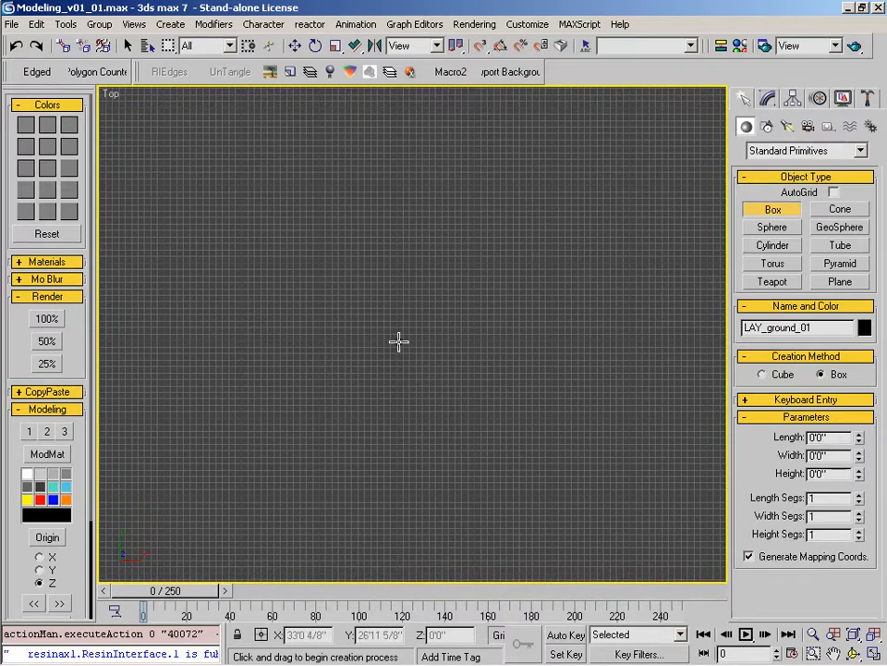
right_click(422, 365)
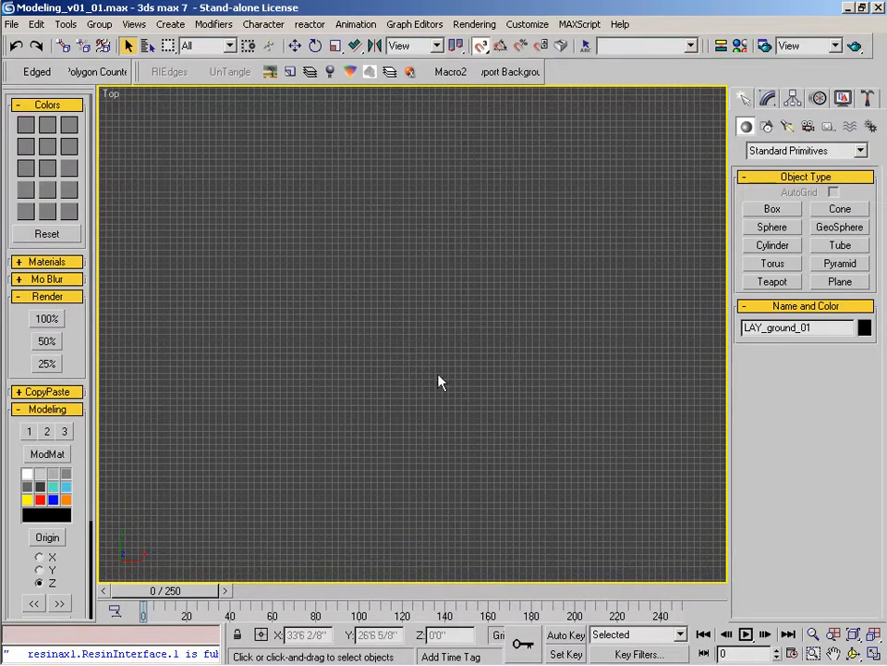
right_click(436, 370, "shift")
left_click(465, 386)
left_click(773, 209)
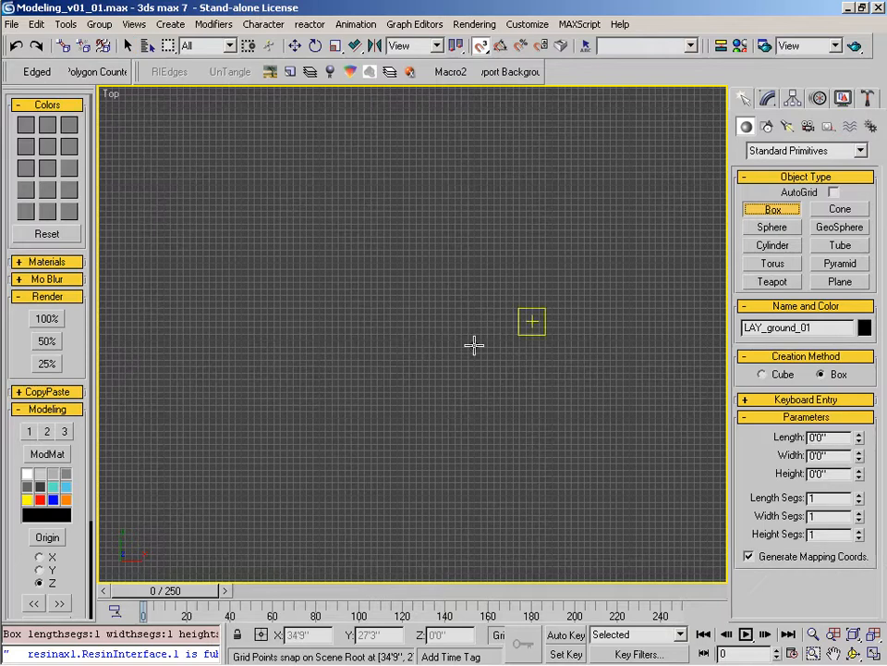
left_click_drag(397, 340, 475, 488)
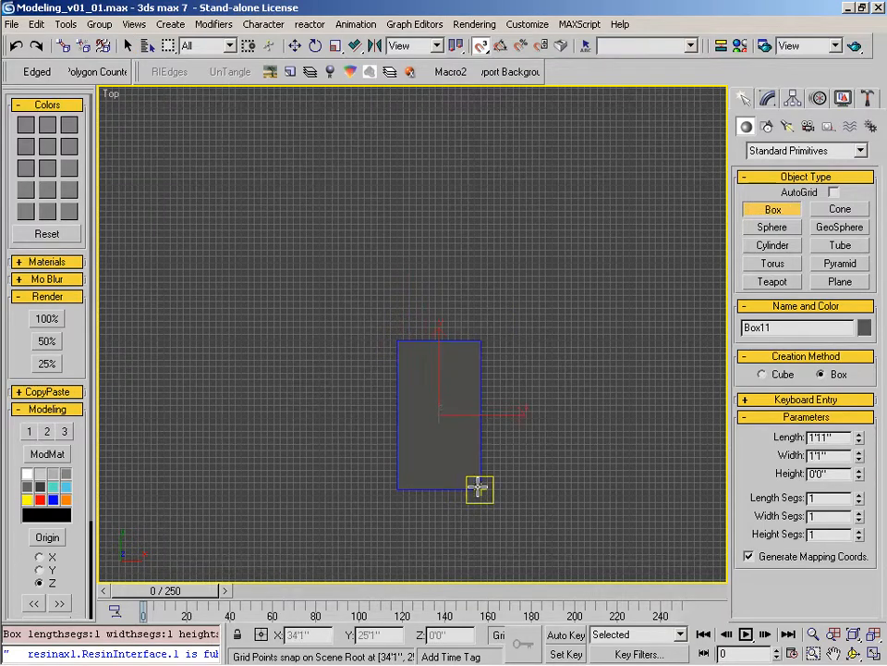
left_click(481, 433)
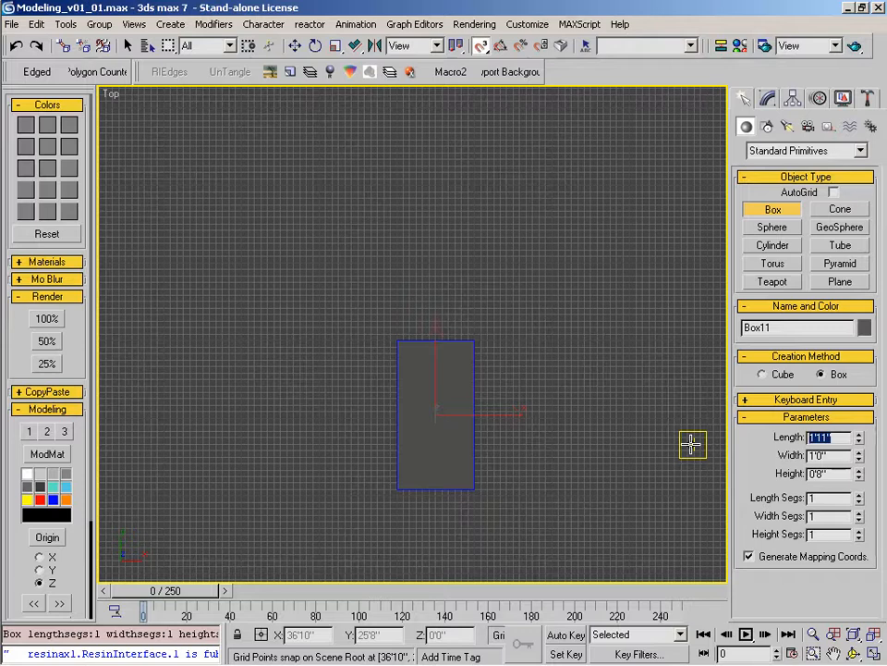
Step: Set the box's length to 2'6" and its width to 1'6"
type("2.5")
key("Return")
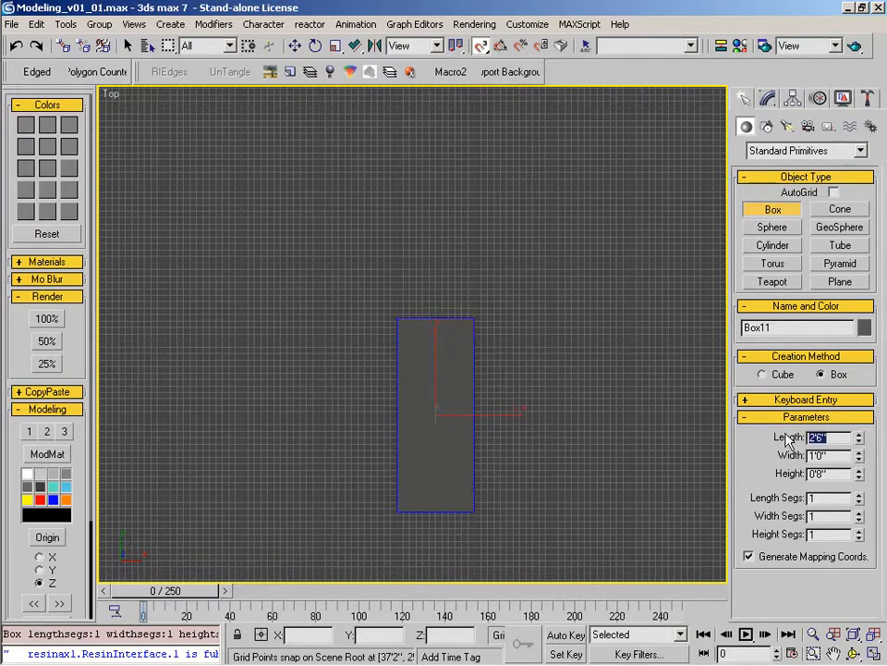
left_click_drag(859, 457, 861, 417)
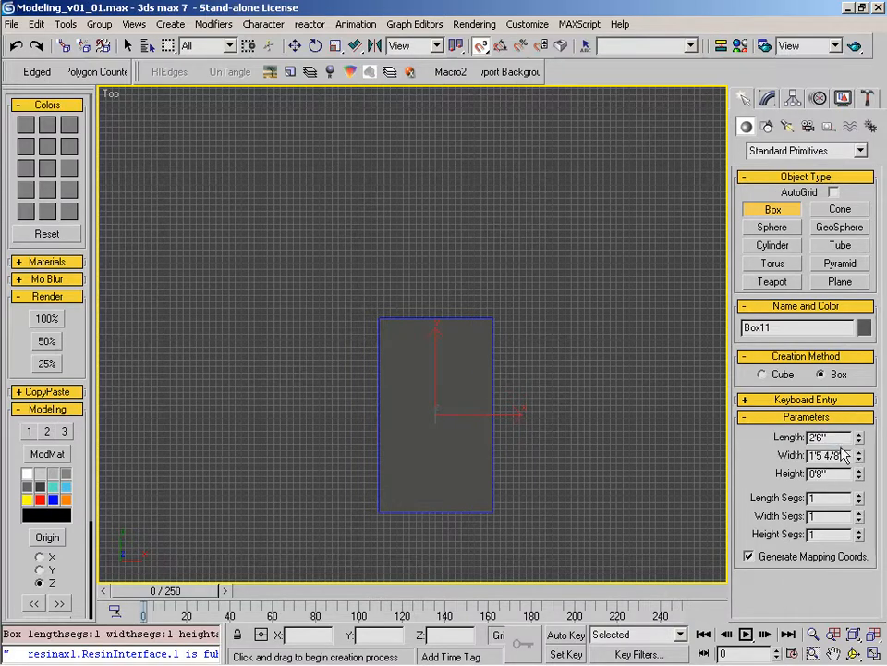
left_click_drag(846, 457, 810, 457)
type("1")
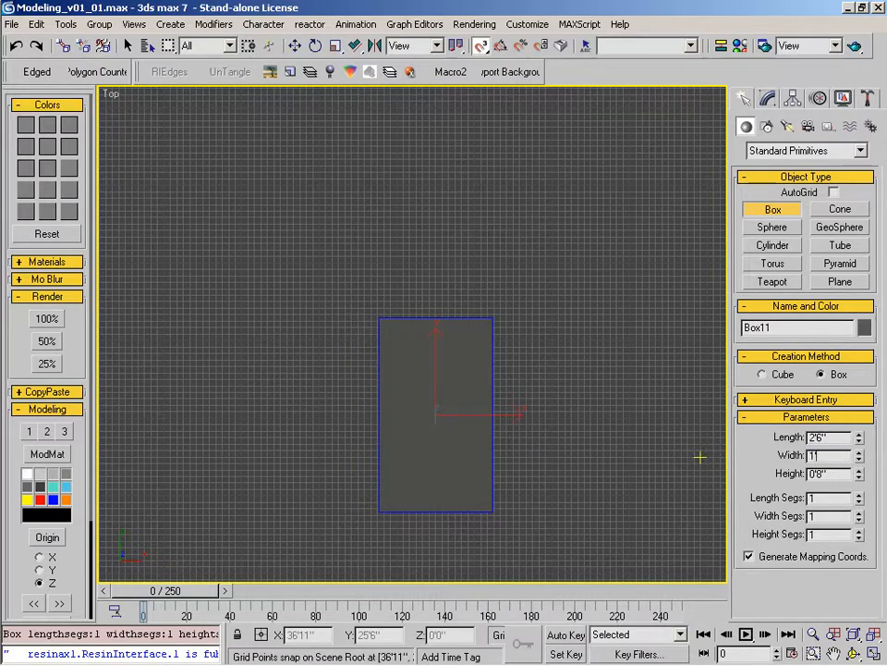
type("'6")
key("Return")
key("Tab")
middle_click_drag(468, 469, 488, 441)
Step: Switch to ACDSee and compare the height of the nearest curb stones in Practical_06.jpg
mouse_move(446, 655)
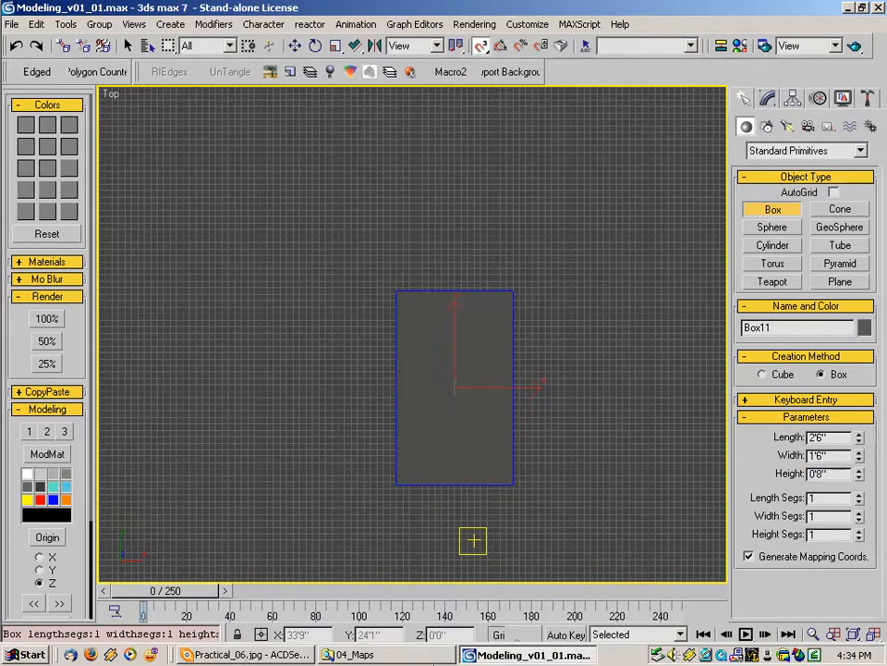
left_click(246, 656)
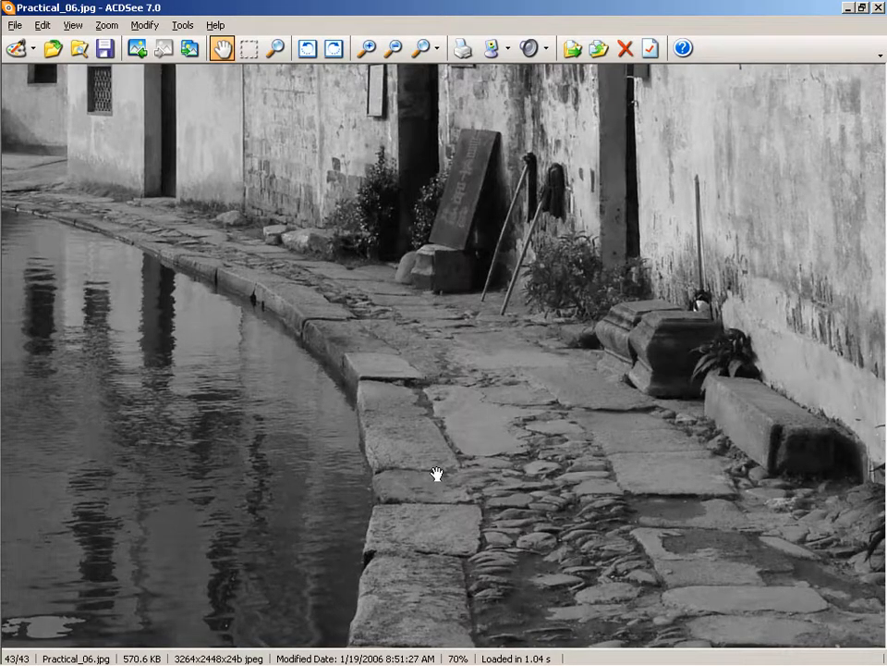
left_click_drag(477, 513, 494, 412)
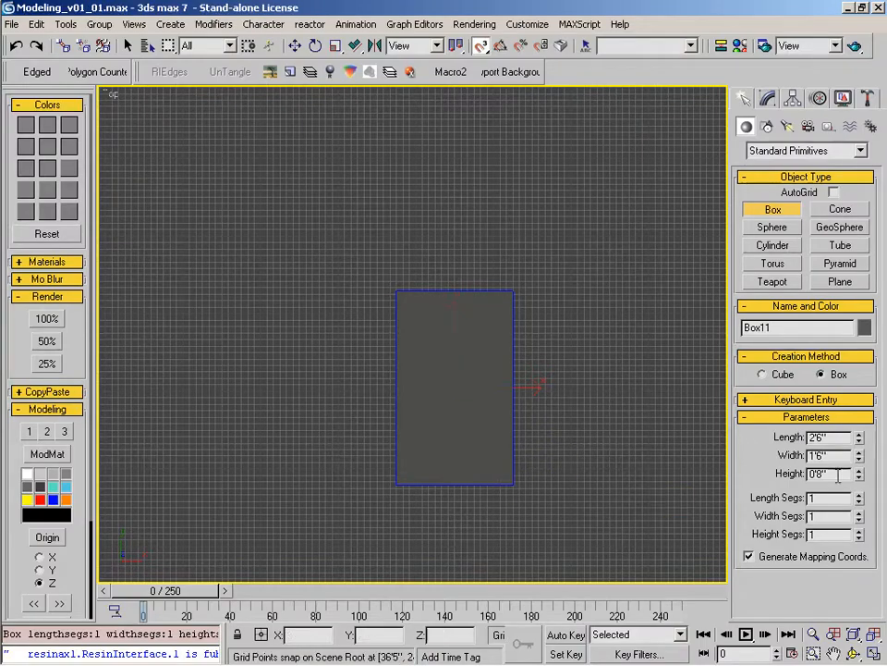
Step: Return to 3ds Max, set the box's height to 1'6" and check its proportions in a 3D view
type("1")
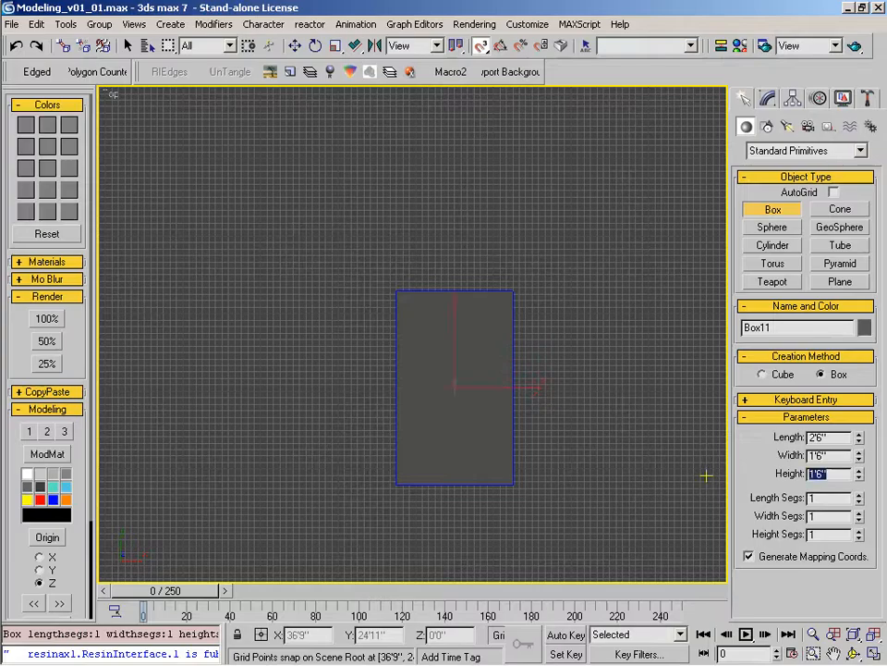
middle_click_drag(434, 486, 468, 419, "alt")
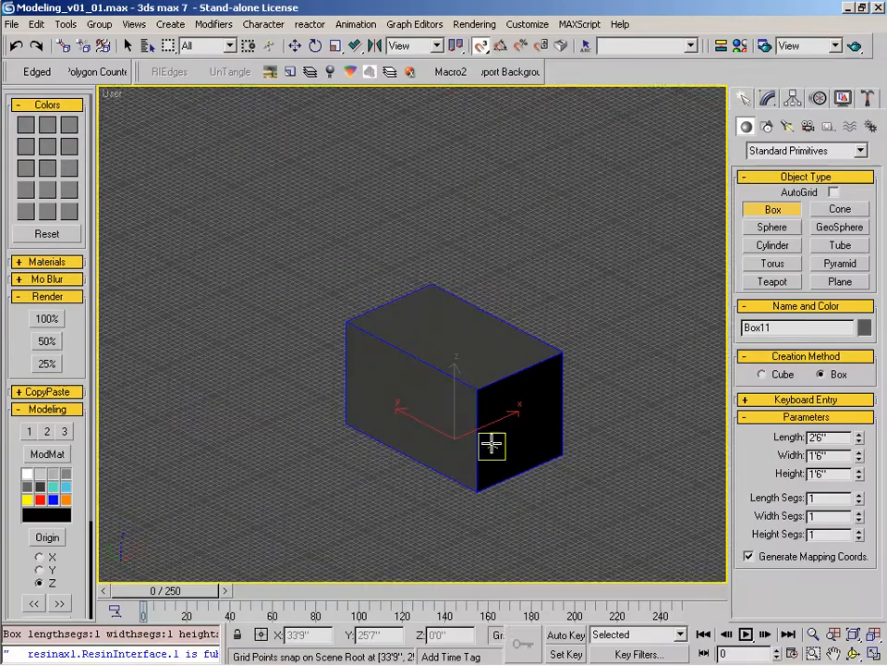
middle_click_drag(491, 440, 497, 396, "alt")
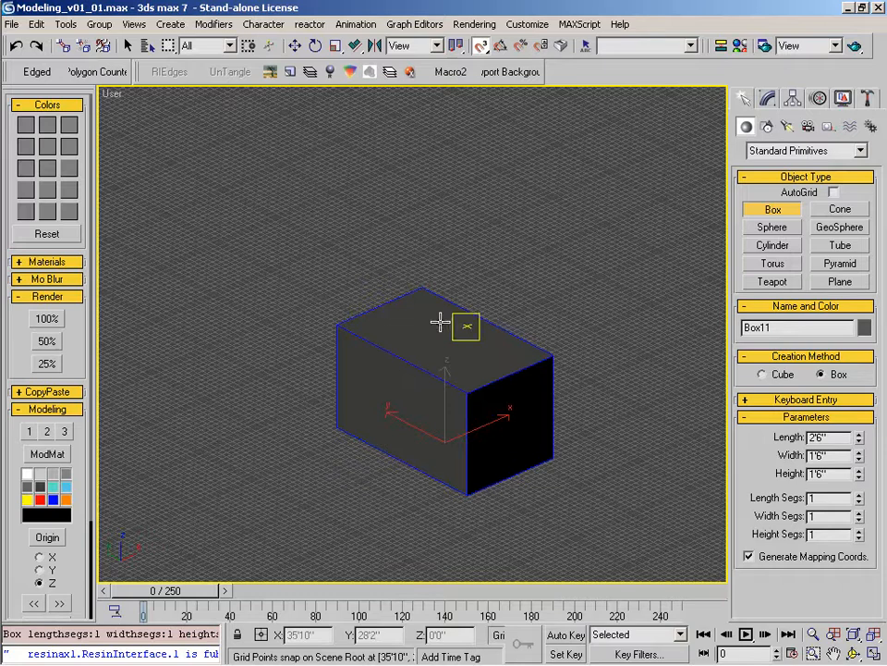
middle_click_drag(545, 453, 467, 454, "alt")
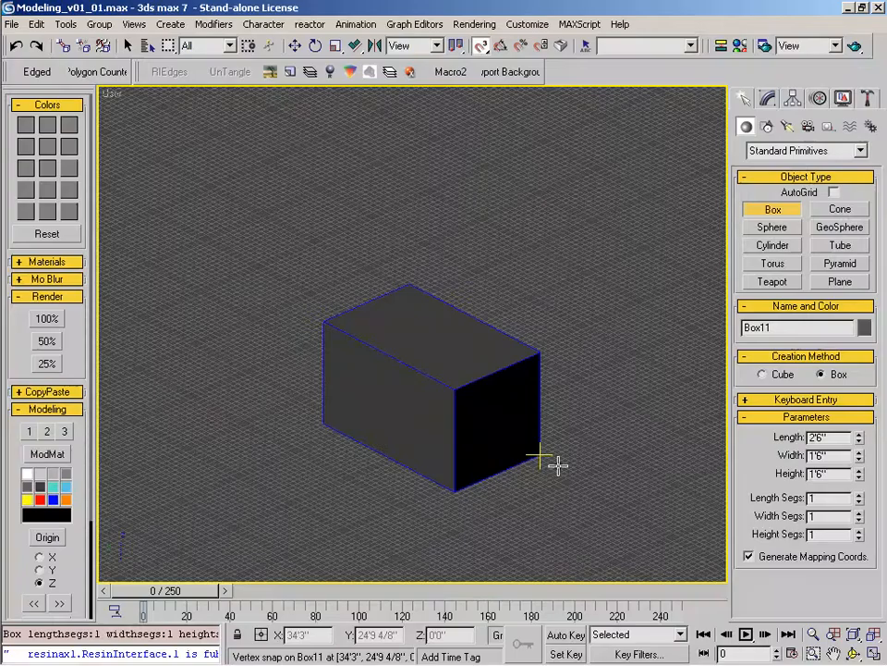
middle_click_drag(555, 465, 481, 456, "alt")
Step: Convert the box to an editable poly, add edge loops close to both end faces and connect a horizontal loop around mid-height
scroll(401, 424, "up", 2)
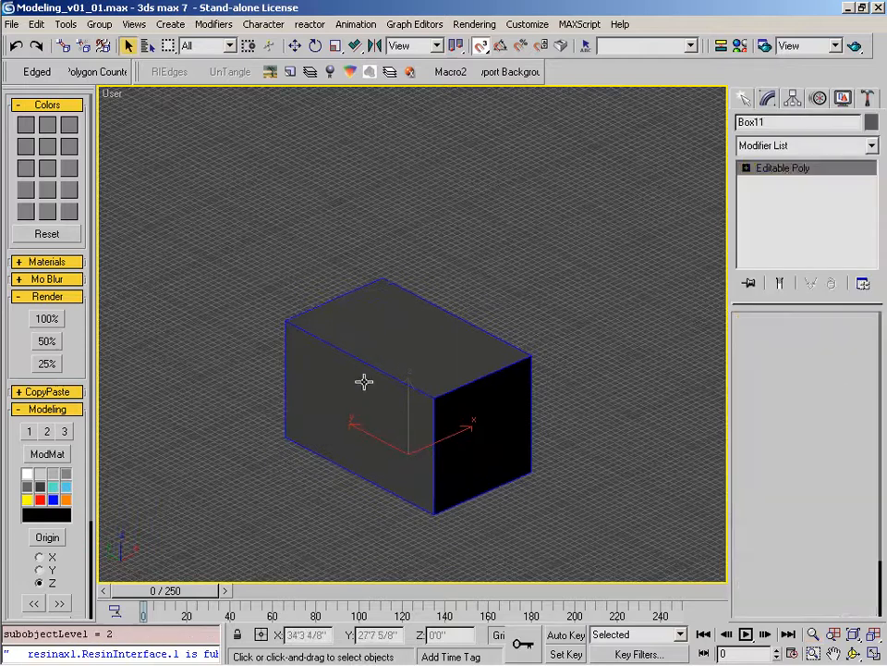
left_click(369, 362)
key("ctrl+shift+c")
key("alt+z")
left_click_drag(383, 366, 506, 413)
key("ctrl+shift+c")
left_click(508, 418)
key("ctrl+shift+c")
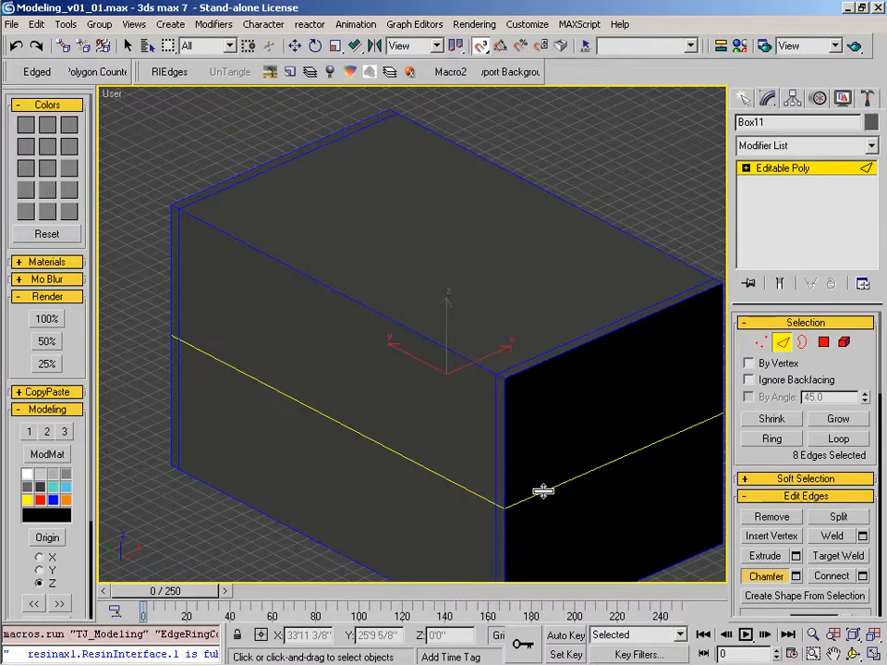
Step: Connect a lengthwise loop over the top and chamfer both middle loops outward until they lie close to the box's edges
left_click(549, 356, "ctrl")
left_click(571, 377)
left_click(568, 350)
key("ctrl+shift+c")
left_click(582, 469, "ctrl")
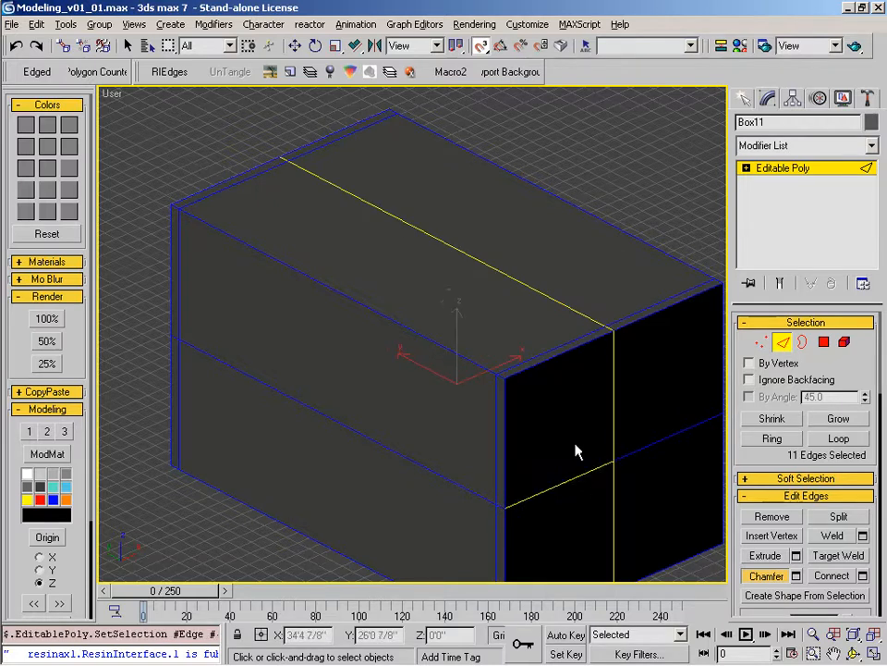
right_click(561, 396)
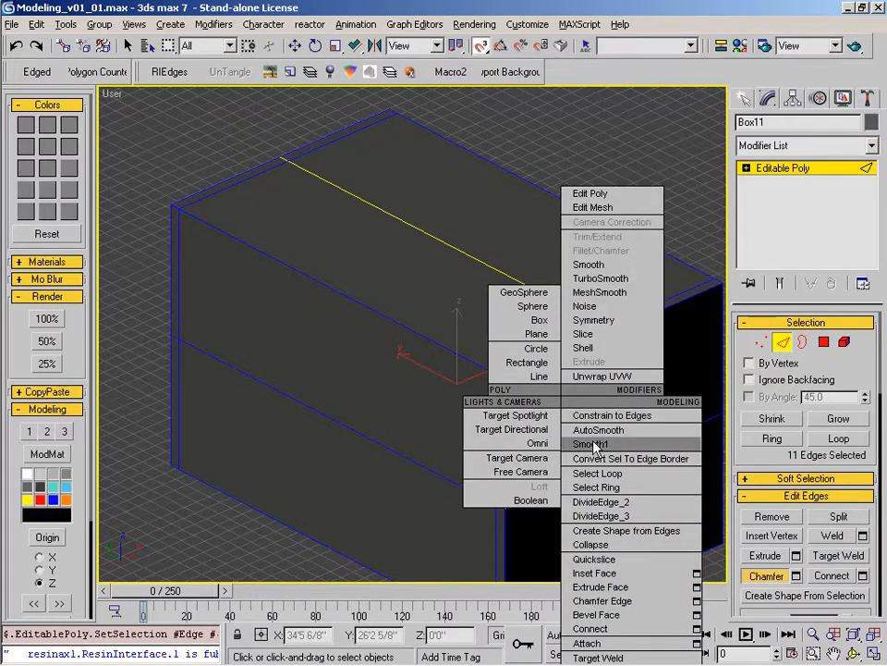
left_click(579, 487)
left_click_drag(619, 442, 484, 459)
middle_click_drag(604, 345, 569, 327)
Step: Apply Smooth1 to the beveled stone block and render it at 50%
left_click(784, 344)
middle_click_drag(488, 331, 479, 416, "ctrl+alt")
right_click(450, 251)
left_click(482, 297)
middle_click_drag(454, 376, 424, 343, "ctrl+alt")
right_click(423, 335)
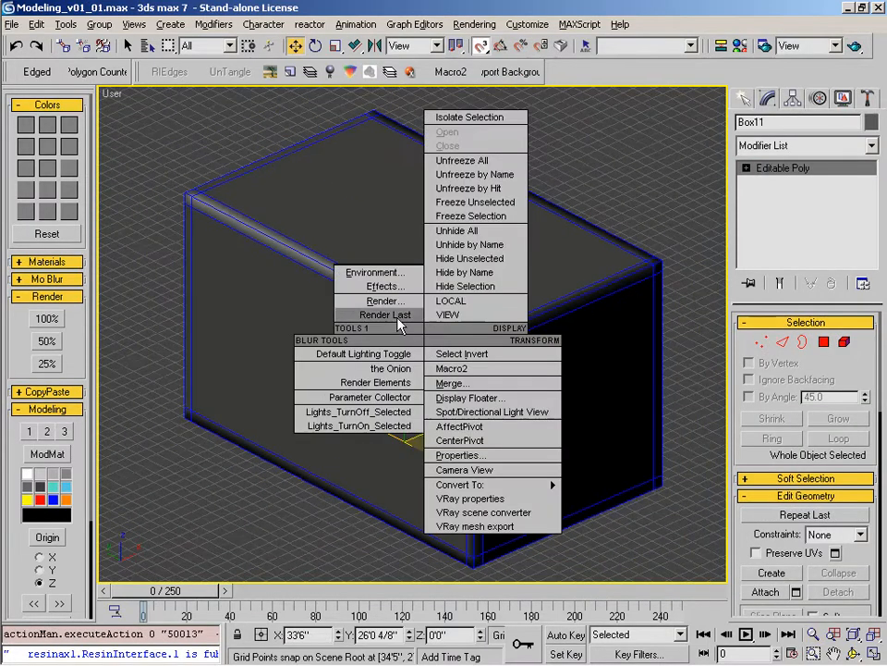
left_click(46, 344)
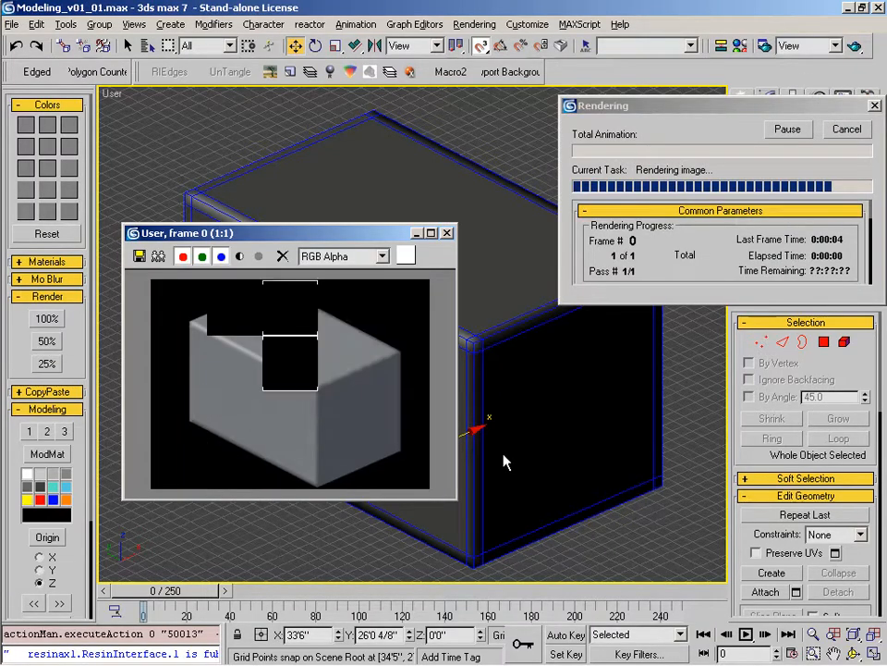
Step: Try a MeshSmooth modifier on the stone block, check it in a 50% render, and remove the modifier
right_click(530, 430)
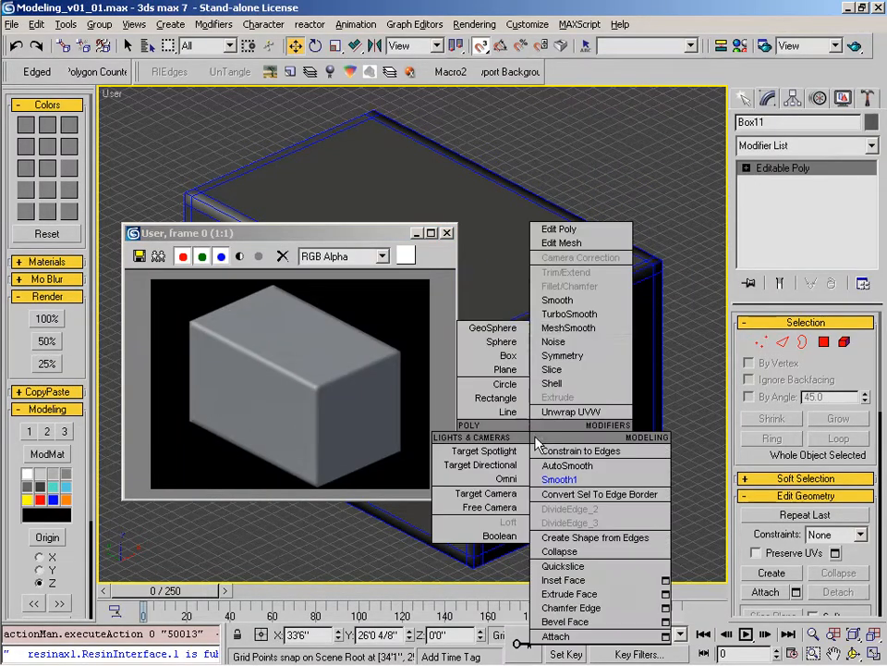
left_click(570, 332)
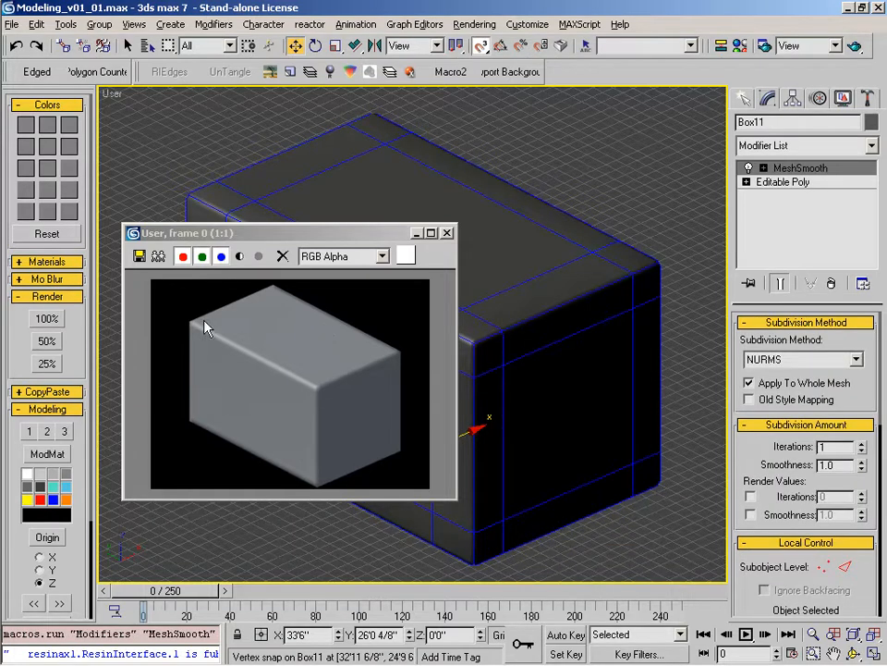
left_click(46, 342)
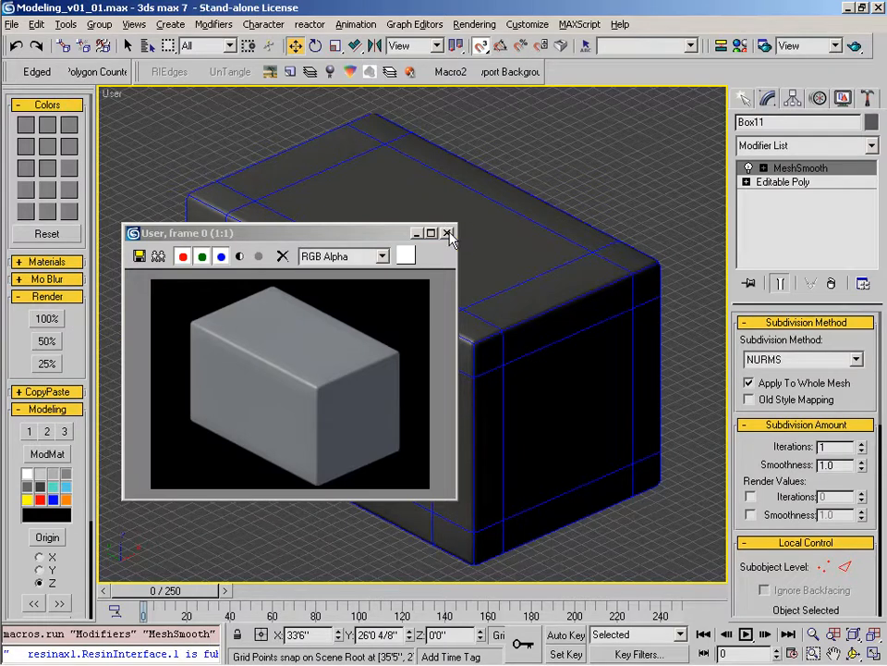
mouse_move(581, 362)
middle_mouse_down("alt")
mouse_move(525, 336)
mouse_move(577, 371)
middle_mouse_up("alt")
left_click(447, 233)
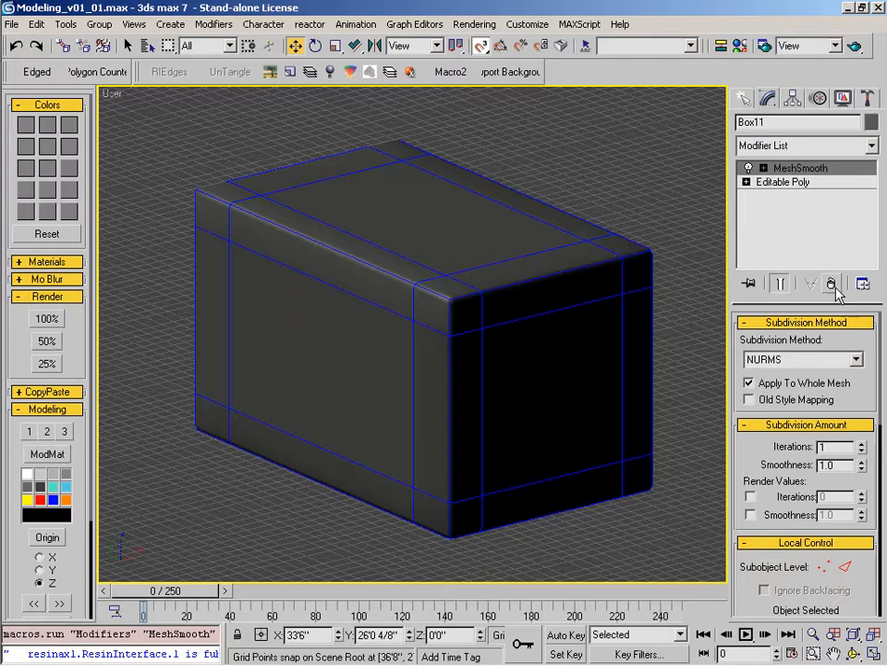
left_click(831, 283)
Step: Hide the viewport grid around the beveled stone block
key("alt+z")
left_click_drag(465, 305, 396, 406)
key("w")
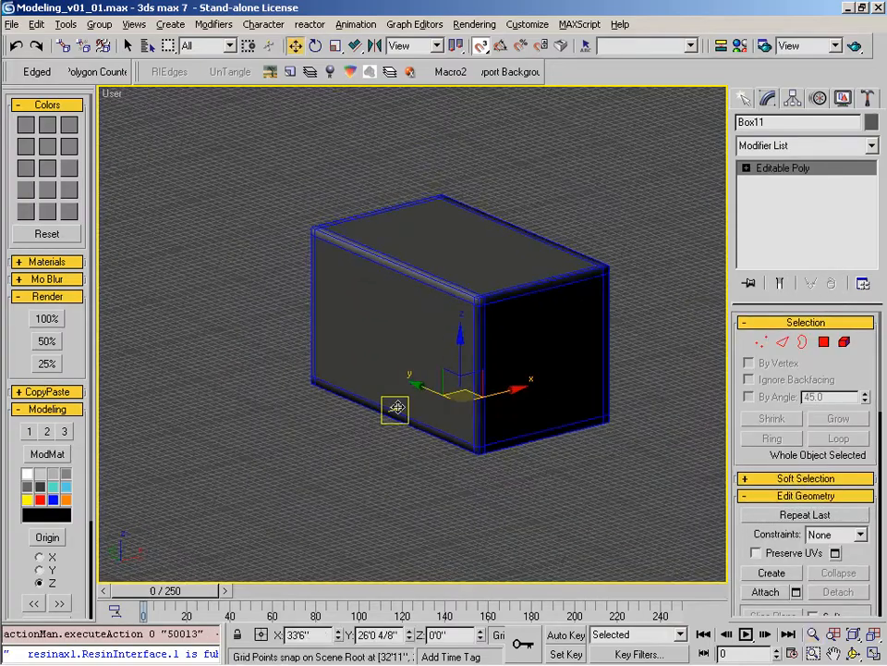
key("g")
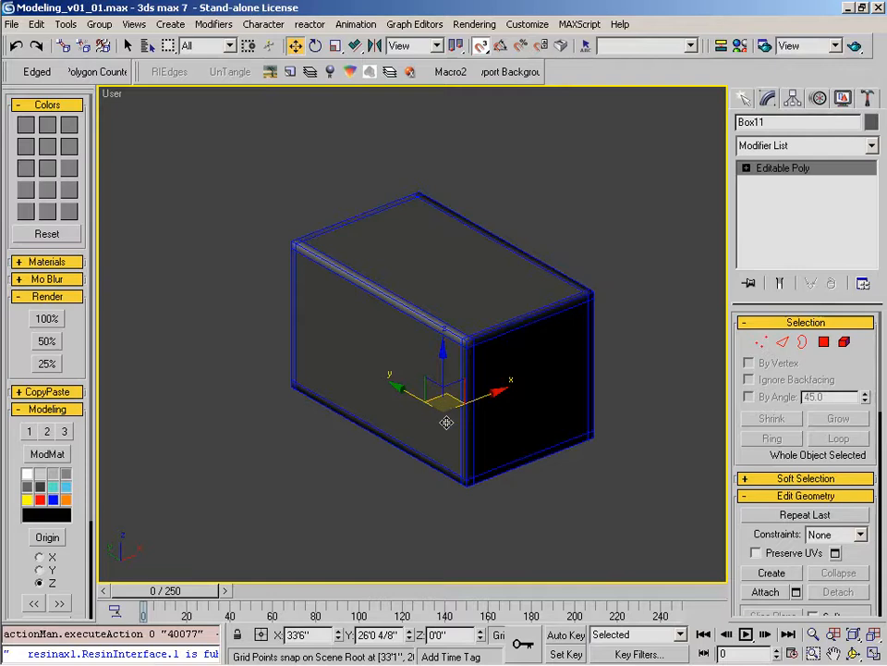
left_click_drag(447, 422, 426, 452)
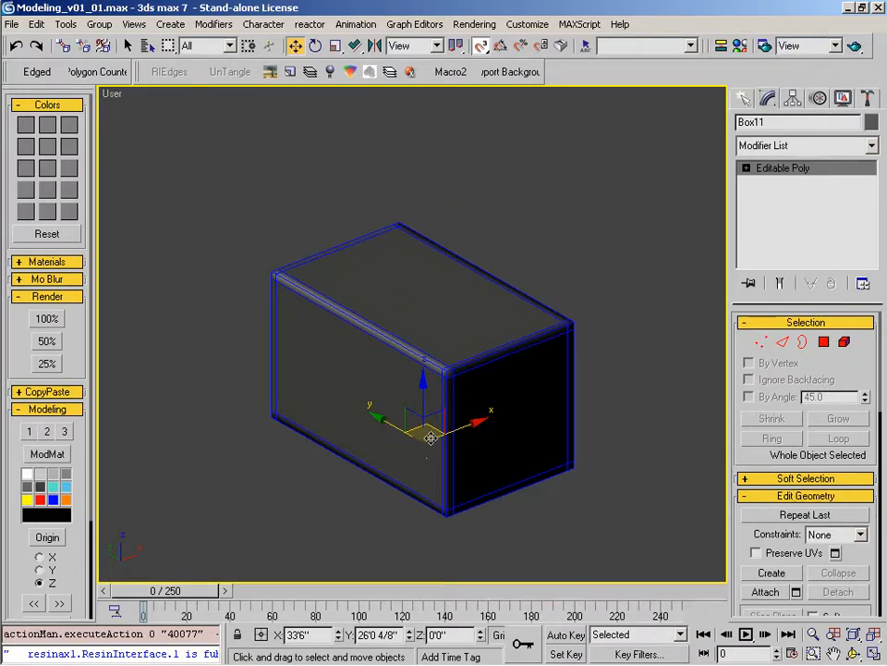
left_click_drag(568, 321, 558, 355)
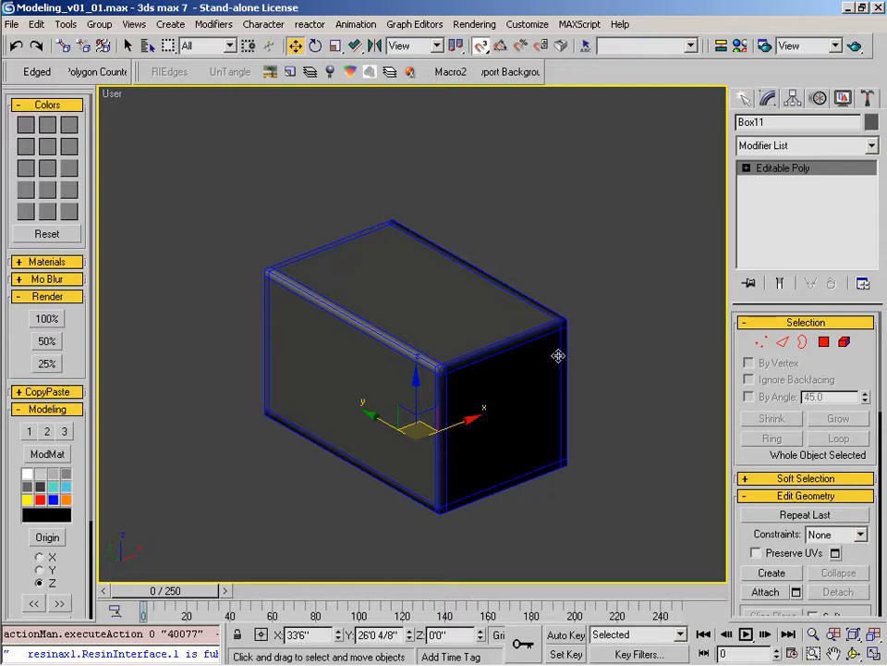
middle_click_drag(539, 364, 526, 373)
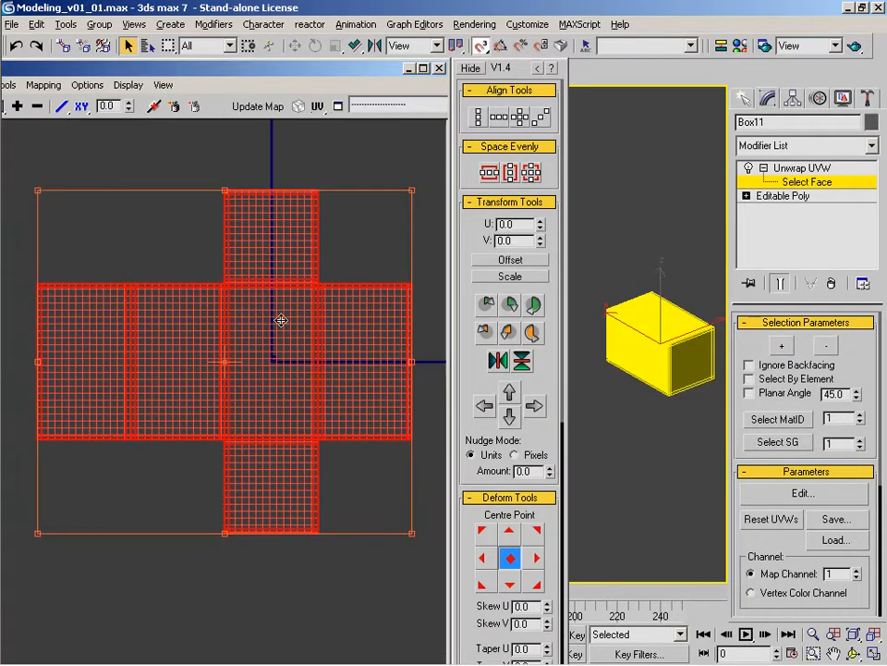
Step: Rotate the box's entire UV layout 90 degrees counter-clockwise and scale it down
left_click(383, 174)
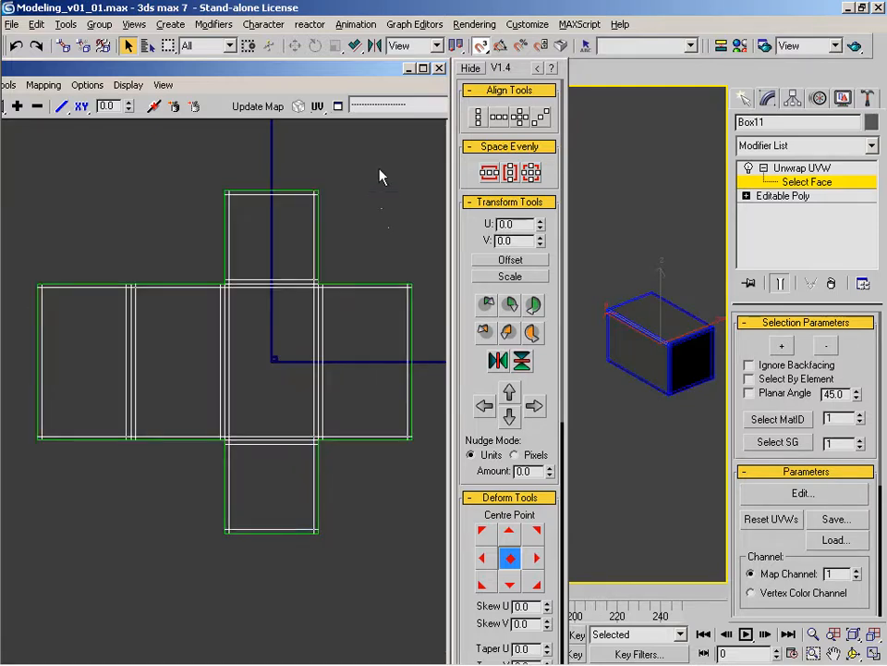
key("ctrl+a")
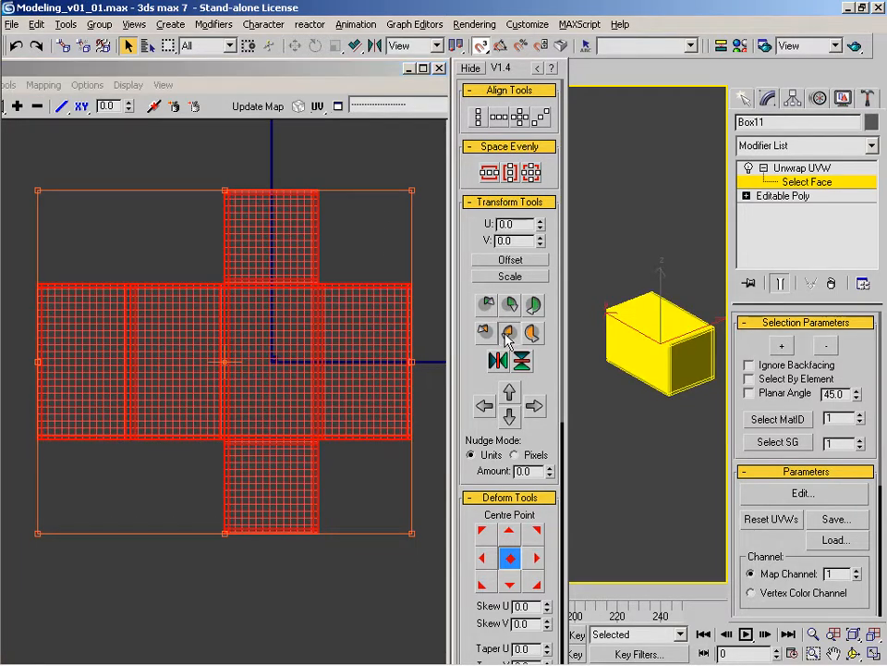
left_click(508, 334)
right_click(274, 276)
left_click(247, 238)
left_click_drag(248, 237, 292, 532)
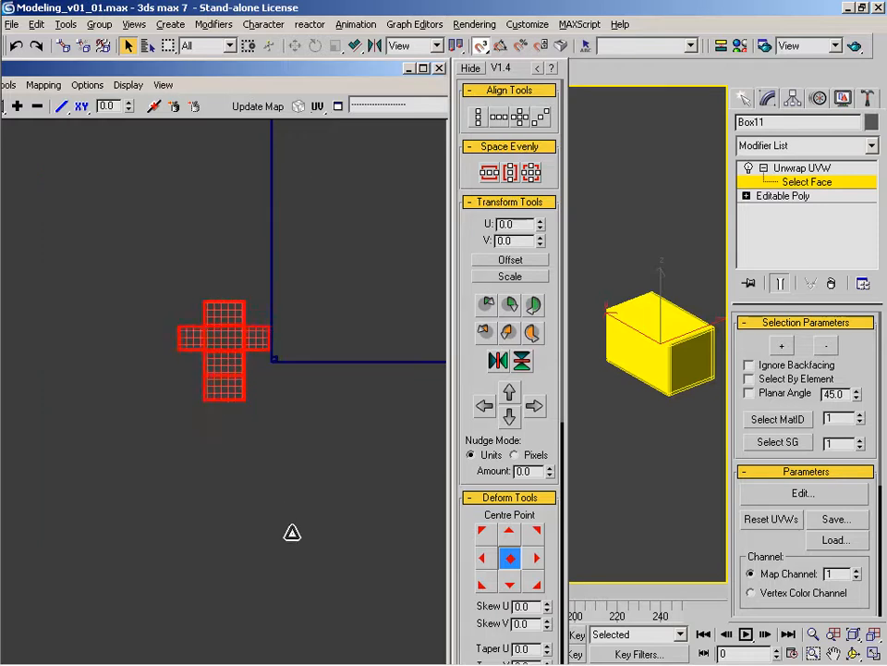
Step: Move the UV layout over the texture square and scale it up to roughly the square's size
left_click_drag(237, 341, 234, 406)
left_click_drag(227, 344, 279, 355)
scroll(276, 356, "up", 10)
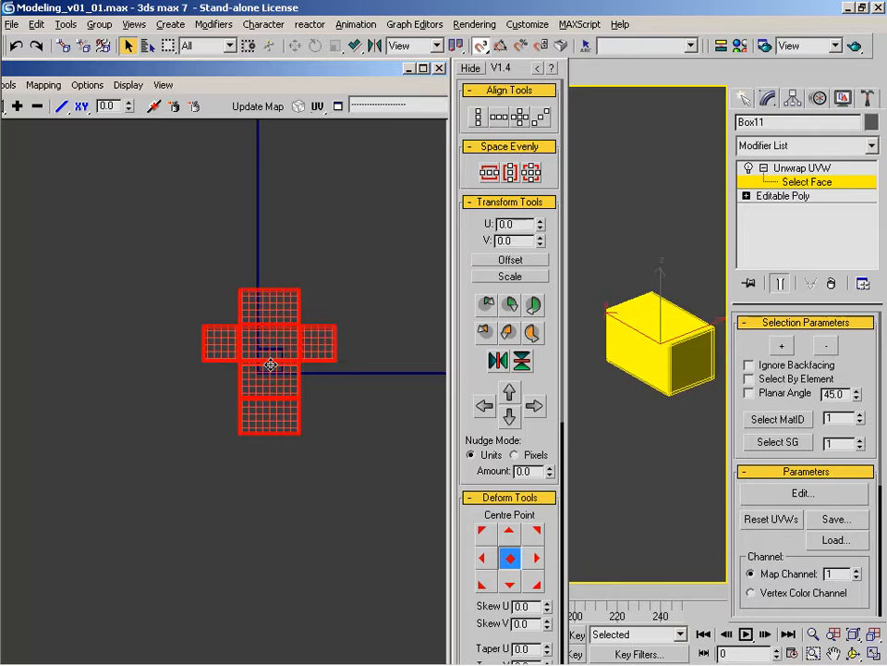
right_click(263, 335)
left_click(246, 291)
left_click_drag(263, 297, 269, 431)
scroll(269, 410, "up", 2)
scroll(276, 291, "up", 4)
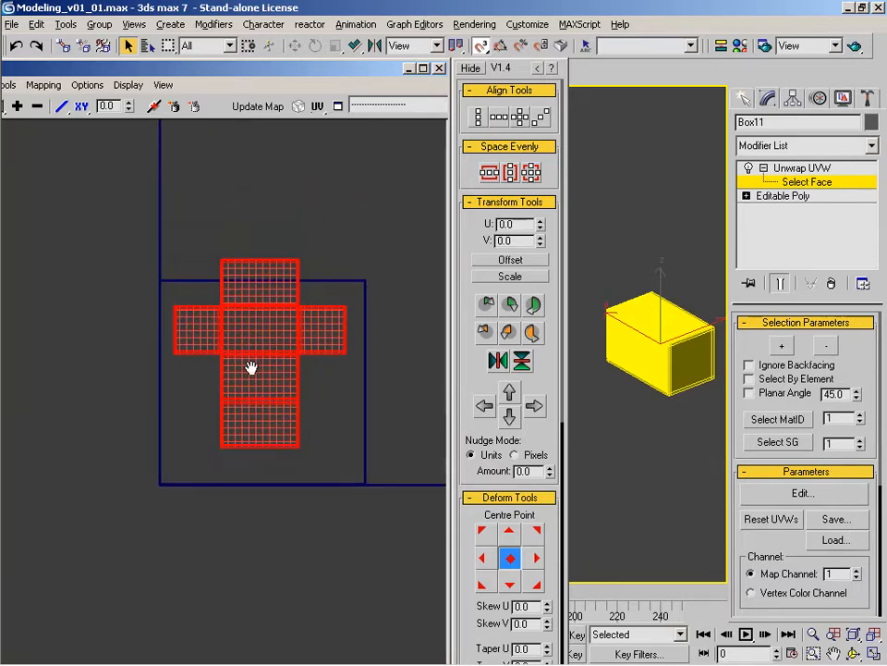
Step: Center the UV layout inside the texture square and enlarge it until it nearly fills the square's height
right_click(247, 366)
left_click(231, 347)
left_click_drag(236, 347, 238, 374)
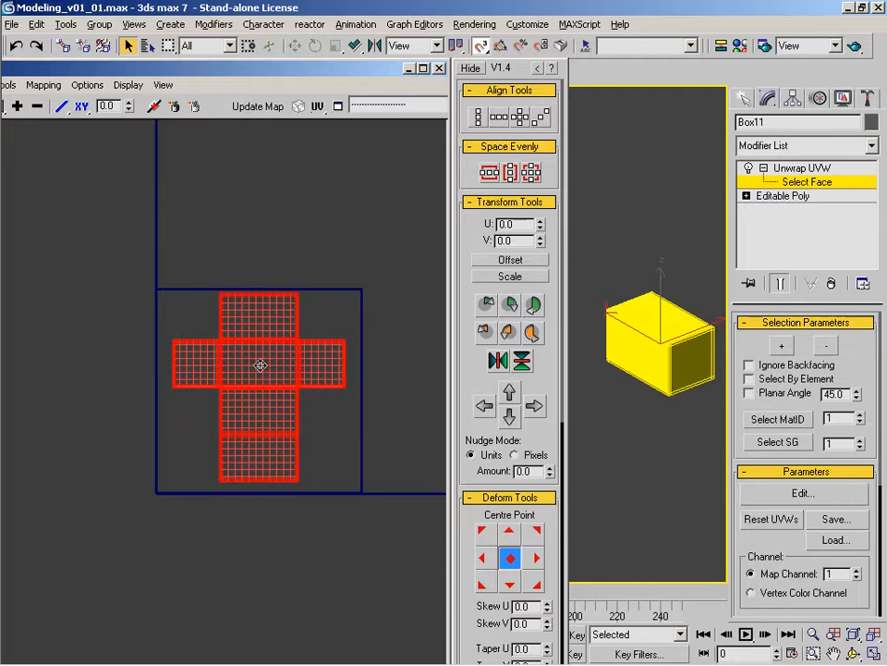
right_click(253, 368)
left_click(231, 323)
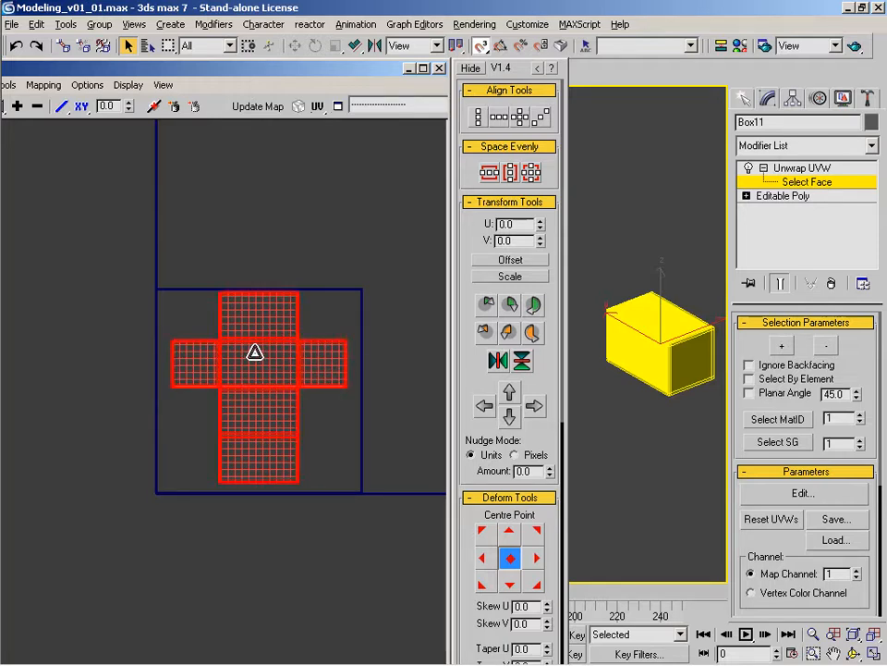
left_click_drag(254, 351, 253, 347)
right_click(255, 351)
left_click(231, 325)
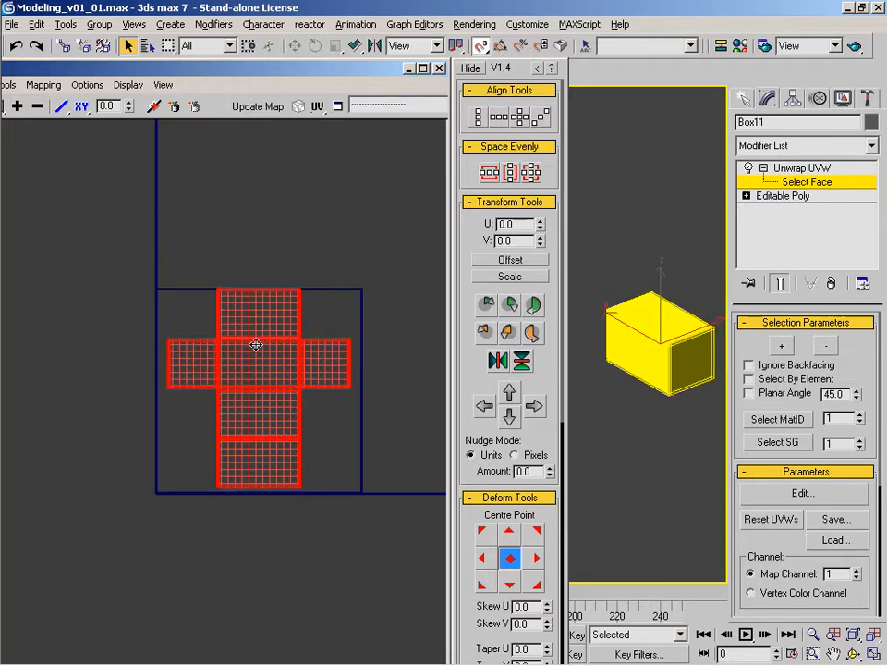
Step: Close the UV editor and collapse the Unwrap UVW modifier into the Editable Poly
left_click(441, 68)
left_click(764, 168)
middle_click_drag(671, 380, 578, 181)
key("ctrl+e")
middle_click_drag(577, 181, 465, 424)
scroll(519, 331, "down", 3)
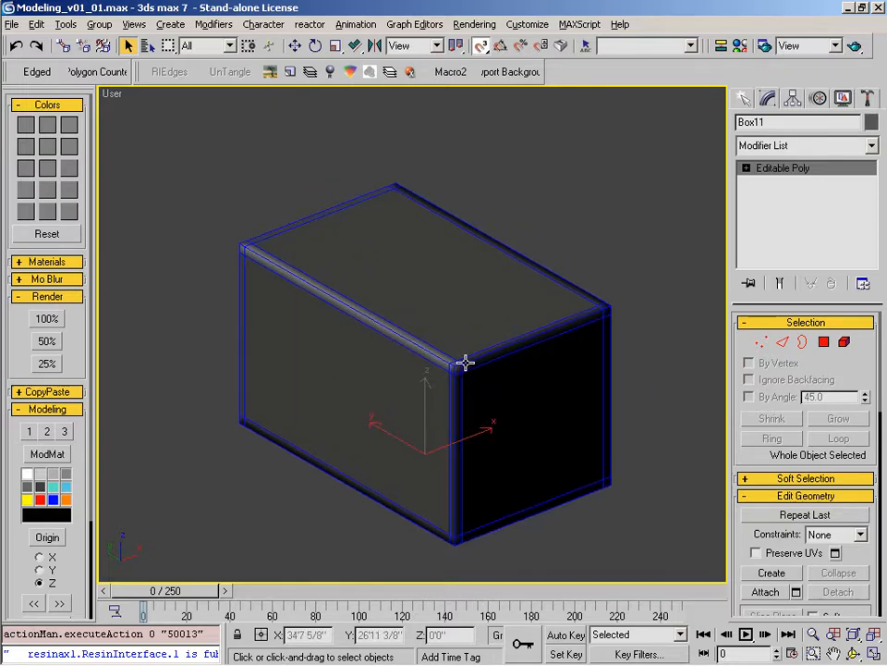
middle_click_drag(465, 362, 454, 384)
Step: Insert an edge loop around the box at the middle of its length
key("2")
left_click(286, 307)
key("ctrl+shift+e")
left_click(299, 316)
key("ctrl+shift+e")
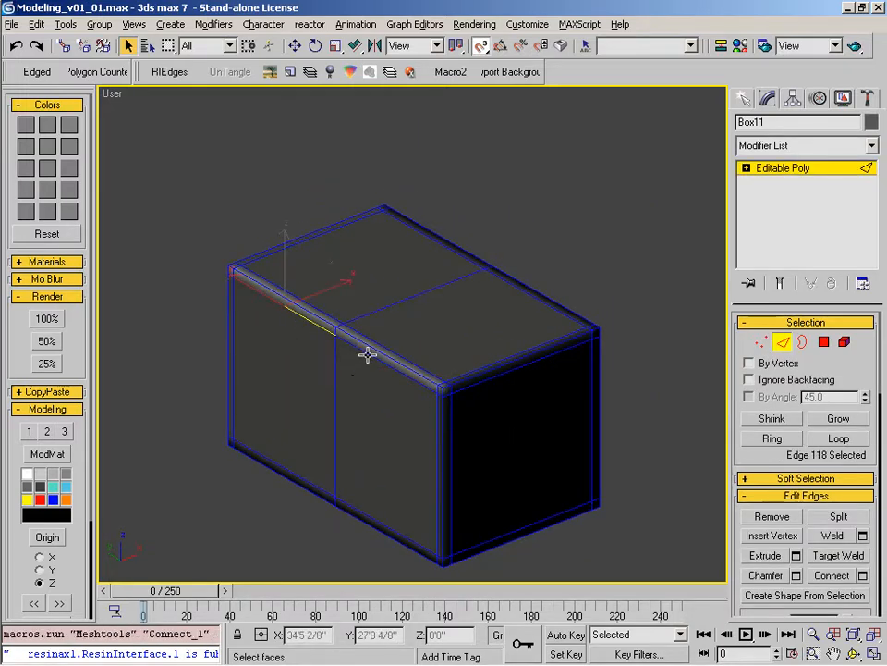
Step: Insert one edge loop halfway between the middle loop and each end of the box
key("ctrl+shift+e")
left_click(316, 327)
key("1")
key("ctrl+a")
key("2")
left_click(350, 350)
key("ctrl+shift+e")
key("1")
key("2")
left_click(283, 317)
key("ctrl+shift+e")
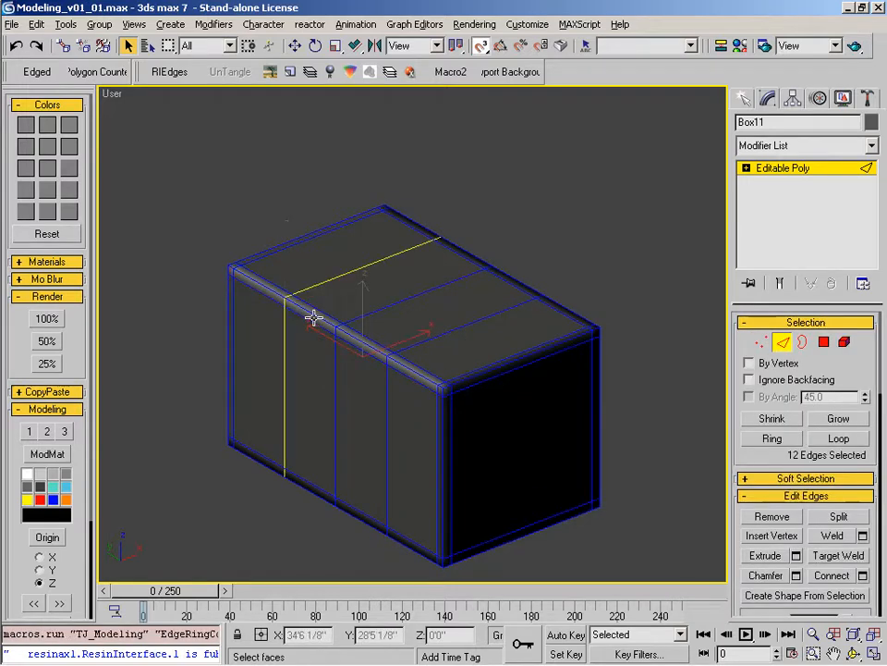
Step: Insert three evenly spaced horizontal edge loops around the box, dividing its height into four segments
left_click(426, 372)
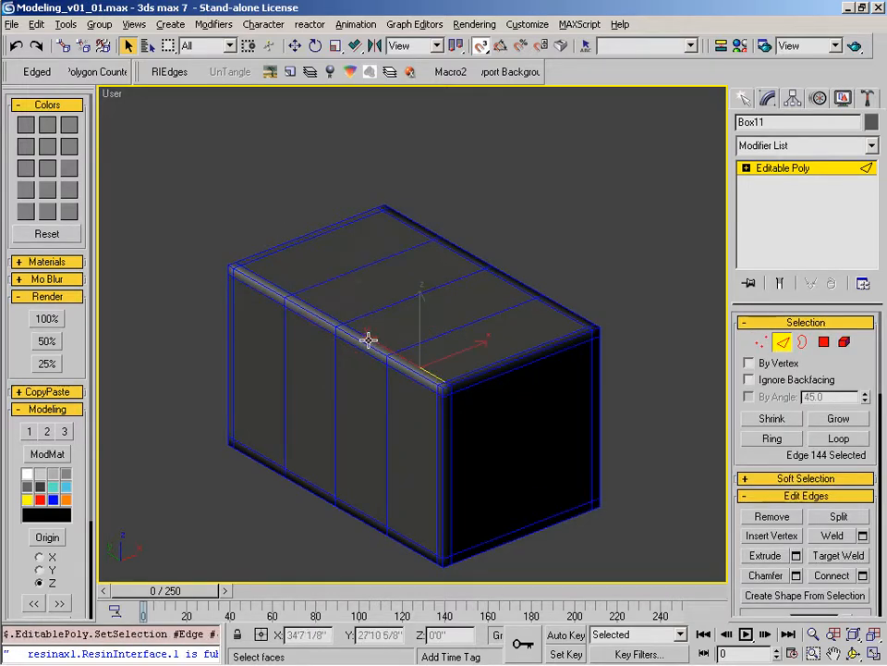
left_click(339, 375)
key("ctrl+shift+e")
left_click(332, 363)
key("ctrl+shift+e")
left_click(335, 444)
key("ctrl+shift+e")
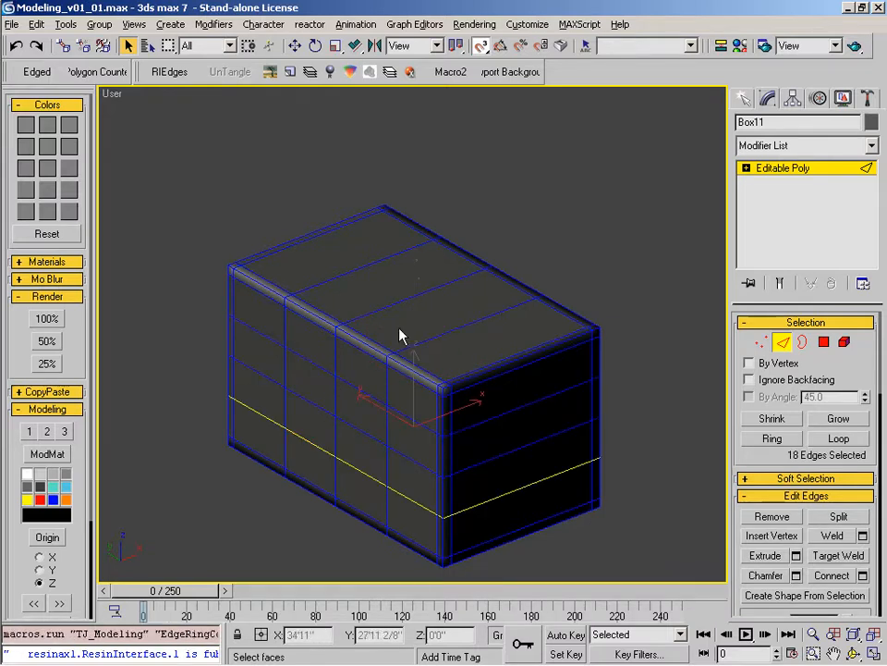
Step: Insert three evenly spaced edge loops across the box's width, enabling Ignore Backfacing for the edge selection
left_click(394, 305)
key("ctrl+shift+e")
left_click(431, 290)
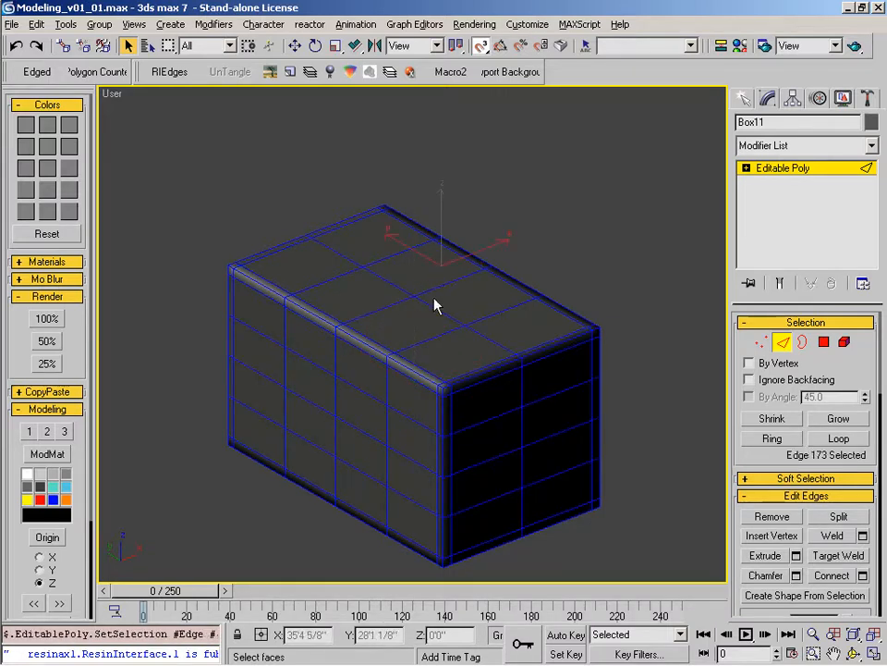
left_click(750, 380)
left_click(515, 321)
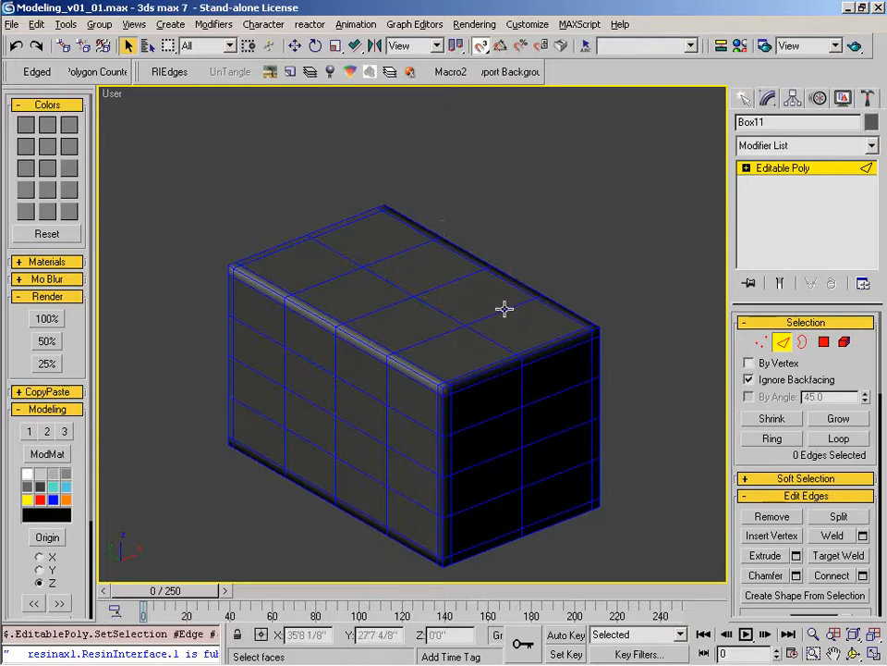
left_click(503, 309)
key("ctrl+shift+e")
left_click(445, 334)
key("ctrl+shift+e")
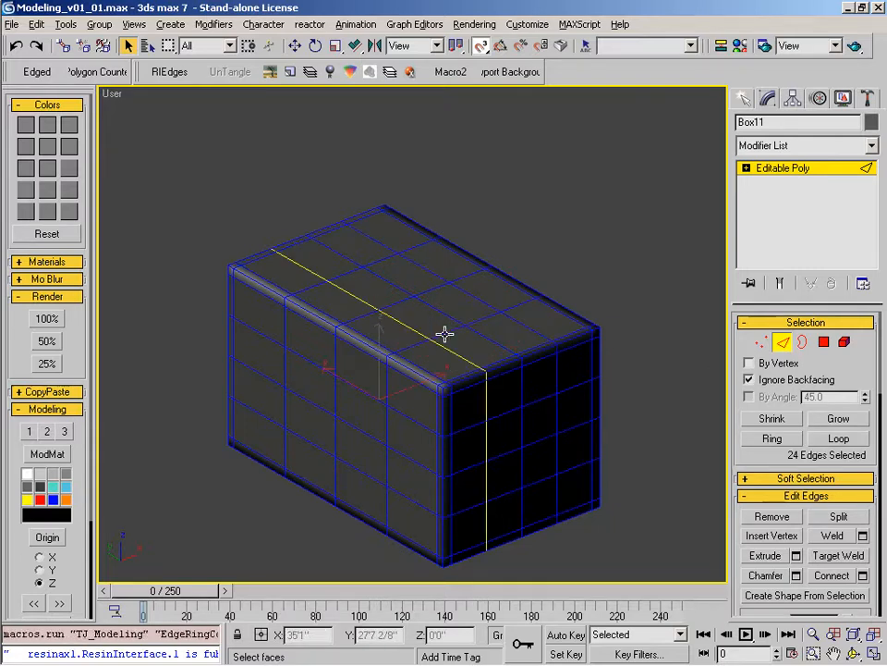
Step: Leave edge editing and isolate the box from the rest of the scene
middle_click_drag(398, 409, 671, 395, "alt")
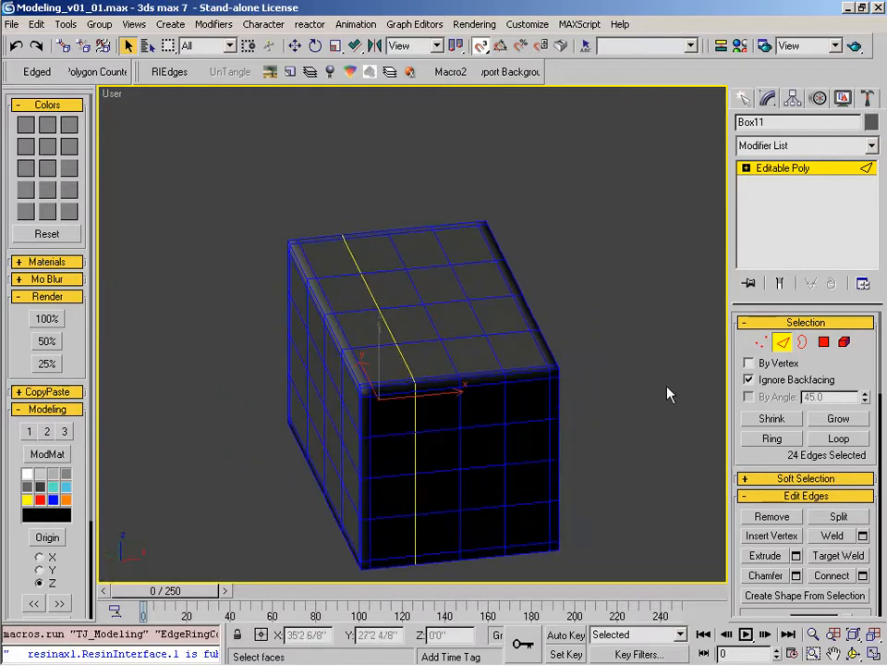
left_click(784, 345)
right_click(550, 375)
left_click(590, 165)
key("t")
key("alt+z")
right_click(434, 344)
middle_click_drag(434, 344, 432, 387, "alt")
key("alt+z")
left_click_drag(406, 398, 369, 349)
right_click(438, 378)
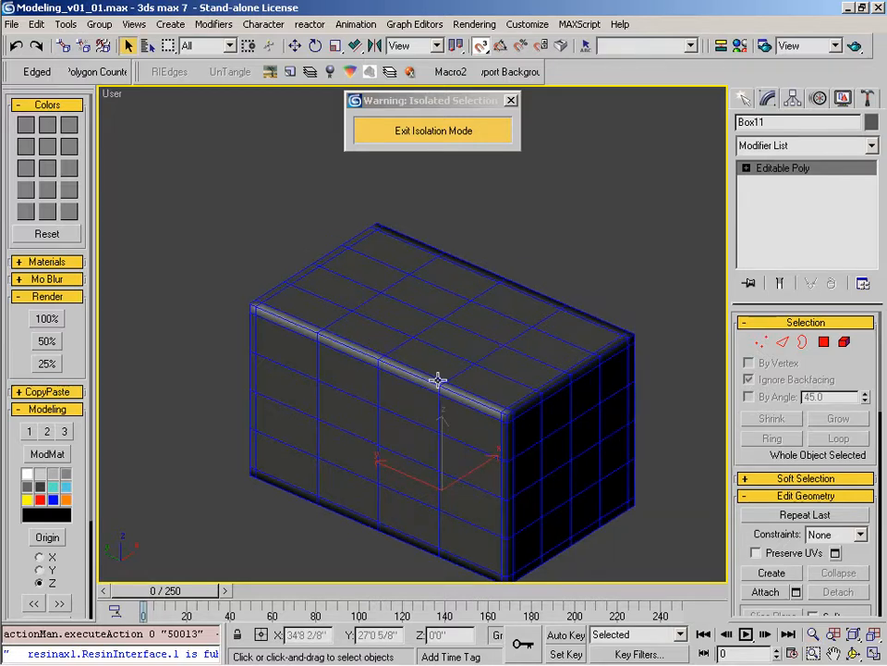
middle_click_drag(440, 381, 406, 367)
Step: Insert an edge loop through the middle of each of the four lengthwise segments in the Top view
key("t")
right_click(438, 424)
left_click(340, 234)
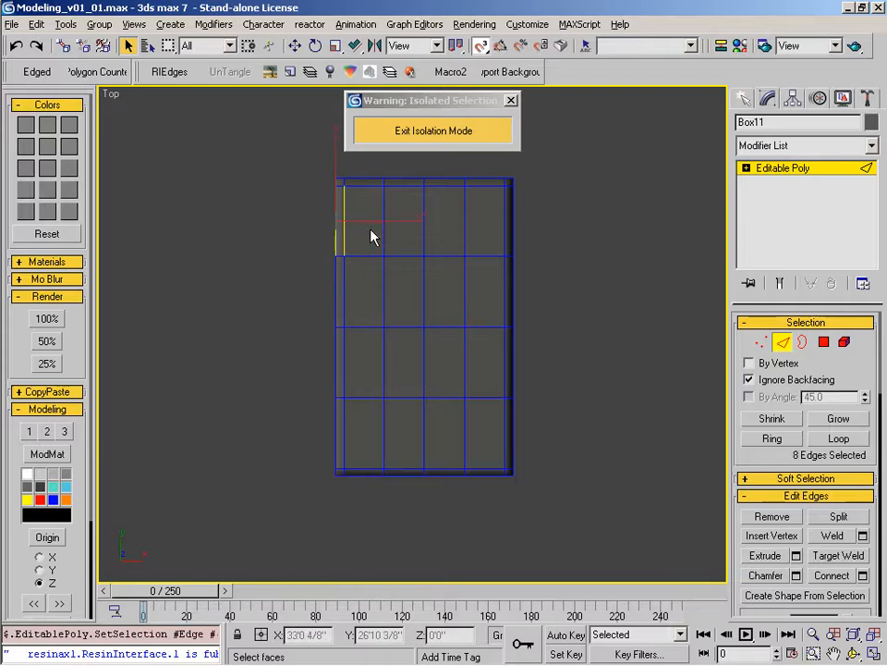
key("ctrl+shift+e")
left_click_drag(310, 283, 373, 305)
key("ctrl+shift+e")
left_click_drag(317, 357, 369, 377)
key("ctrl+shift+e")
left_click_drag(311, 414, 364, 448)
key("ctrl+shift+e")
middle_click_drag(364, 447, 388, 390, "alt")
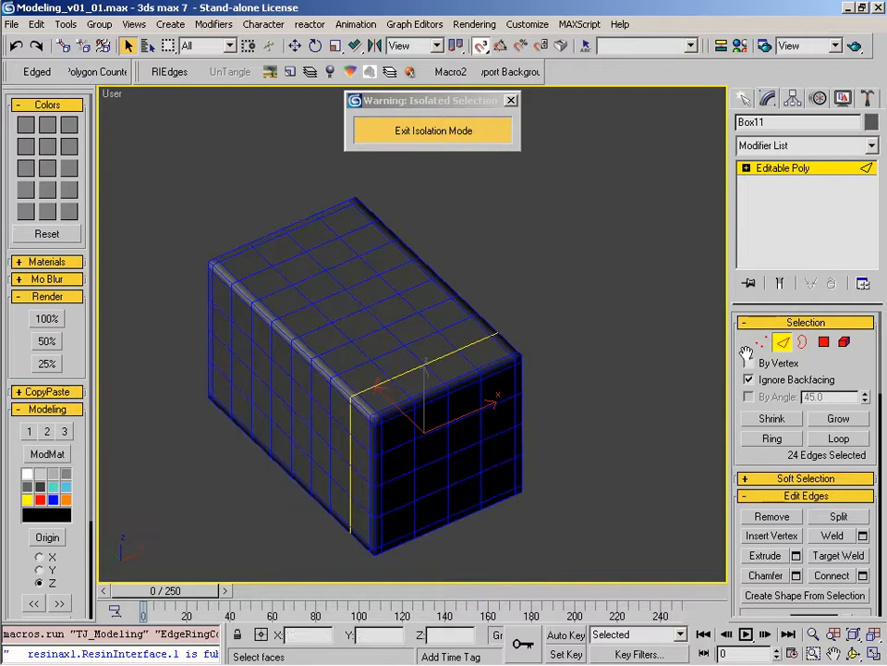
Step: Add a Noise modifier to the whole box with a strength of 1" in X, Y and Z
key("ctrl+b")
right_click(580, 387)
left_click(594, 296)
double_click(811, 478)
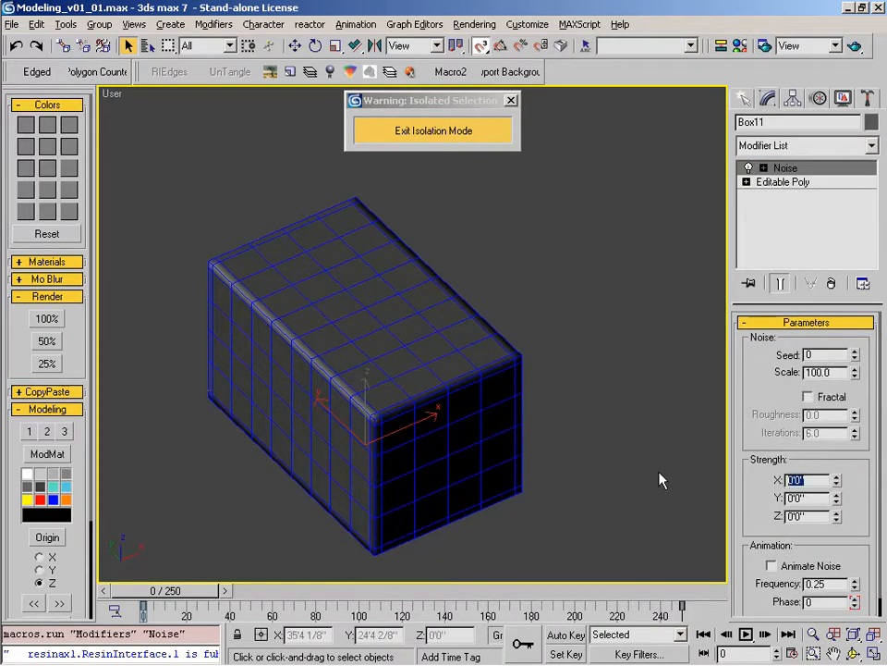
type("1")
key("Return")
key("Tab")
type("1\"")
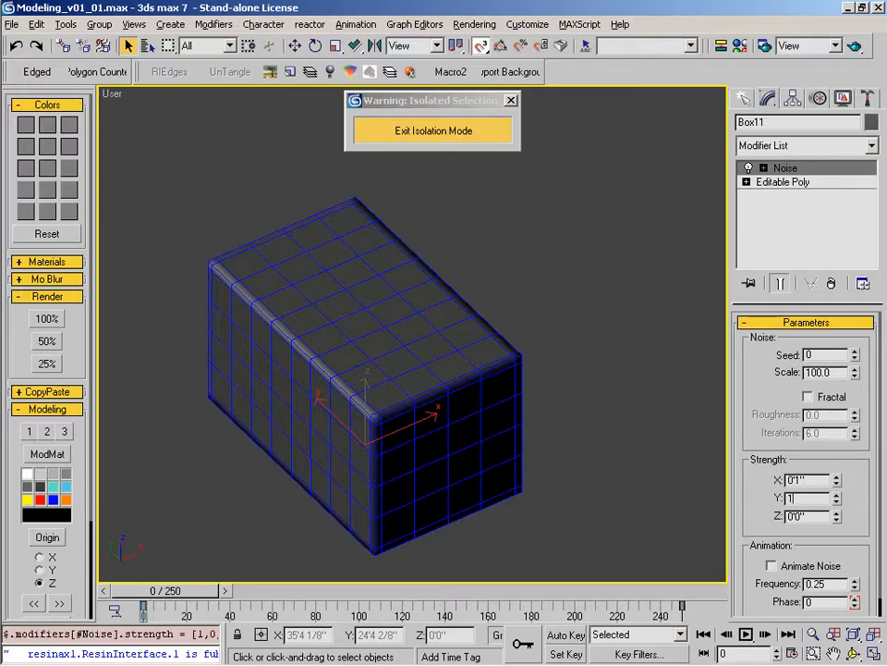
key("Tab")
type("1\"")
key("Return")
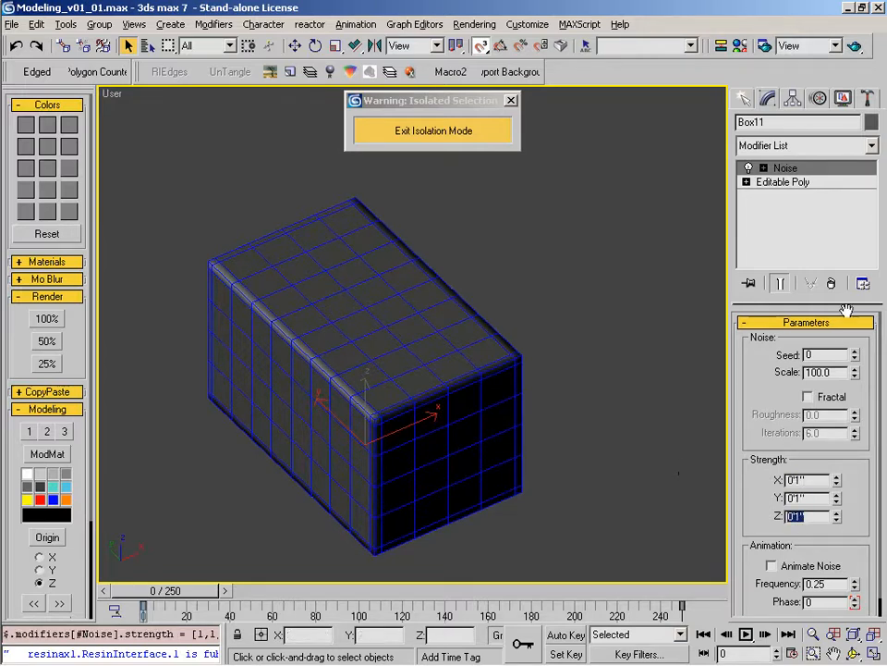
Step: Enable Fractal noise and lower the Noise scale to 7.0
left_click(809, 396)
left_click_drag(856, 374, 851, 459)
middle_click_drag(436, 445, 400, 342, "alt")
key("t")
key("alt+z")
left_click_drag(400, 334, 406, 373)
right_click(405, 373)
middle_click_drag(502, 281, 494, 381)
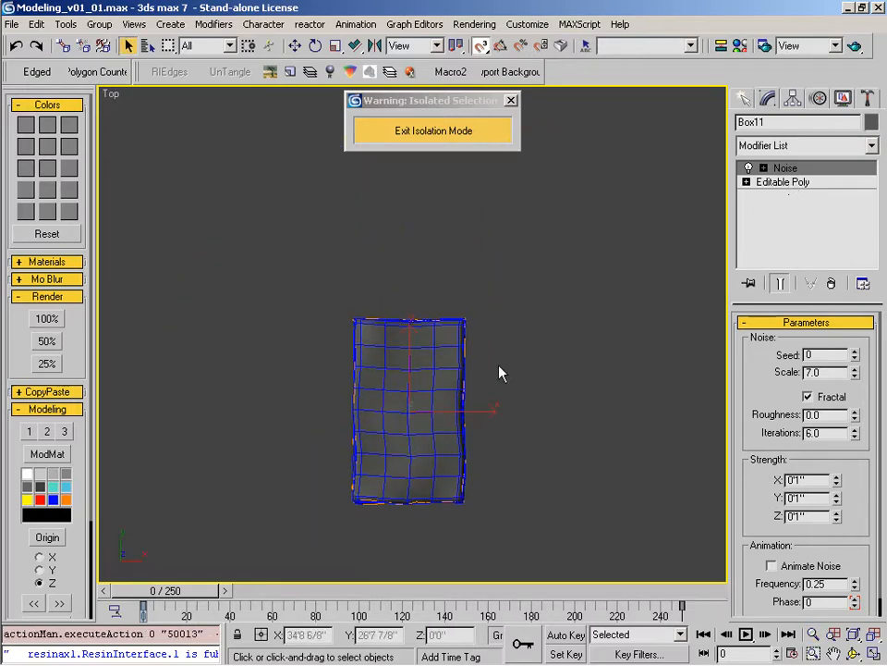
Step: Collapse the Noise modifier into the Editable Poly and turn off snapping for moving the box
key("alt+z")
left_click_drag(499, 373, 536, 386)
right_click(584, 383)
right_click(584, 383)
left_click(601, 443)
key("w")
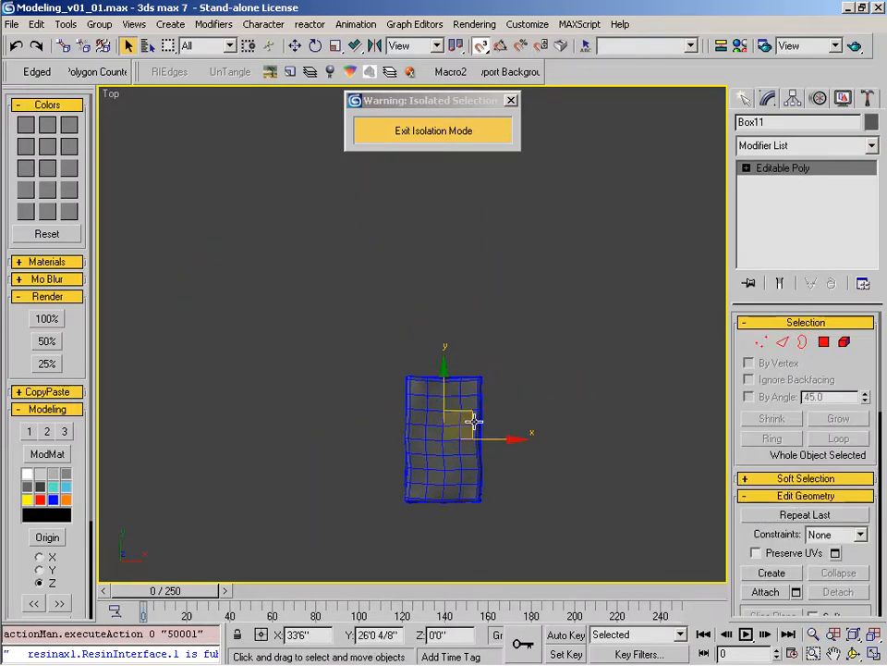
key("s")
Step: Clone the box in the positive Y direction and rotate the copy 41 degrees about the Y axis
left_click_drag(443, 391, 459, 269, "shift")
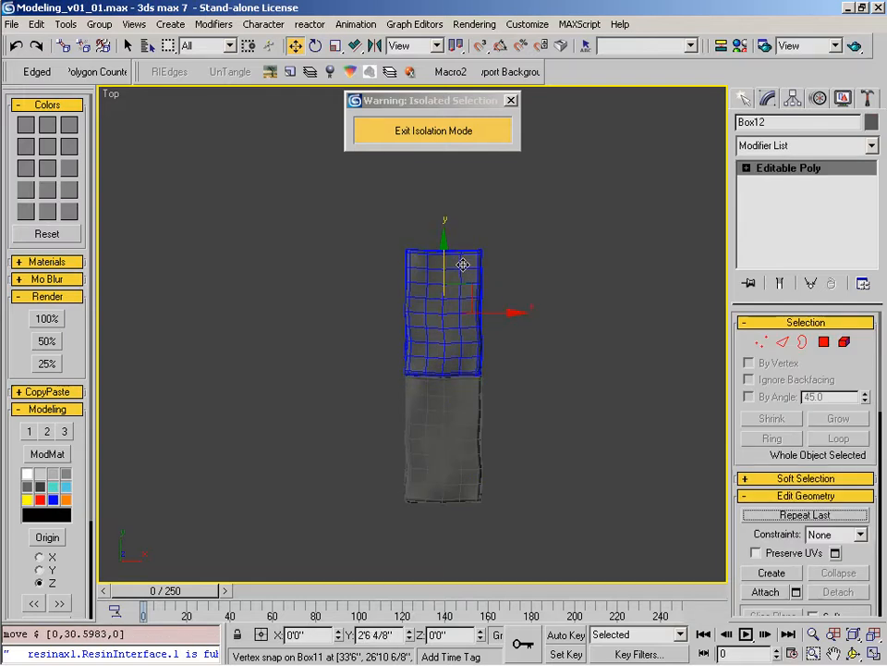
key("Return")
key("alt+z")
mouse_move(467, 453)
left_mouse_down()
mouse_move(452, 374)
mouse_move(425, 367)
mouse_move(422, 331)
mouse_move(444, 370)
mouse_move(521, 378)
mouse_move(507, 385)
left_mouse_up()
key("r")
key("w")
key("e")
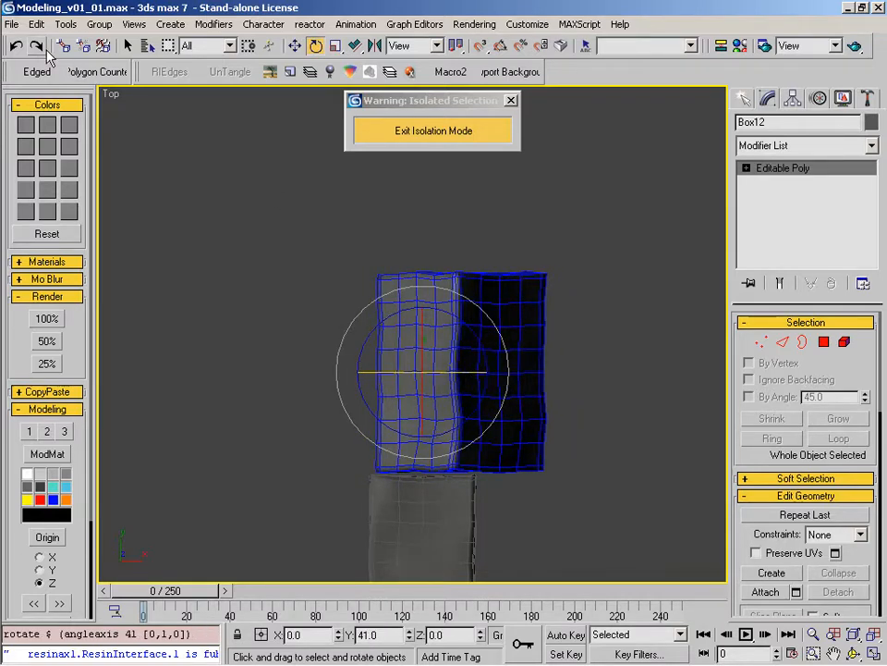
Step: Undo the copy's rotation and the cloning of the box
left_click(16, 45)
key("ctrl+z")
key("ctrl+z")
key("ctrl+z")
key("ctrl+z")
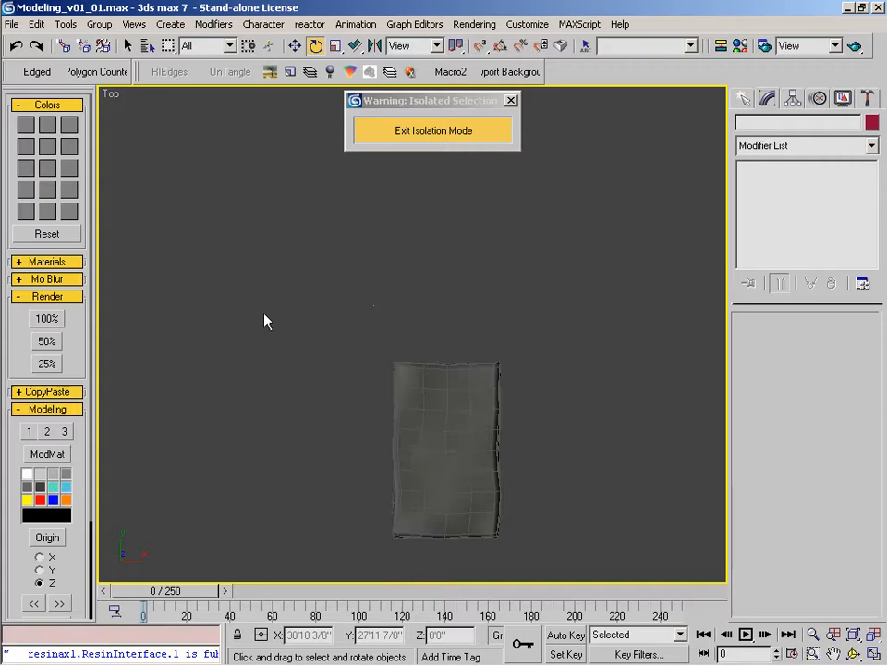
Step: Center the box's pivot and clone the box as a copy just beyond it in the positive Y direction
right_click(523, 307)
left_click(559, 406)
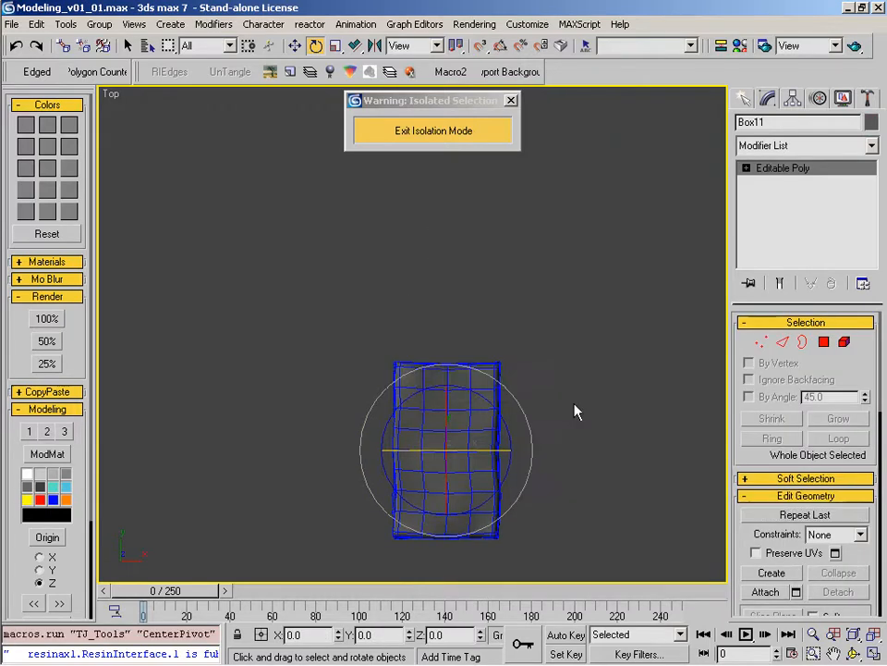
key("w")
mouse_move(450, 420)
left_mouse_down("shift")
mouse_move(447, 232)
mouse_move(450, 243)
left_mouse_up("shift")
left_click(386, 411)
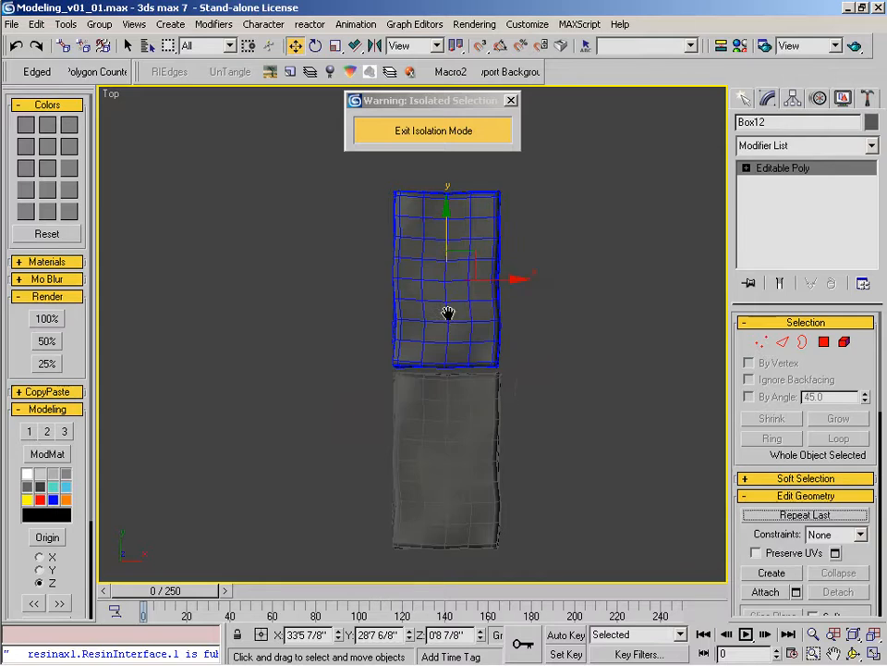
Step: Rotate the copied box 90 degrees about the Y axis with angle snap enabled
middle_click_drag(448, 314, 435, 361)
key("e")
mouse_move(440, 345)
left_mouse_down()
mouse_move(553, 357)
mouse_move(532, 355)
left_mouse_up()
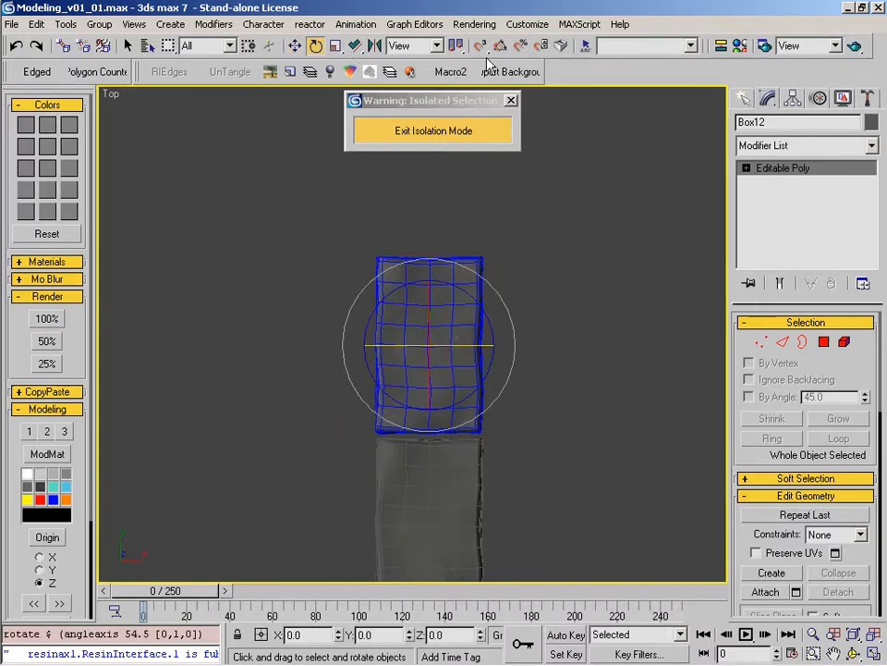
left_click_drag(455, 341, 500, 390)
scroll(471, 382, "up", 2)
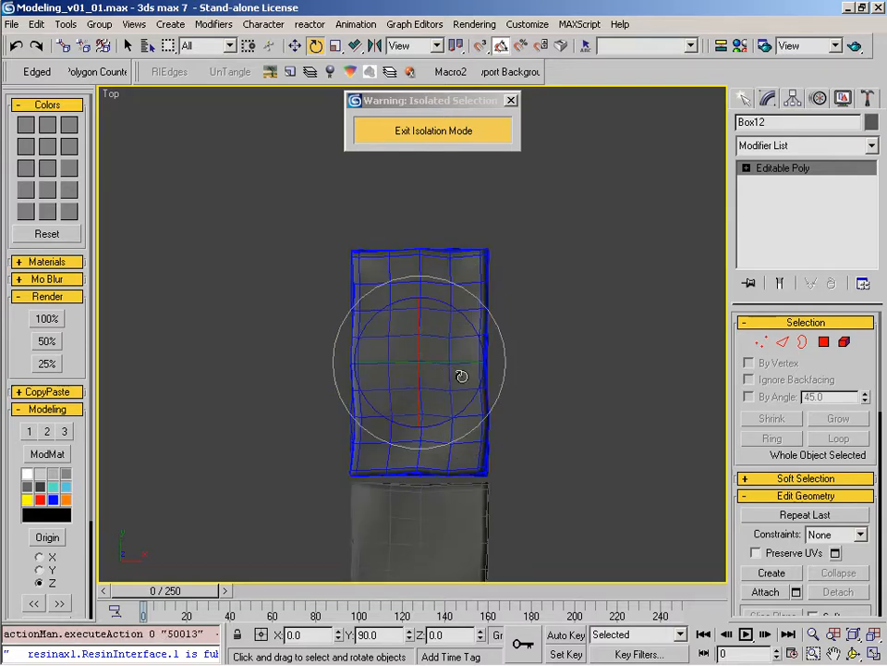
Step: Scale the copied box to vary its size and clone it as a copy in the positive Y direction
key("r")
mouse_move(426, 362)
left_mouse_down()
mouse_move(426, 349)
mouse_move(448, 342)
mouse_move(453, 323)
mouse_move(459, 329)
mouse_move(452, 144)
mouse_move(452, 203)
left_mouse_up()
key("w")
scroll(458, 335, "down", 2)
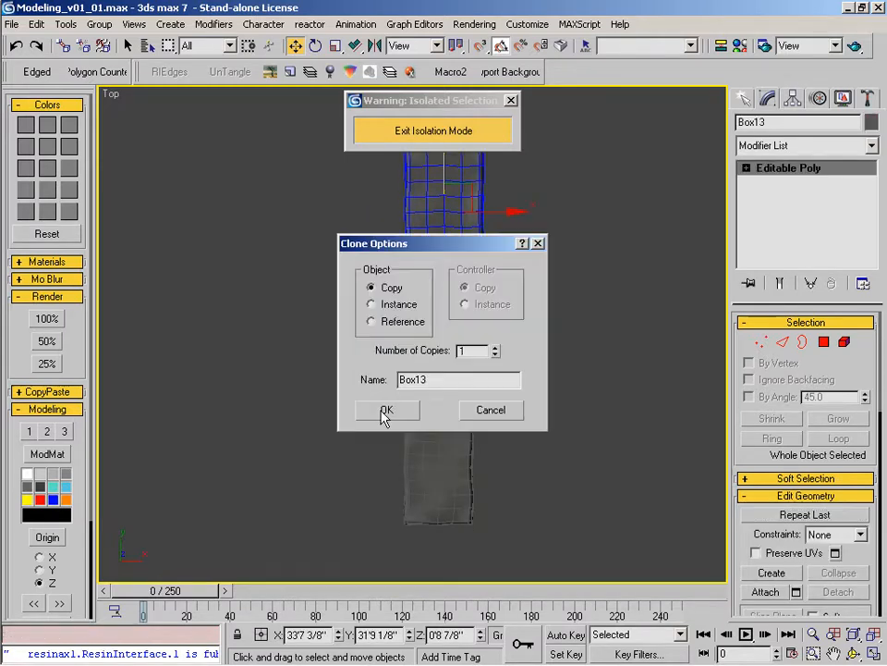
left_click(388, 409)
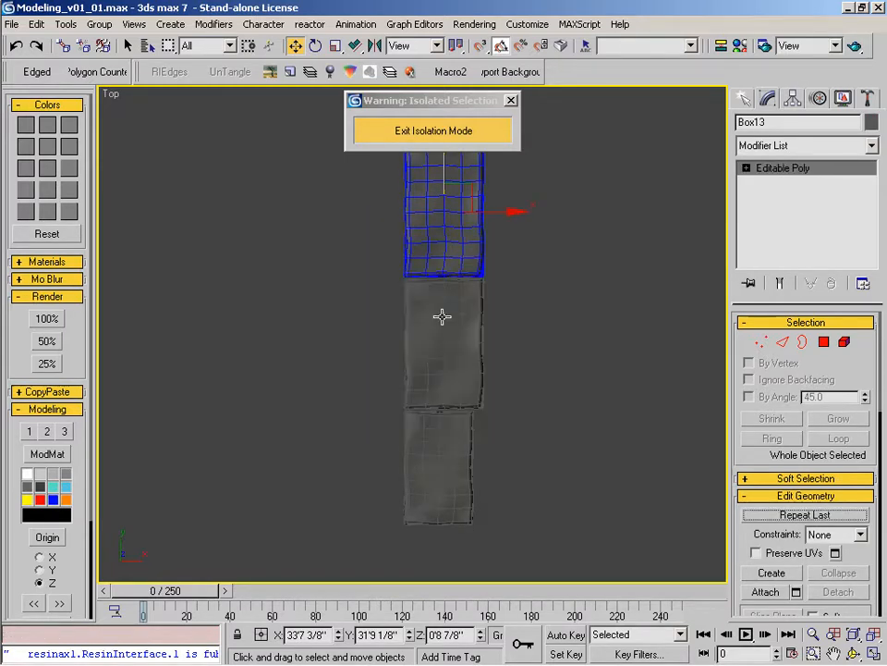
Step: Scale the new copy down to about 77 percent and move it flush with the row and against its neighbour
middle_click_drag(440, 329, 424, 464)
key("r")
left_click_drag(421, 358, 428, 412)
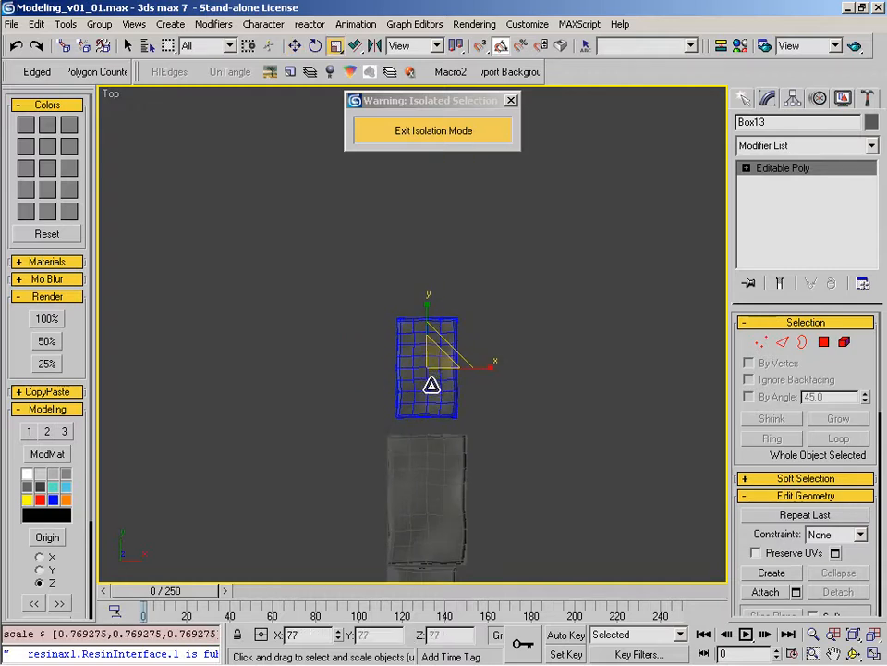
key("w")
left_click_drag(446, 342, 513, 362)
key("e")
scroll(417, 413, "up", 5)
key("w")
mouse_move(434, 343)
left_mouse_down()
mouse_move(446, 331)
mouse_move(435, 343)
mouse_move(435, 400)
left_mouse_up()
key("alt+z")
right_click(435, 399)
middle_click_drag(434, 399, 433, 469)
Step: Clone the end box as a copy in positive Y, enlarge the copy and move it against the row's end
left_click_drag(432, 370, 437, 296, "shift")
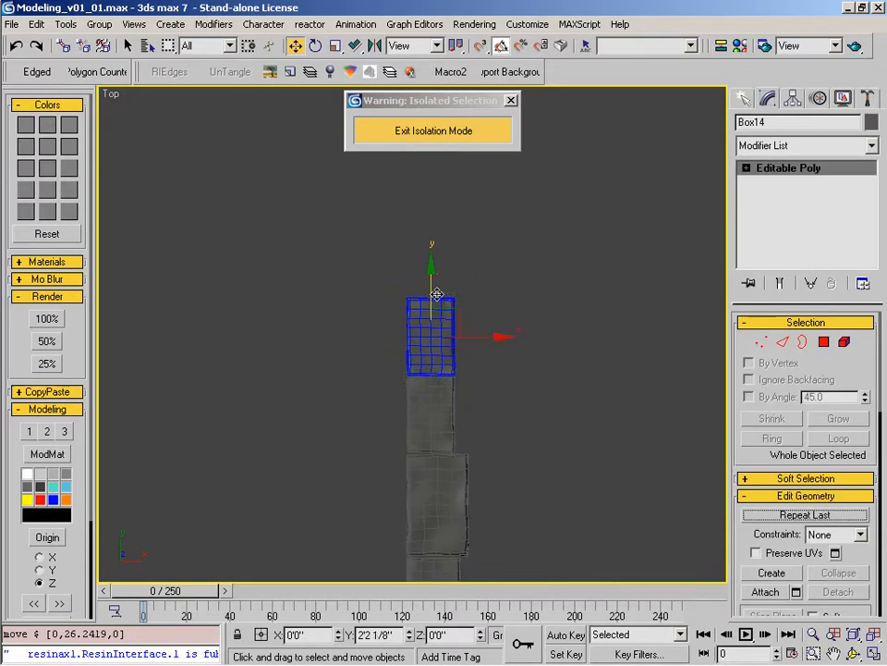
left_click(402, 411)
key("r")
left_click_drag(439, 330, 517, 289)
key("w")
scroll(443, 334, "up", 5)
key("e")
key("w")
left_click_drag(433, 258, 435, 392)
key("alt+z")
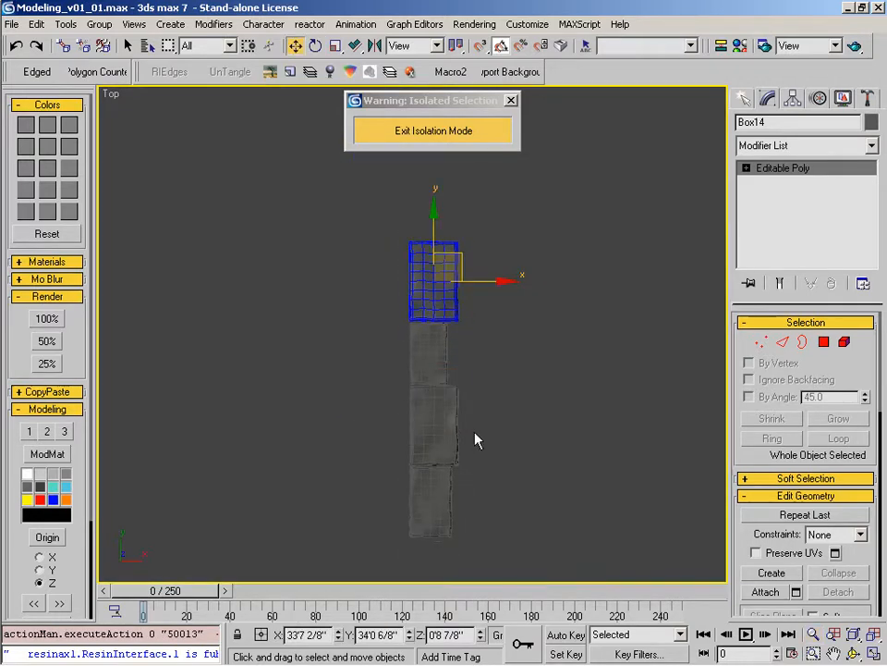
Step: Enlarge the end box slightly more and realign it flush against the neighbouring smaller box
key("r")
left_click_drag(444, 285, 444, 273)
middle_click_drag(447, 325, 449, 411)
key("alt+z")
left_click_drag(448, 411, 426, 444)
key("w")
key("alt+z")
key("w")
scroll(420, 442, "down", 3)
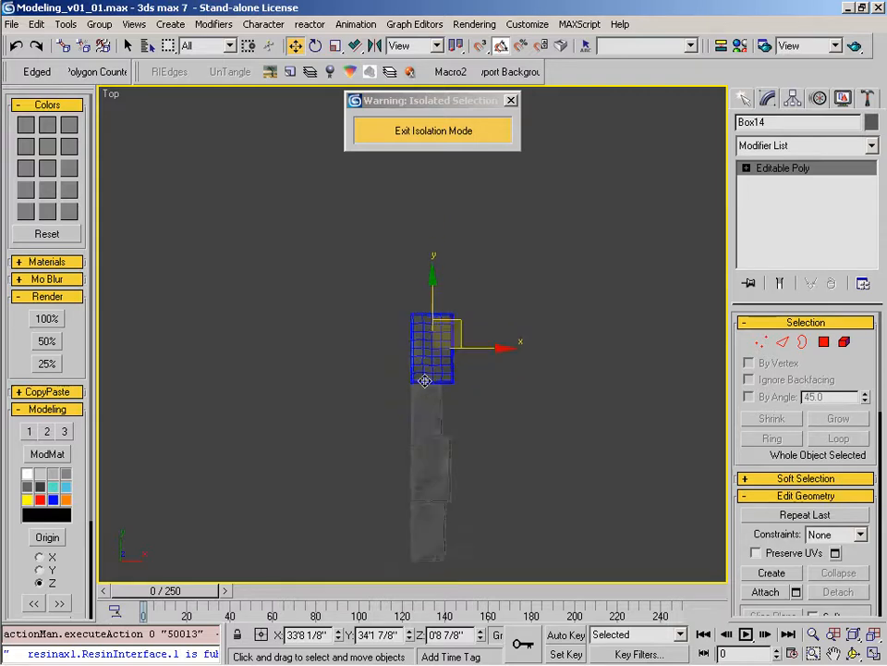
Step: Clone the end box as a copy in positive Y and rotate the copy about the Y axis
left_click_drag(430, 383, 428, 302, "shift")
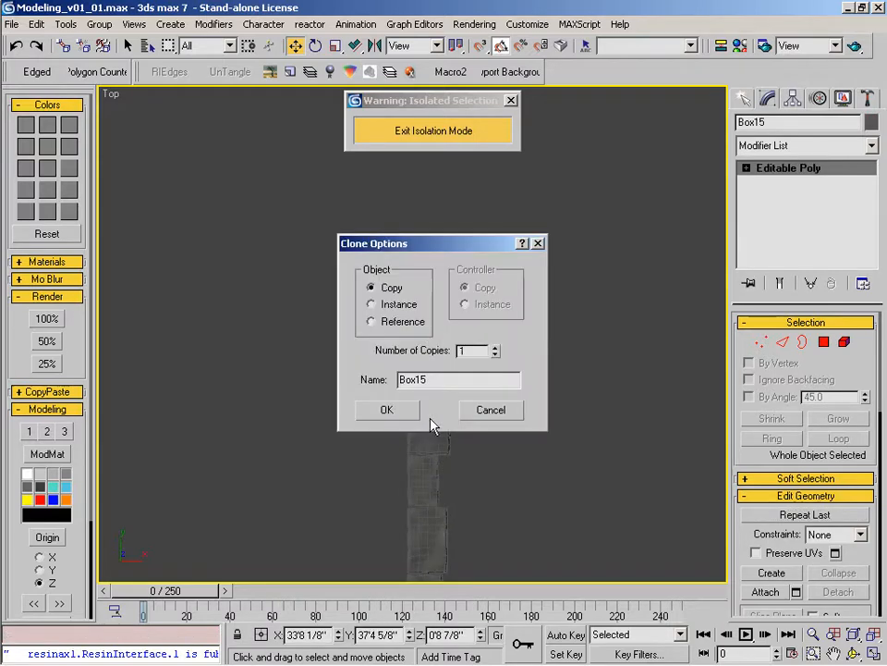
left_click(388, 411)
key("alt+z")
left_click_drag(442, 390, 468, 291)
key("w")
key("e")
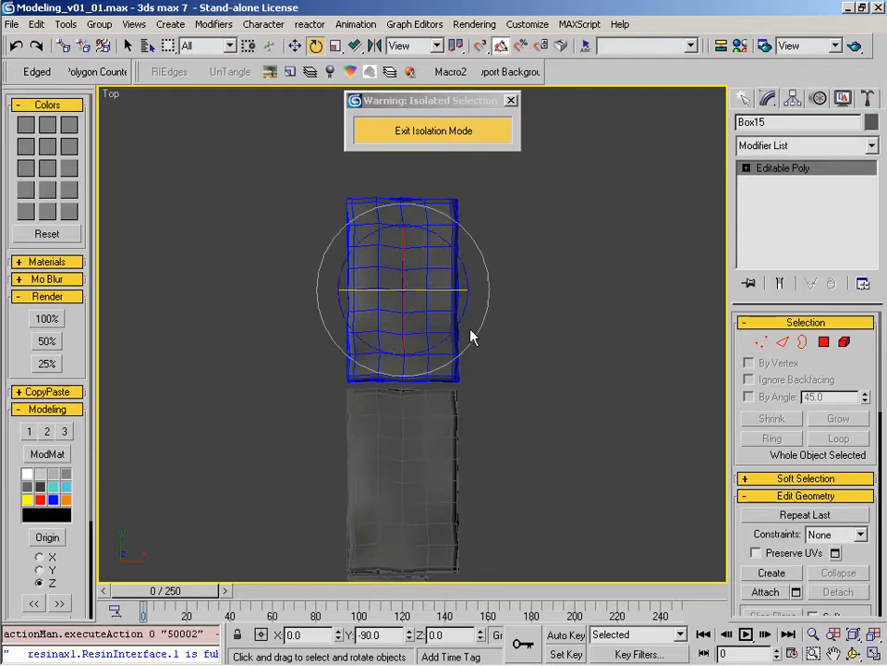
left_click_drag(439, 234, 519, 381)
left_click_drag(428, 289, 503, 301)
Step: Scale the rotated end box up and align it with the row
key("w")
key("r")
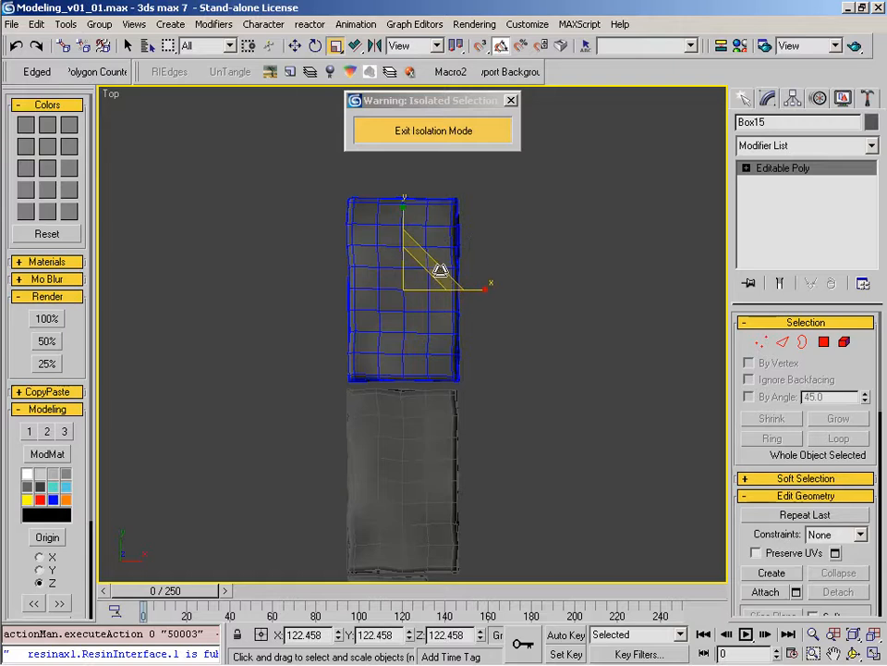
left_click_drag(413, 274, 428, 253)
key("w")
scroll(428, 253, "down", 4)
middle_click_drag(418, 348, 411, 417)
Step: Clone the enlarged box as a copy in positive Y, then shrink the copy and set it against the row's end
mouse_move(422, 362)
left_mouse_down("shift")
mouse_move(423, 277)
mouse_move(435, 244)
left_mouse_up("shift")
left_click(388, 410)
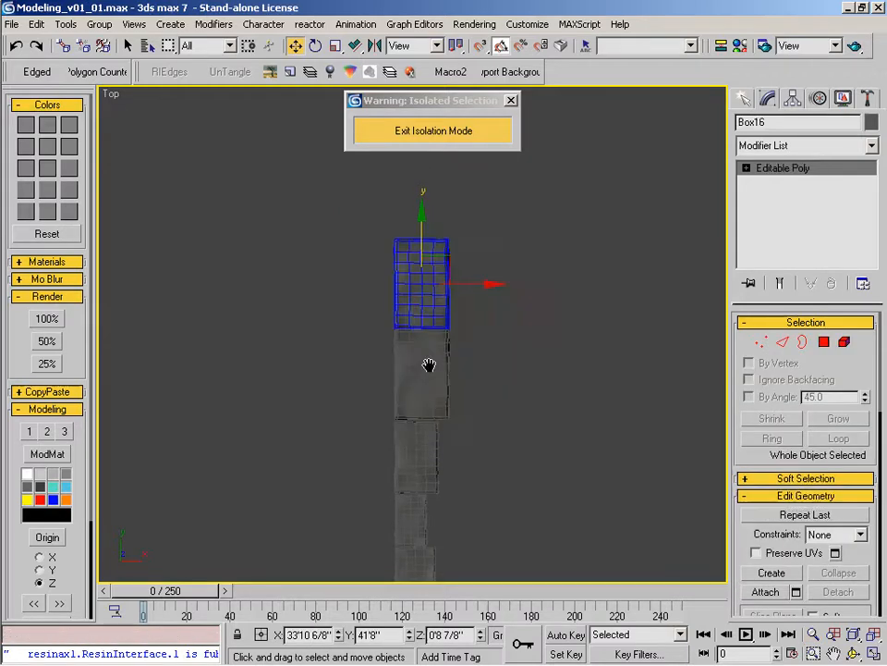
scroll(422, 376, "up", 3)
middle_click_drag(421, 301, 472, 336)
key("r")
left_click_drag(471, 337, 561, 355)
key("e")
key("w")
left_click_drag(519, 324, 446, 466)
key("alt+z")
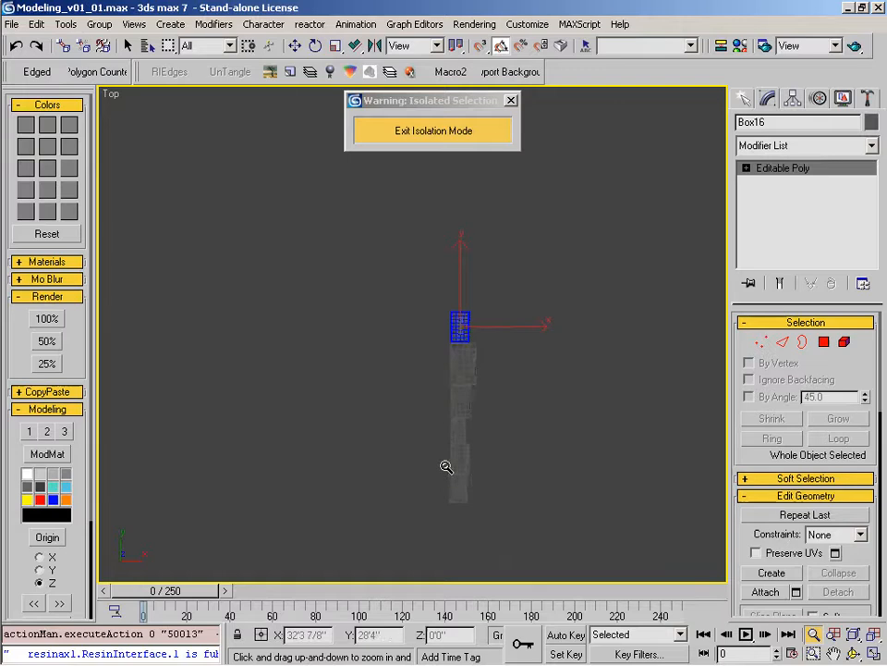
Step: Clone the small end box as a copy in positive Y and rotate the new copy about the Y axis
middle_click_drag(464, 357, 450, 469)
mouse_move(449, 468)
left_mouse_down()
mouse_move(439, 351)
mouse_move(448, 257)
left_mouse_up()
key("w")
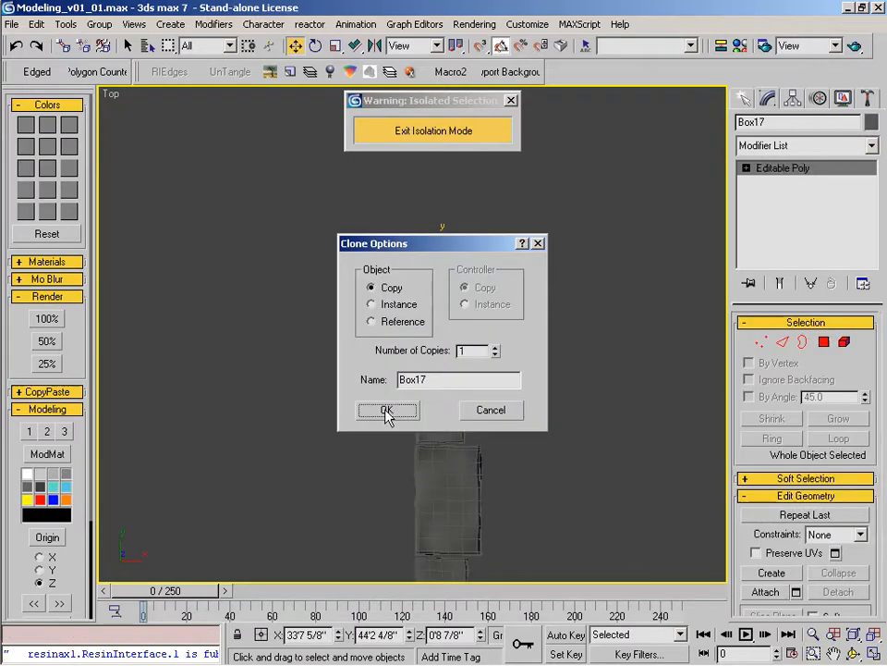
left_click(389, 412)
scroll(452, 327, "up", 3)
key("e")
left_click_drag(457, 301, 524, 317)
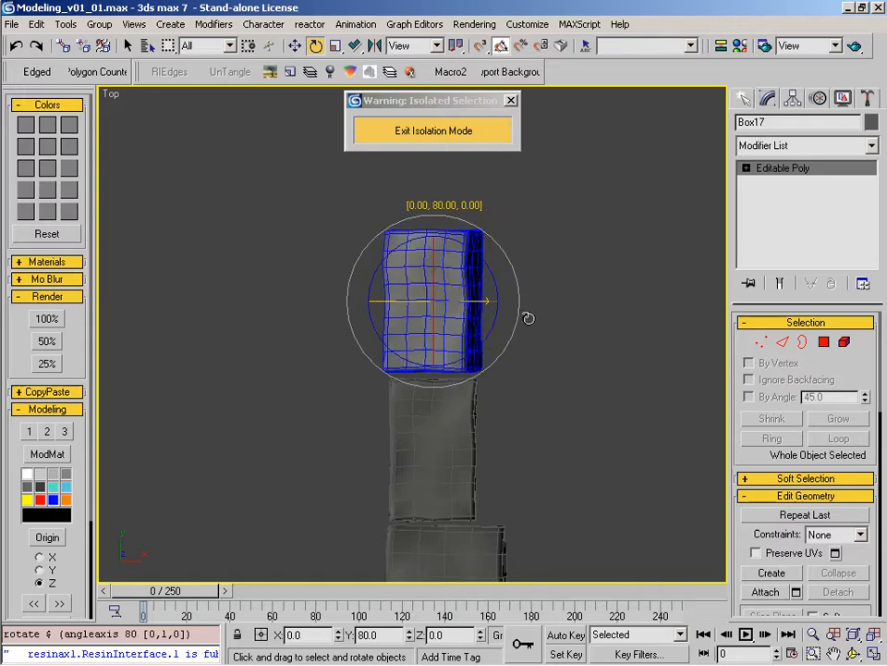
Step: Enlarge the rotated end box slightly and clone it as a copy in the positive Y direction
key("r")
left_click_drag(431, 309, 421, 458)
key("w")
left_click_drag(418, 398, 441, 233, "shift")
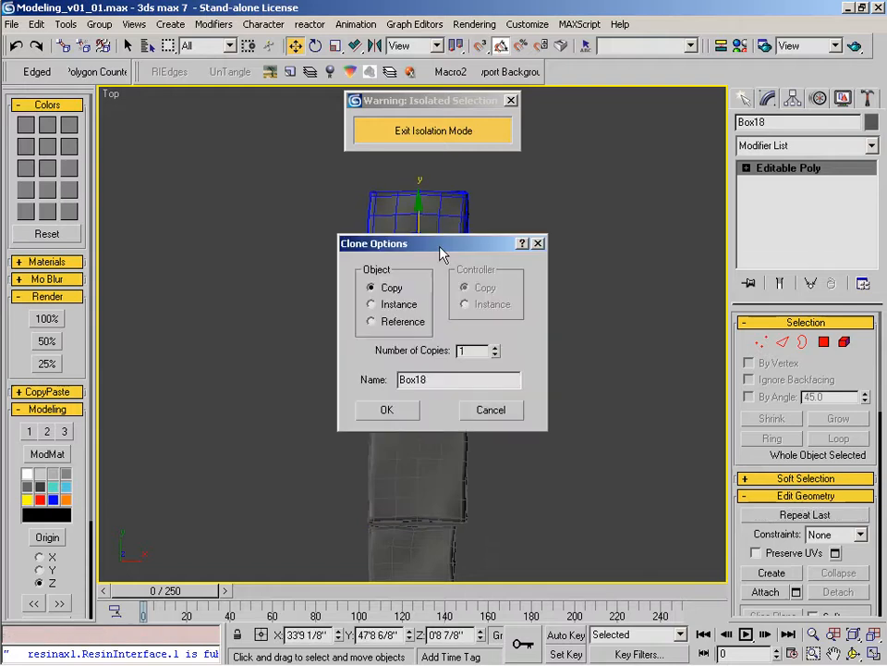
left_click(389, 412)
Step: Rotate the newest end box 90 degrees about the Y axis
middle_click_drag(415, 344, 409, 408)
key("alt+z")
left_click_drag(409, 406, 416, 366)
right_click(416, 366)
key("e")
left_click_drag(426, 309, 502, 322)
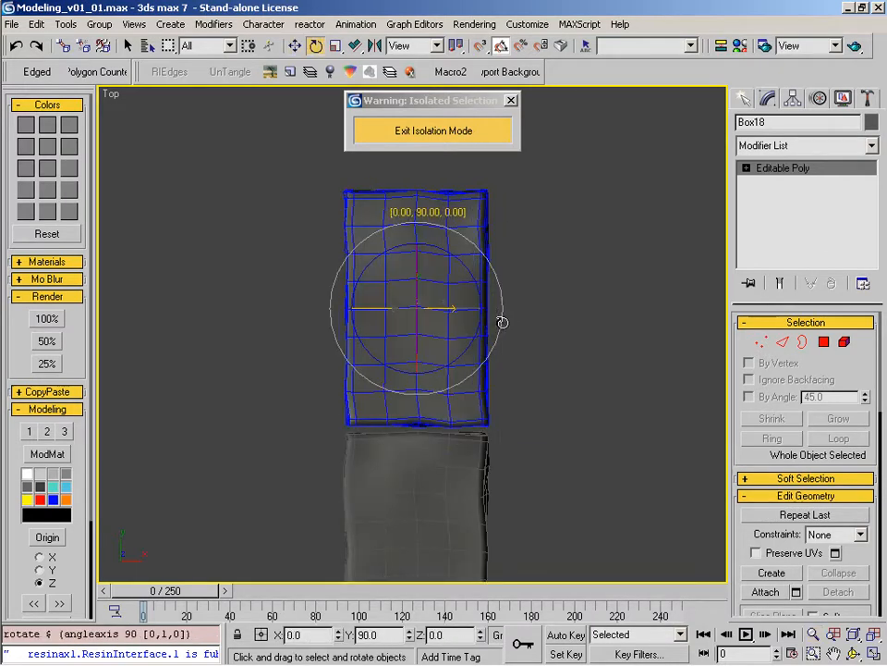
Step: Scale the last box in the row to vary its size and position it against its neighbour
key("r")
left_click_drag(428, 307, 418, 392)
key("w")
key("alt+z")
right_click(418, 392)
Step: In the Right view, raise the second-to-last box until its top is level with the last box
key("r")
key("z")
middle_click_drag(415, 454, 500, 483)
key("alt+z")
left_click_drag(391, 326, 371, 470)
middle_click_drag(305, 402, 396, 480)
right_click(415, 361)
left_click_drag(408, 450, 396, 320)
left_click(401, 382)
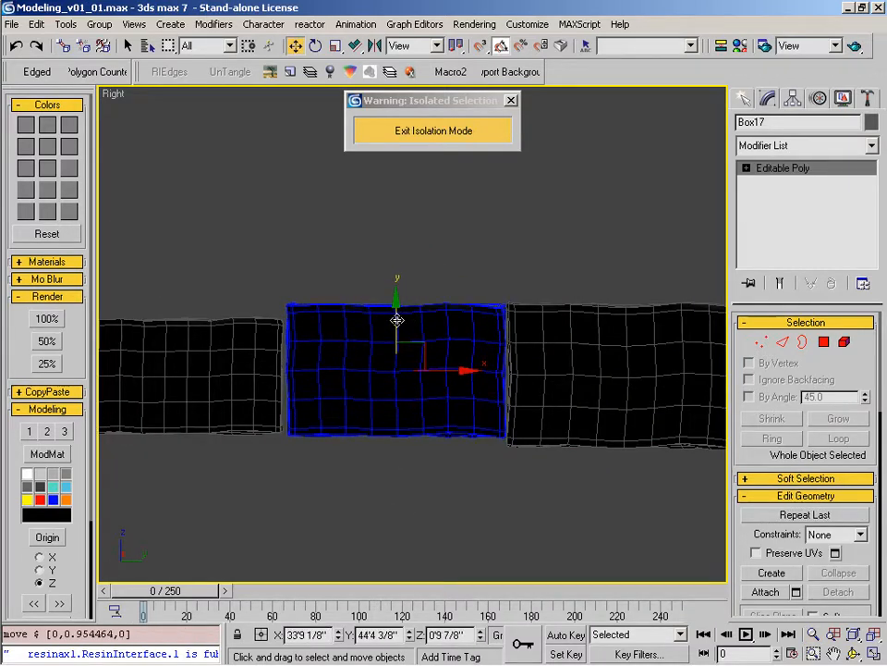
Step: Adjust the heights of the next three boxes along the row so their tops line up
left_click(211, 321)
left_click_drag(188, 314, 195, 300)
middle_click_drag(213, 392, 635, 419)
left_click_drag(403, 329, 378, 340)
left_click(184, 432)
middle_click_drag(154, 365, 454, 381)
left_click_drag(435, 367, 440, 359)
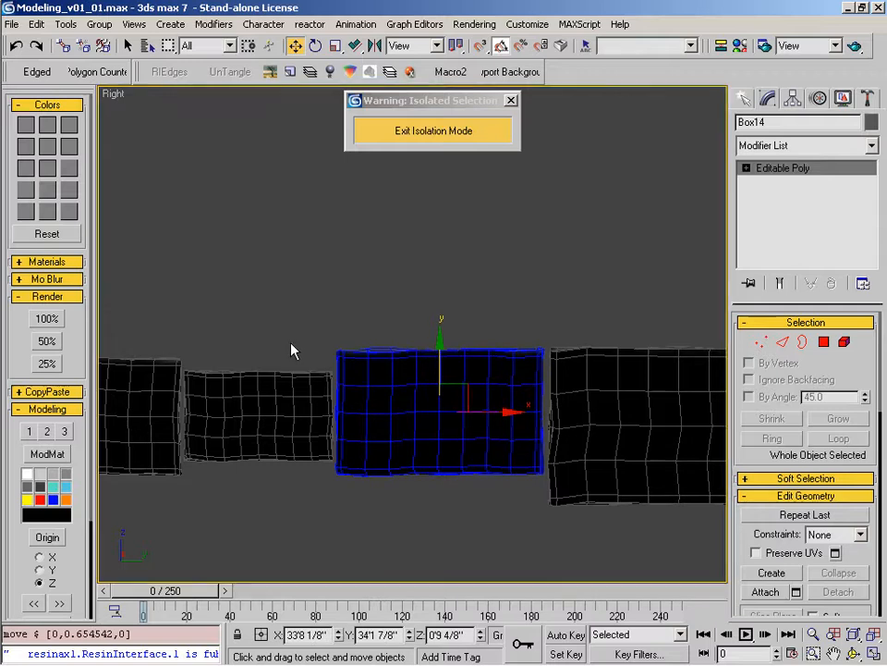
Step: Raise the remaining three boxes at the start of the row to line up with the other tops
left_click(276, 369)
left_click_drag(259, 360, 260, 333)
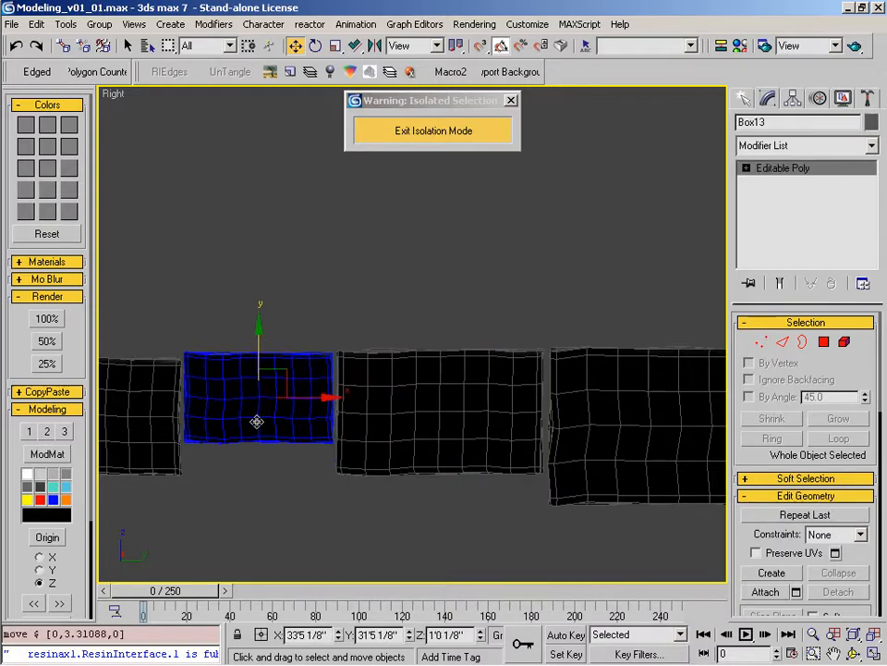
middle_click_drag(258, 420, 572, 424)
left_click(497, 417)
left_click_drag(439, 373, 444, 368)
left_click(298, 400)
left_click_drag(256, 368, 262, 356)
Step: In the Top view, select all eight boxes and clone them as a copy well off to the positive X side
key("t")
key("z")
middle_click_drag(421, 336, 420, 520, "ctrl+alt")
middle_click_drag(449, 335, 399, 497)
middle_click_drag(422, 342, 422, 390, "ctrl+alt")
middle_click_drag(475, 366, 434, 429)
mouse_move(423, 353)
middle_mouse_down("ctrl+alt")
mouse_move(419, 392)
mouse_move(419, 370)
middle_mouse_up("ctrl+alt")
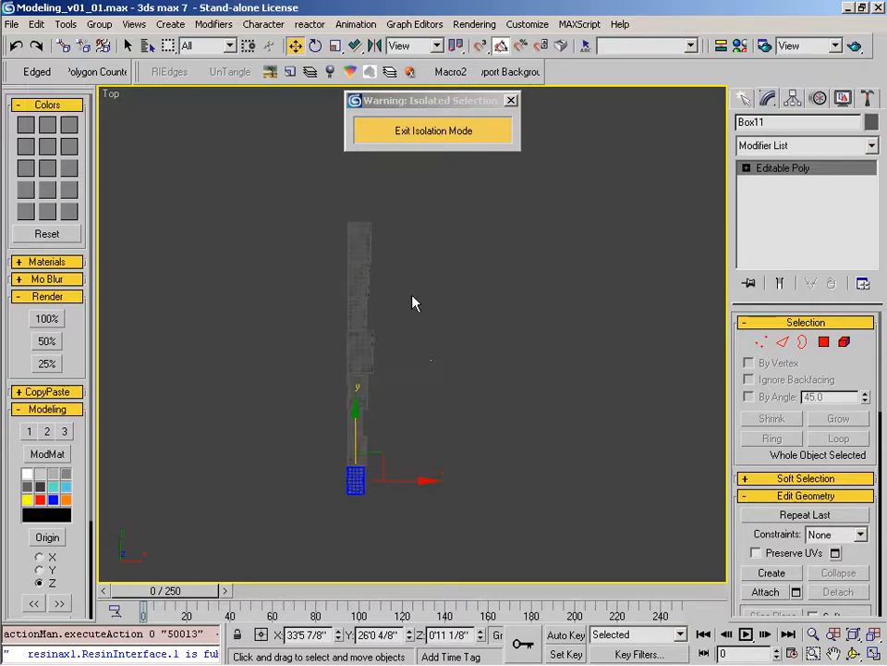
left_click_drag(354, 356, 441, 427)
mouse_move(413, 366)
left_mouse_down("shift")
mouse_move(655, 386)
mouse_move(601, 375)
left_mouse_up("shift")
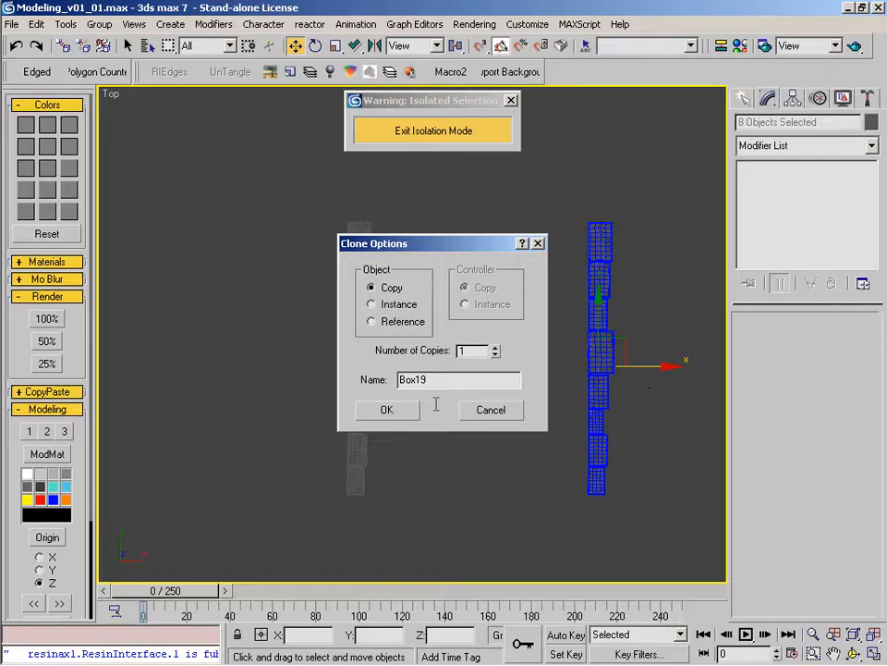
left_click(388, 410)
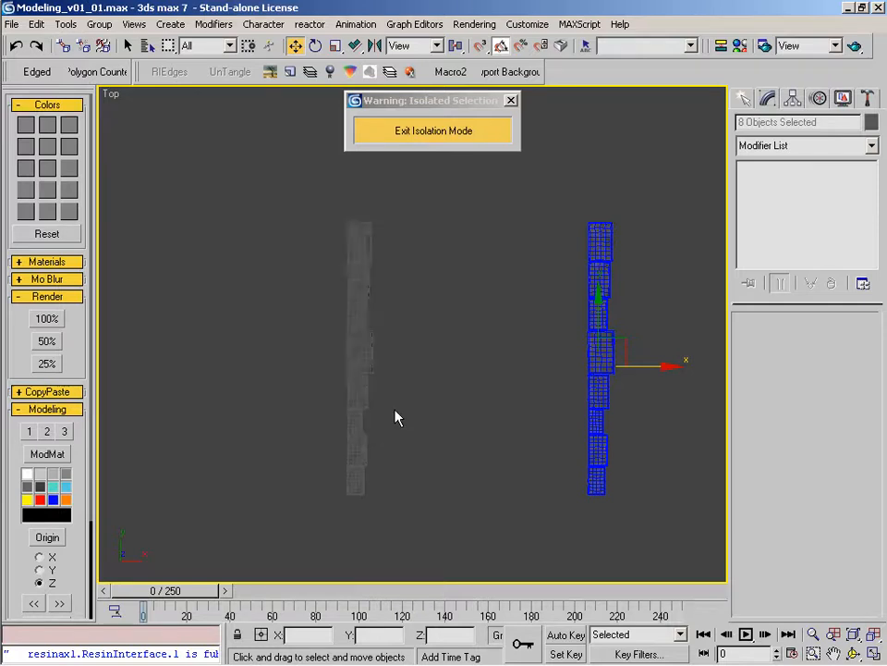
Step: Clone the original eight-box row as a copy in positive Y and move the copy against the original's end
left_click_drag(277, 186, 440, 482)
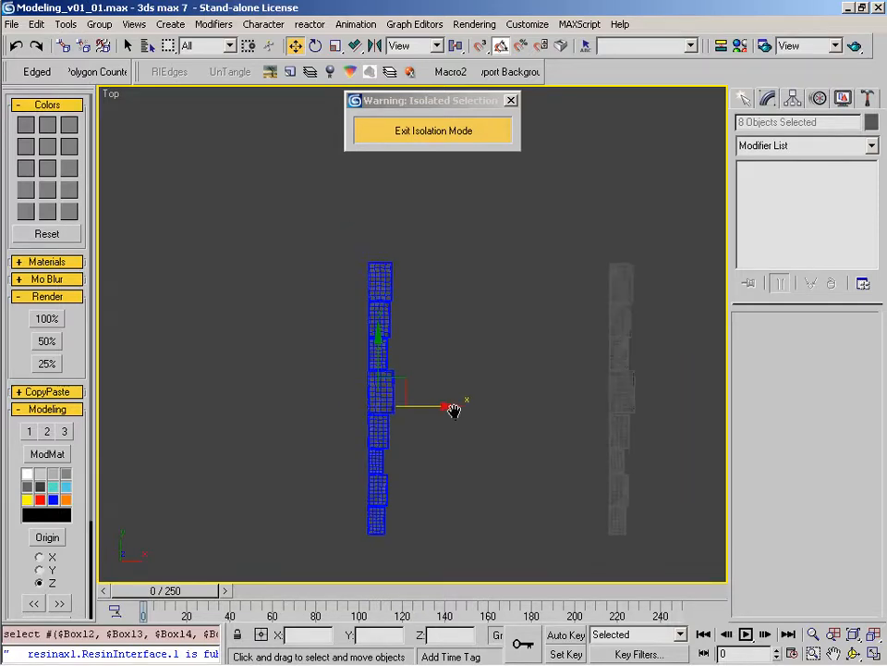
middle_click_drag(444, 392, 444, 403)
scroll(444, 403, "down", 2)
left_click_drag(402, 371, 414, 174, "shift")
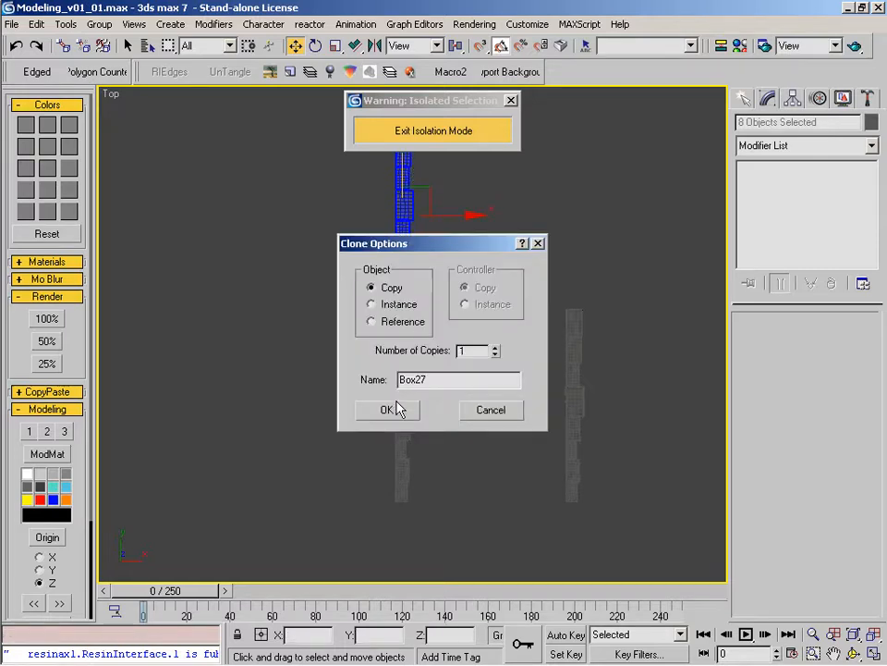
left_click(394, 409)
middle_click_drag(410, 452, 412, 575)
middle_click_drag(411, 436, 433, 294, "ctrl+alt")
left_click_drag(392, 301, 392, 313)
Step: Clone the second eight-box segment as a copy in positive Y and adjust its position to remove the overlap
key("alt+z")
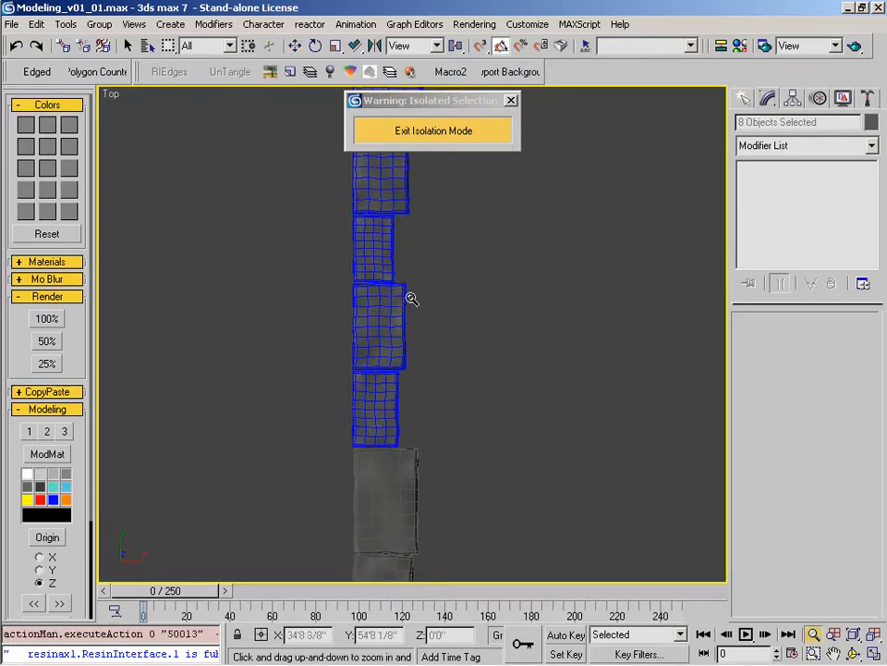
middle_click_drag(412, 298, 405, 489, "ctrl+alt")
middle_click_drag(407, 324, 416, 545)
mouse_move(415, 434)
left_mouse_down("shift")
mouse_move(416, 278)
mouse_move(416, 301)
left_mouse_up("shift")
left_click(387, 409)
mouse_move(415, 390)
middle_mouse_down("ctrl+alt")
mouse_move(458, 244)
mouse_move(447, 331)
mouse_move(428, 315)
middle_mouse_up("ctrl+alt")
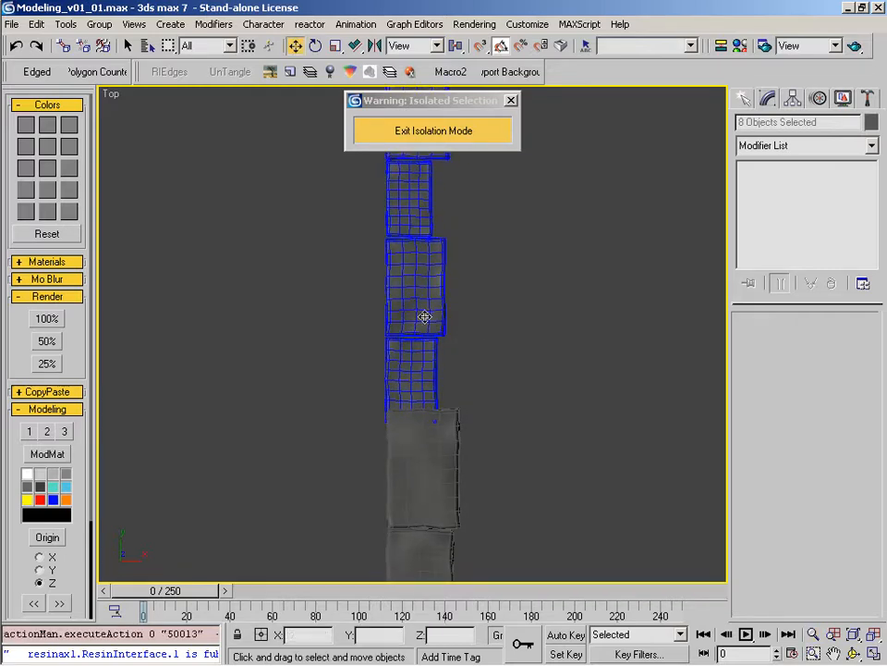
left_click_drag(423, 316, 421, 278, "shift")
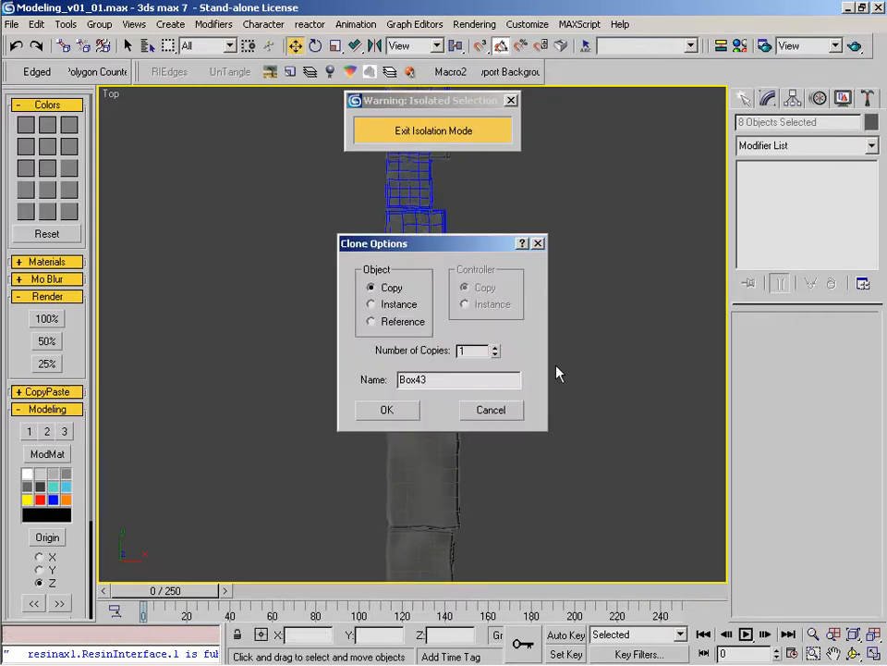
left_click(490, 409)
mouse_move(422, 340)
left_mouse_down()
mouse_move(421, 312)
mouse_move(423, 321)
left_mouse_up()
Step: Clone the third eight-box segment as a copy in positive Y and close the gap to the row
middle_click_drag(423, 321, 412, 399, "ctrl+alt")
left_click_drag(412, 399, 414, 255)
left_click(399, 414)
mouse_move(402, 404)
middle_mouse_down("ctrl+alt")
mouse_move(446, 207)
mouse_move(425, 271)
middle_mouse_up("ctrl+alt")
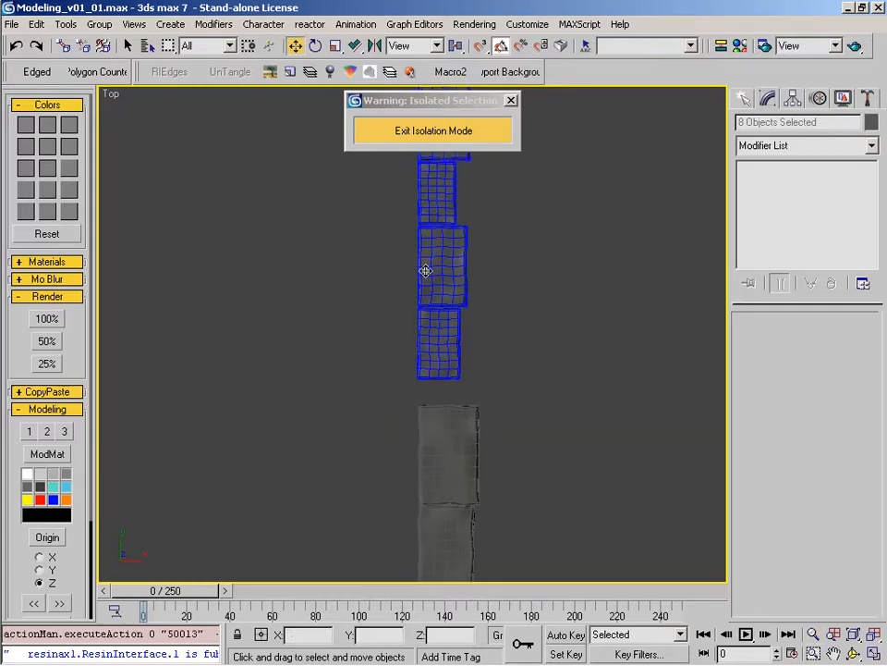
left_click_drag(426, 271, 427, 293)
Step: Select all 32 boxes of the long row and clone them as a copy in the positive Y direction
key("alt+z")
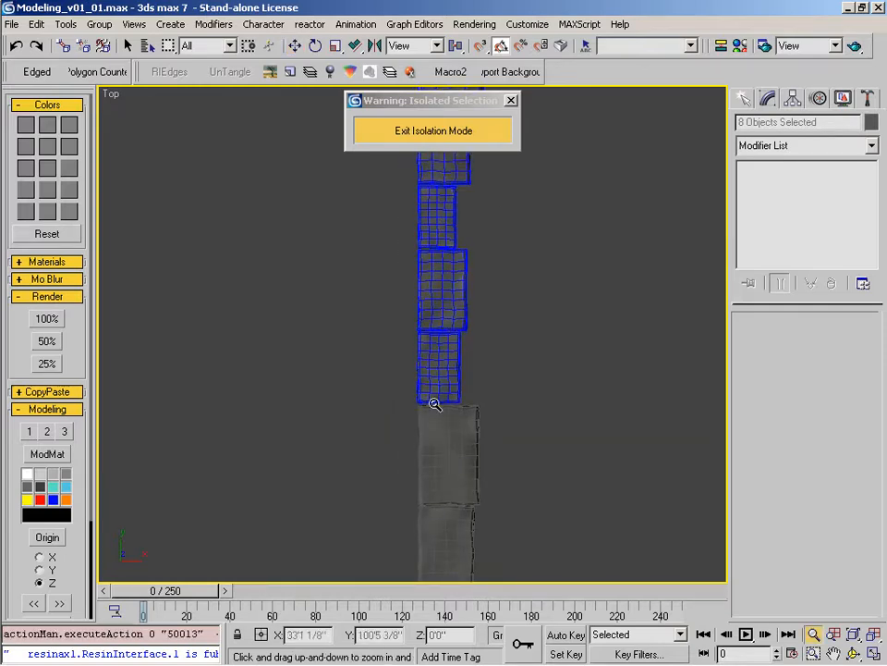
left_click_drag(432, 400, 463, 294)
key("alt+z")
left_click_drag(452, 246, 447, 518)
key("w")
left_click_drag(383, 212, 491, 595)
middle_click_drag(481, 466, 460, 502)
left_click_drag(444, 444, 434, 181, "shift")
key("Return")
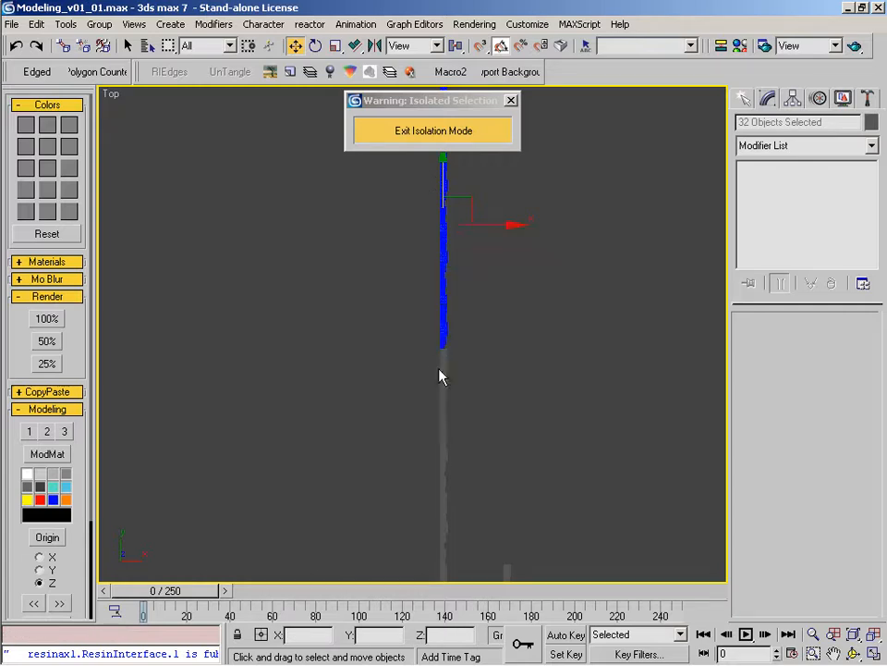
Step: Move the cloned 32-box segment along Y to meet the end of the original row
middle_click_drag(444, 354, 431, 492)
mouse_move(434, 311)
left_mouse_down()
mouse_move(432, 251)
mouse_move(425, 294)
left_mouse_up()
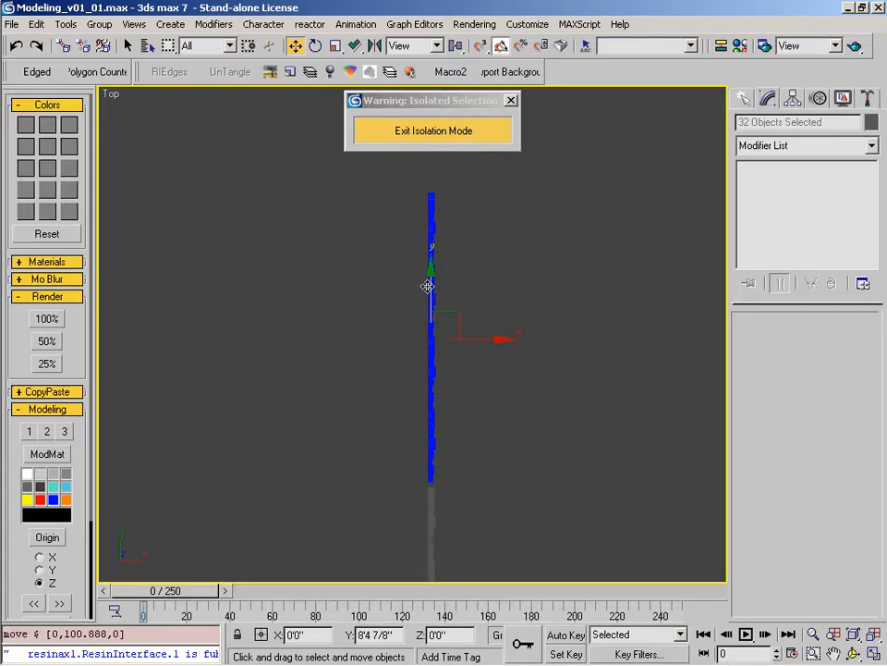
key("alt+z")
mouse_move(464, 389)
left_mouse_down()
mouse_move(494, 217)
mouse_move(474, 309)
mouse_move(471, 399)
mouse_move(472, 390)
left_mouse_up()
key("w")
key("alt+z")
mouse_move(472, 313)
left_mouse_down()
mouse_move(459, 463)
mouse_move(456, 434)
left_mouse_up()
left_click_drag(468, 333, 465, 405)
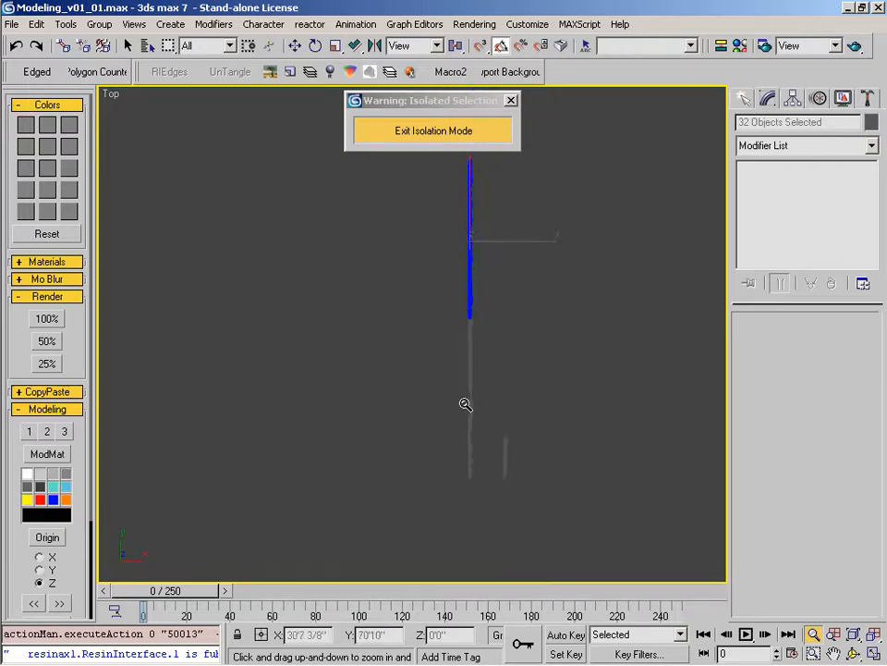
Step: Exit isolation mode and frame the long row beside the circular structure
right_click(465, 404)
middle_click_drag(418, 292, 463, 136)
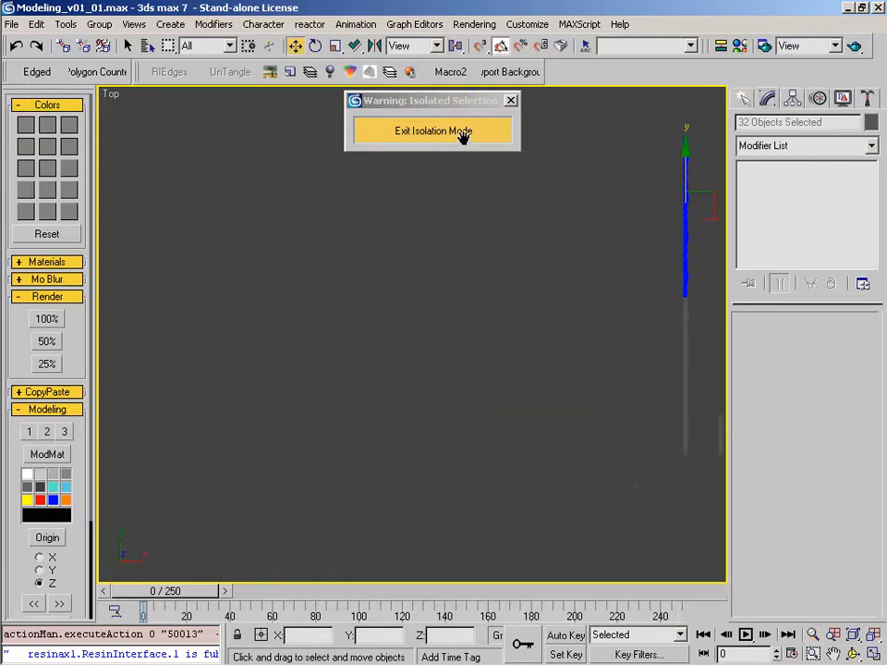
left_click(464, 134)
middle_click_drag(576, 343, 493, 321)
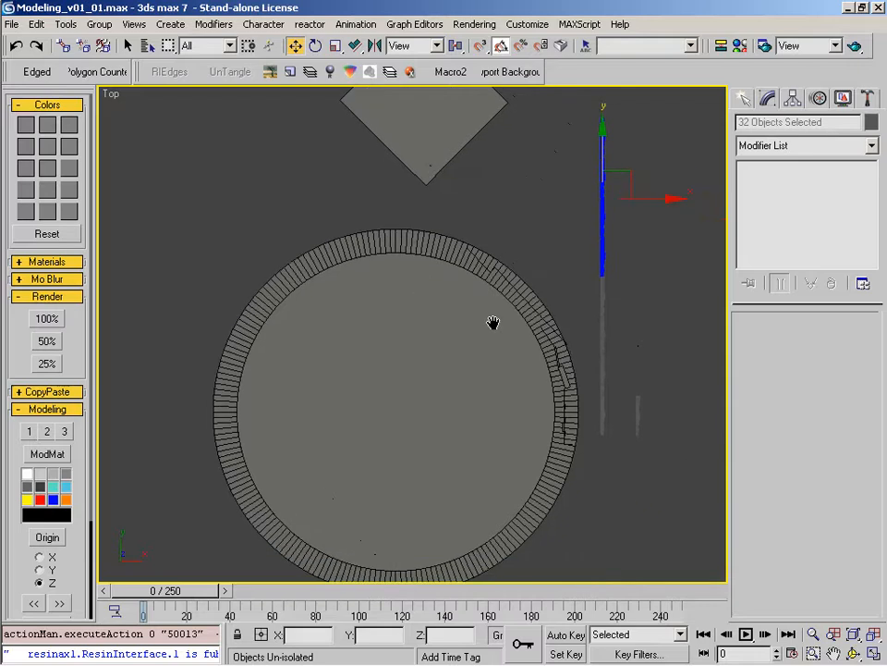
middle_click_drag(558, 336, 516, 345)
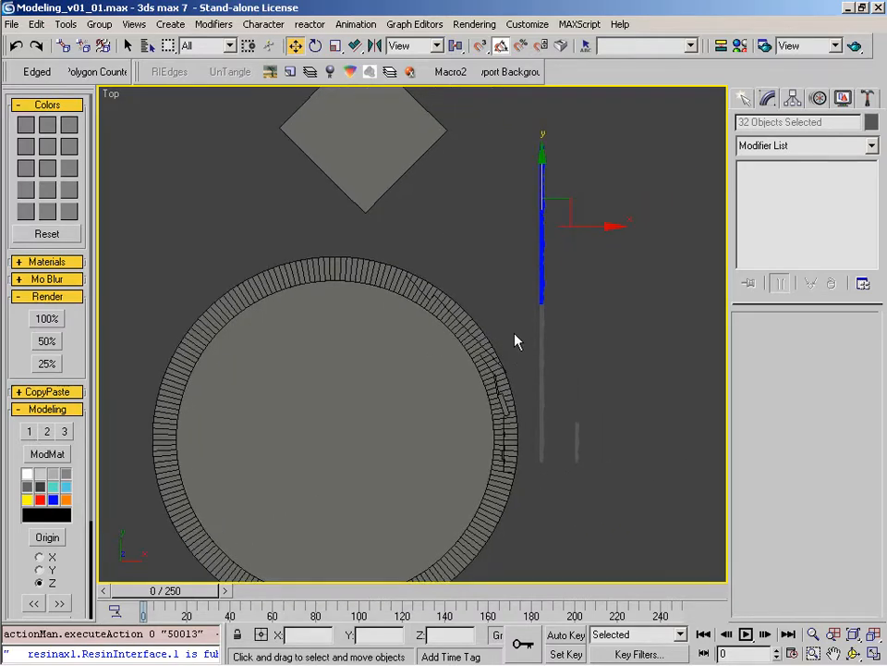
Step: Select all 64 boxes of the long row and collapse them into a single mesh object
left_click_drag(528, 134, 564, 473)
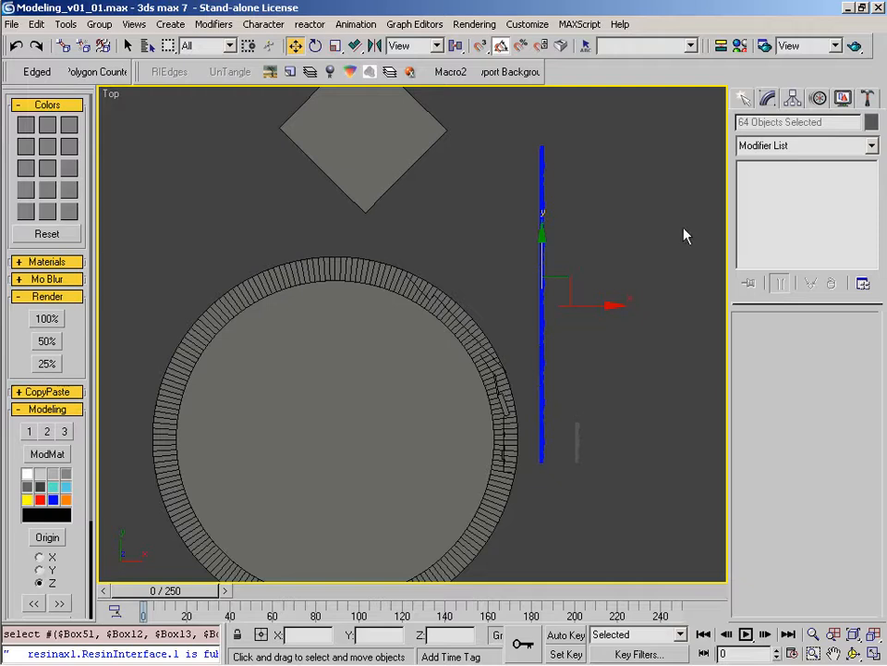
left_click(869, 98)
left_click(809, 233)
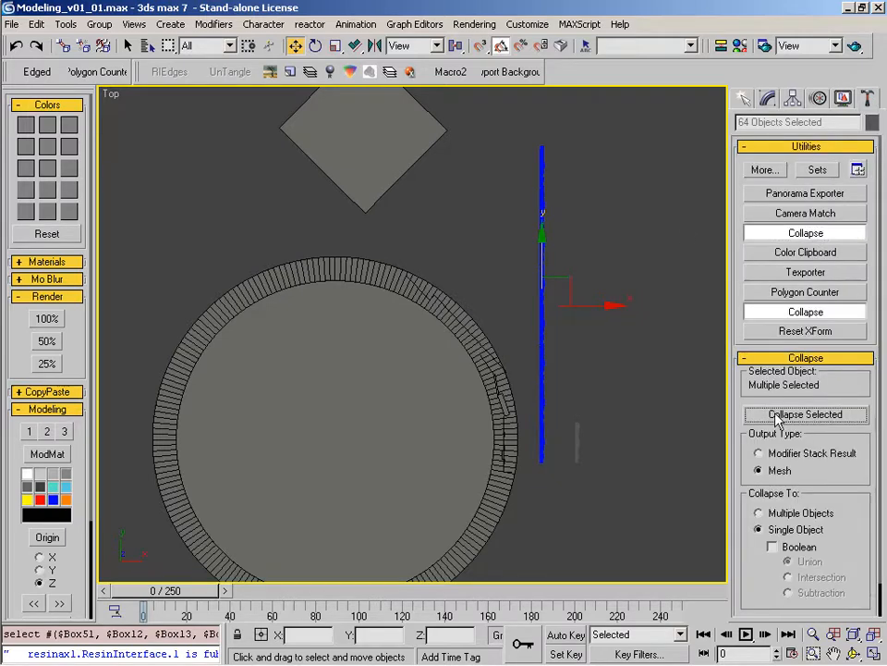
left_click(805, 415)
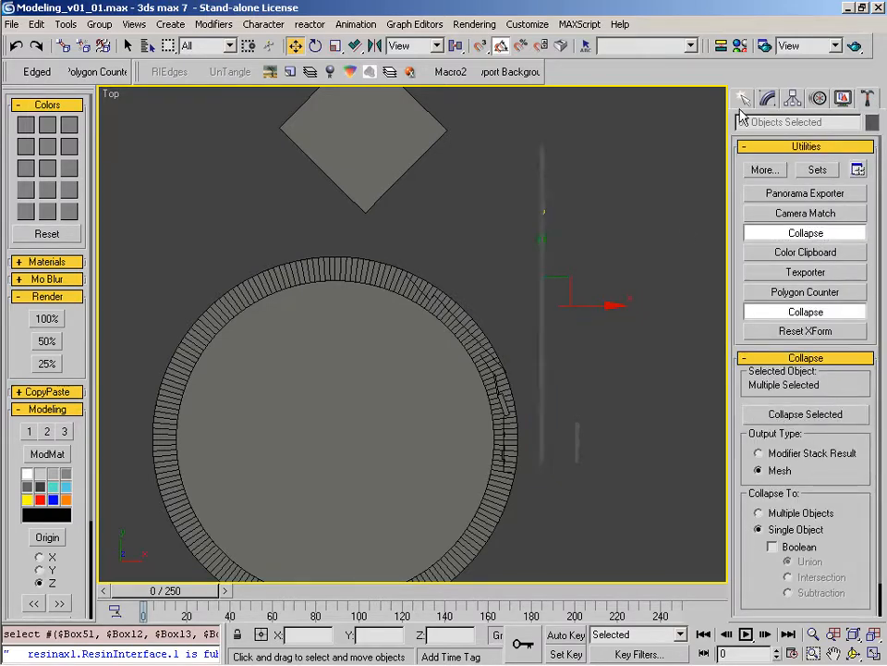
left_click(767, 98)
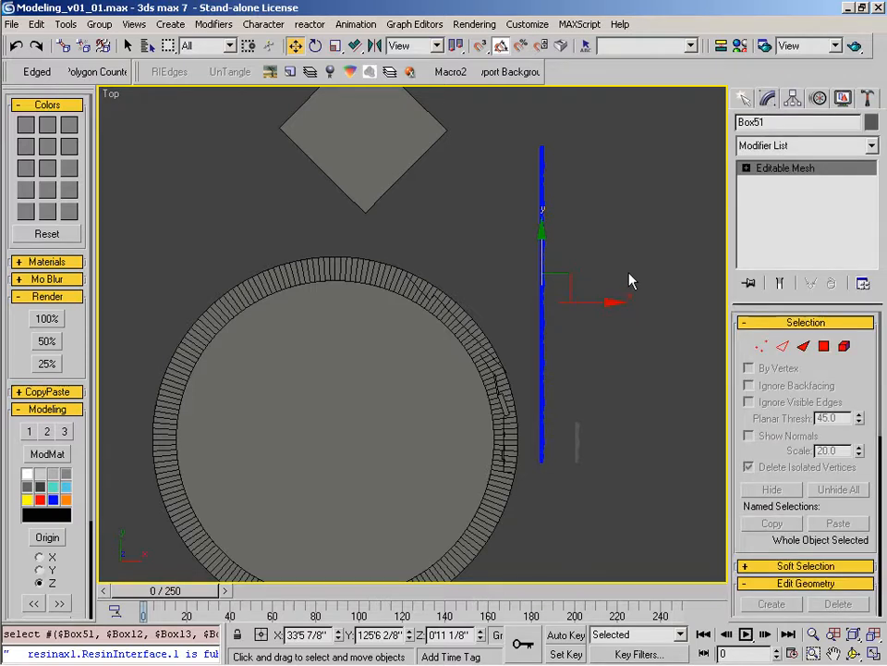
Step: Connect the radial edges of the LAY_ground_01 ring with a new edge loop
middle_click_drag(630, 279, 584, 293)
key("alt+z")
left_click_drag(522, 388, 520, 184)
key("w")
middle_click_drag(489, 430, 527, 336, "alt")
key("alt+z")
left_click_drag(527, 337, 552, 311)
key("w")
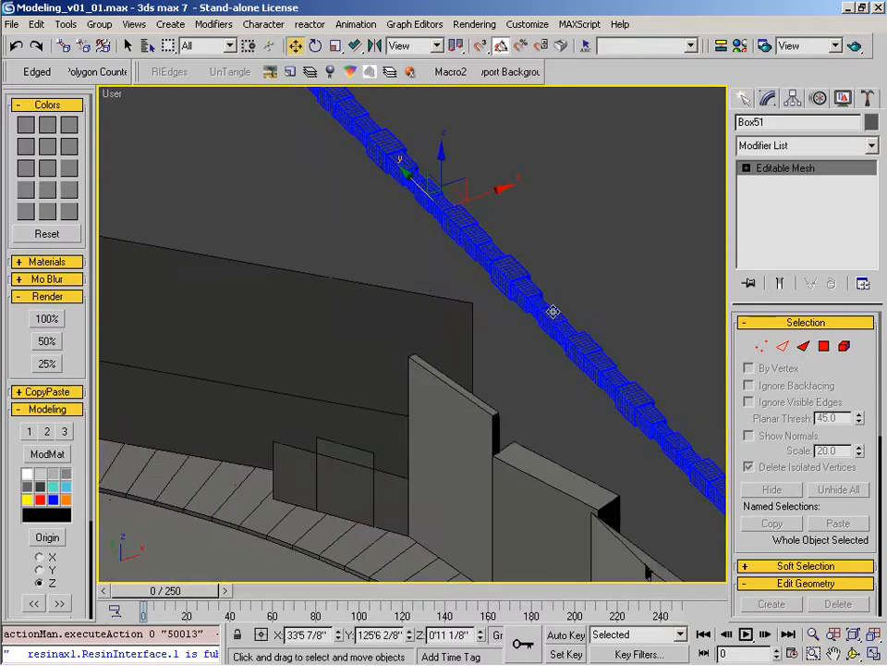
middle_click_drag(524, 447, 551, 253)
left_click(507, 363)
key("alt+z")
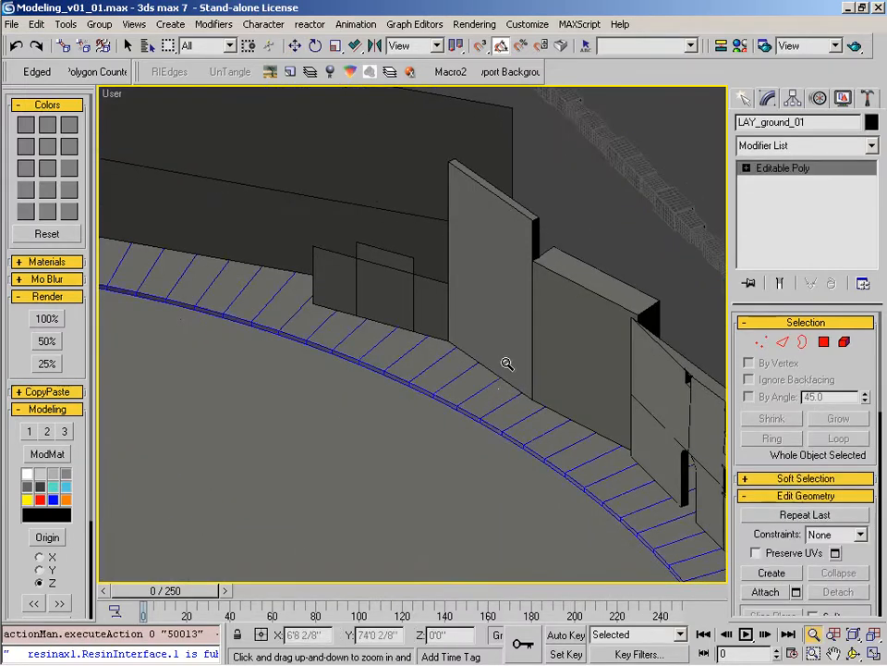
left_click_drag(508, 363, 507, 441)
key("w")
middle_click_drag(654, 545, 530, 415)
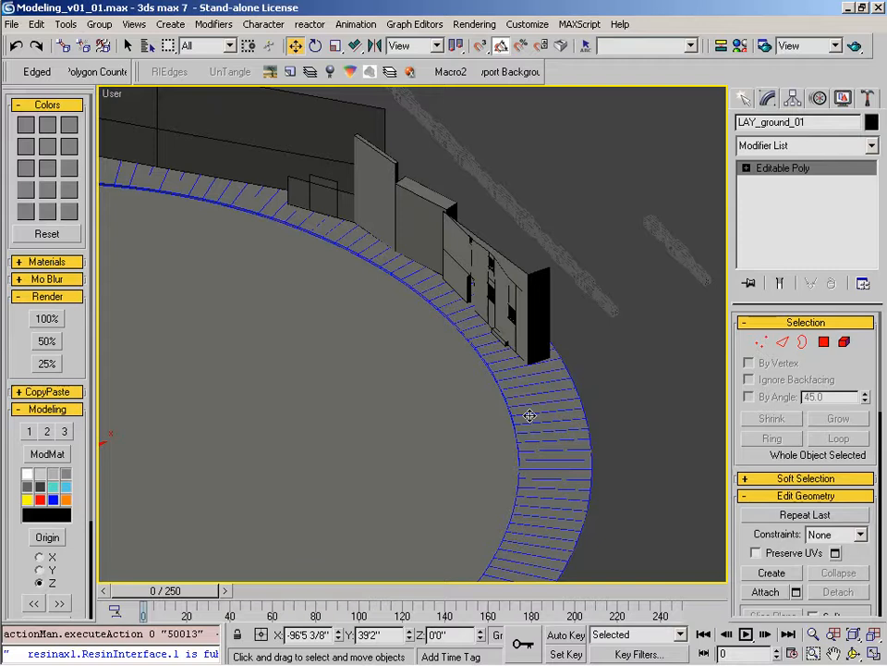
key("2")
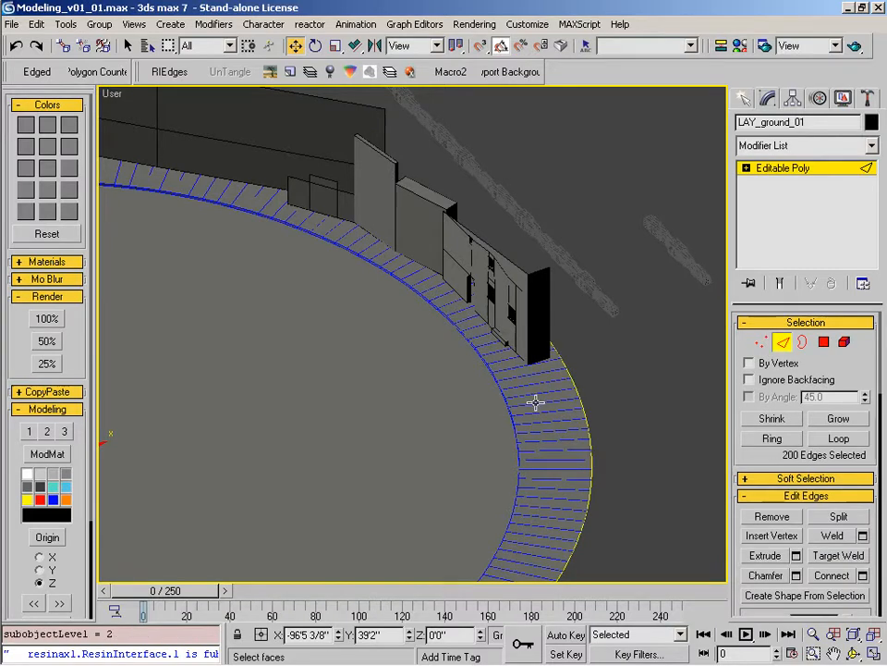
left_click(535, 402)
key("ctrl+shift+e")
Step: Chamfer the new edge loop so its two halves lie near the ring's inner and outer borders
key("alt+z")
left_click_drag(559, 448, 422, 345)
right_click(544, 306)
key("ctrl+shift+c")
left_click(646, 302)
Step: Remove the chamfered edge loop near the ring's outer border, keeping only the inner one
left_click(632, 292)
right_click(630, 290)
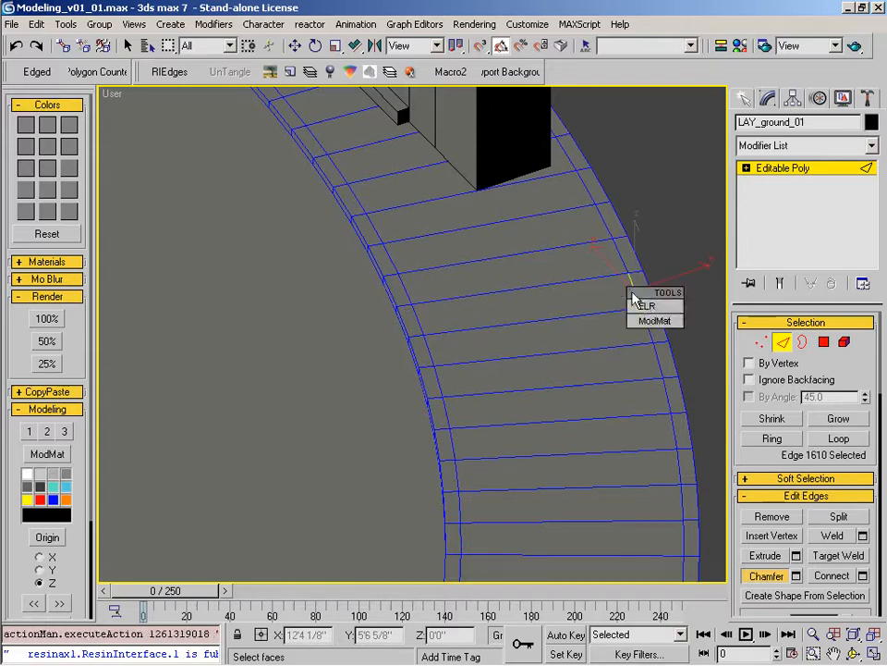
left_click(644, 308)
key("alt+z")
left_click_drag(618, 280, 633, 397)
right_click(633, 398)
left_click(783, 343)
middle_click_drag(677, 342, 666, 373, "alt")
Step: Select the edge loop near the ring's inner border and create a shape from it
key("2")
left_click(515, 290)
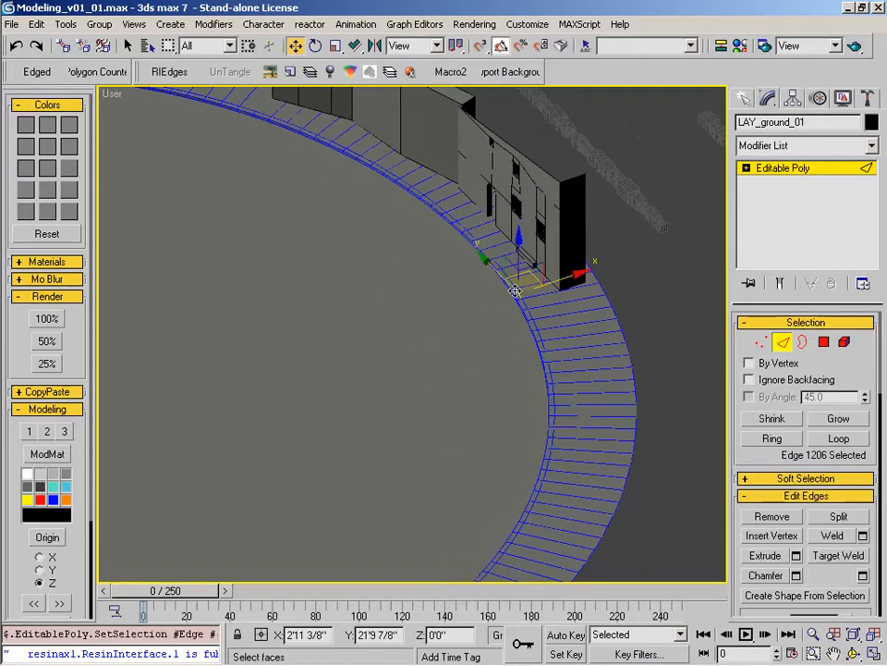
left_click(838, 439)
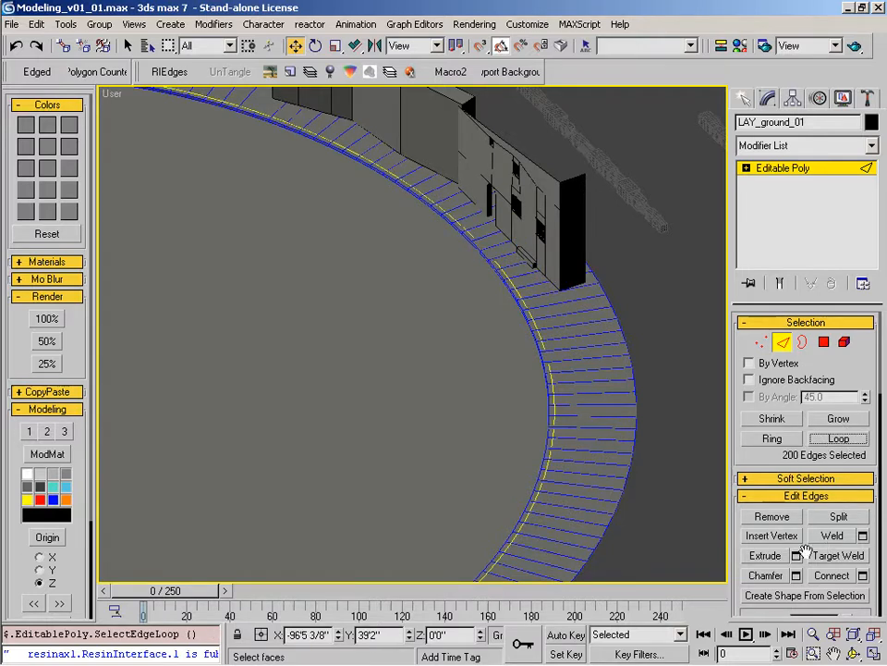
left_click(806, 596)
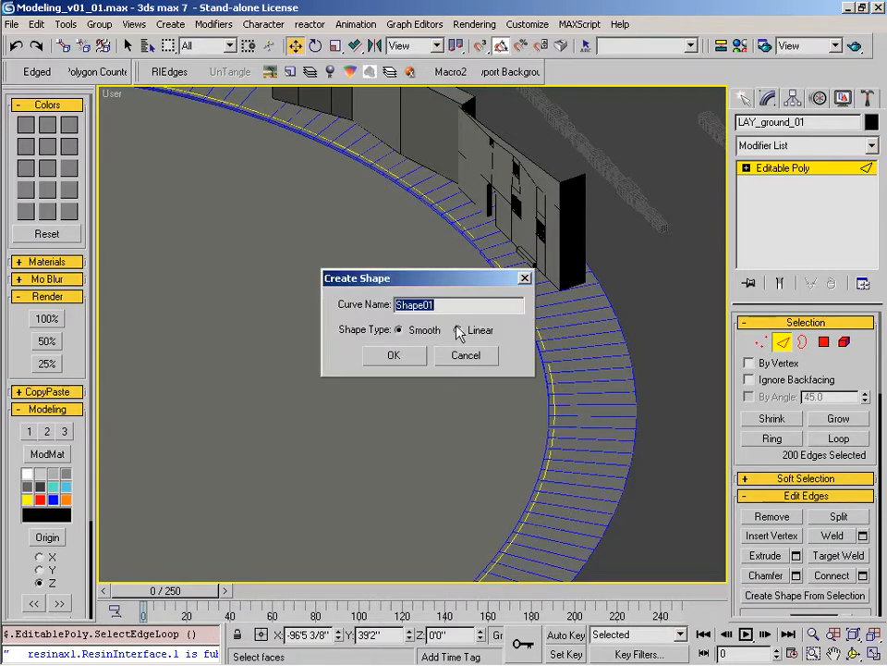
left_click(392, 357)
left_click(785, 344)
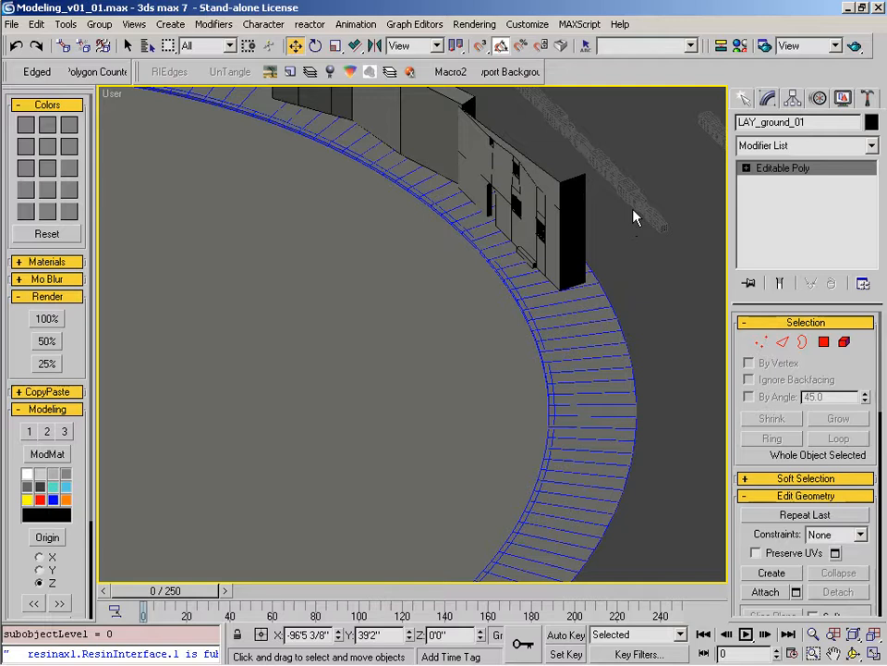
Step: Freeze the ground ring and color the extracted circular spline yellow
right_click(581, 316)
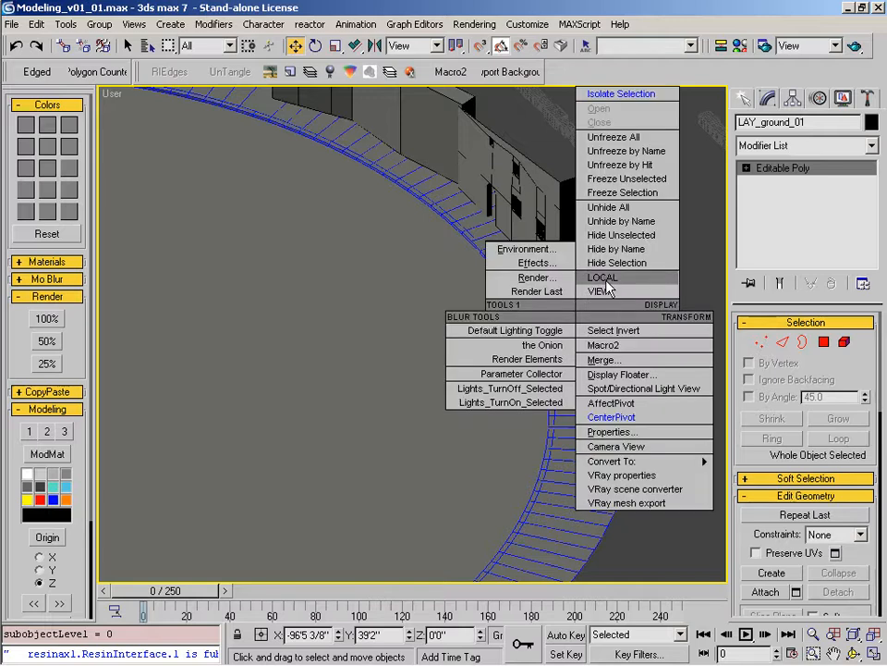
left_click(623, 192)
middle_click_drag(622, 193, 516, 356)
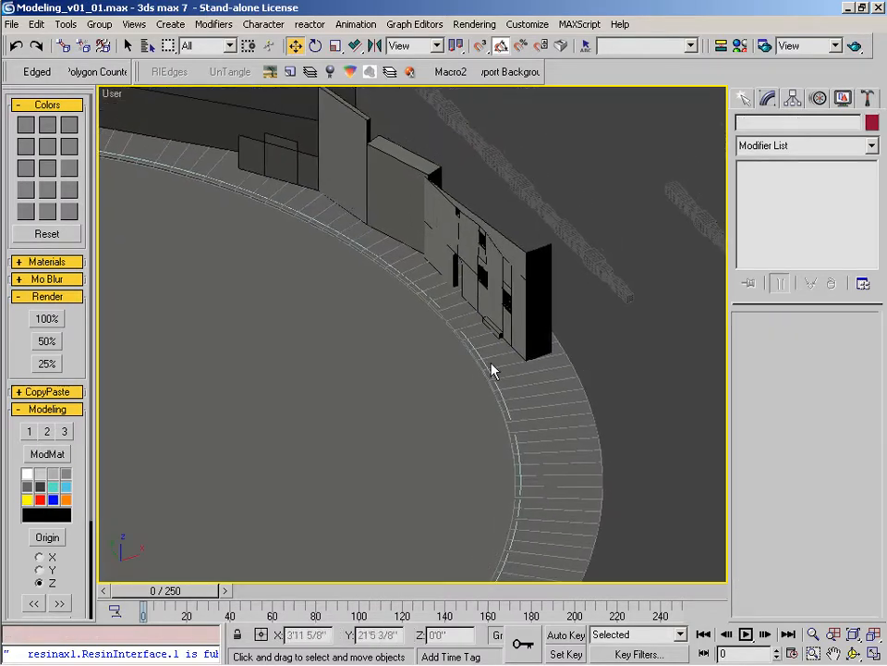
left_click(489, 367)
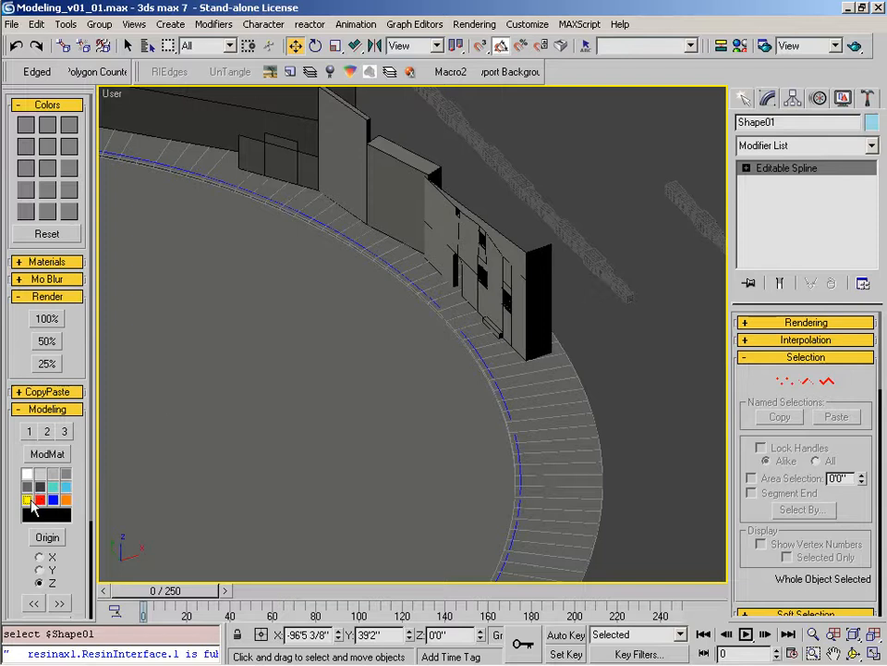
left_click(679, 351)
middle_click_drag(685, 361, 551, 290)
Step: Rename the collapsed block row as StoneEdge and open its list of modifiers
left_click(606, 362)
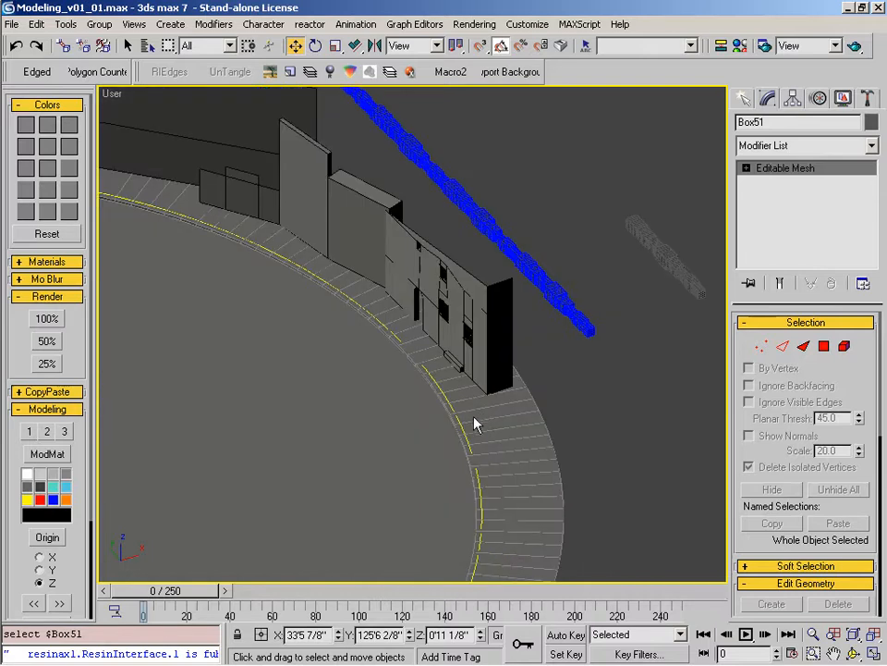
left_click_drag(770, 122, 687, 127)
type("ton")
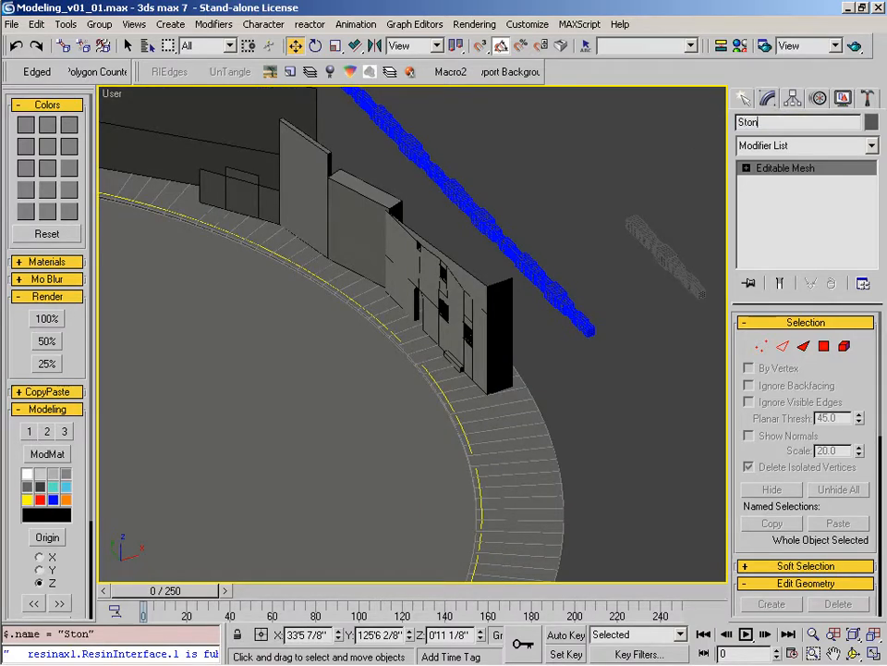
type("eEdge")
left_click(873, 146)
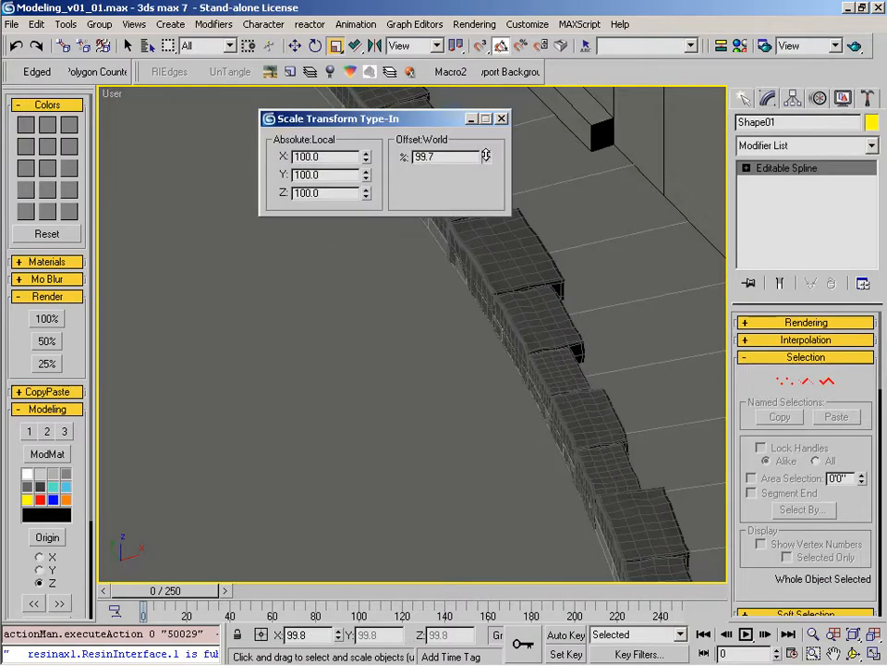
Step: Scale the circular path spline uniformly to 99.7% with the scale transform values
left_click_drag(486, 155, 485, 155)
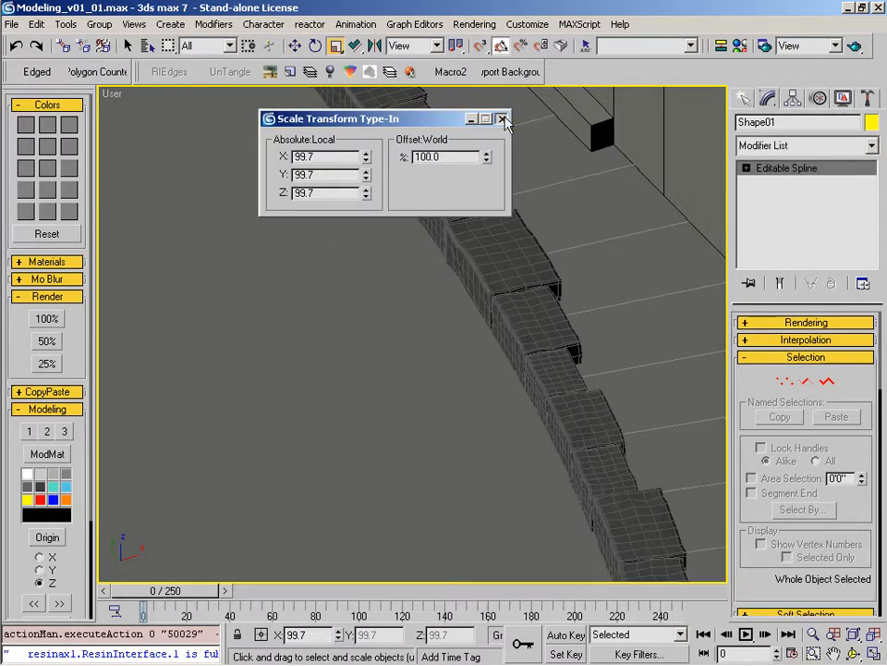
left_click(502, 118)
middle_click_drag(512, 378, 519, 397)
Step: Take a single mesh snapshot of the path-deformed StoneEdge and delete the original
left_click(527, 272)
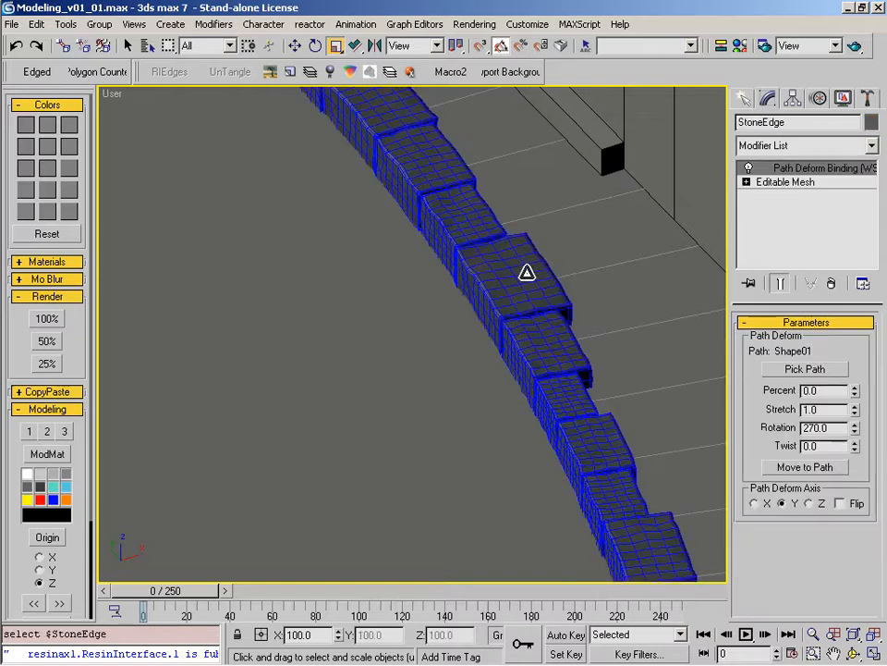
key("q")
left_click(64, 24)
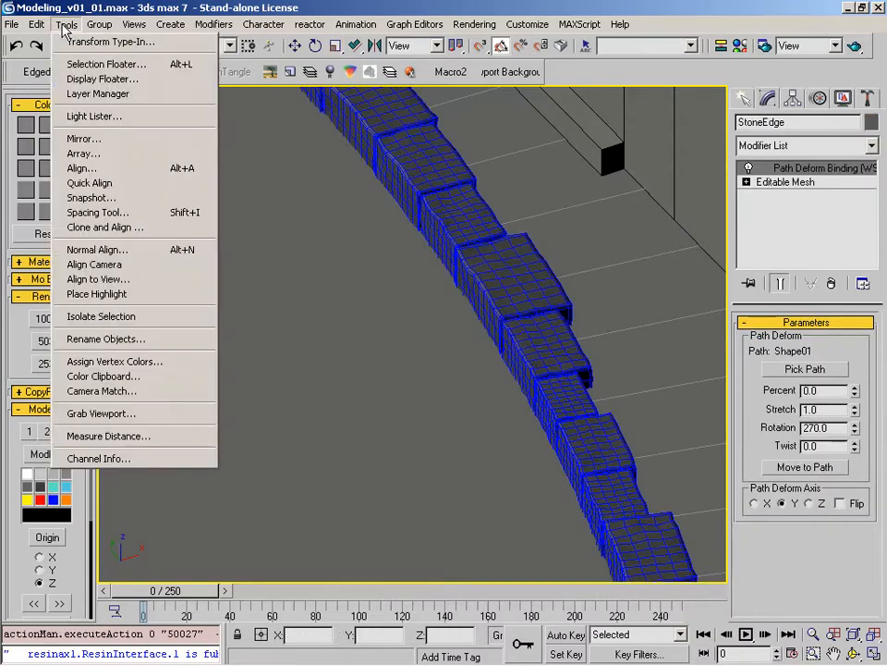
left_click(92, 197)
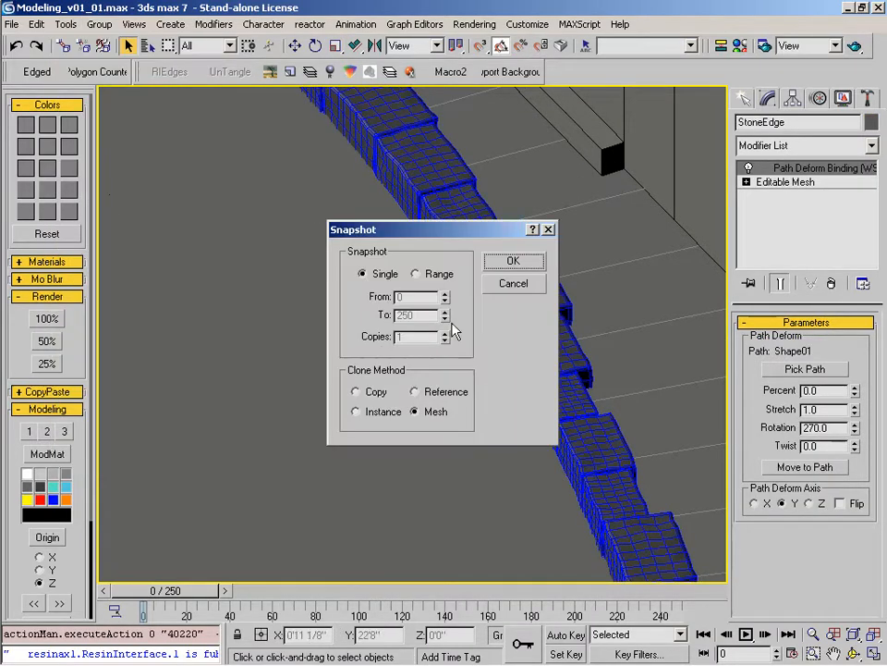
left_click(512, 262)
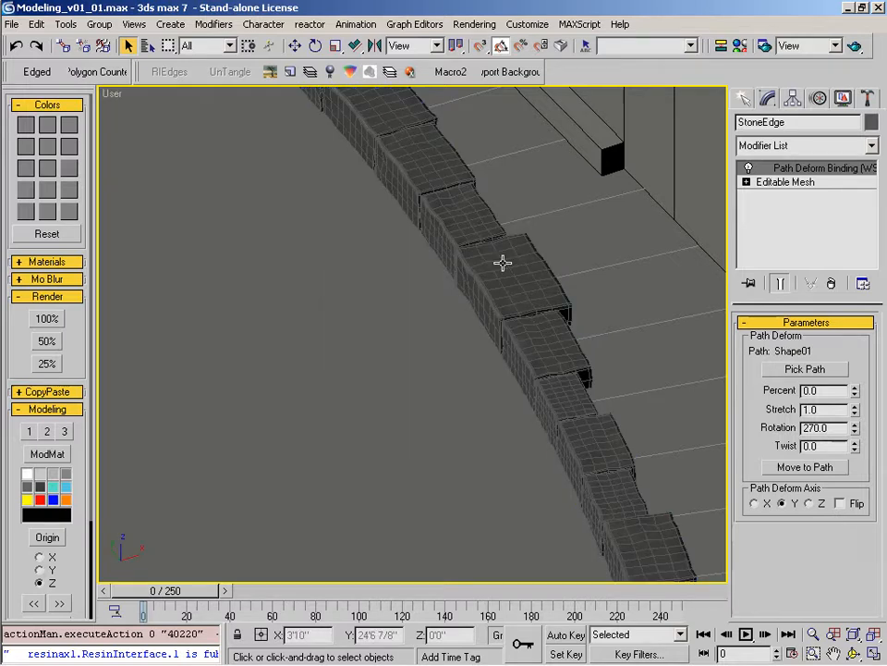
key("Delete")
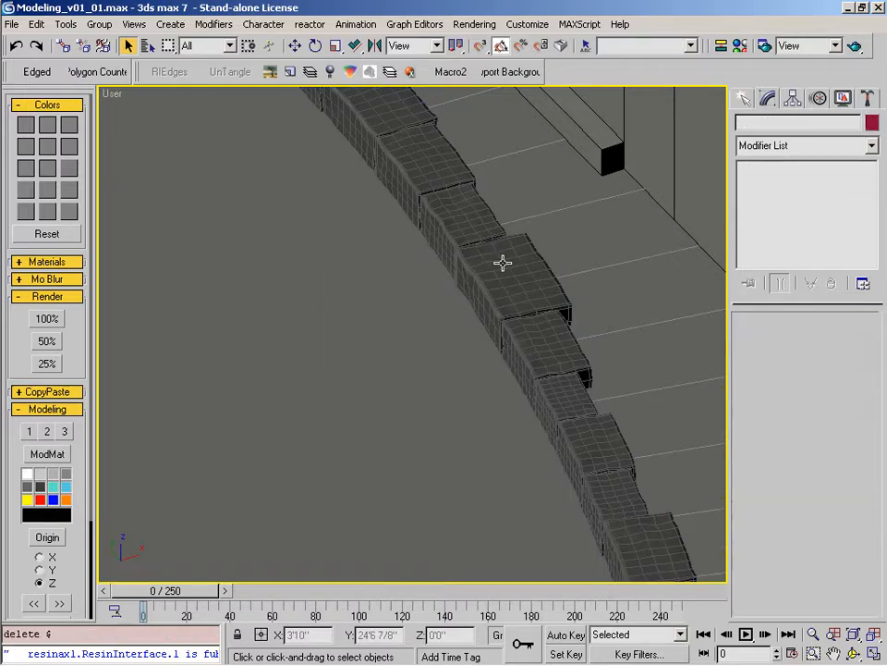
Step: Lower the StoneEdge01 snapshot mesh along Z to 0'1 2/8"
left_click(501, 261)
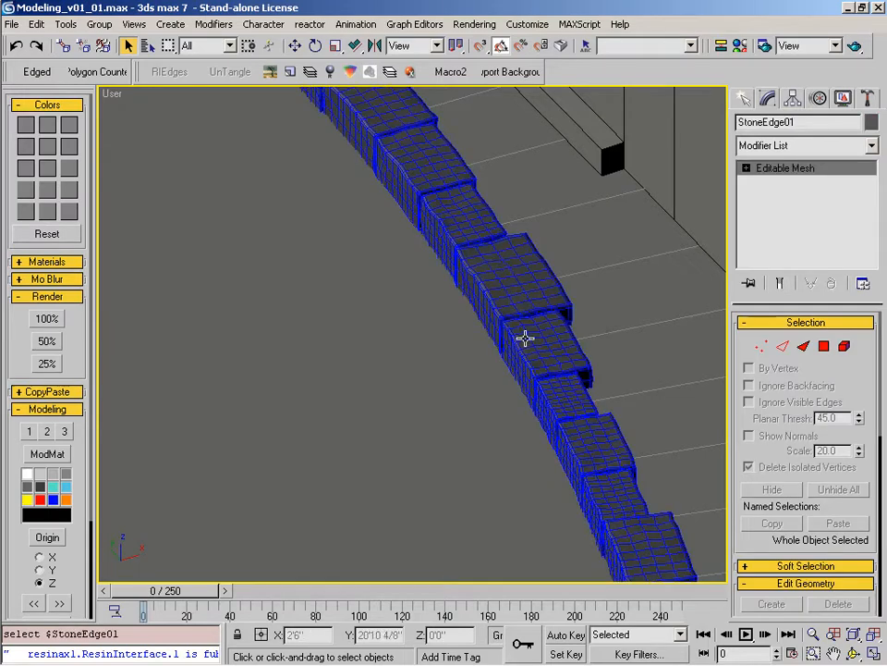
right_click(294, 46)
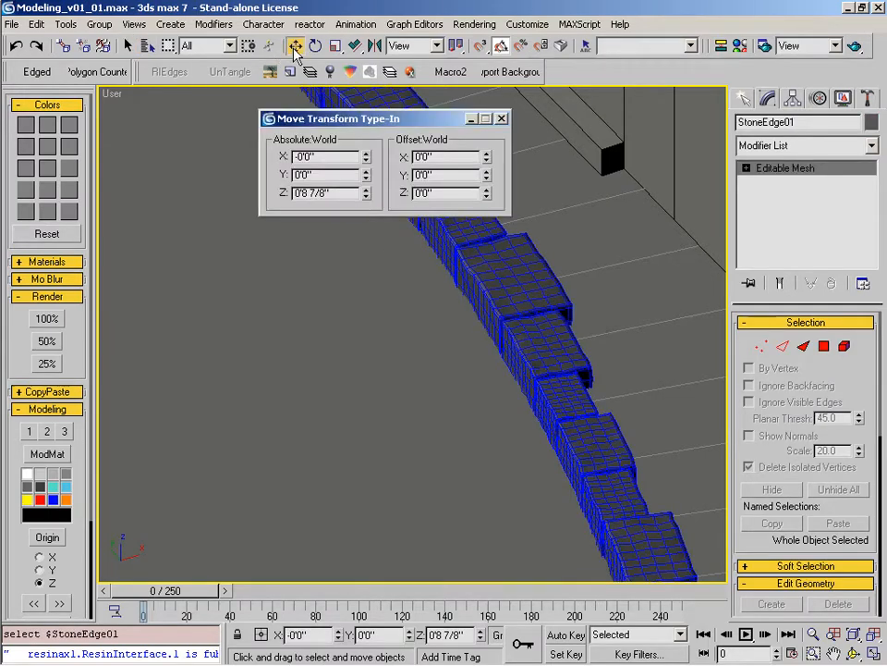
left_click(487, 192)
left_click_drag(486, 197, 447, 301)
left_click(501, 119)
Step: Frame the whole circle in the Top view and enable Vertex and Pivot snapping
key("t")
key("alt+z")
right_click(448, 305)
middle_click_drag(442, 343, 511, 382)
key("alt+z")
left_click_drag(422, 283, 424, 279)
right_click(424, 278)
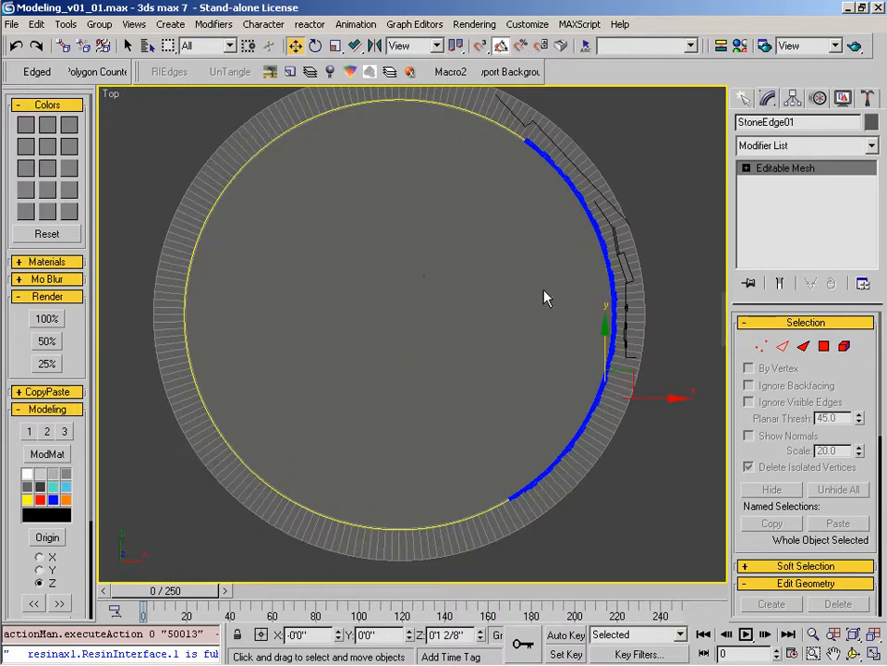
right_click(429, 277, "shift")
left_click(453, 310)
right_click(465, 277, "shift")
left_click(487, 297)
middle_click_drag(324, 199, 312, 226)
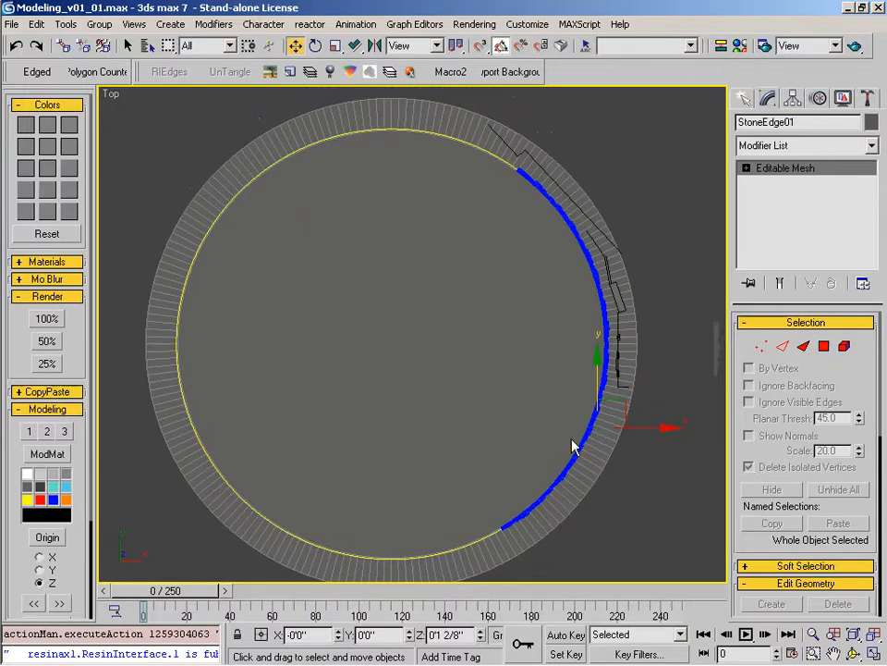
right_click(507, 203, "shift")
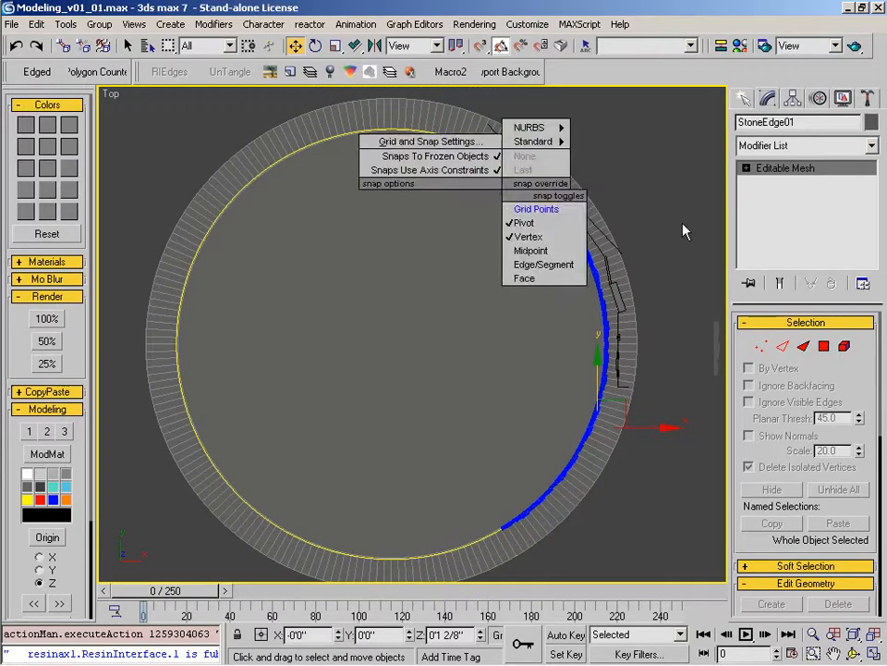
Step: Turn off vertex snapping, relocate the stone mesh's pivot to the circular spline's pivot, and activate rotation
right_click(561, 223)
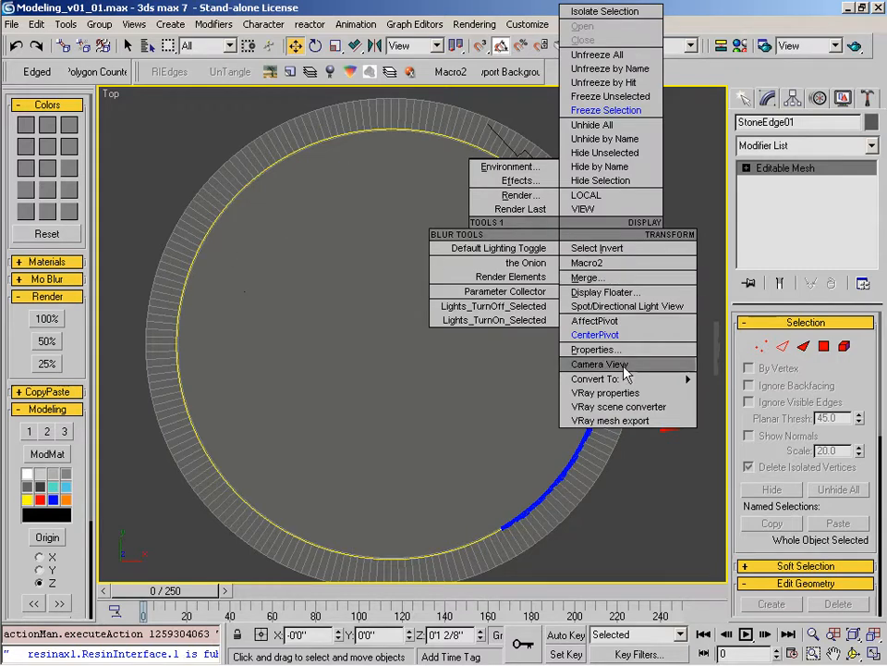
left_click(599, 321)
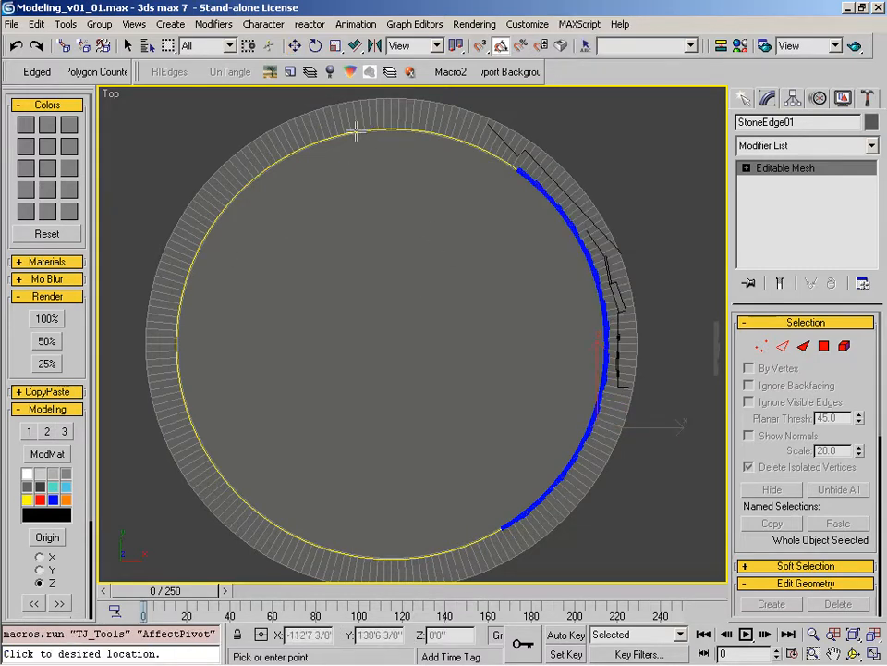
middle_click_drag(352, 133, 380, 128)
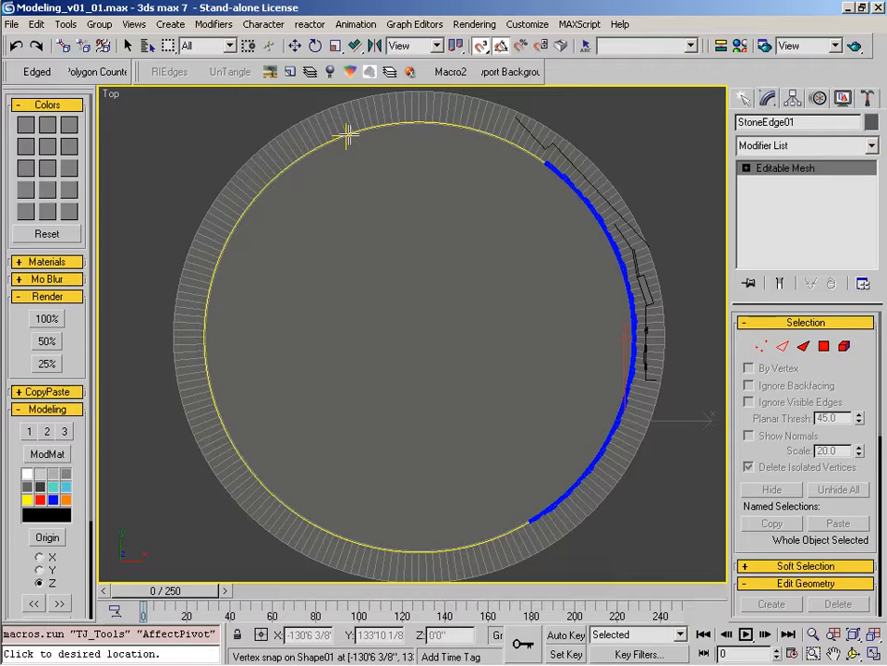
right_click(346, 135, "shift")
left_click(359, 164)
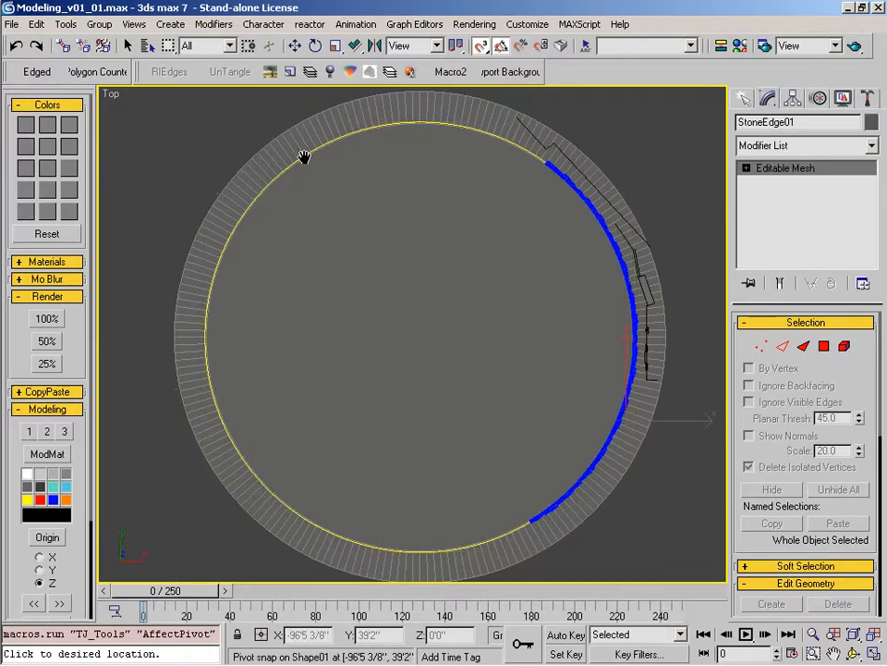
key("w")
middle_click_drag(570, 355, 476, 308)
key("e")
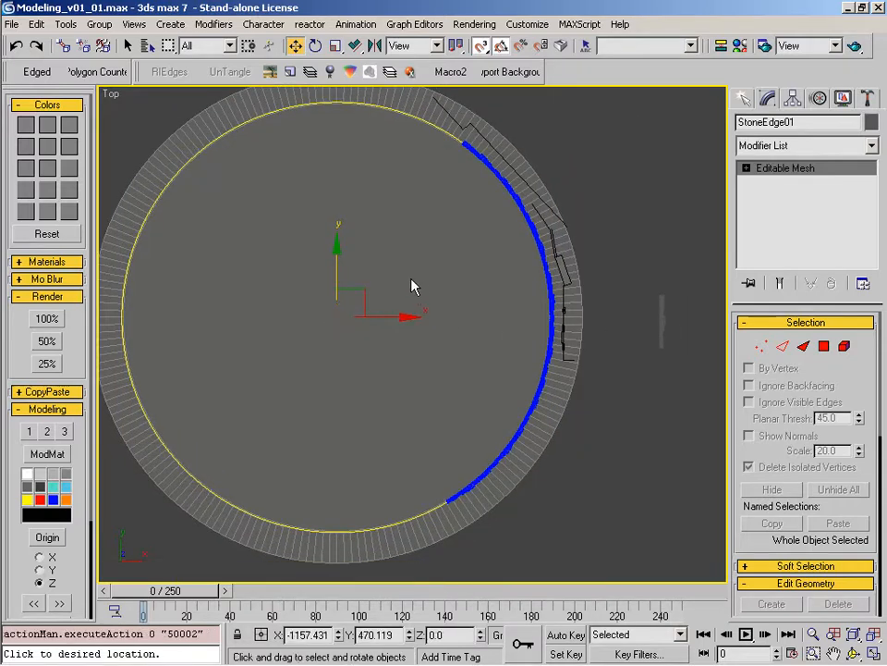
Step: Rotate the StoneEdge01 mesh 25 degrees about Z around the circle and check it through Camera01 without edged faces
left_click_drag(383, 268, 375, 241)
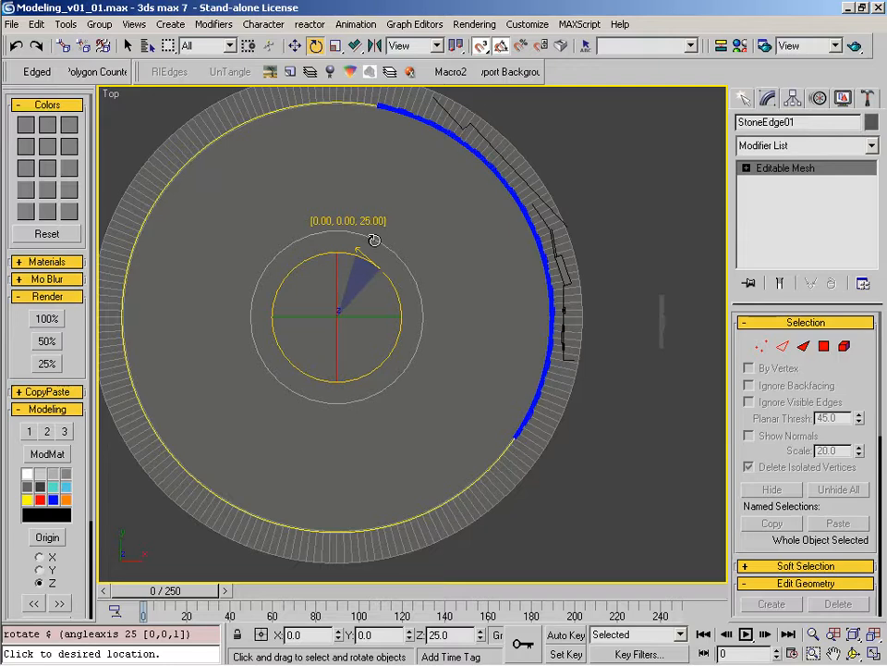
key("c")
double_click(421, 267)
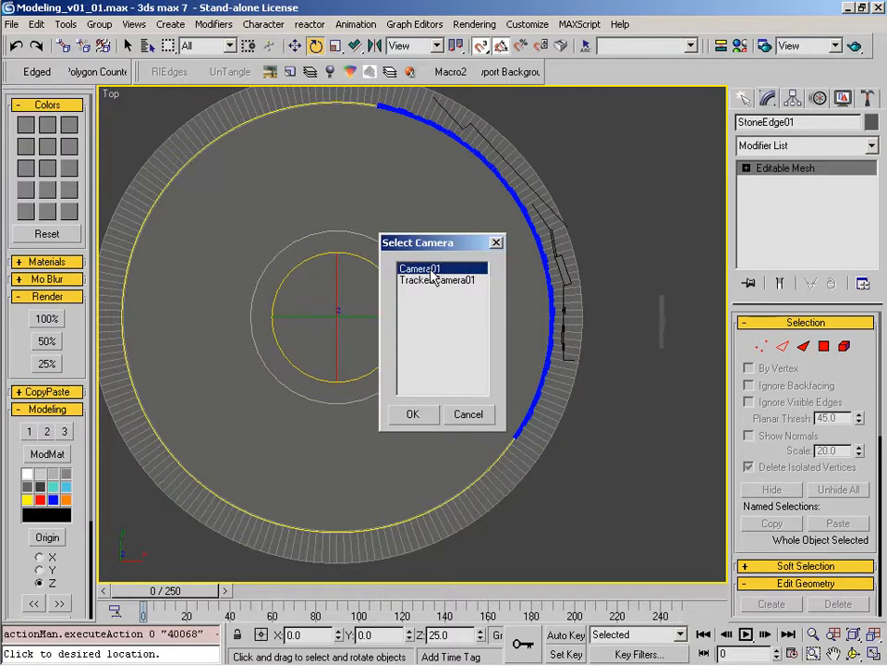
key("q")
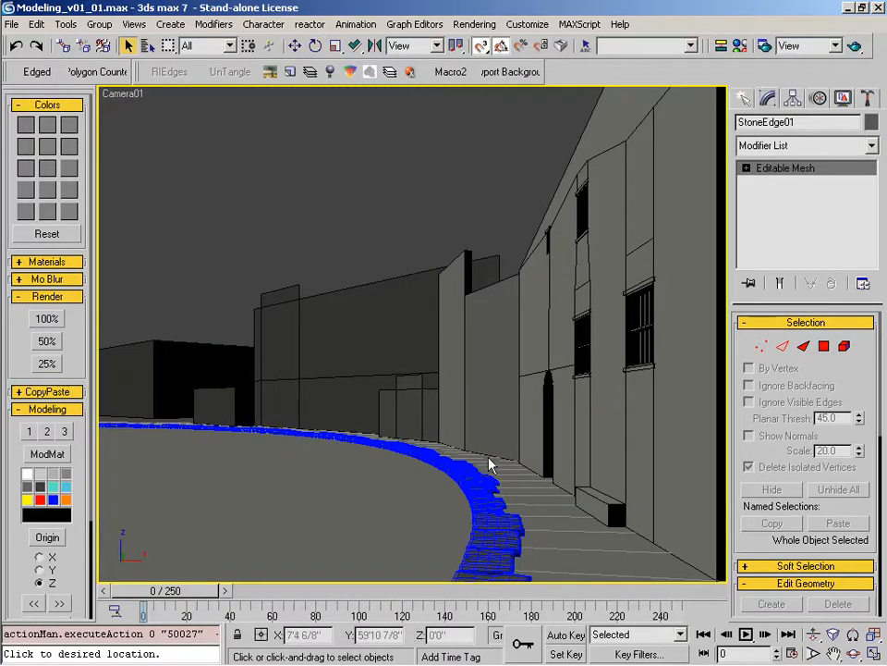
key("F4")
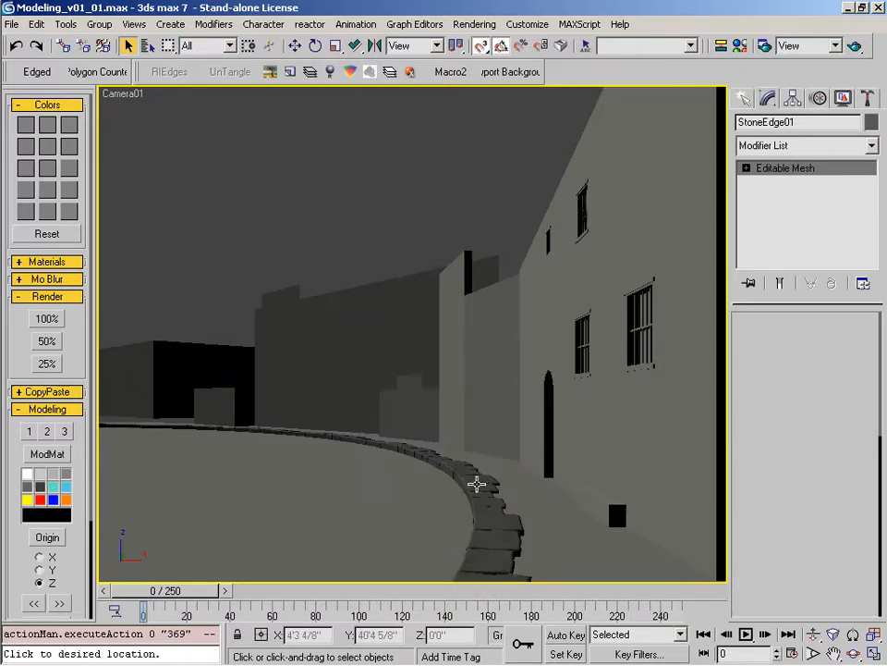
Step: Try shifting a single stone element of StoneEdge01 in the Top view, undoing each move and leaving element editing
key("w")
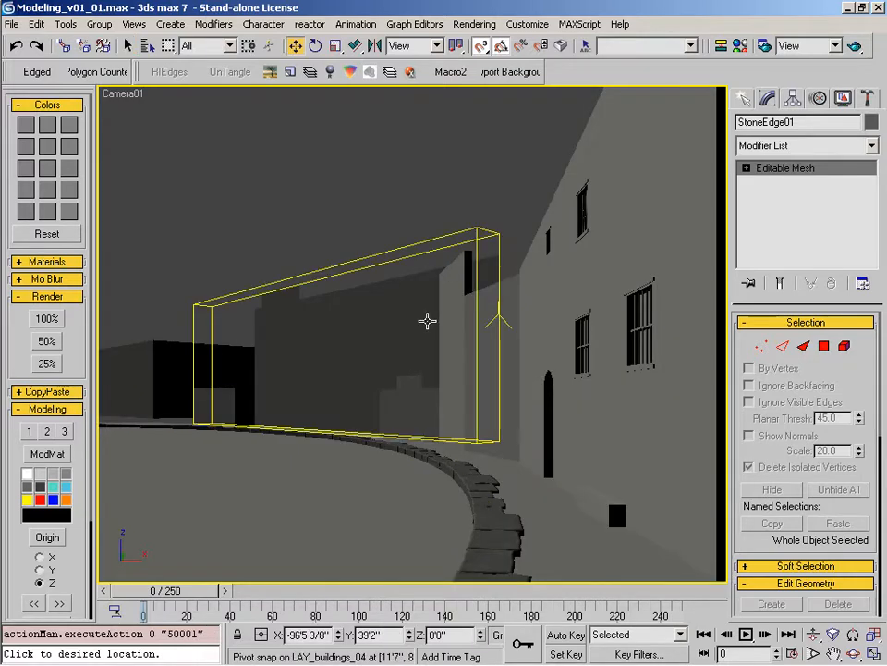
left_click(844, 348)
left_click(476, 530)
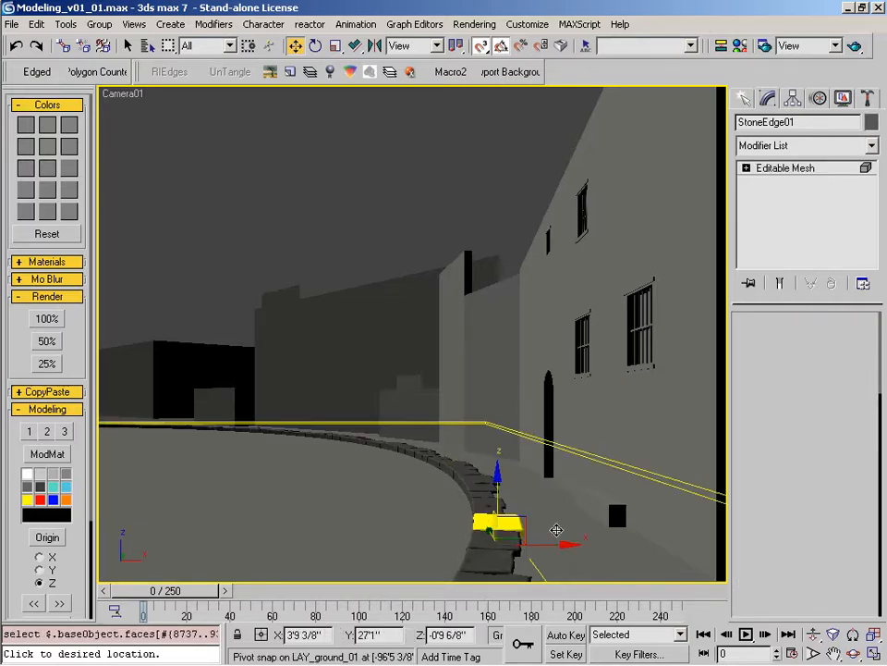
key("t")
key("z")
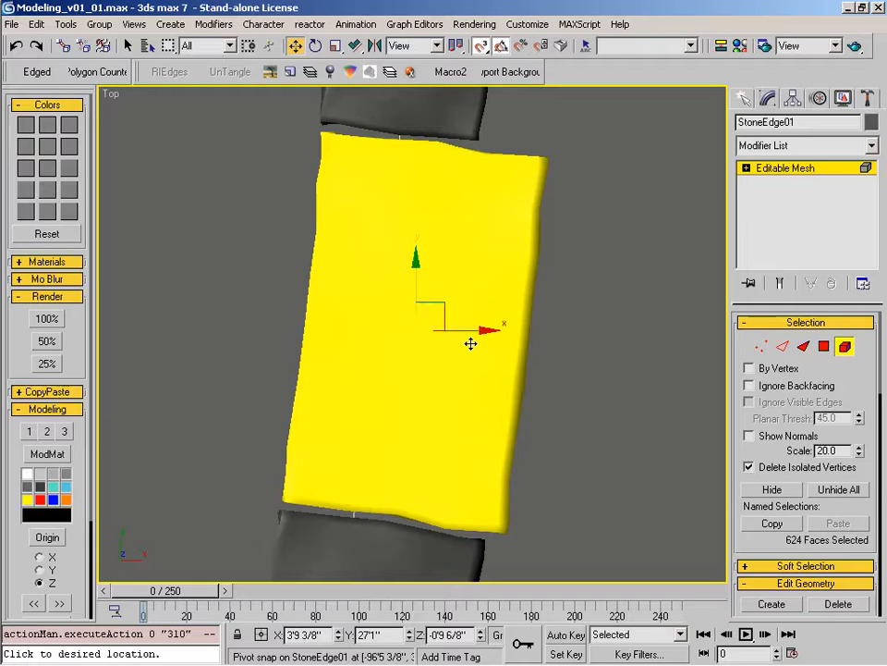
mouse_move(445, 310)
left_mouse_down()
mouse_move(420, 309)
mouse_move(430, 309)
left_mouse_up()
left_click(16, 45)
scroll(431, 349, "down", 2)
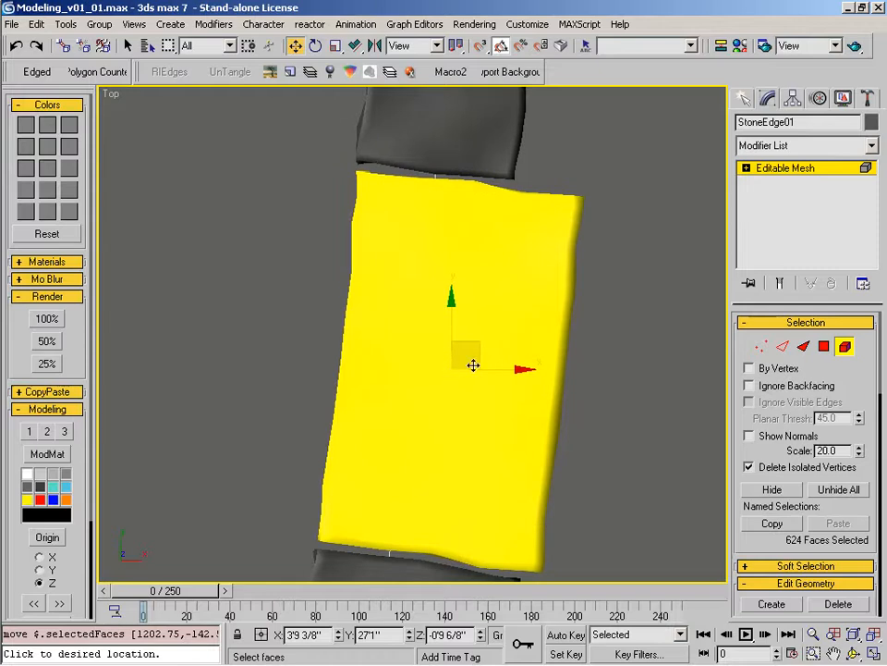
left_click_drag(478, 349, 461, 346)
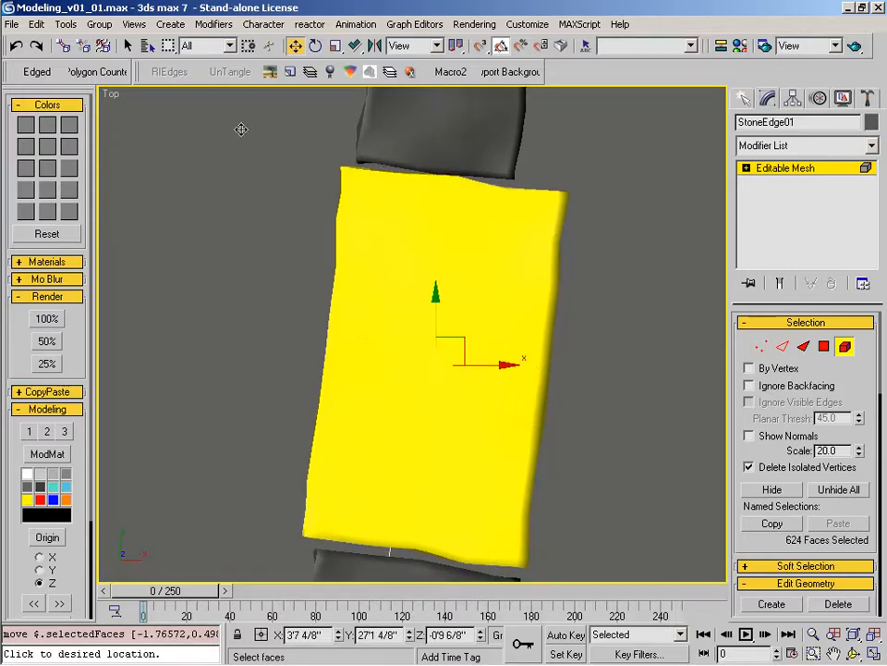
left_click(16, 48)
left_click(844, 347)
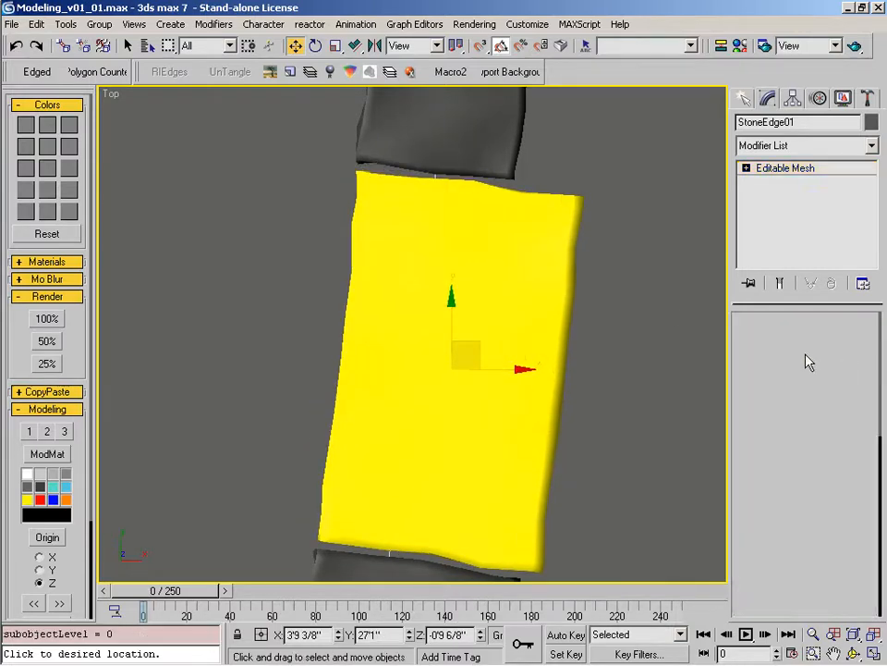
Step: Inspect the stone edge along the building fronts from an angled view with edged faces shown, and save the scene
key("alt+z")
left_click_drag(490, 268, 468, 444)
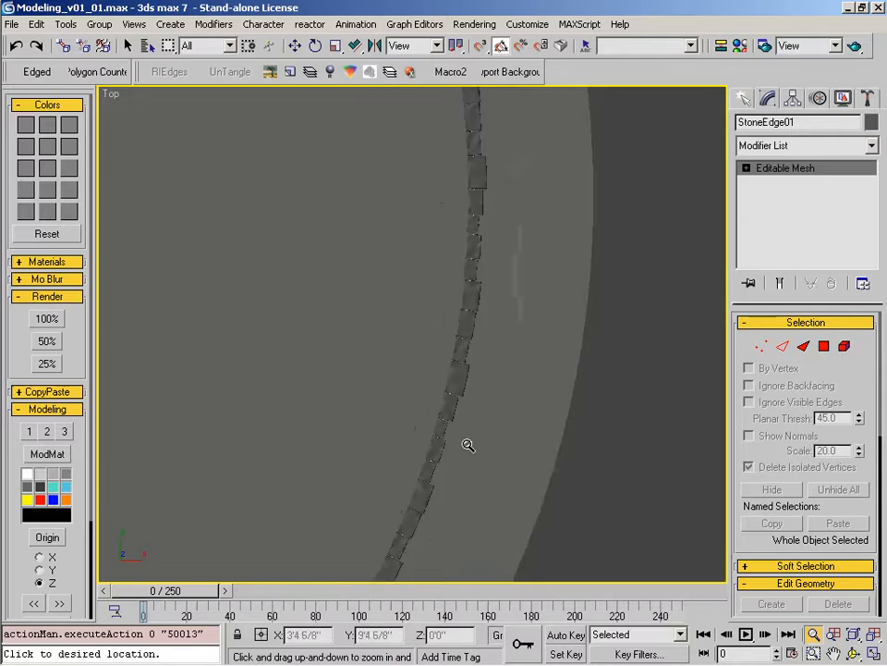
right_click(468, 450)
middle_click_drag(443, 484, 387, 506, "alt")
key("F4")
middle_click_drag(475, 323, 404, 513)
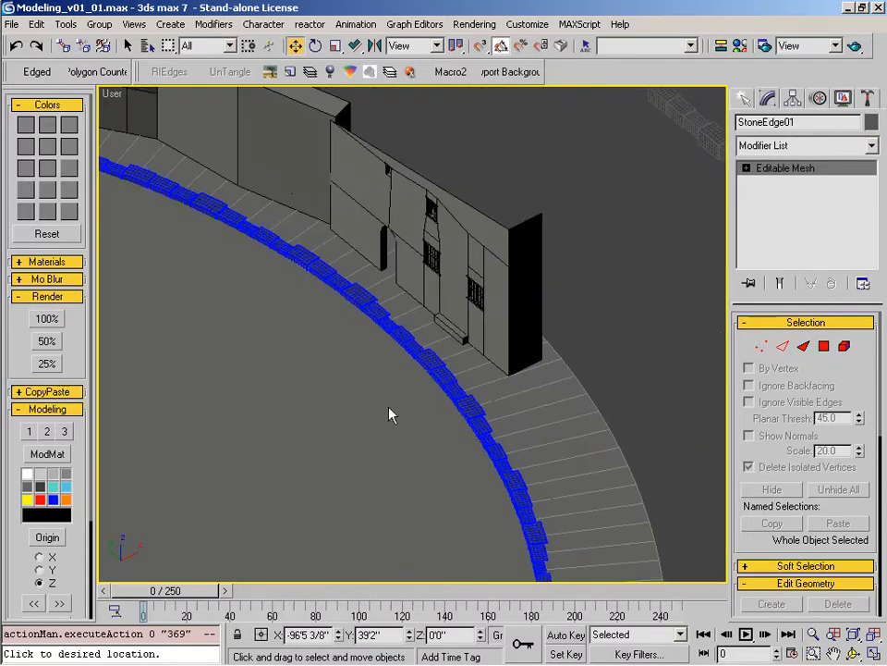
middle_click_drag(389, 410, 395, 467)
key("alt+z")
left_click_drag(412, 395, 436, 279)
right_click(435, 279)
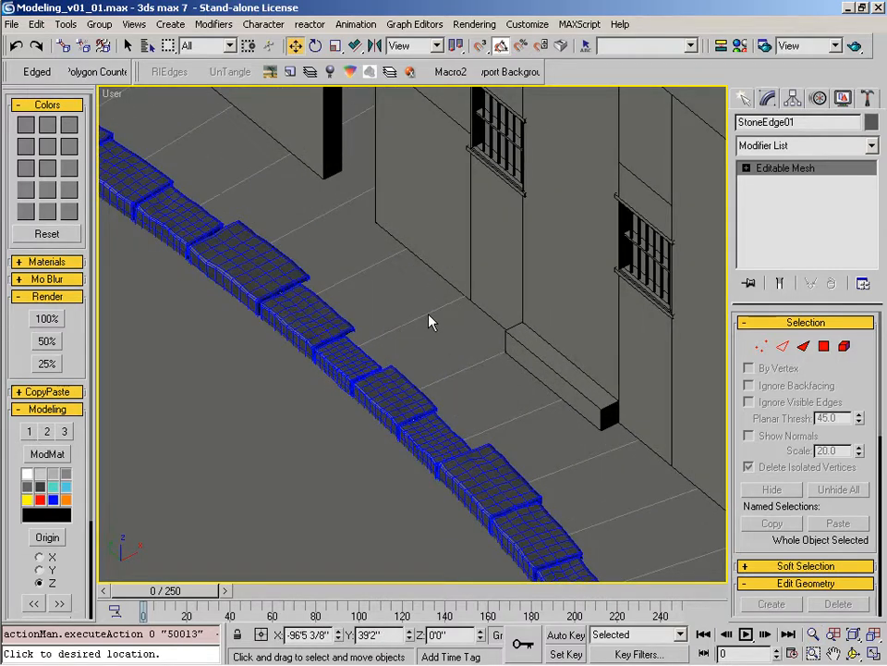
middle_click_drag(258, 193, 498, 388)
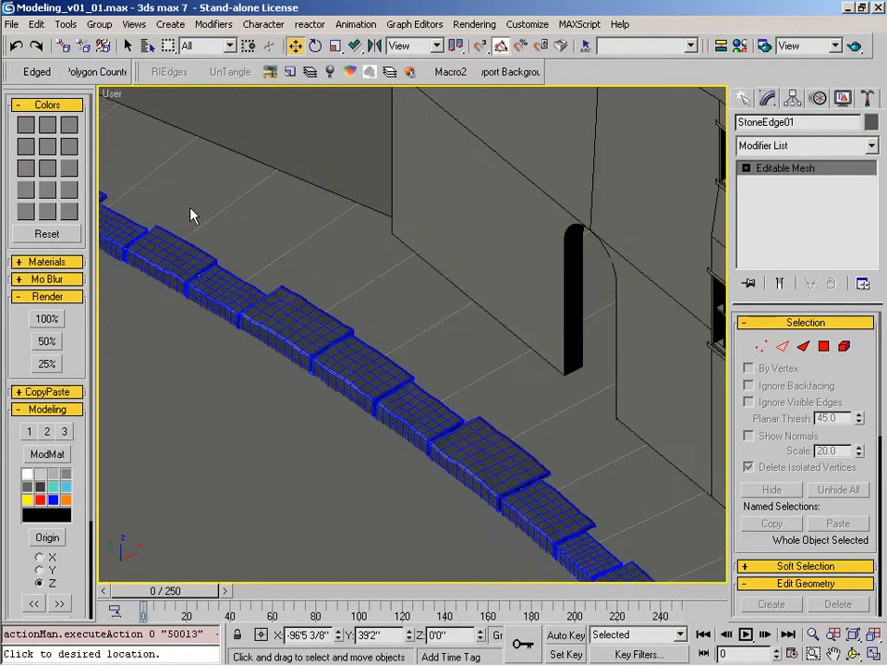
key("ctrl+s")
middle_click_drag(546, 420, 286, 230)
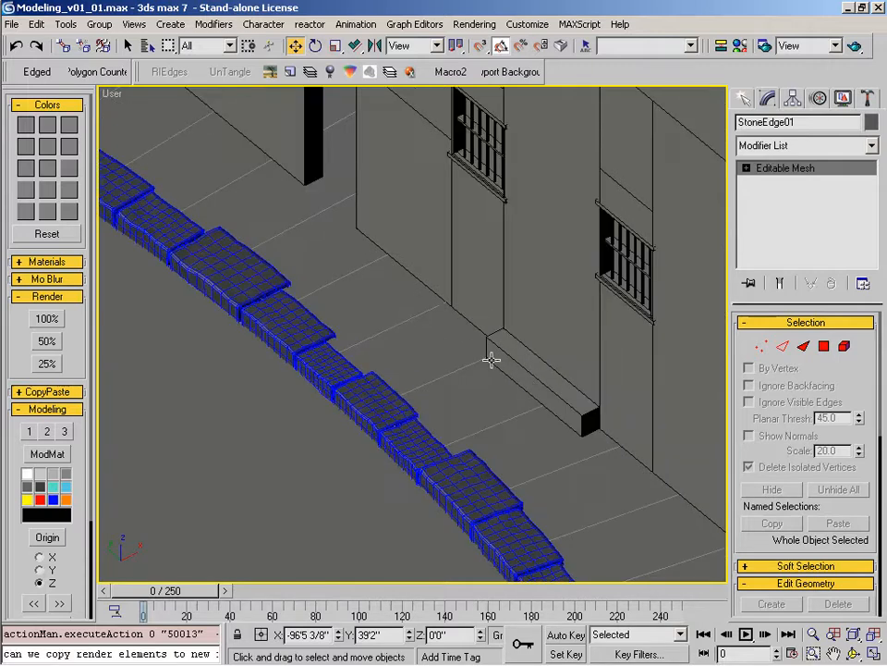
Step: Switch to ACDSee and examine the stone edge and paved path in the Practical_06.jpg reference photo
left_click(246, 651)
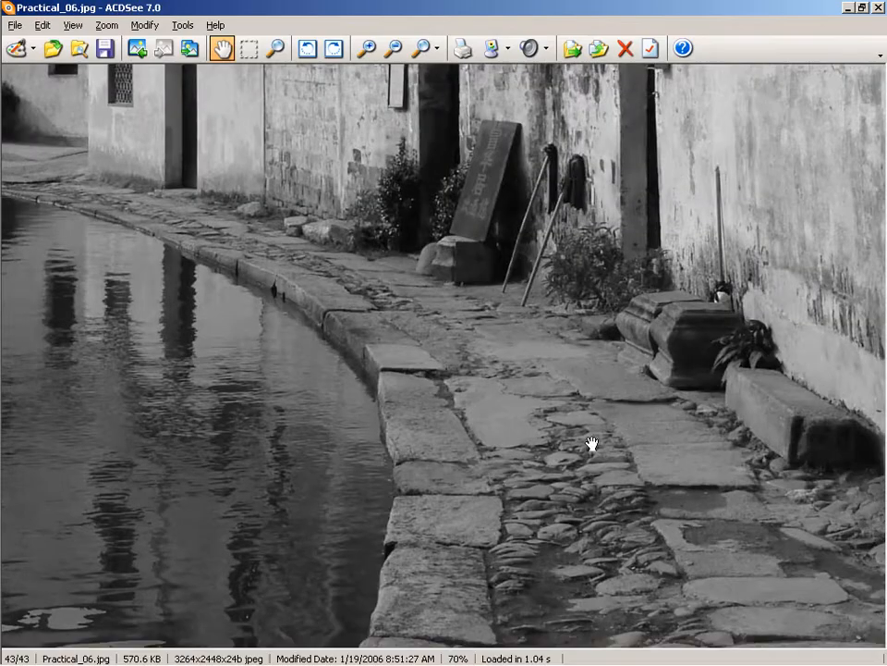
left_click_drag(592, 414, 466, 411)
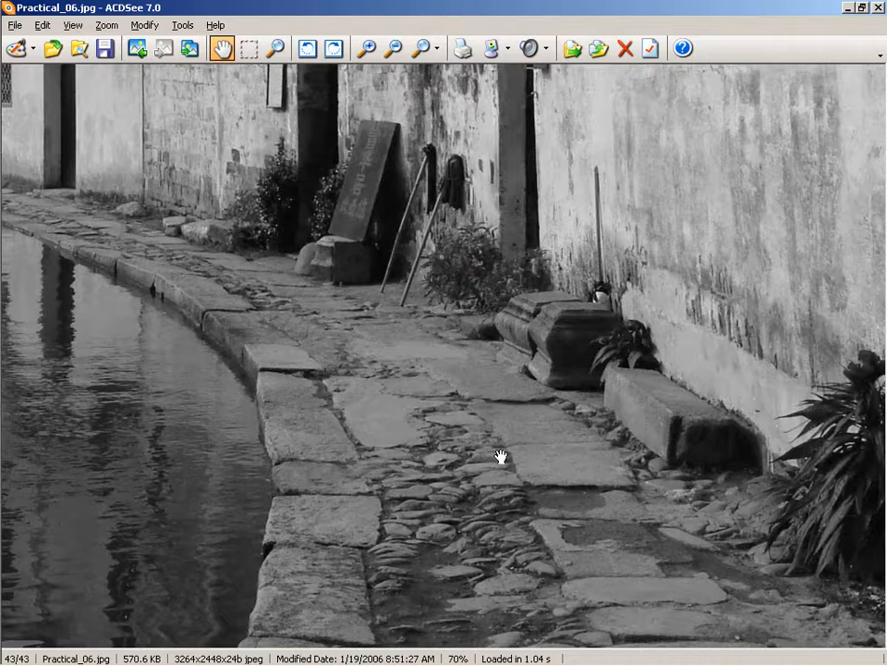
left_click_drag(503, 447, 473, 425)
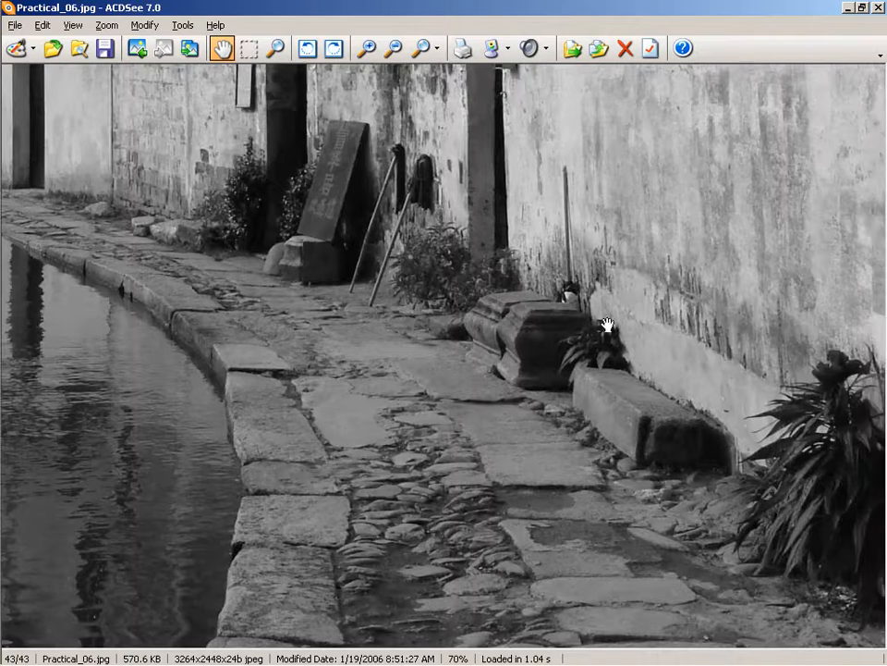
left_click(848, 9)
Step: Put the StoneEdge01 mesh and the row of source blocks on a new layer made from the selection in theOnion
middle_click_drag(428, 428, 457, 387, "alt")
right_click(468, 355)
left_click(518, 196)
middle_click_drag(488, 396, 392, 396)
left_click(501, 413)
key("alt+z")
left_click_drag(501, 414, 502, 437)
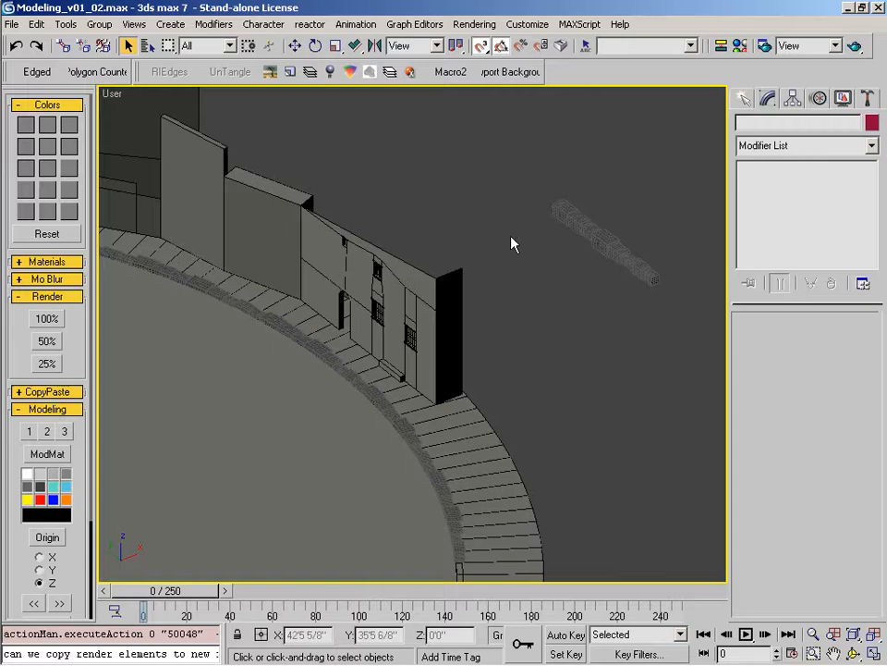
left_click(291, 72)
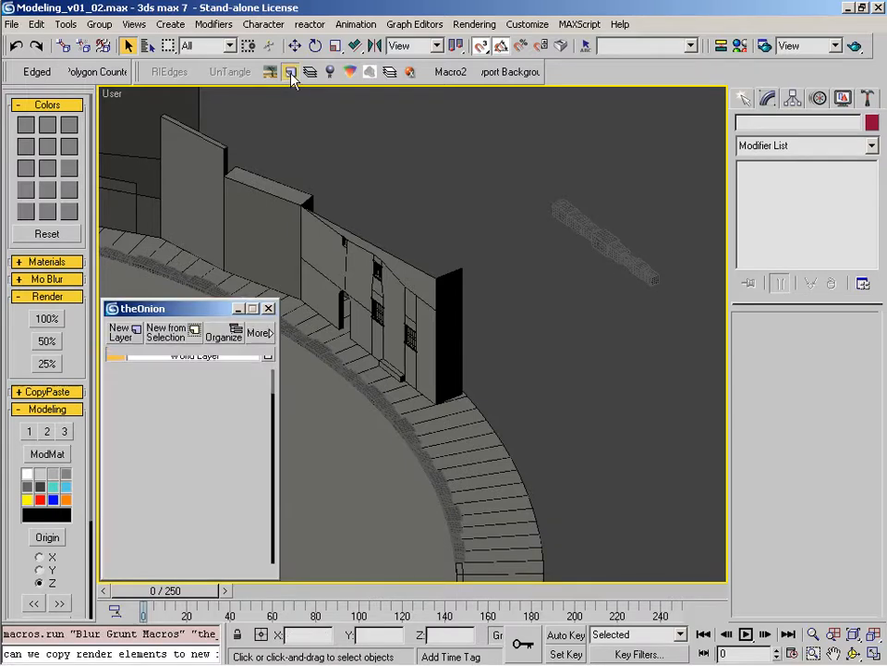
left_click(337, 359)
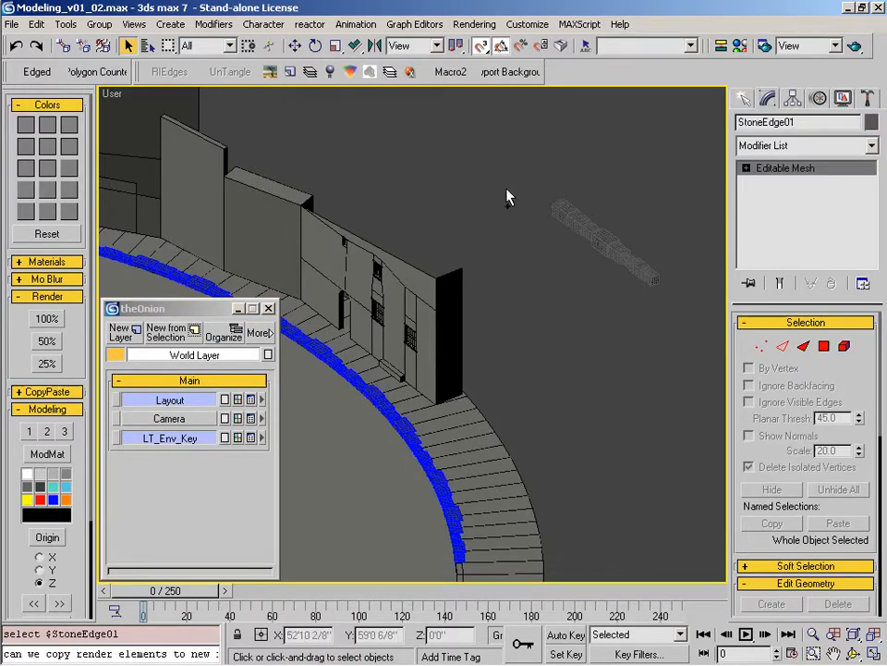
left_click_drag(506, 189, 667, 328)
left_click(174, 333)
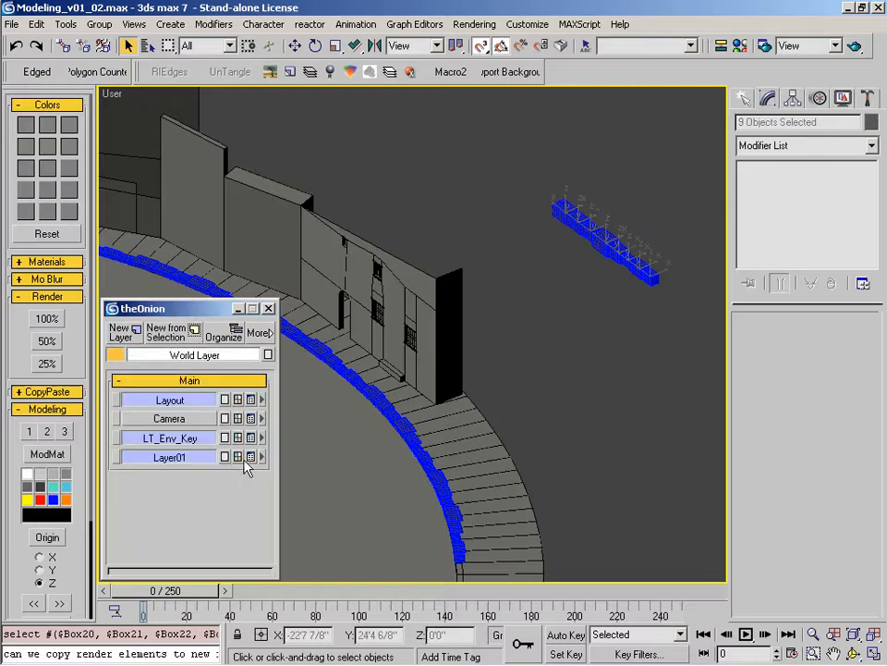
Step: Rename the new layer StoneEdge, test its visibility toggle, and close the layer manager
right_click(261, 458)
left_click(294, 590)
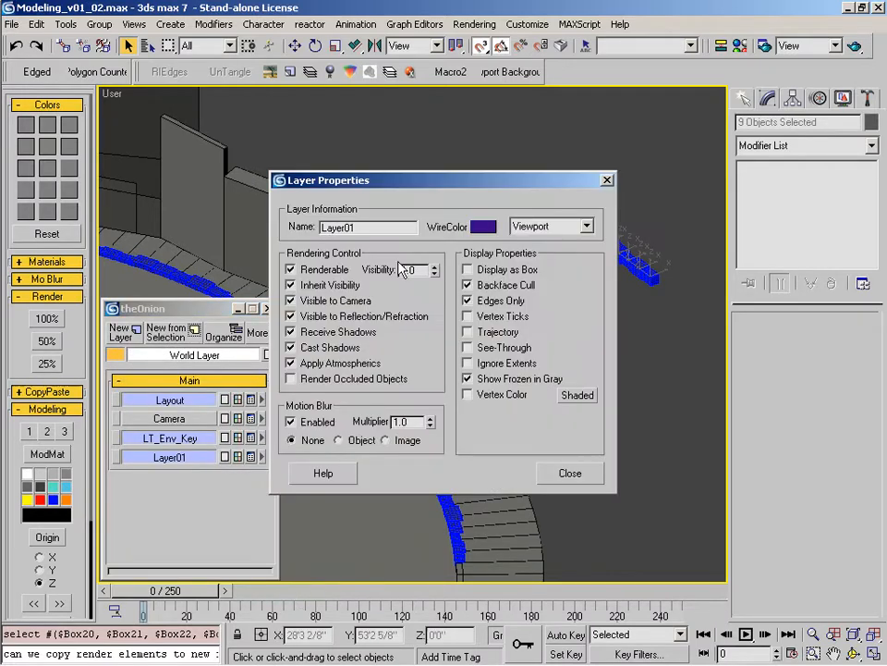
type("StoneEdge")
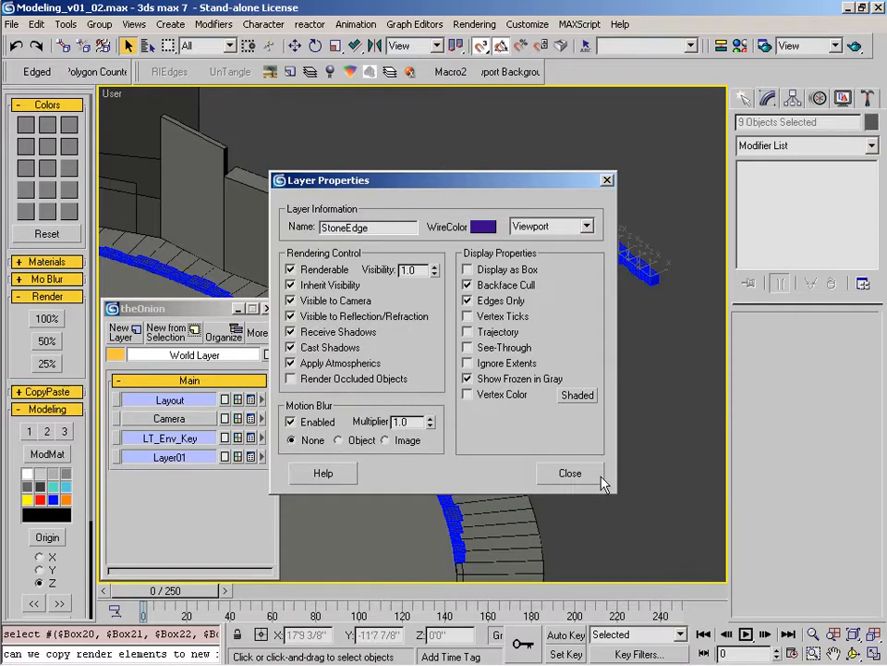
left_click(599, 480)
left_click(173, 462)
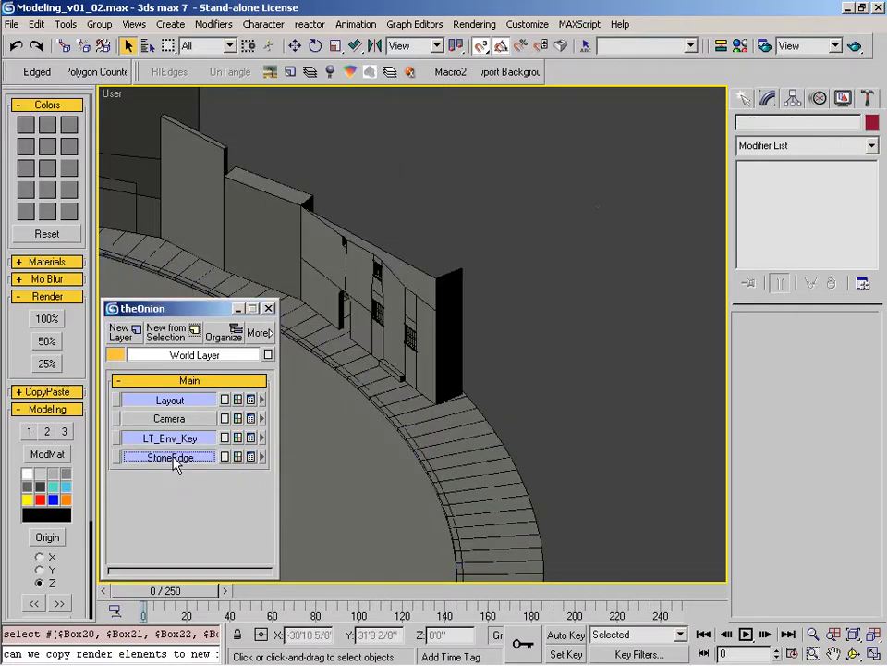
left_click(268, 309)
Step: Select the full ring of walkway polygons on LAY_ground_01 by converting an edge ring to a polygon selection
left_click(463, 453)
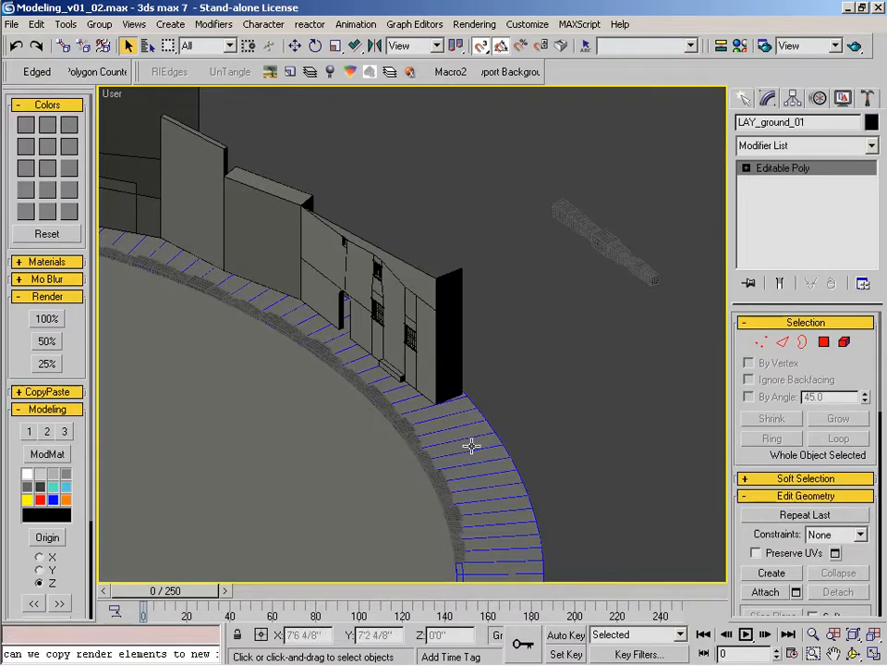
key("2")
left_click(443, 398)
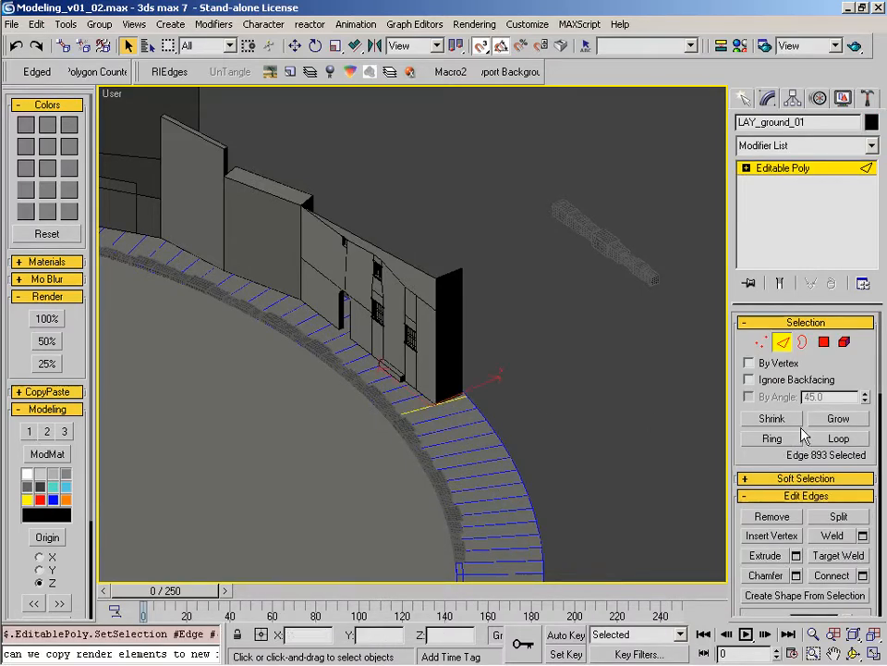
left_click(773, 440)
left_click(822, 342, "ctrl")
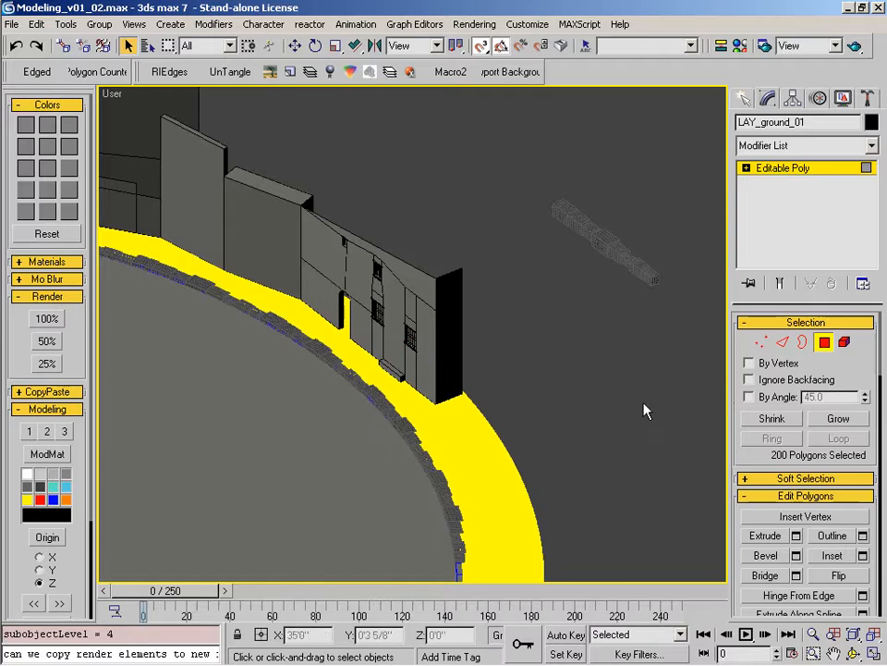
Step: Detach the selected walkway polygons from the ground under the default name and select the detached object
key("alt+d")
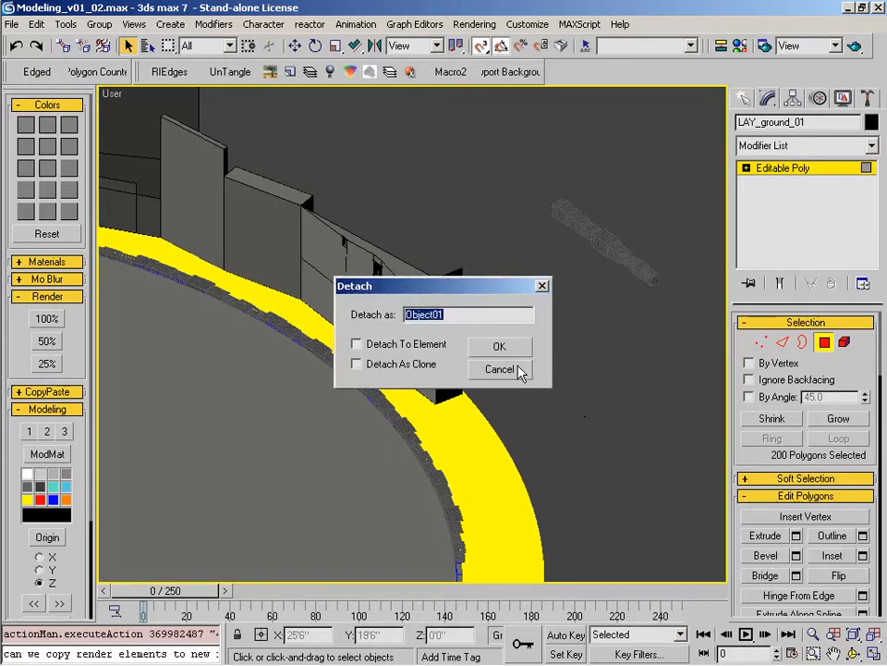
left_click(509, 350)
left_click(824, 342)
left_click(553, 392)
left_click(474, 440)
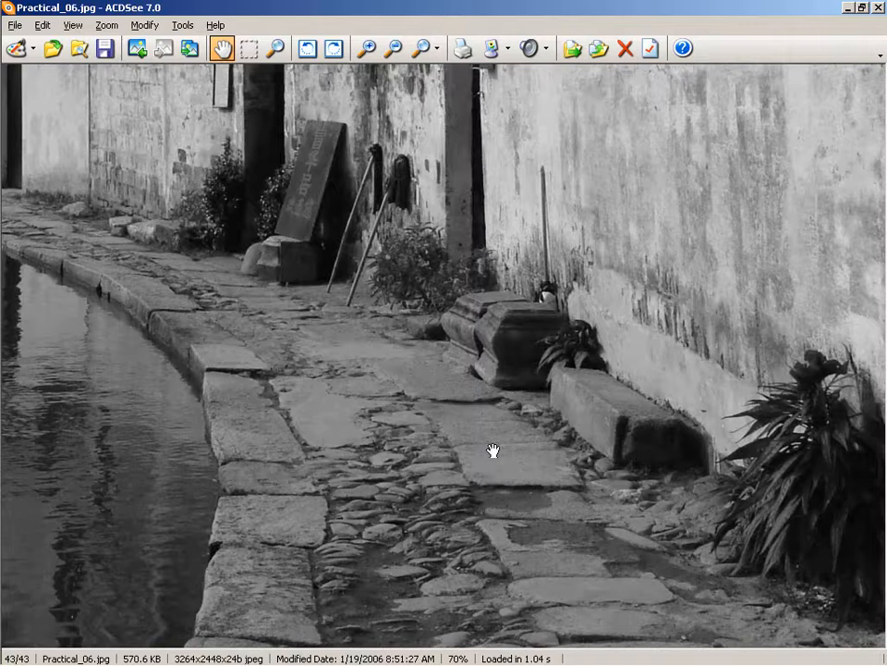
Step: Examine the walkway's paving stones in the Practical_06.jpg reference photo and return to 3ds Max
left_click_drag(515, 458, 466, 421)
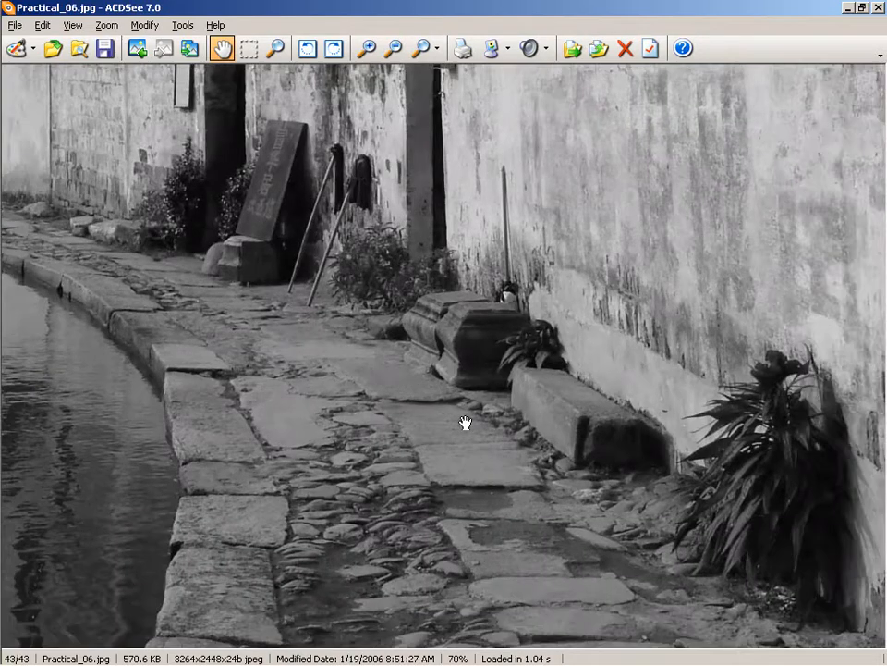
left_click(849, 10)
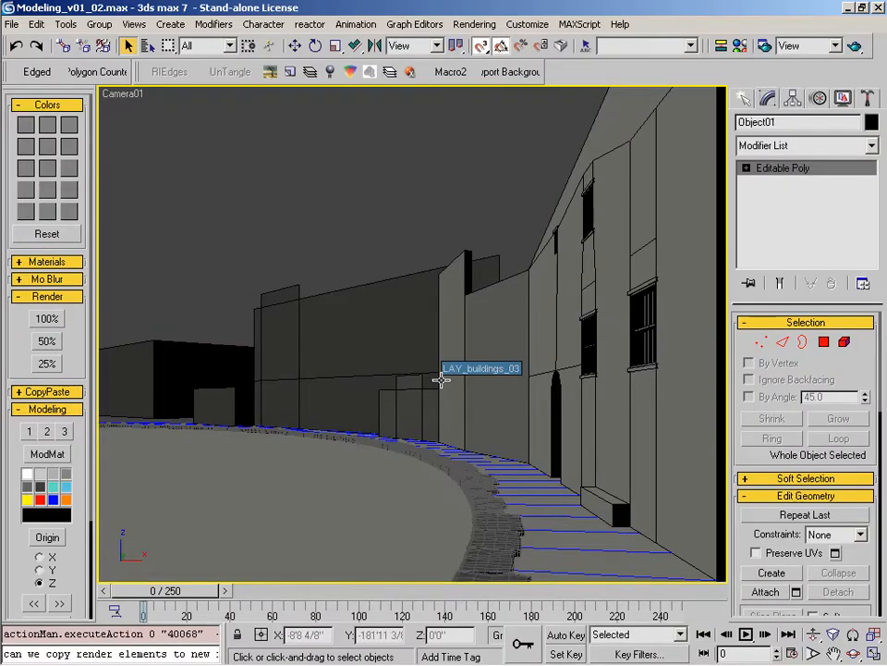
Step: Assign a Cellular map to the diffuse color of material 18 - Default and show the map alone in an enlarged preview
key("m")
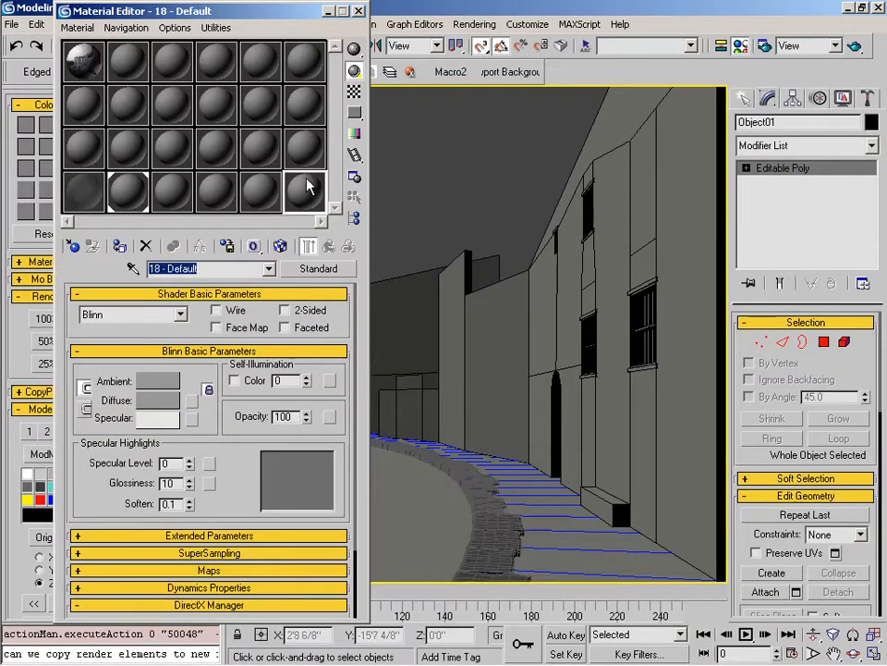
left_click_drag(222, 434, 215, 360)
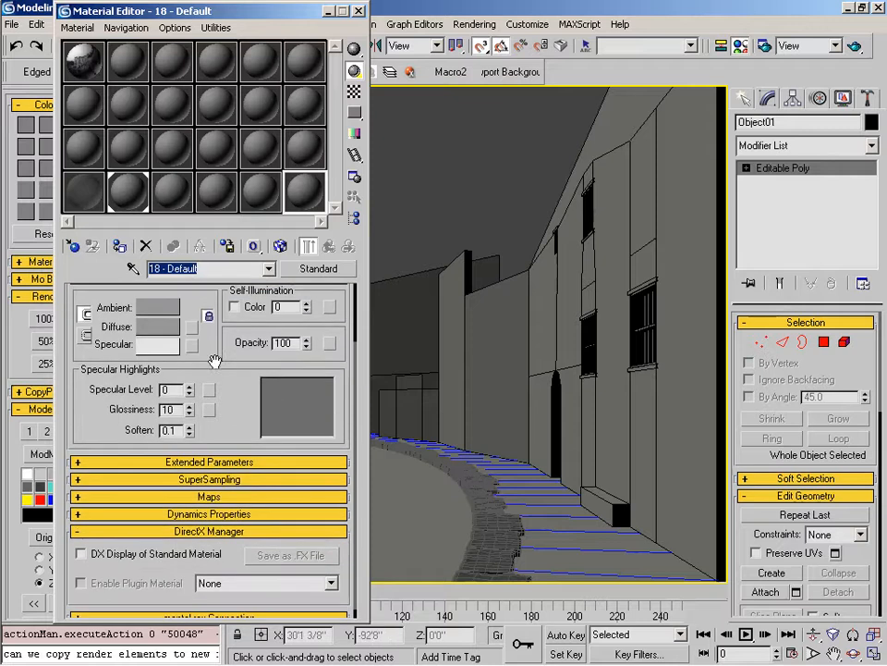
left_click(191, 326)
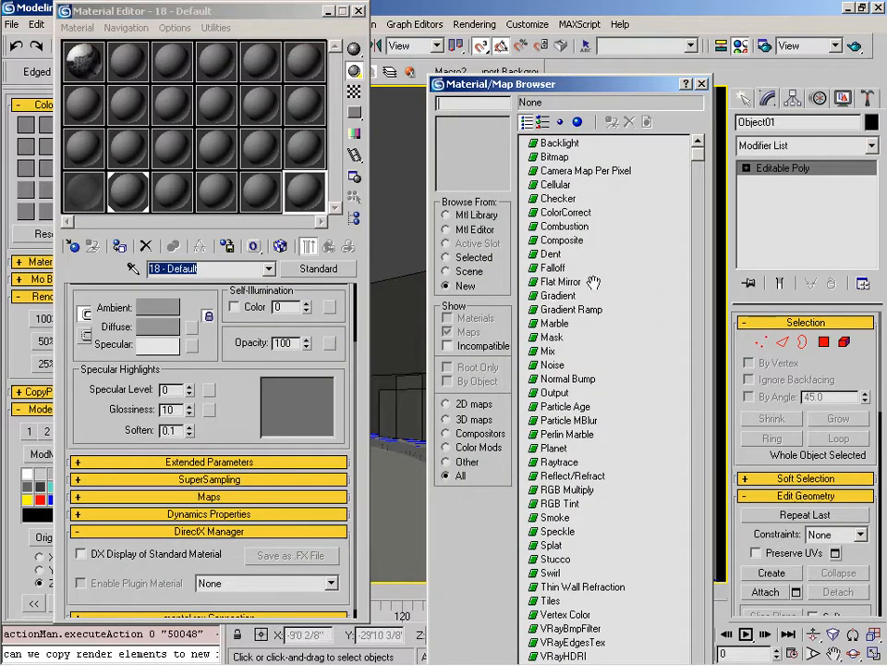
double_click(555, 185)
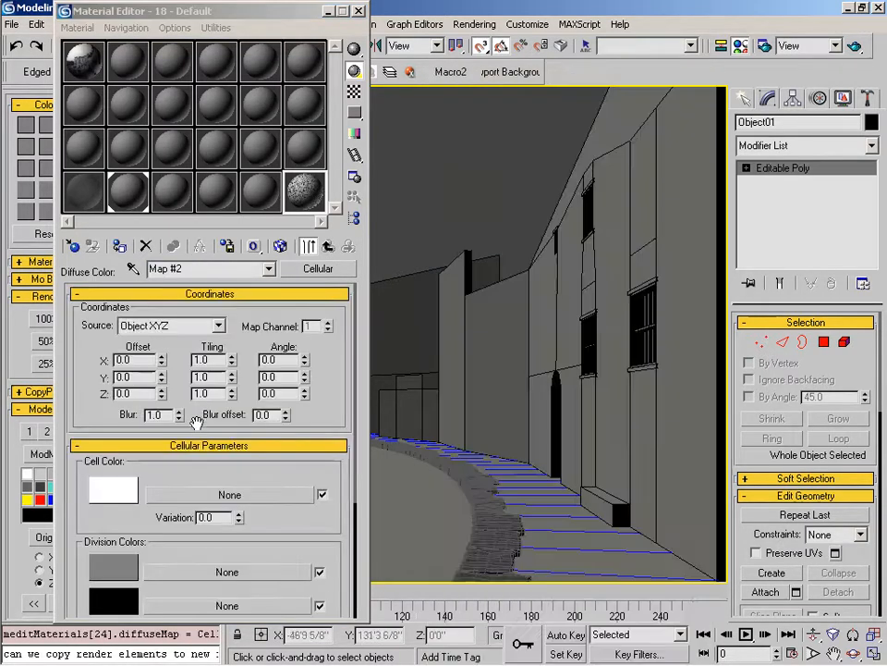
left_click_drag(196, 422, 190, 323)
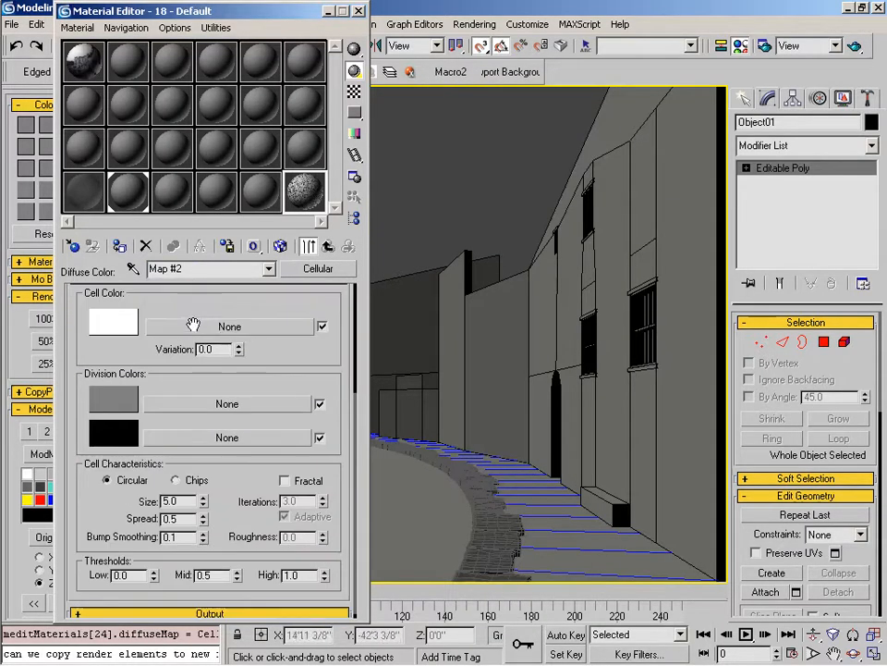
double_click(314, 201)
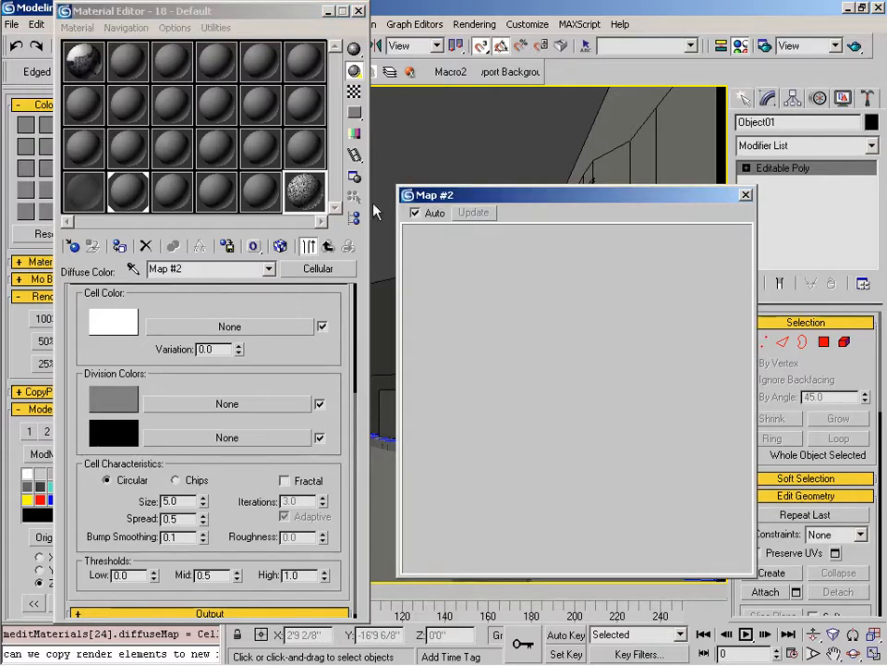
left_click(308, 246)
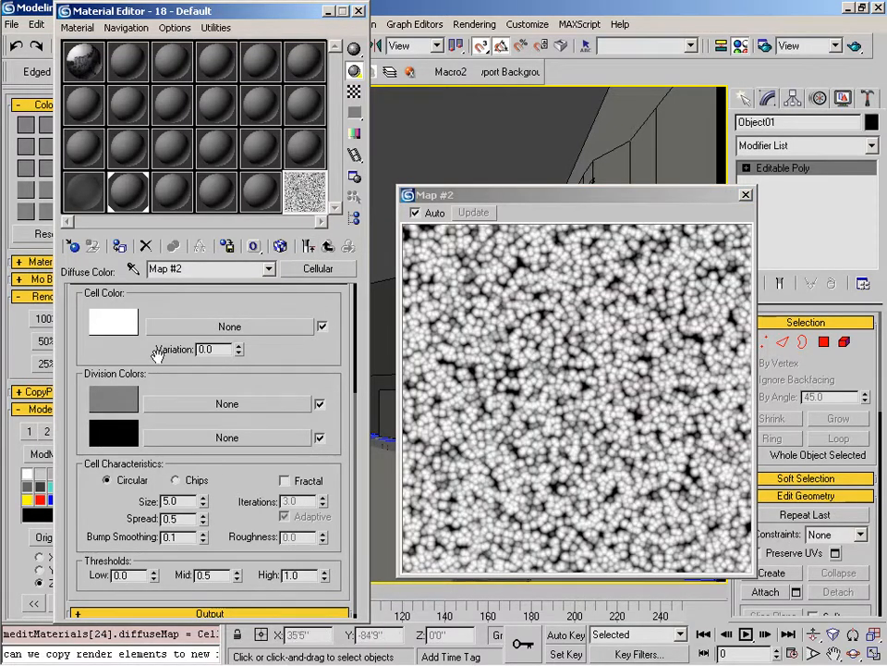
Step: Make the Cellular map's first division color white and switch the cells to Chips with a size of 15
scroll(212, 363, "down", 1)
left_click(127, 396)
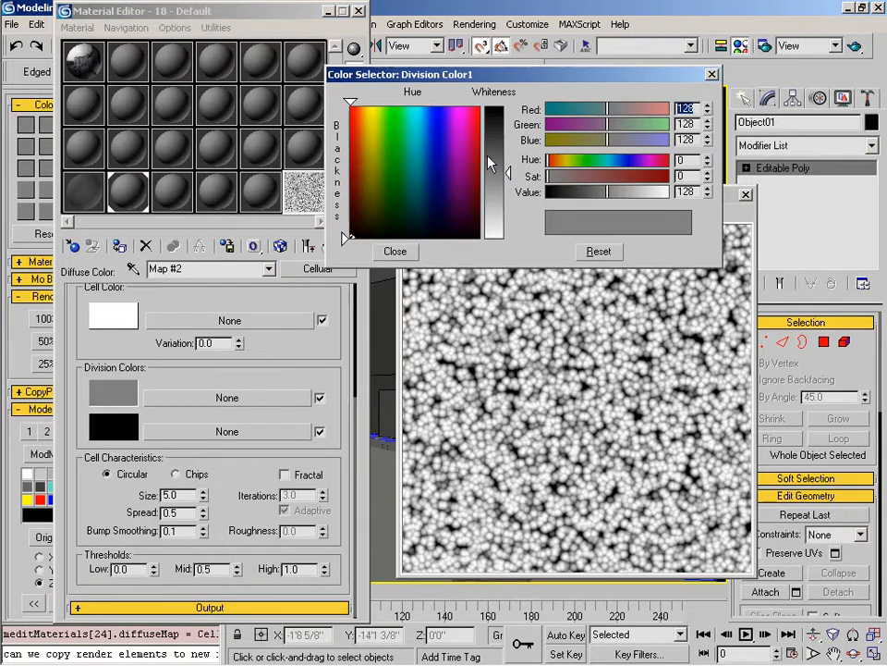
left_click_drag(490, 164, 490, 109)
left_click(395, 250)
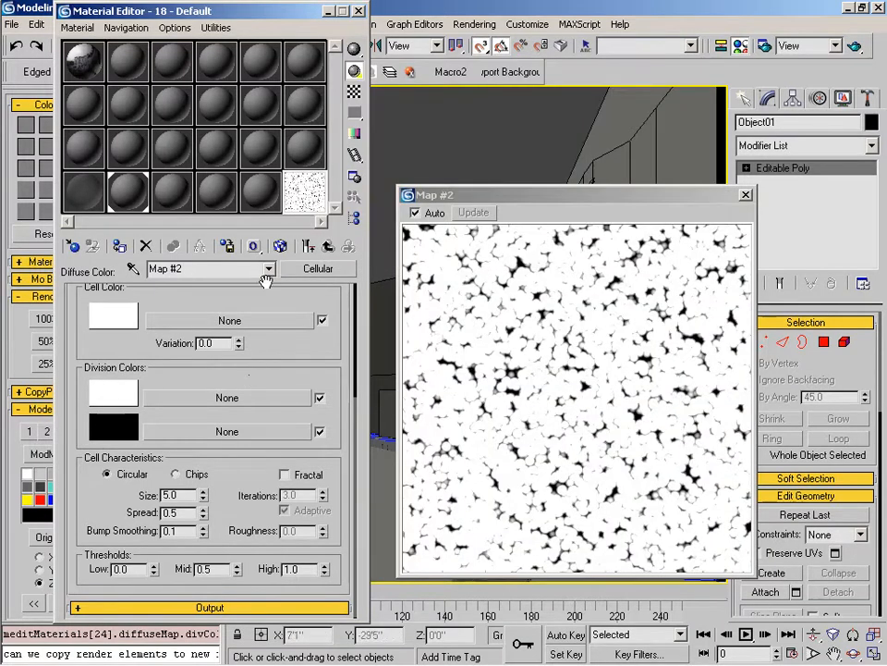
left_click(191, 477)
double_click(171, 494)
type("15")
key("Return")
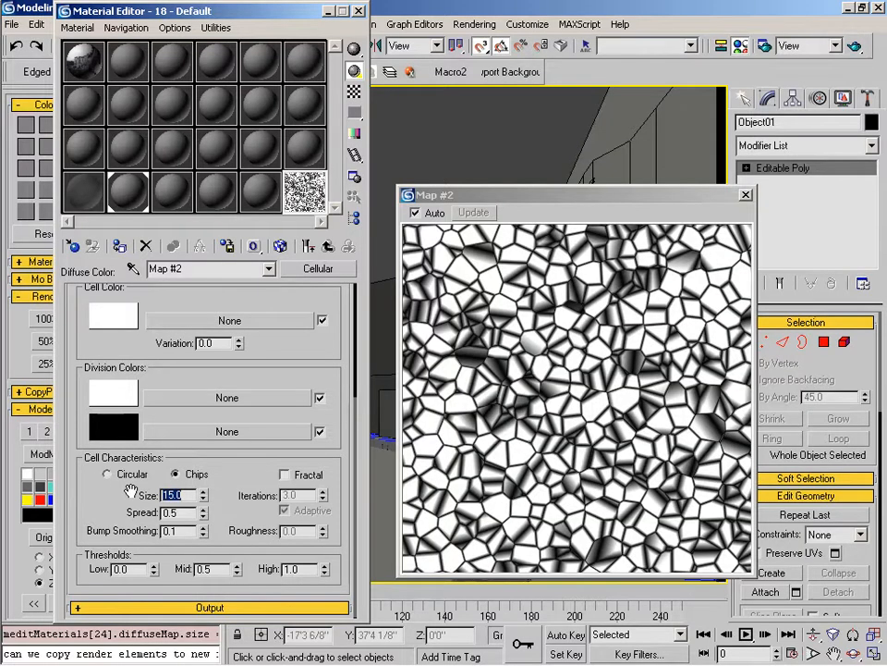
Step: Set the Cellular map's Mid threshold to 1.0 and High to 0.55, and enable Fractal with 2 iterations
left_click_drag(236, 528, 230, 532)
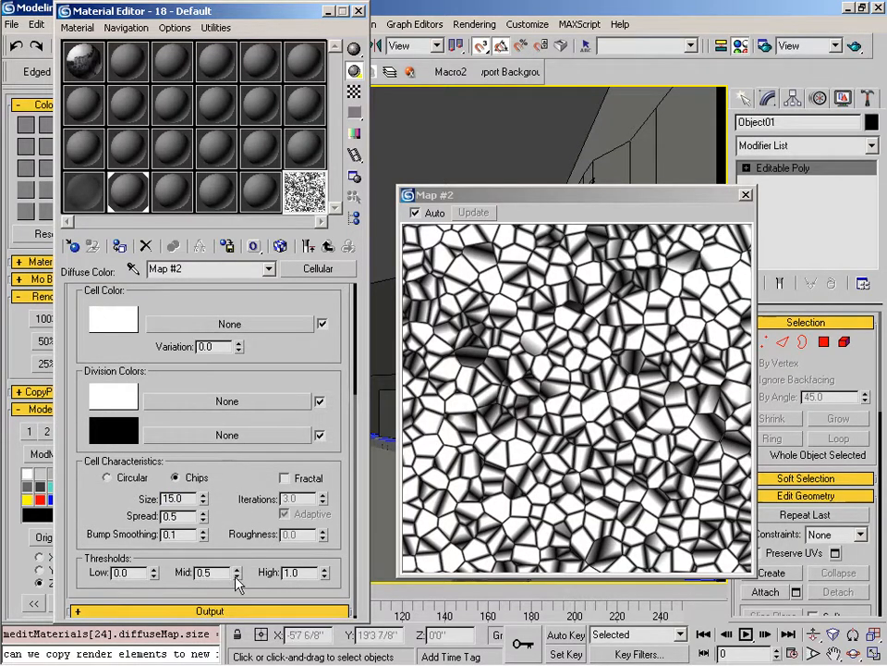
left_click_drag(237, 574, 231, 388)
mouse_move(323, 577)
left_mouse_down()
mouse_move(323, 597)
mouse_move(327, 579)
left_mouse_up()
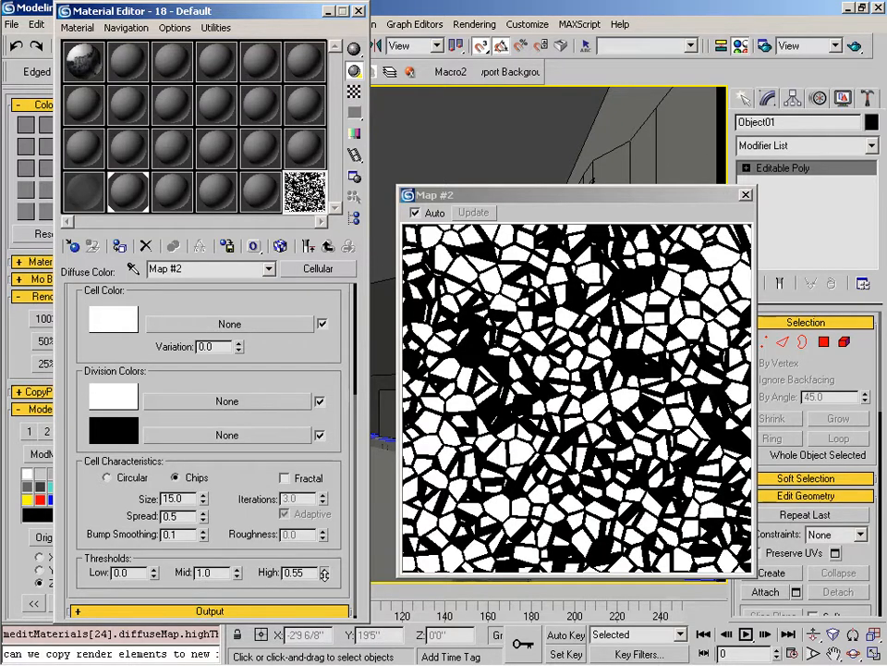
left_click(285, 477)
type("2")
key("Return")
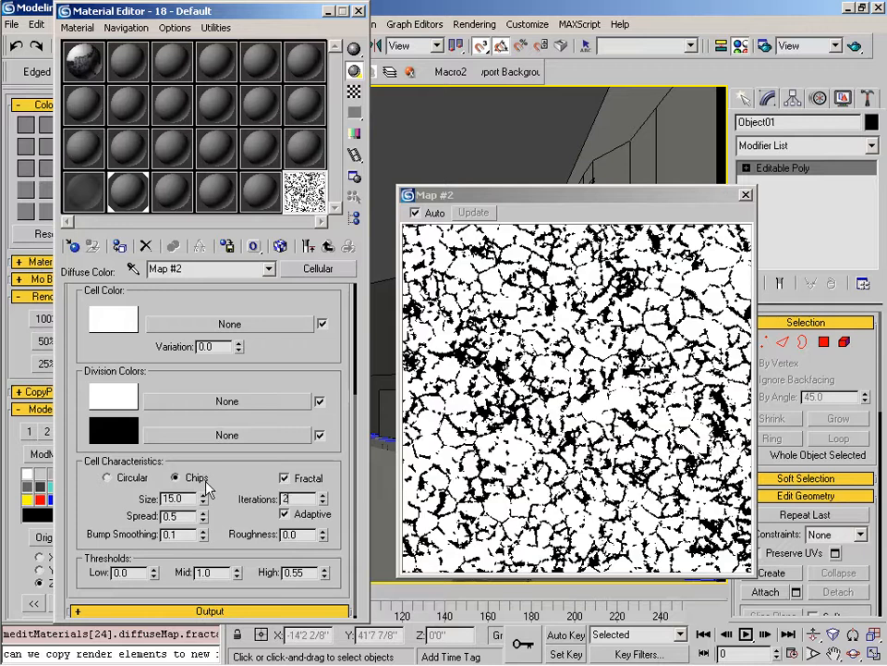
Step: Raise the Cellular map's spread to 0.7 and set its High threshold to 0.5
left_click_drag(232, 530, 202, 494)
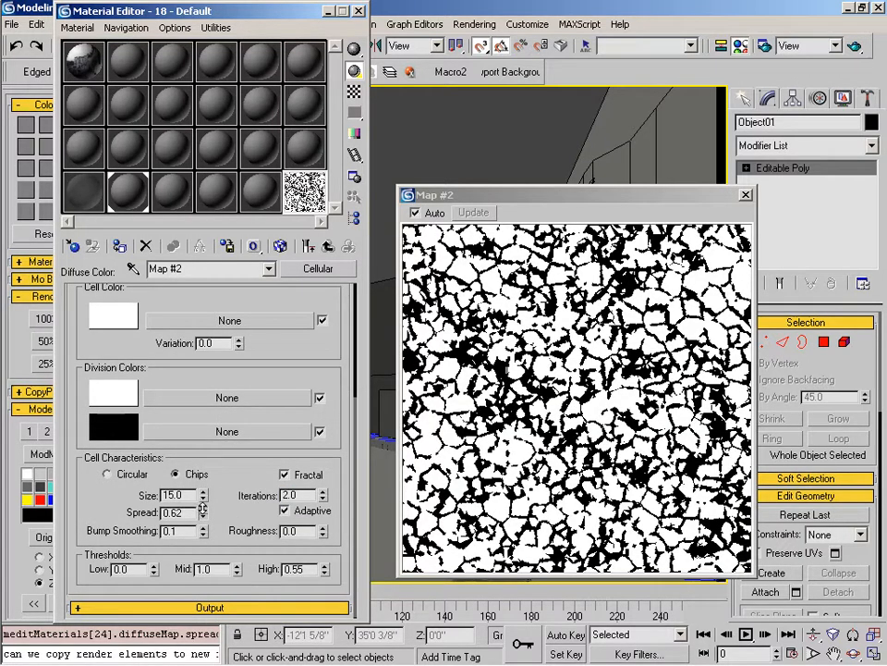
left_click_drag(324, 570, 323, 579)
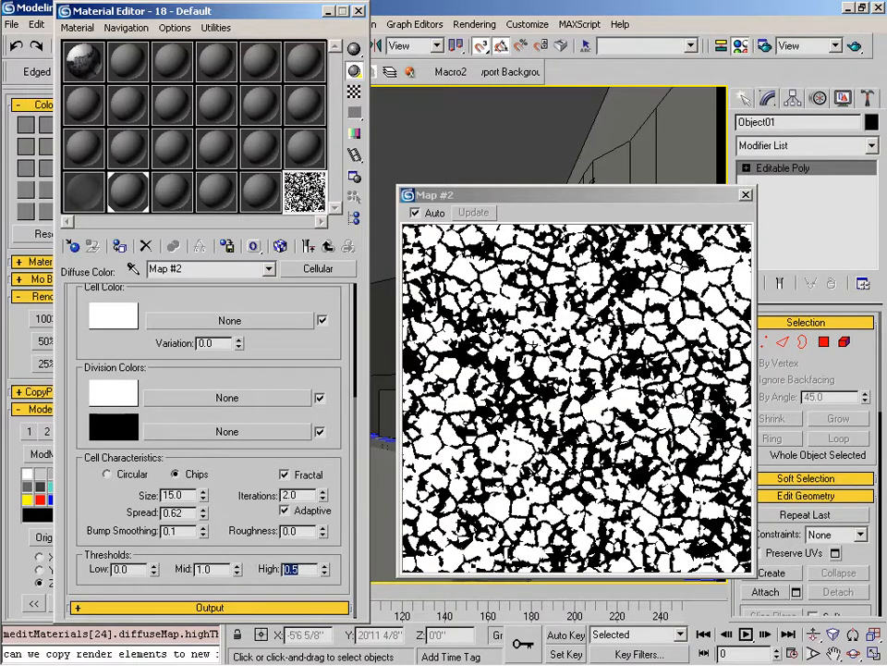
left_click_drag(203, 514, 204, 501)
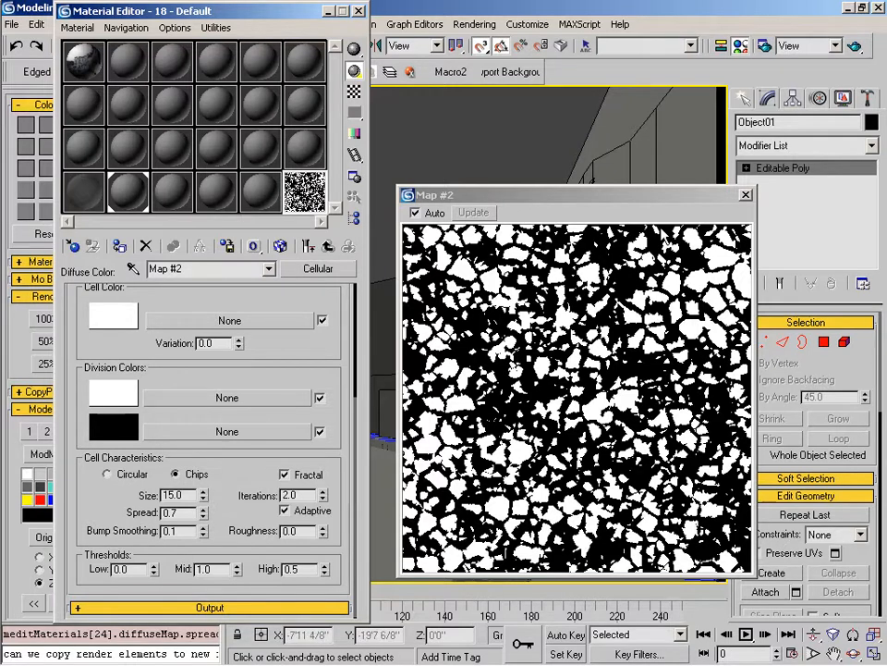
Step: Render the Cellular map as a single image at 1024 by 1024 pixels
left_click(638, 198)
left_click_drag(638, 198, 621, 197)
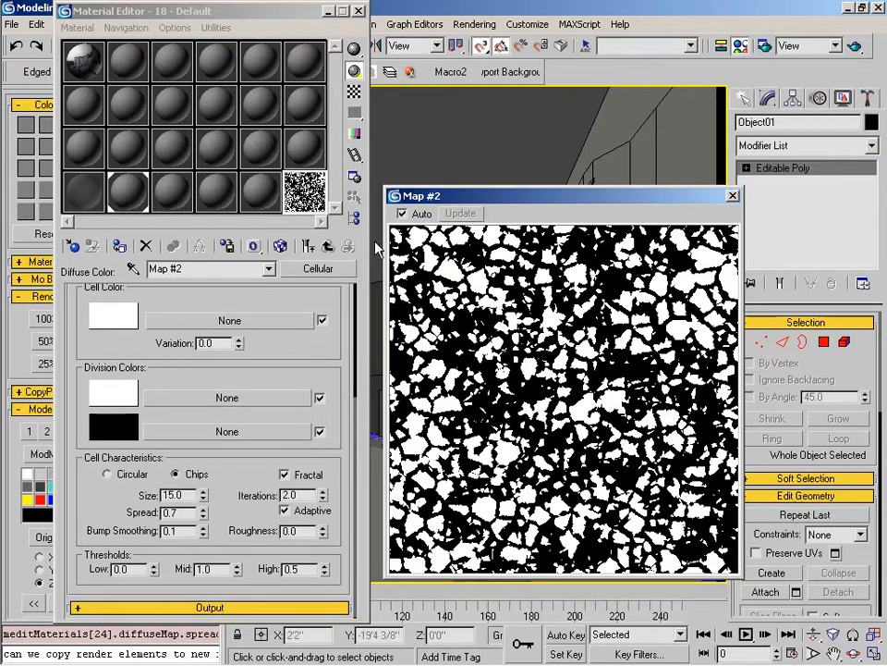
right_click(315, 185)
left_click(358, 235)
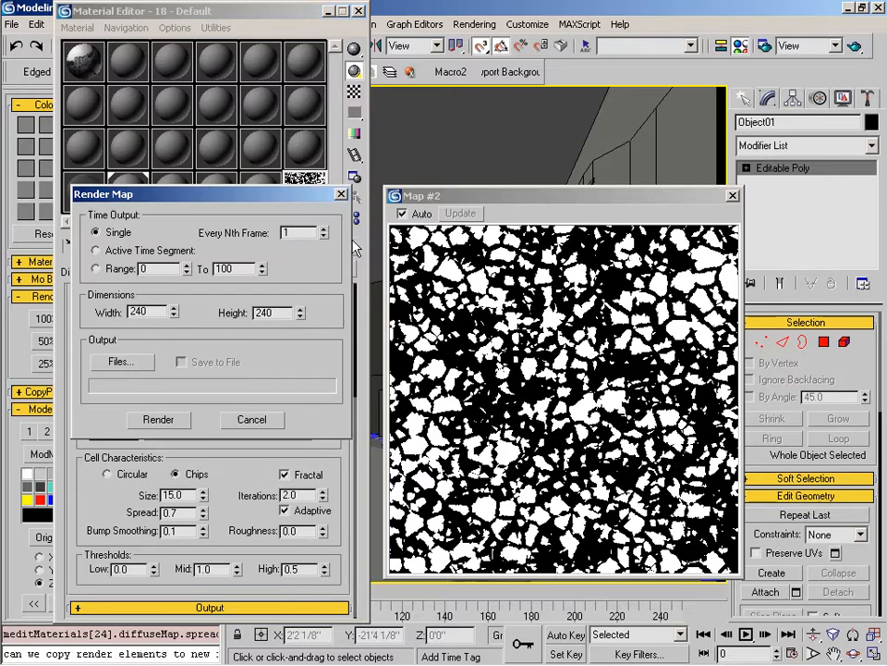
left_click_drag(143, 312, 97, 311)
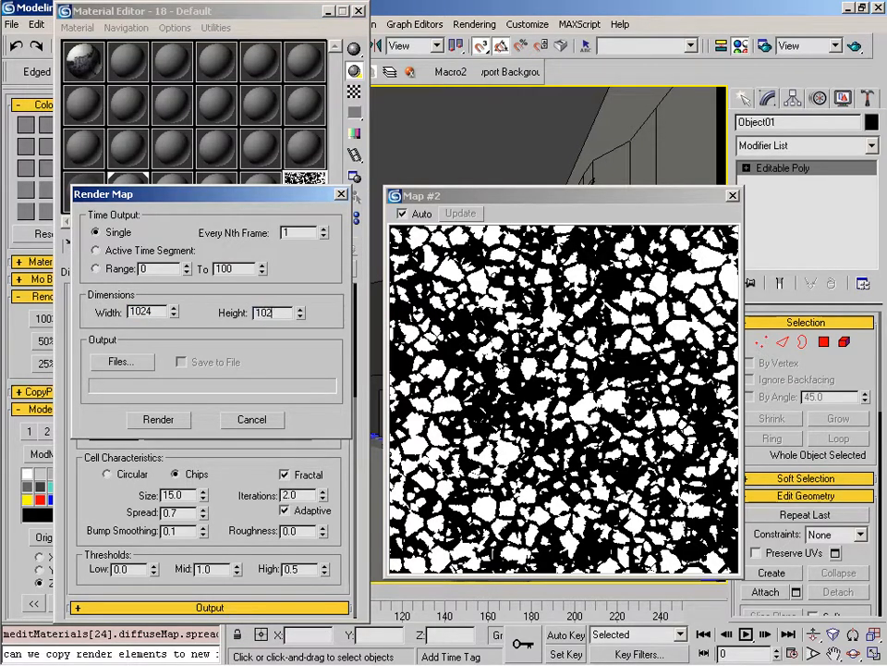
left_click(157, 420)
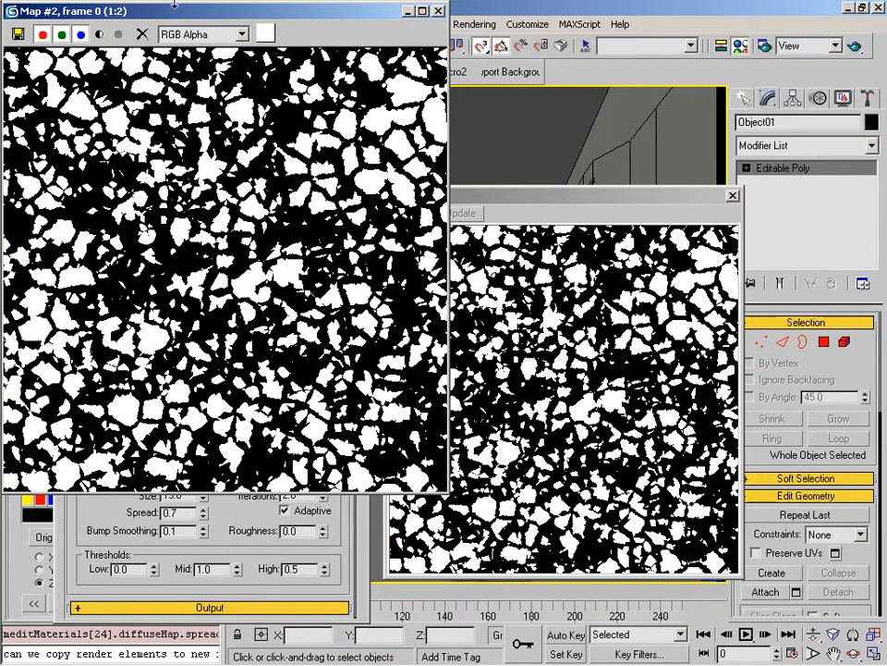
Step: Save the rendered map as Cellular.jpg in the GNOMON 04_Maps folder and close the render window
left_click_drag(224, 16, 292, 30)
left_click(89, 50)
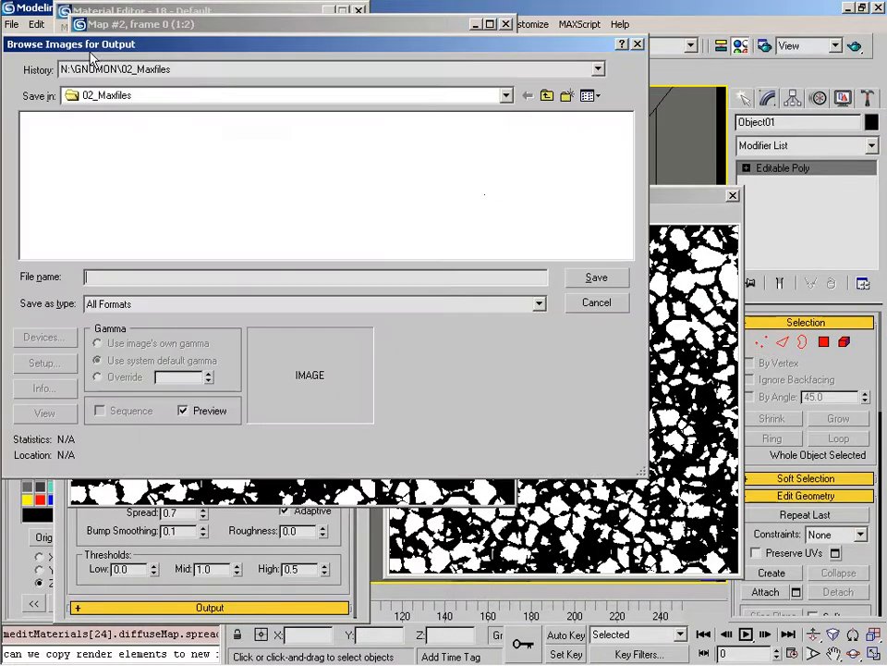
left_click(190, 96)
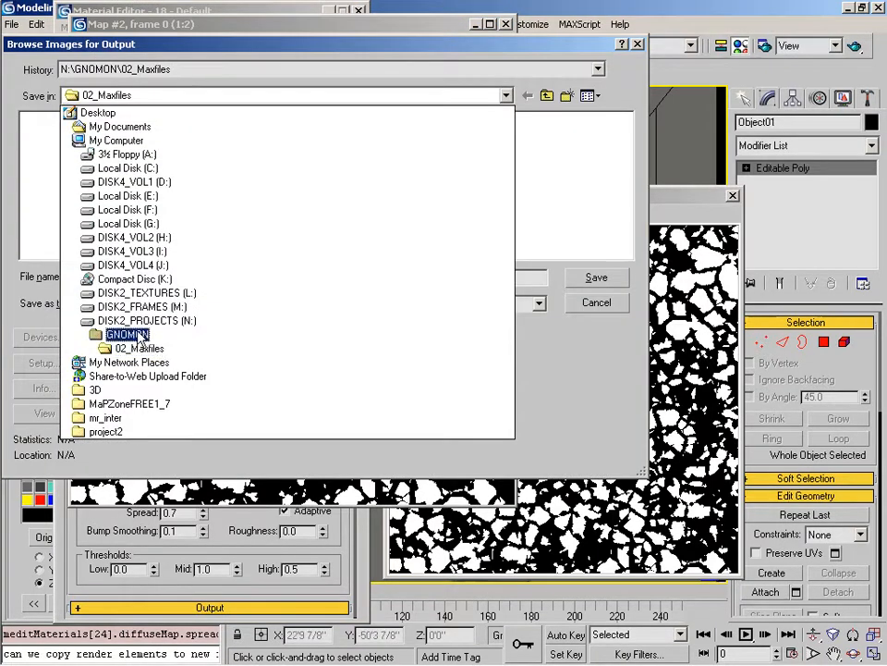
left_click(153, 330)
double_click(53, 163)
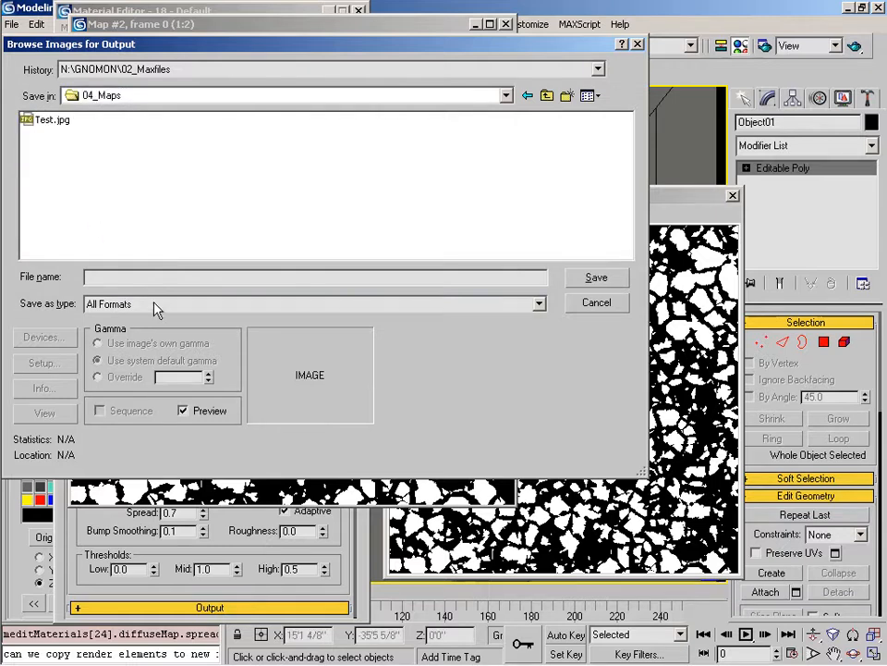
type("Ce")
key("Return")
key("Return")
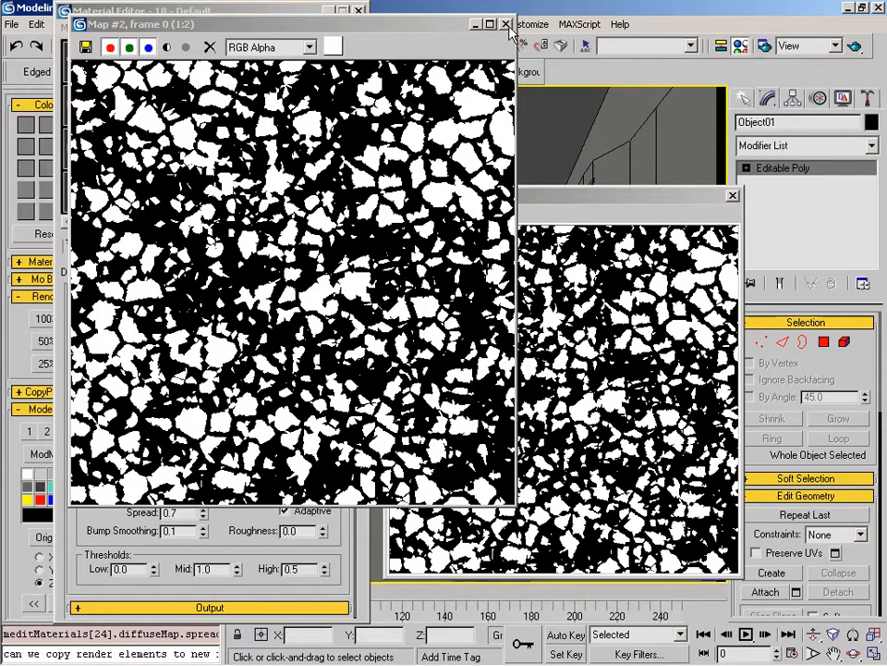
left_click(507, 25)
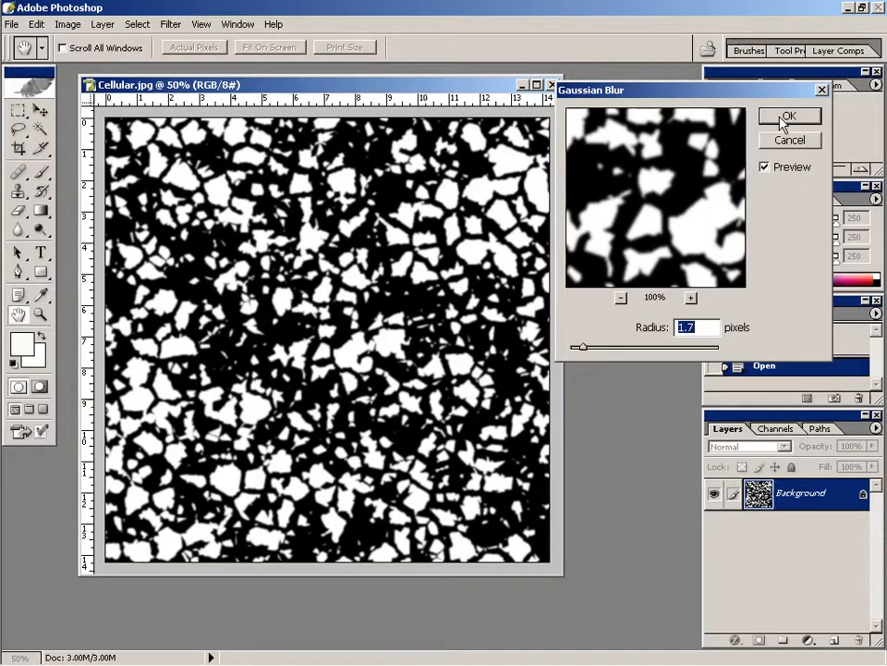
Step: In Photoshop, apply a 1.7-pixel Gaussian Blur to Cellular.jpg and save a version as CellularB.jpg at JPEG quality 12
left_click(789, 114)
key("ctrl+shift+s")
left_click(324, 118)
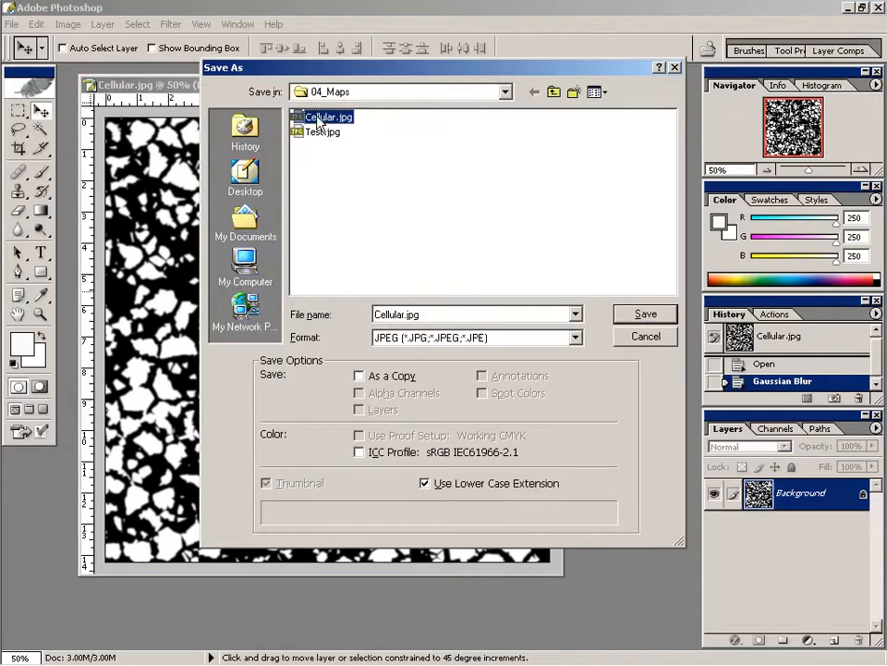
left_click(398, 314)
left_click(404, 315)
type("B")
left_click(635, 319)
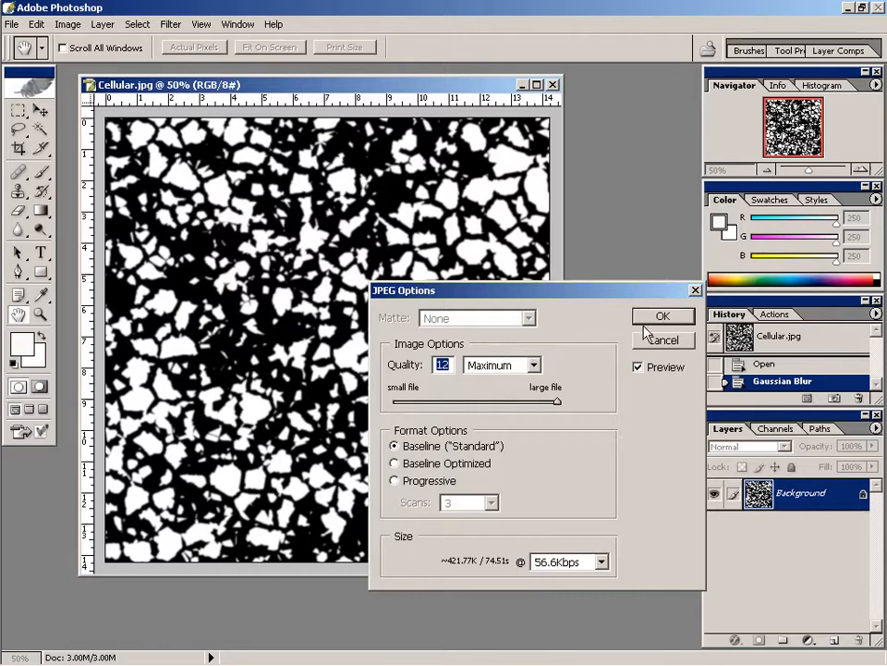
left_click(659, 319)
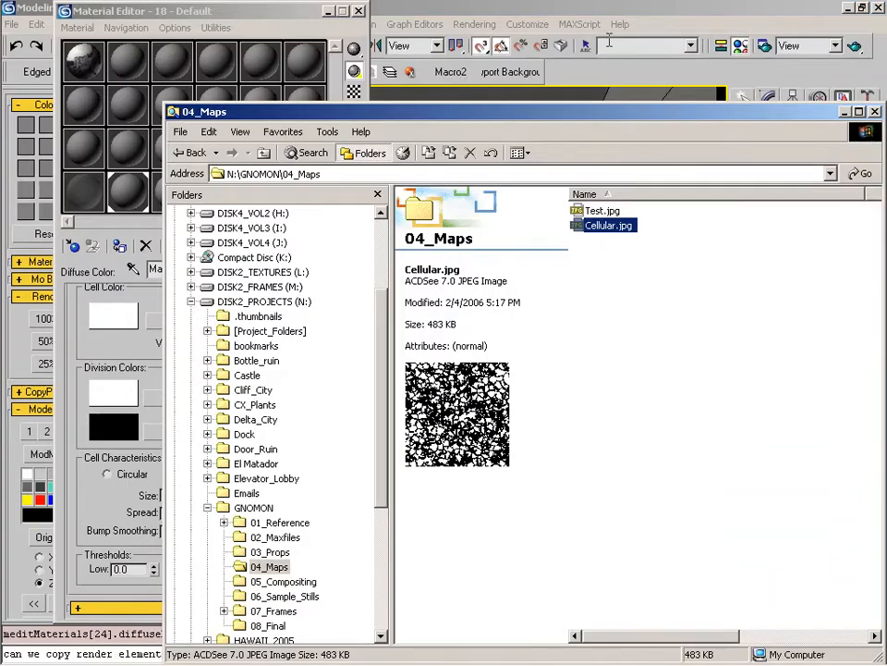
Step: Return to 3ds Max, reselect the detached walkway and assign material 21 - Default to it
left_click(444, 57)
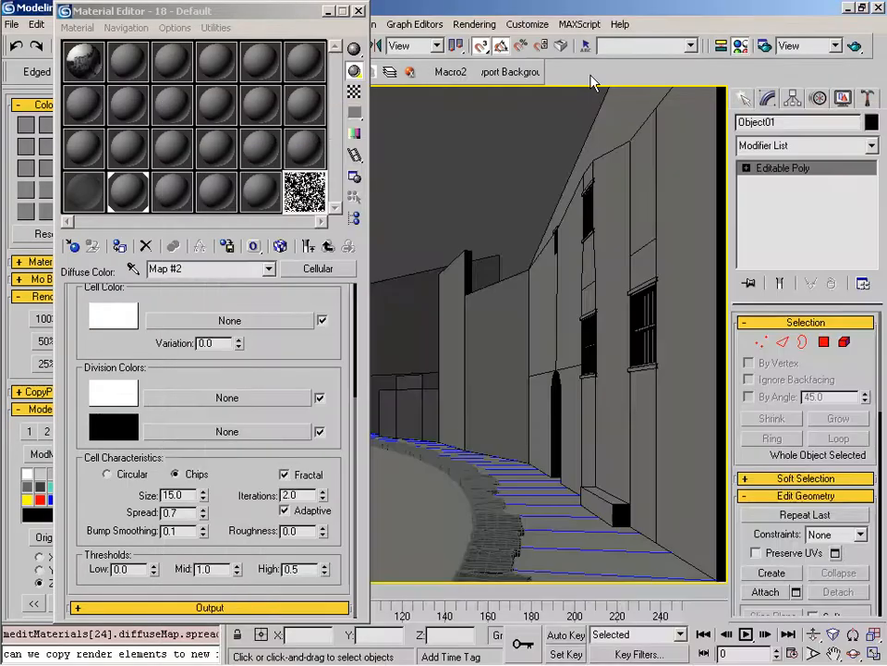
left_click(521, 176)
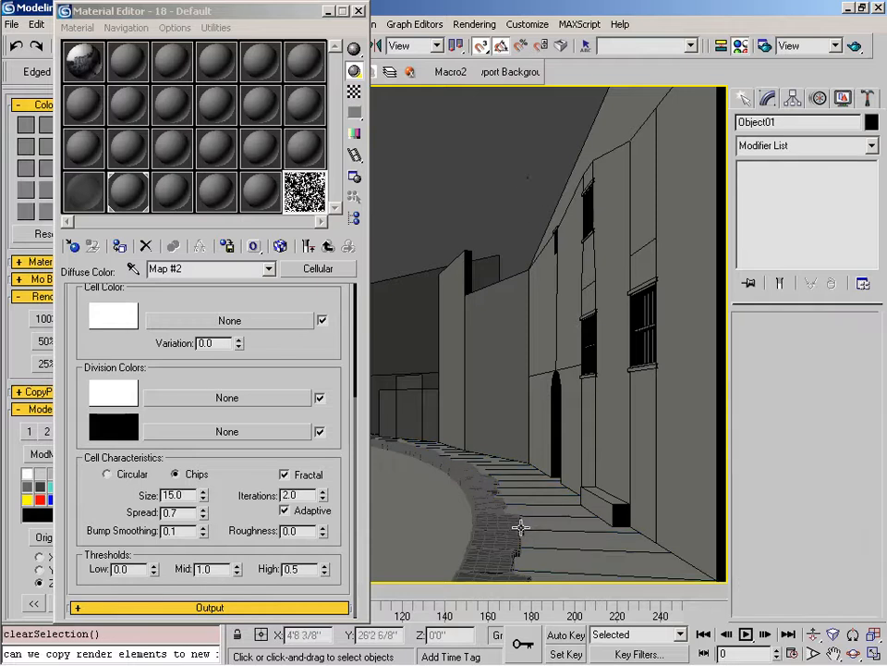
left_click(525, 510)
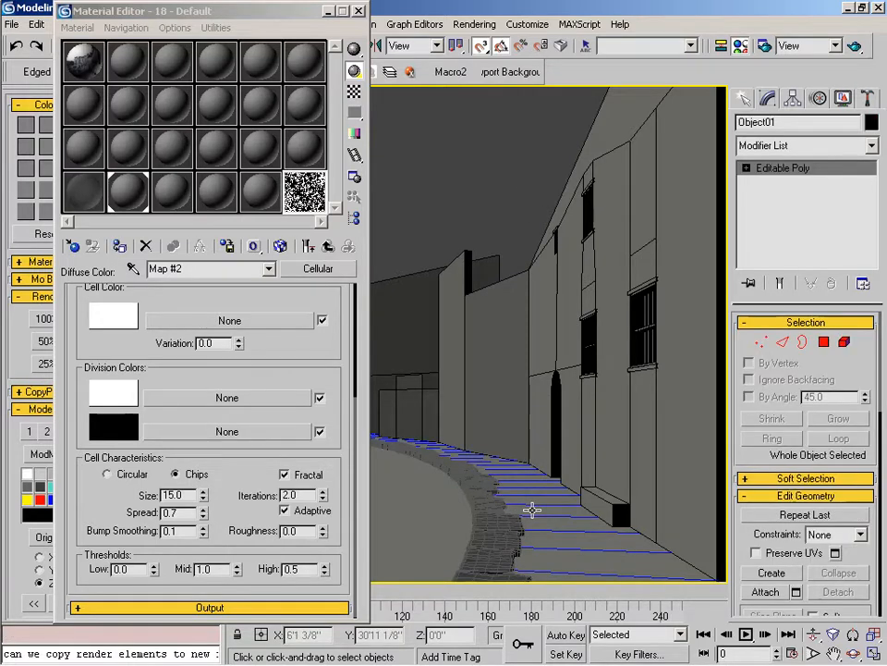
left_click_drag(303, 148, 293, 147)
left_click(169, 187)
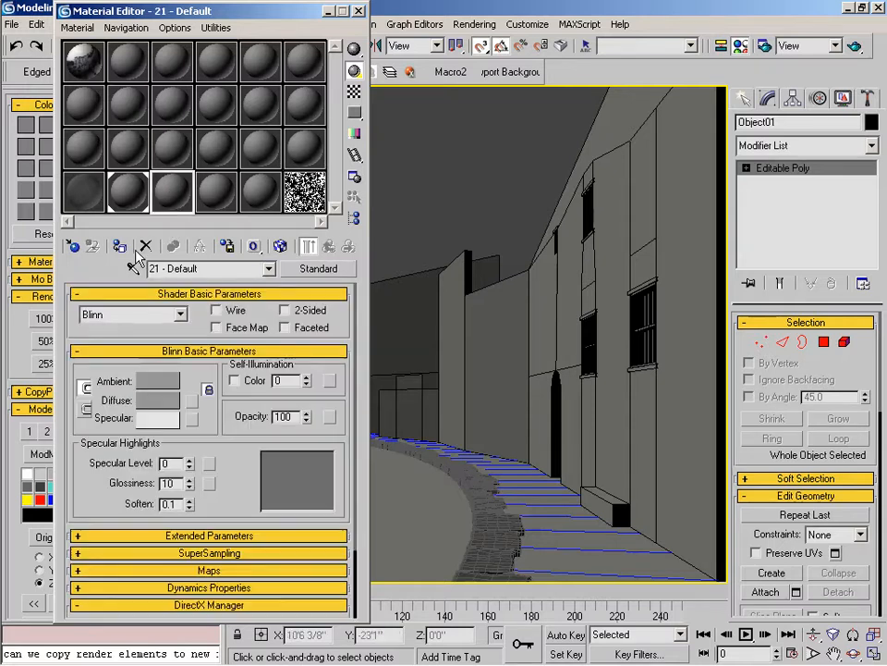
left_click(120, 248)
Step: Add a Bitmap map to the walkway material's Displacement channel and load CellularB.jpg from the 04_Maps folder into it
left_click_drag(219, 449, 222, 281)
left_click(211, 484)
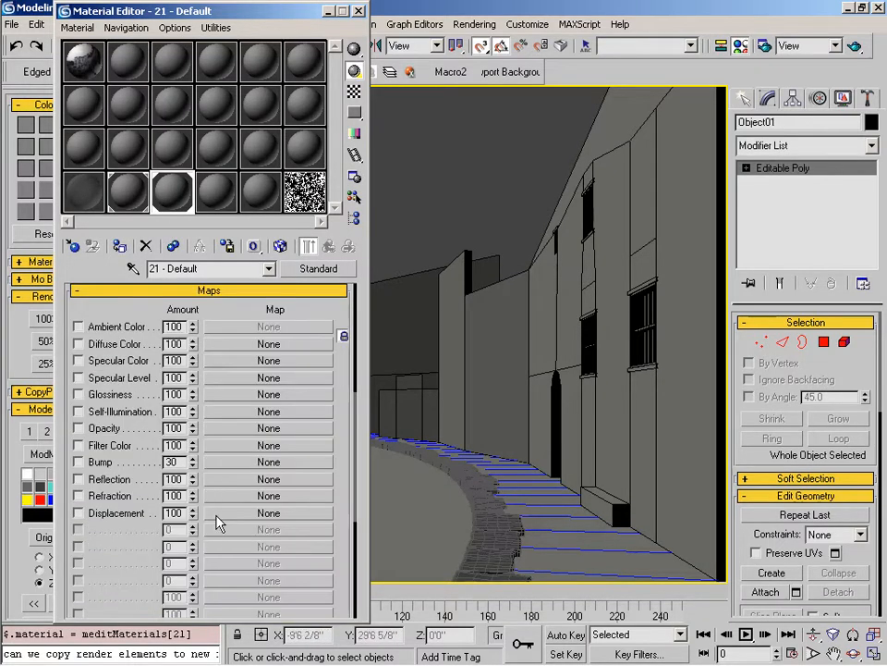
left_click(268, 512)
double_click(555, 156)
left_click(596, 302)
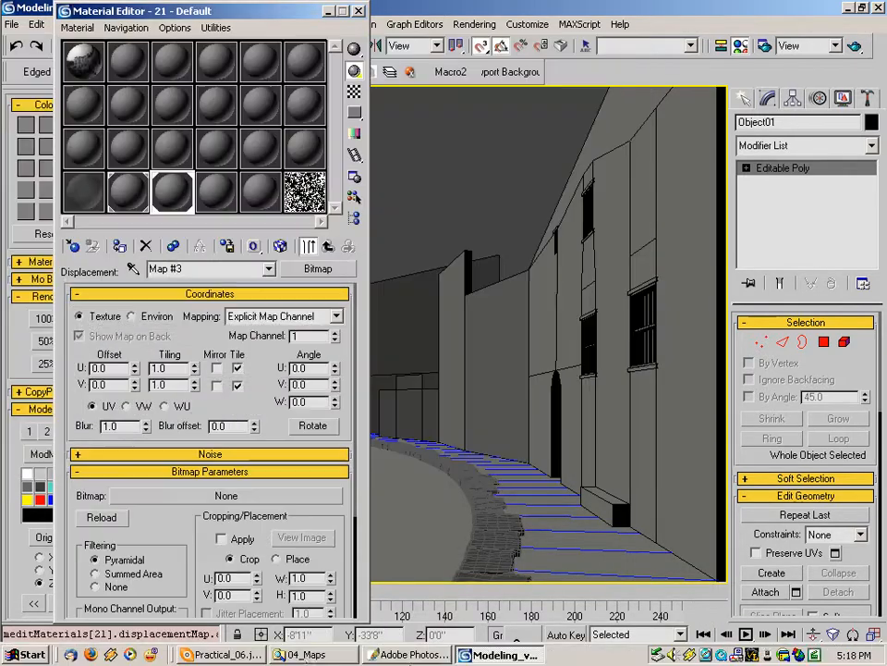
left_click(319, 655)
left_click_drag(606, 242, 151, 528)
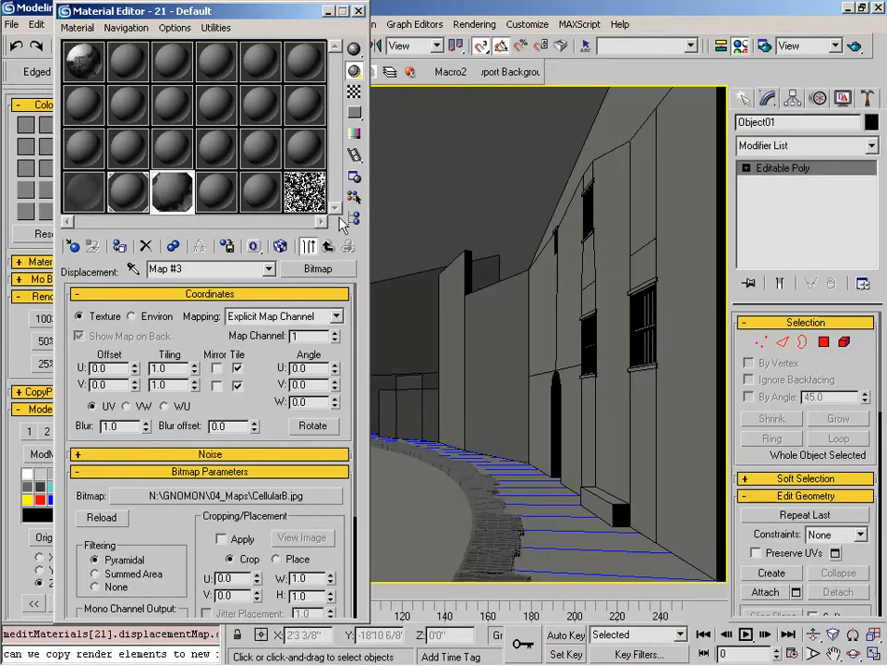
Step: Show the CellularB.jpg displacement map on the walkway in the viewport and add a UVW Mapping modifier to the walkway
left_click(280, 246)
right_click(190, 516)
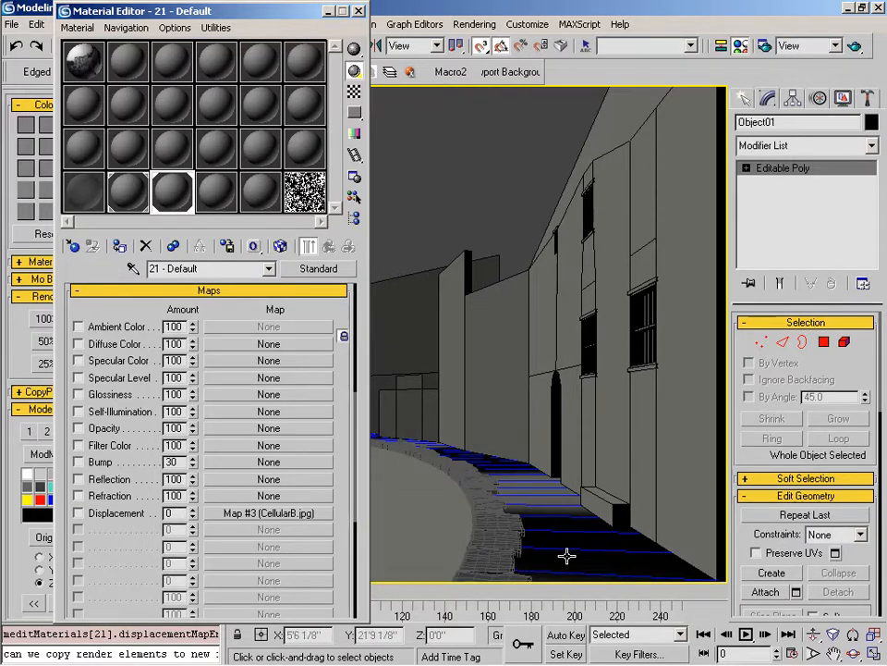
key("z")
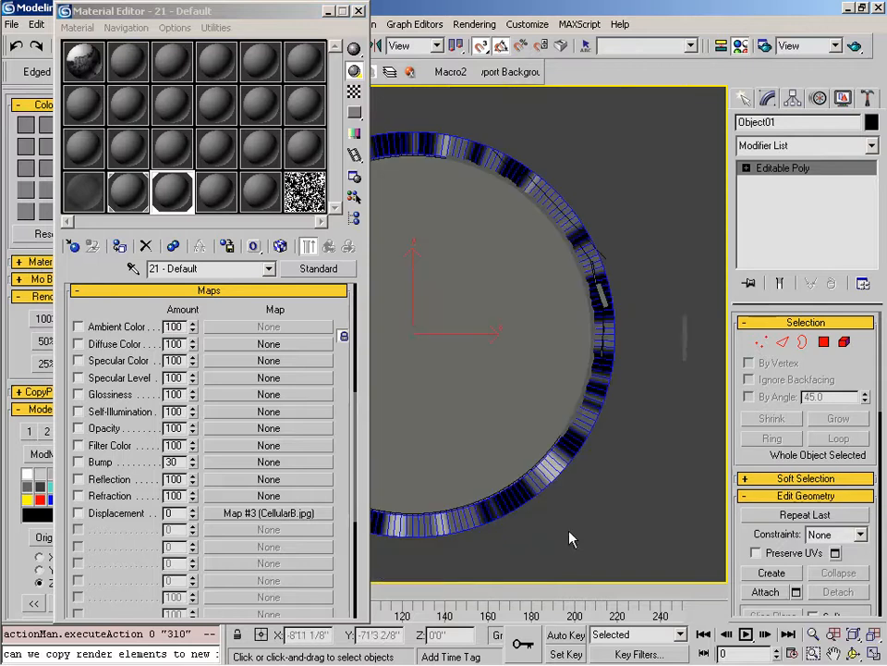
right_click(567, 418)
left_click(570, 422)
Step: Scale down the walkway's planar UVW Mapping gizmo in the Top view and move it over to the bench side of the walkway
middle_click_drag(665, 379, 717, 387)
key("1")
key("r")
left_click_drag(472, 330, 469, 461)
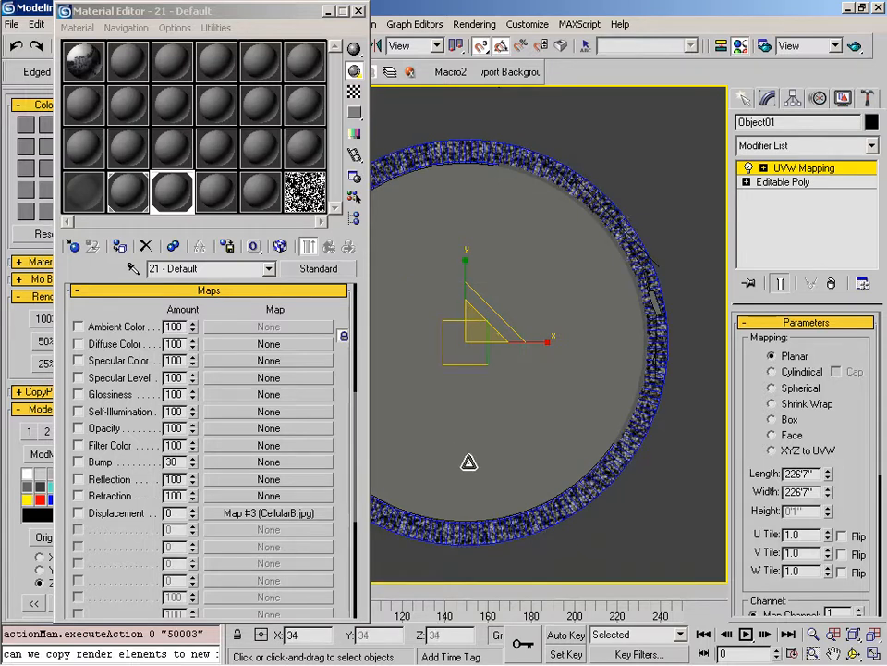
key("w")
left_click_drag(487, 317, 643, 309)
key("s")
key("alt+z")
left_click_drag(642, 309, 687, 97)
key("r")
left_click_drag(530, 386, 510, 419)
key("w")
left_click_drag(531, 374, 654, 263)
Step: Fine-tune the mapping gizmo's scale and position beside the stone edging to size the stone pattern, and finish editing the gizmo
middle_click_drag(652, 305, 422, 342)
key("alt+z")
left_click_drag(470, 297, 475, 271)
right_click(474, 271)
middle_click_drag(469, 297, 509, 331)
key("r")
left_click_drag(410, 324, 406, 342)
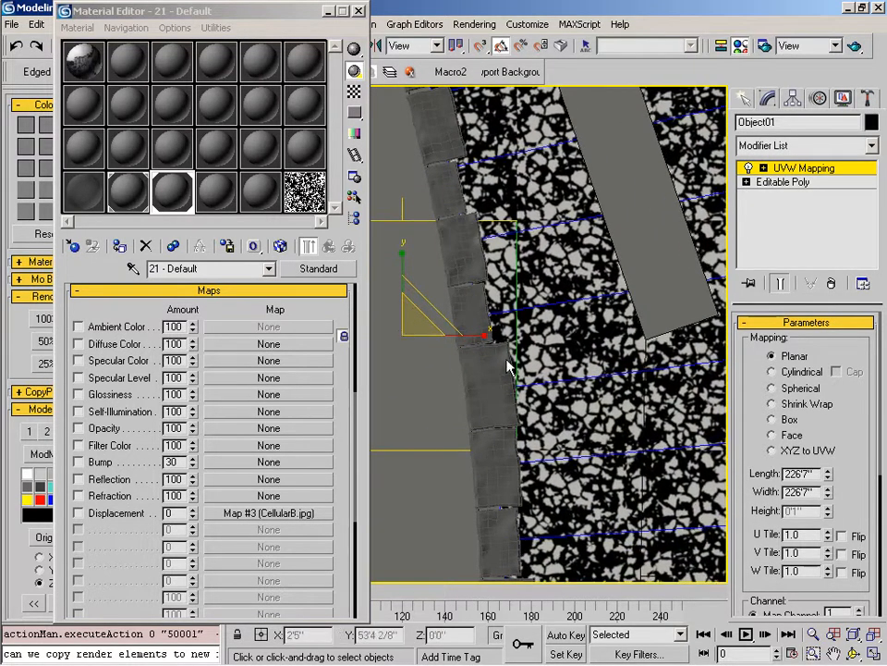
left_click_drag(406, 322, 424, 323)
left_click(786, 168)
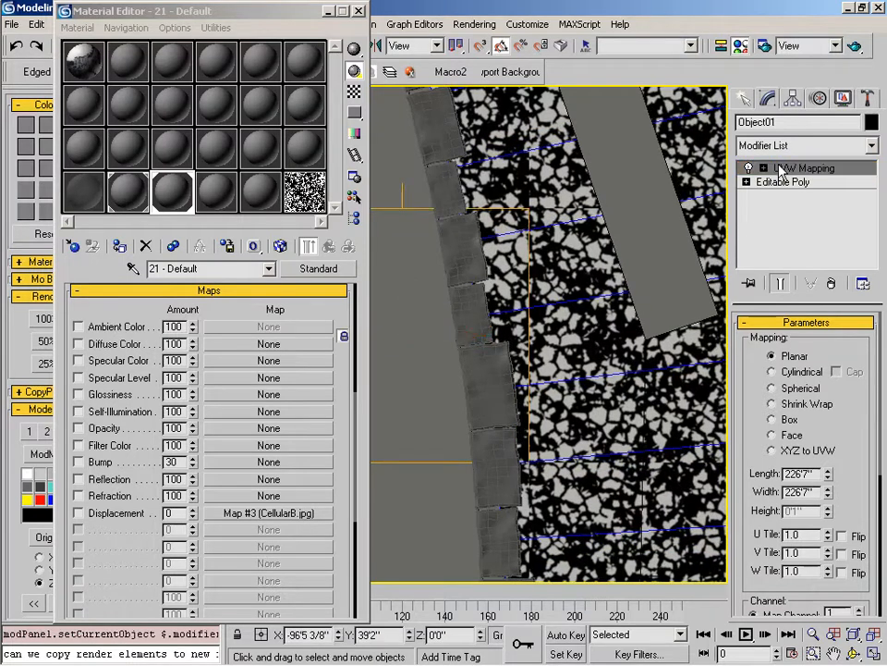
Step: Add a VRayDisplacementMod modifier to the walkway and use an instance of the CellularB.jpg map as its texmap
left_click(867, 99)
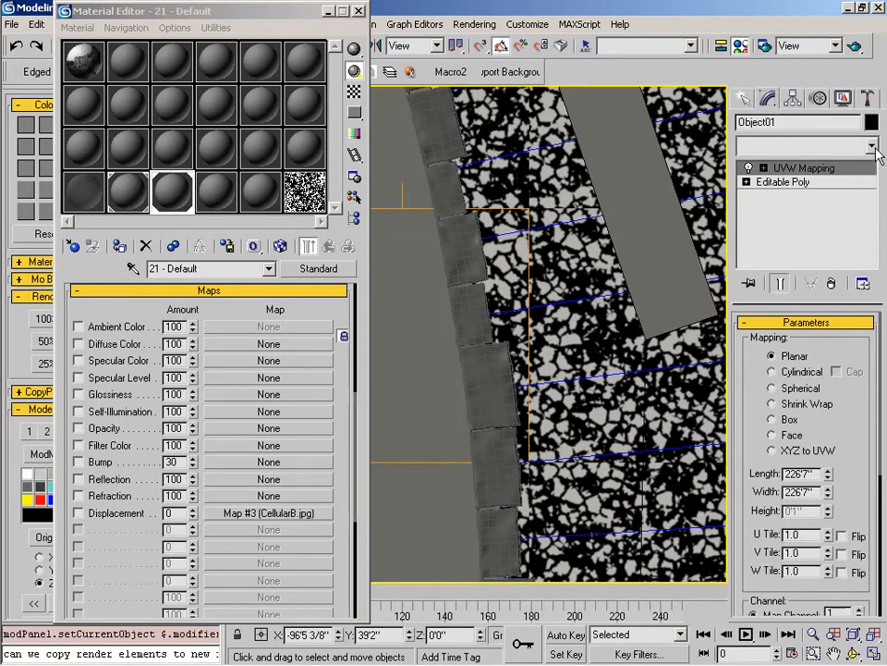
left_click(806, 151)
scroll(823, 584, "down", 20)
left_click(813, 587)
left_click_drag(270, 514, 806, 451)
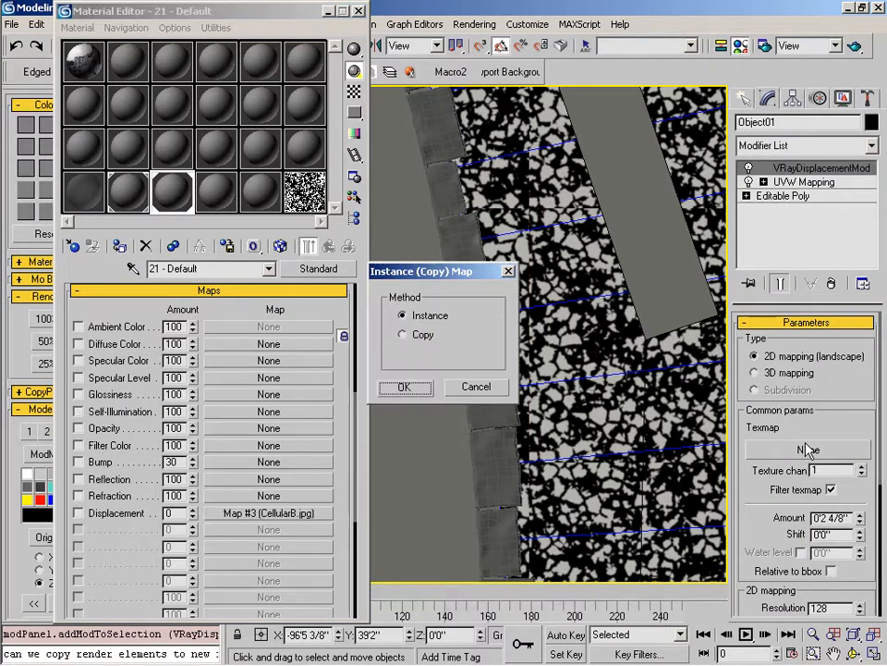
left_click(415, 389)
key("m")
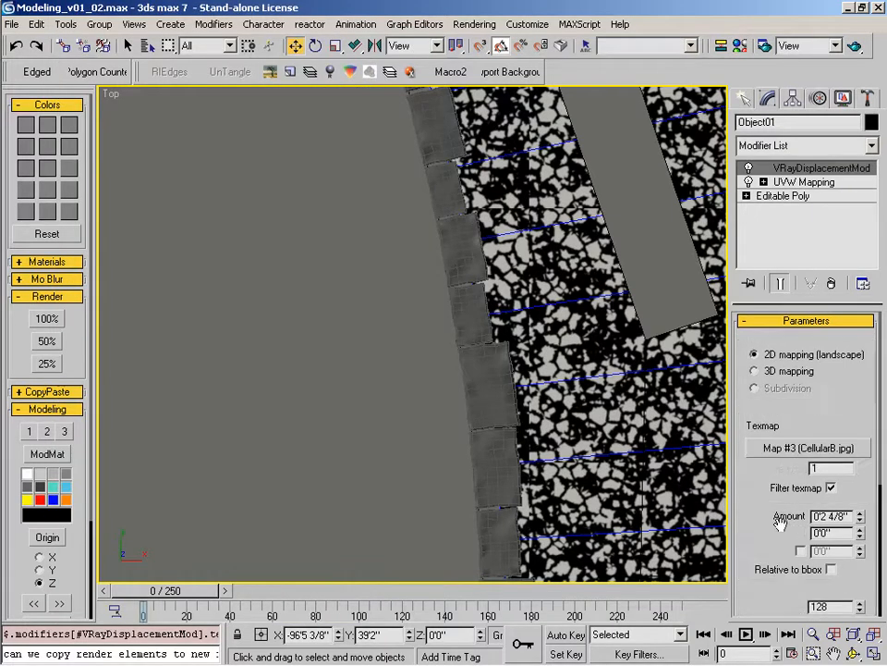
scroll(772, 516, "down", 5)
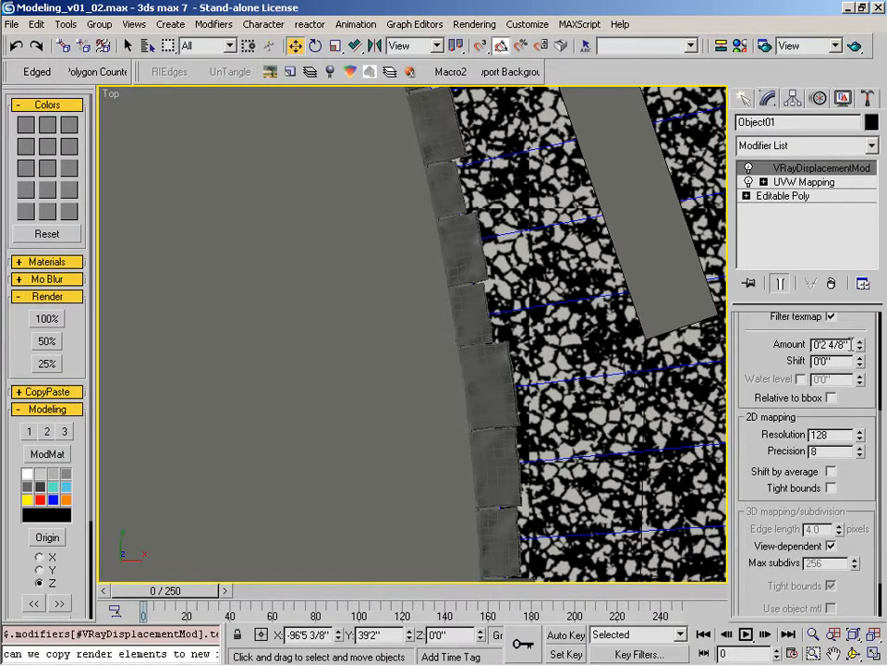
scroll(754, 340, "down", 1)
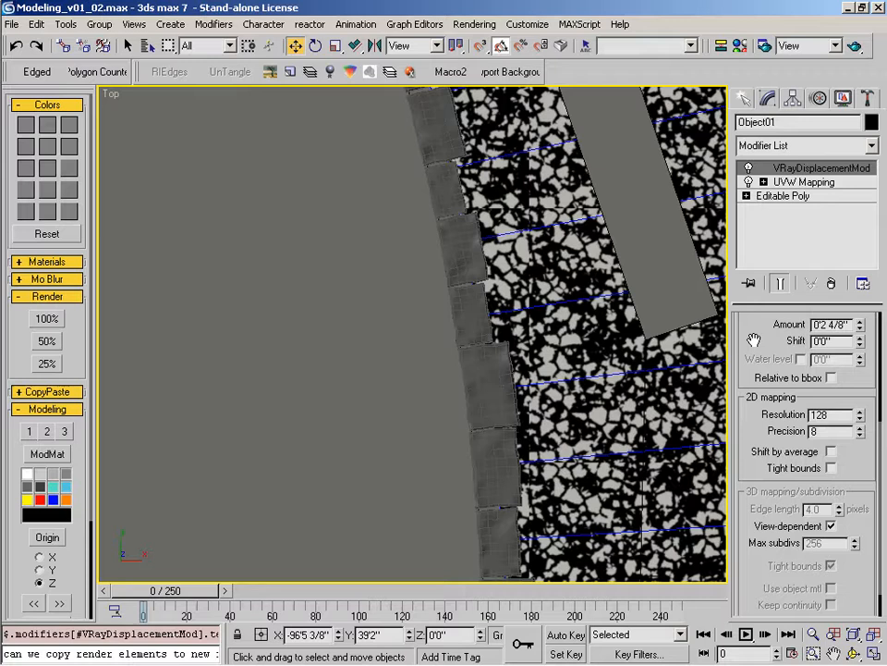
scroll(455, 433, "down", 6)
Step: Clone the displaced walkway as a Copy named dirt
middle_click_drag(454, 433, 484, 377, "alt")
scroll(485, 377, "up", 3)
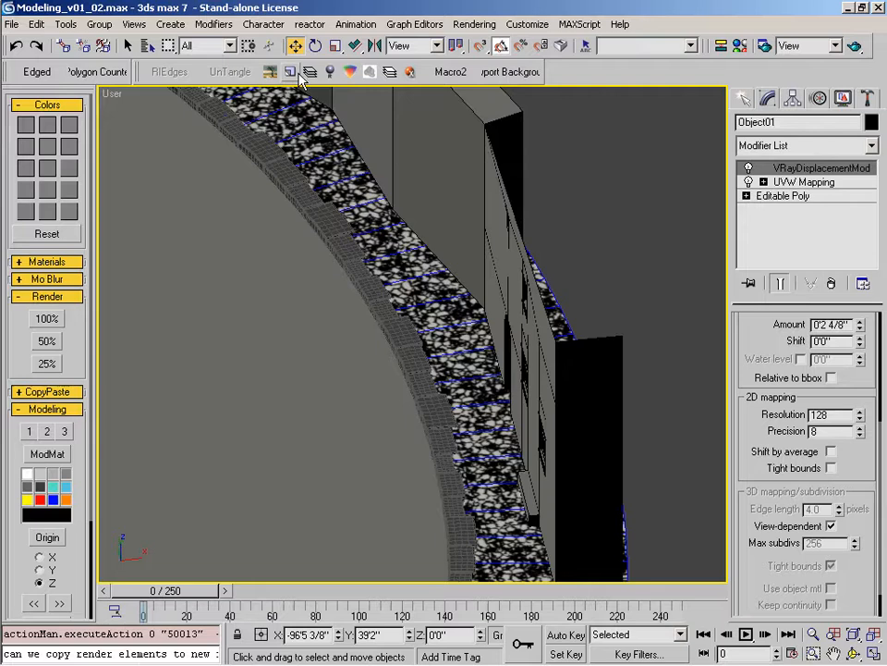
key("ctrl+v")
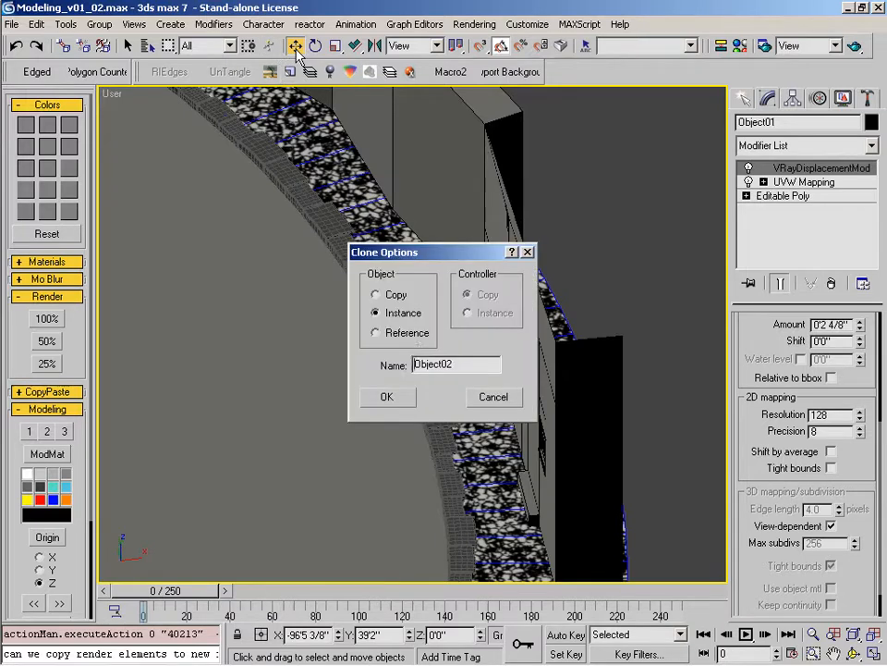
left_click(392, 294)
left_click_drag(475, 366, 414, 366)
type("dirt")
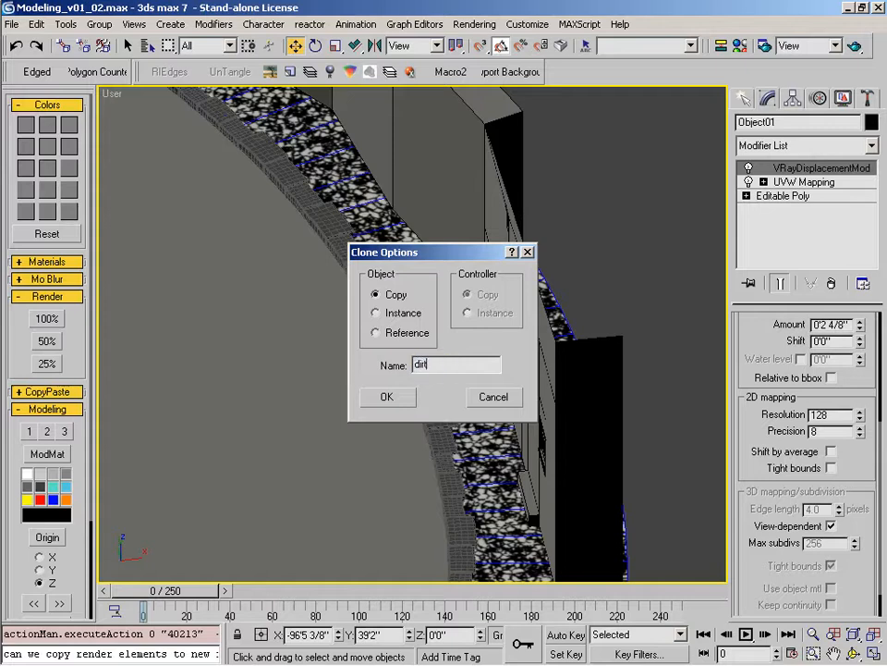
key("Return")
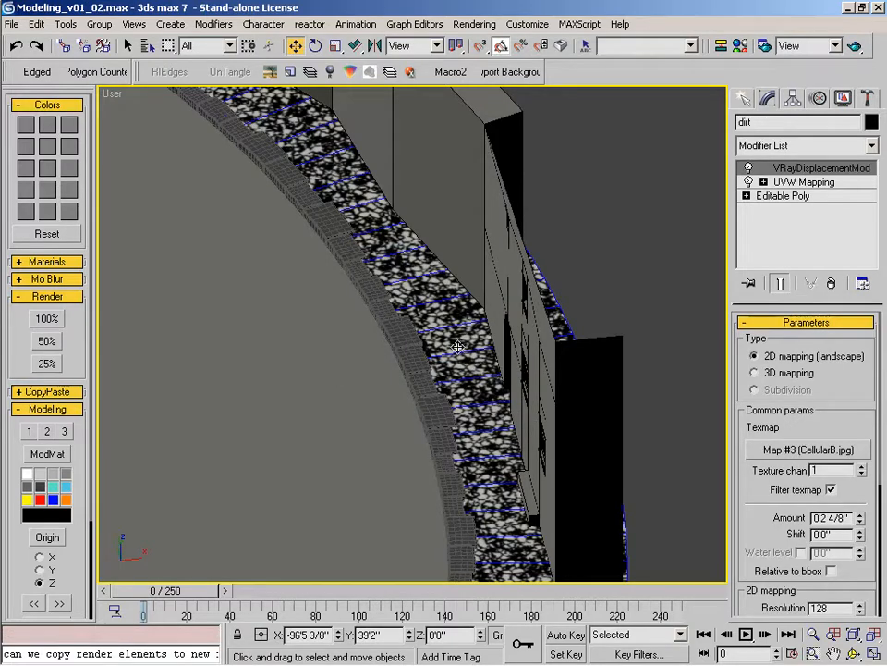
Step: Delete the VRayDisplacementMod and UVW Mapping modifiers from the dirt copy and assign material 22 - Default to it
left_click(832, 285)
left_click(832, 285)
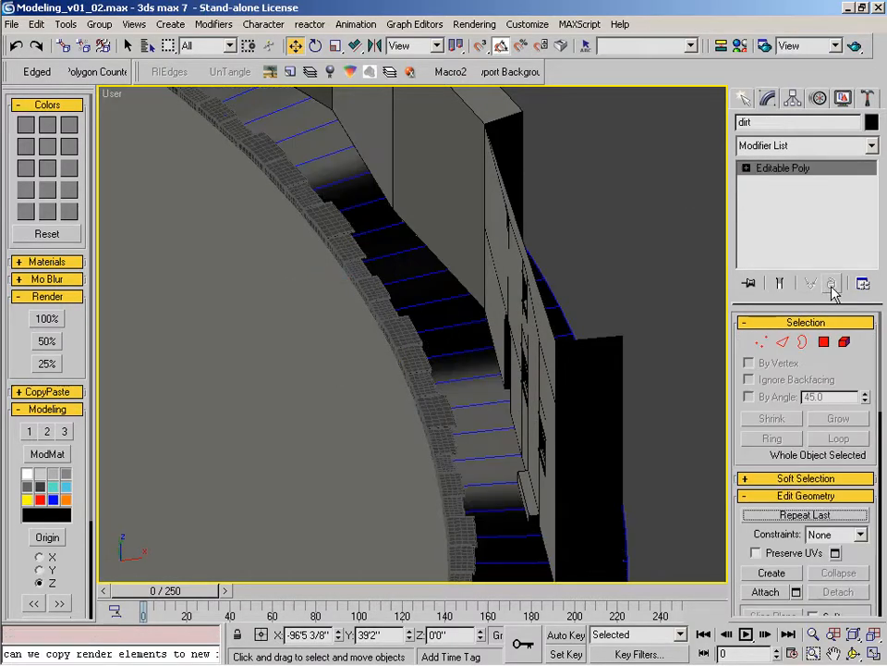
key("m")
left_click(134, 194)
left_click(119, 246)
left_click(214, 194)
Step: Darken the diffuse color of material 22 - Default to a darker gray and close the Material Editor
left_click(171, 401)
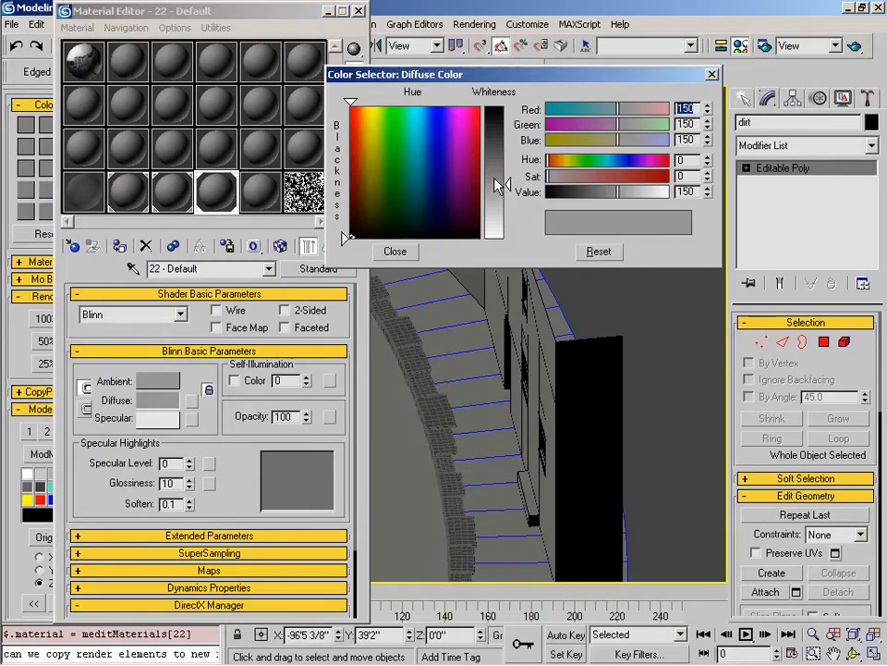
left_click_drag(502, 185, 499, 109)
left_click(393, 250)
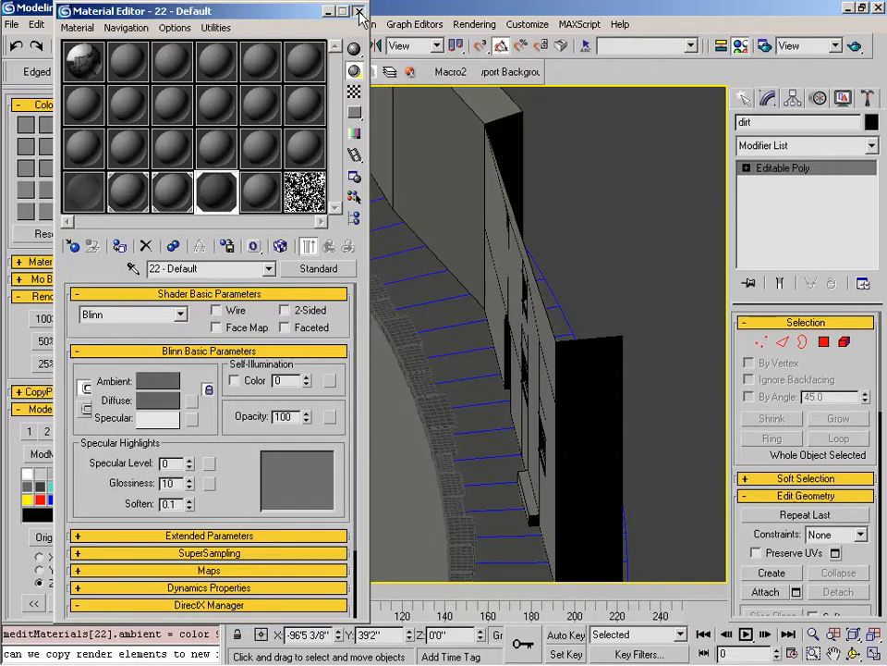
left_click(360, 13)
Step: Select Object01 by name and rename it SmallStones
key("h")
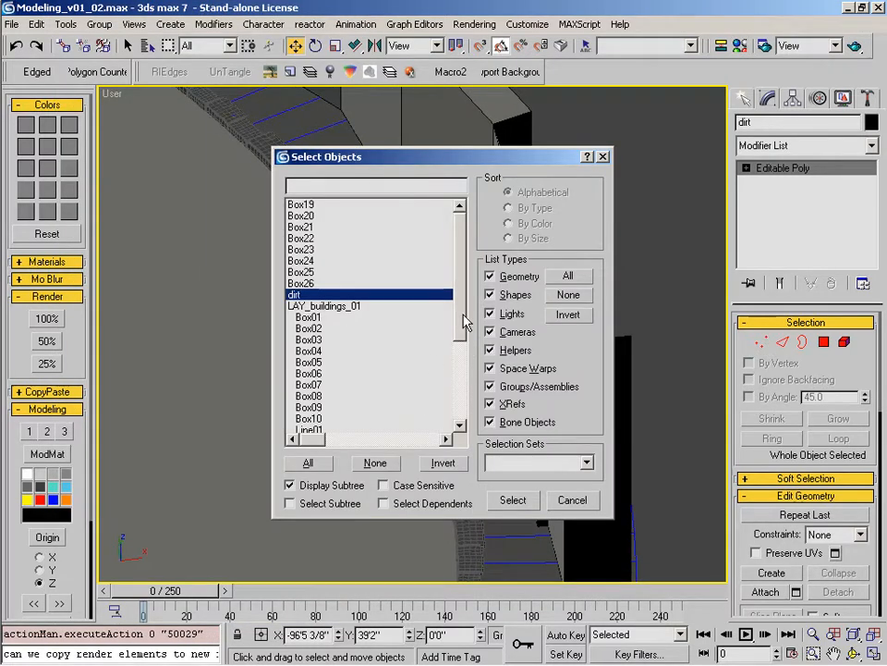
scroll(459, 313, "down", 4)
left_click(333, 407)
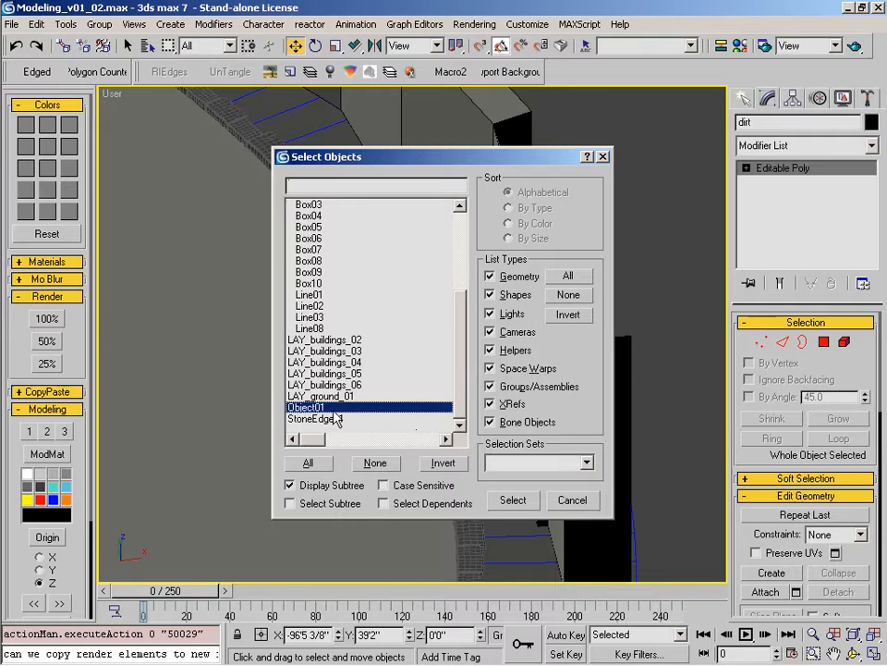
double_click(334, 410)
middle_click_drag(545, 402, 525, 401)
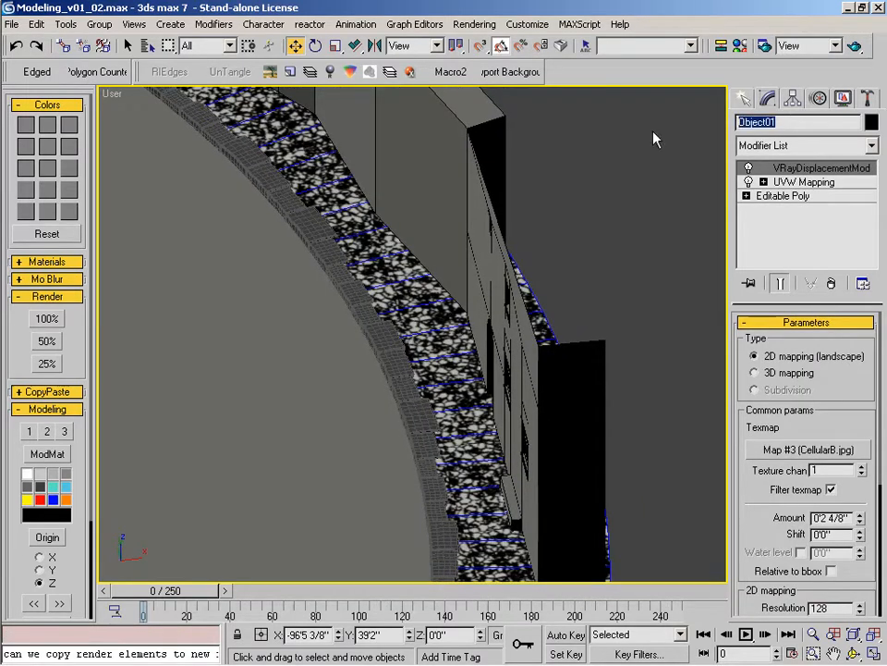
type("SmallStones")
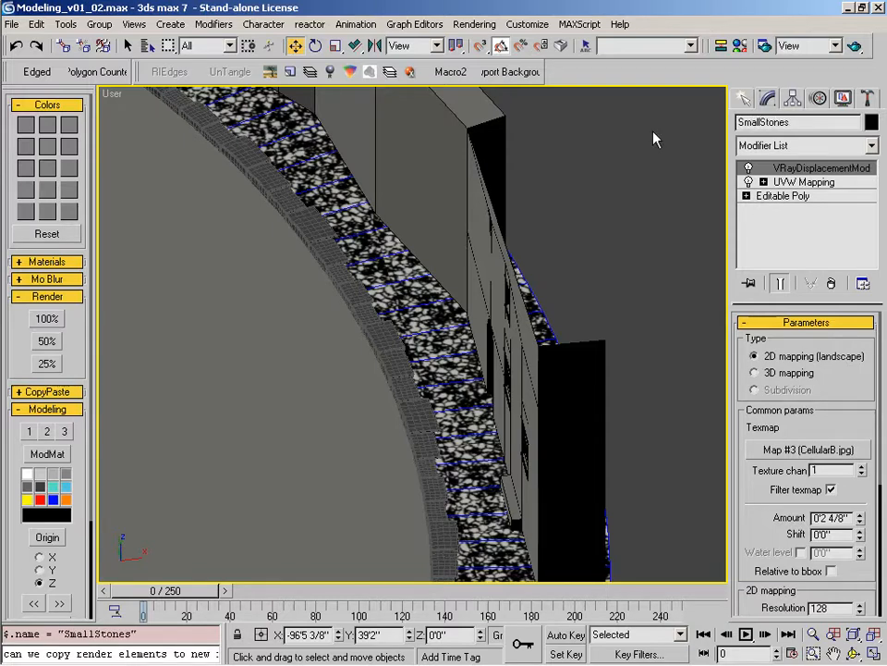
Step: Lower SmallStones to an absolute Z position of -1.5 inches with the Move Transform Type-In
middle_click_drag(573, 336, 487, 371, "alt")
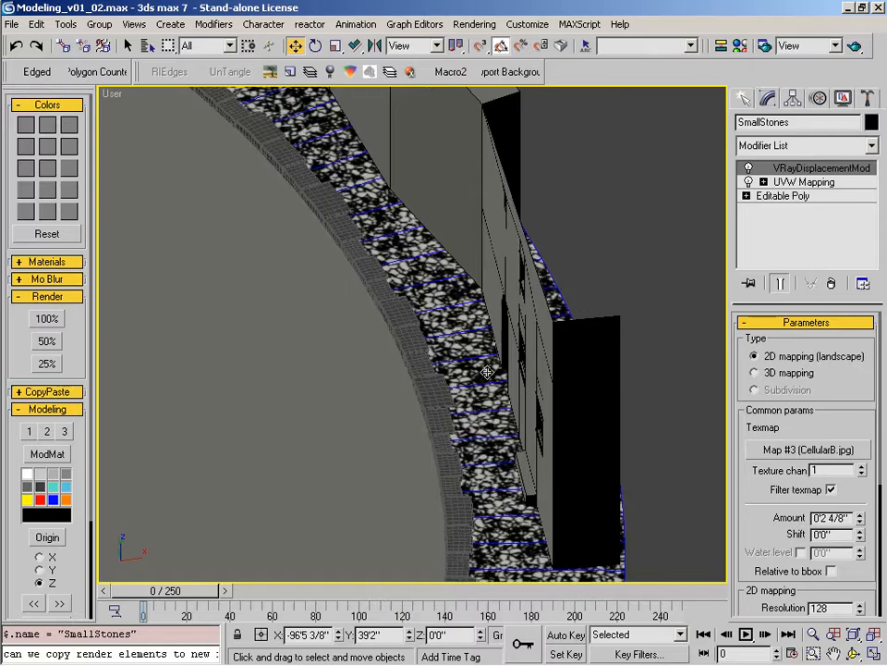
key("F12")
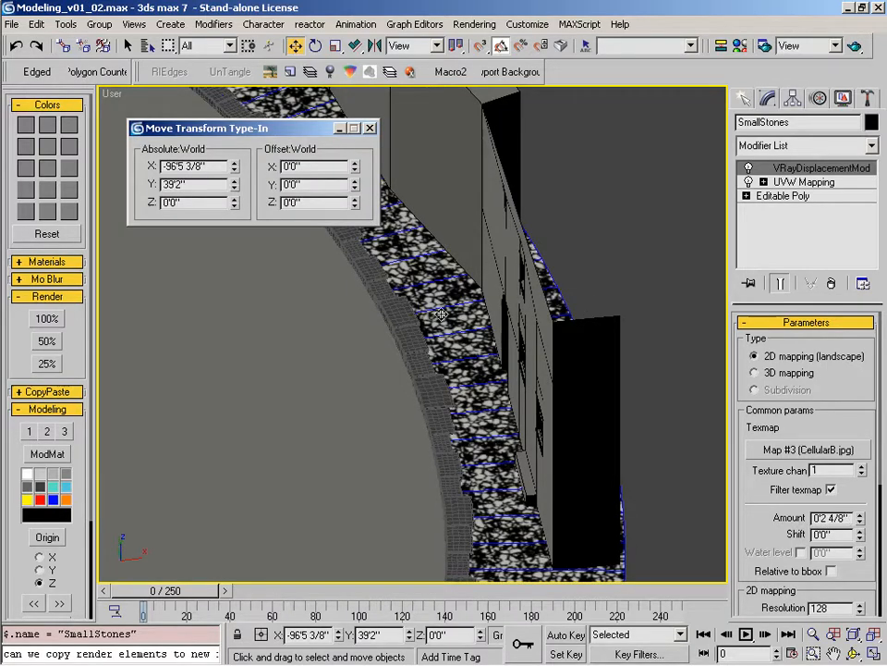
double_click(170, 202)
type("1")
double_click(189, 202)
type("11.5")
key("Return")
left_click(370, 127)
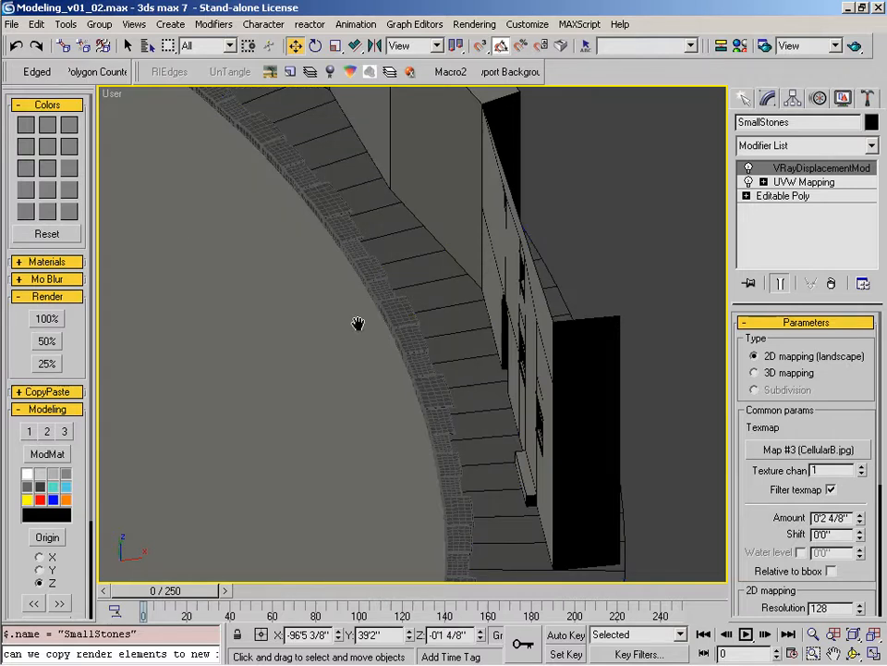
Step: Return to the Camera01 view and hold the scene
middle_click_drag(359, 322, 369, 350)
key("c")
double_click(433, 270)
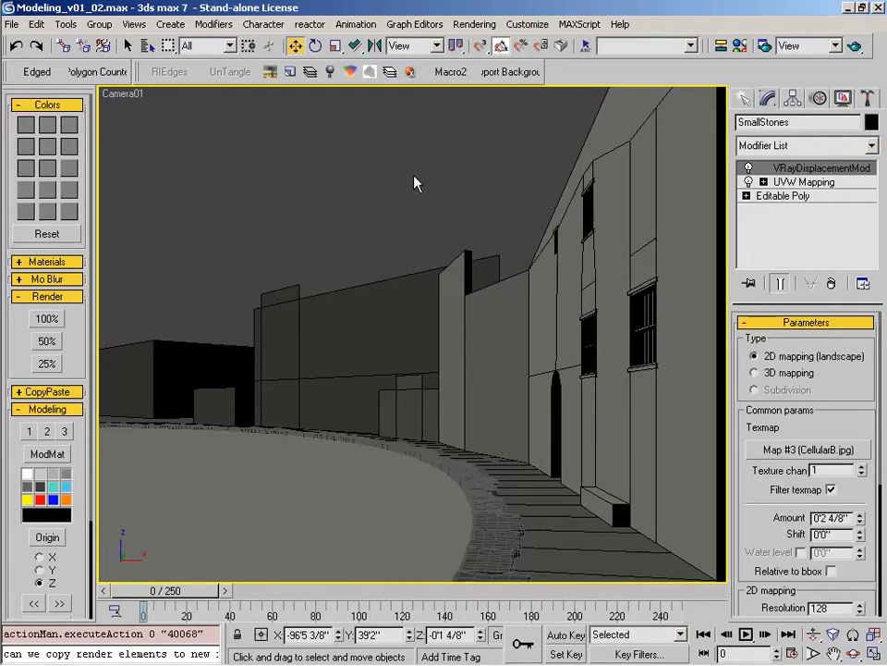
left_click(37, 24)
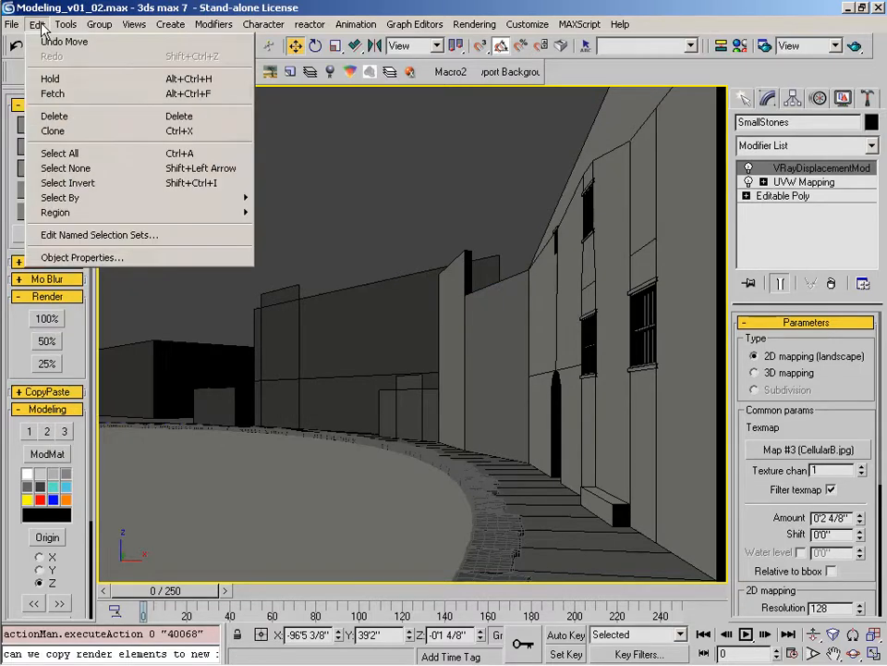
left_click(53, 79)
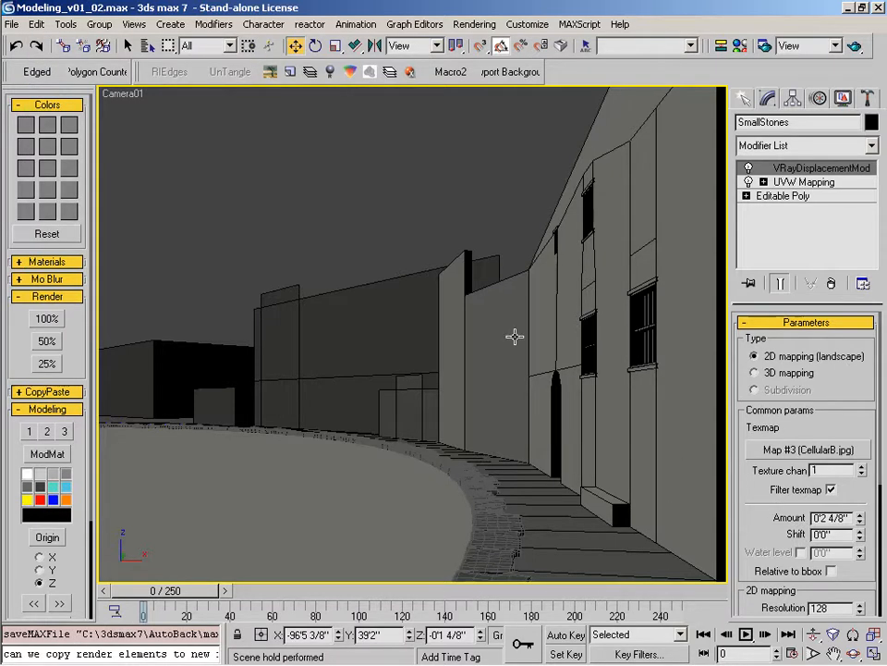
Step: Render a Blowup of the walkway area around the bench and stone edging from Camera01, then close the render
right_click(444, 222)
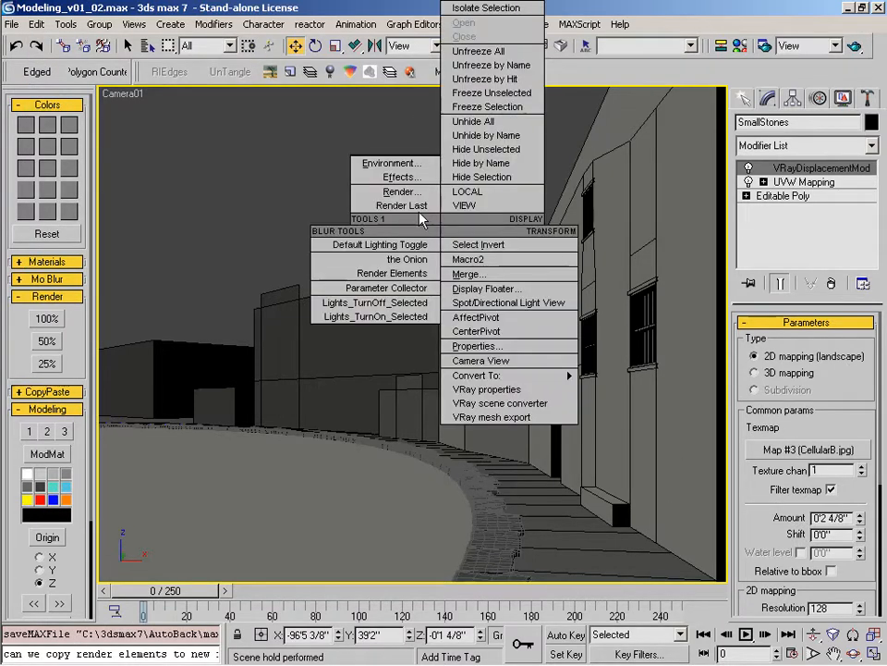
left_click(802, 45)
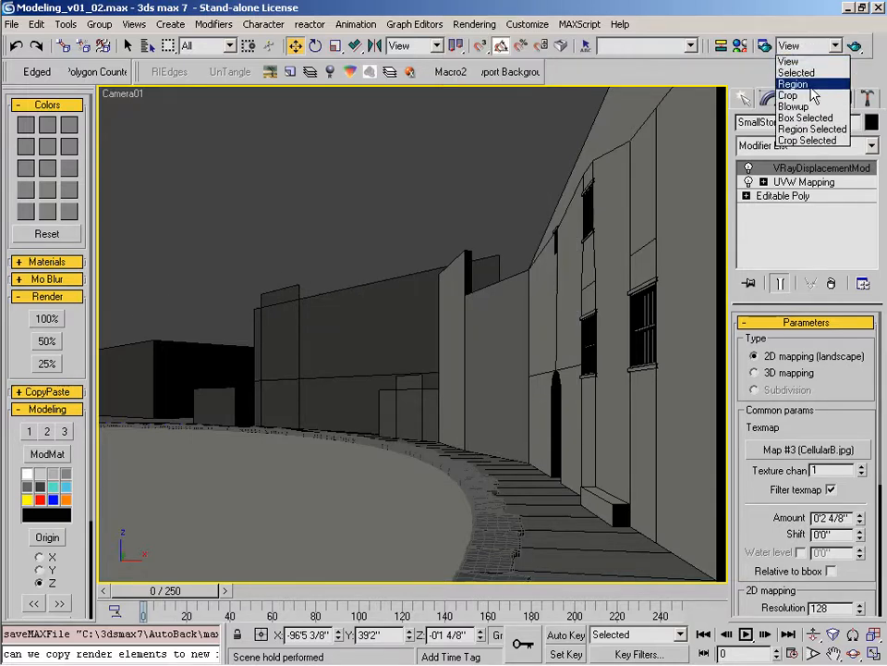
left_click(806, 106)
left_click(851, 51)
left_click_drag(388, 392, 460, 384)
left_click_drag(258, 213, 590, 507)
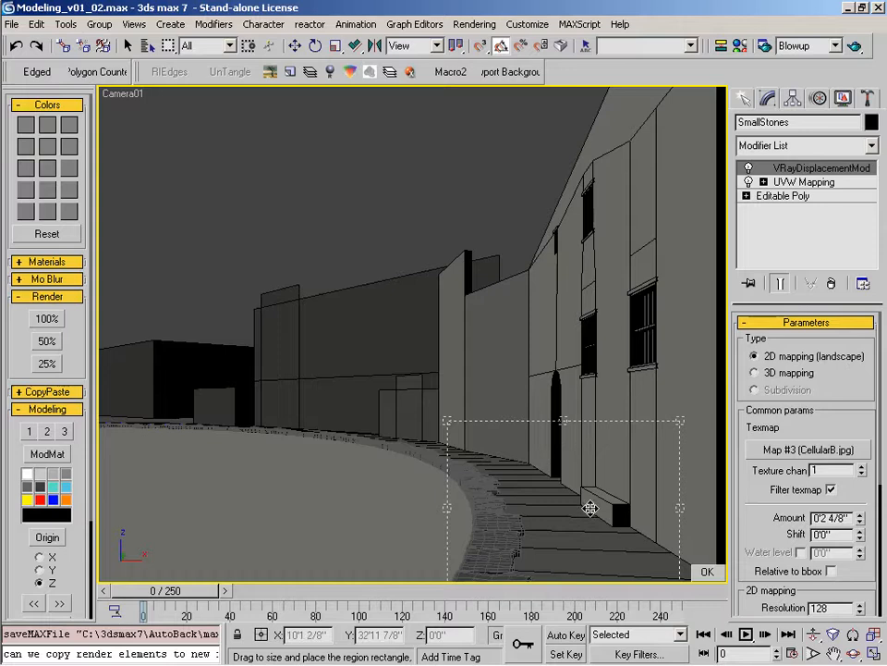
left_click(707, 573)
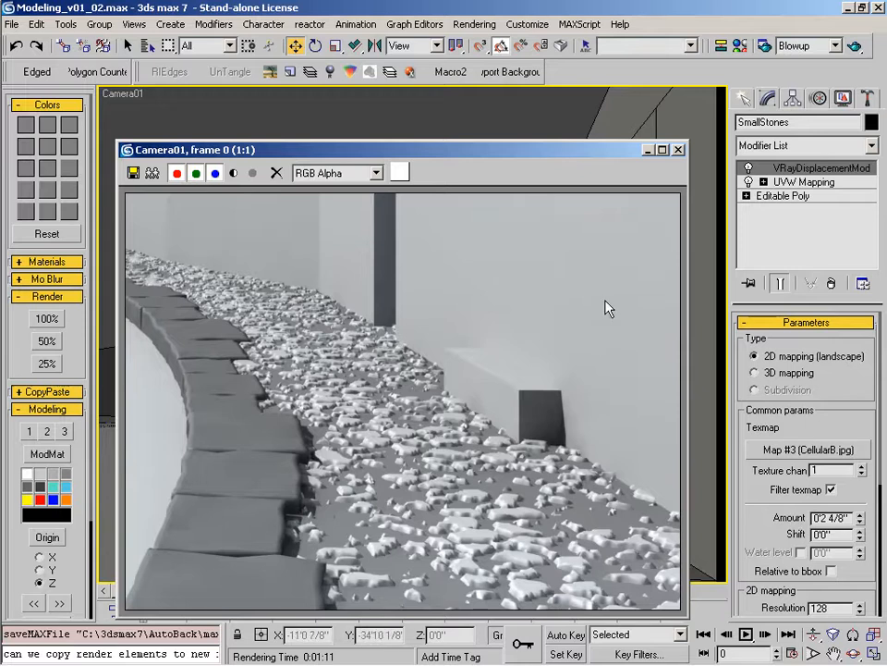
left_click(679, 149)
Step: Select StoneEdge01 and lower it to an absolute Z position of -0.5 inch with the Move Transform Type-In
left_click(487, 500)
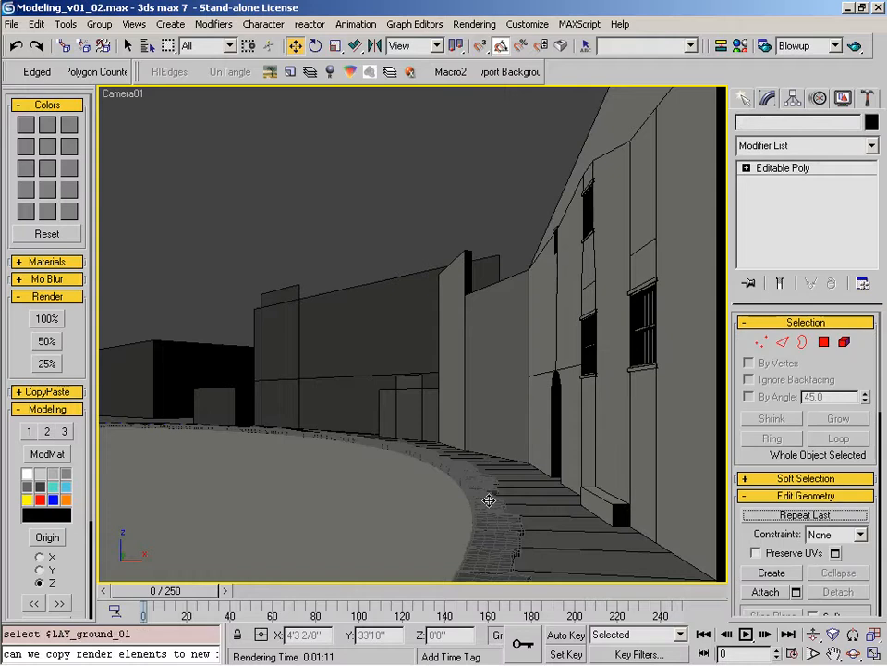
key("q")
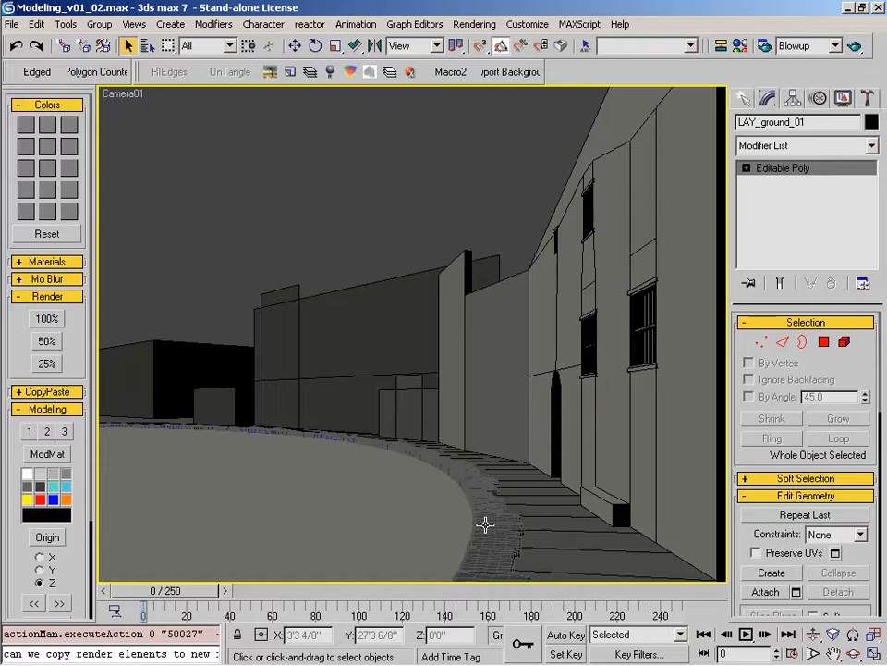
left_click(485, 524)
key("w")
key("F12")
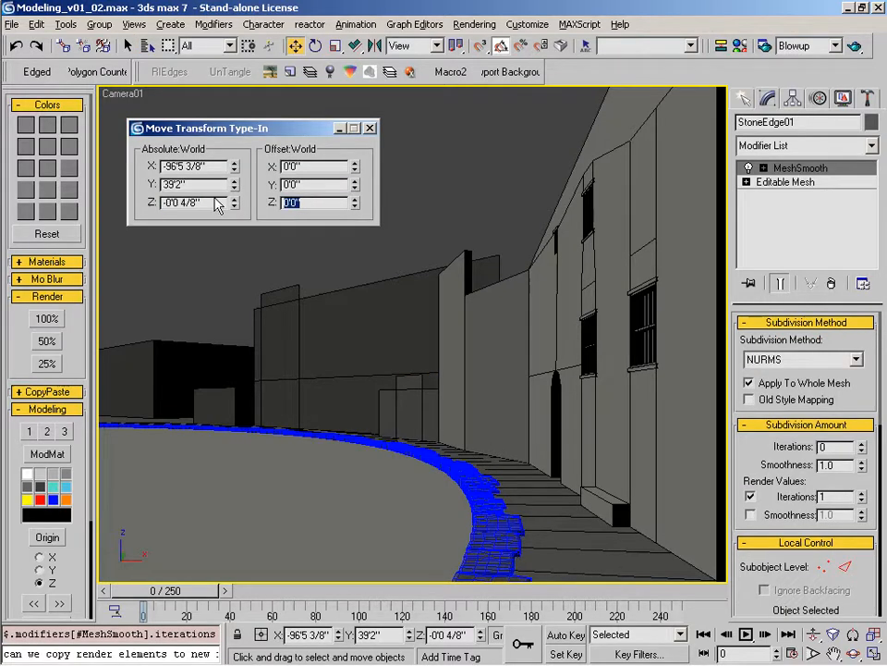
type("-.5")
key("Return")
Step: Select SmallStones and set its VRayDisplacementMod amount to 2 inches and its 2D mapping resolution to 256
left_click(567, 532)
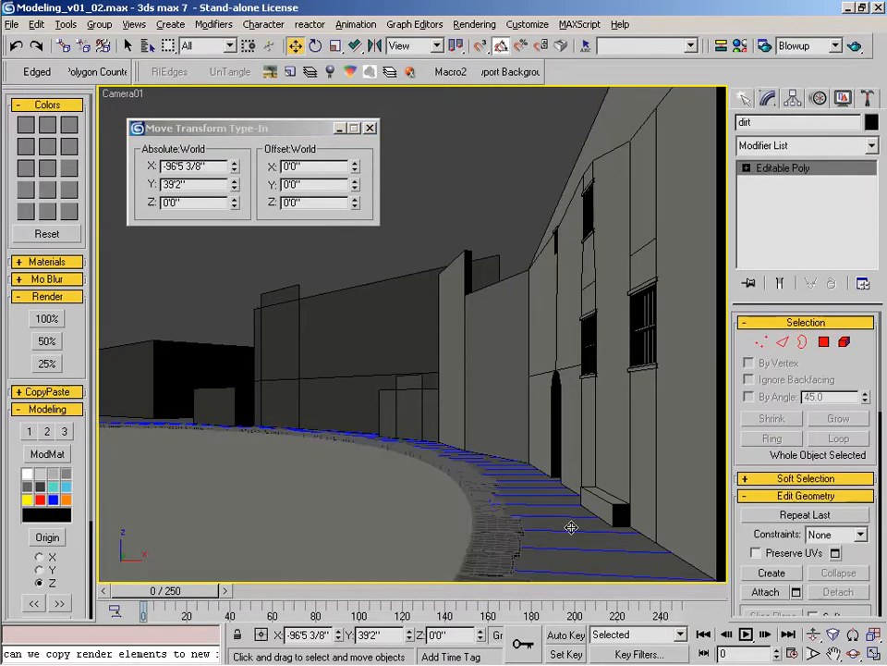
left_click(571, 527)
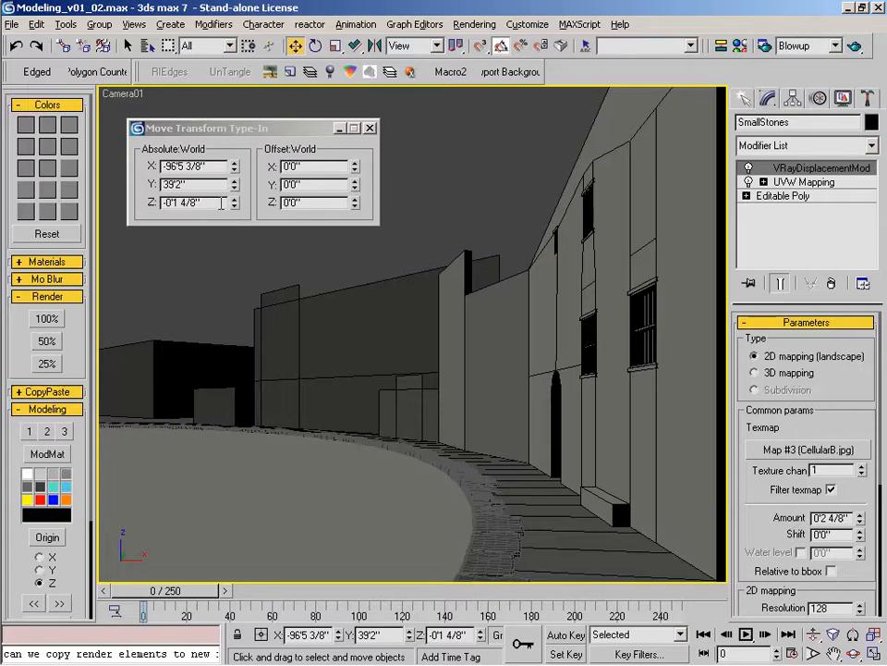
type("2")
key("Return")
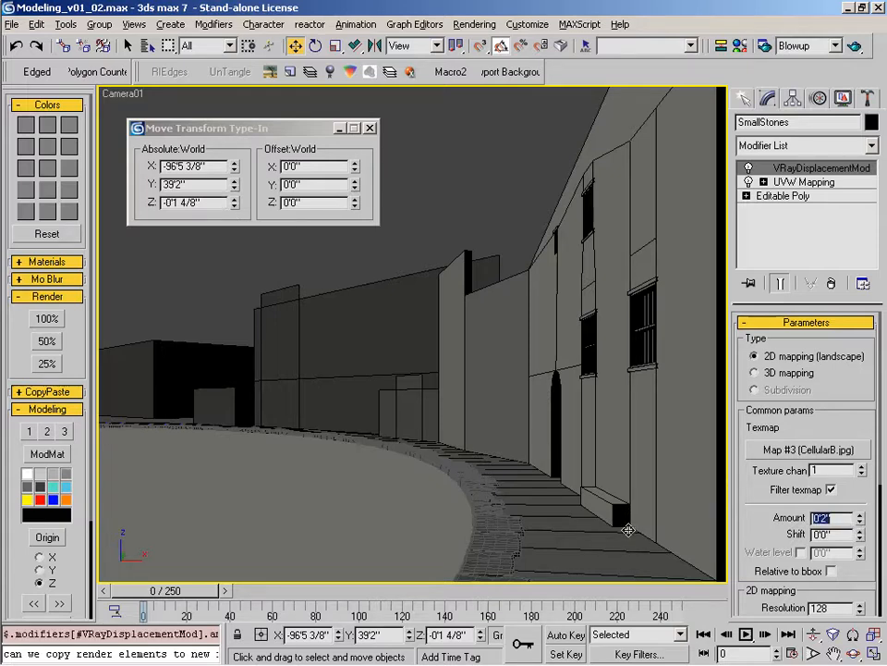
key("Tab")
key("Tab")
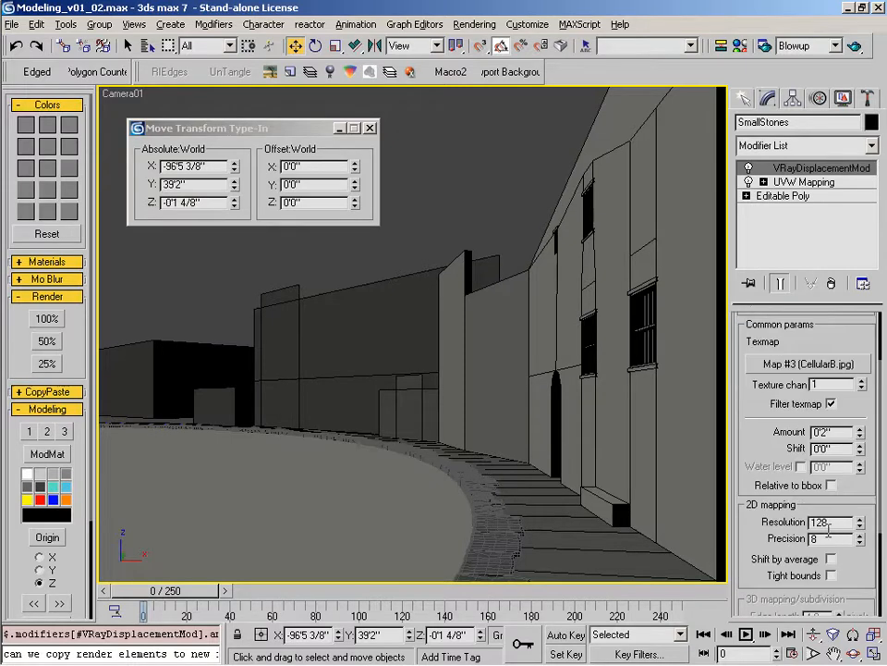
type("256")
key("Return")
Step: Render a Blowup of the walkway and bench area from Camera01 to check the refined stones, and close the render
left_click_drag(247, 127, 242, 134)
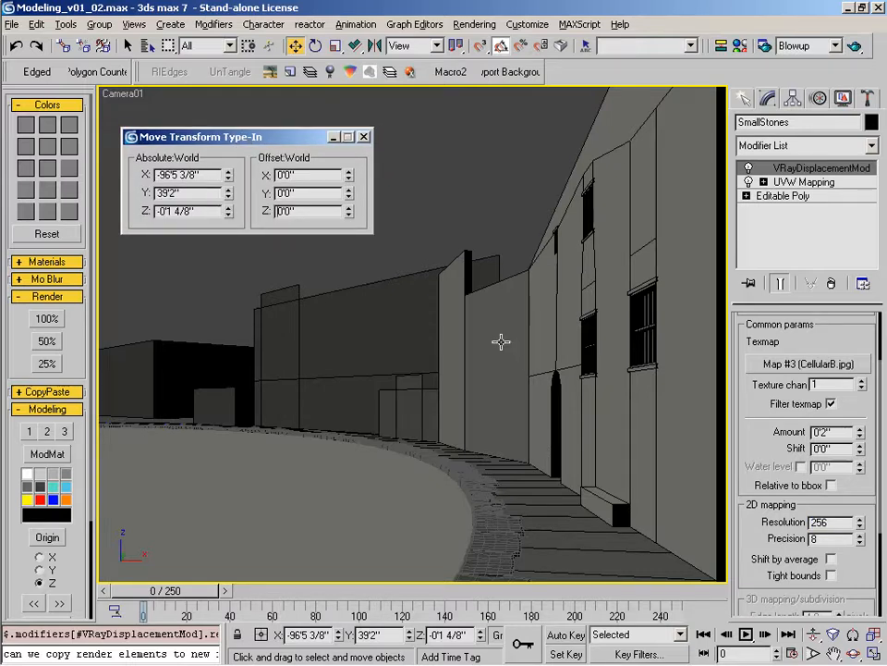
left_click(46, 319)
left_click(707, 572)
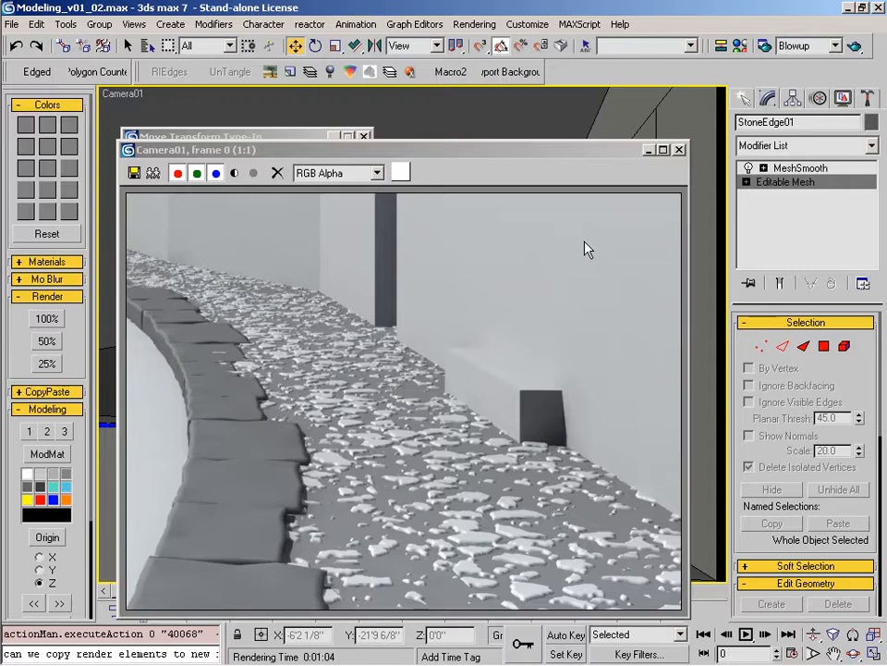
left_click(679, 149)
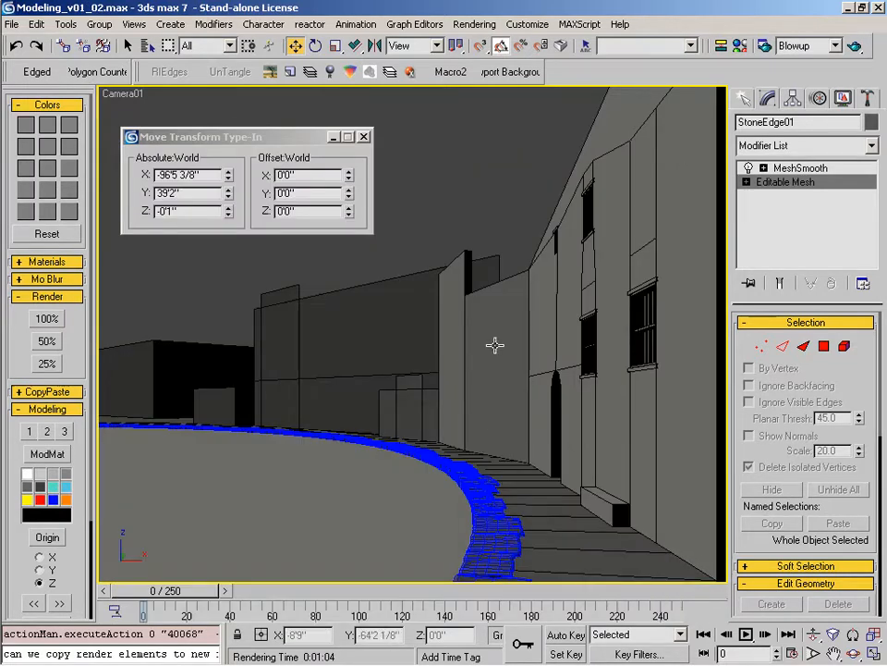
Step: Assign the material 20 - Default to StoneEdge01 and close the Material Editor
key("m")
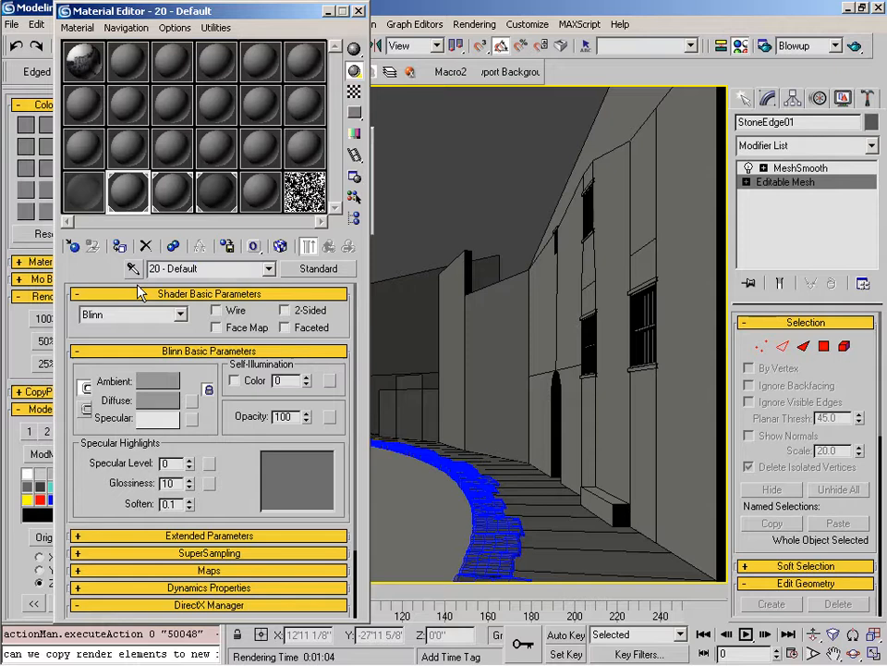
left_click(120, 247)
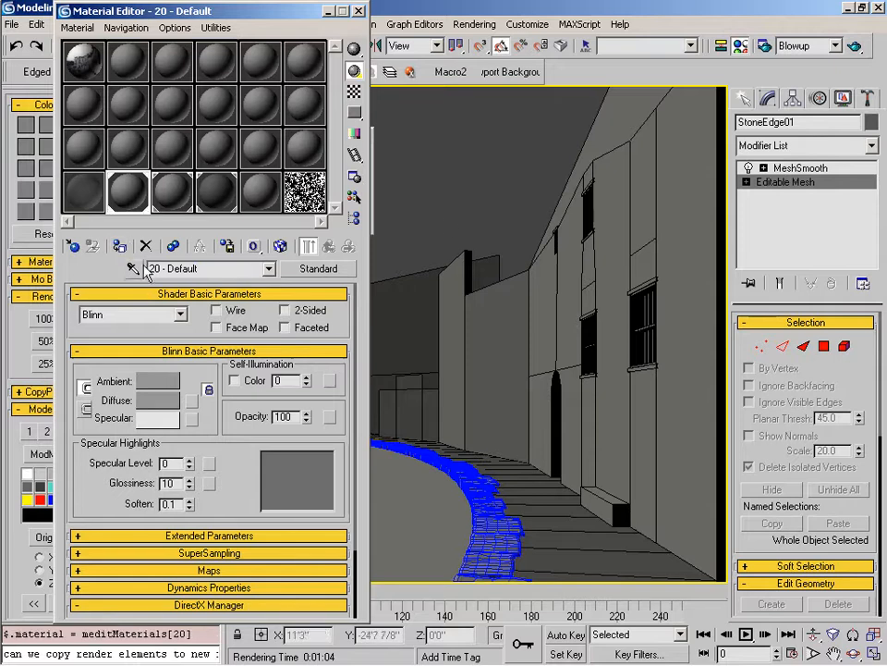
left_click(359, 11)
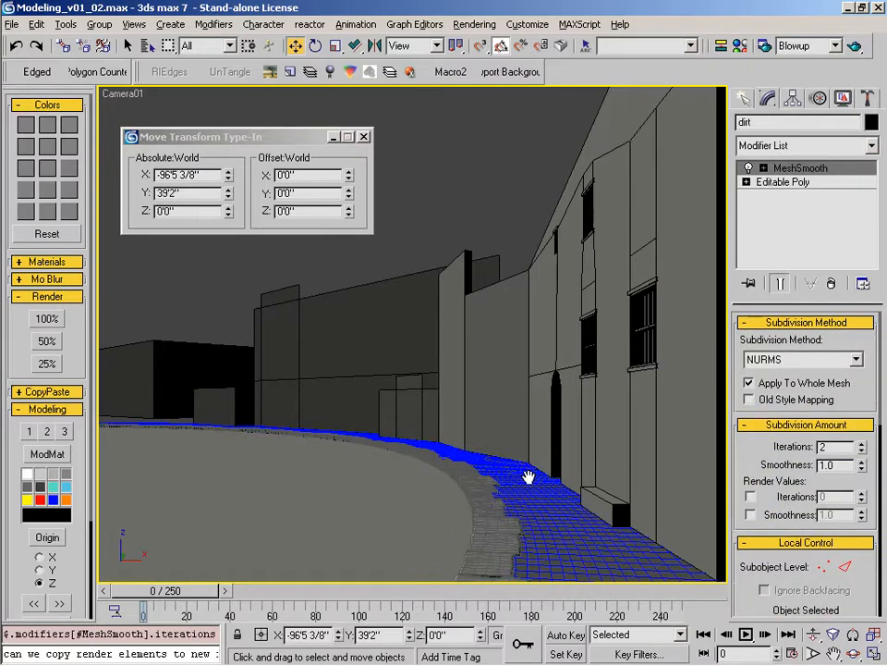
Step: Add a Noise modifier above MeshSmooth on the dirt object and set its Z strength to 0.5 inch
right_click(529, 469)
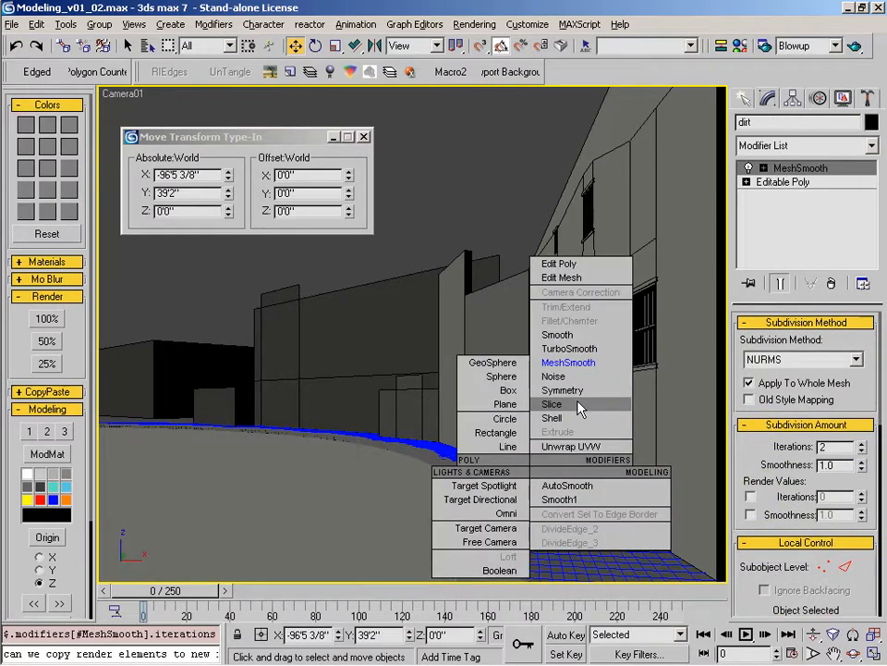
left_click(572, 376)
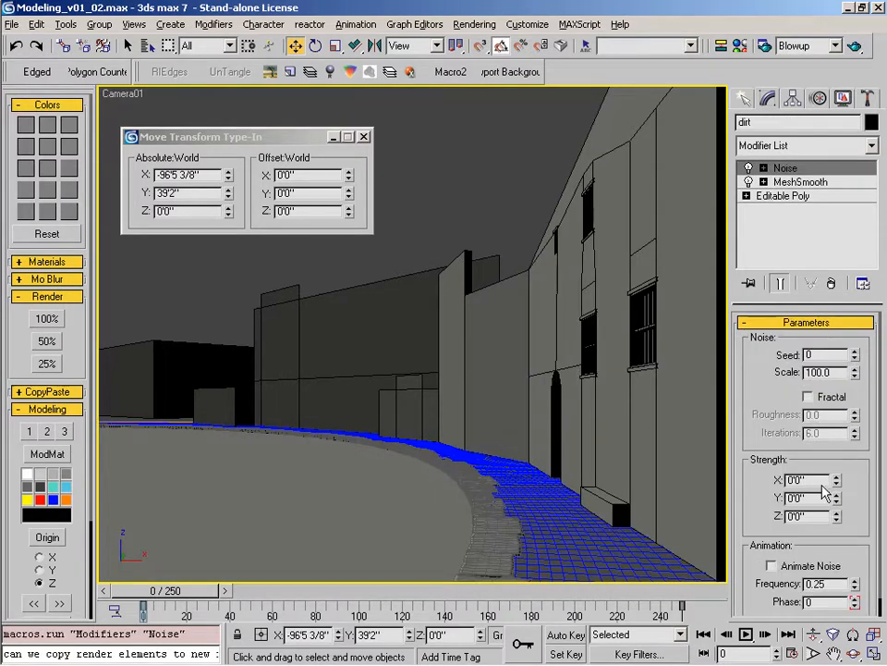
left_click_drag(774, 477, 771, 418)
left_click_drag(806, 500, 715, 500)
type("0.5")
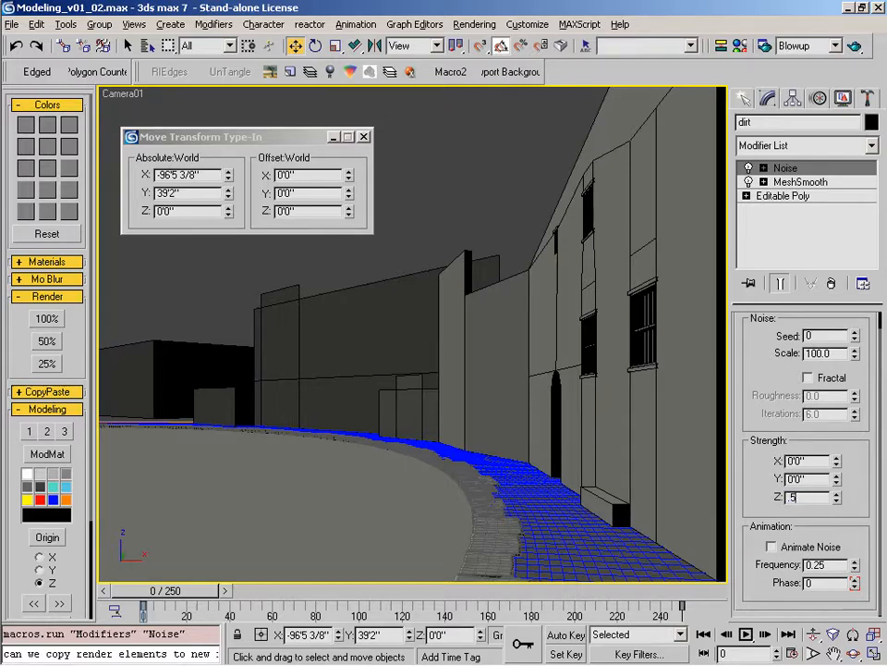
key("Return")
Step: Hide the edged faces in the Camera01 view and reduce the dirt's Noise scale to 0.3
left_click_drag(855, 359, 851, 499)
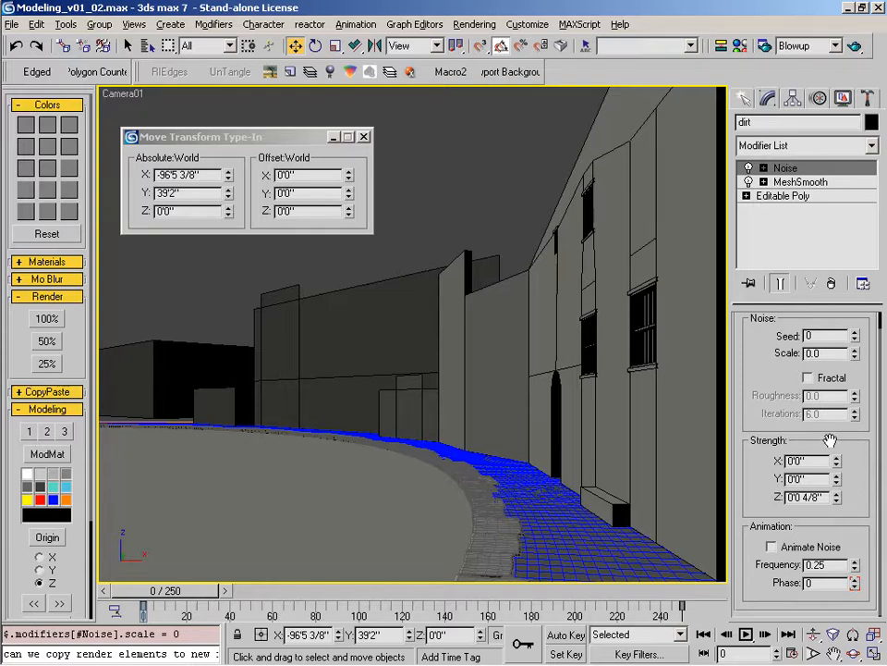
key("F4")
key("F4")
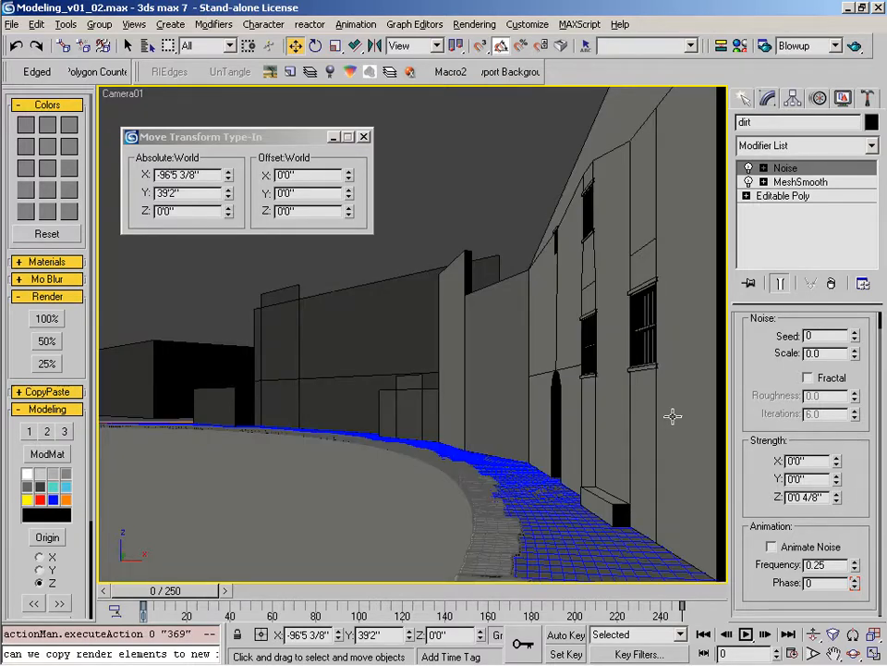
key("F4")
left_click(855, 351)
left_click(855, 356)
left_click_drag(851, 367, 855, 332)
left_click(855, 351)
Step: Set the dirt's Noise to a Z strength of 1 inch and a scale of 0.14, with Fractal enabled
left_click_drag(826, 496, 754, 494)
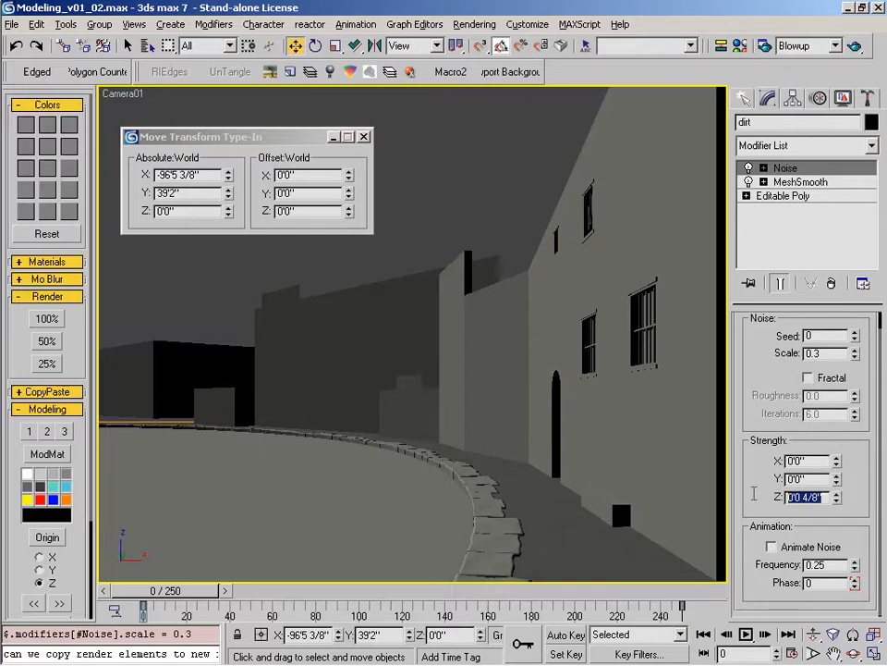
type("1")
key("Return")
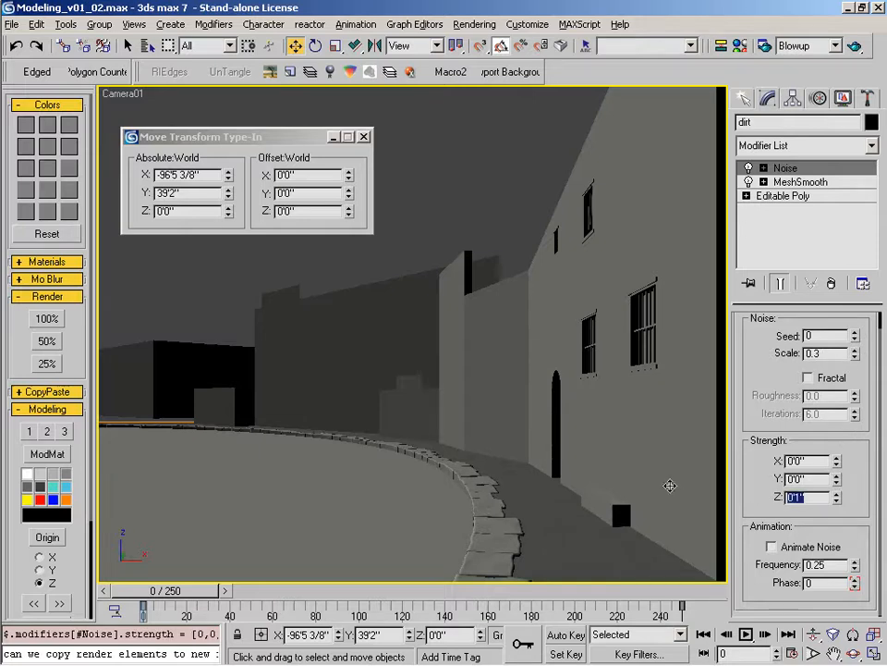
left_click_drag(855, 346, 856, 355)
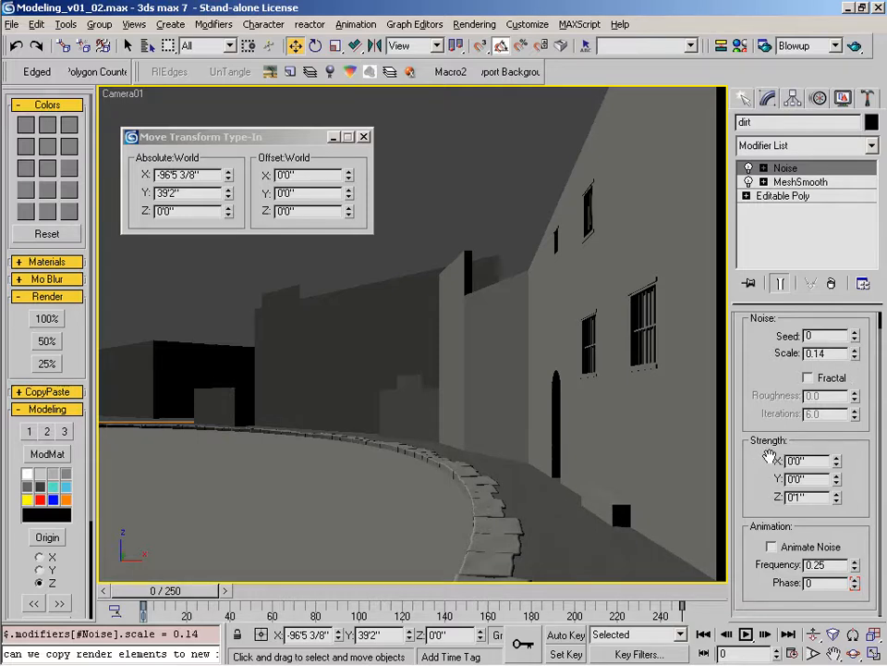
left_click(820, 378)
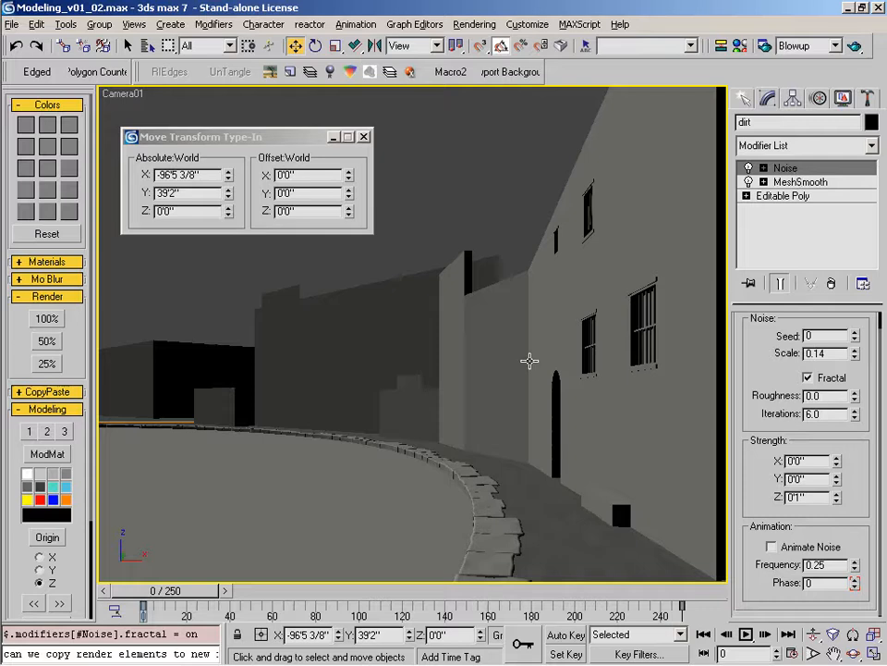
Step: Render a Blowup of the walkway from Camera01, close it, and check the reference photo Practical_06.jpg in ACDSee before returning to 3ds max
left_click(482, 527)
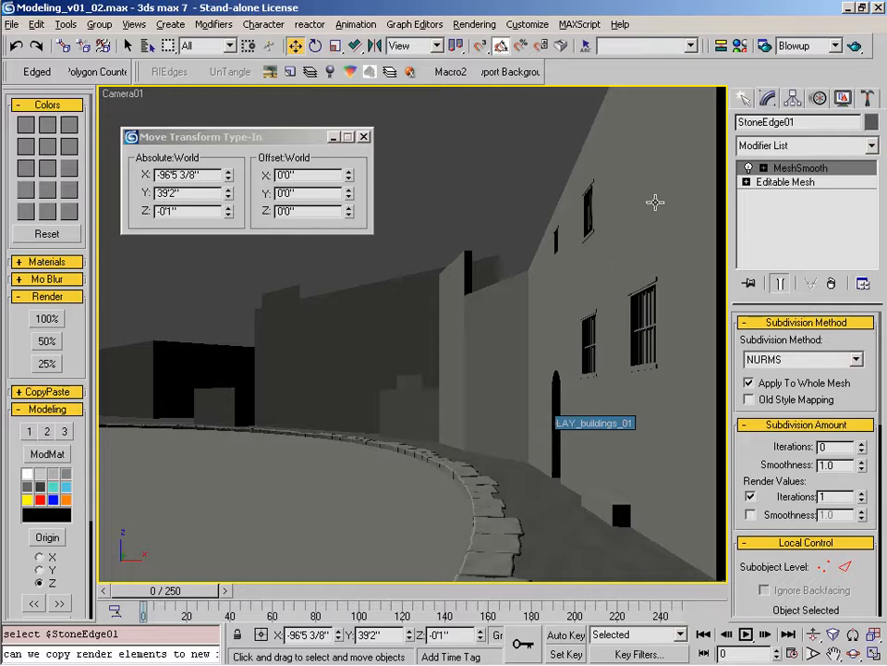
left_click(856, 45)
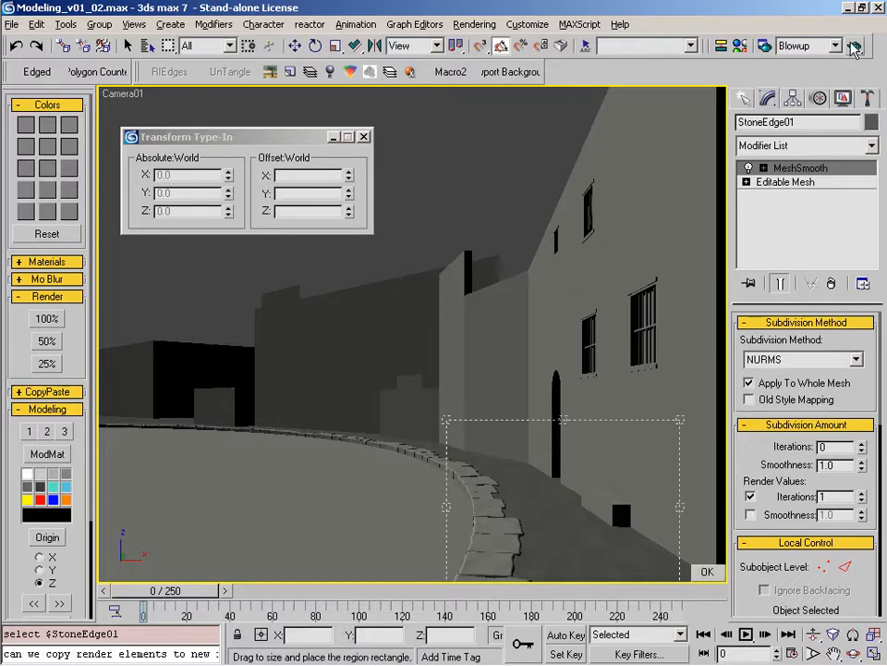
left_click(708, 572)
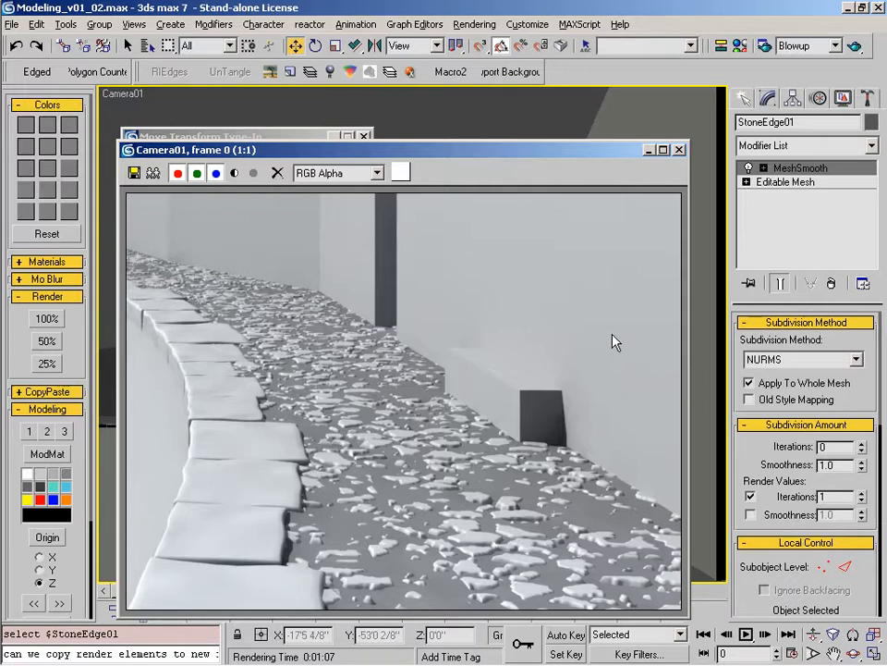
left_click(680, 150)
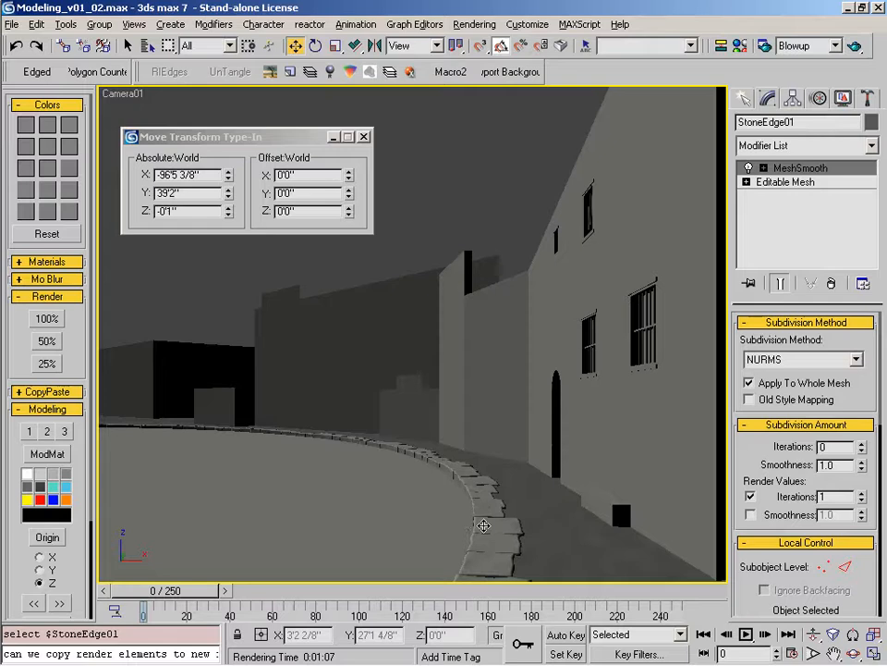
left_click(245, 654)
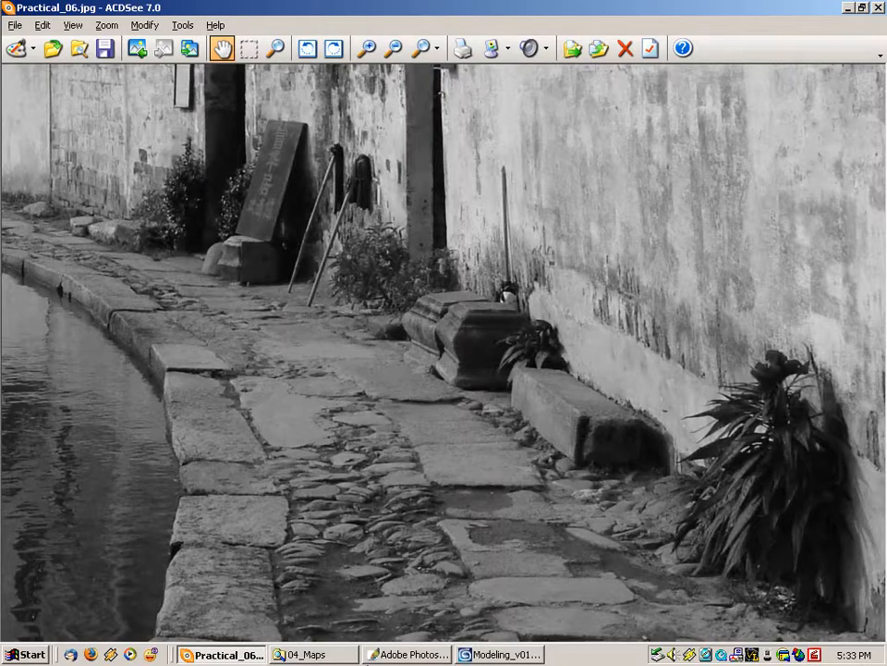
left_click(500, 655)
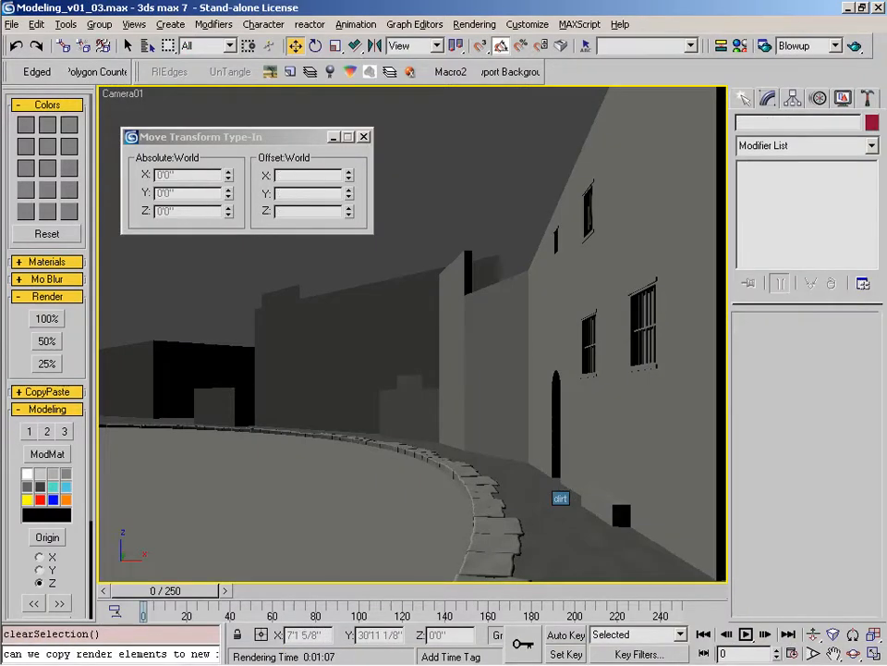
Step: Set the dirt's MeshSmooth to 0 viewport iterations and 2 render iterations, and return to its Noise modifier
left_click(552, 510)
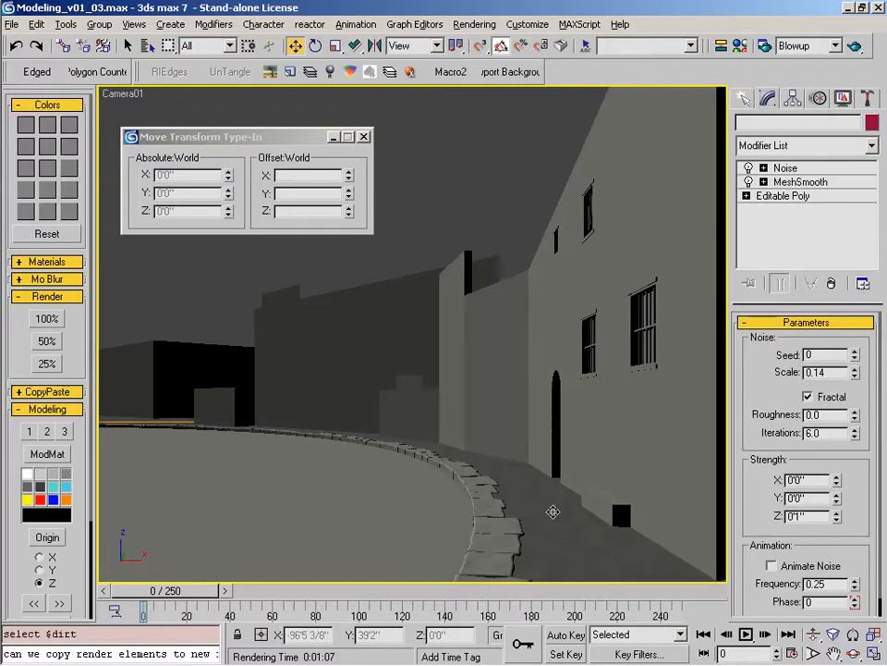
left_click(808, 184)
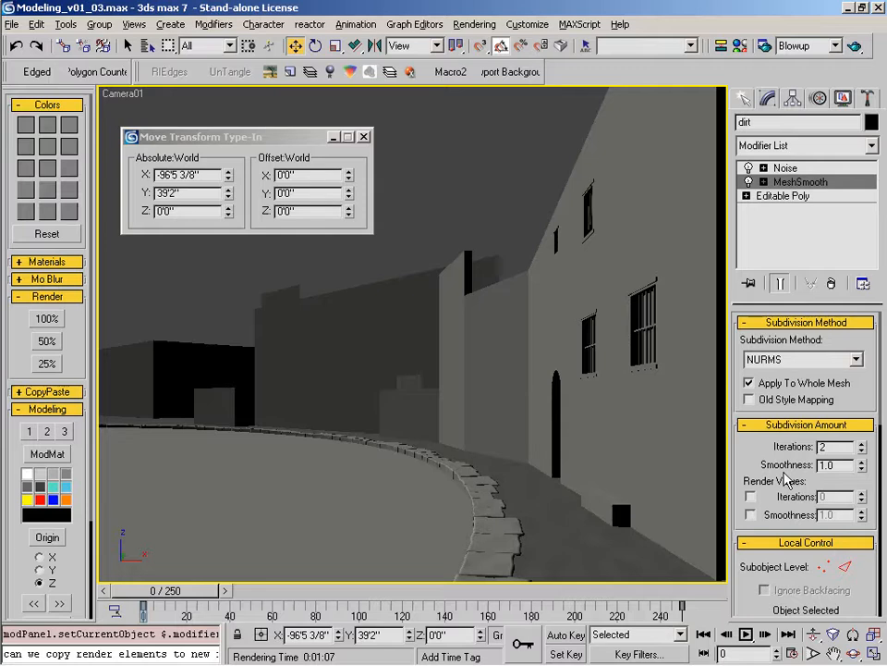
left_click(749, 496)
double_click(862, 493)
right_click(863, 446)
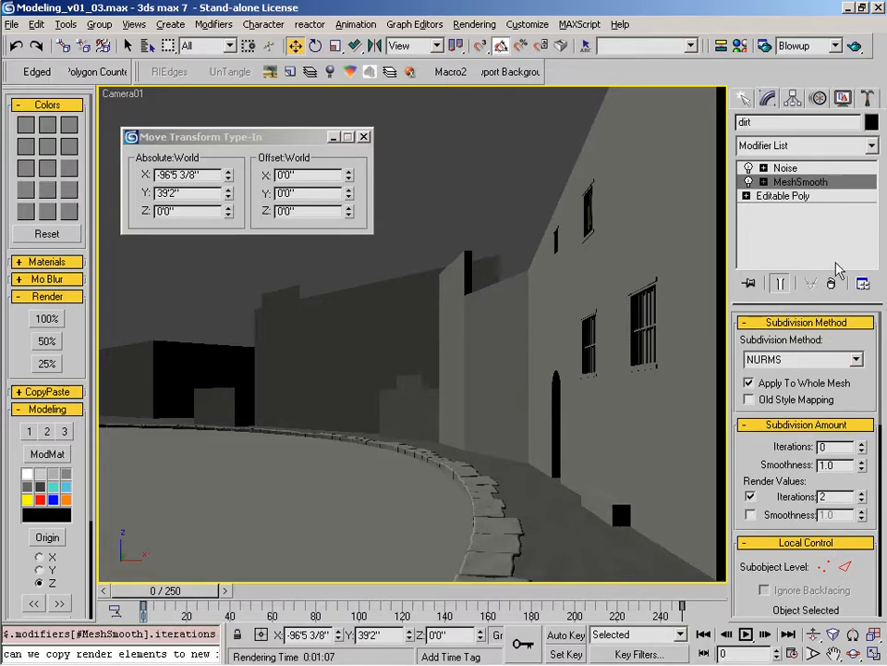
left_click(788, 170)
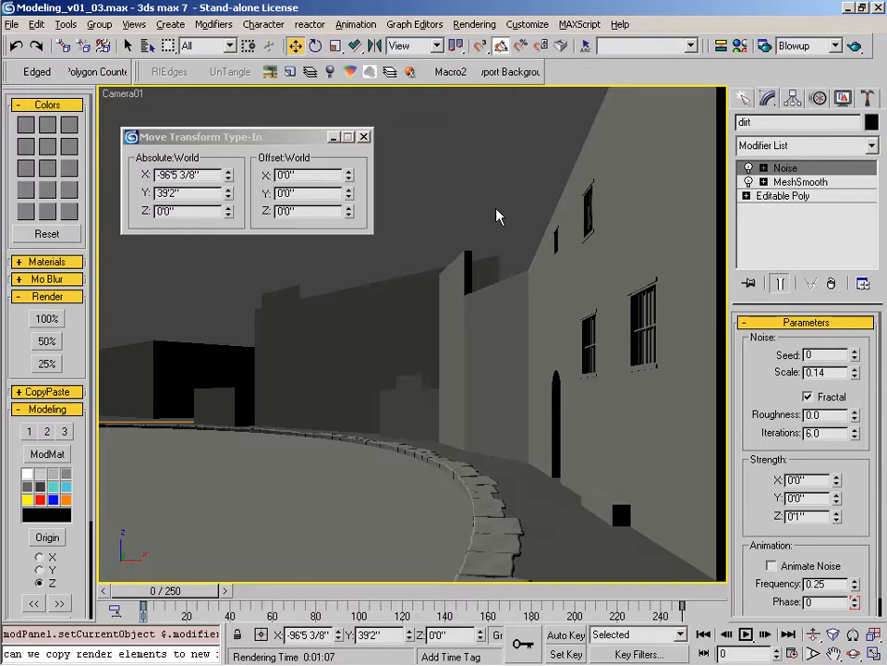
Step: Select StoneEdge01 with the Select tool and display edged faces in the Camera01 view
key("q")
left_click(485, 499)
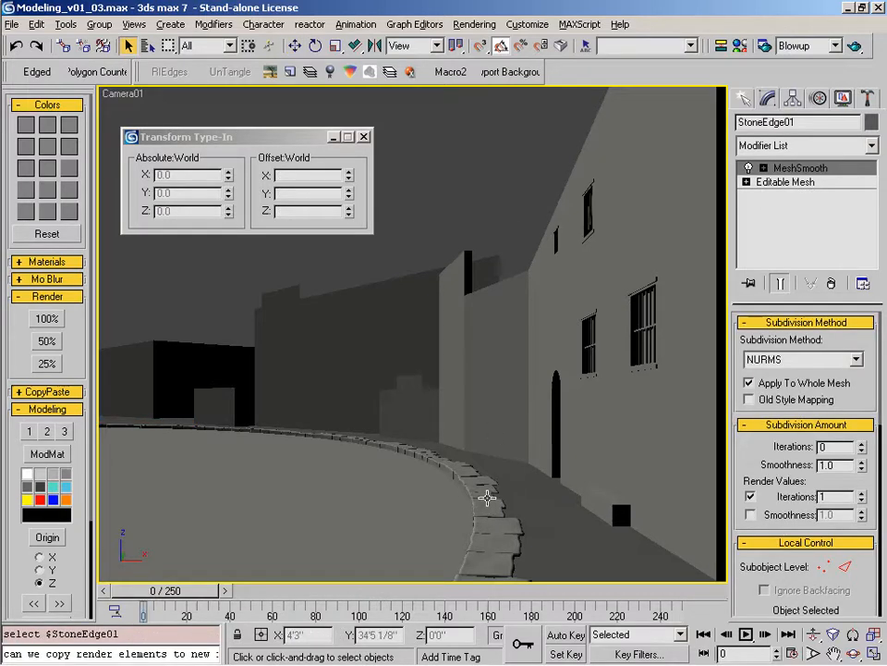
key("F4")
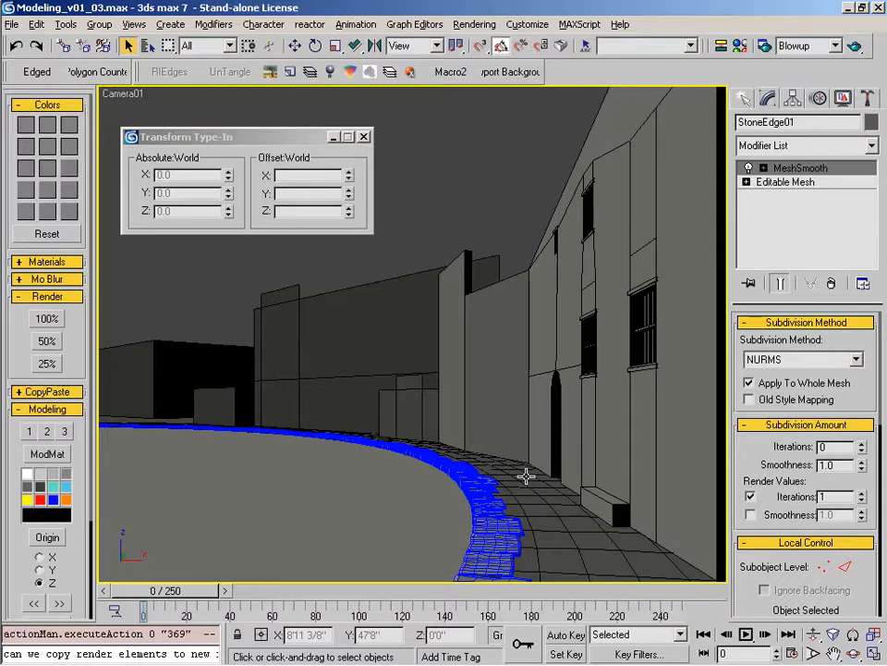
Step: Examine the large flat paving stones in the reference photo Practical_06.jpg in ACDSee, and return to 3ds max in the Top view
mouse_move(275, 658)
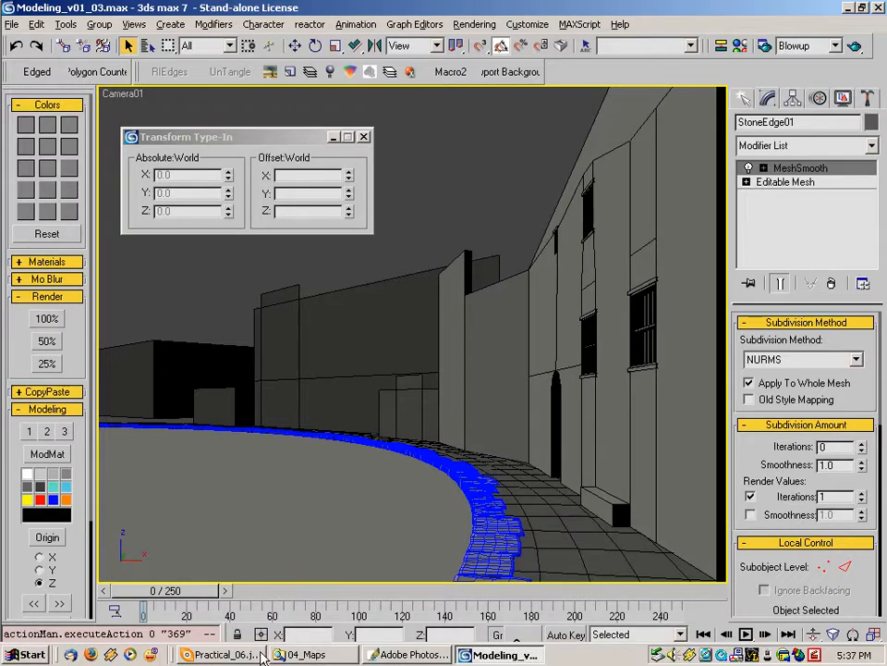
left_click(233, 655)
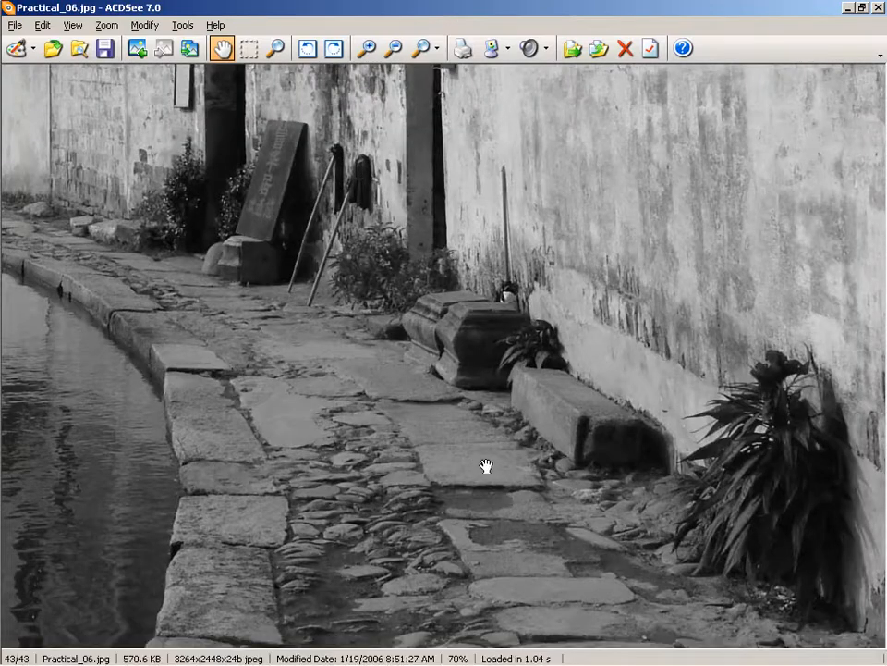
left_click_drag(553, 588, 293, 459)
left_click_drag(335, 485, 297, 380)
left_click_drag(544, 460, 462, 460)
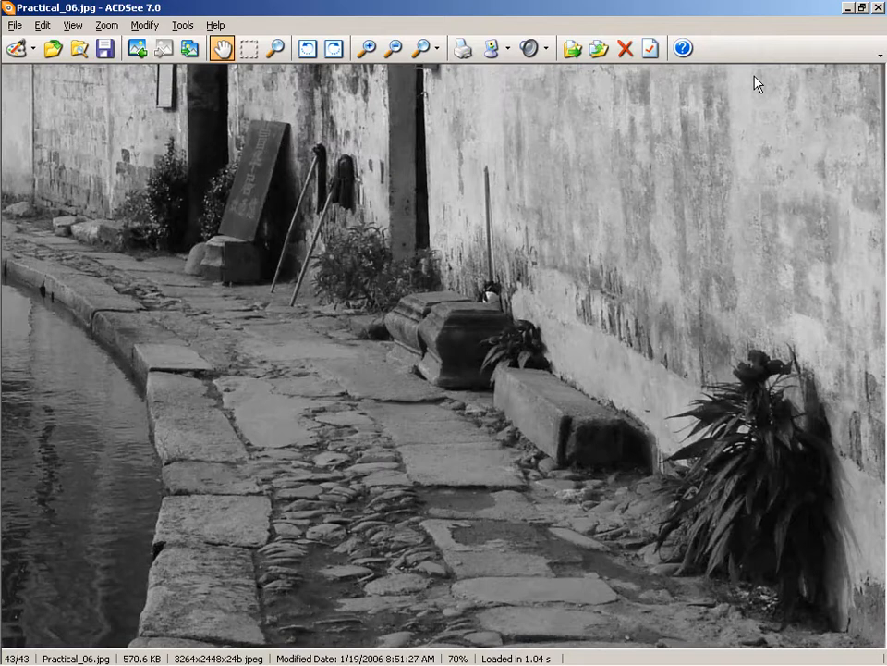
left_click(874, 7)
key("t")
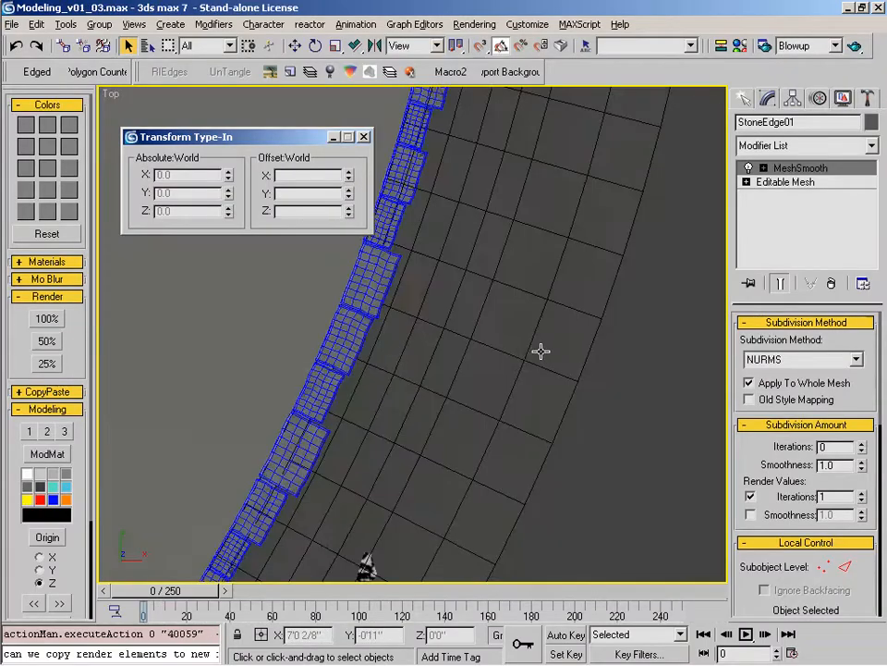
Step: Clone StoneEdge01 as an independent copy named StoneCenter
scroll(452, 323, "down", 8)
key("alt+z")
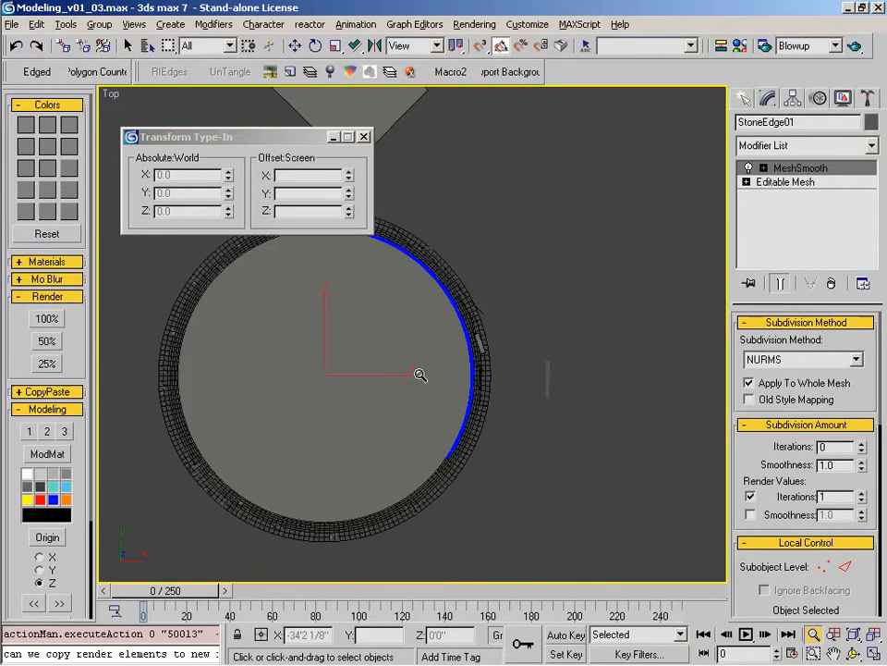
left_click_drag(368, 370, 383, 331)
right_click(452, 369)
middle_click_drag(485, 376, 527, 403)
key("ctrl+v")
double_click(440, 364)
type("StoneCenter")
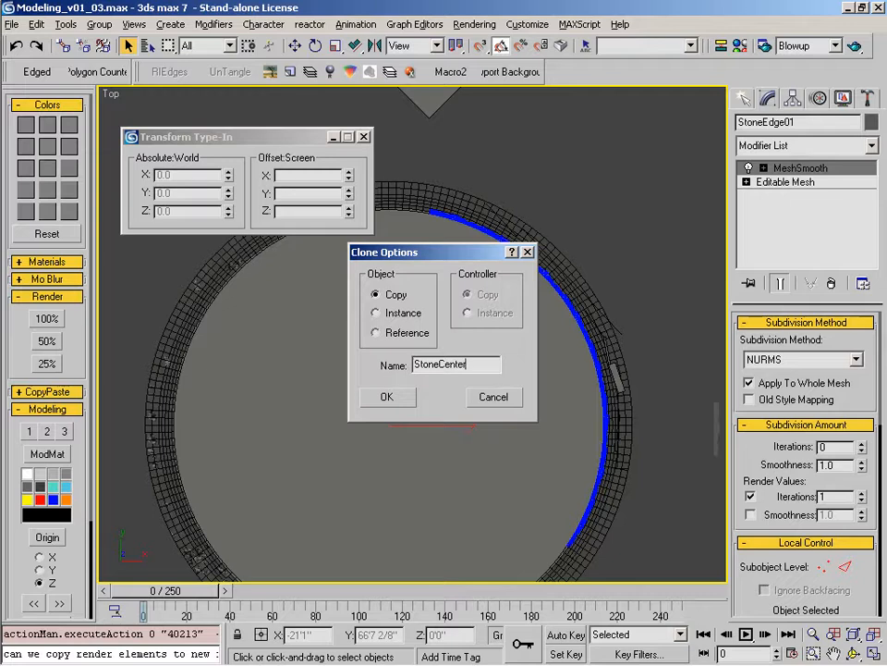
left_click(388, 400)
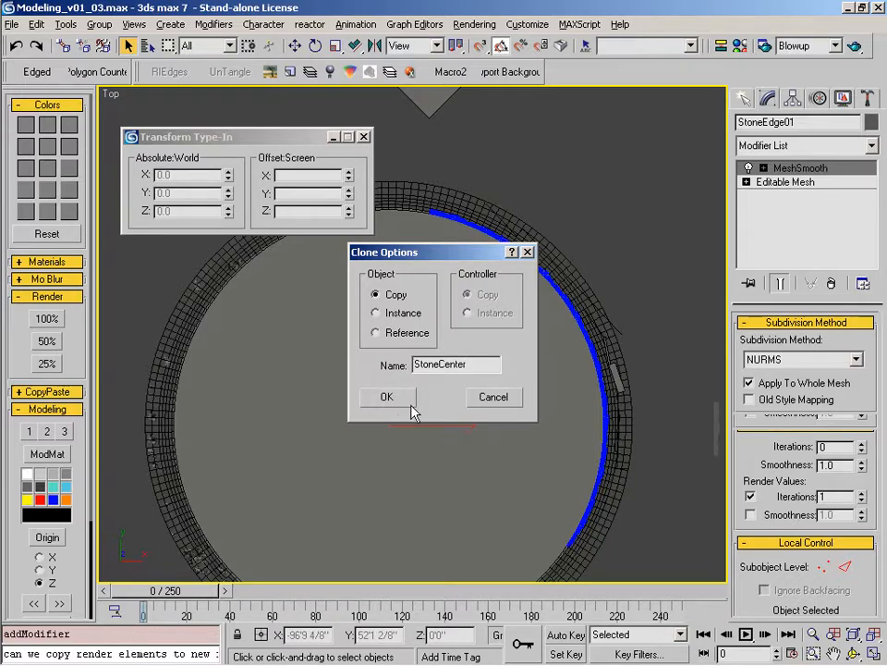
left_click(413, 397)
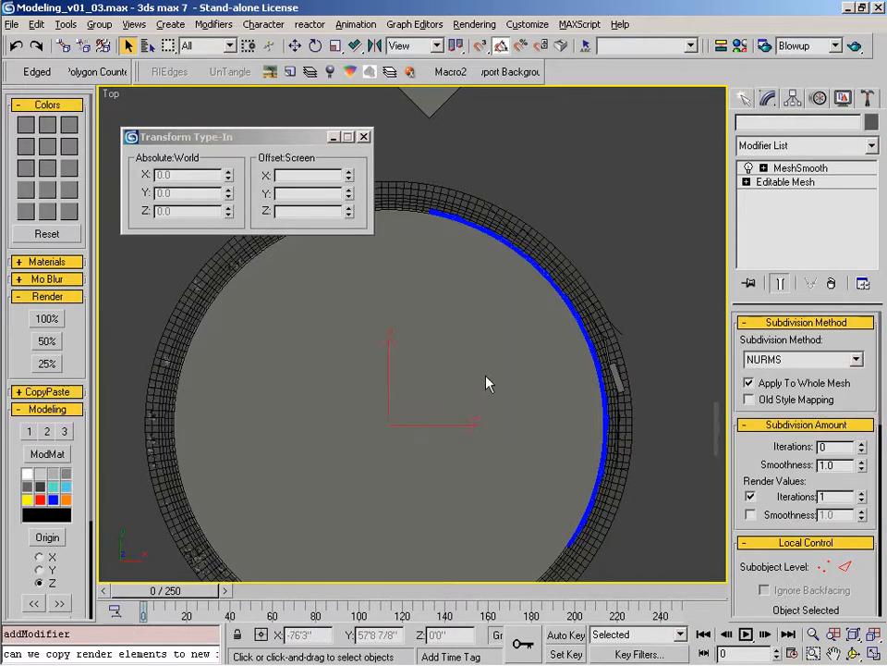
Step: Scale StoneCenter uniformly to about 103.9 percent so its stones move outward from the edging, and close the transform type-in
key("r")
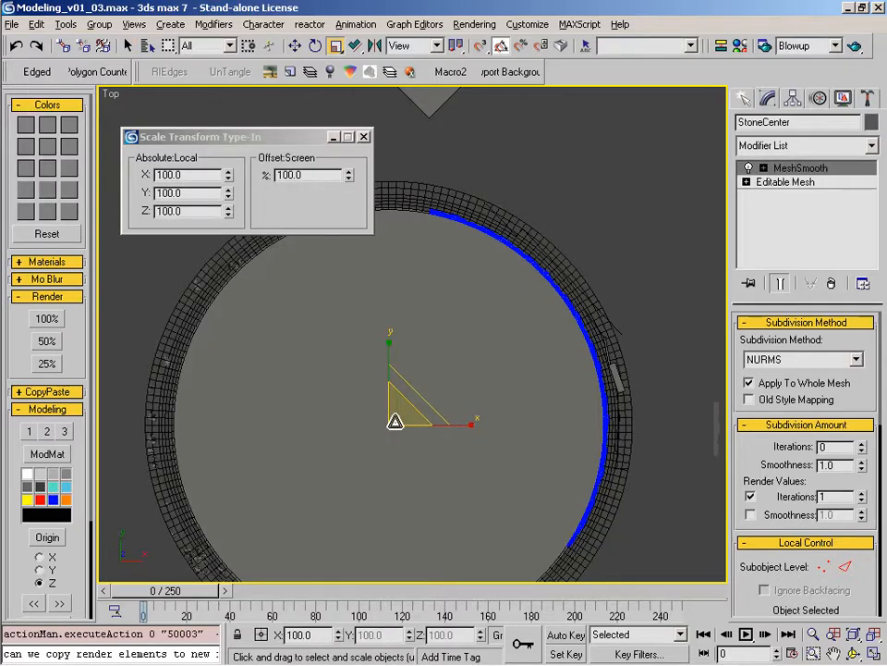
left_click_drag(395, 421, 402, 419)
key("alt+z")
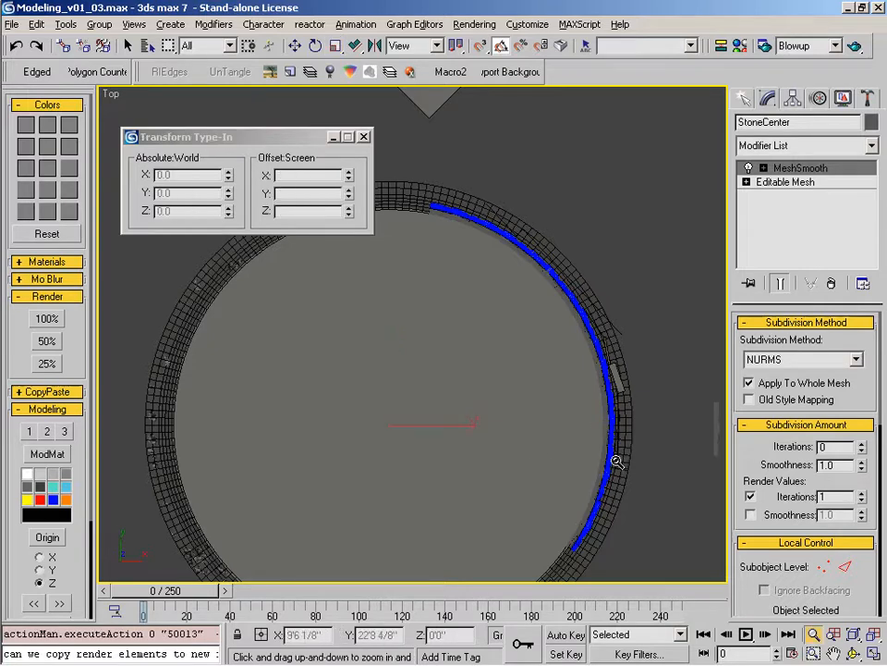
scroll(617, 370, "up", 4)
scroll(622, 352, "up", 2)
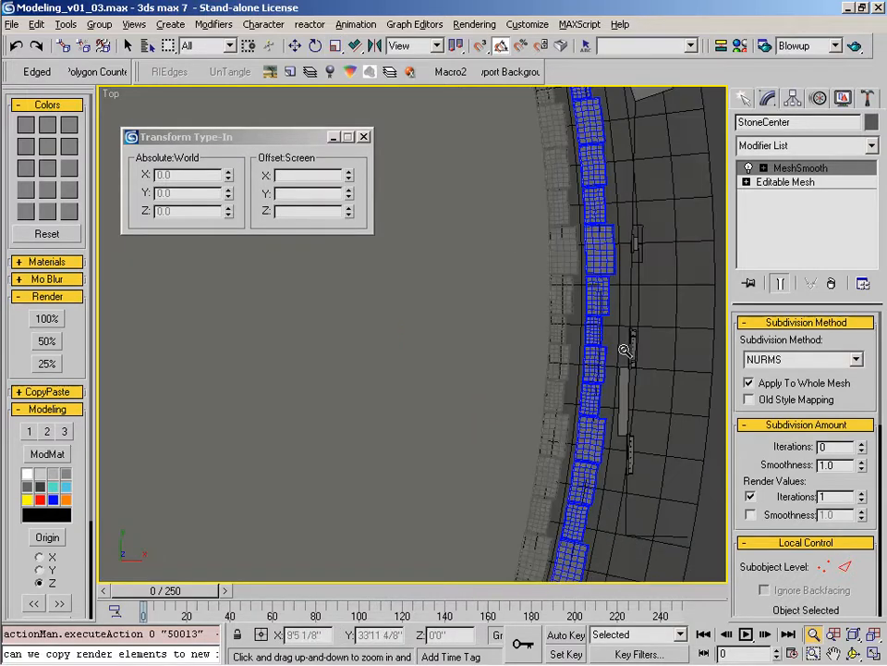
key("r")
left_click(348, 172)
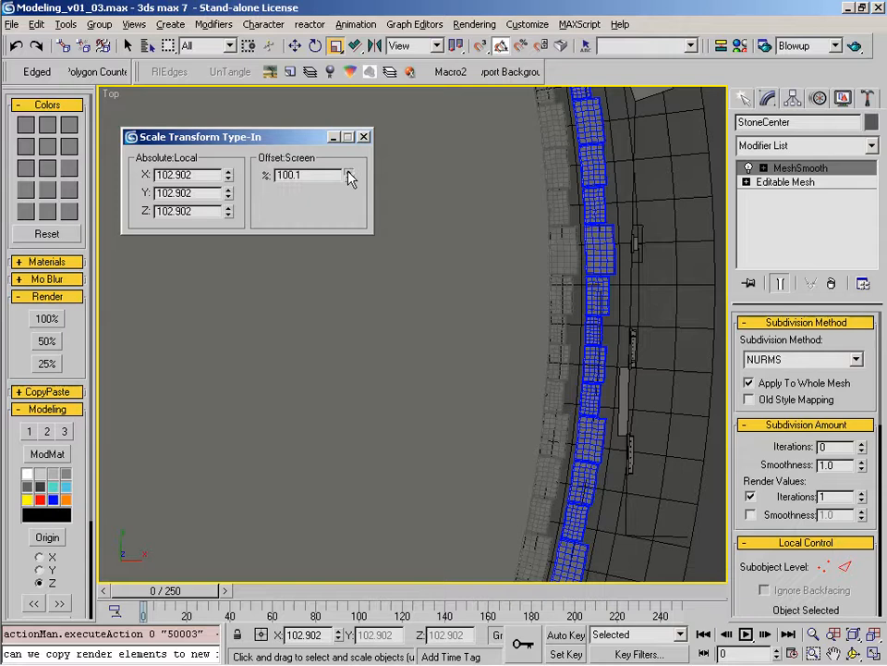
mouse_move(350, 175)
left_mouse_down()
mouse_move(348, 163)
mouse_move(348, 172)
left_mouse_up()
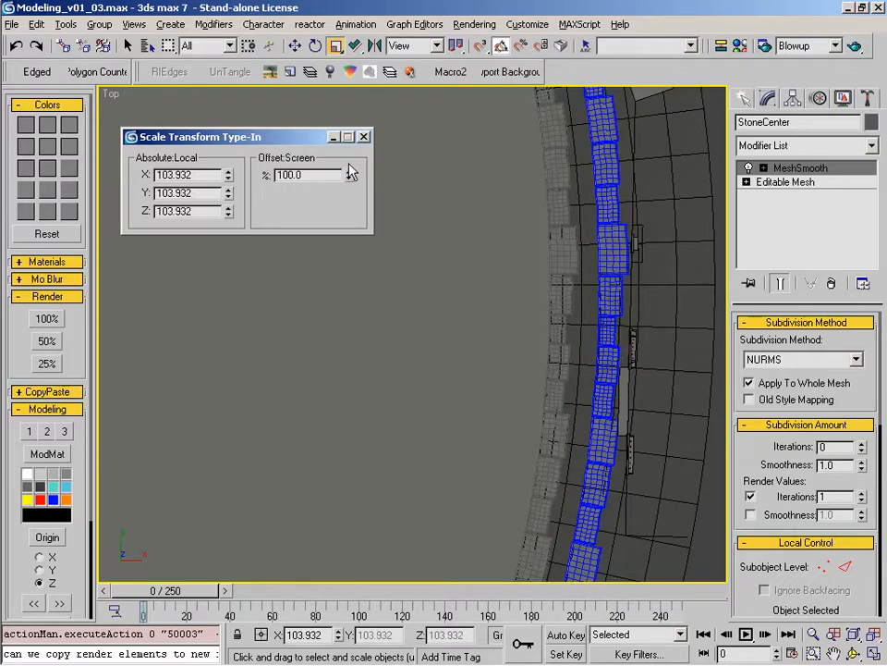
middle_click_drag(449, 420, 470, 449)
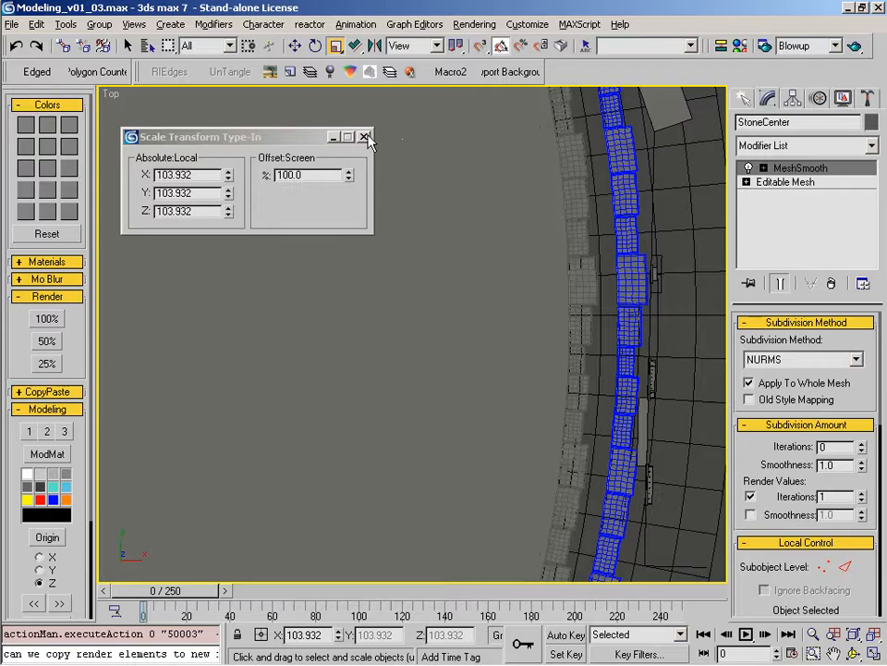
key("F12")
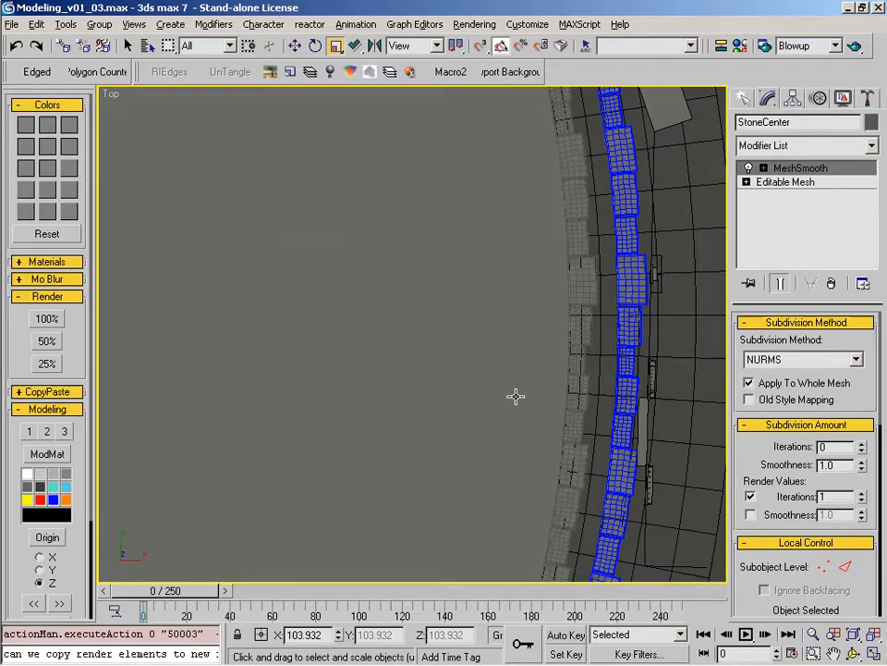
middle_click_drag(550, 396, 511, 419)
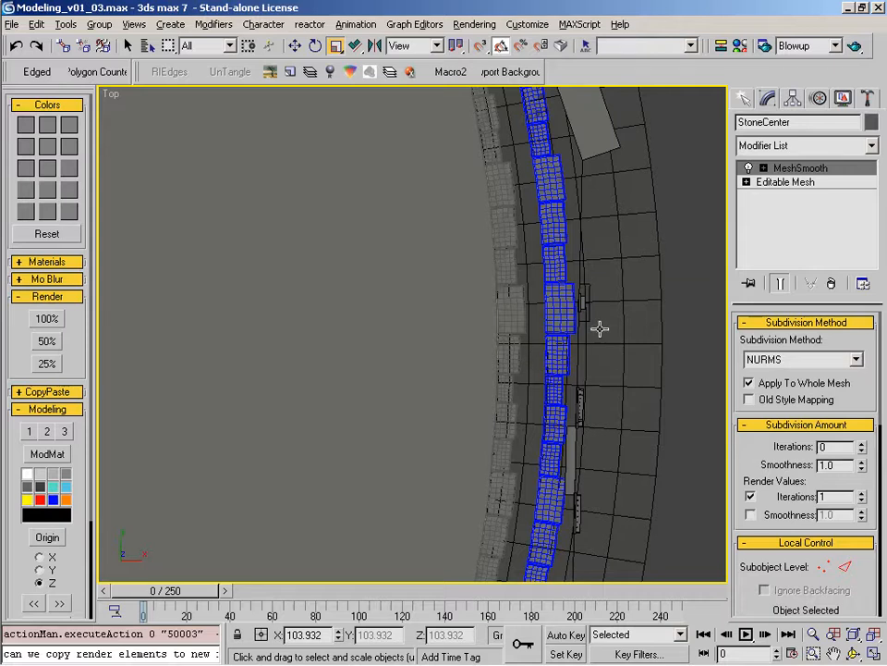
Step: Copy StoneCenter's MeshSmooth modifier, remove it from the stack, and convert the object to Editable Poly
key("f")
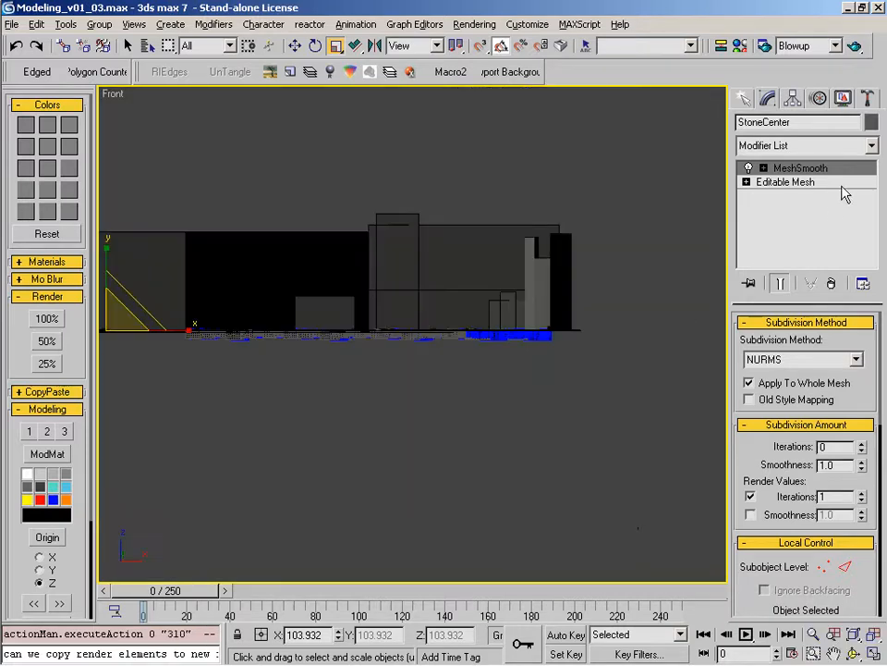
right_click(792, 171)
left_click(625, 215)
left_click(831, 284)
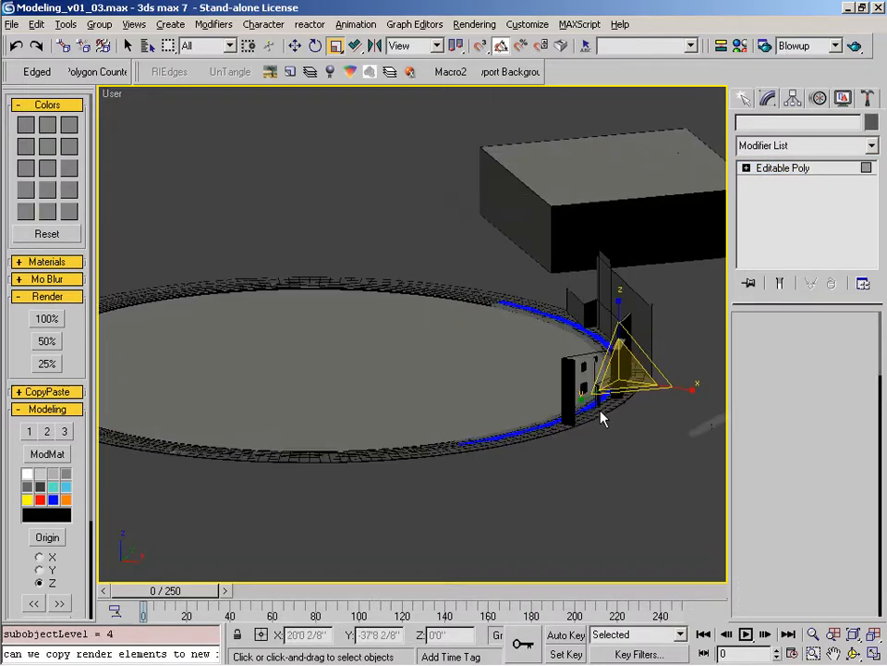
Step: Show the scene in wireframe, grow the polygon selection over the lower parts of StoneCenter's stones, and delete those polygons
key("alt+z")
left_click_drag(615, 364, 619, 282)
left_click_drag(613, 384, 645, 236)
left_click_drag(658, 356, 656, 329)
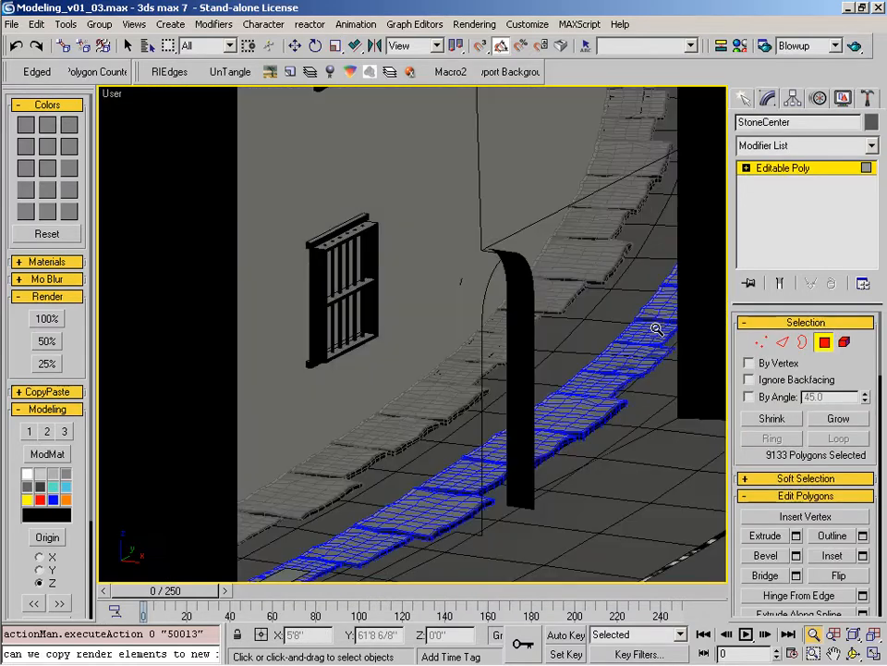
right_click(657, 329)
key("F3")
key("alt+h")
key("ctrl+Page_Up")
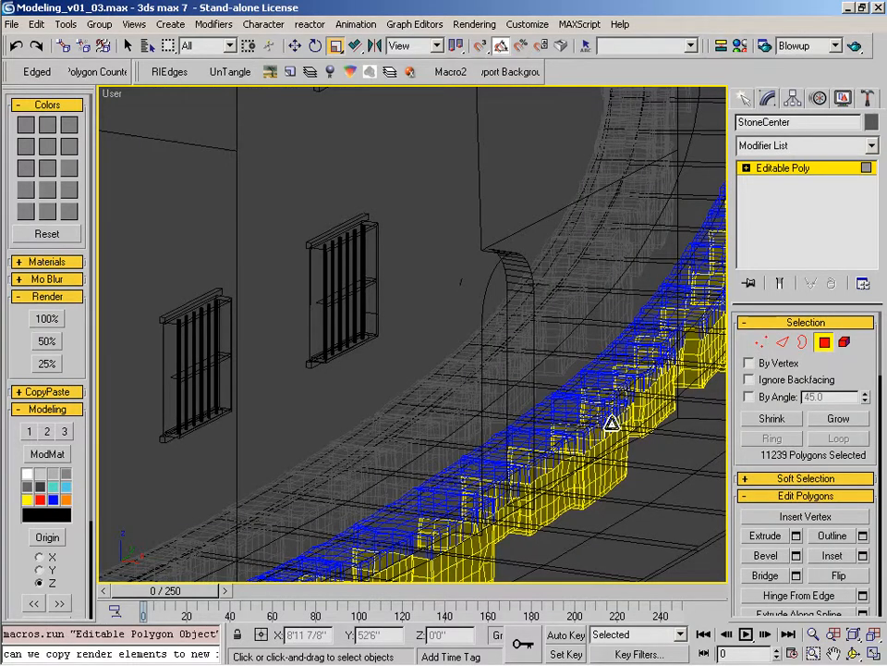
key("Delete")
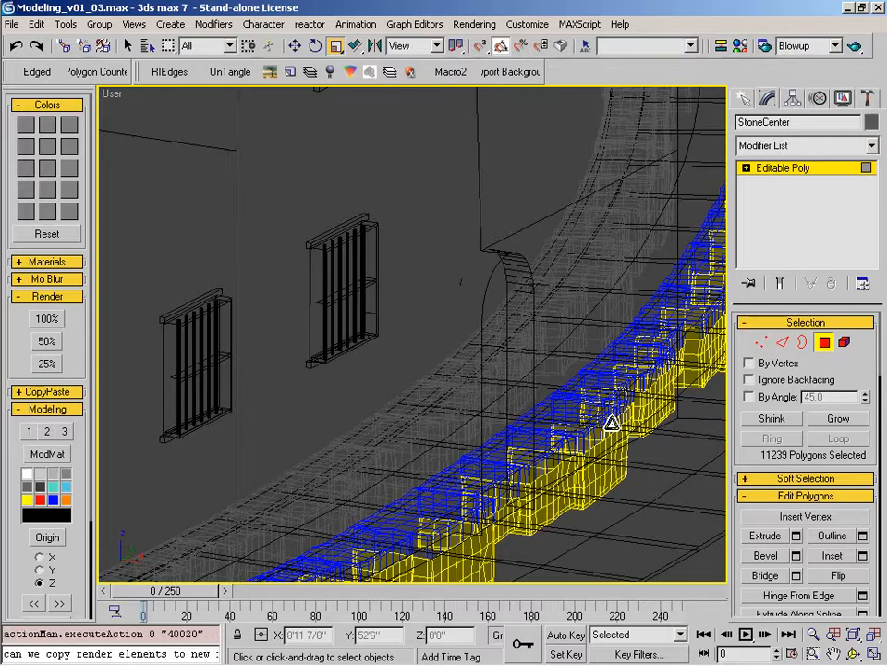
left_click(825, 342)
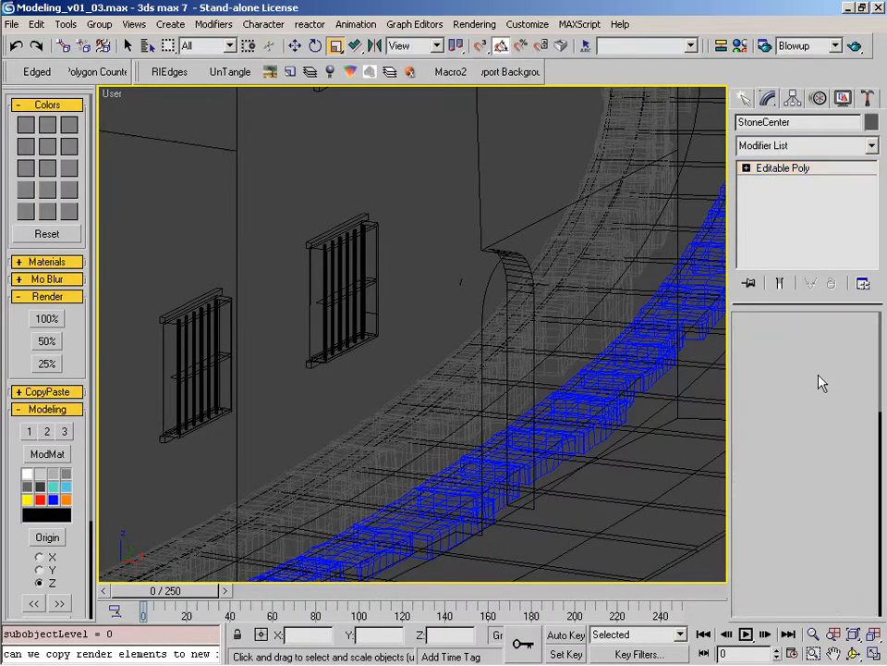
Step: Paste the copied MeshSmooth modifier back above StoneCenter's Editable Poly
right_click(801, 180)
left_click(709, 177)
left_click(749, 172)
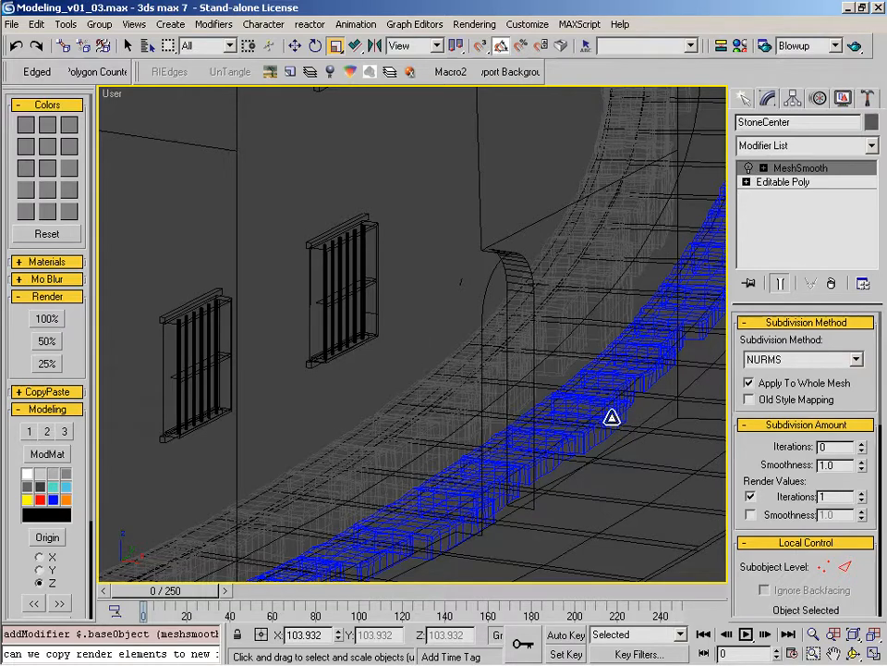
middle_click_drag(603, 402, 570, 398)
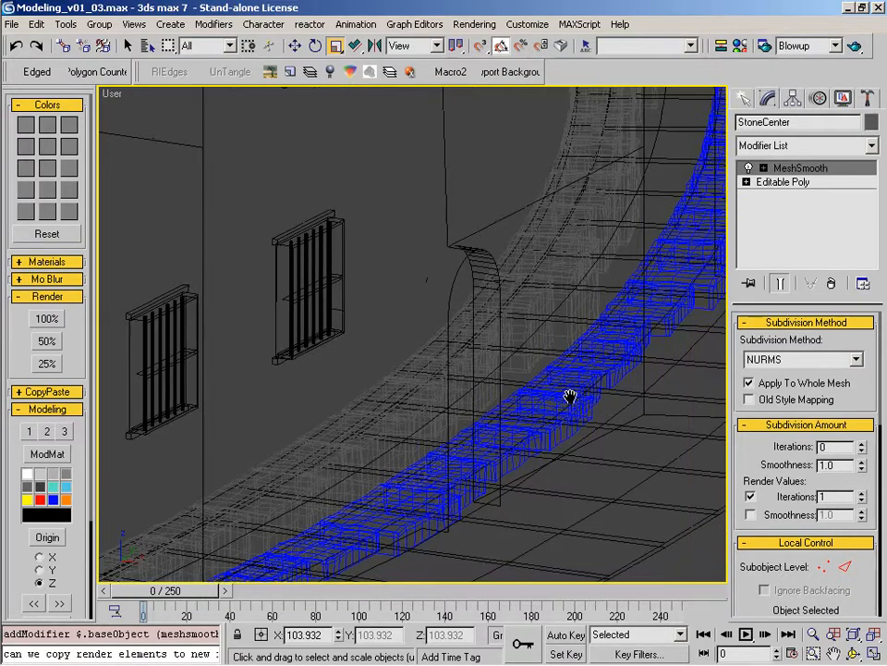
Step: Rotate StoneCenter clockwise around the walkway's centre in the Top view to offset its stones from the edging
key("q")
key("t")
key("z")
scroll(462, 416, "down", 5)
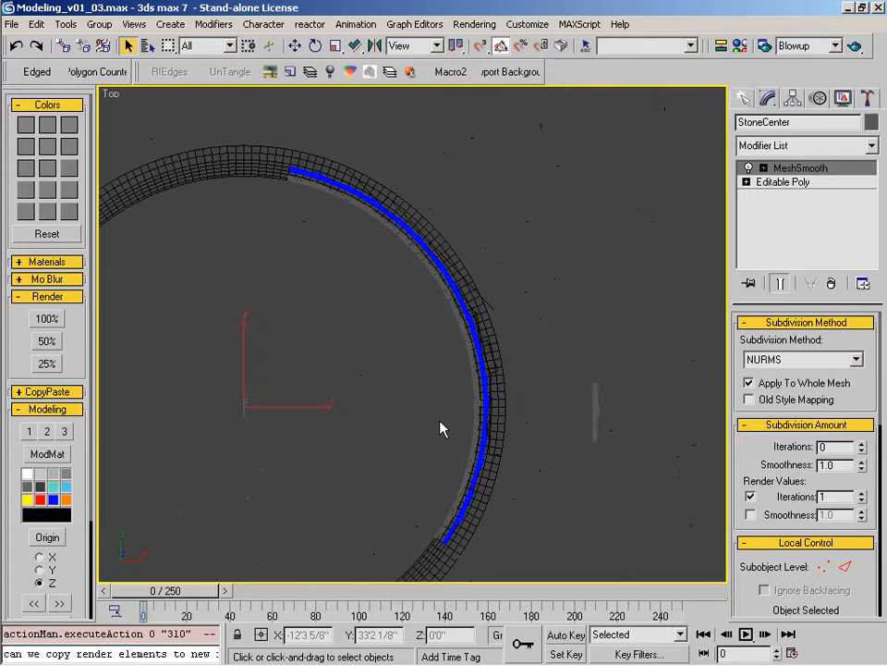
middle_click_drag(473, 349, 499, 398)
key("alt+z")
left_click_drag(496, 432, 437, 466)
right_click(436, 462)
middle_click_drag(339, 263, 437, 379)
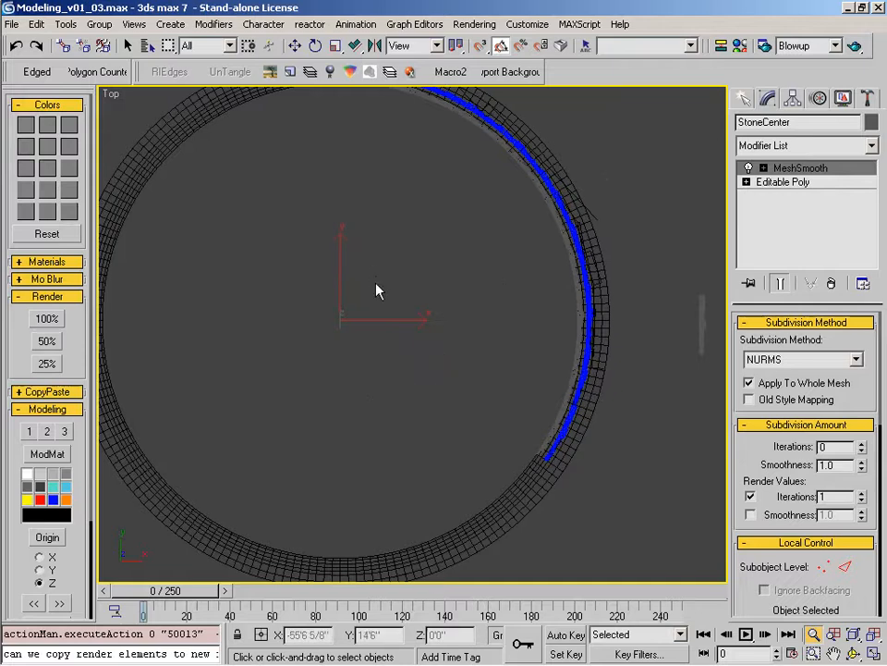
key("e")
mouse_move(376, 264)
left_mouse_down()
mouse_move(389, 280)
mouse_move(385, 269)
left_mouse_up()
middle_click_drag(492, 273, 478, 422)
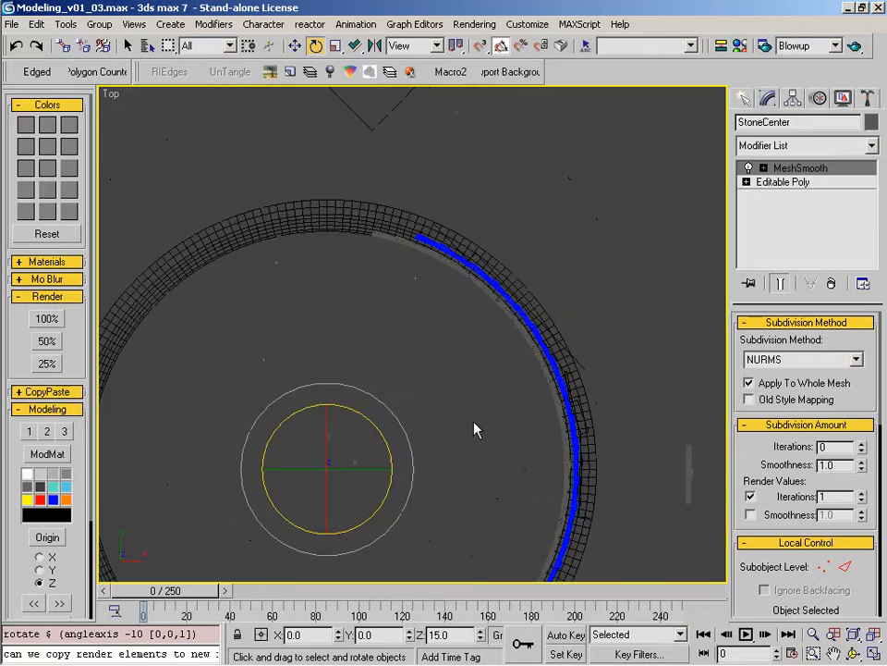
left_click_drag(362, 418, 366, 420)
Step: Enter vertex editing on StoneCenter's Editable Poly and set the selection region to Lasso
key("w")
key("alt+z")
left_click_drag(584, 486, 585, 272)
right_click(584, 272)
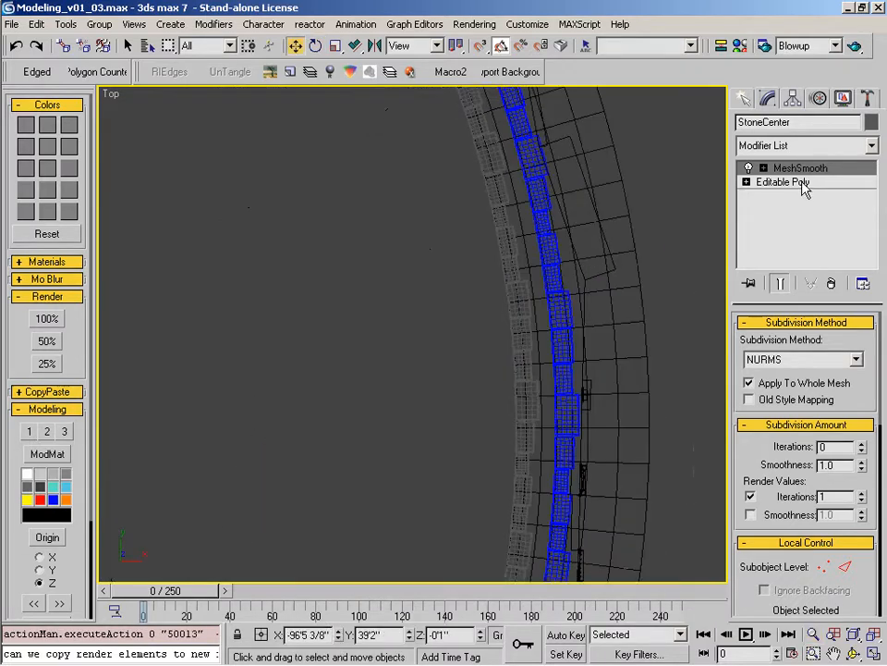
left_click(797, 182)
left_click(760, 343)
middle_click_drag(507, 267, 503, 536)
key("alt+z")
left_click_drag(531, 474, 559, 345)
right_click(485, 435)
middle_click_drag(482, 438, 511, 398)
middle_click_drag(589, 193, 458, 482)
middle_click_drag(598, 399, 559, 337)
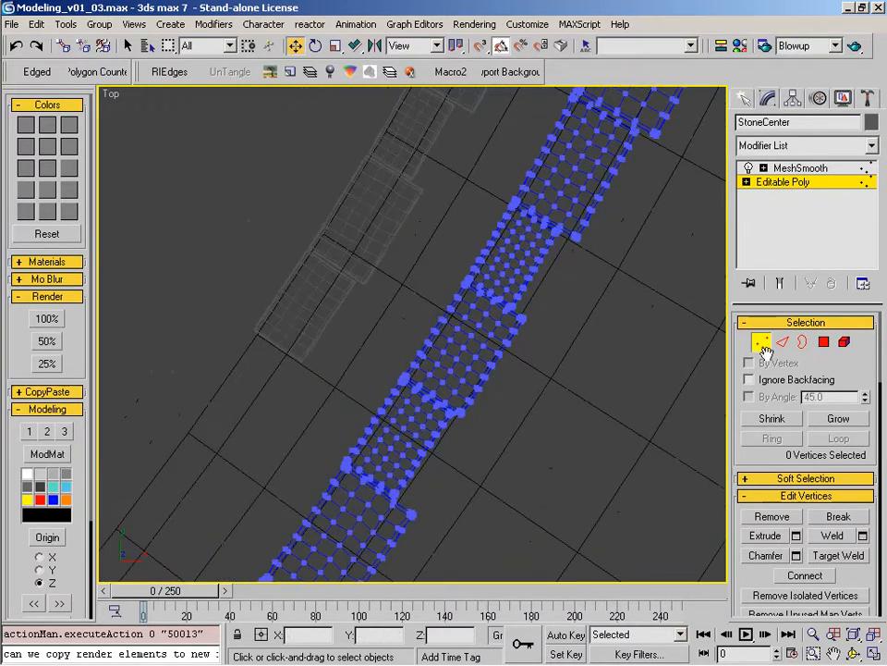
left_click_drag(168, 45, 168, 114)
middle_click_drag(477, 293, 434, 379)
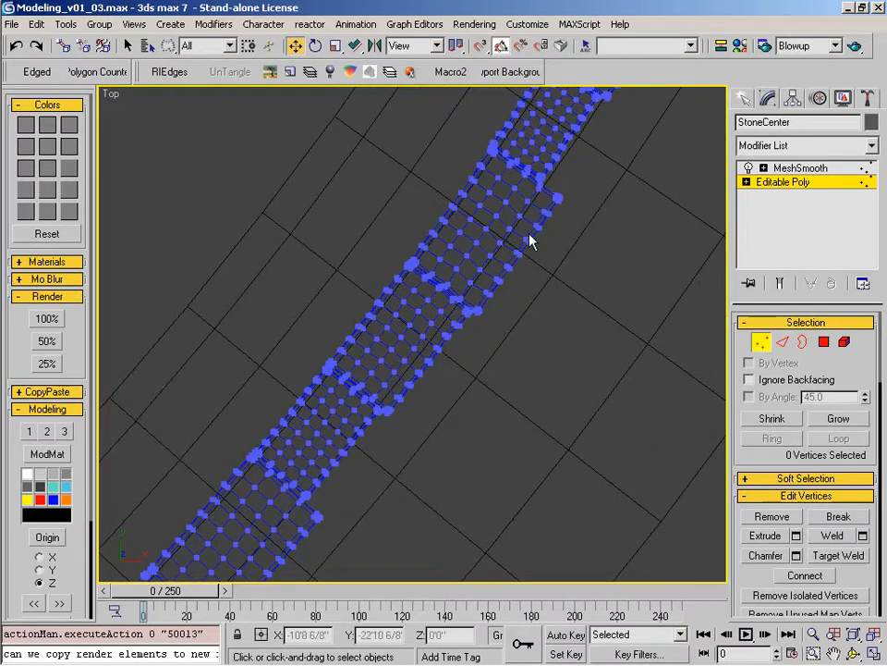
Step: Lasso the outer-side vertices of several neighbouring stones and enable soft selection with a 1'2 6/8" falloff and 0.5 pinch
mouse_move(444, 346)
left_mouse_down()
mouse_move(347, 432)
mouse_move(283, 535)
mouse_move(513, 459)
mouse_move(667, 168)
left_mouse_up()
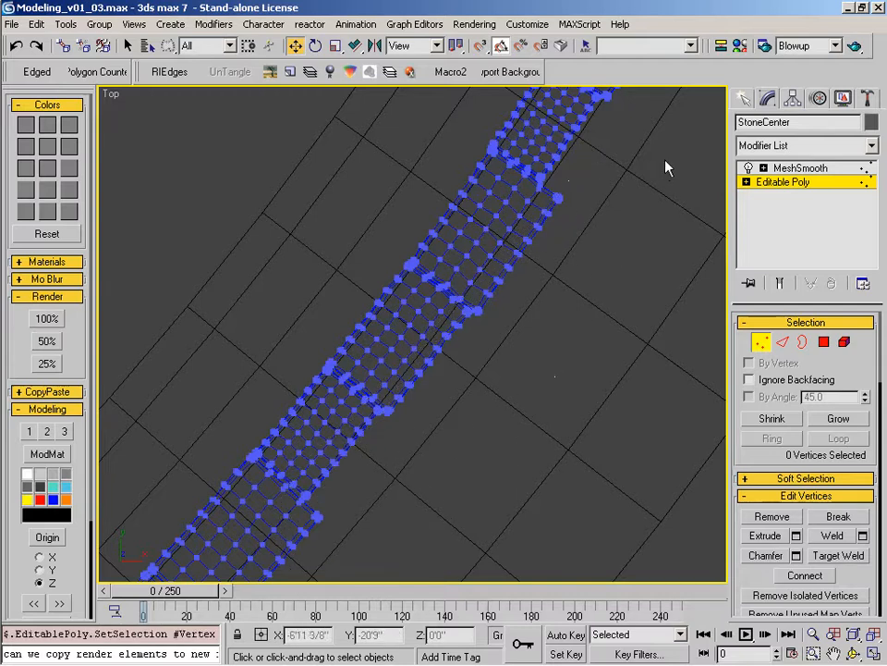
left_click(781, 479)
left_click(749, 338)
left_click_drag(848, 390, 847, 410)
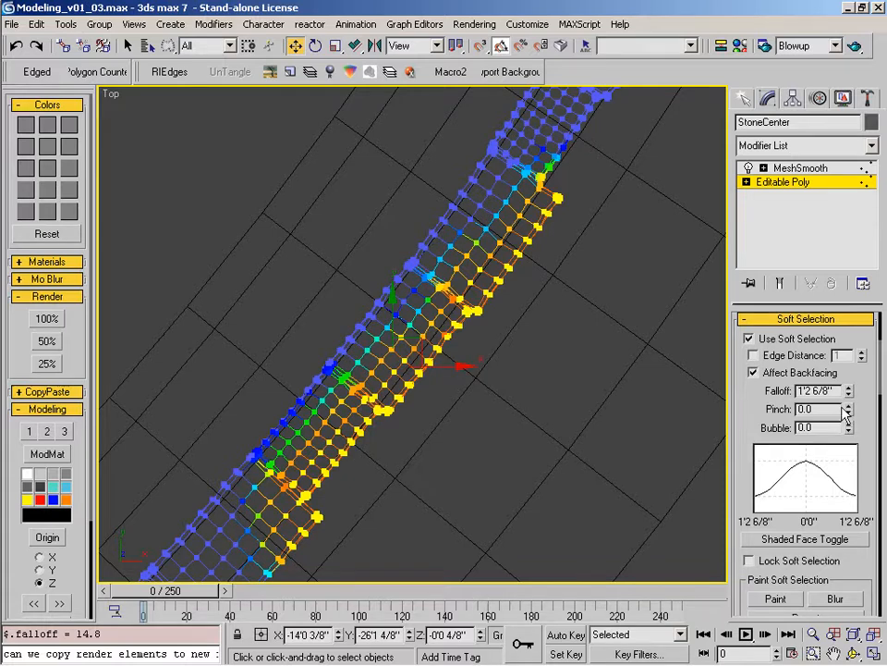
type(".5")
key("Return")
Step: Pull the selected outer vertices away from the edging to widen those stones, and reshape the next group of stones up the row
middle_click_drag(502, 345, 503, 290)
key("w")
left_click_drag(415, 285, 435, 302)
middle_click_drag(557, 221, 456, 420)
scroll(519, 285, "down", 3)
left_click_drag(490, 313, 567, 287)
left_click_drag(537, 244, 546, 254)
middle_click_drag(541, 349, 537, 362)
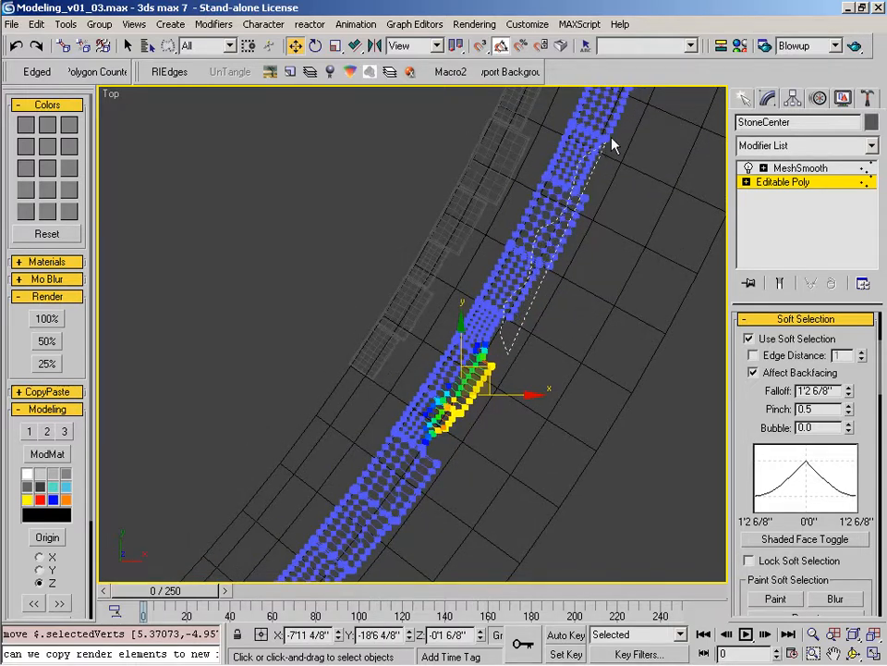
Step: Lasso the outer vertices of the next two groups of stones along the curve and move each group outward
left_click_drag(612, 145, 664, 278)
left_click_drag(569, 198, 582, 206)
middle_click_drag(484, 457, 569, 282)
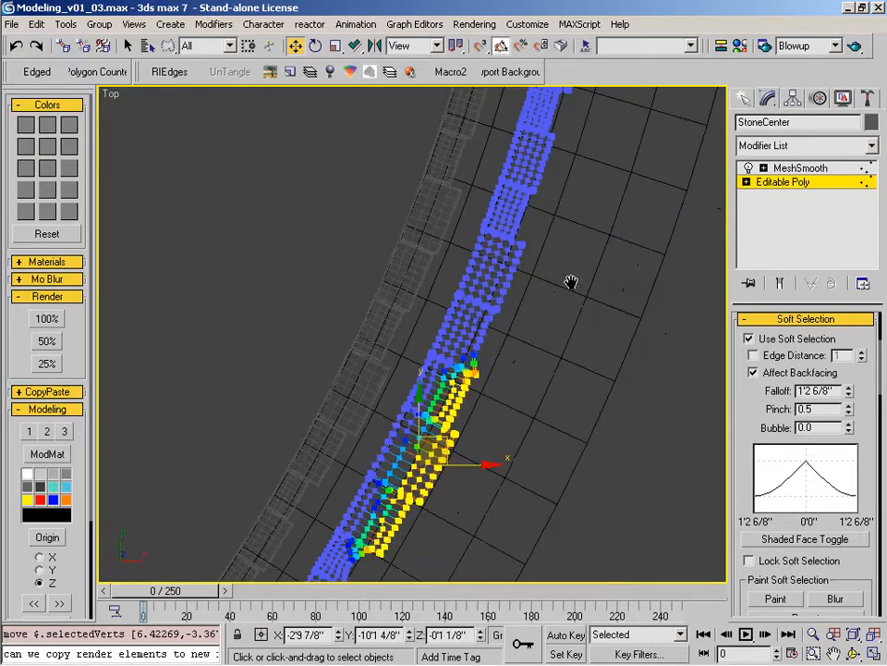
mouse_move(484, 323)
left_mouse_down()
mouse_move(579, 260)
mouse_move(569, 303)
left_mouse_up()
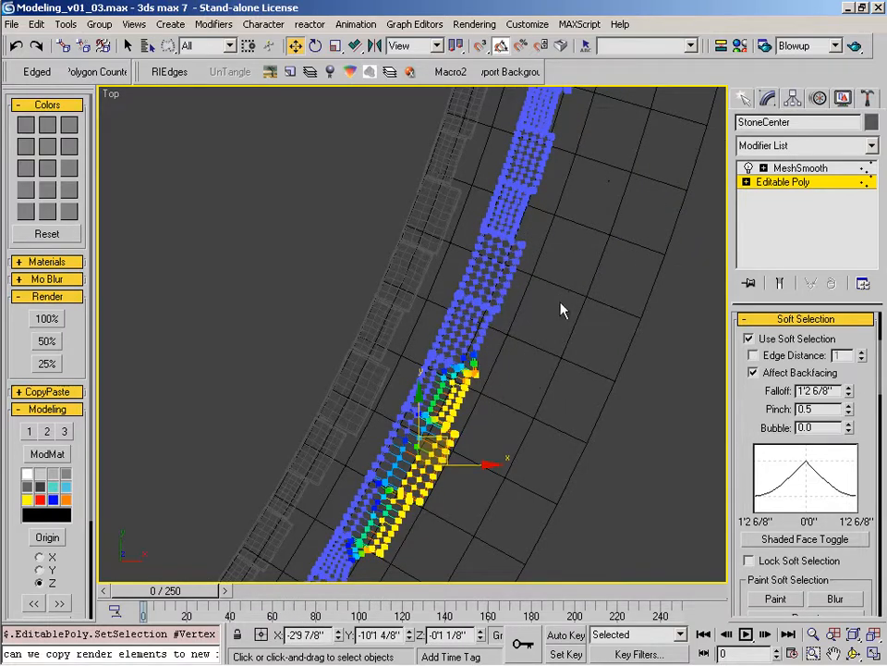
left_click_drag(523, 279, 547, 283)
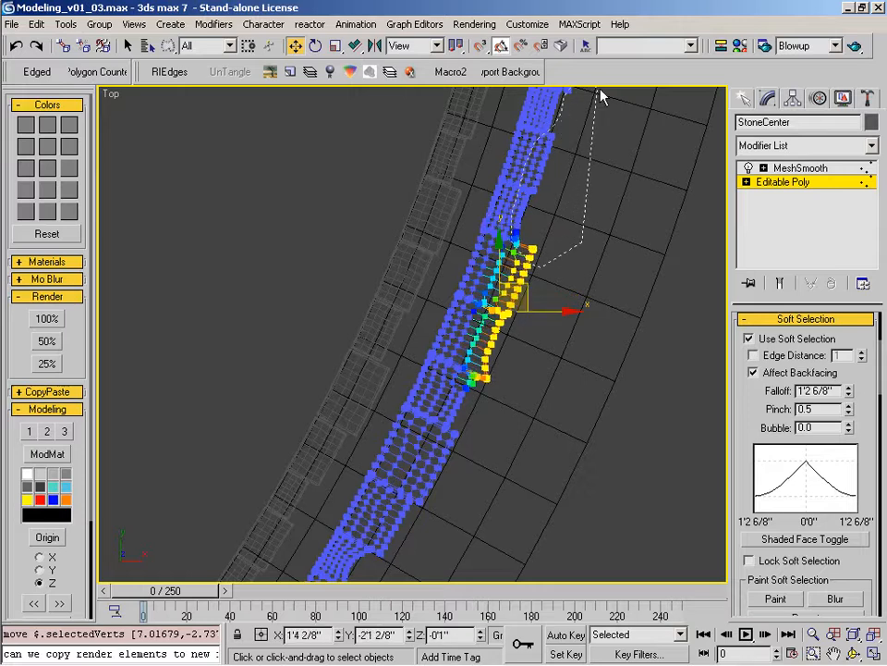
Step: Continue up the curved row, selecting two more groups of outer stone vertices and moving them outward by uneven amounts
left_click_drag(601, 90, 597, 92)
middle_click_drag(586, 255, 579, 374)
left_click_drag(548, 262, 554, 264)
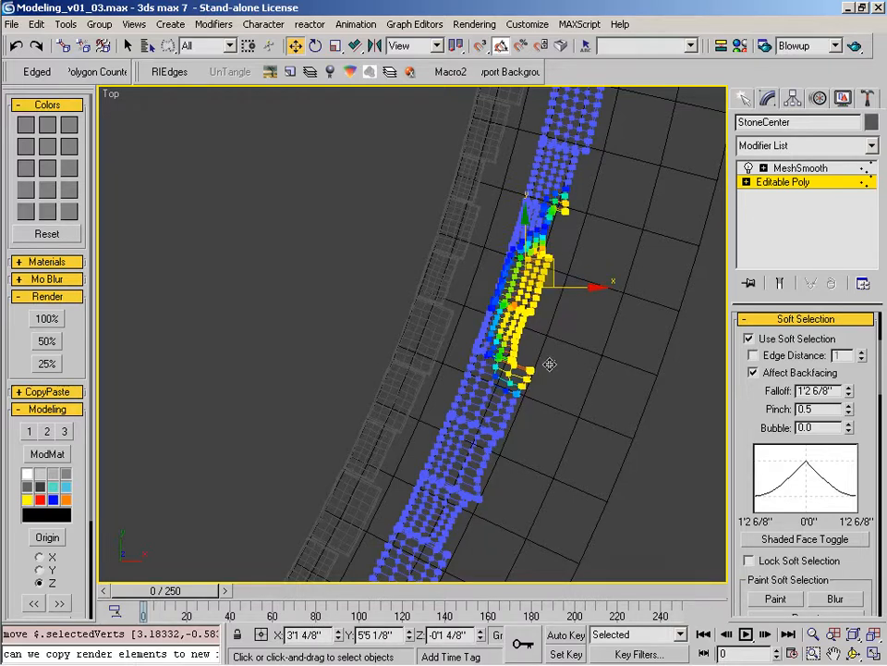
middle_click_drag(577, 259, 549, 364)
mouse_move(601, 168)
left_mouse_down()
mouse_move(524, 315)
mouse_move(592, 196)
left_mouse_up()
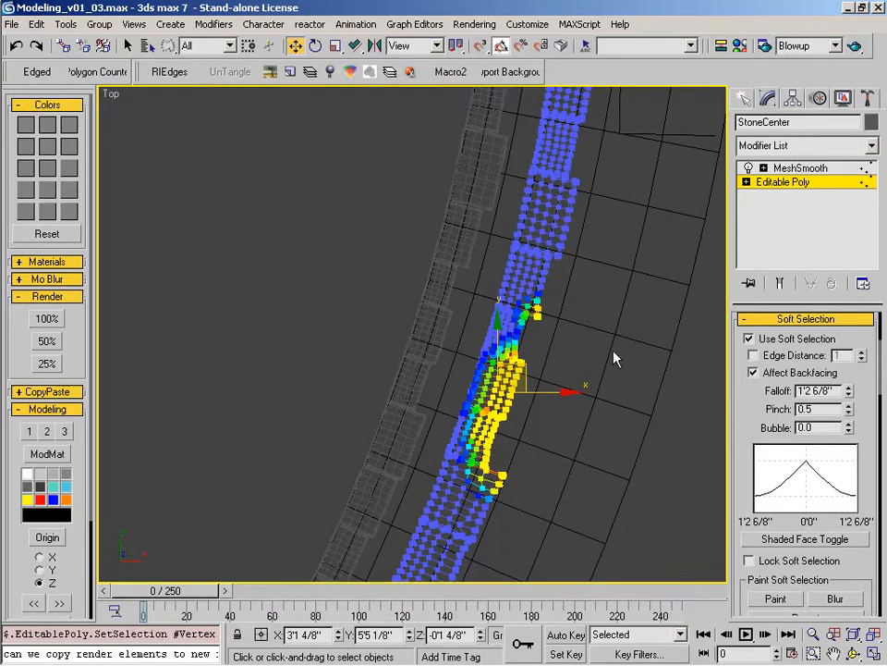
left_click_drag(565, 246, 568, 250)
middle_click_drag(547, 356, 507, 553)
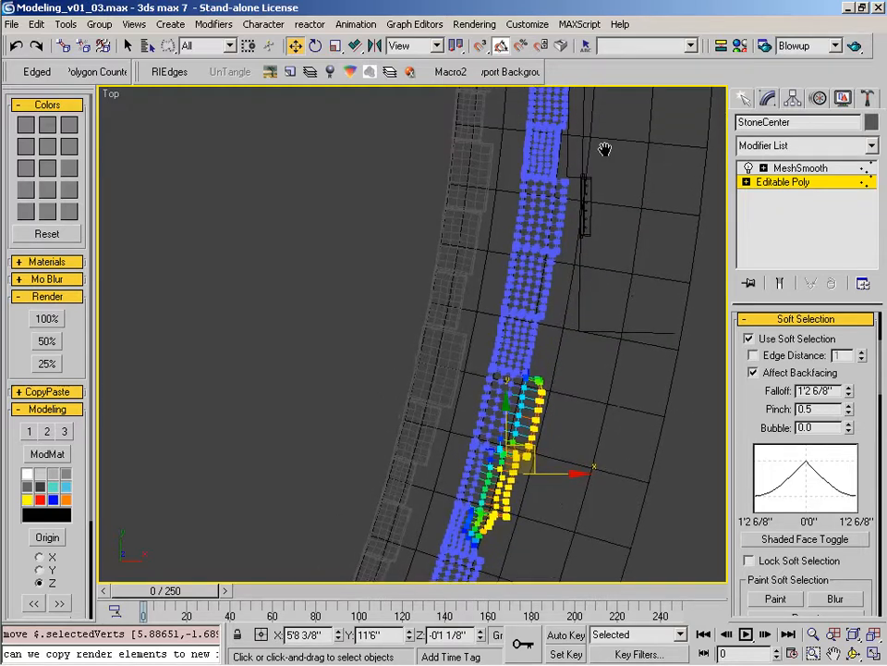
Step: Lasso the outer vertices of the next two groups of stones up the row, moving the first outward and the second slightly inward
mouse_move(541, 317)
left_mouse_down()
mouse_move(601, 157)
mouse_move(607, 176)
left_mouse_up()
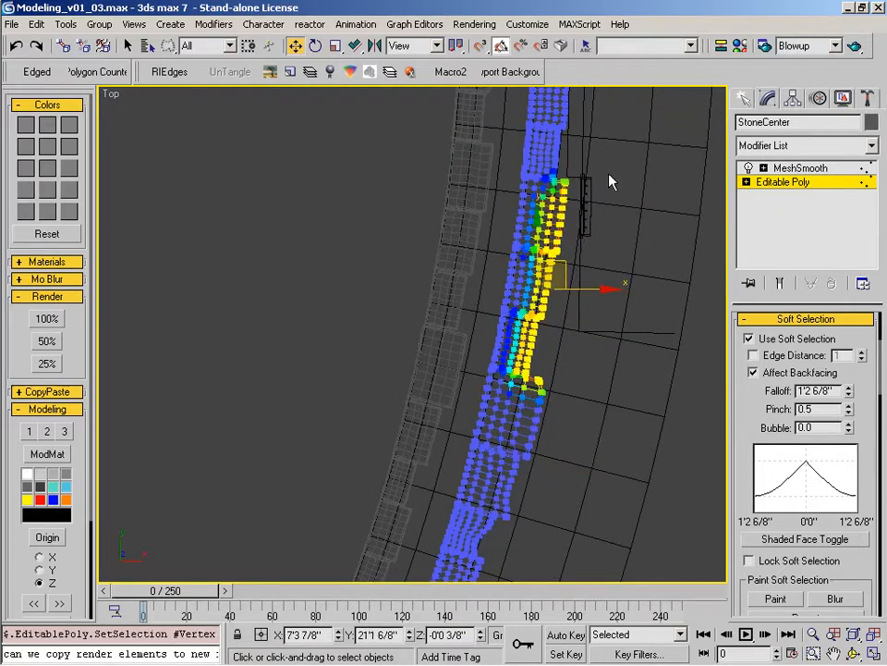
left_click_drag(566, 263, 571, 277)
middle_click_drag(584, 180, 575, 354)
left_click_drag(592, 132, 534, 246)
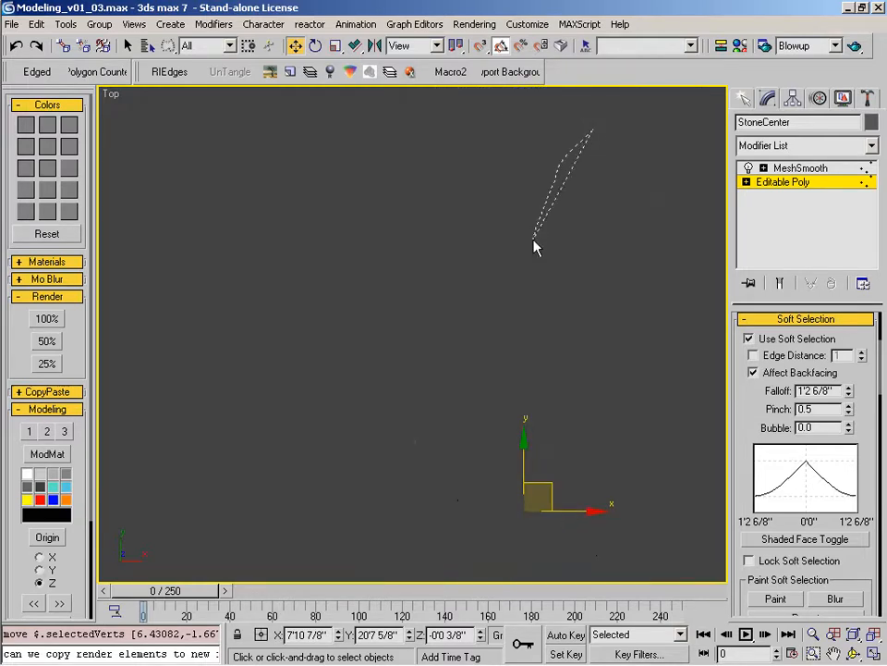
left_click_drag(528, 372, 676, 216)
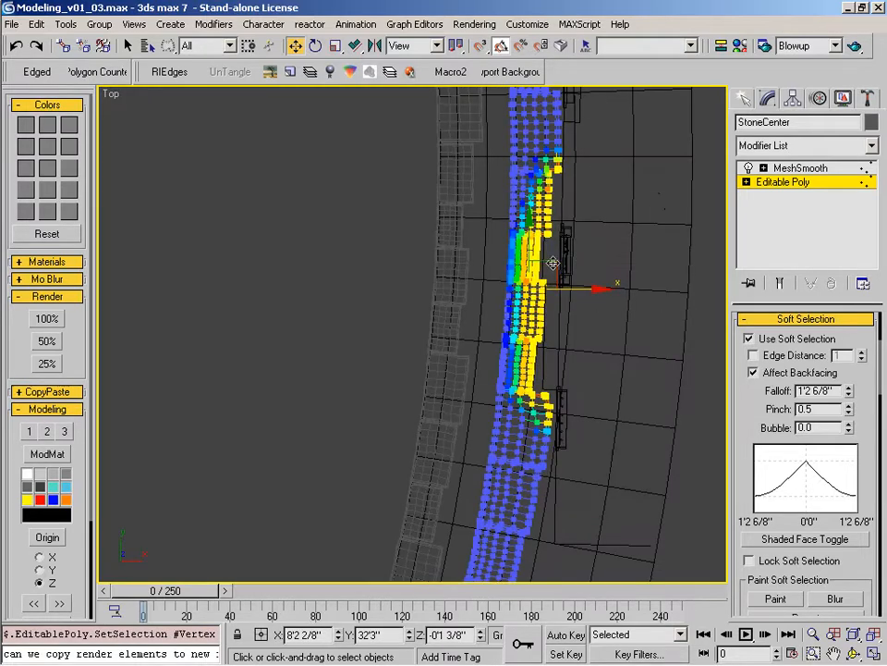
left_click_drag(551, 264, 548, 269)
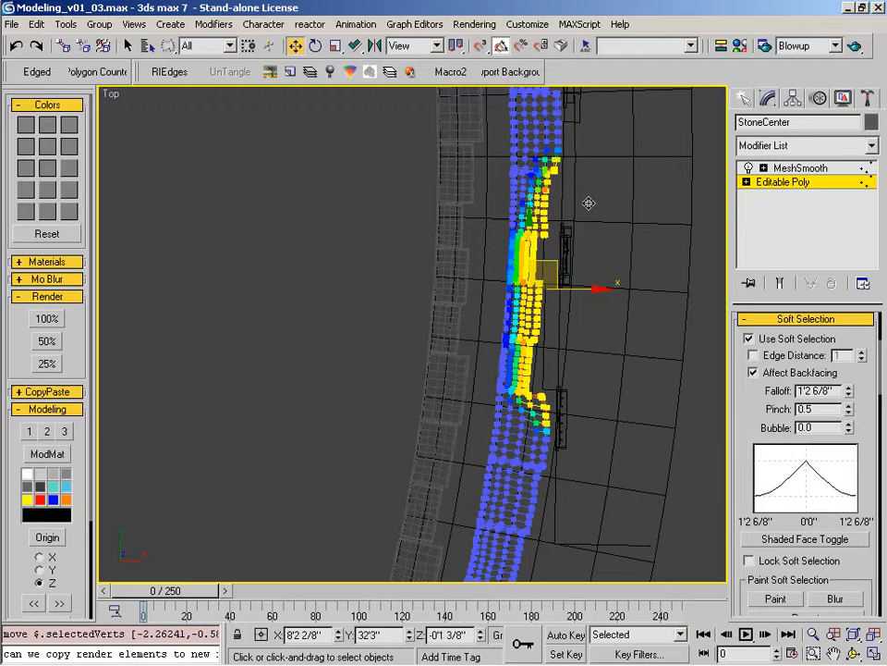
Step: Select two further groups of outer stone vertices where the row starts bending back, and pull each slightly away from the edging
middle_click_drag(601, 418, 592, 155)
left_click_drag(564, 386, 620, 158)
left_click_drag(573, 277, 579, 277)
mouse_move(552, 214)
left_mouse_down()
mouse_move(569, 66)
mouse_move(581, 196)
left_mouse_up()
middle_click_drag(579, 403, 569, 234)
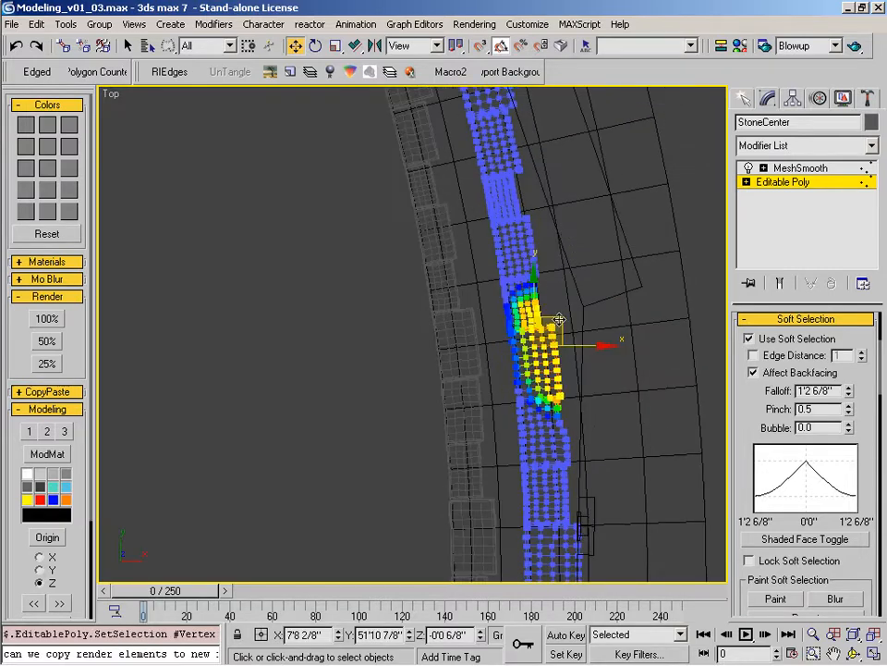
left_click_drag(561, 315, 565, 314)
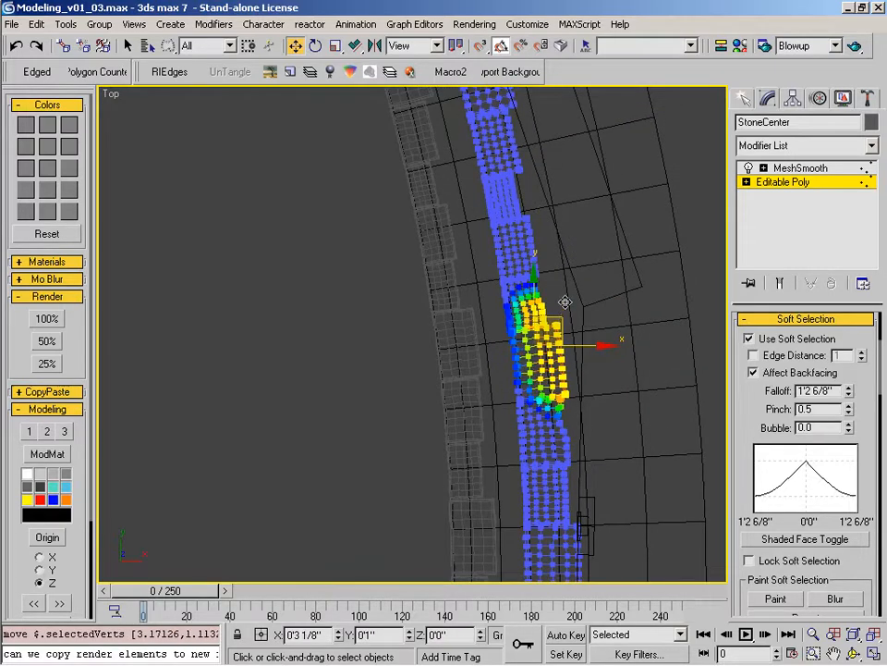
Step: Widen the stones along the upper bend by selecting two more runs of outer vertices and moving them outward
mouse_move(513, 178)
left_mouse_down()
mouse_move(522, 239)
mouse_move(596, 293)
mouse_move(604, 154)
left_mouse_up()
mouse_move(618, 199)
middle_mouse_down()
mouse_move(605, 217)
mouse_move(565, 232)
mouse_move(549, 255)
middle_mouse_up()
left_click_drag(545, 256, 556, 252)
middle_click_drag(592, 323, 612, 425)
left_click_drag(481, 148, 520, 275)
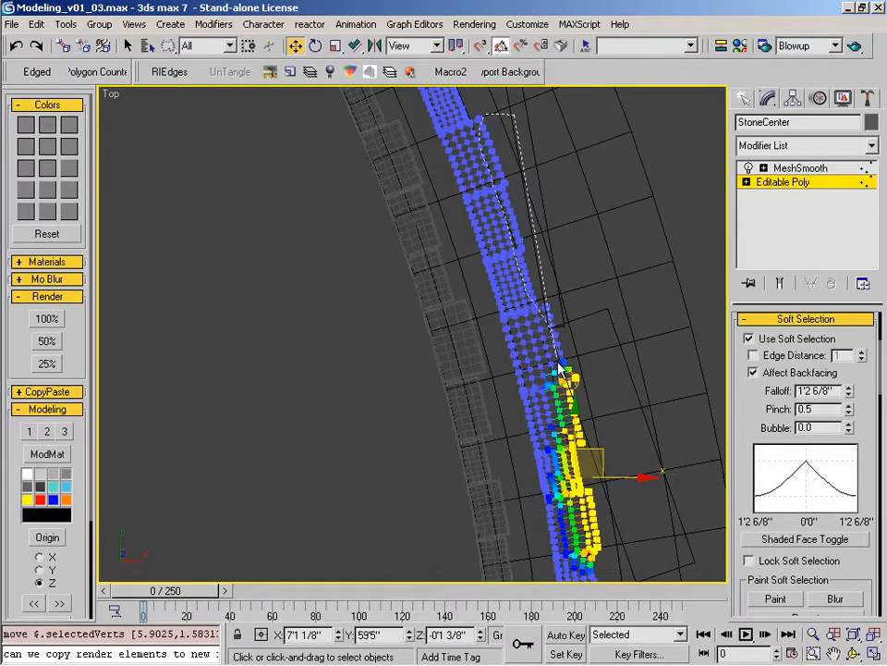
left_click_drag(557, 359, 561, 363)
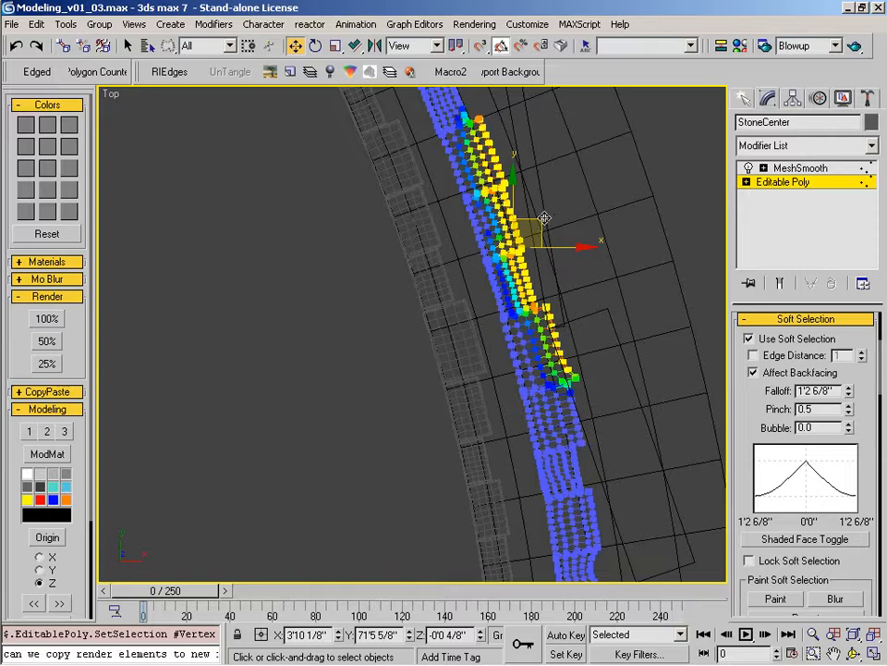
left_click_drag(542, 215, 550, 212)
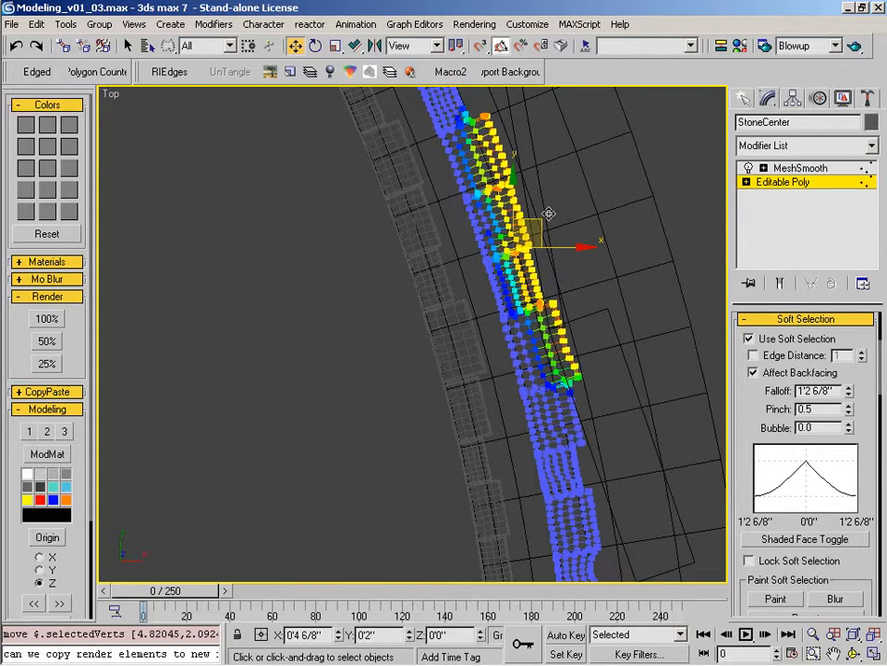
Step: Vary the outer edge near the upper end of the row, pulling one group of vertices outward and pushing another inward
middle_click_drag(504, 155, 560, 313)
middle_click_drag(507, 168, 522, 211)
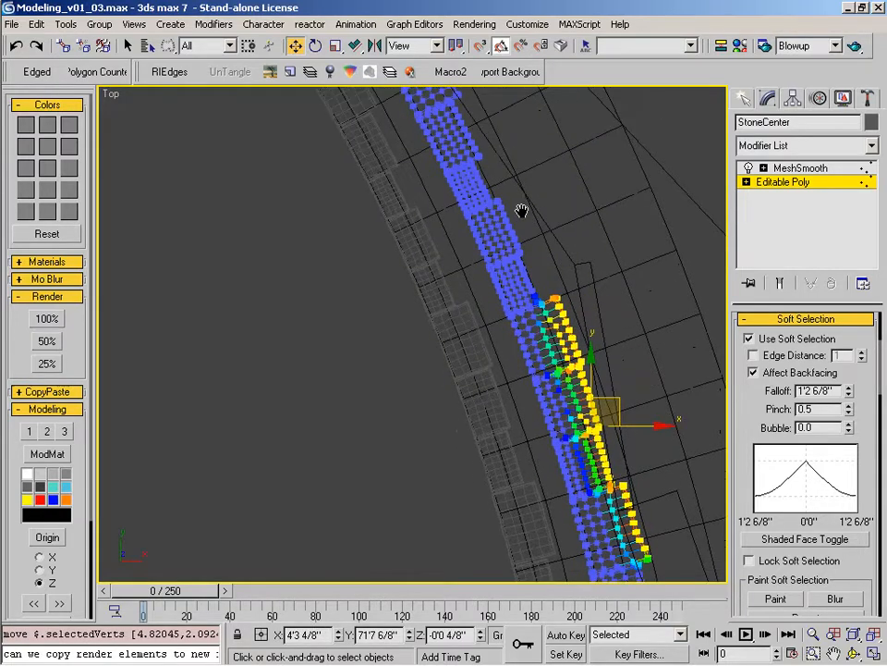
left_click_drag(593, 324, 592, 321)
left_click_drag(536, 233, 545, 231)
middle_click_drag(510, 171, 615, 469)
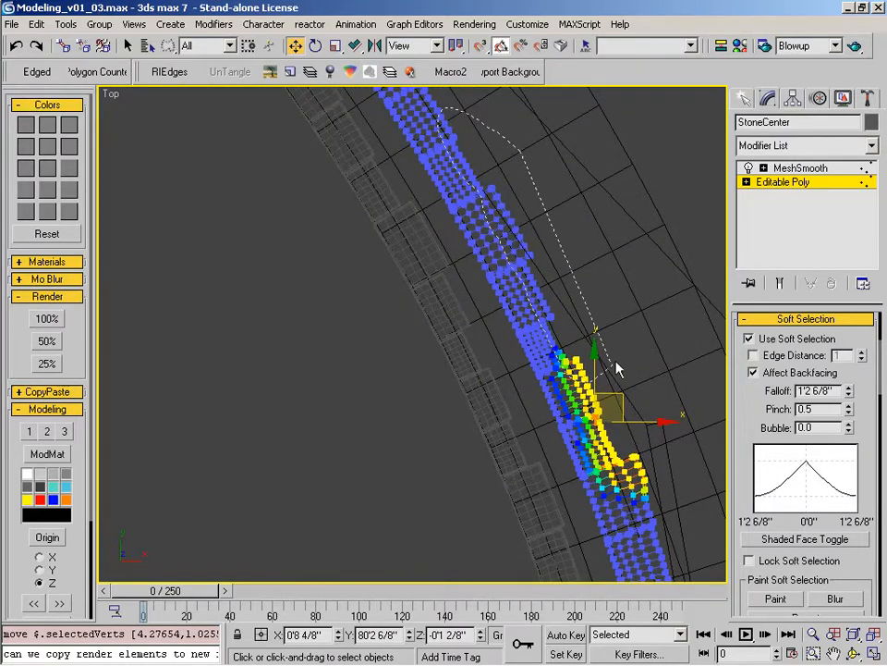
left_click_drag(617, 363, 609, 370)
left_click_drag(522, 227, 514, 213)
mouse_move(524, 277)
left_mouse_down()
mouse_move(553, 239)
mouse_move(541, 253)
left_mouse_up()
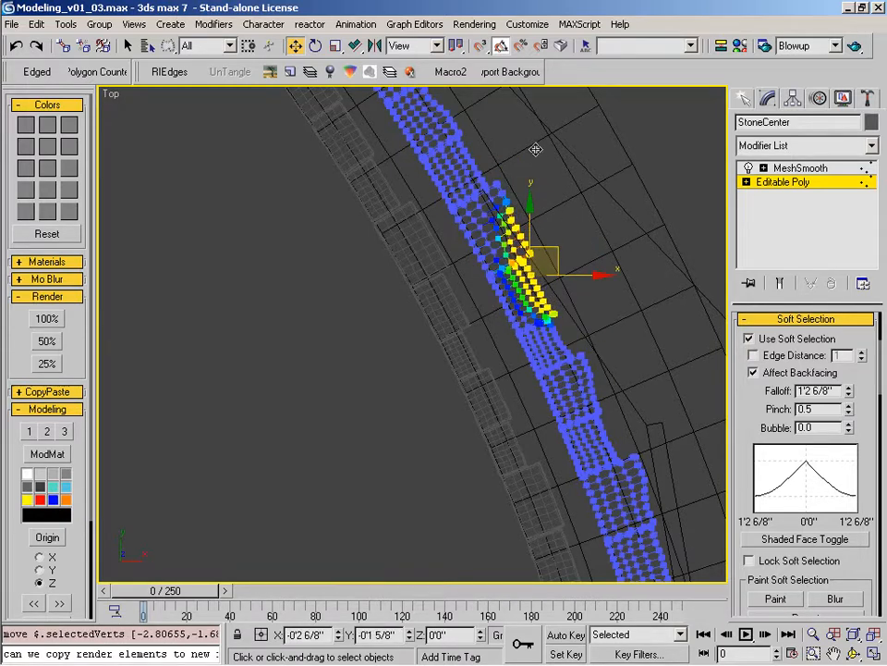
Step: Return to the lower part of the row and move two groups of edging-side stone vertices toward the edging
middle_click_drag(667, 516, 601, 363)
middle_click_drag(508, 51, 487, 125)
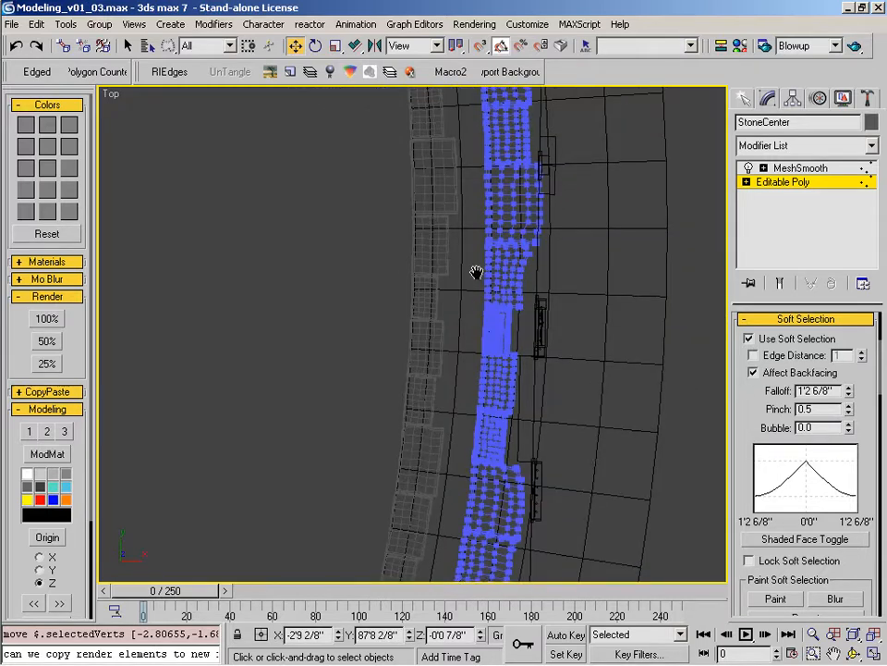
middle_click_drag(476, 272, 480, 314)
middle_click_drag(495, 49, 465, 300)
mouse_move(497, 150)
left_mouse_down()
mouse_move(490, 137)
mouse_move(517, 174)
left_mouse_up()
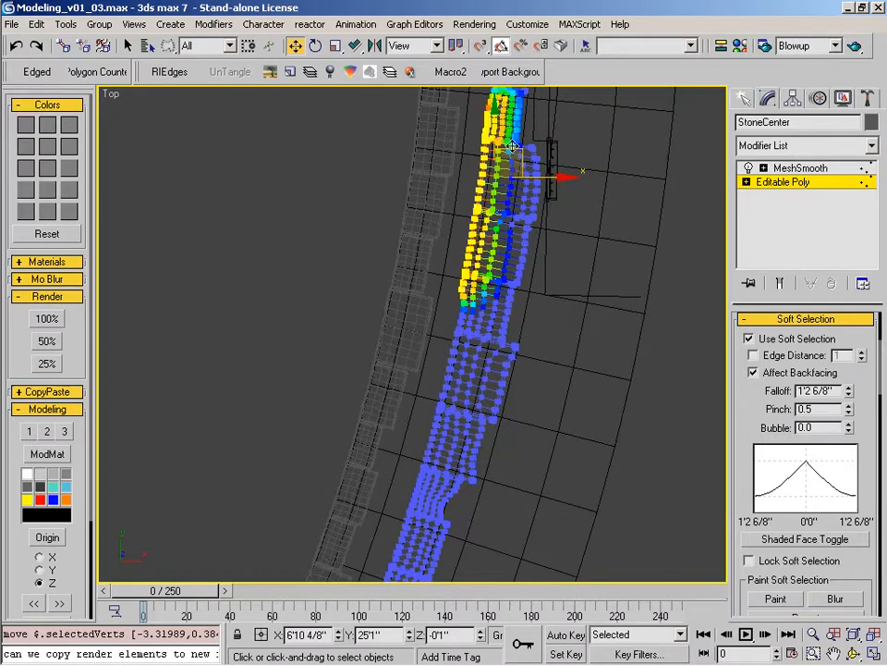
middle_click_drag(453, 102, 488, 376)
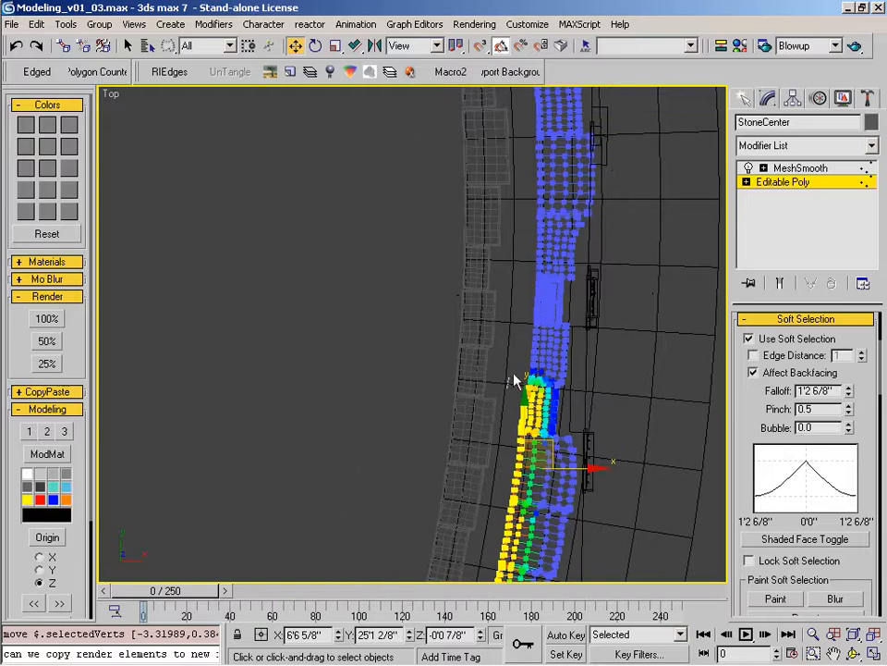
mouse_move(543, 339)
left_mouse_down()
mouse_move(536, 306)
mouse_move(560, 295)
left_mouse_up()
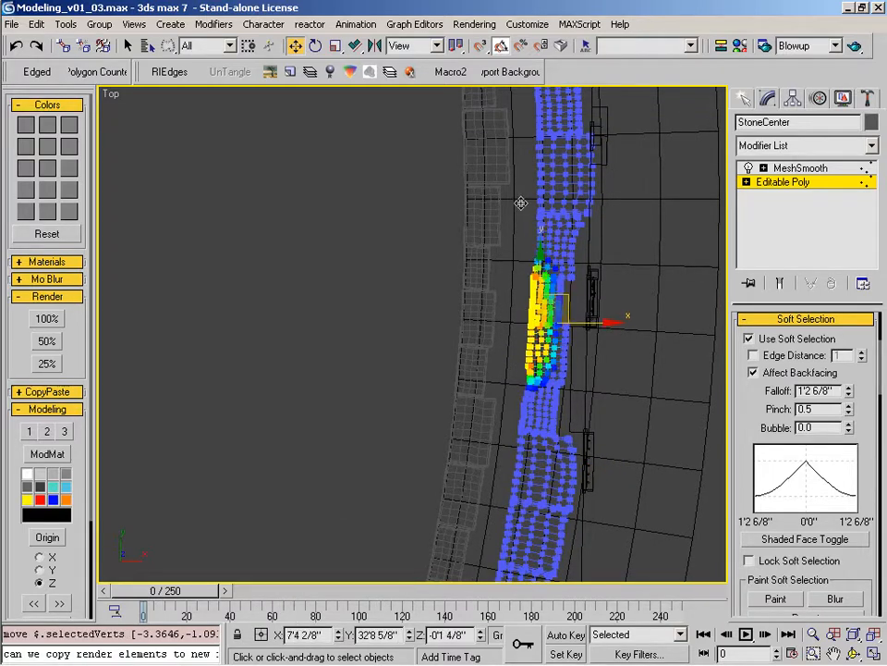
Step: Select the edging-side vertices of the next two groups of stones and shift them slightly away from the edging
left_click_drag(544, 184, 545, 197)
left_click_drag(569, 145, 571, 148)
middle_click_drag(572, 144, 560, 391)
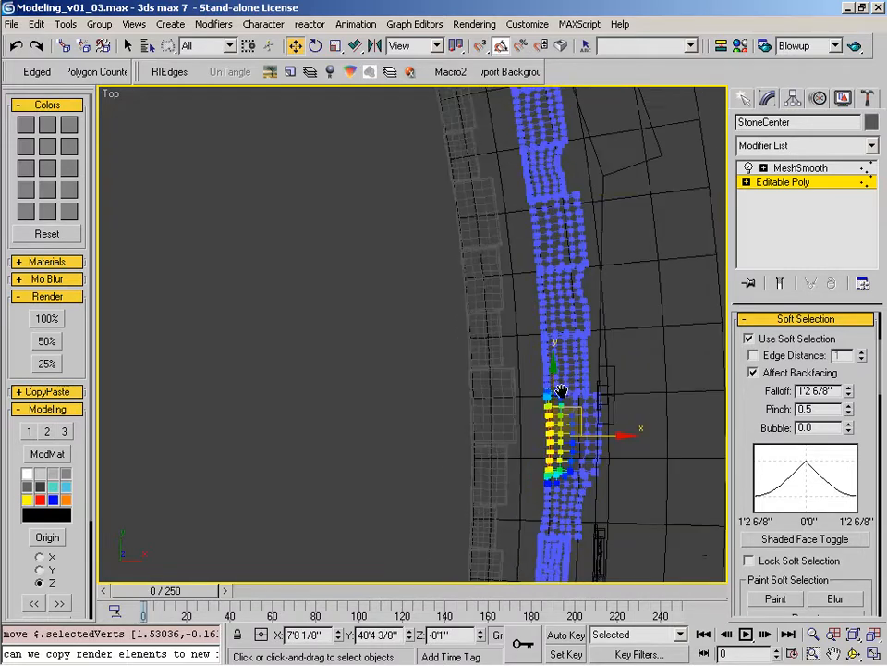
mouse_move(551, 258)
left_mouse_down()
mouse_move(531, 279)
mouse_move(579, 265)
left_mouse_up()
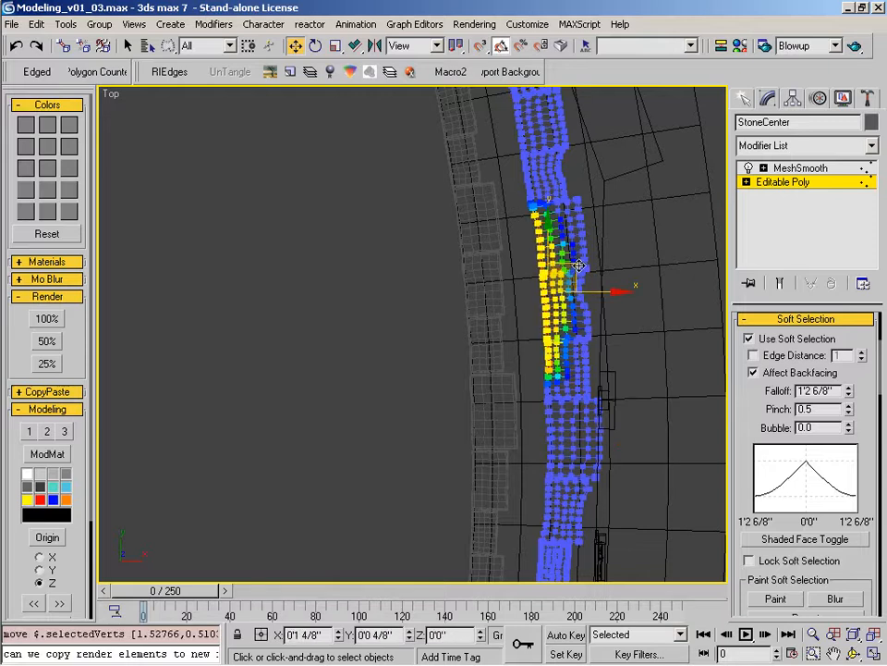
Step: Continue up the row, lassoing two more groups of edging-side vertices and pulling them toward the edging
middle_click_drag(525, 101, 534, 215)
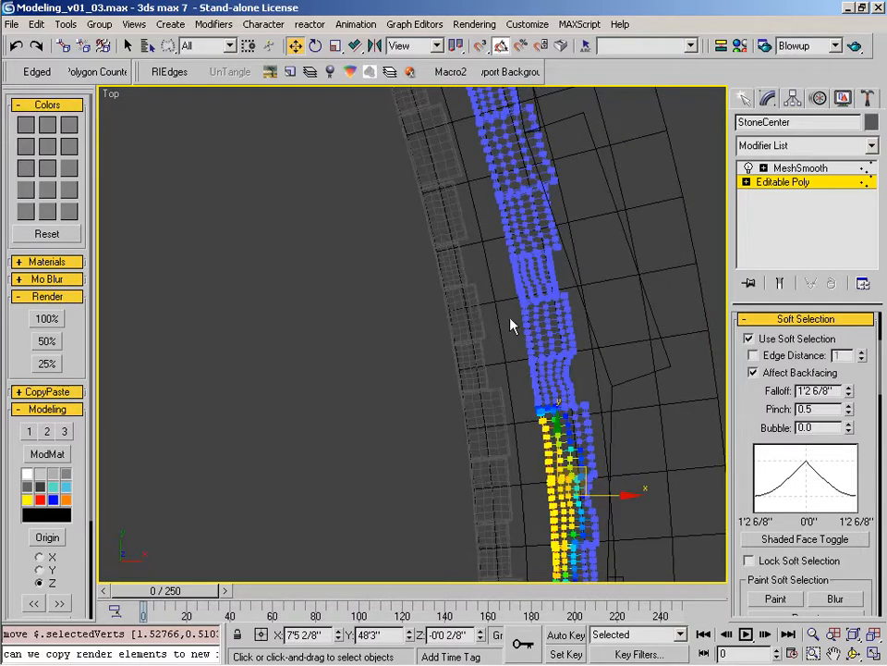
left_click_drag(536, 332, 489, 283)
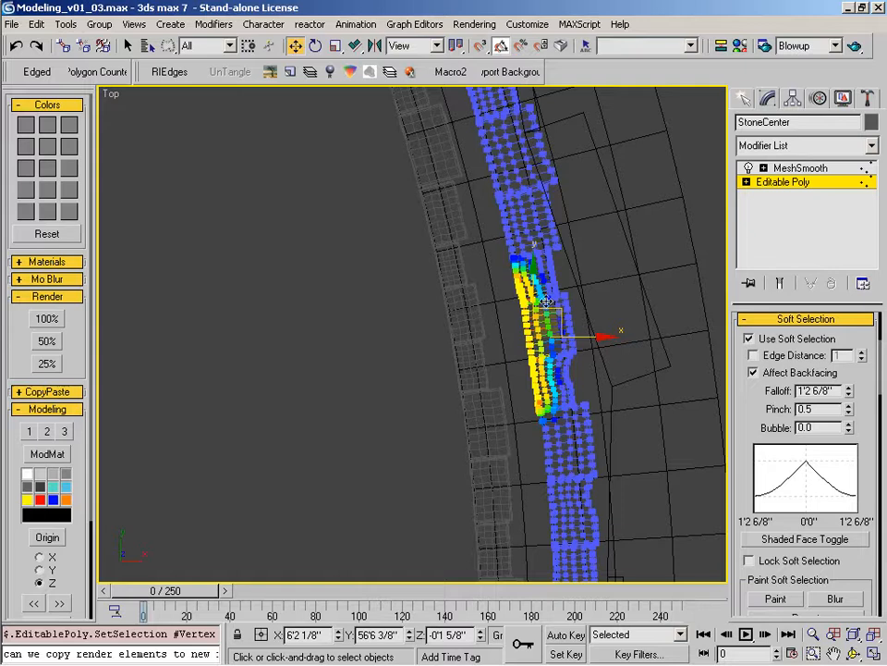
left_click_drag(551, 307, 544, 311)
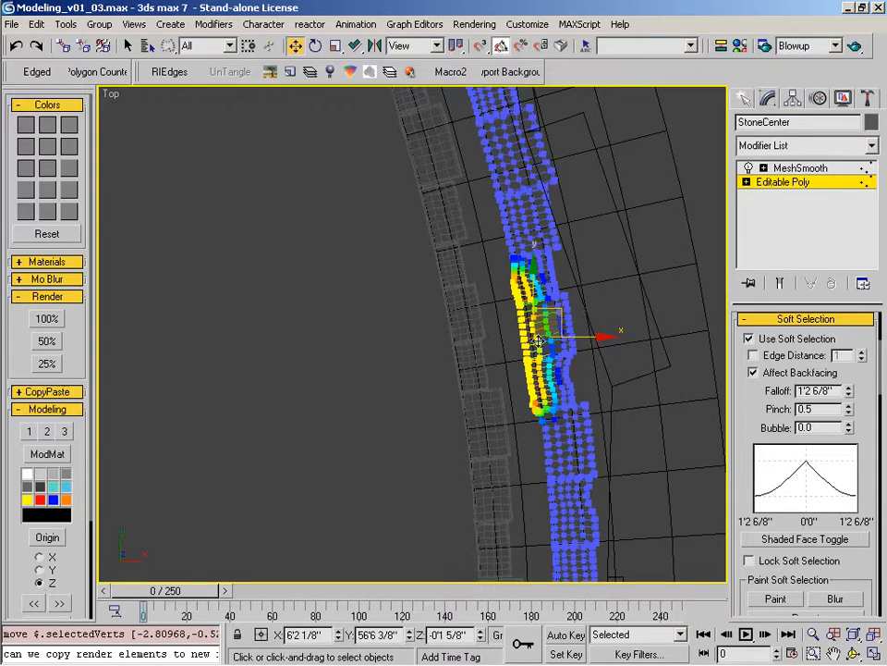
middle_click_drag(547, 420, 562, 568)
left_click_drag(472, 299, 496, 326)
left_click_drag(534, 396, 501, 388)
left_click_drag(550, 354, 537, 351)
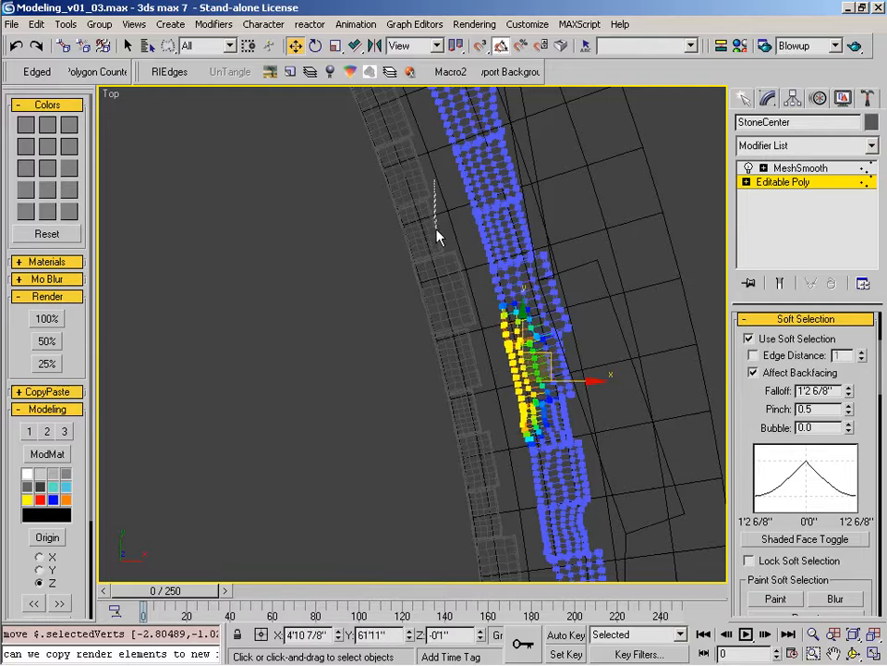
Step: Make the edging-facing side uneven by moving one group of its vertices away from the edging and the next toward it
left_click_drag(504, 284, 473, 136)
middle_click_drag(503, 168, 542, 333)
left_click_drag(551, 356, 551, 355)
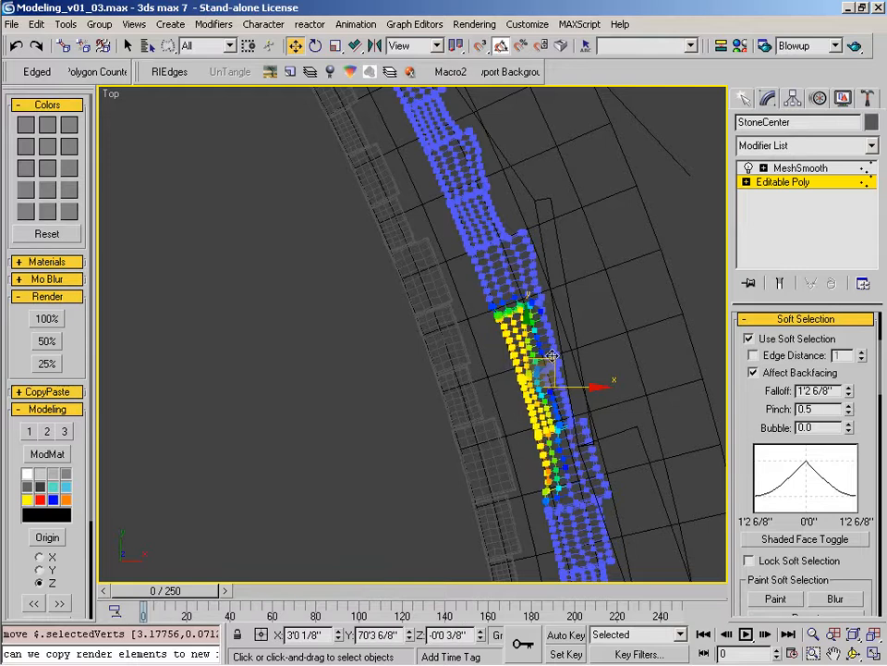
mouse_move(479, 338)
left_mouse_down()
mouse_move(480, 258)
mouse_move(452, 317)
left_mouse_up()
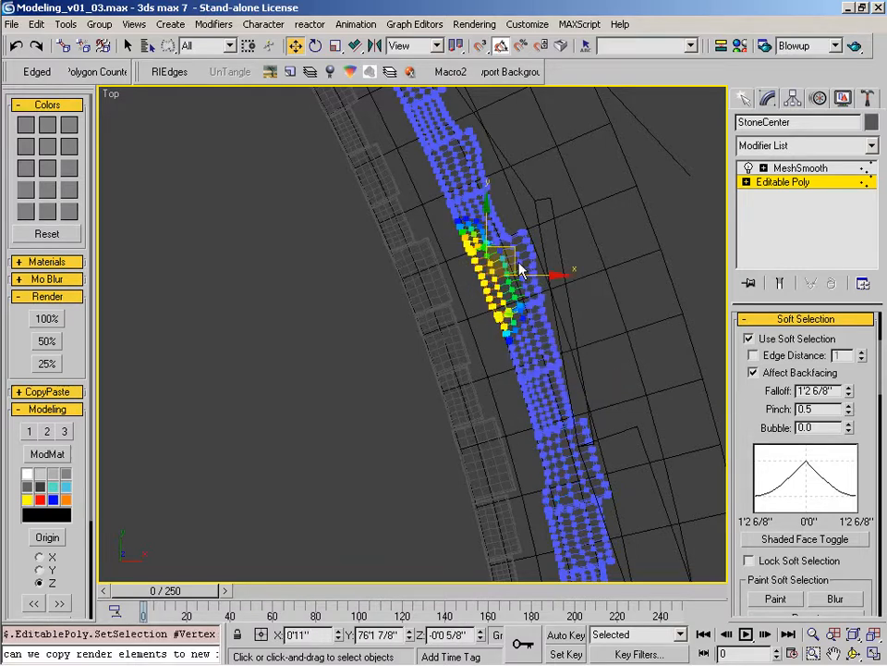
left_click_drag(511, 248, 509, 248)
Step: Widen the stones near the upper end, moving two edging-side vertex groups toward the edging and one outer group away from it
middle_click_drag(420, 162, 473, 345)
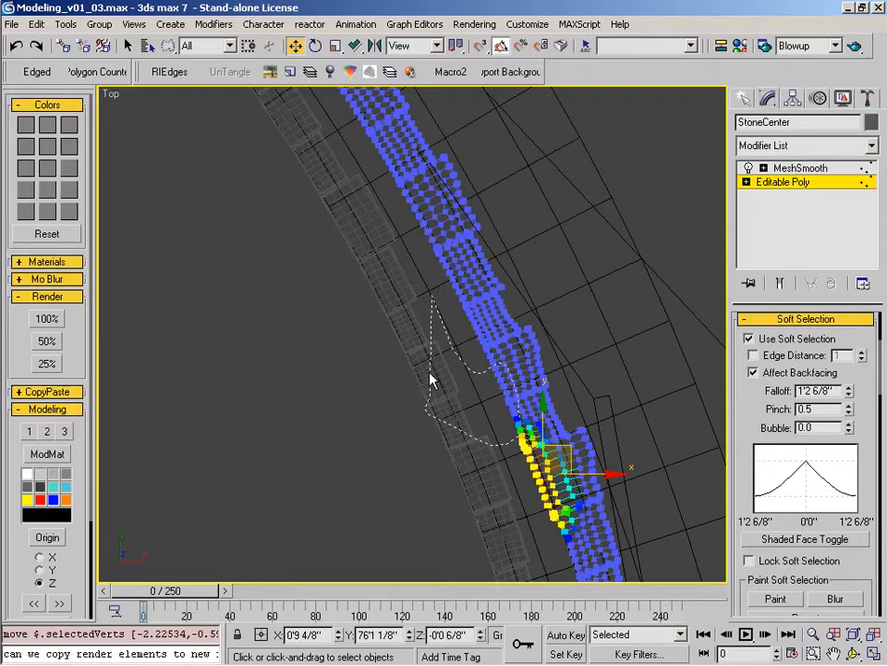
left_click_drag(433, 388, 485, 347)
left_click_drag(535, 369, 525, 370)
mouse_move(442, 319)
left_mouse_down()
mouse_move(460, 287)
mouse_move(366, 158)
mouse_move(425, 213)
mouse_move(451, 209)
left_mouse_up()
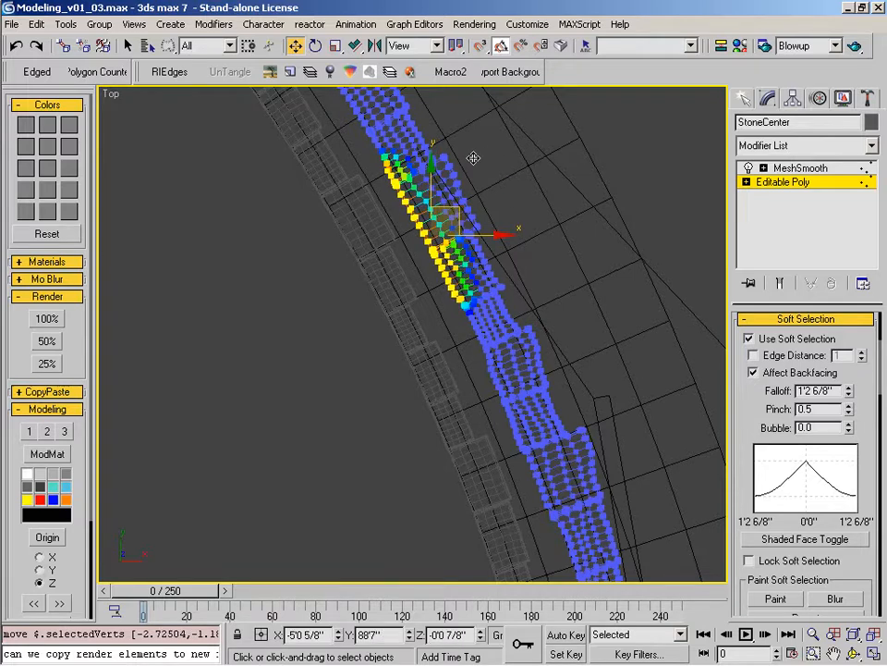
left_click_drag(504, 288, 506, 291)
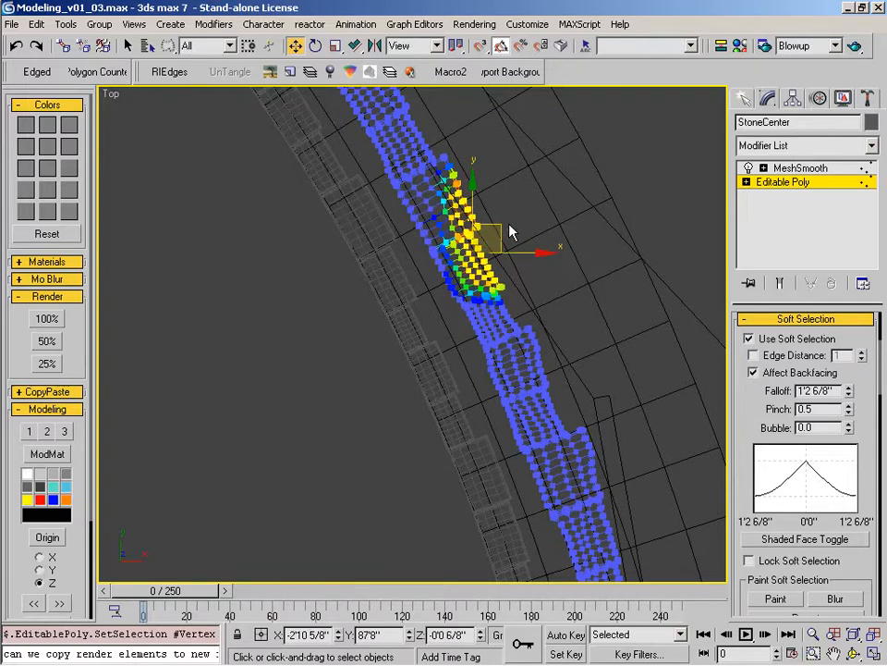
left_click_drag(501, 224, 504, 224)
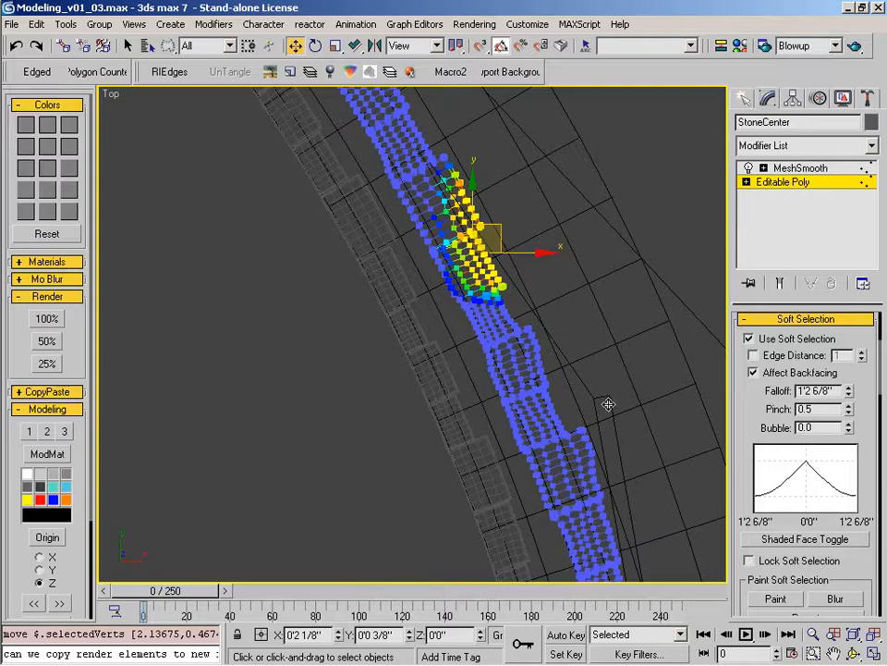
Step: Back at the middle of the row, pull a small outer vertex group outward and an edging-side group toward the edging
middle_click_drag(598, 395, 511, 245)
middle_click_drag(591, 412, 494, 253)
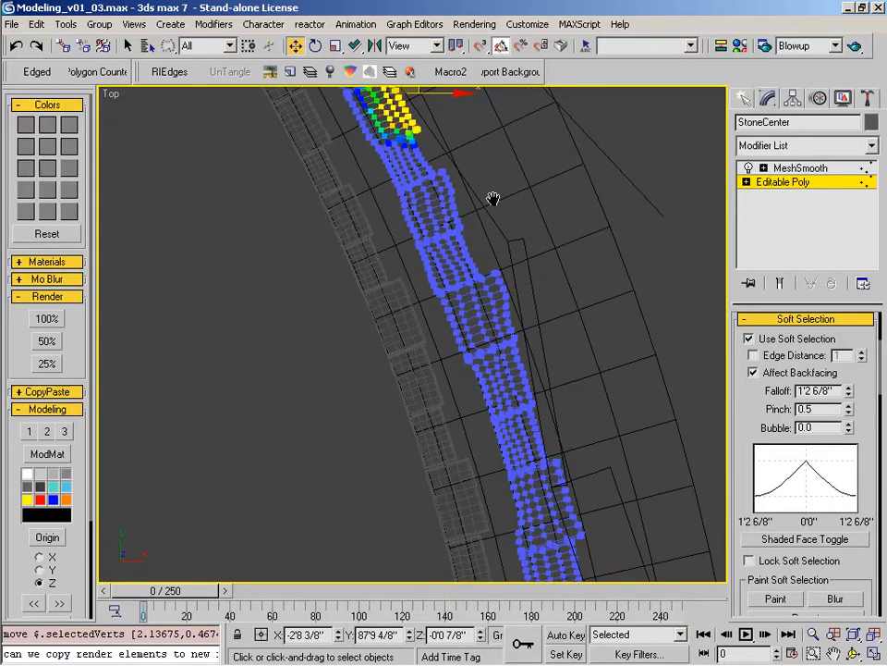
middle_click_drag(506, 367, 487, 260)
mouse_move(462, 168)
left_mouse_down()
mouse_move(477, 288)
mouse_move(513, 276)
left_mouse_up()
left_click_drag(484, 199, 490, 200)
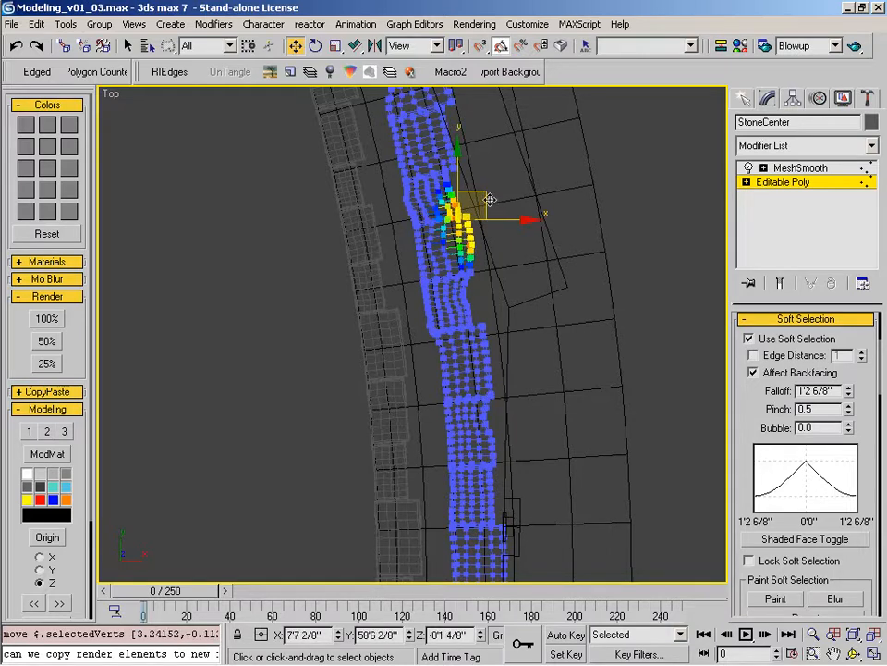
middle_click_drag(454, 495, 454, 299)
mouse_move(420, 189)
left_mouse_down()
mouse_move(454, 268)
mouse_move(460, 212)
mouse_move(471, 220)
left_mouse_up()
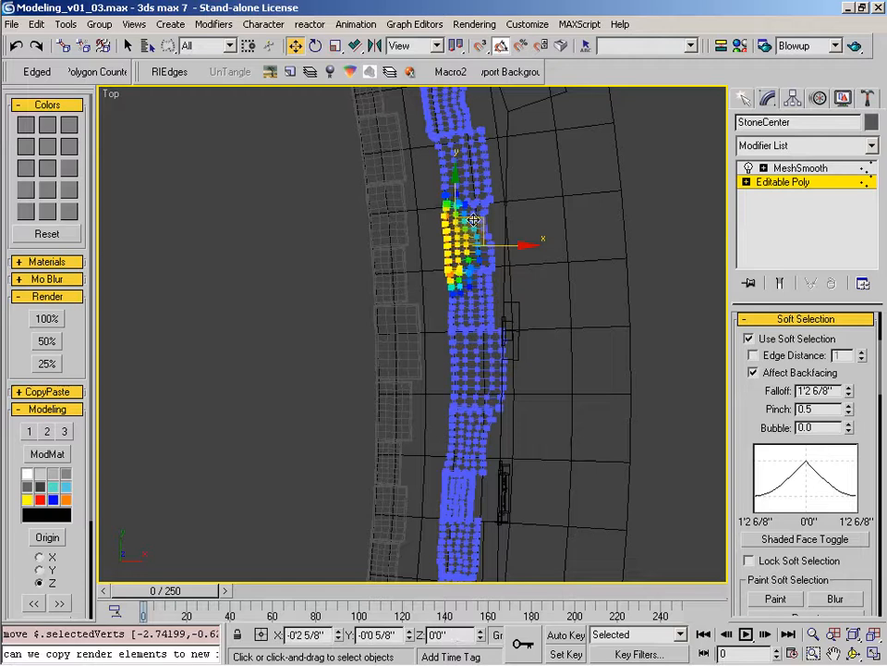
Step: Return StoneCenter to its MeshSmooth level and lower the whole object to an absolute Z of -0'1 5/8"
left_click(804, 182)
left_click(809, 170)
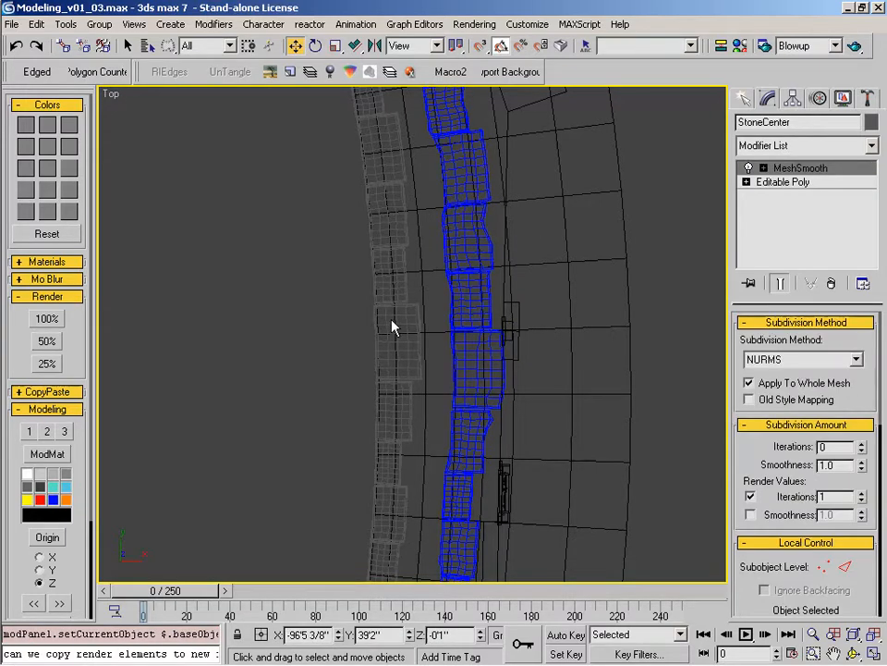
key("f")
key("z")
key("alt+z")
left_click_drag(517, 317, 546, 166)
left_click_drag(572, 316, 569, 187)
right_click(570, 187)
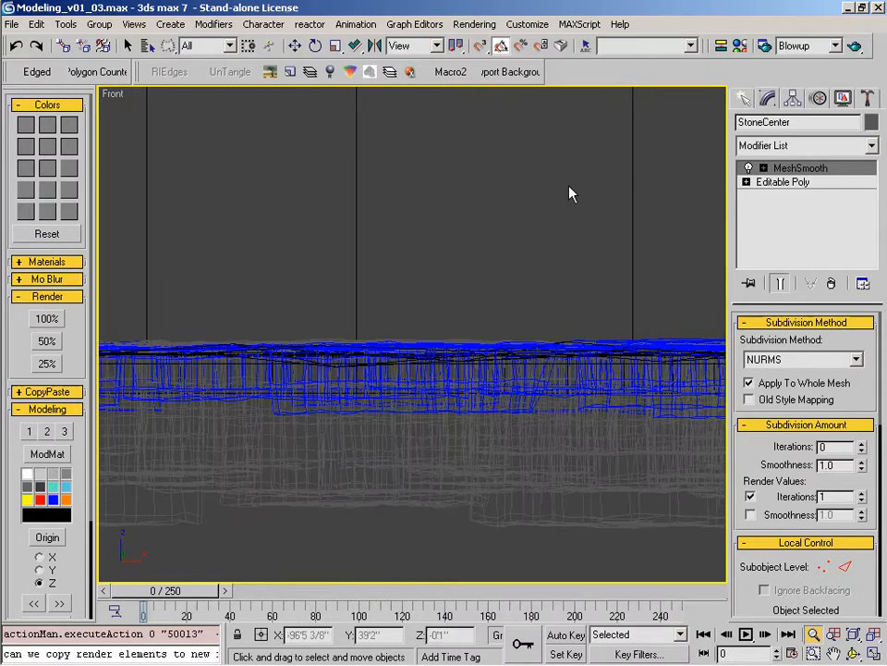
right_click(294, 45)
left_click_drag(231, 219, 230, 217)
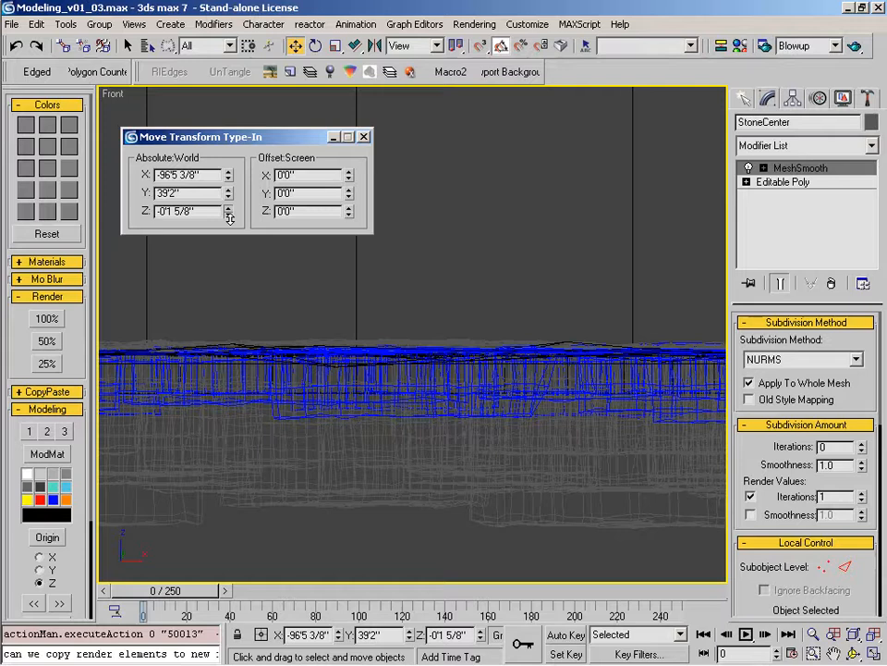
Step: Show the scene through Camera01 with smooth shading and without edged faces
key("c")
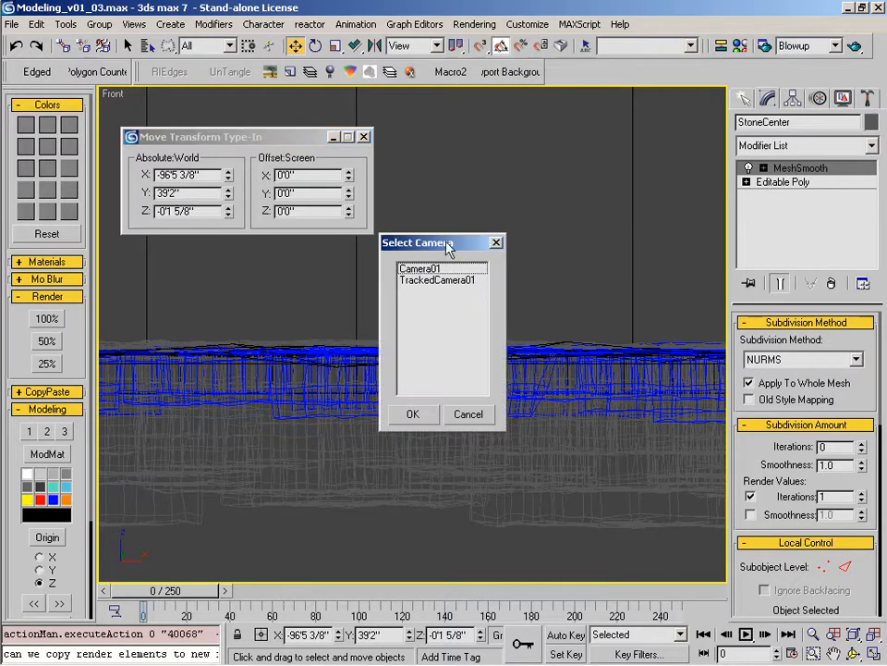
double_click(440, 268)
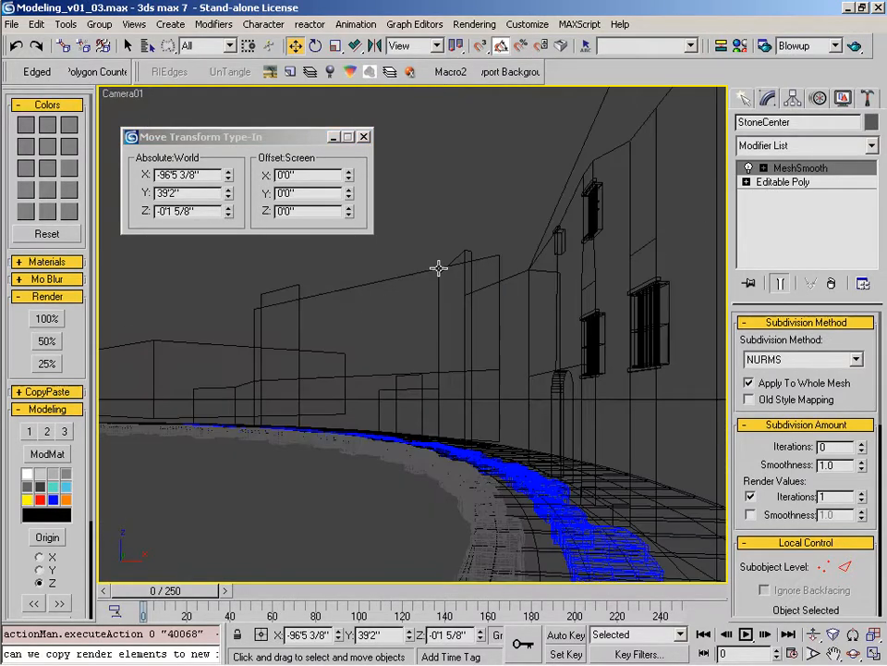
key("F3")
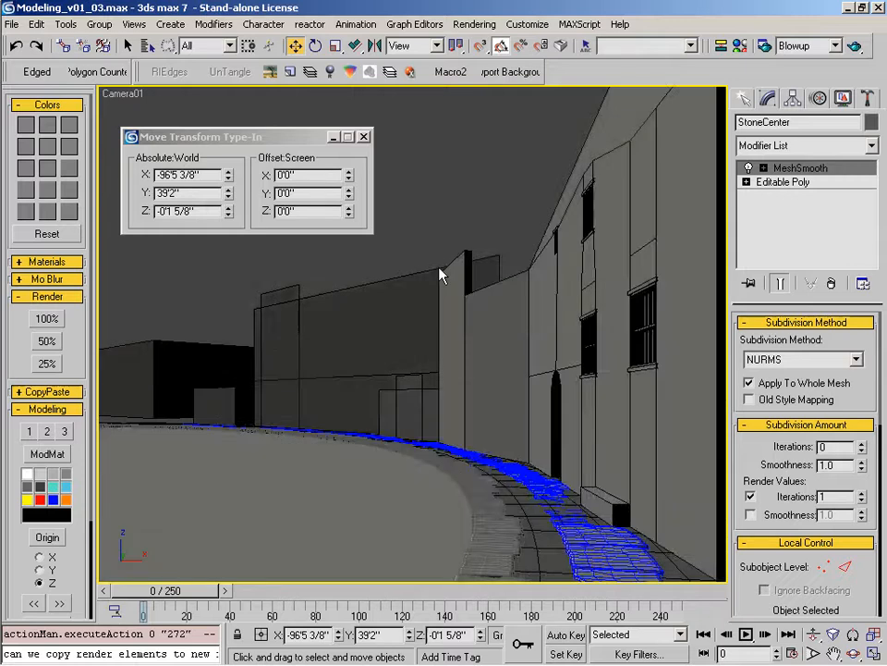
key("F4")
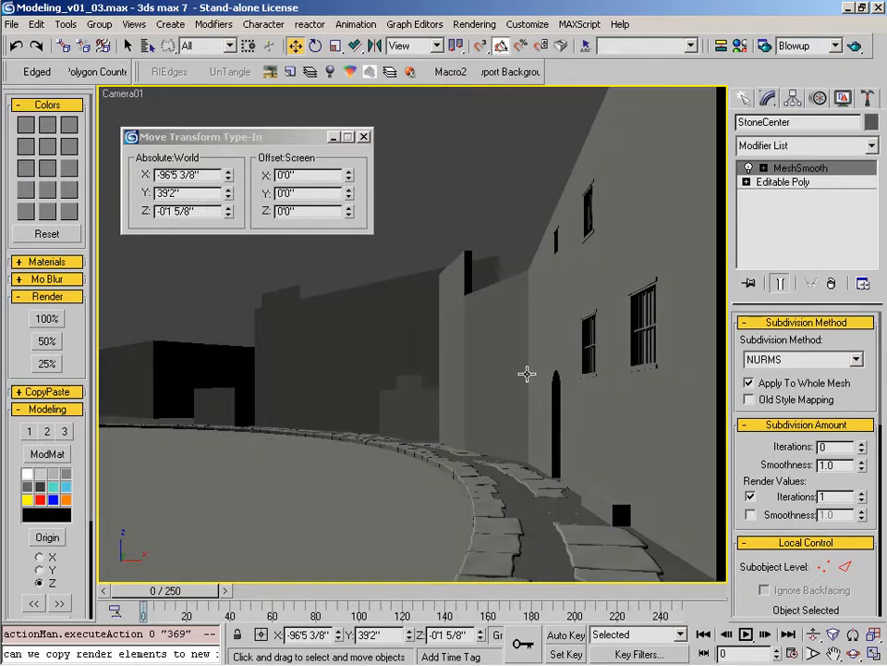
Step: Select the sunken stone element in the gap of the StoneCenter row and raise it to the pavement surface
left_click(813, 183)
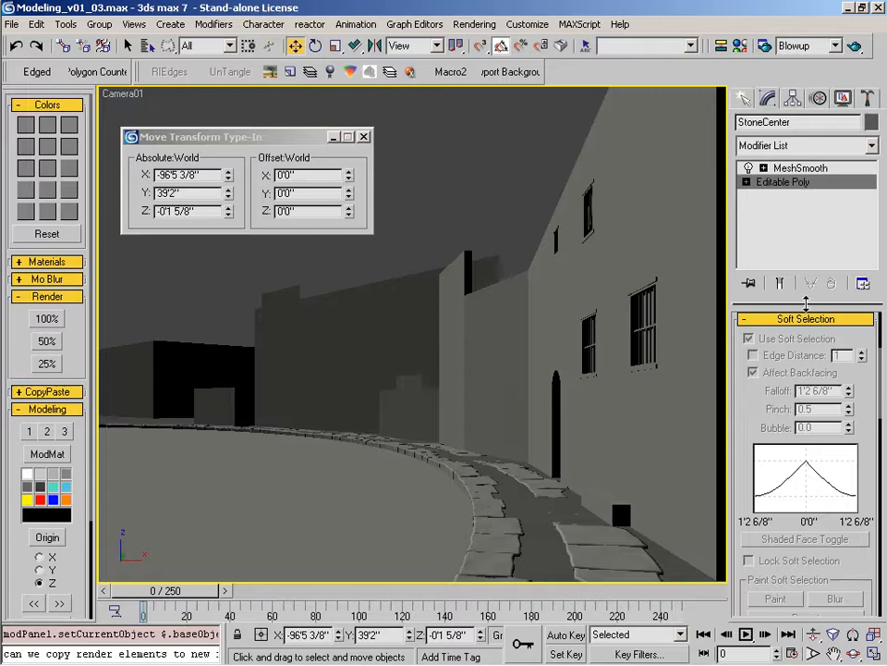
key("5")
left_click(561, 512)
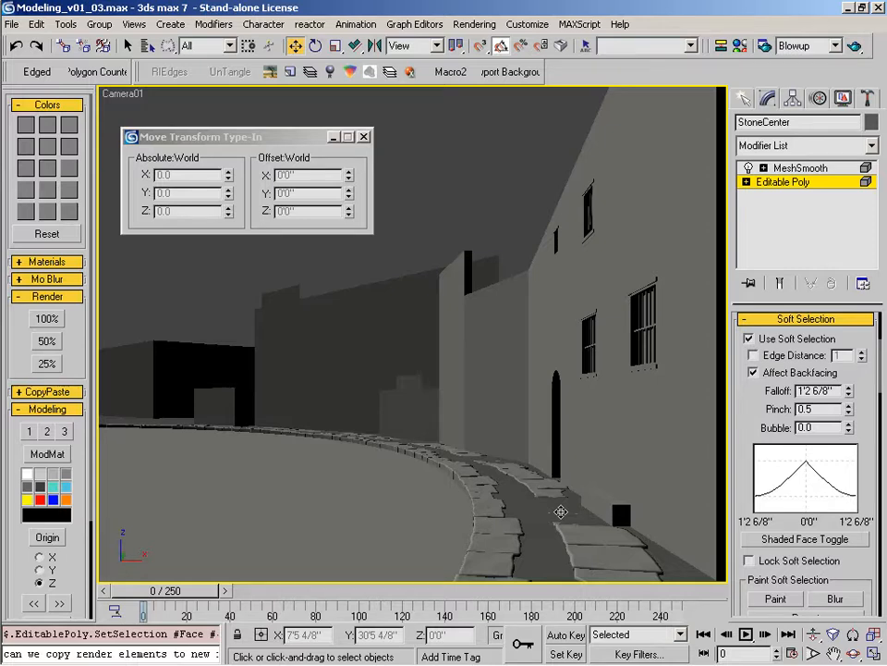
left_click(561, 511)
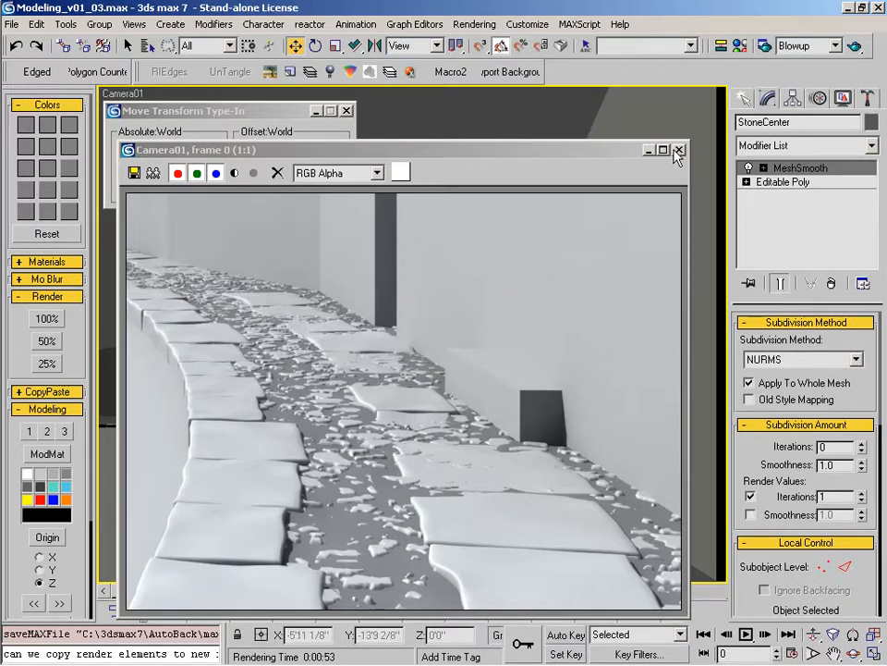
Step: Check the blowup render of the stones, and render the full Camera01 view with the render type set to View
left_click(628, 151)
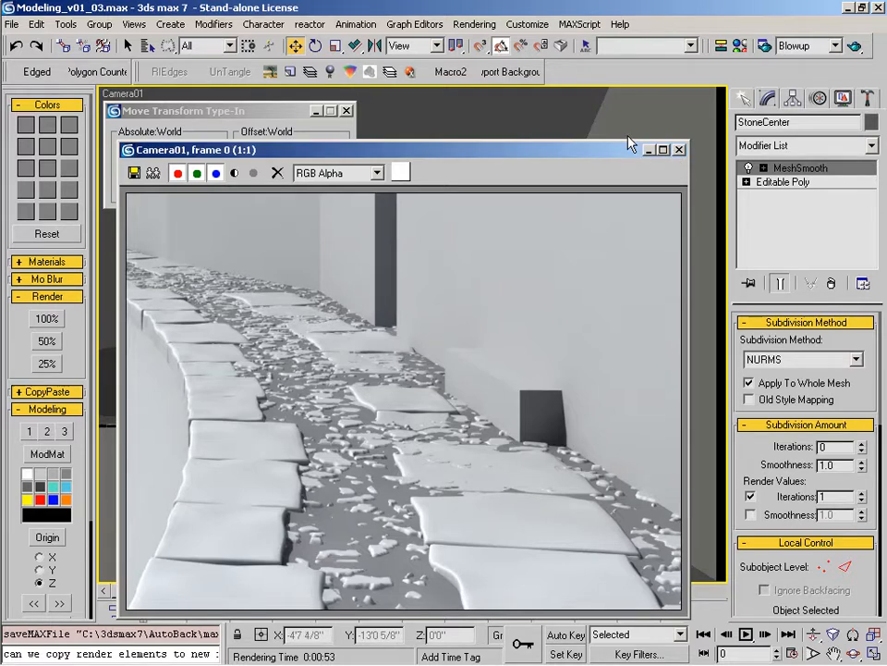
left_click_drag(626, 130, 629, 122)
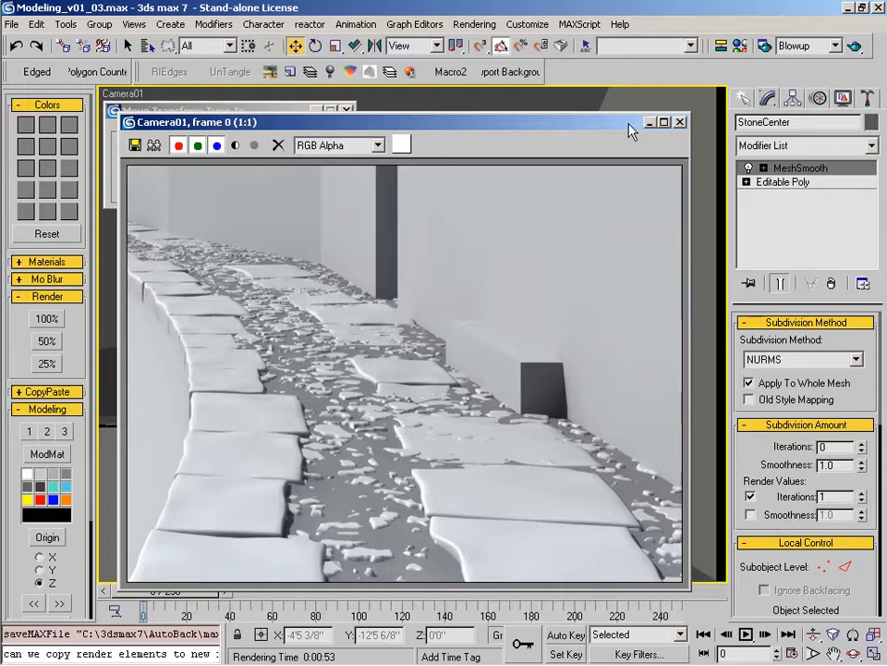
left_click_drag(622, 119, 626, 120)
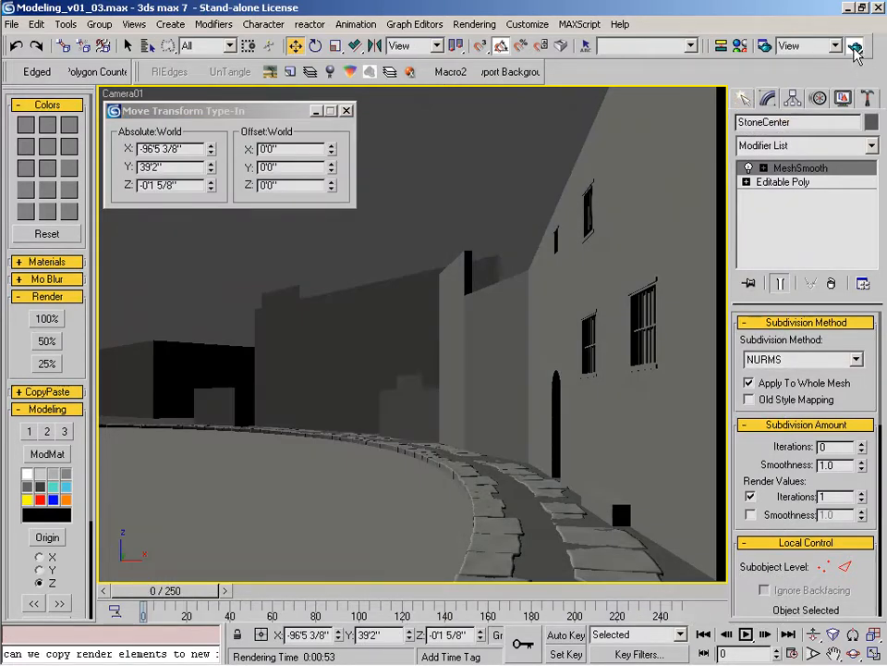
left_click(855, 47)
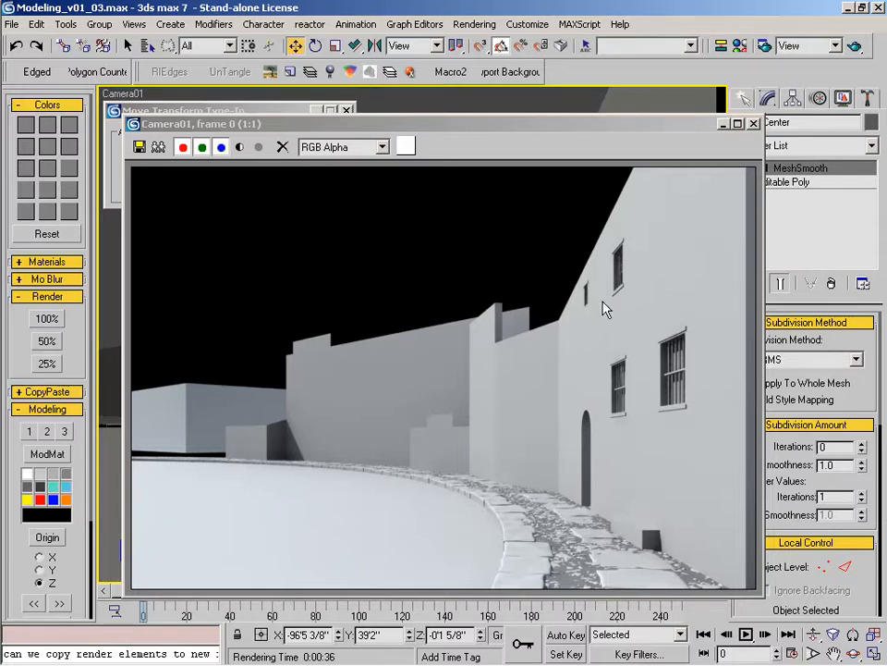
left_click_drag(675, 134, 650, 132)
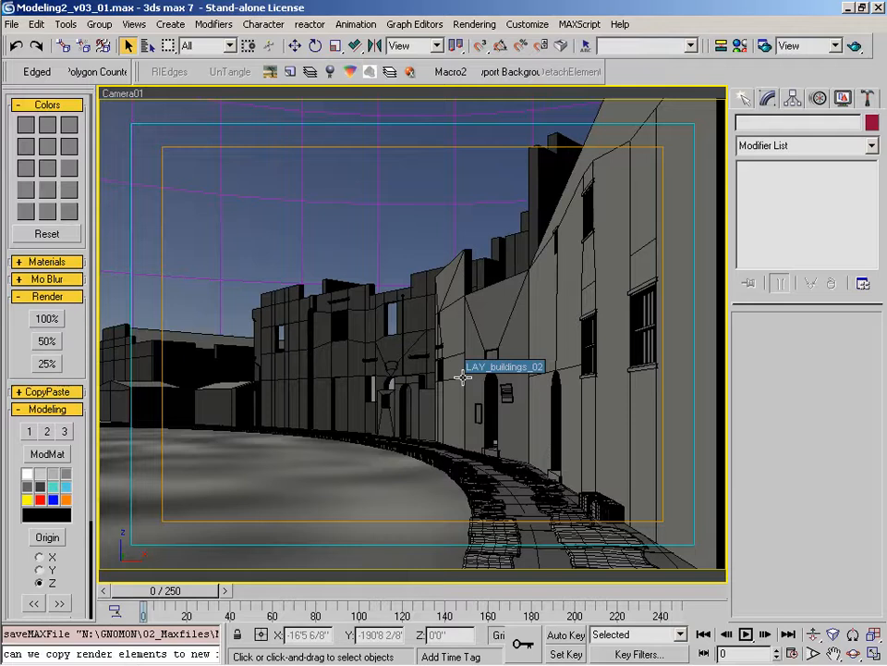
Step: Switch to ACDSee and examine the roof edges and tiles along the wall tops in the Practical_06.jpg reference photo
left_click(192, 339)
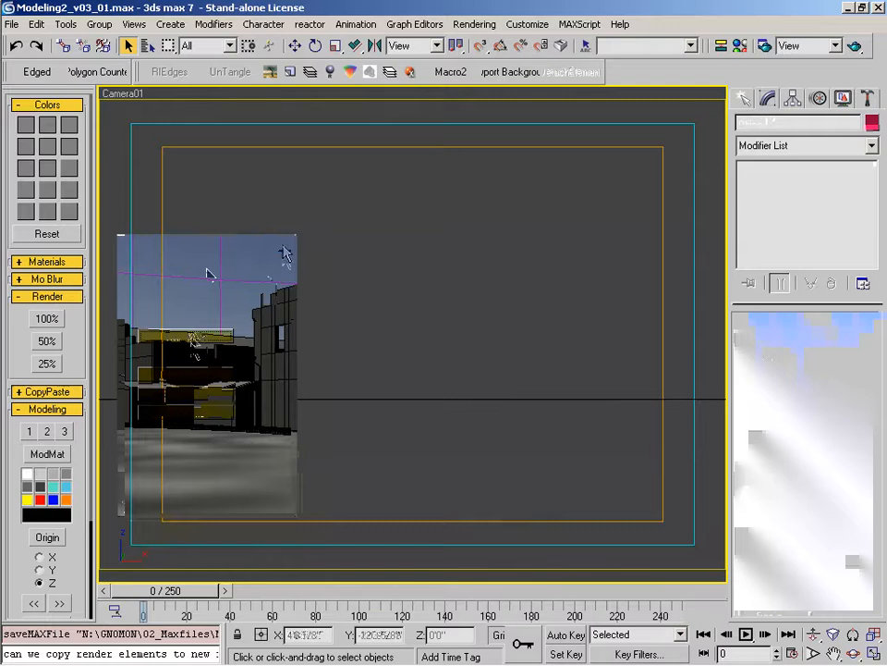
key("f")
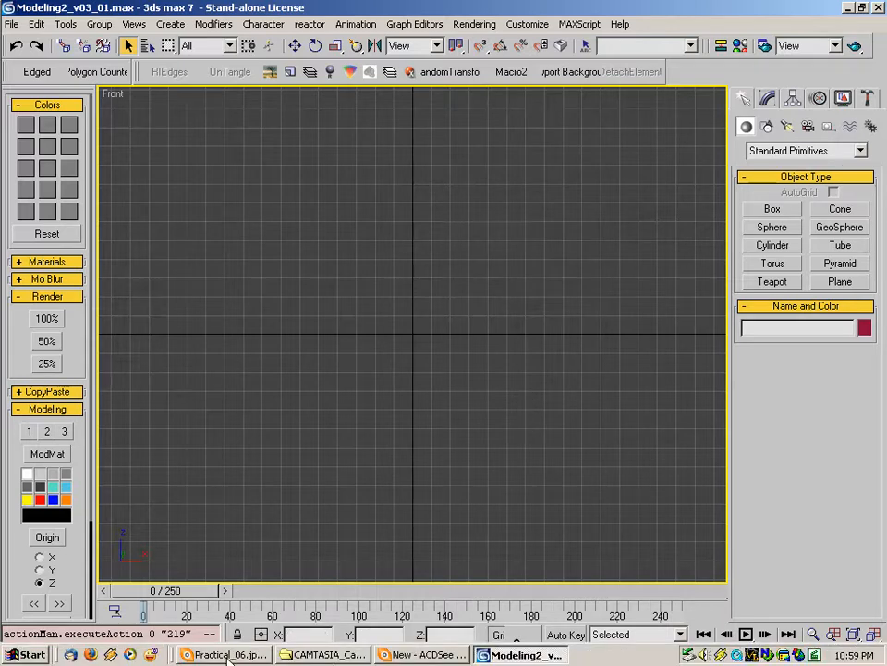
left_click(226, 655)
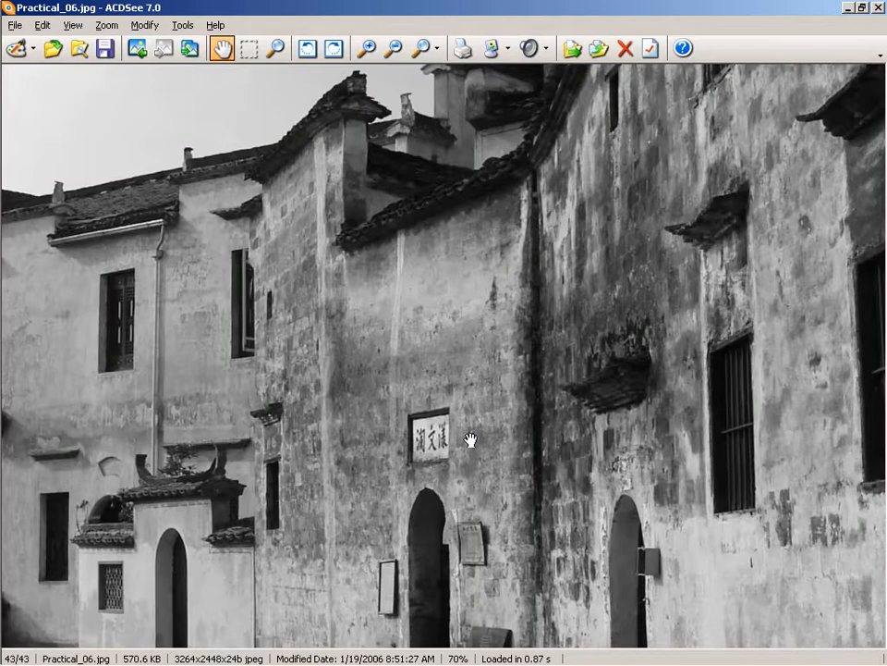
left_click_drag(472, 435, 480, 531)
left_click_drag(485, 428, 461, 356)
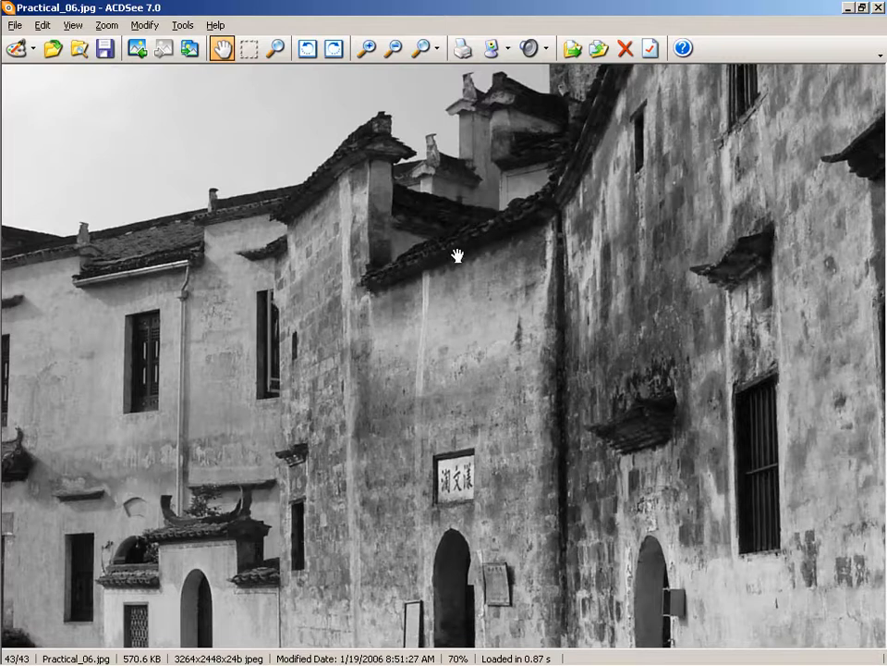
left_click_drag(542, 277, 557, 217)
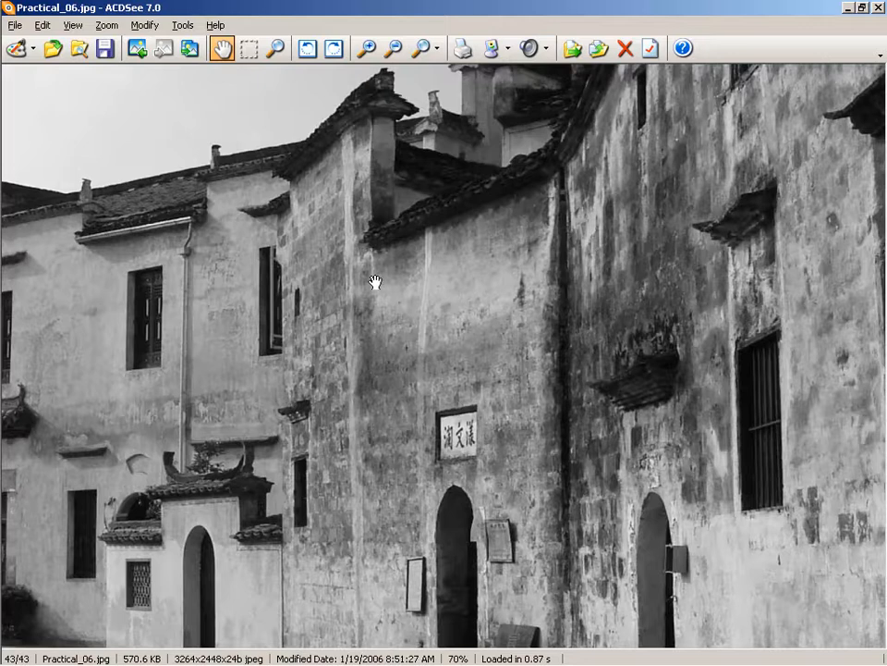
left_click_drag(563, 434, 522, 393)
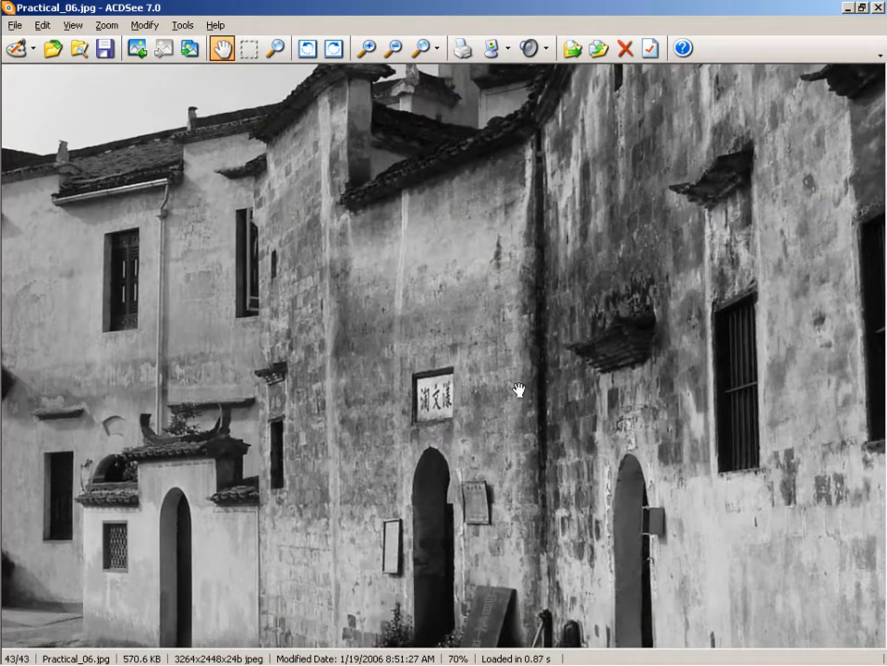
left_click(845, 8)
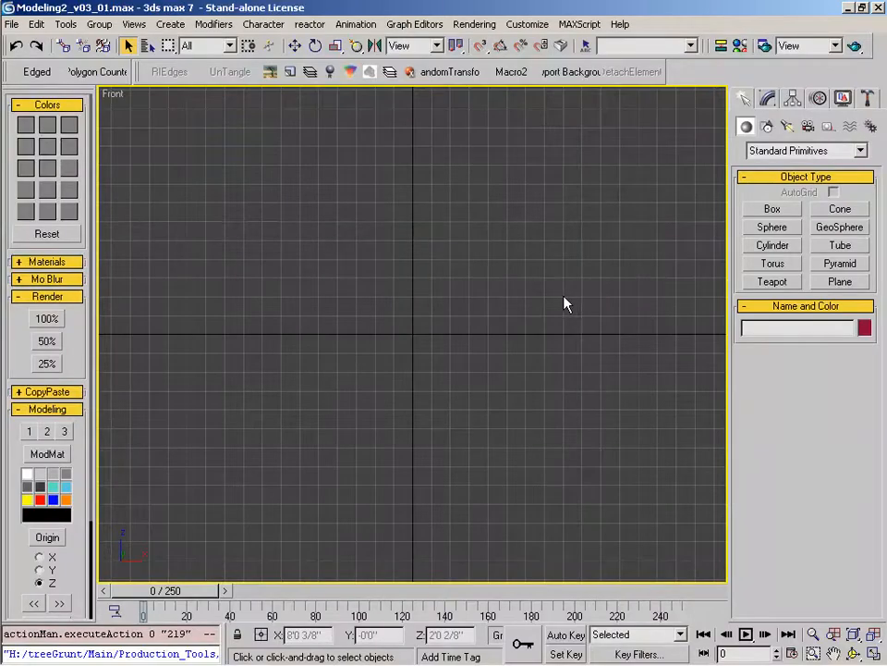
Step: Create a grid-snapped tube centred on the origin in the Front view, with radii 0'4" and 0'3" and height about 0'4 3/8"
middle_click_drag(448, 320, 452, 343)
key("alt+z")
mouse_move(425, 365)
left_mouse_down()
mouse_move(416, 327)
mouse_move(426, 241)
mouse_move(404, 384)
mouse_move(418, 355)
left_mouse_up()
right_click(418, 355)
left_click(841, 245)
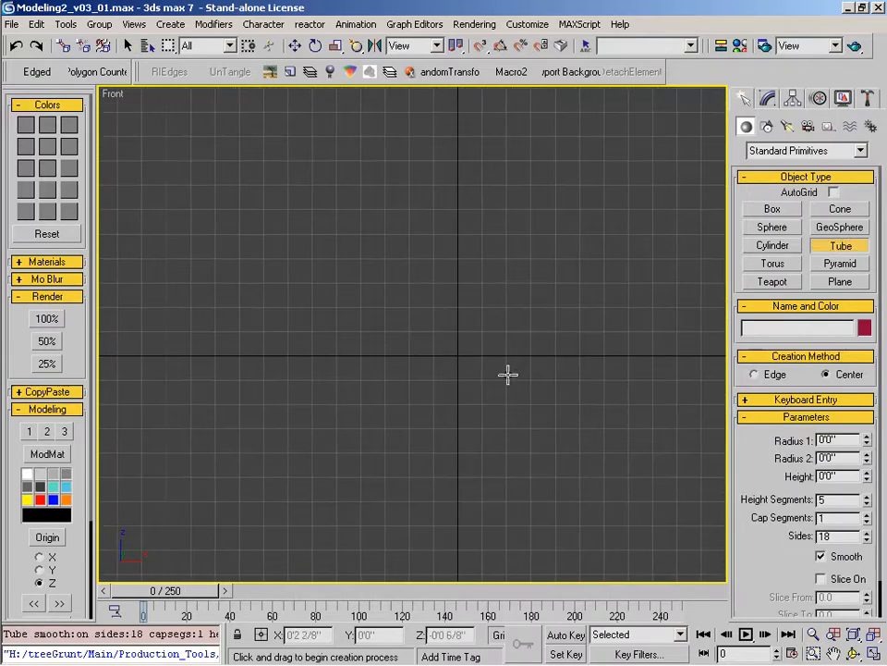
key("s")
left_click_drag(460, 355, 363, 357)
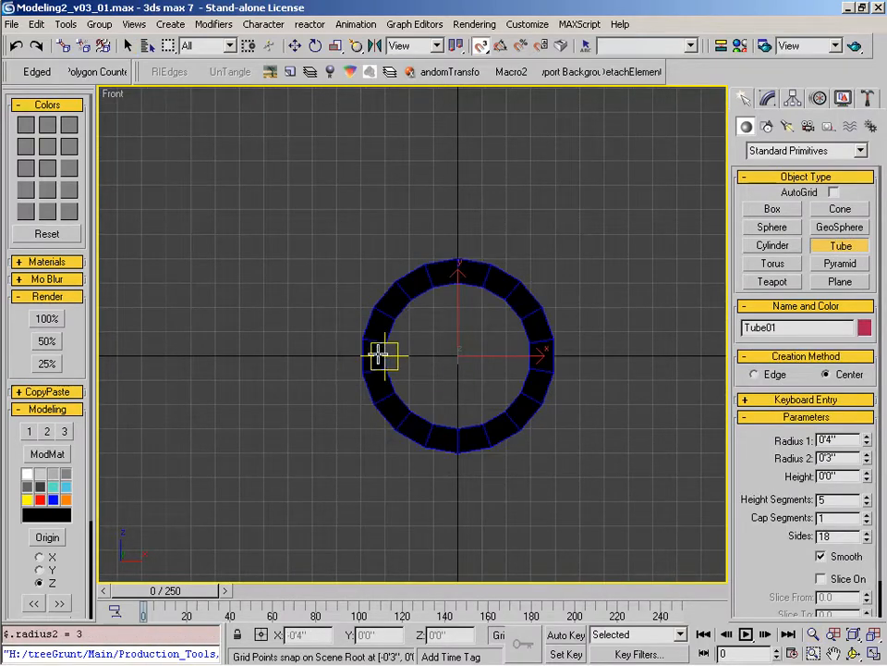
left_click(390, 248)
right_click(390, 250)
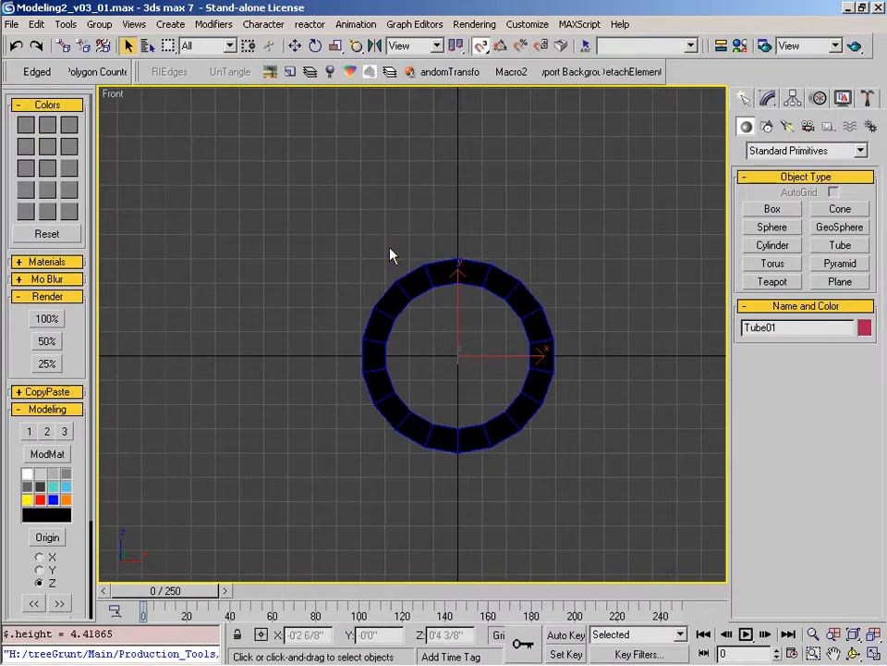
Step: Set the tube's Radius 1 to 3.5 inches and Radius 2 to 2.5 inches
left_click(770, 98)
left_click_drag(847, 344, 738, 345)
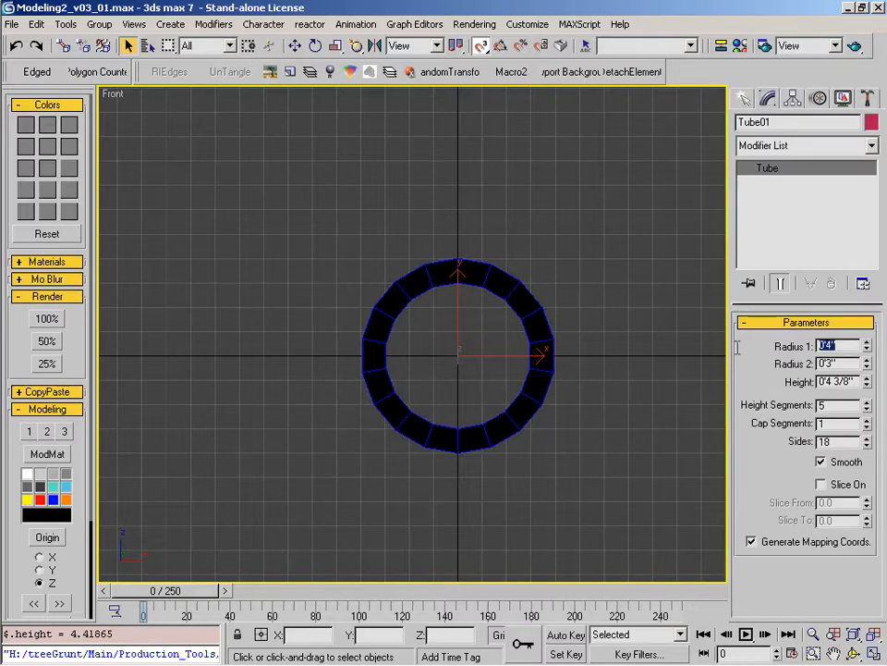
type("3")
key("Return")
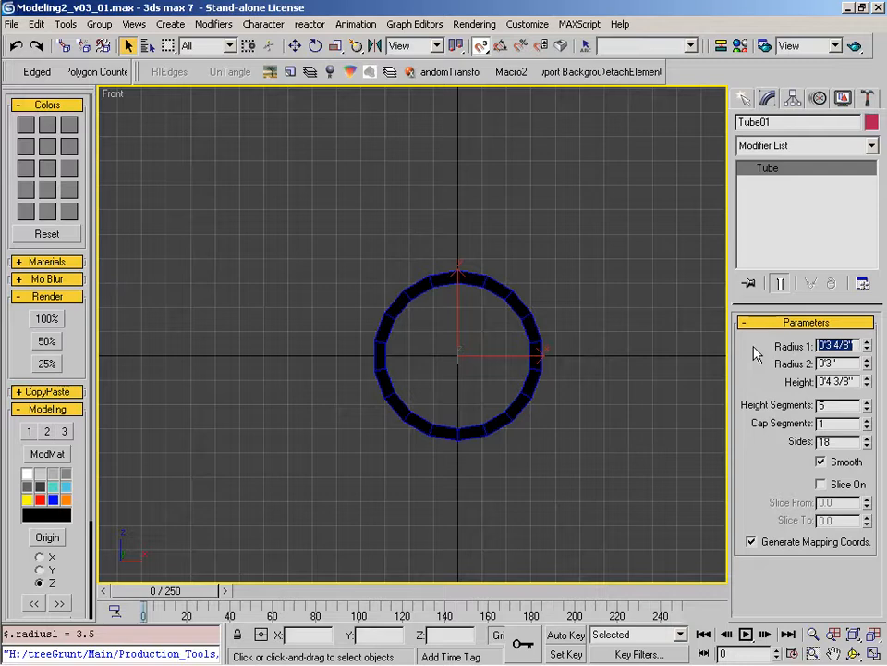
key("Tab")
type("2.5")
key("Return")
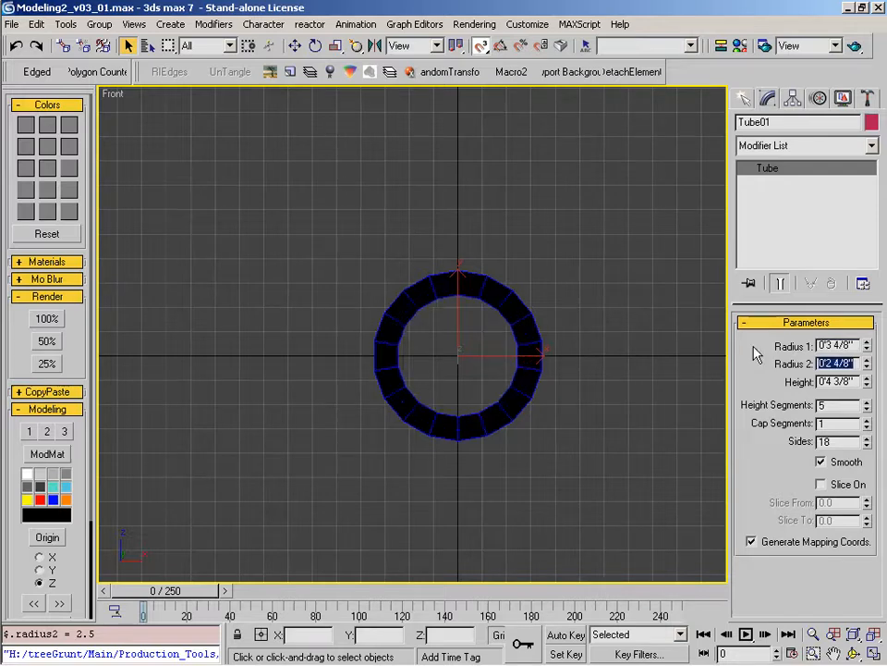
Step: Reduce the tube to 1 height segment and set its height to 16 inches
middle_click_drag(499, 424, 458, 455)
key("alt+z")
left_click_drag(416, 439, 424, 361)
right_click(424, 360)
right_click(866, 404)
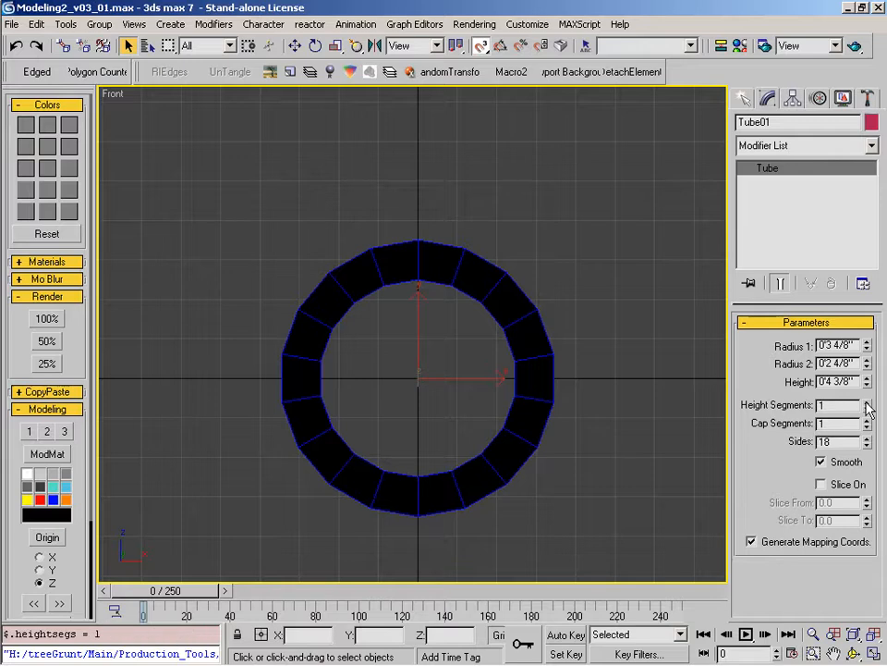
middle_click_drag(465, 474, 480, 440)
left_click_drag(858, 379, 761, 382)
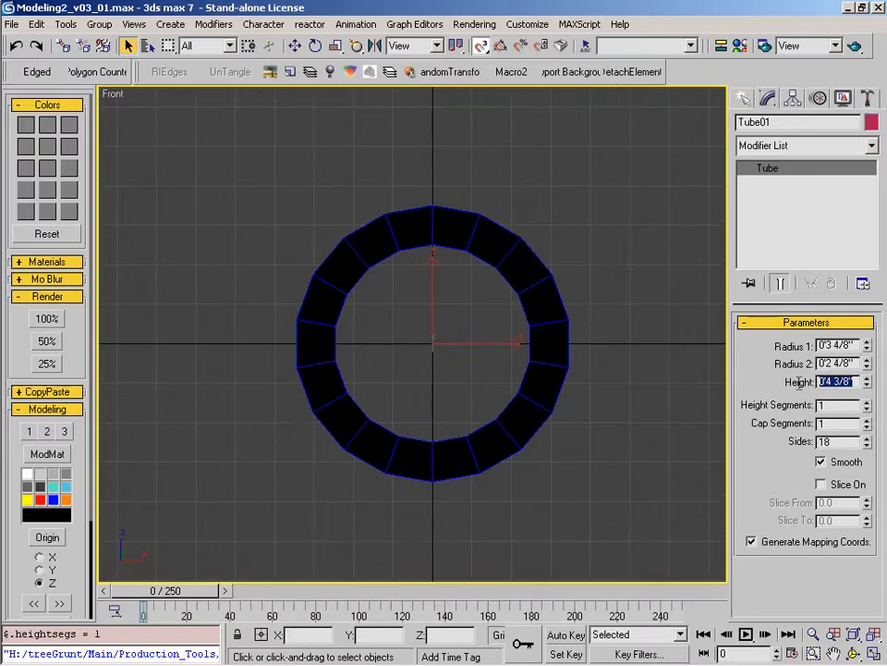
type("16")
key("Return")
Step: Display the tube shaded and apply the grey modeling material to it with ModMat
middle_click_drag(467, 360, 412, 379, "alt")
key("g")
key("alt+z")
left_click_drag(464, 301, 456, 391)
right_click(434, 366)
key("F3")
left_click(37, 455)
middle_click_drag(518, 359, 449, 387, "alt")
Step: Set the tube's number of sides to 14, working in the Front view
key("f")
key("z")
key("alt+z")
left_click_drag(487, 324, 487, 330)
right_click(487, 330)
double_click(827, 442)
type("14")
key("Return")
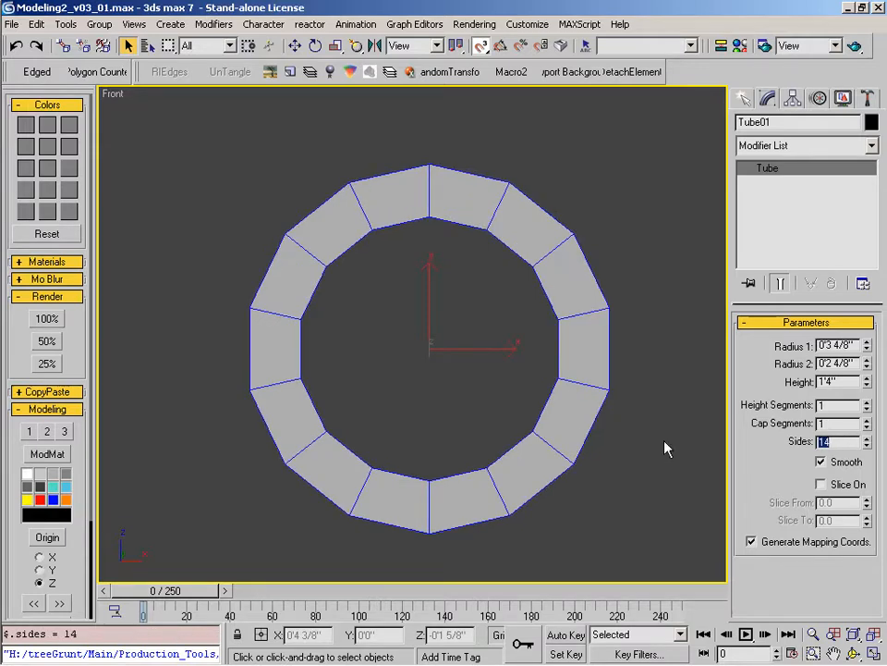
Step: Convert the tube to an editable poly and delete its lower polygons, keeping the upper arch of six segments
middle_click_drag(362, 463, 363, 439)
key("alt+z")
left_click_drag(392, 388, 388, 402)
right_click(388, 402)
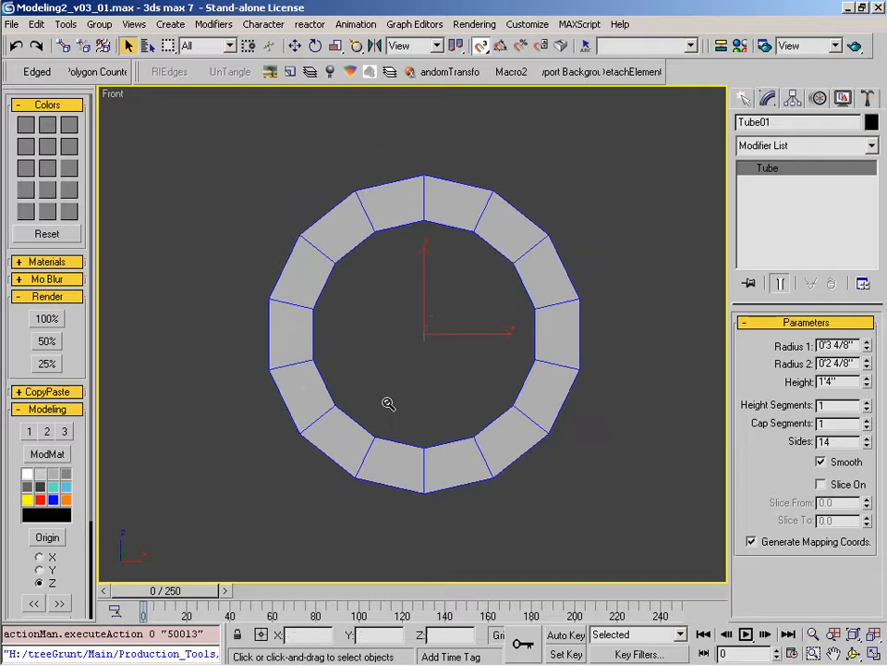
middle_click_drag(432, 409, 418, 444)
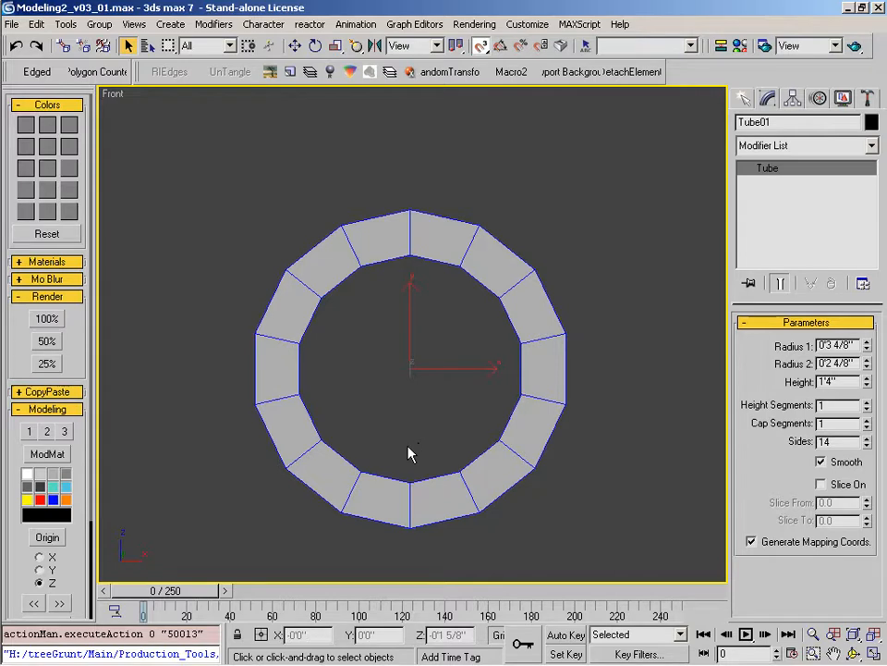
middle_click_drag(411, 455, 404, 401)
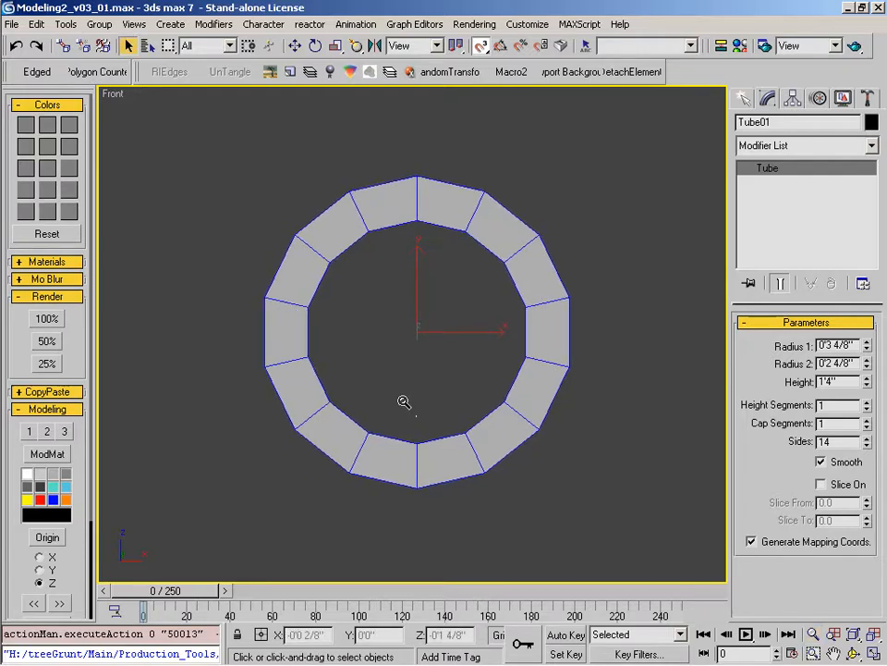
right_click(404, 407)
left_click(666, 422)
key("4")
left_click_drag(542, 492, 223, 329)
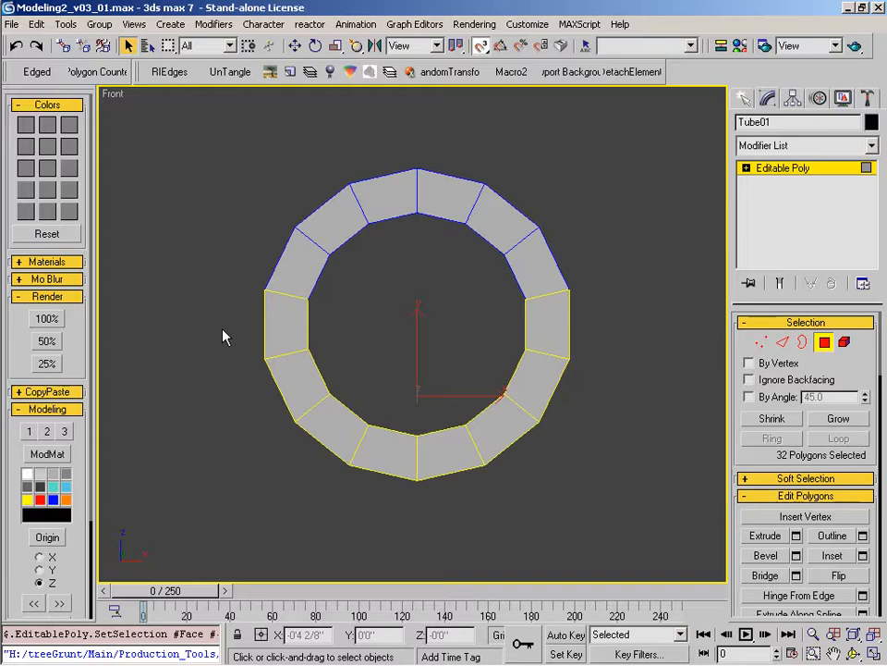
key("Delete")
Step: Apply AutoSmooth to the remaining half tube
key("3")
left_click_drag(165, 208, 667, 386)
middle_click_drag(485, 484, 440, 339, "alt")
right_click(440, 338)
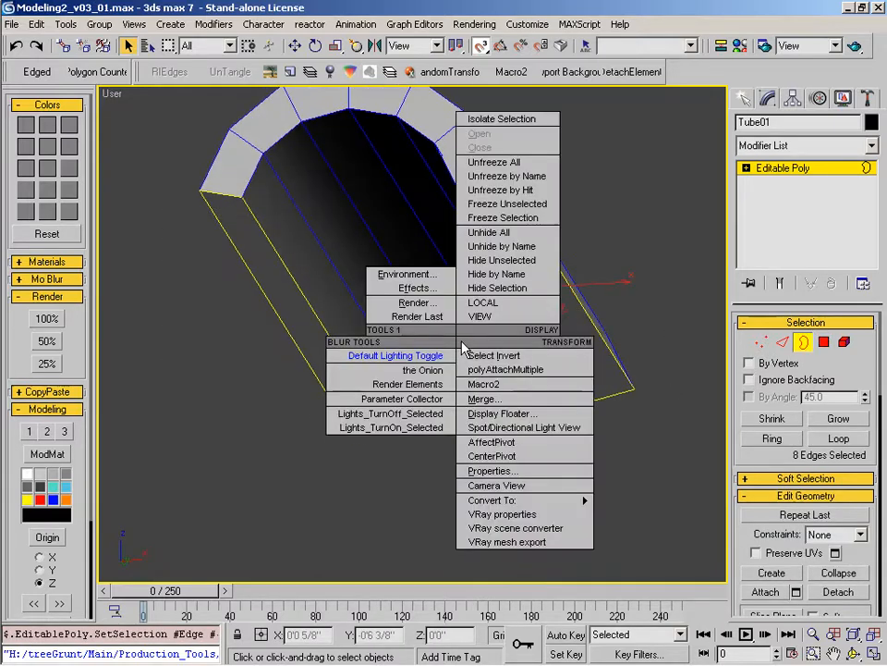
left_click(470, 396)
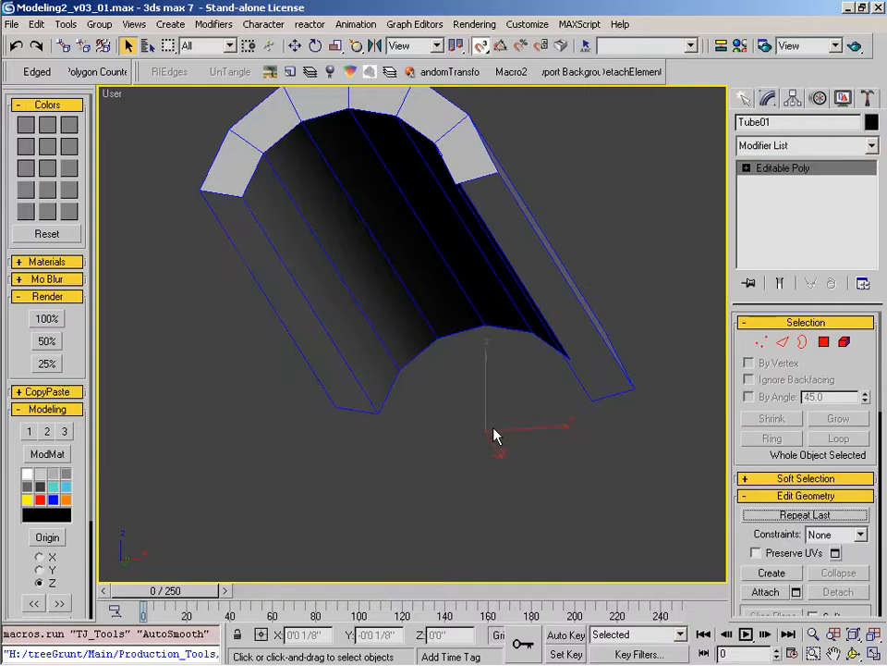
middle_click_drag(551, 407, 497, 404, "alt")
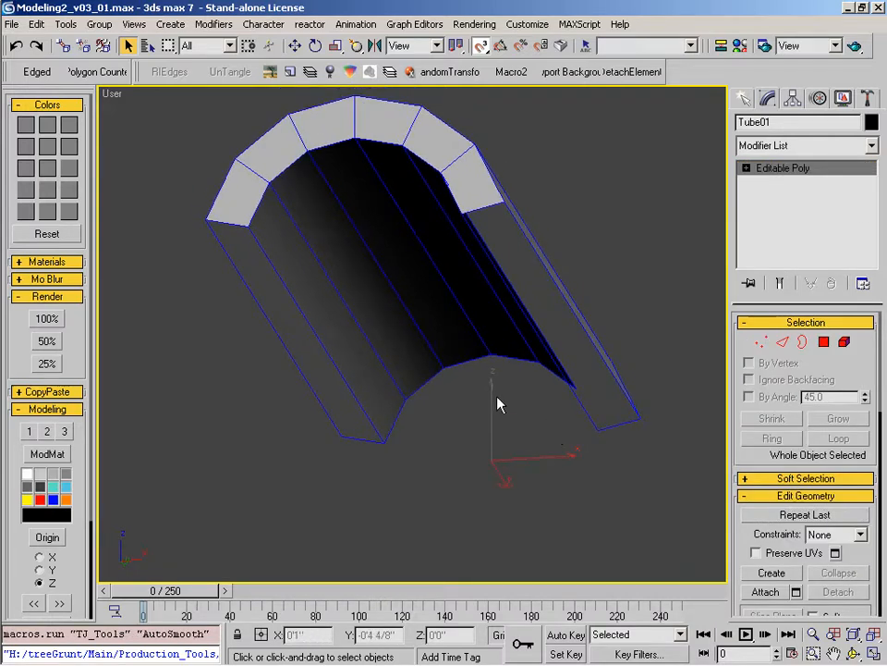
middle_click_drag(427, 403, 395, 414, "alt")
middle_click_drag(388, 371, 354, 417, "ctrl+alt")
middle_click_drag(422, 406, 518, 267, "alt")
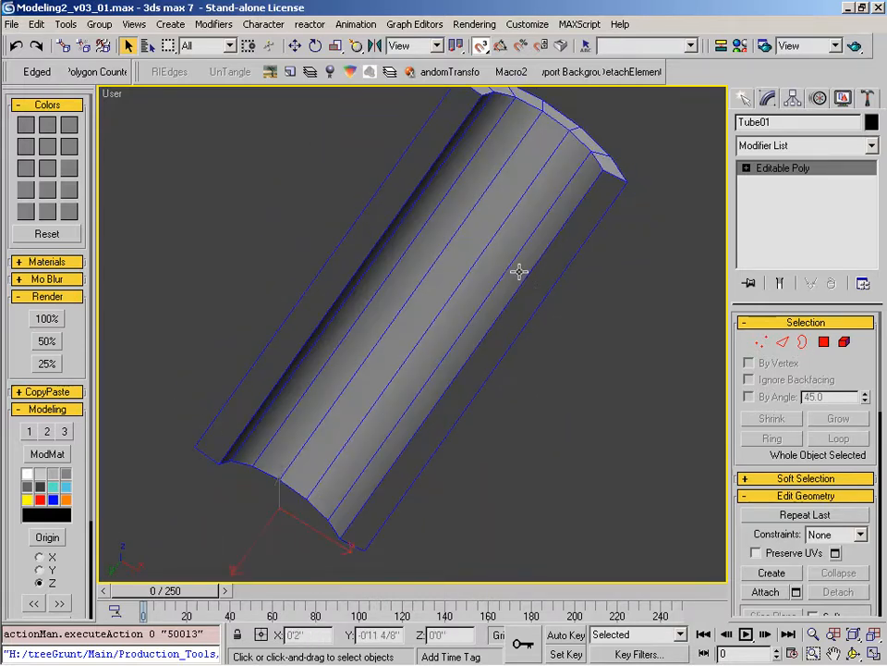
Step: Cap the two open borders along the half tube's lower edges
key("3")
right_click(564, 325)
left_click(607, 484)
middle_click_drag(603, 460, 506, 458, "alt")
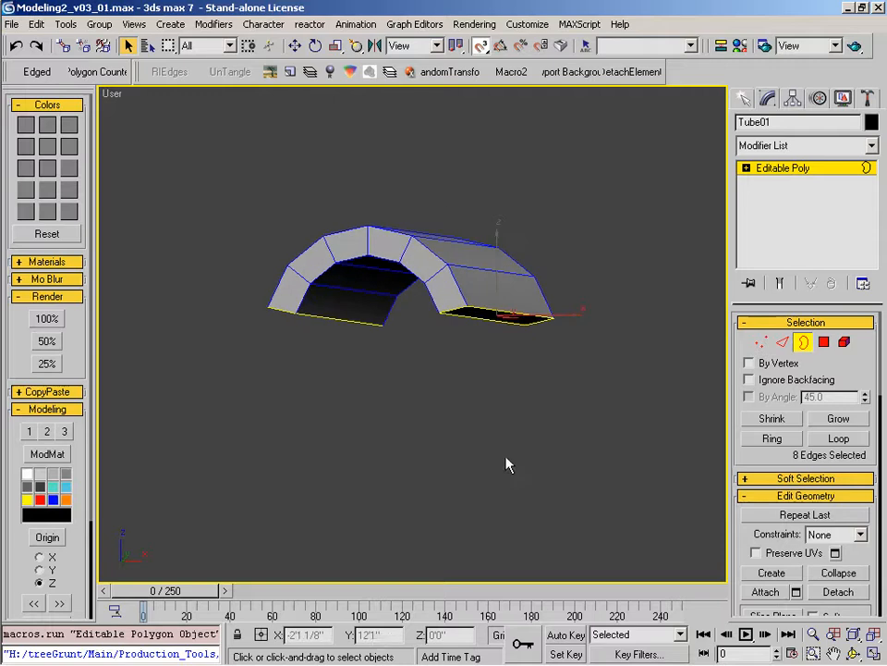
left_click(806, 344)
middle_click_drag(554, 371, 355, 394, "alt")
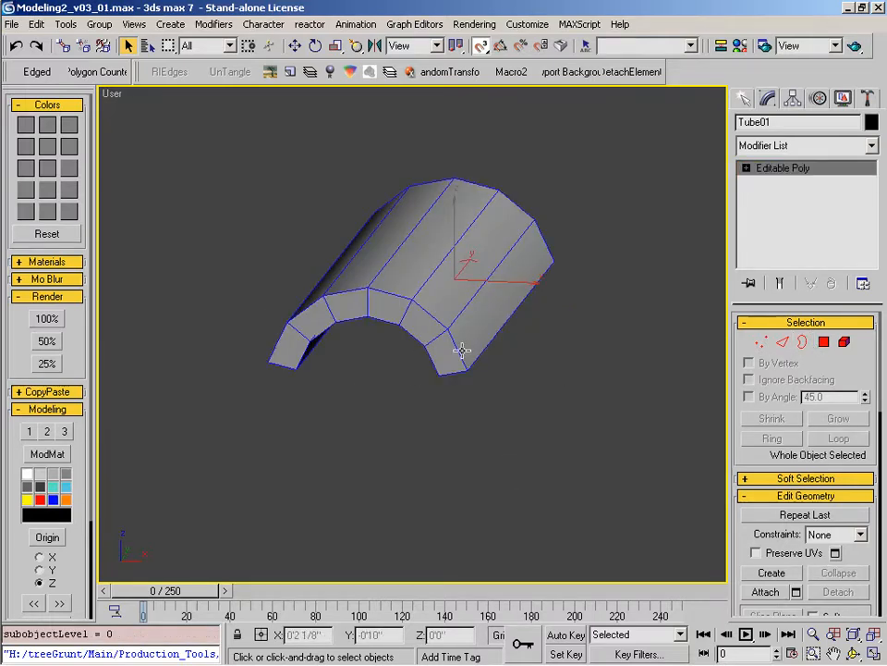
middle_click_drag(507, 368, 414, 418, "alt")
Step: Center the tile's pivot and, in the Right view, clone the tile along its length as a Copy slightly overlapping the original's end
right_click(435, 363)
left_click(400, 470)
key("r")
key("z")
key("alt+z")
left_click_drag(380, 318, 380, 362)
key("q")
middle_click_drag(535, 391, 399, 415)
key("w")
left_click_drag(319, 359, 635, 384, "shift")
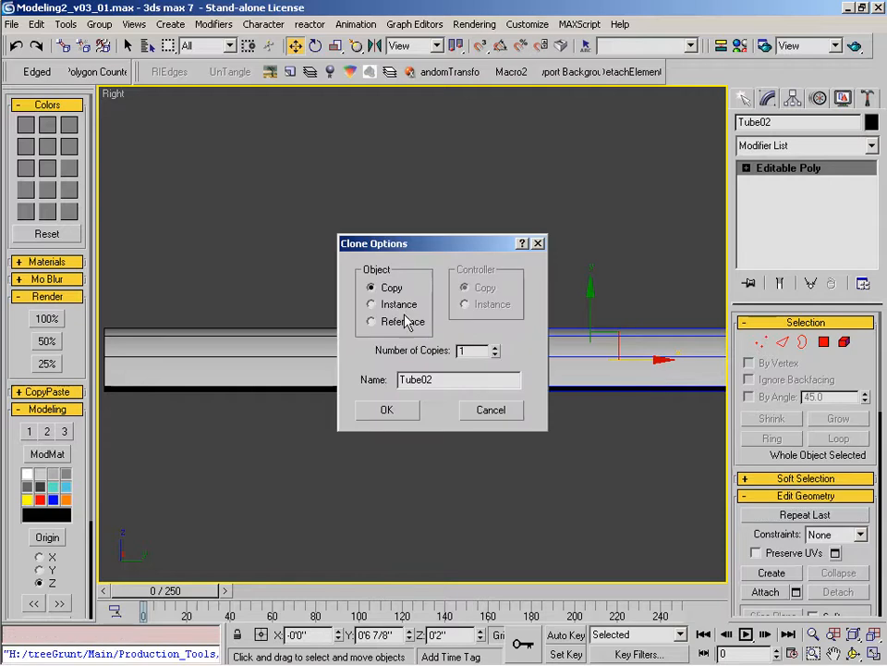
left_click(386, 409)
middle_click_drag(621, 426, 515, 426)
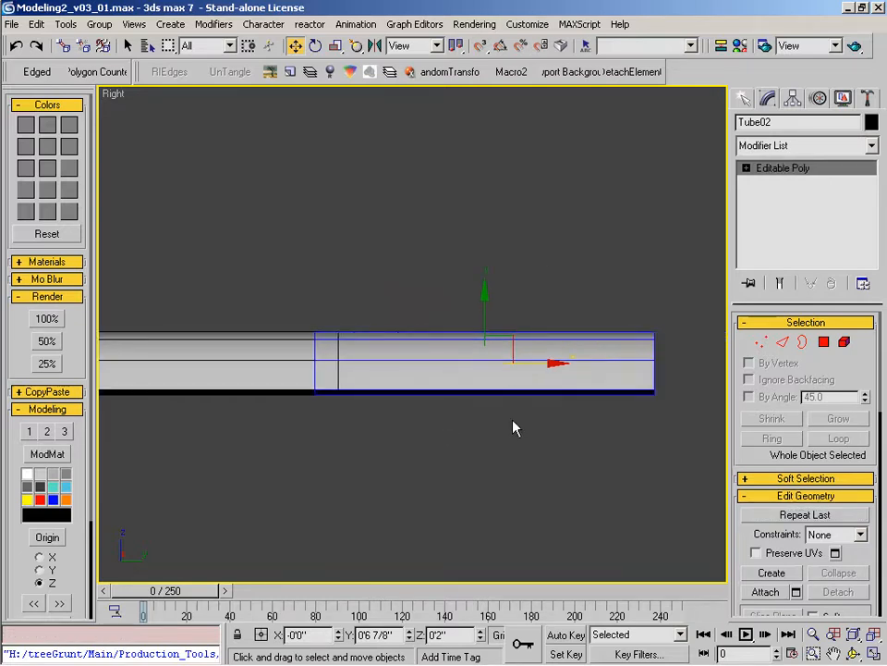
Step: Select the copied tile's outer surface and overlapping end faces by angle 45, invert the selection and delete the hidden polygons
middle_click_drag(392, 452, 440, 399, "alt")
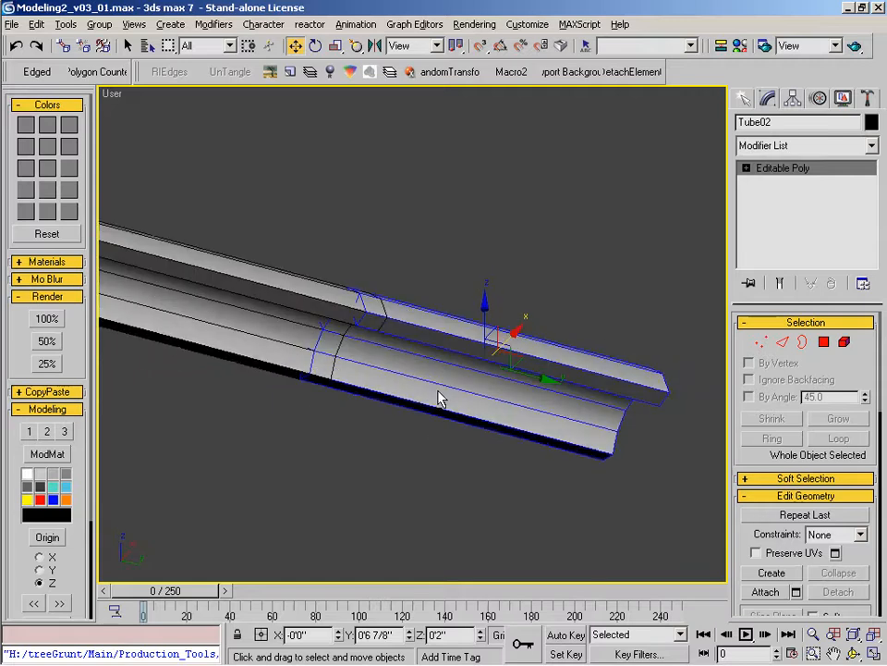
key("4")
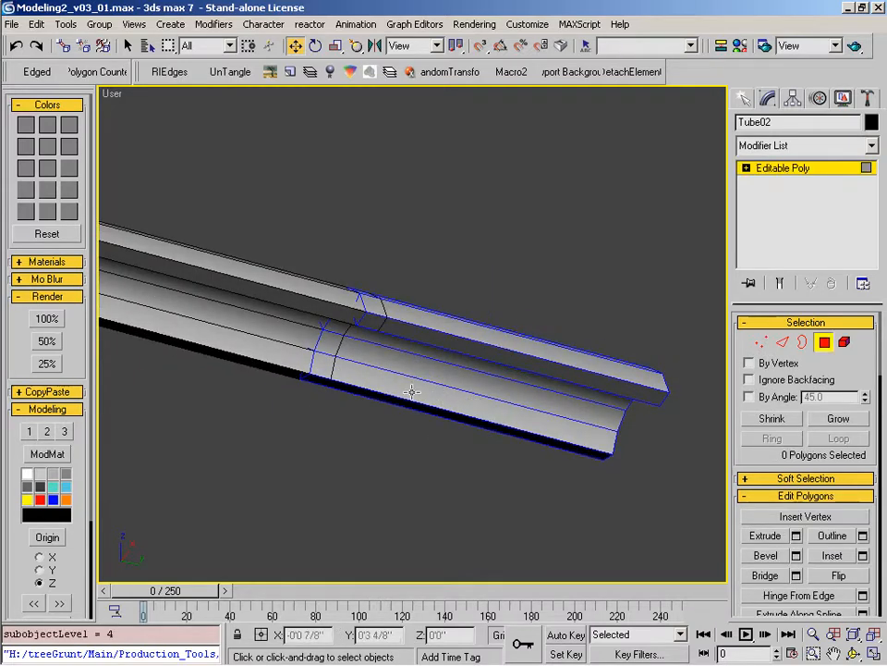
left_click(782, 399)
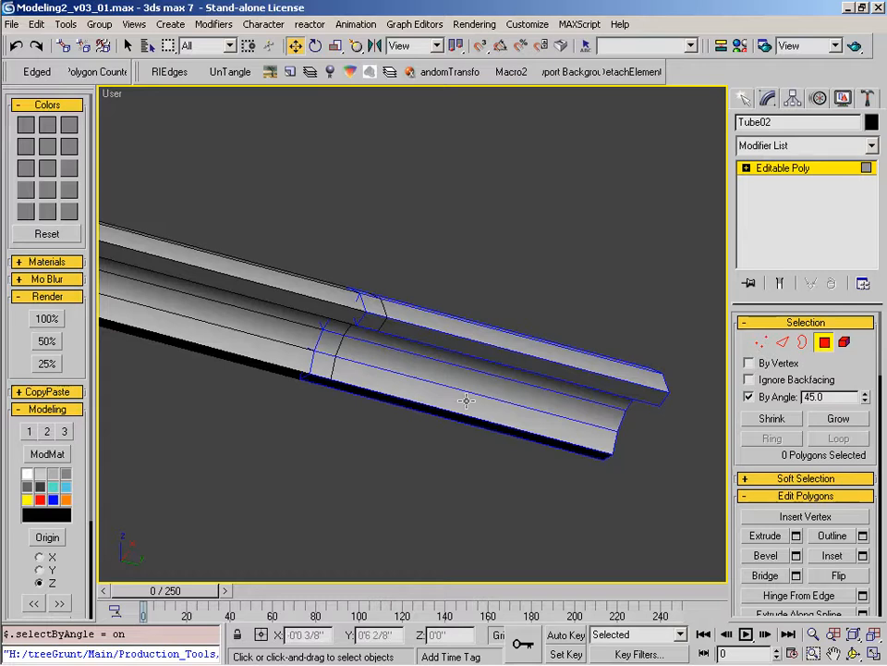
left_click(361, 302)
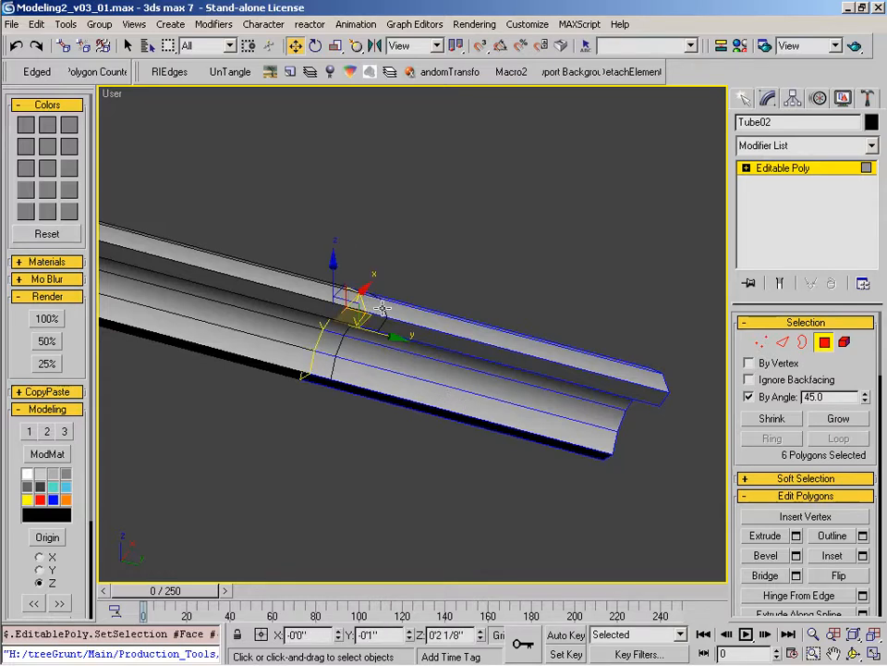
left_click(382, 308, "ctrl")
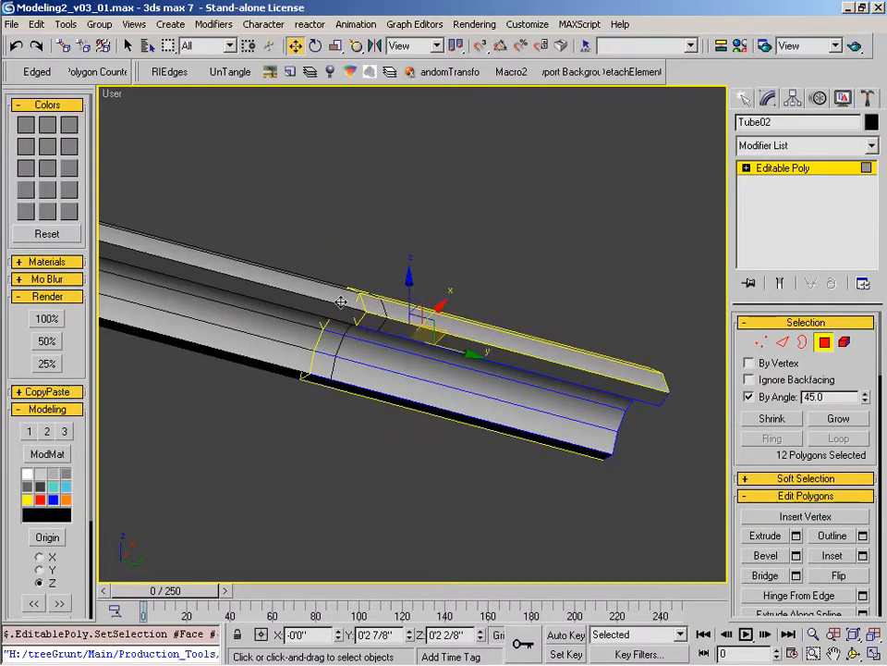
right_click(559, 375)
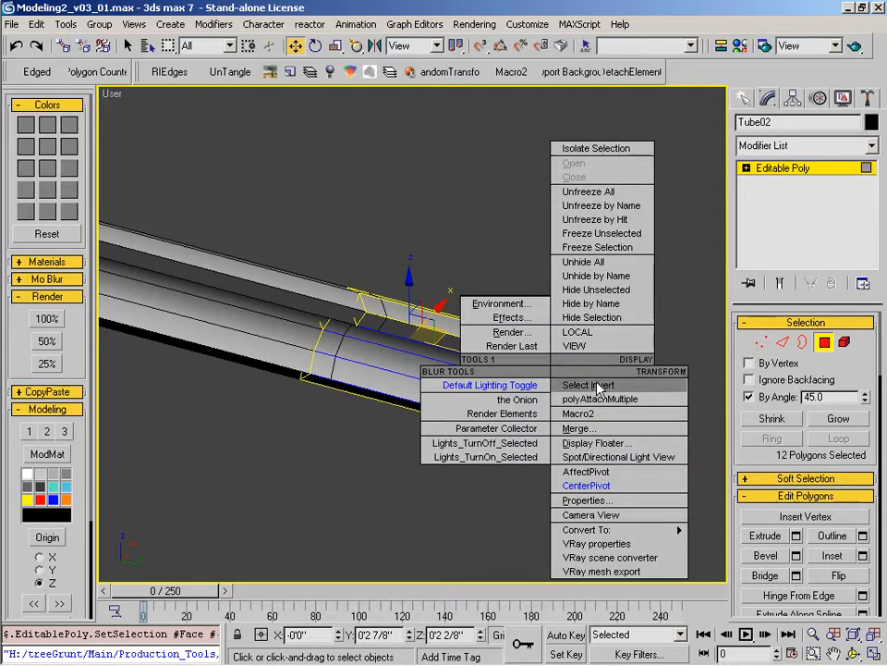
left_click(594, 385)
key("Delete")
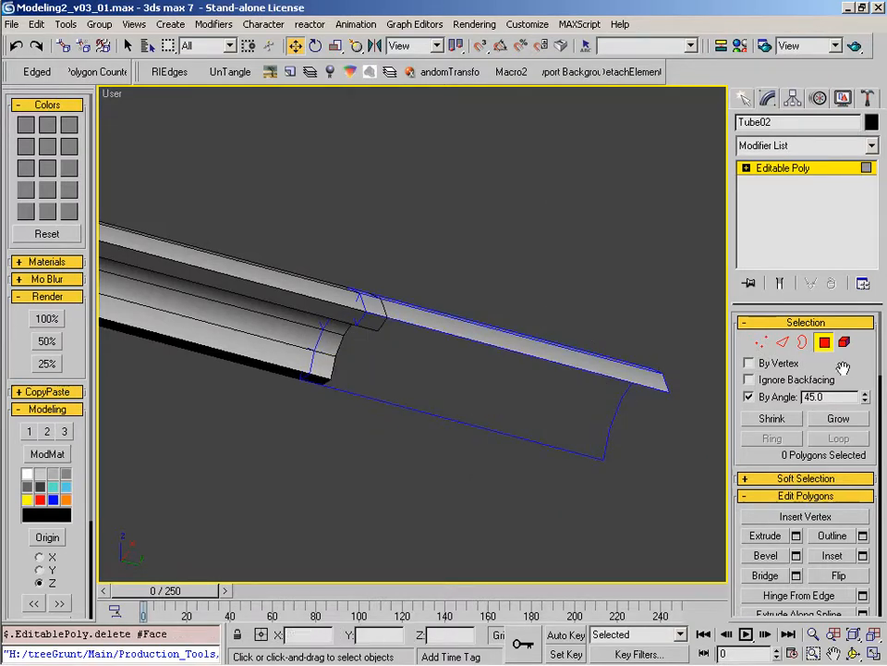
left_click(821, 340)
Step: Clone the reduced tile along its length in the Right view as 15 instances, each slightly overlapping the previous one
key("l")
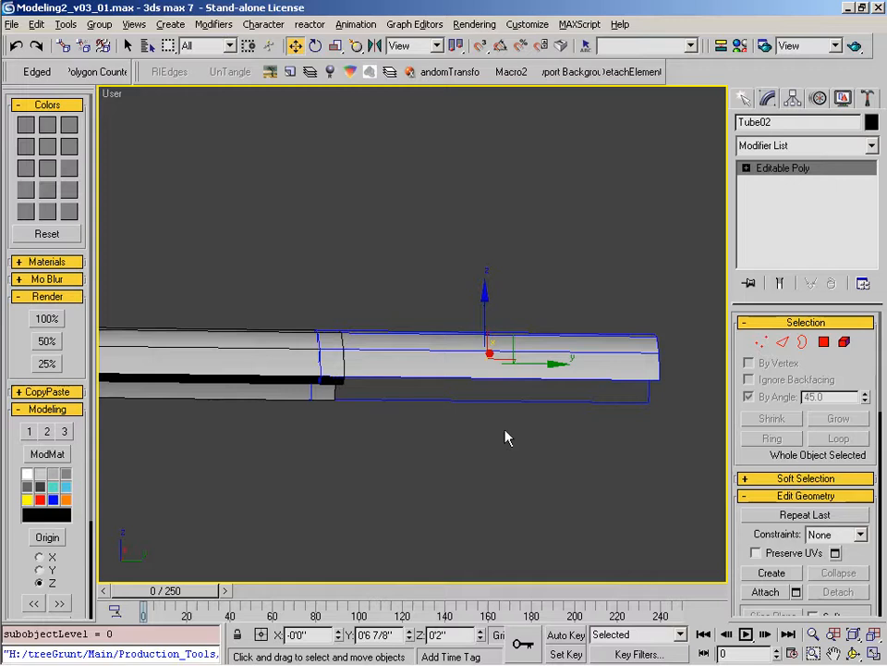
key("f")
key("r")
key("alt+z")
left_click_drag(461, 359, 464, 416)
key("w")
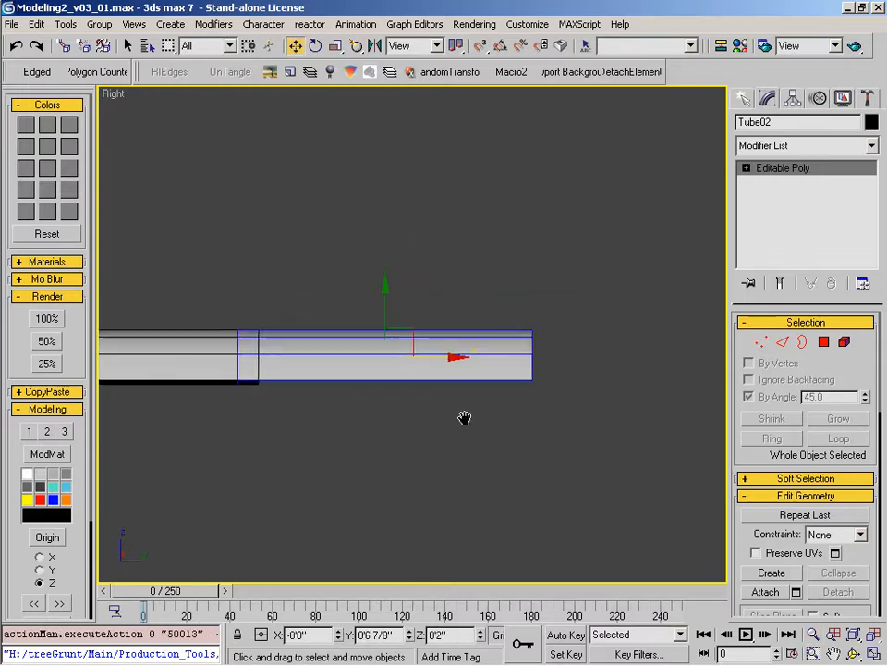
left_click_drag(428, 359, 703, 379, "shift")
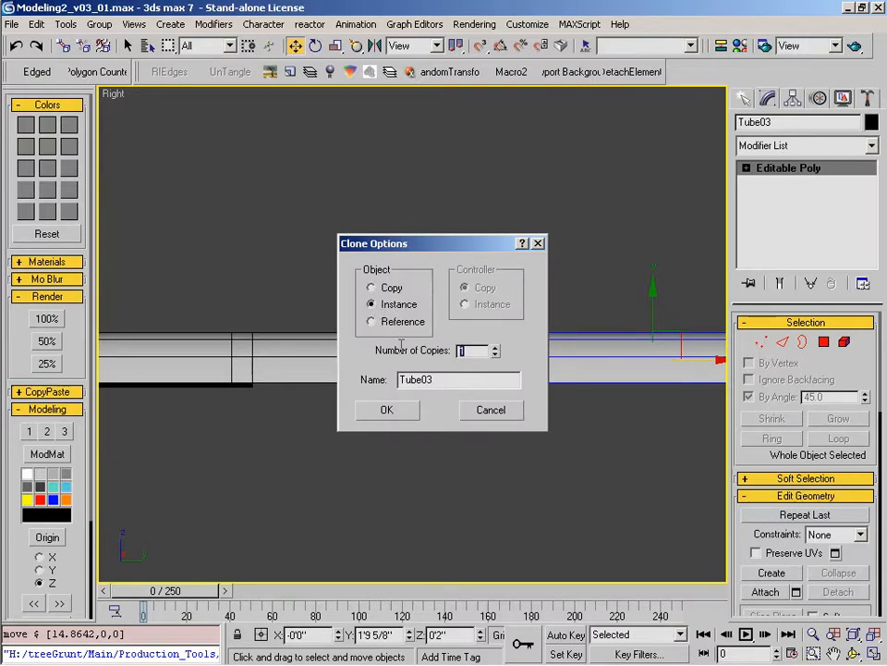
left_click(388, 412)
scroll(495, 444, "down", 5)
middle_click_drag(518, 428, 459, 425, "alt")
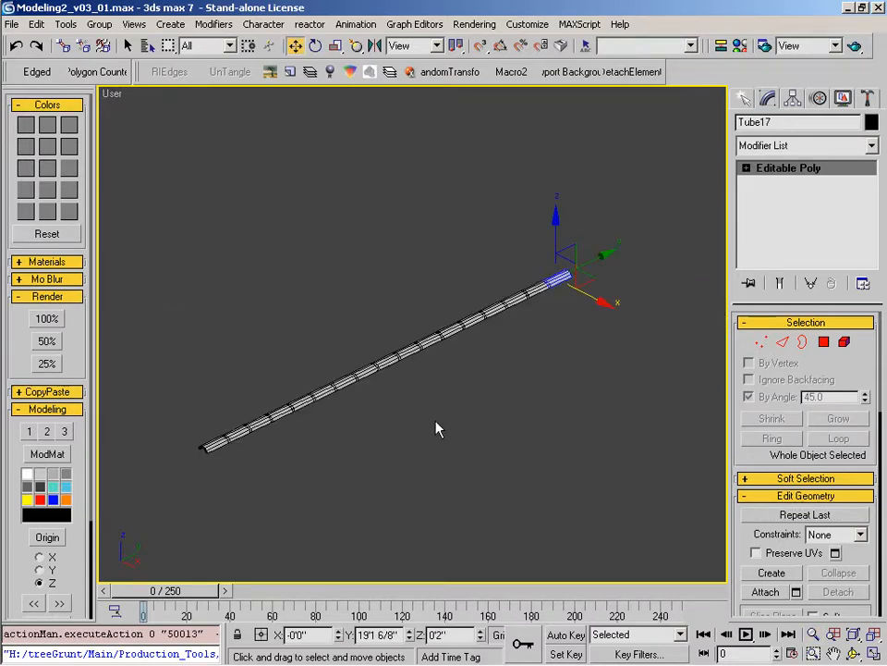
Step: Select all 17 tiles of the row and show its front end in the Right view
left_click_drag(175, 190, 608, 522)
middle_click_drag(351, 448, 491, 524)
key("r")
key("z")
key("alt+z")
left_click_drag(355, 419, 397, 339)
right_click(396, 337)
middle_click_drag(307, 420, 528, 506)
key("alt+z")
left_click_drag(385, 482, 420, 400)
right_click(421, 400)
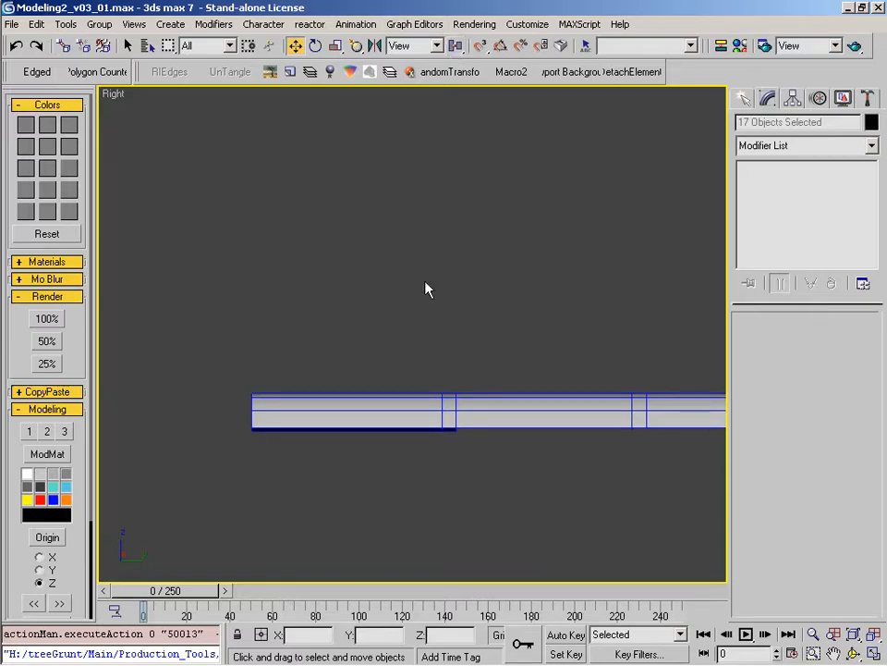
Step: Set the transform center to individual pivot points and rotate the selected tiles slightly so each one tilts over its neighbour
middle_click_drag(440, 297, 413, 285)
key("e")
mouse_move(460, 54)
left_mouse_down()
mouse_move(462, 74)
mouse_move(459, 67)
left_mouse_up()
middle_click_drag(335, 385, 371, 267)
left_click_drag(368, 274, 371, 277)
middle_click_drag(434, 270, 404, 336, "alt")
key("z")
key("alt+z")
left_click_drag(404, 335, 446, 346)
right_click(442, 342)
middle_click_drag(438, 339, 389, 332, "alt")
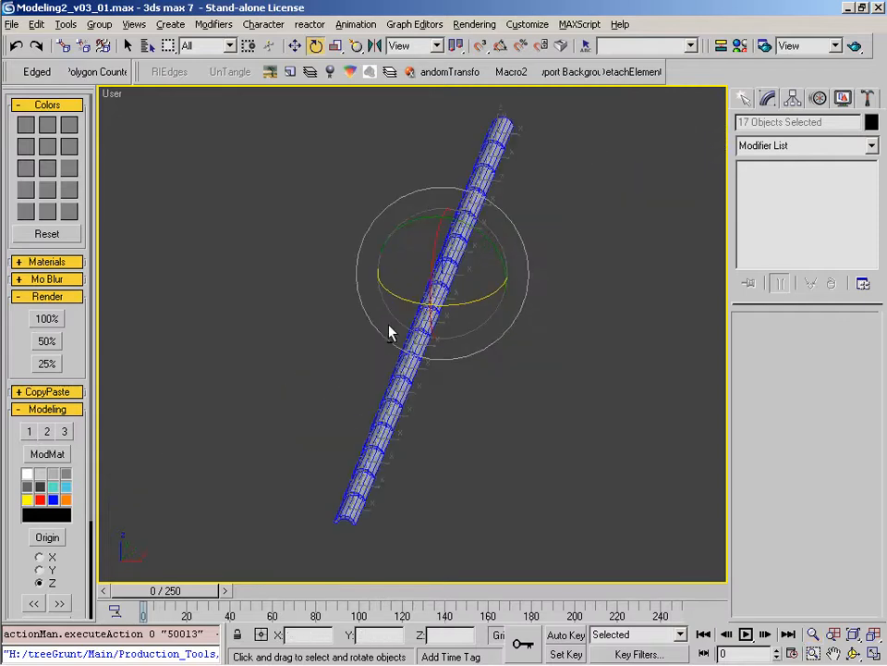
Step: In the Front view, clone the tile row sideways as 40 instances, using vertex snap to place the rows edge to edge
key("f")
key("w")
middle_click_drag(413, 276, 332, 189)
key("alt+z")
left_click_drag(332, 189, 334, 305)
right_click(331, 305)
key("s")
left_click_drag(236, 300, 493, 305, "shift")
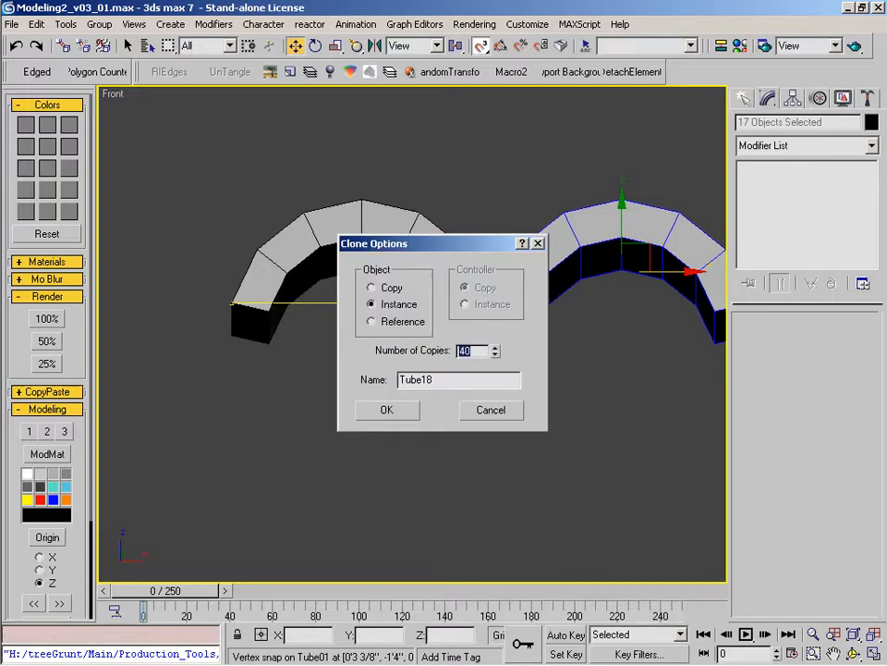
key("Return")
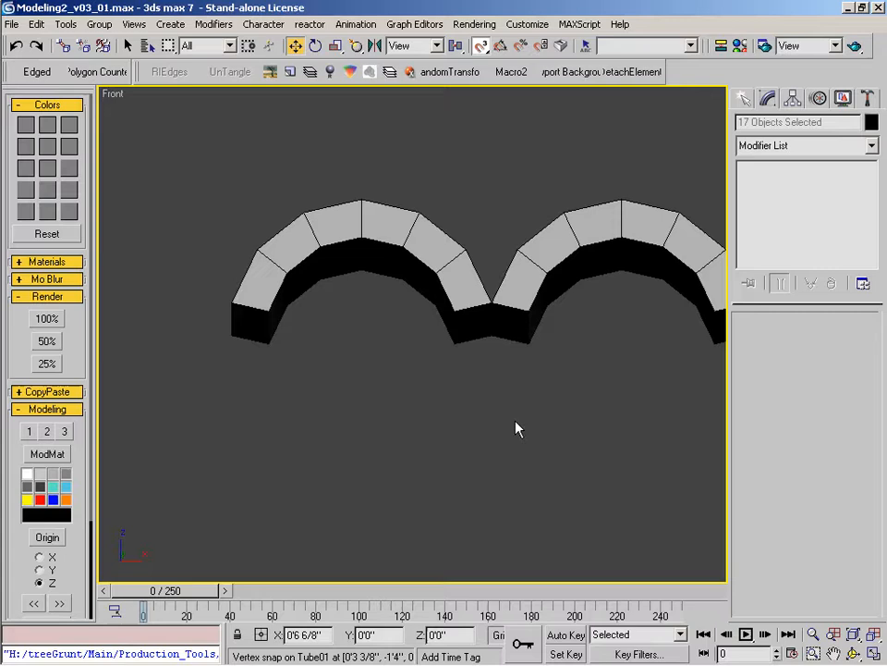
Step: Examine the complete field of roof tiles in shaded display without edges from an angled view
key("z")
middle_click_drag(436, 394, 407, 421, "alt")
key("F3")
middle_click_drag(410, 445, 334, 459)
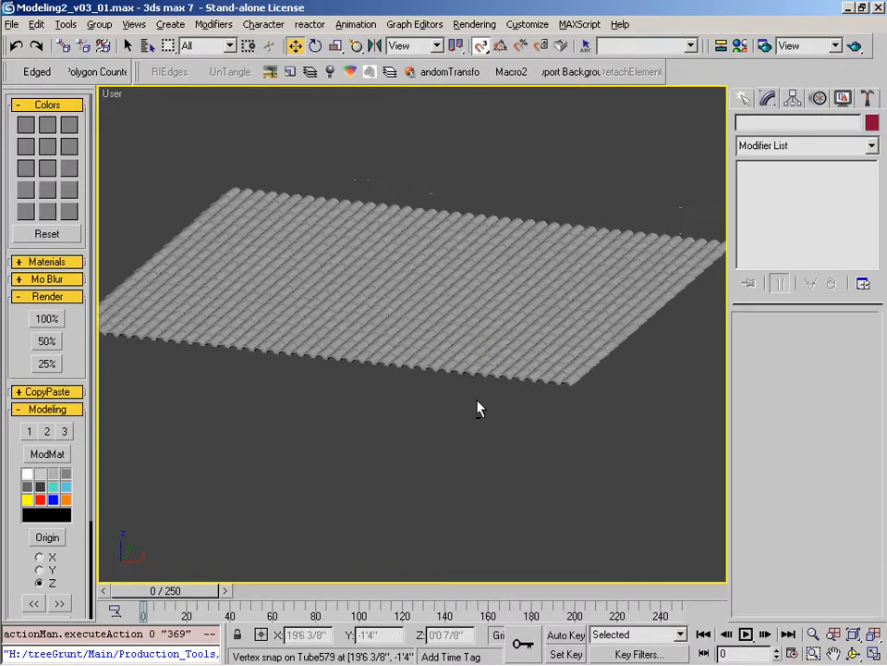
middle_click_drag(477, 405, 426, 342, "alt")
scroll(430, 345, "down", 1)
middle_click_drag(477, 360, 422, 405)
key("q")
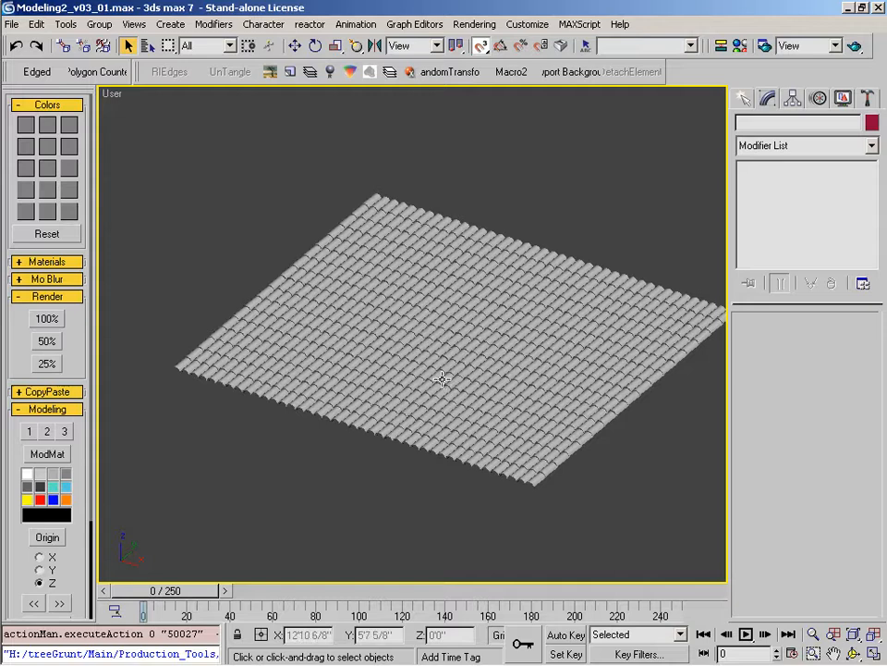
middle_click_drag(481, 379, 459, 379)
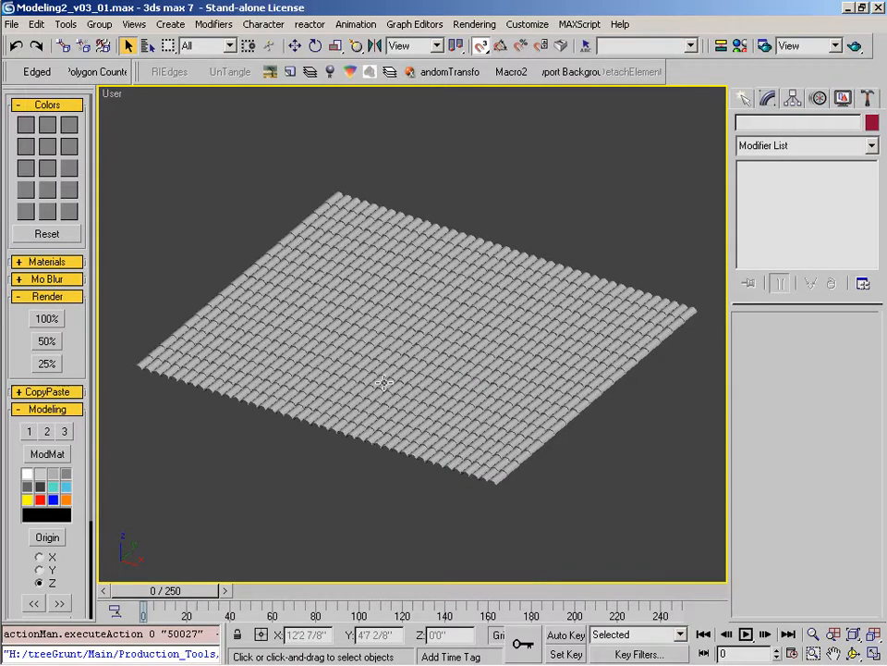
middle_click_drag(383, 381, 408, 392)
key("alt+z")
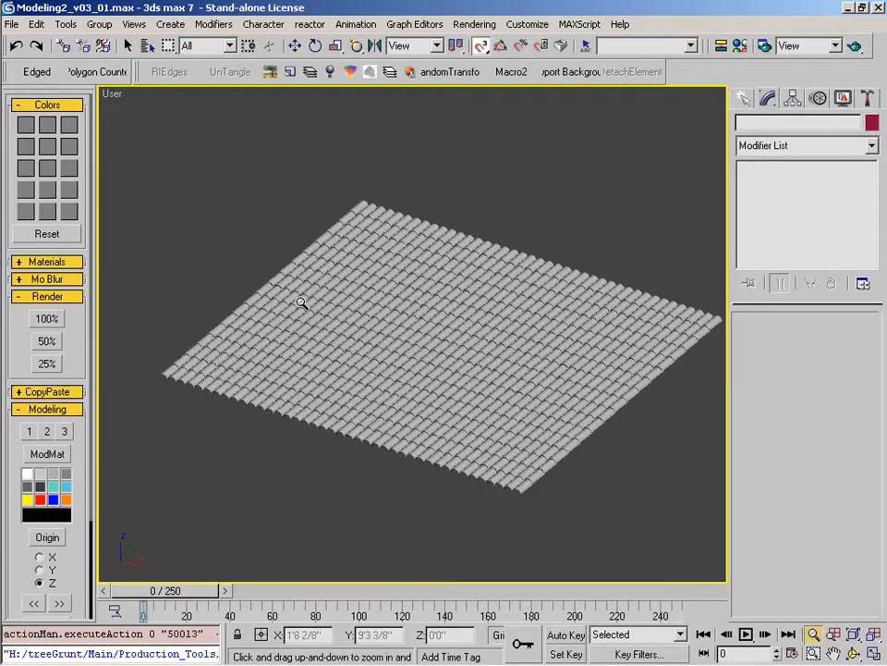
left_click_drag(331, 307, 335, 320)
right_click(335, 320)
Step: Select all the roof tiles and save them as a named selection set called TileTops
left_click_drag(141, 147, 727, 530)
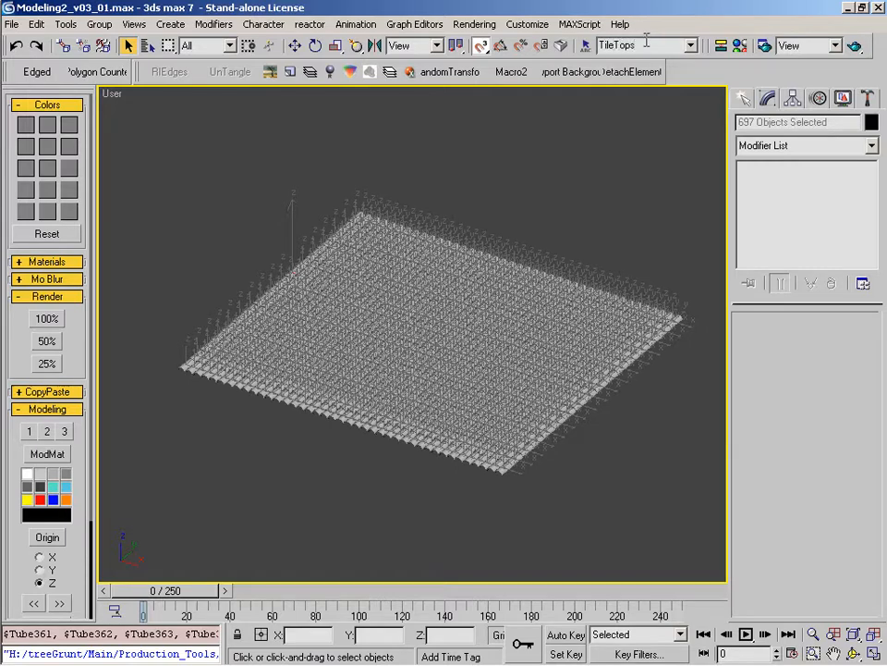
middle_click_drag(470, 386, 473, 365)
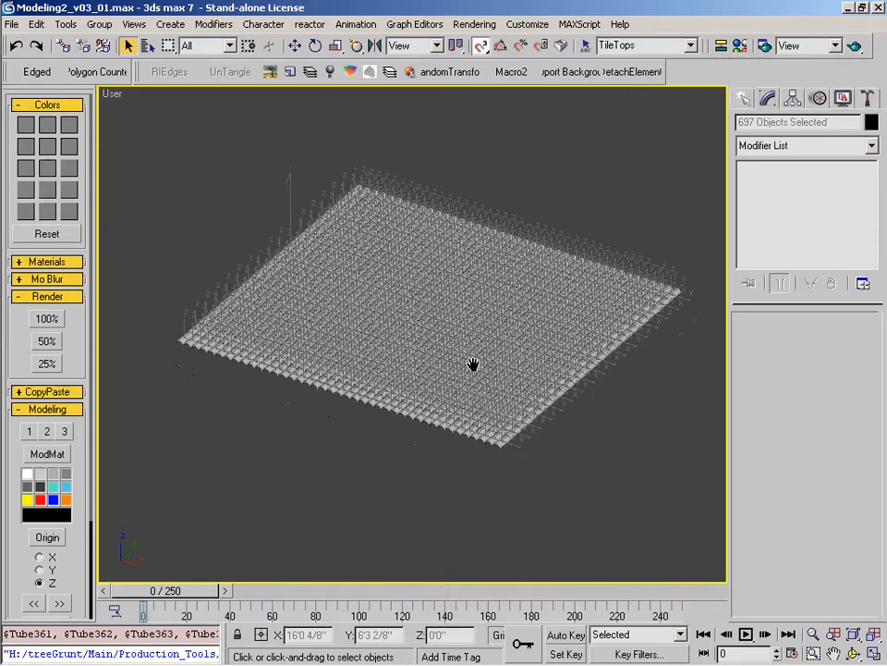
key("z")
Step: In the Top view, select only the front row of roof tiles and isolate it
key("t")
key("z")
left_click_drag(669, 563, 138, 545)
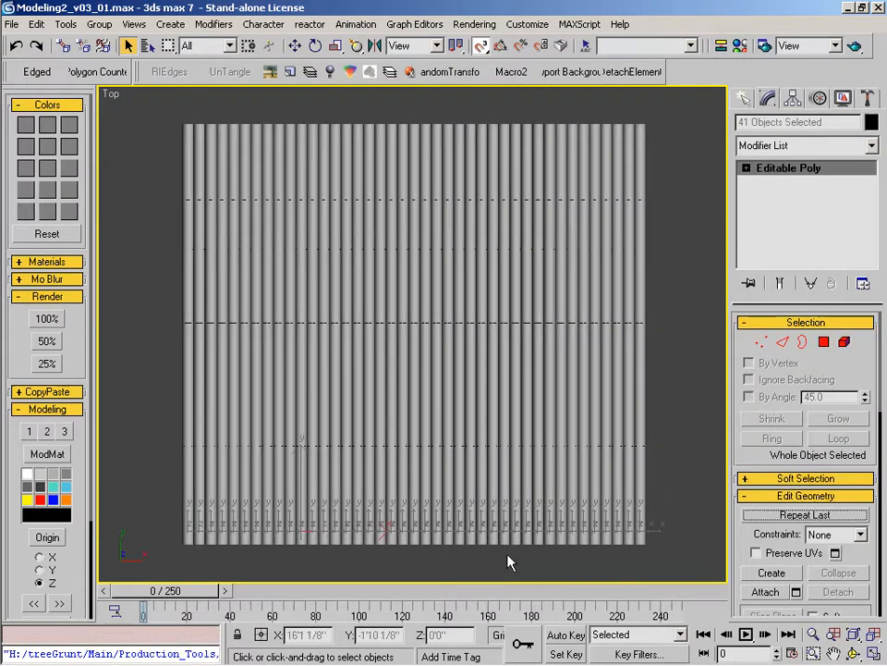
right_click(420, 511)
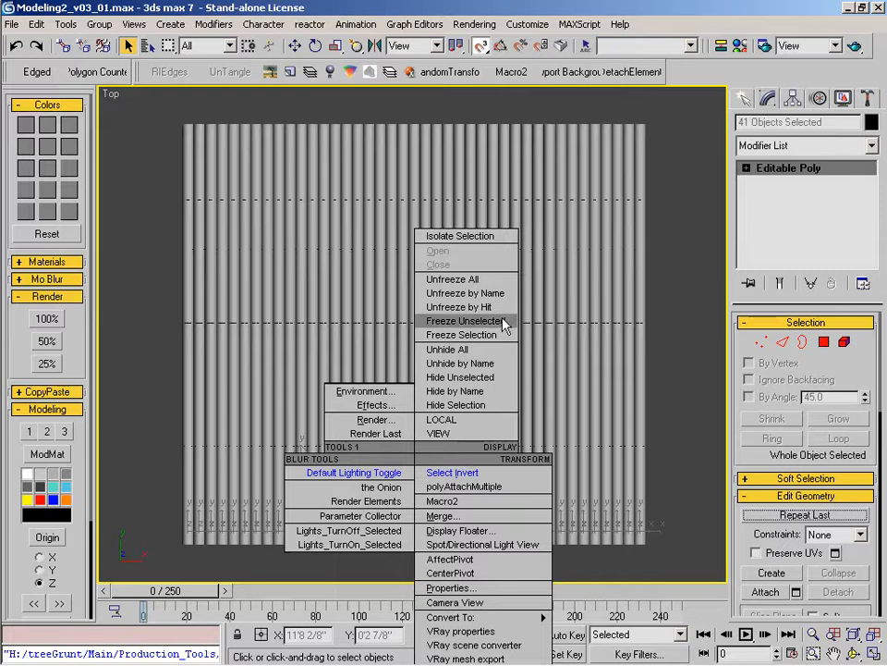
left_click(492, 236)
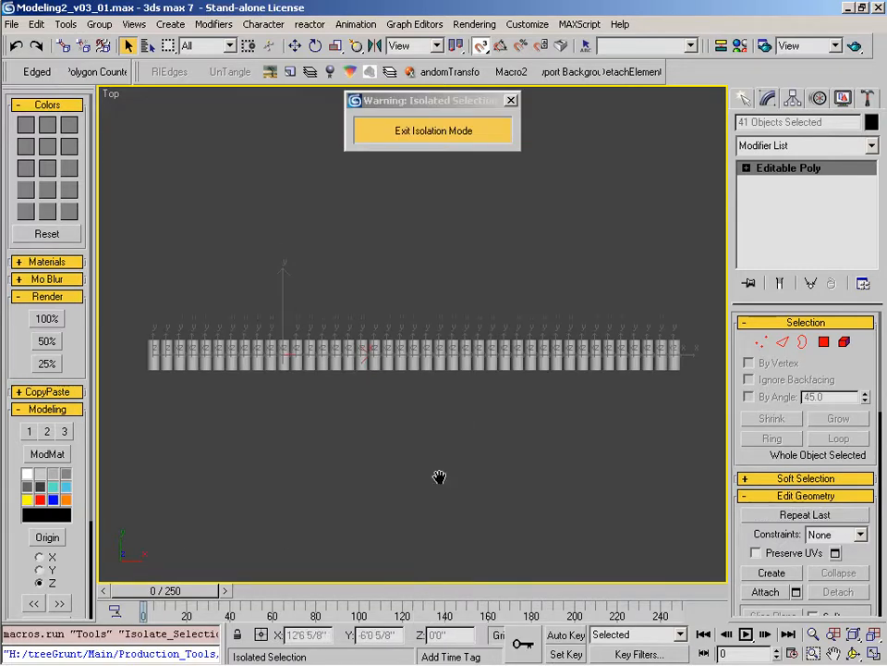
Step: In the Front view, clone the isolated tile row a short distance straight down
key("f")
key("z")
middle_click_drag(380, 414, 438, 482)
key("w")
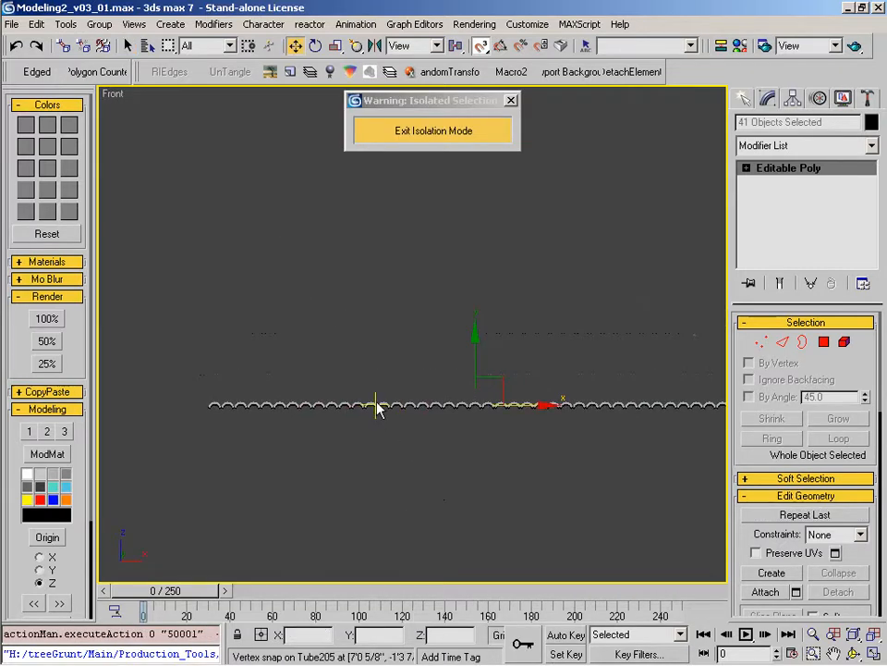
key("s")
left_click_drag(474, 358, 473, 379, "shift")
left_click(396, 410)
Step: Rotate the cloned row about the X axis until its tiles lie level, seen end-on in the Front view
key("alt+z")
left_click_drag(484, 434, 510, 260)
right_click(499, 292)
middle_click_drag(411, 409, 410, 475)
key("alt+z")
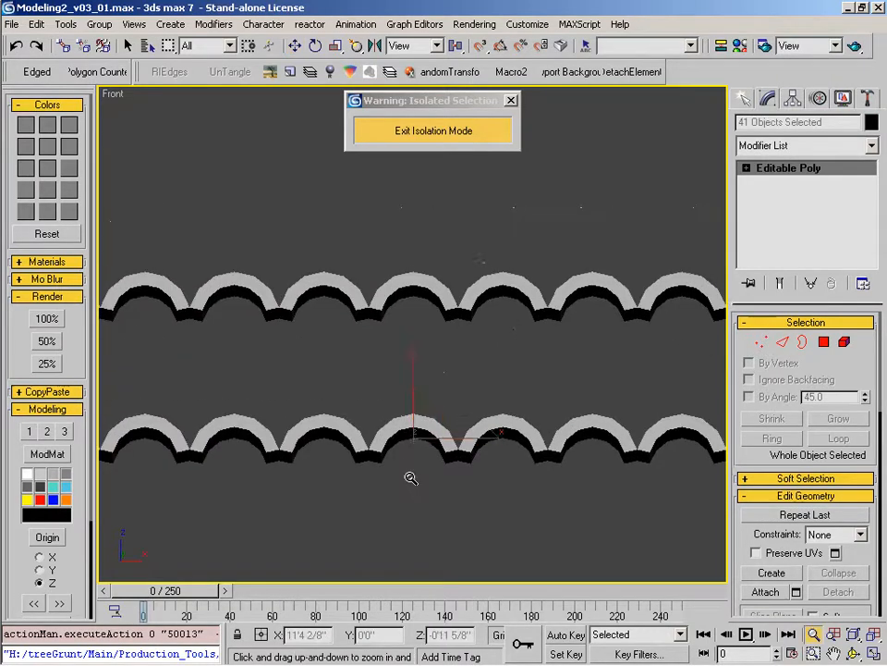
left_click_drag(410, 471, 415, 412)
right_click(416, 412)
key("e")
right_click(317, 48)
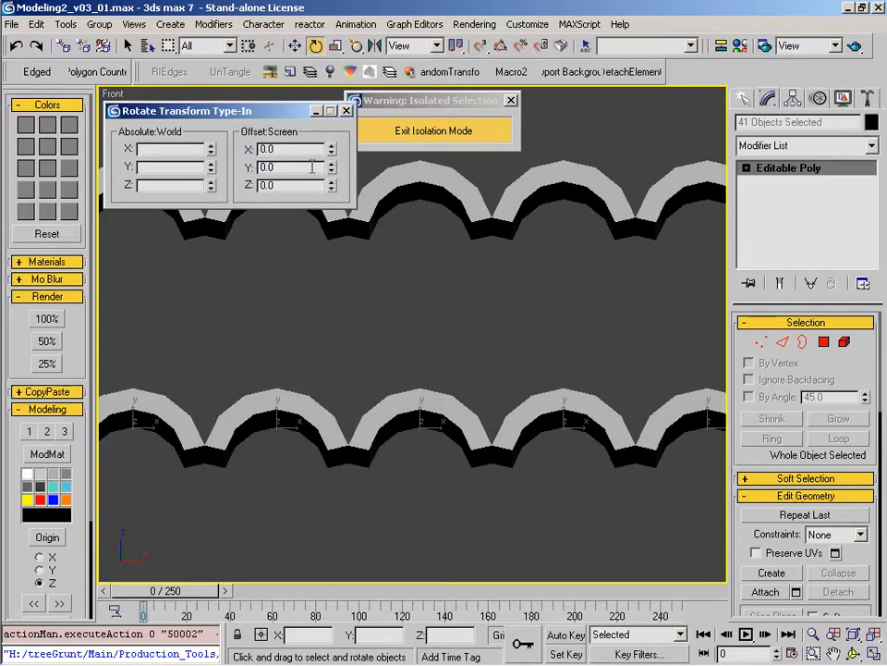
left_click_drag(331, 153, 339, 111)
left_click(346, 111)
middle_click_drag(503, 416, 473, 414)
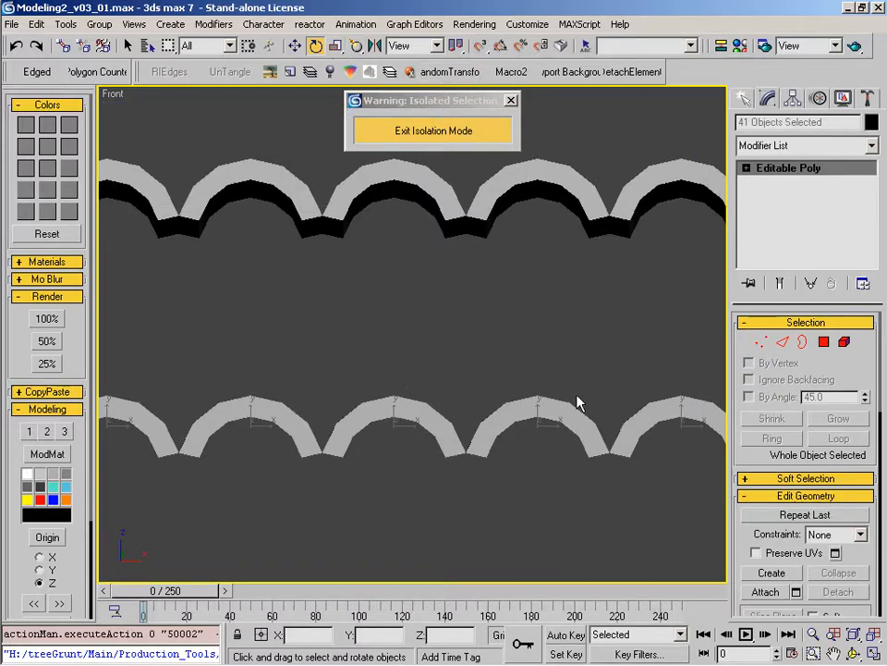
Step: Rotate the cloned tiles upside down in the Front view about their individual pivots, using angle snap
key("z")
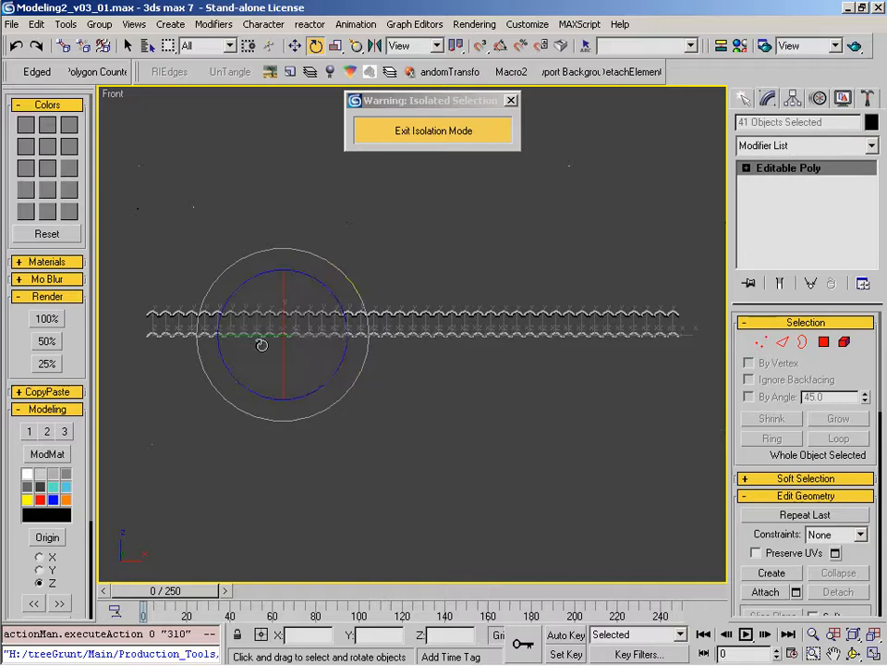
middle_click_drag(261, 345, 325, 397)
key("alt+z")
left_click_drag(335, 399, 403, 293)
right_click(404, 293)
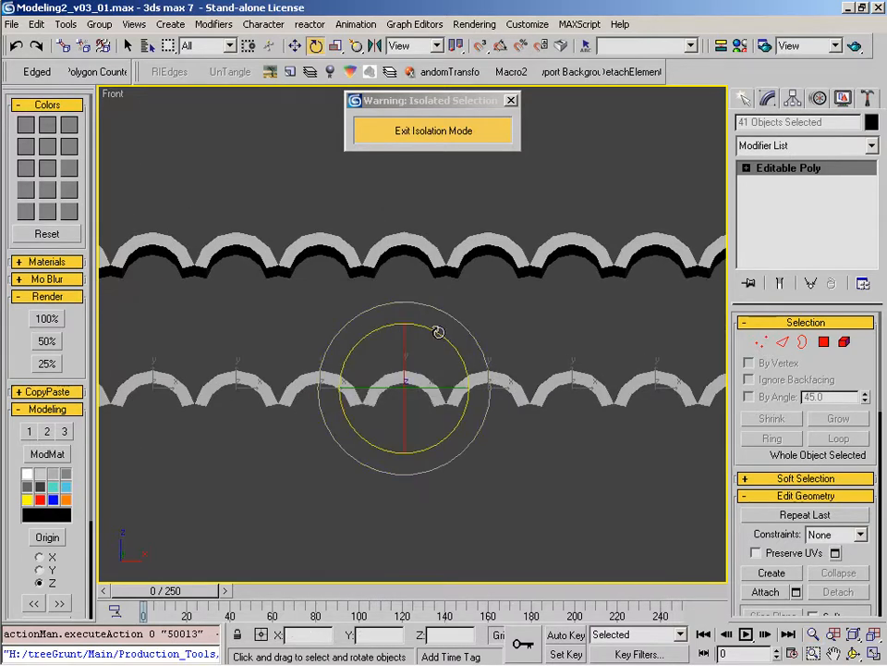
left_click_drag(423, 327, 572, 385)
Step: Shift the upside-down row sideways by half a tile with vertex snap, centring each tile between two upper tiles
middle_click_drag(431, 369, 365, 413)
key("w")
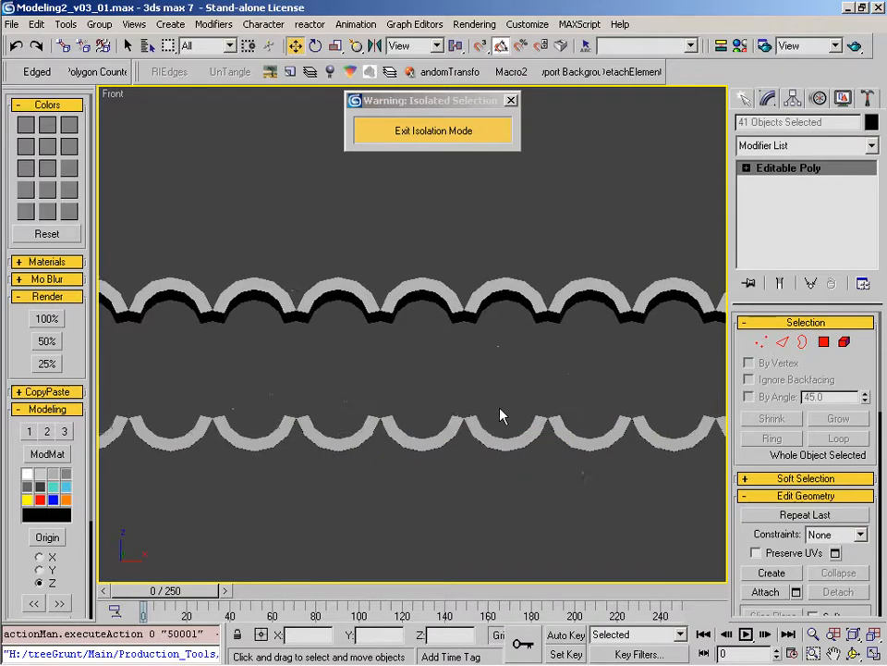
middle_click_drag(500, 409, 465, 424)
key("s")
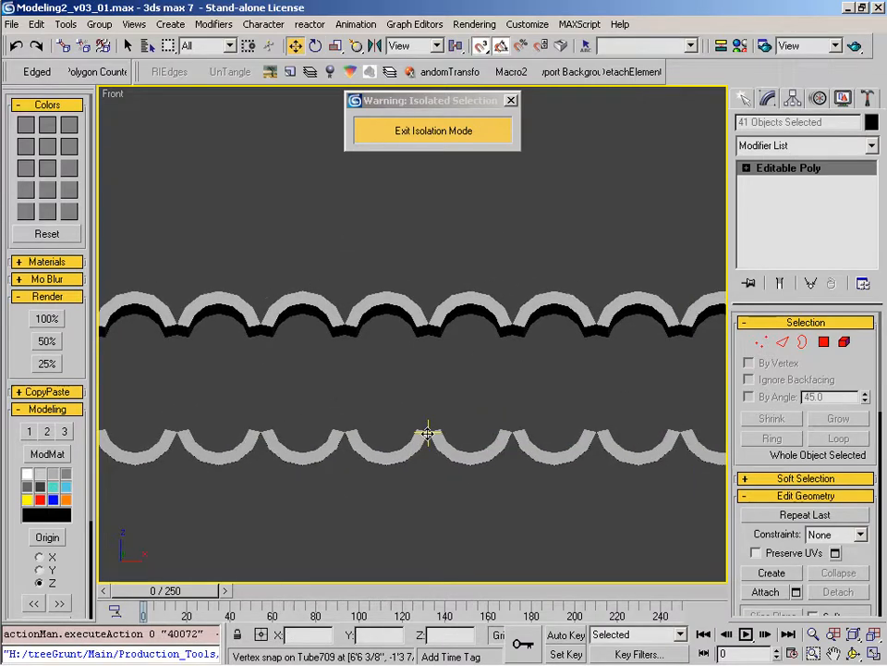
left_click_drag(428, 433, 470, 290)
key("s")
Step: Raise the upside-down row vertically so its tiles nest beneath the upper row and close its gaps
middle_click_drag(502, 362, 194, 336)
key("z")
middle_click_drag(384, 350, 362, 407)
key("alt+z")
left_click_drag(364, 386, 431, 206)
right_click(431, 206)
left_click_drag(532, 377, 533, 260)
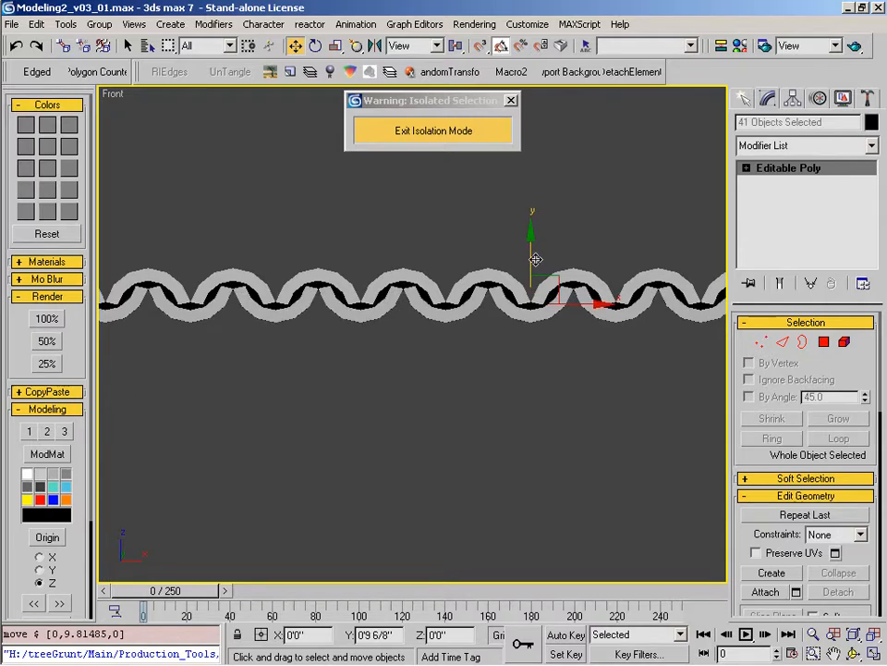
Step: In the Right view, move the upside-down row about 3 5/8" backwards so it sits behind the upper tiles' front edge
middle_click_drag(531, 385, 432, 389)
key("r")
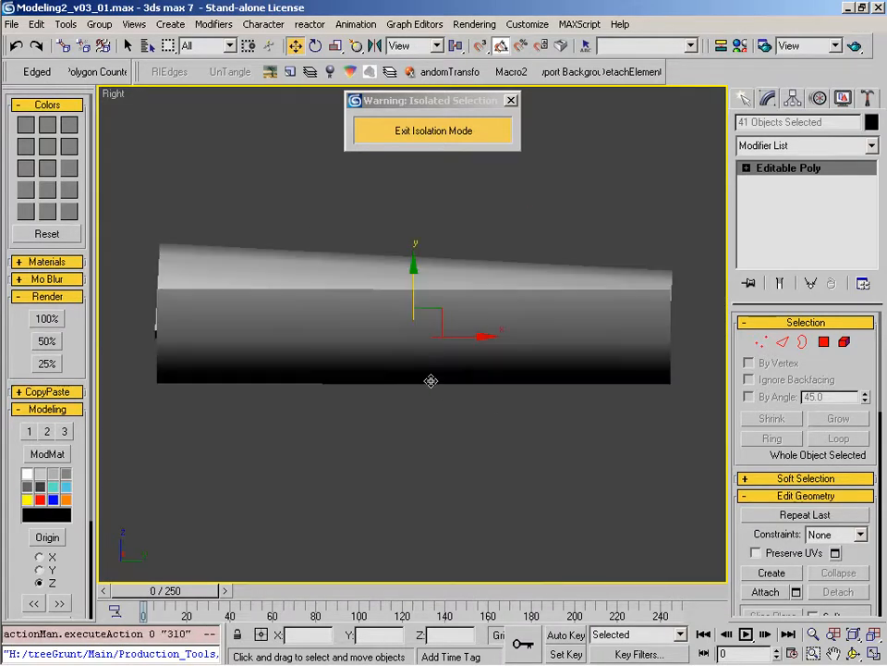
left_click_drag(459, 334, 576, 339)
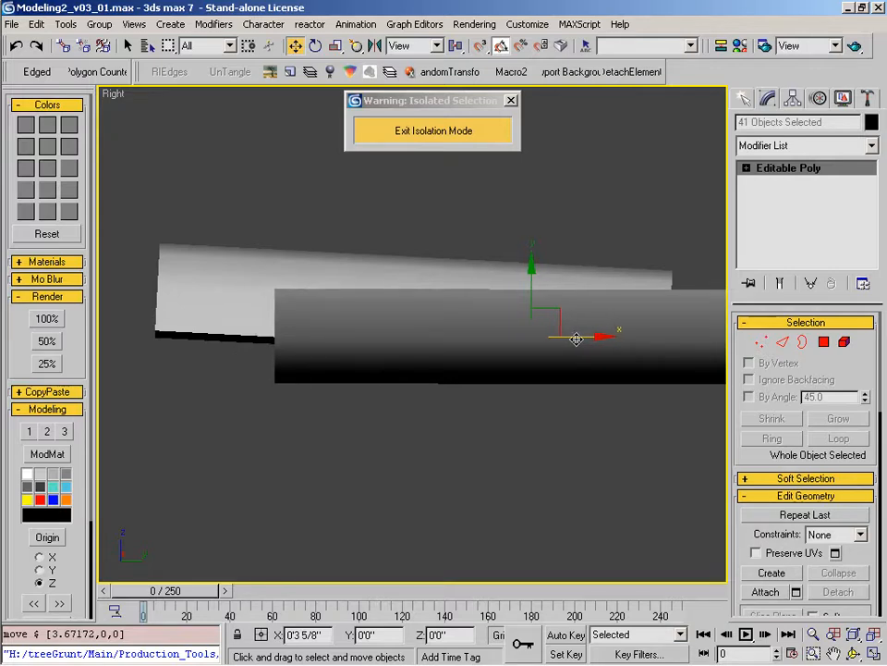
Step: Save the upside-down tile row as a named selection set called TileBottom and check both rows from an angle
scroll(428, 305, "down", 5)
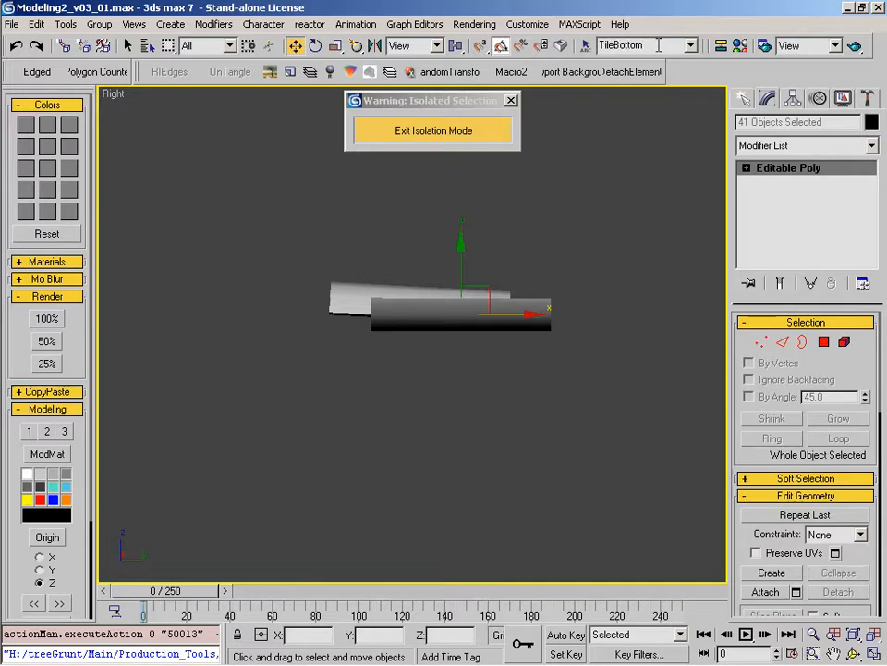
middle_click_drag(458, 312, 430, 405, "alt")
middle_click_drag(328, 317, 293, 366, "alt")
middle_click_drag(500, 407, 423, 404)
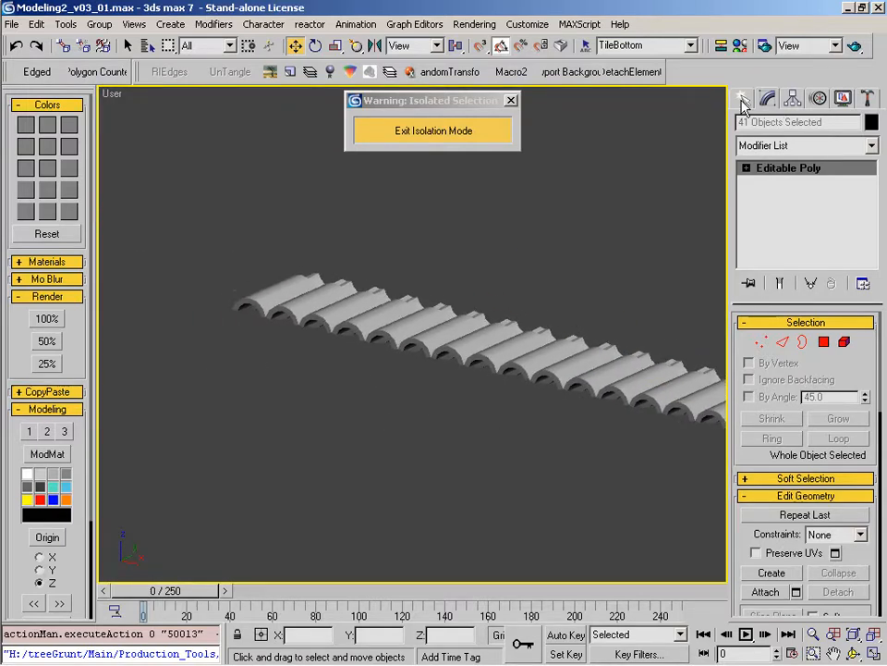
Step: In the Front view, create a cylinder about 2 7/8" in radius and 3" high below the first tile of the row
left_click(743, 99)
middle_click_drag(600, 291, 471, 360)
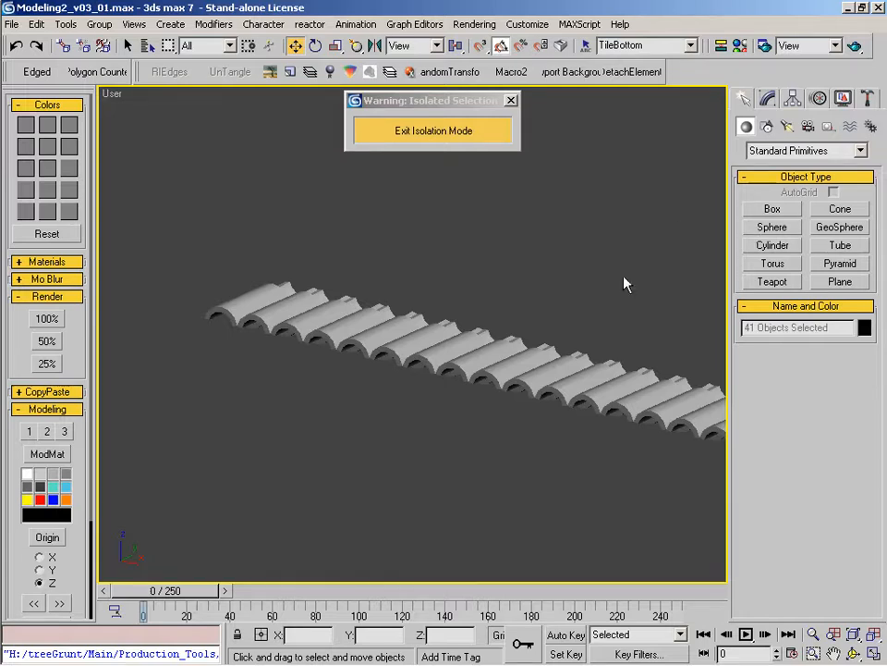
key("f")
key("z")
middle_click_drag(227, 344, 469, 383)
key("alt+z")
left_click_drag(468, 383, 471, 186)
right_click(471, 186)
middle_click_drag(329, 376, 370, 379)
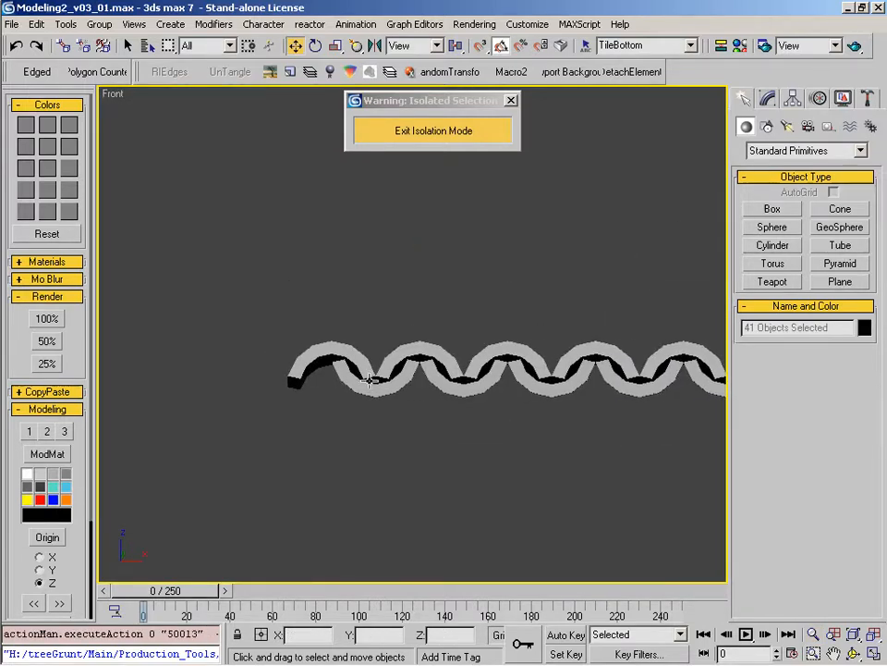
left_click(772, 245)
middle_click_drag(216, 436, 250, 364)
left_click_drag(362, 395, 356, 357)
left_click(357, 317)
key("w")
middle_click_drag(359, 409, 358, 451)
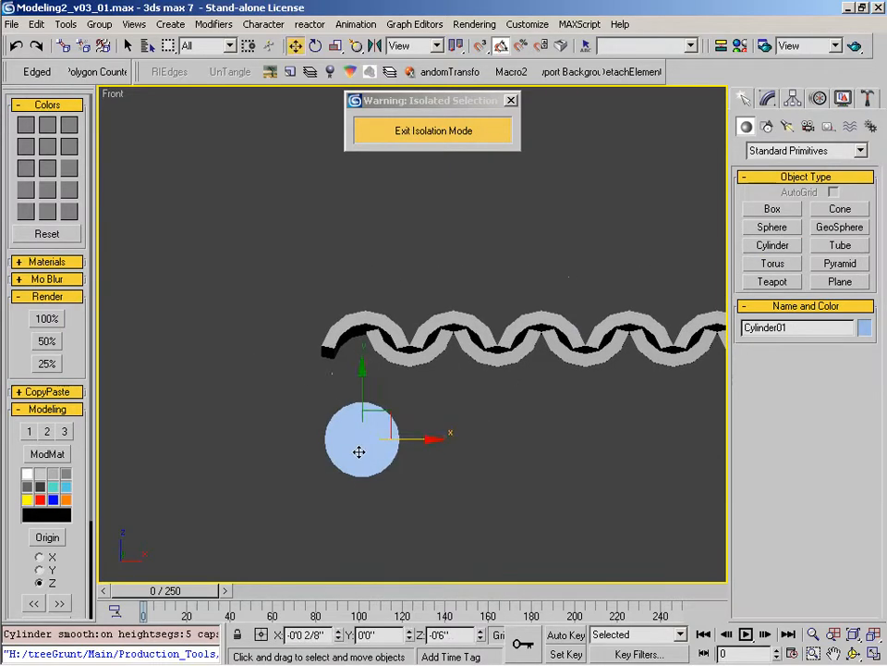
Step: Set the cylinder's radius to 2.5 inches
scroll(359, 451, "up", 5)
middle_click_drag(467, 332, 445, 346)
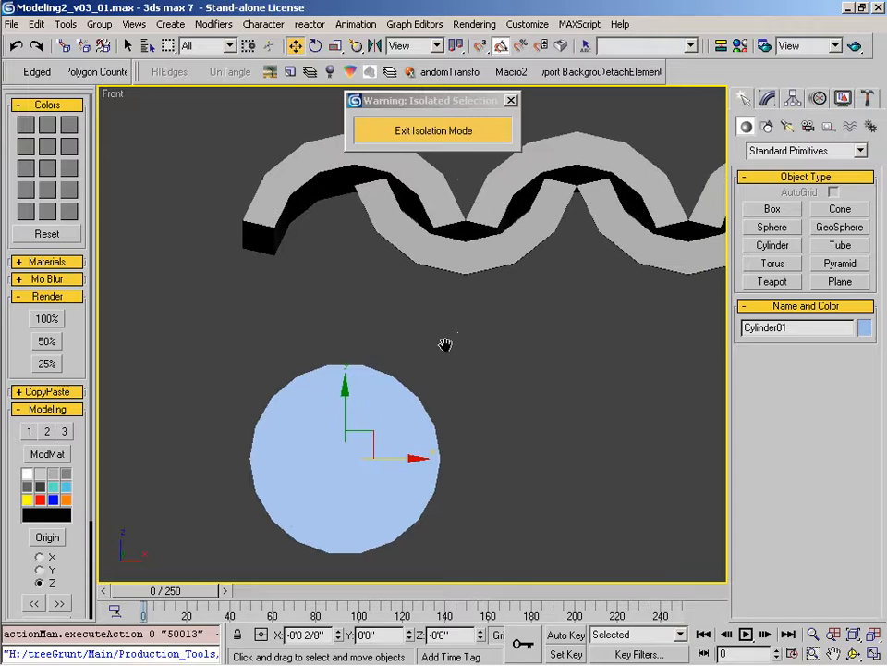
left_click(768, 98)
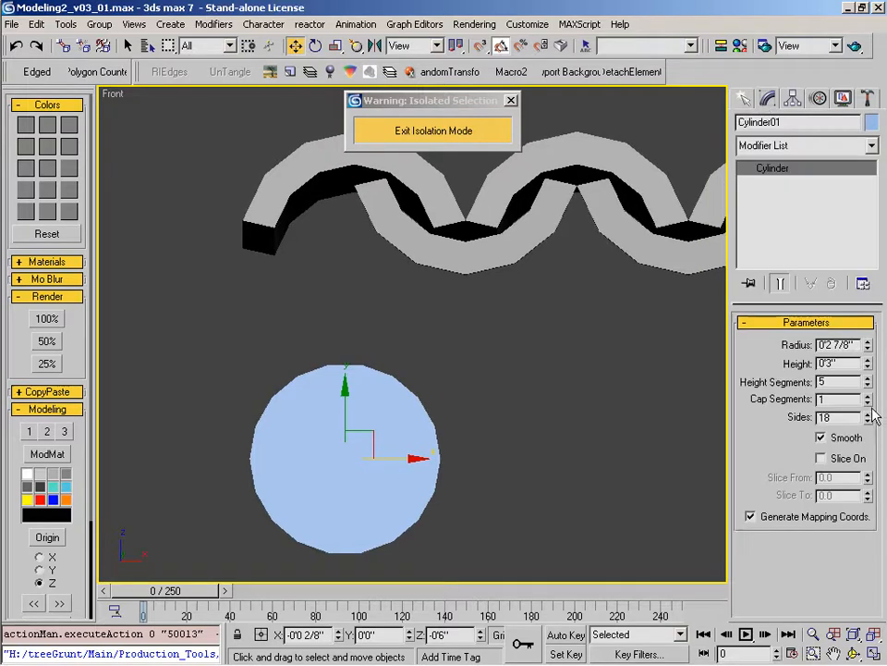
double_click(852, 344)
type("2.5")
key("Return")
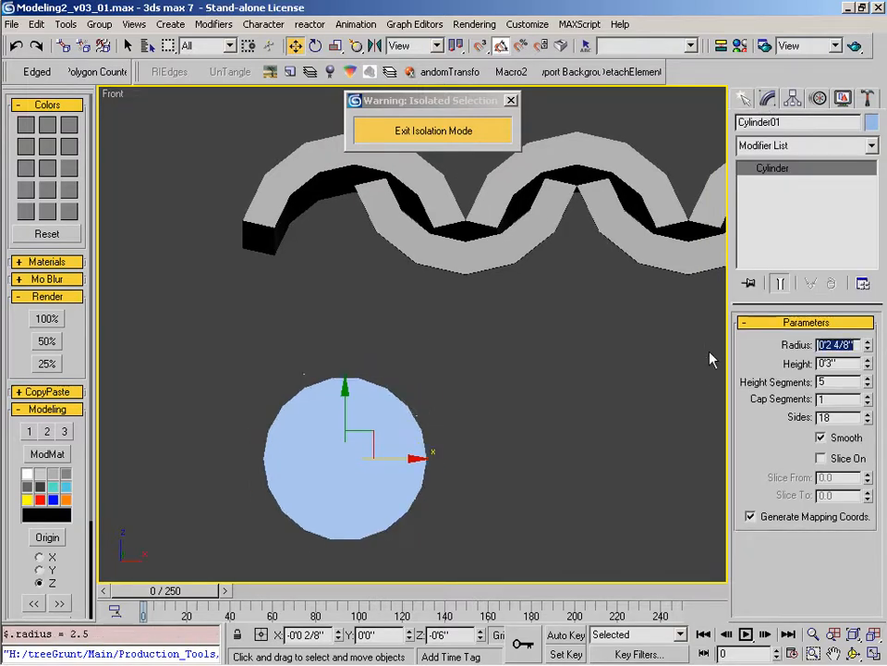
Step: Give the cylinder 14 sides, 1 height segment and a height of 1 inch
double_click(836, 417)
type("14")
key("Return")
right_click(868, 382)
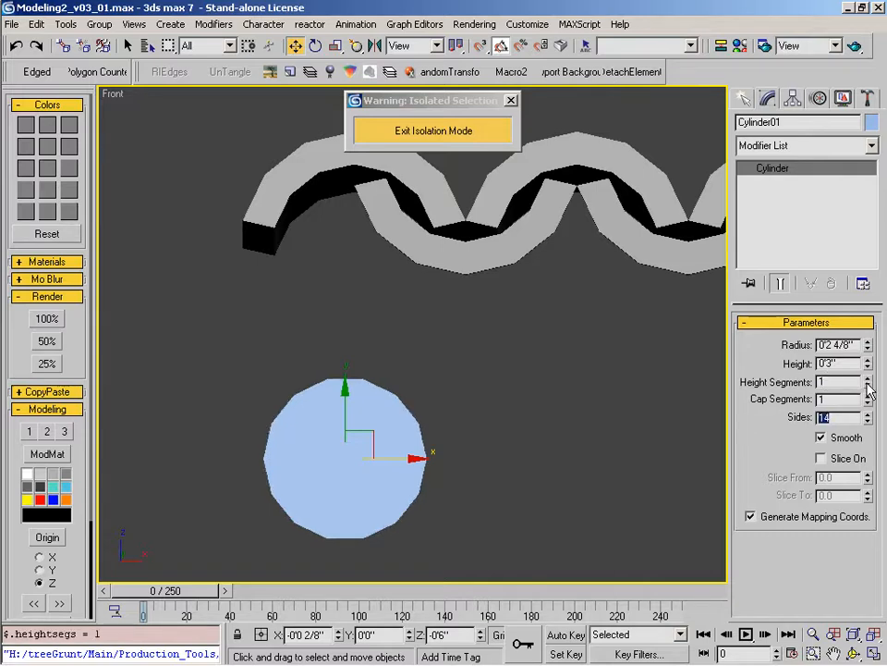
double_click(847, 364)
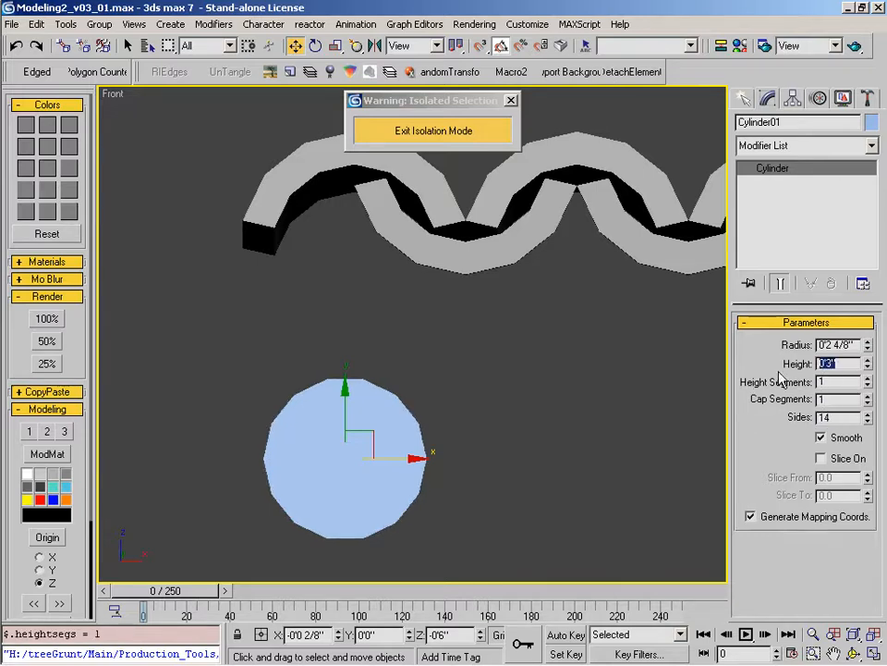
type("1")
key("Return")
Step: Move the cylinder up to the first upper tile in the Front view and to the tile's front end in the Top view
middle_click_drag(488, 377, 482, 409)
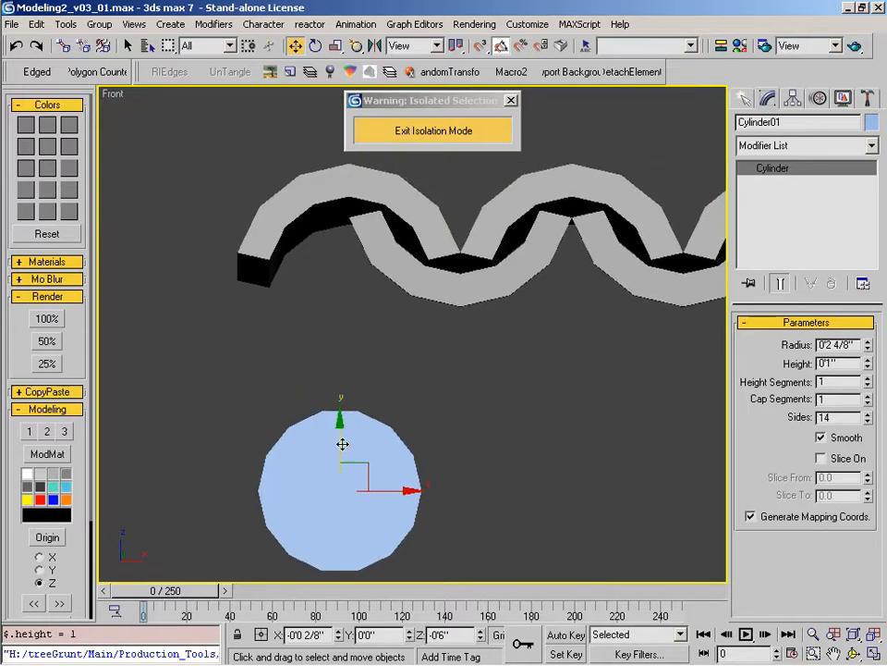
left_click_drag(342, 445, 346, 263)
middle_click_drag(350, 331, 398, 366)
key("t")
key("alt+z")
left_click_drag(405, 240, 376, 472)
right_click(376, 473)
left_click_drag(406, 214, 406, 420)
Step: In the Front view, shift the cylinder sideways to centre it under the first tile's arch
key("f")
key("z")
middle_click_drag(367, 419, 358, 489)
key("alt+z")
left_click_drag(367, 371, 365, 413)
right_click(365, 413)
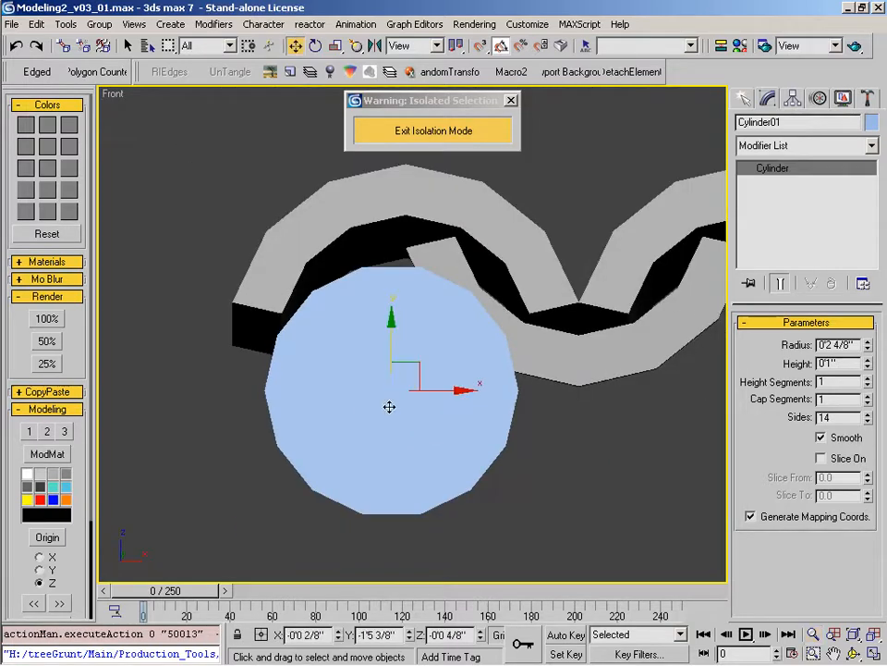
left_click_drag(428, 397, 443, 393)
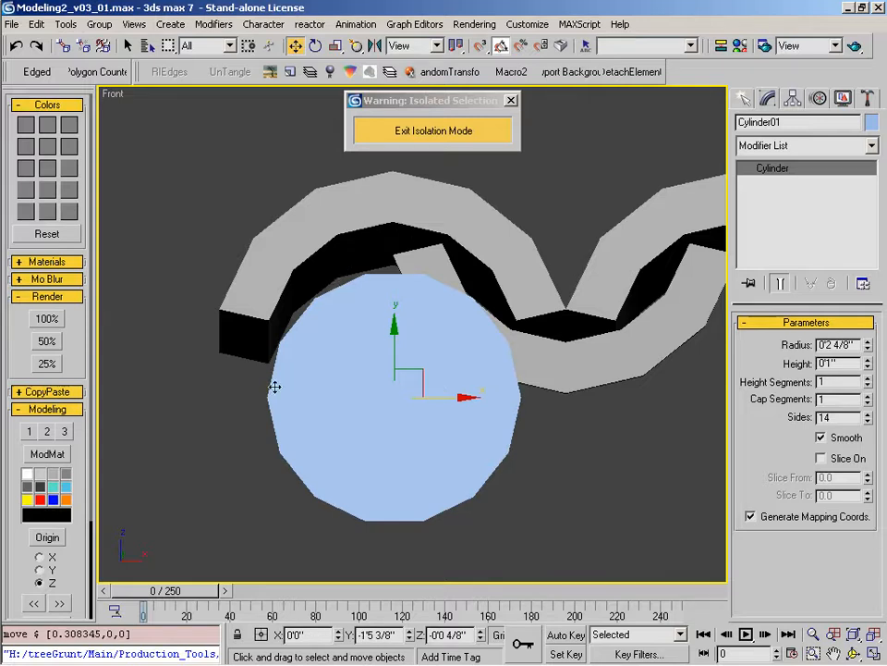
Step: Switch to the Calculator, divide 360 by 14 and halve the result to get half the cylinder's side angle, and close it
left_click_drag(64, 389, 106, 267)
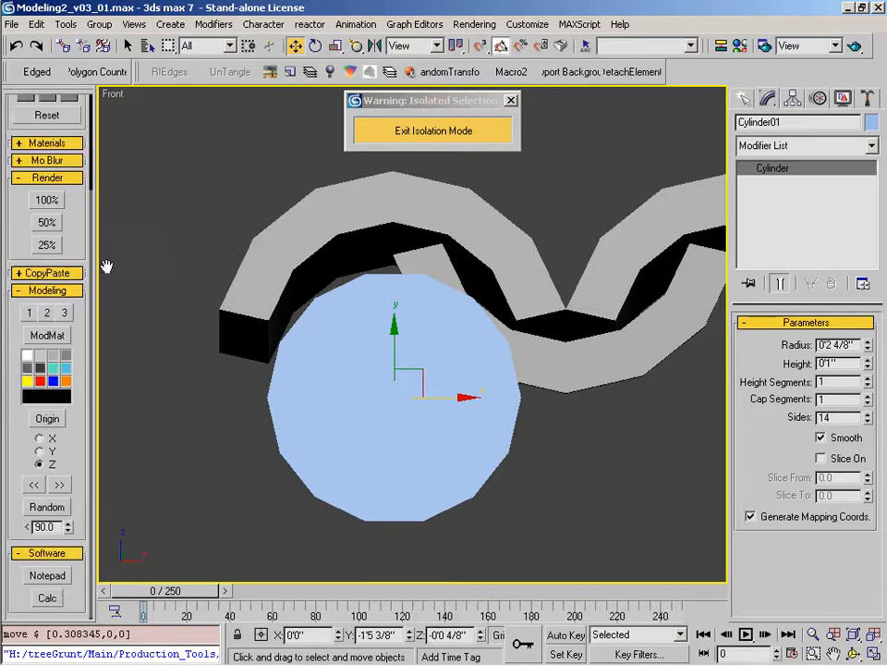
left_click(47, 598)
left_click(231, 268)
left_click(228, 235)
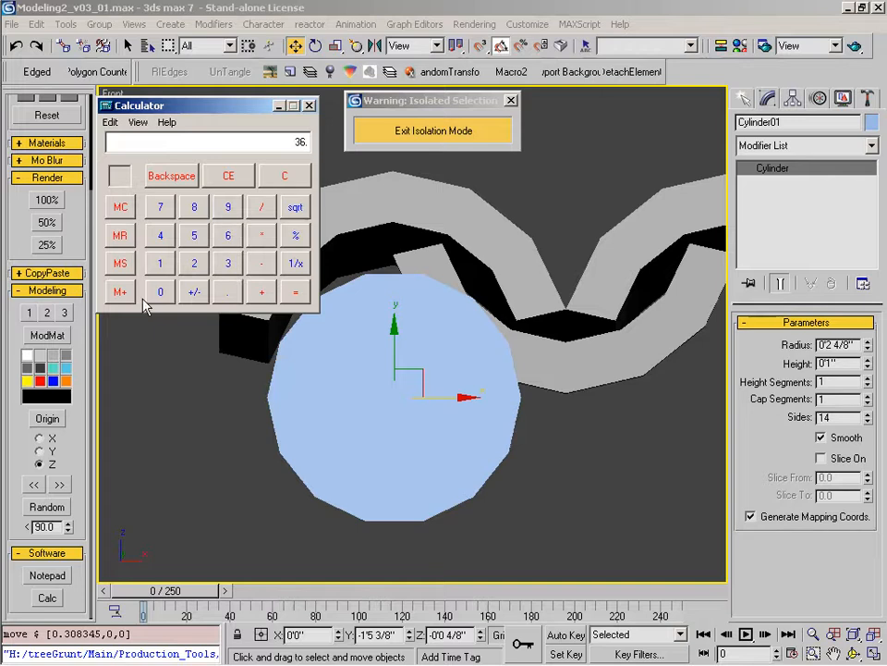
left_click(160, 262)
left_click(160, 235)
left_click(296, 292)
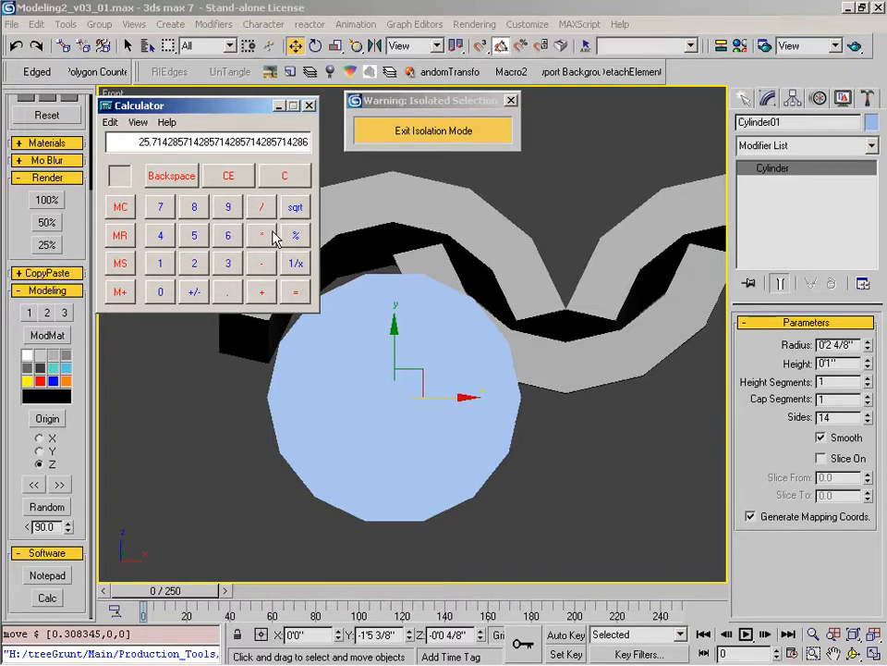
left_click(262, 206)
left_click(194, 263)
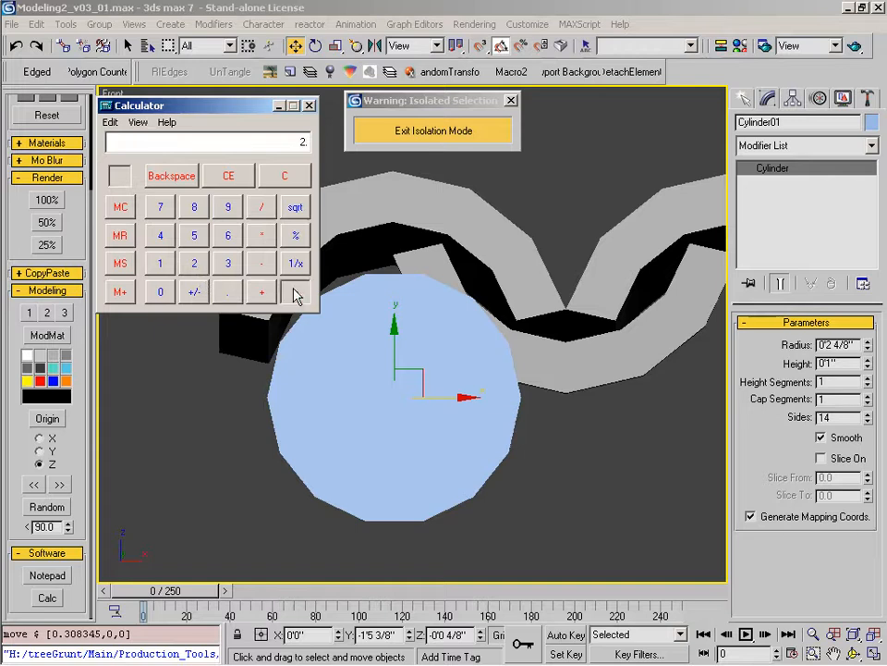
left_click(296, 292)
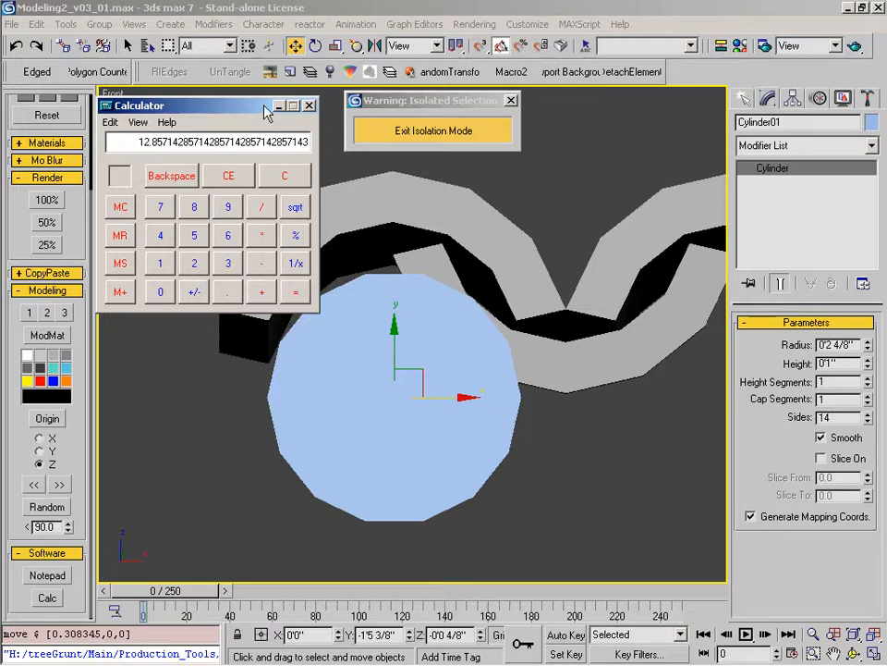
left_click(309, 106)
Step: Set the cylinder's absolute world Y rotation to 12.85 degrees
right_click(315, 45)
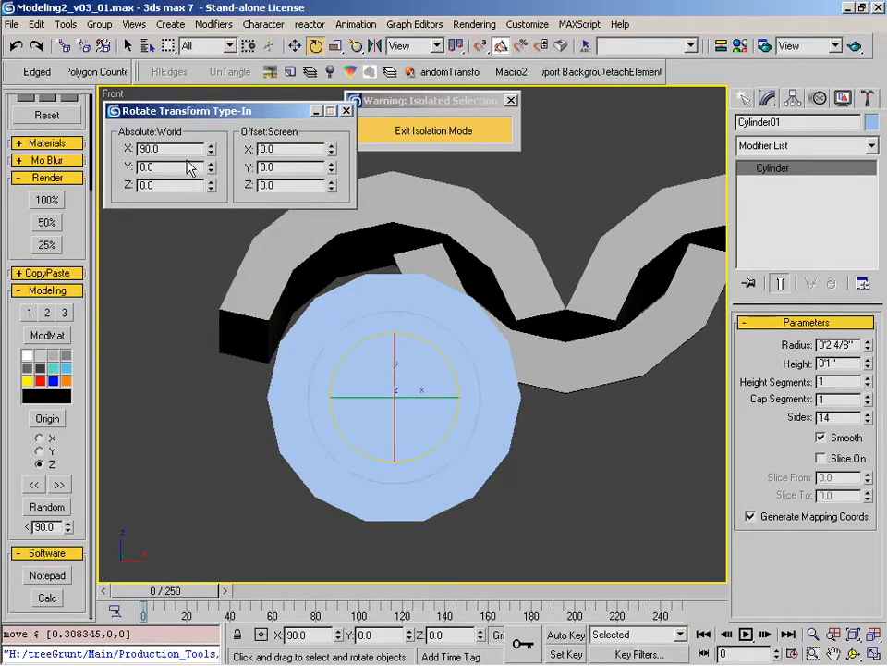
middle_click_drag(338, 372, 332, 388)
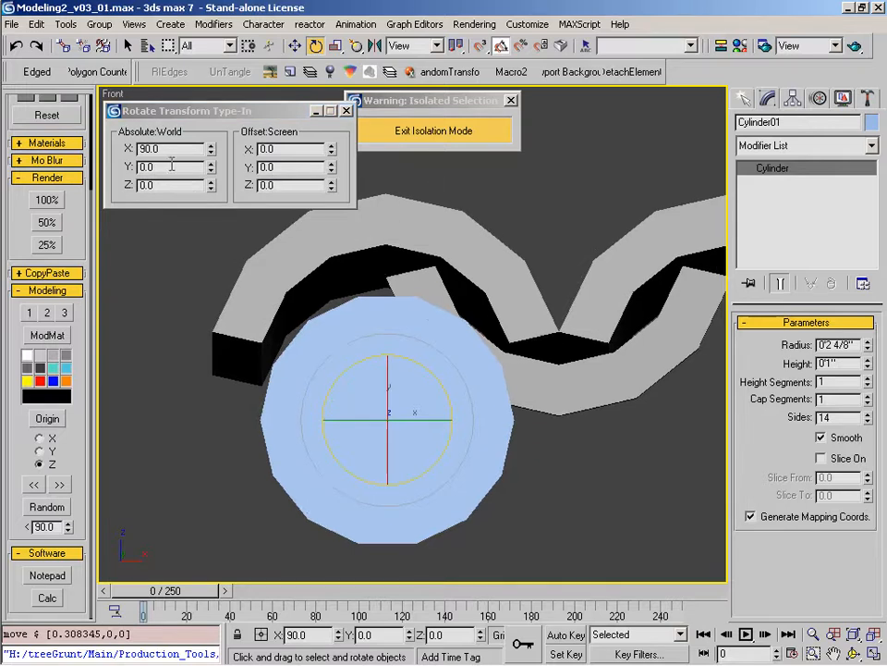
left_click_drag(157, 167, 108, 168)
type("12.85")
key("Return")
middle_click_drag(289, 372, 266, 413)
key("w")
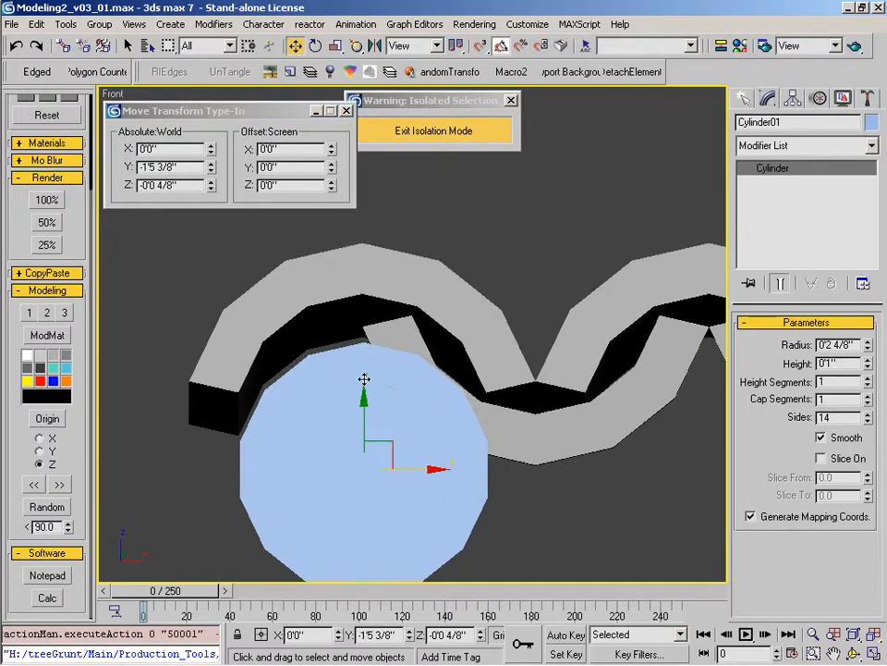
Step: Snap the cylinder up in the Front view to the underside of the first upper tile's arch
key("s")
left_click_drag(362, 346, 363, 250)
key("F6")
left_click_drag(362, 350, 364, 291)
Step: With snapping off, move the cylinder back along Y into the tile's front opening, to about -1'1 4/8"
middle_click_drag(378, 394, 379, 403, "alt")
key("w")
key("s")
left_click_drag(310, 404, 196, 369)
middle_click_drag(264, 416, 350, 422, "alt")
Step: Apply a UVW Mapping modifier to the cylinder with Cylindrical mapping
key("bracketright")
key("u")
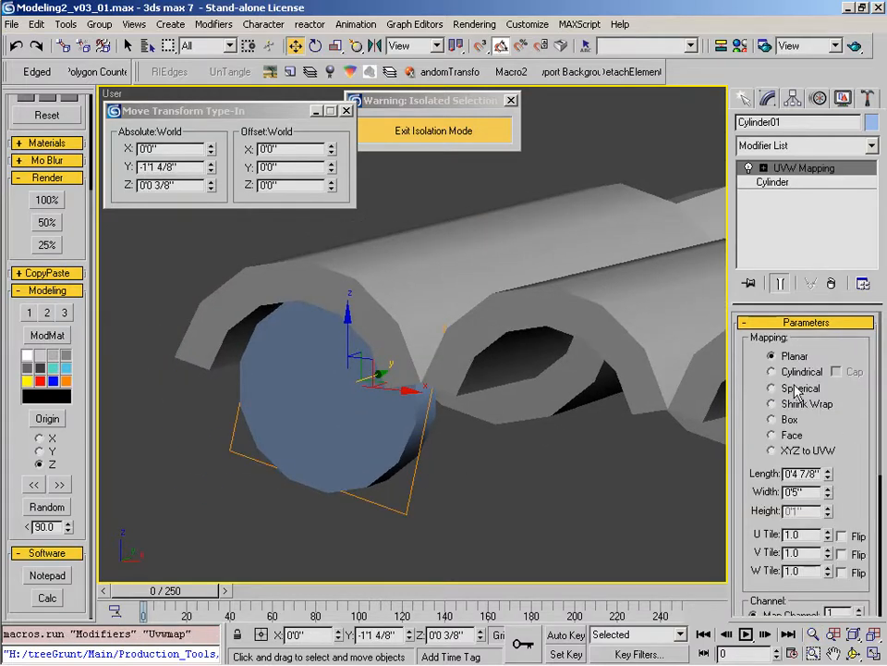
left_click(773, 371)
middle_click_drag(415, 423, 472, 408)
middle_click_drag(450, 384, 438, 424, "ctrl+alt")
middle_click_drag(565, 448, 391, 454)
middle_click_drag(377, 409, 376, 468, "ctrl+alt")
Step: Examine the placement of the end plugs, including in the Front view
key("w")
middle_click_drag(444, 485, 416, 489)
key("ctrl+p")
key("f")
key("z")
key("z")
middle_click_drag(381, 393, 338, 475)
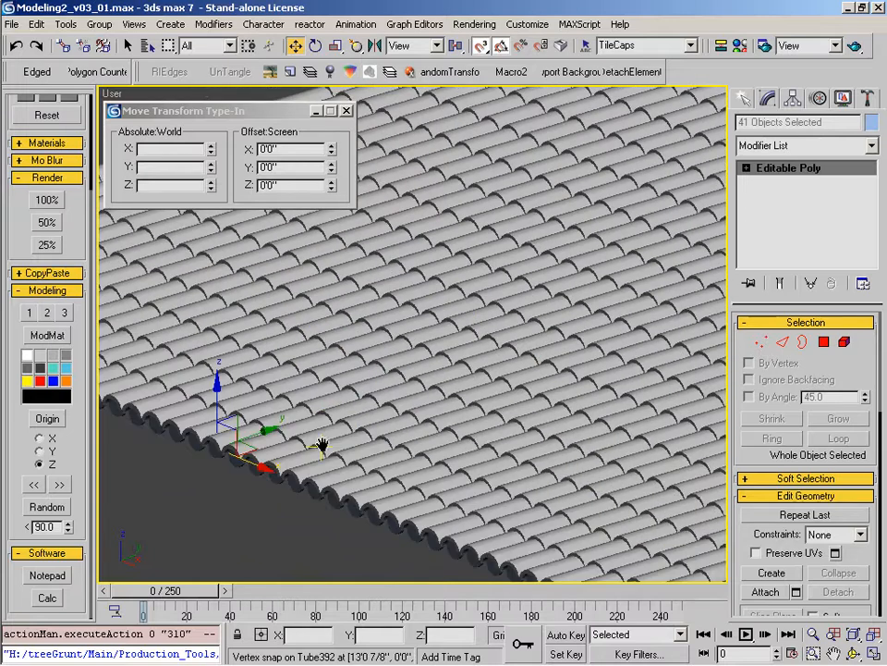
Step: Deselect the tile caps and examine the complete tiled roof from an angled view
right_click(322, 442)
left_click(159, 508)
left_click(171, 504)
key("z")
middle_click_drag(372, 420, 435, 510, "alt")
middle_click_drag(424, 486, 420, 479, "alt")
key("alt+z")
left_click_drag(420, 479, 420, 453)
right_click(420, 454)
middle_click_drag(514, 467, 495, 456)
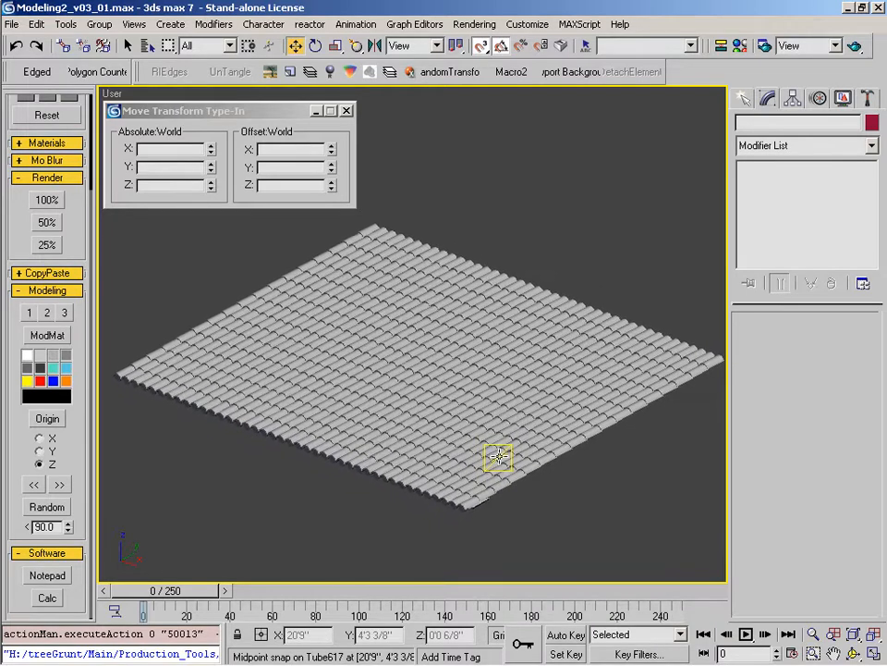
middle_click_drag(462, 456, 467, 458)
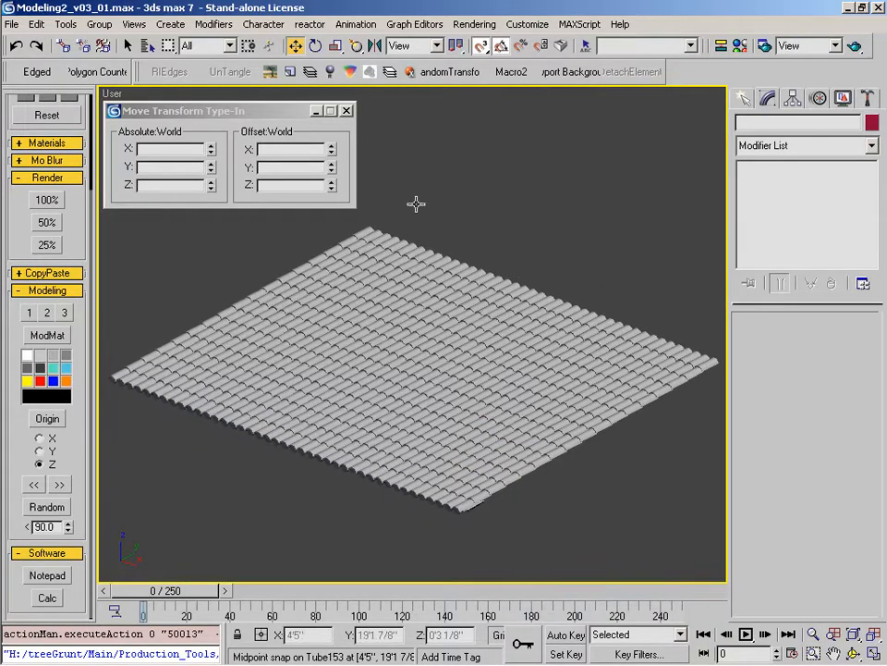
Step: Close the Move Transform Type-In window
left_click(347, 110)
middle_click_drag(473, 315, 496, 316)
middle_click_drag(560, 212, 552, 218)
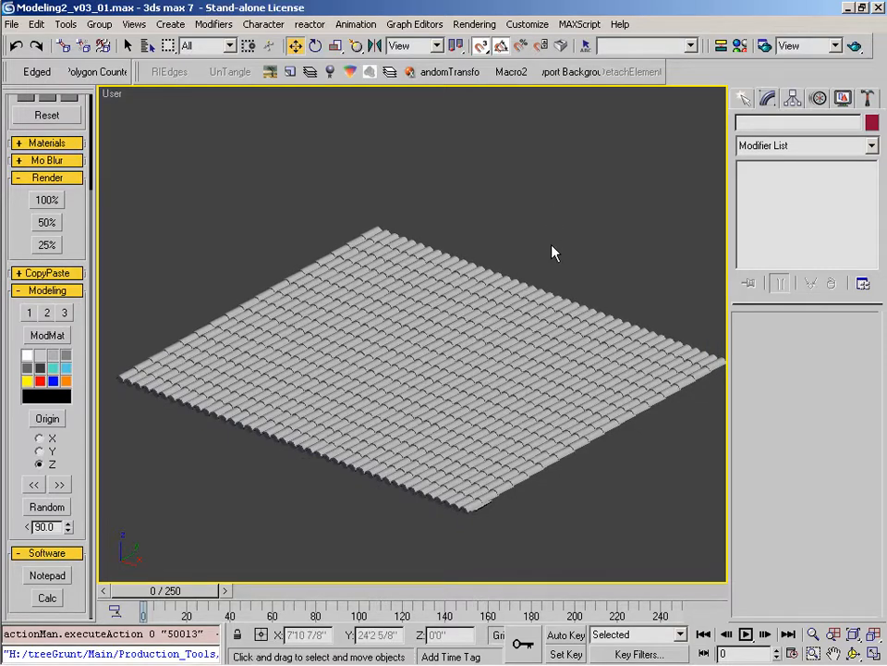
middle_click_drag(552, 252, 548, 250)
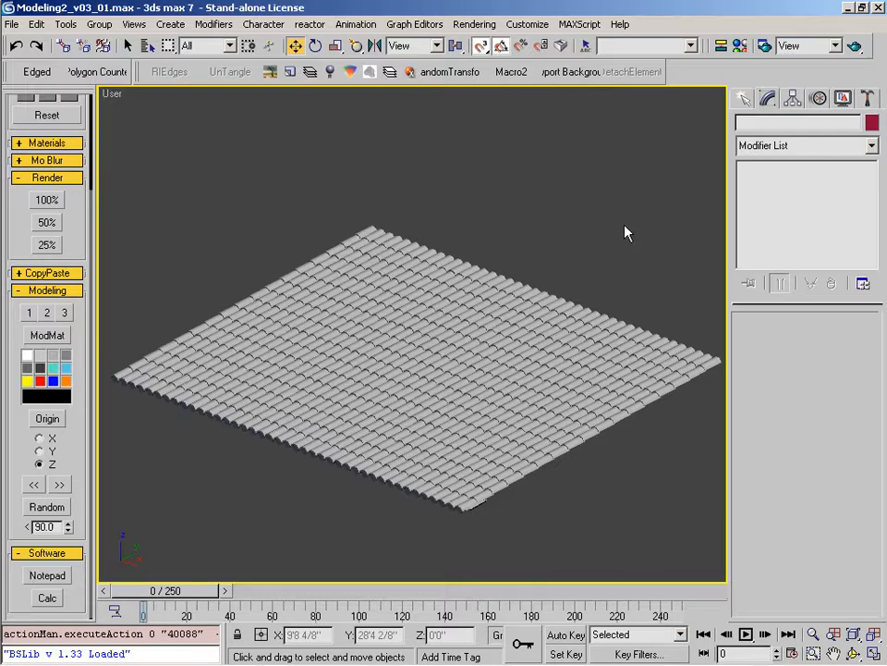
Step: Select the TileTops set and apply a relative RXYZ random move between -.1 and .1 with RandomTransform
left_click(693, 46)
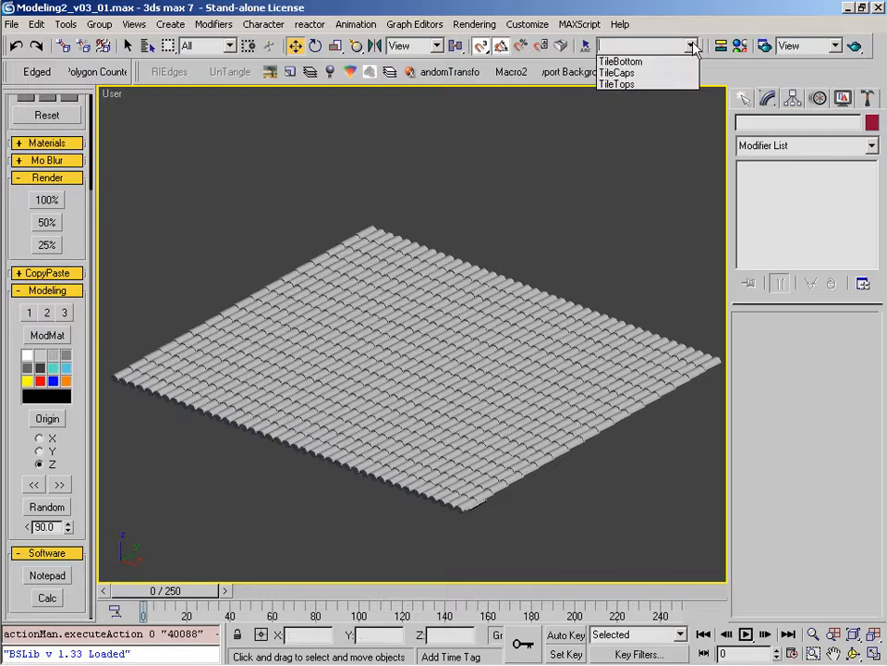
left_click(622, 84)
left_click(621, 84)
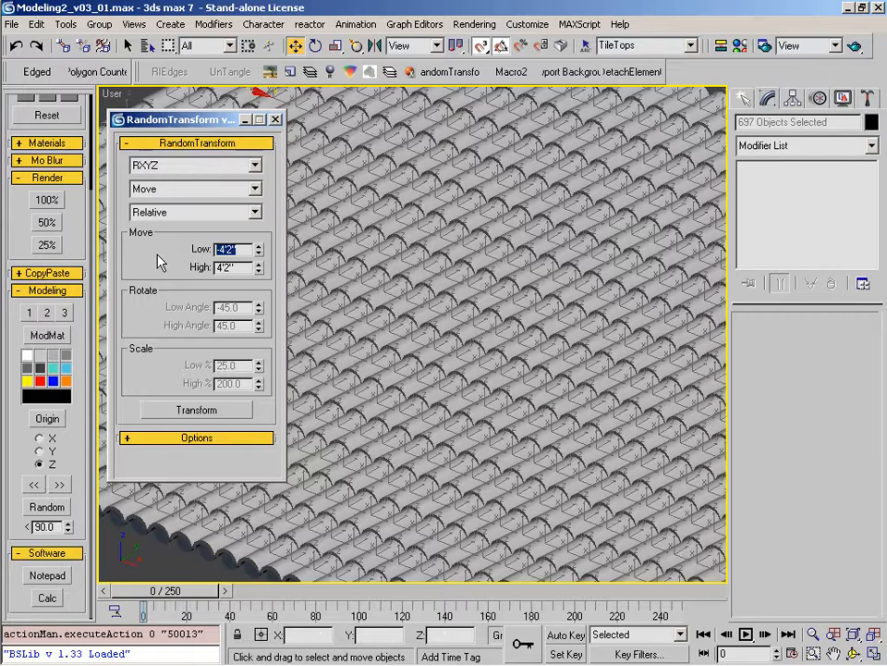
type("-.1")
key("Tab")
type(".1")
key("Return")
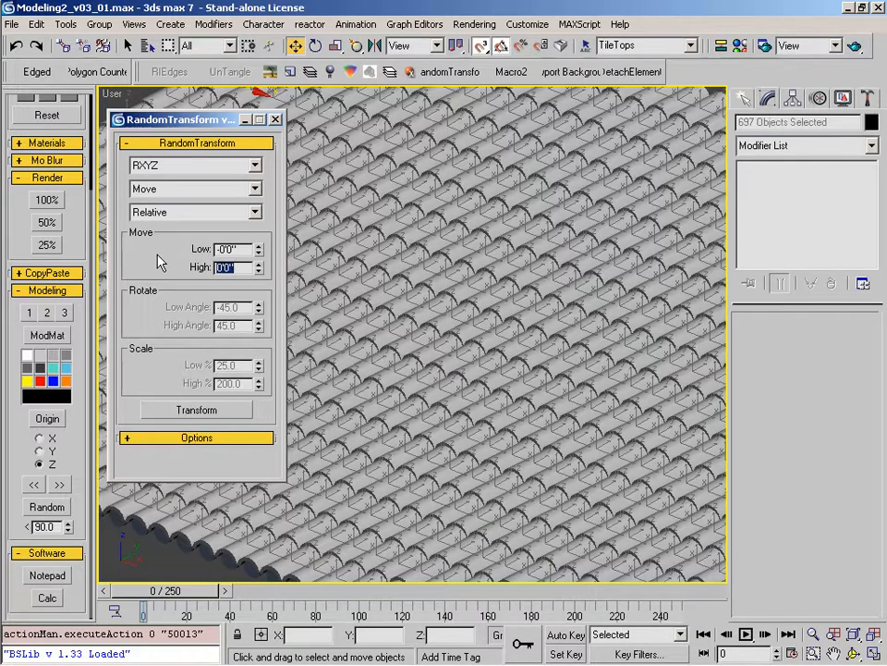
left_click(196, 416)
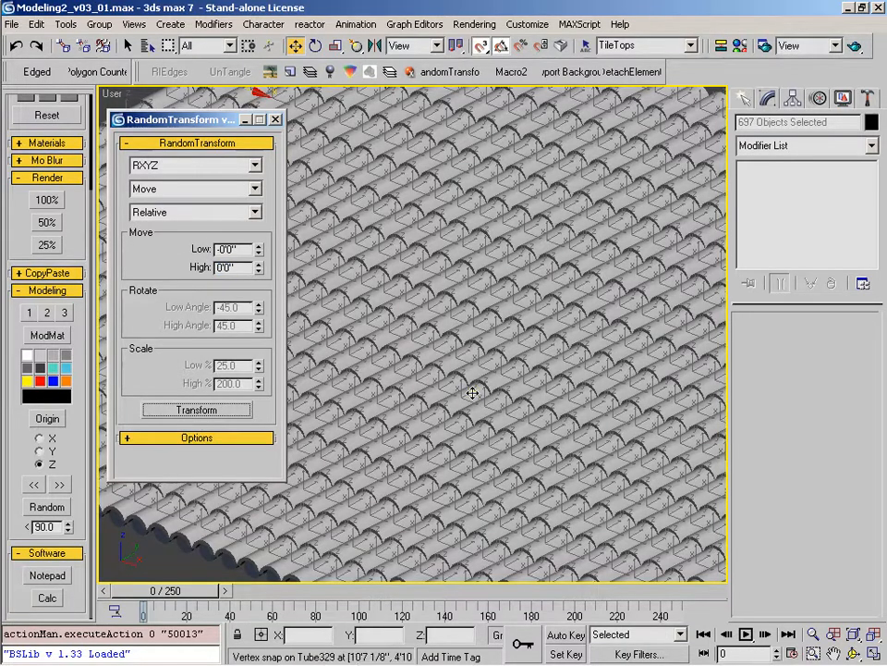
Step: Apply a relative RXYZ random rotation between -2 and 2 degrees to the top tiles
middle_click_drag(480, 371, 467, 378)
key("alt+z")
left_click_drag(473, 381, 474, 350)
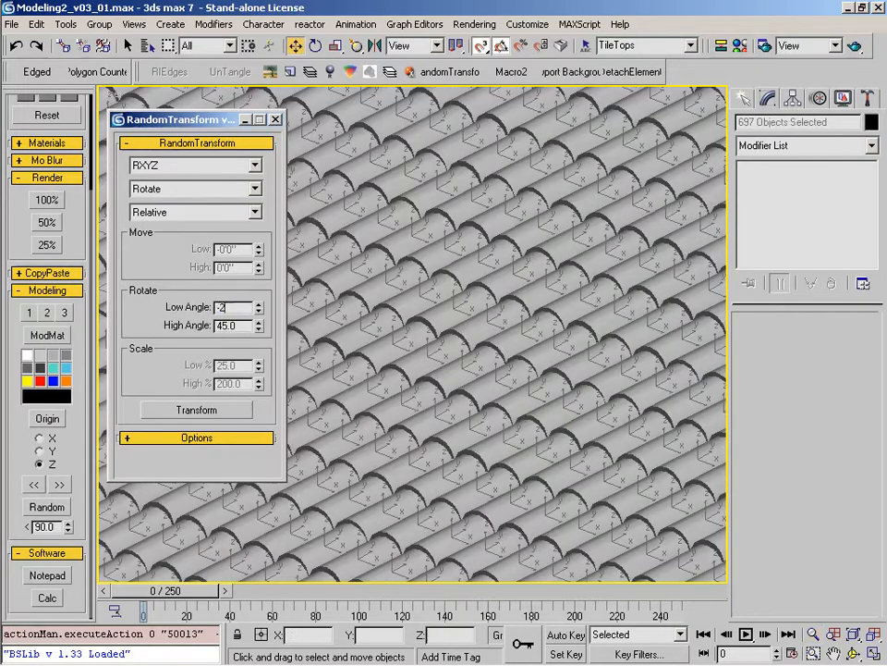
key("Tab")
type("2")
left_click(220, 414)
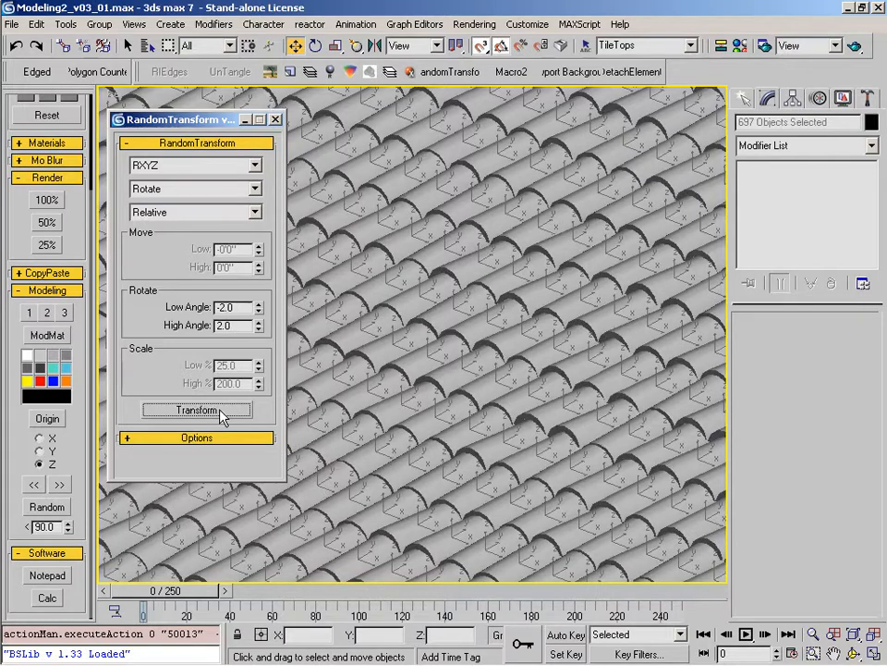
middle_click_drag(628, 456, 603, 444)
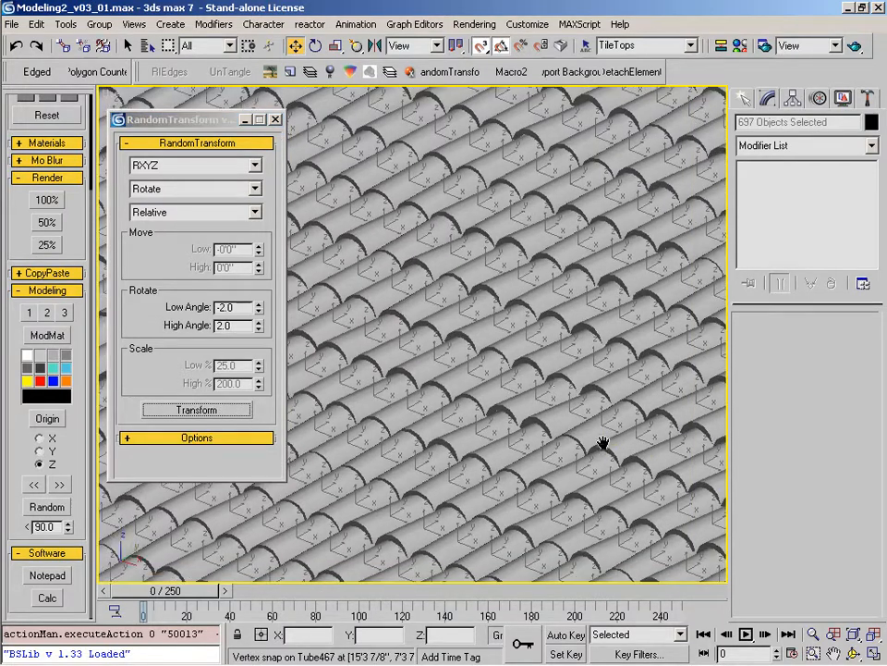
Step: Pick a single top tile to inspect the randomised tiles unobstructed, and reselect the TileTops set
left_click(561, 382)
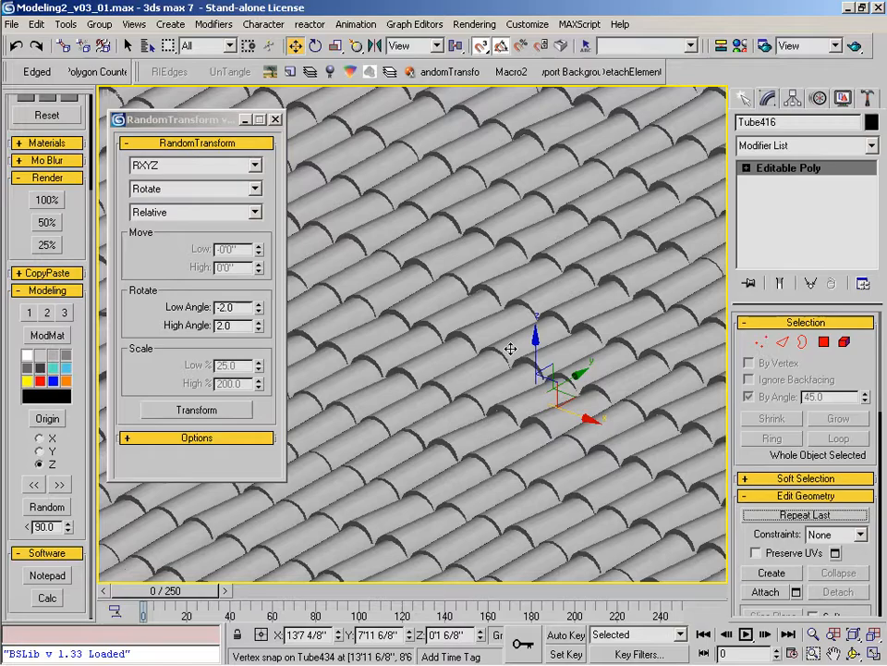
scroll(511, 349, "down", 5)
middle_click_drag(511, 349, 468, 292, "alt")
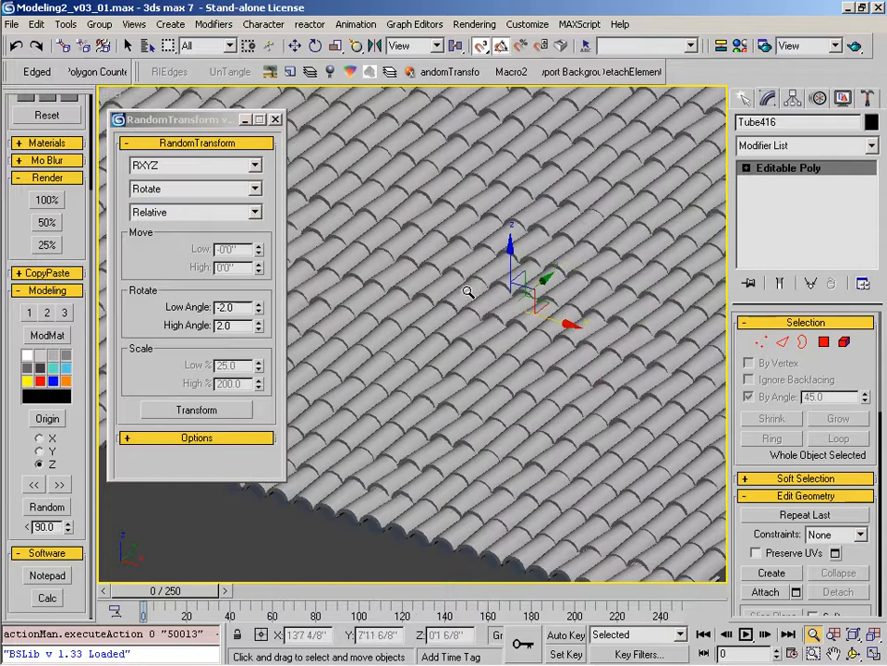
key("w")
left_click(691, 46)
left_click(659, 84)
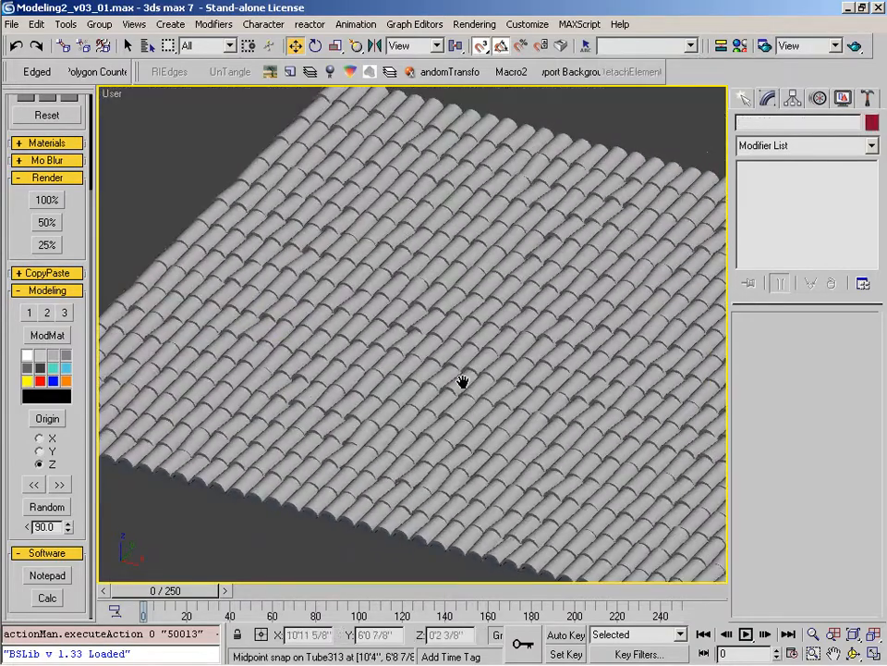
Step: Examine the overall irregularity of the randomised roof from an angled view
scroll(418, 371, "down", 4)
mouse_move(500, 371)
middle_mouse_down("alt")
mouse_move(434, 366)
mouse_move(499, 372)
middle_mouse_up("alt")
middle_click_drag(550, 385, 449, 352)
key("alt+z")
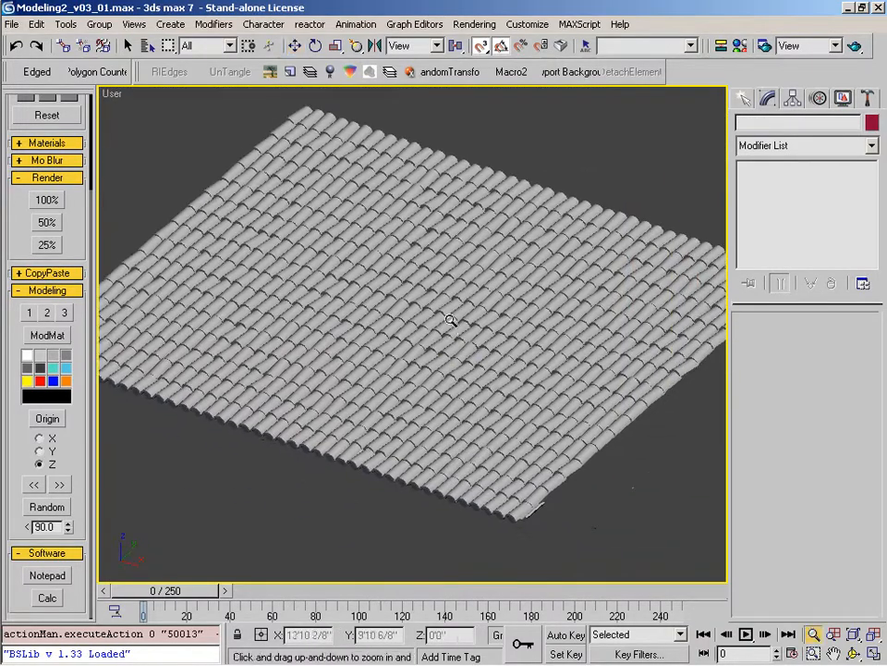
left_click_drag(450, 320, 446, 341)
key("w")
mouse_move(408, 323)
middle_mouse_down()
mouse_move(414, 347)
mouse_move(403, 341)
middle_mouse_up()
key("q")
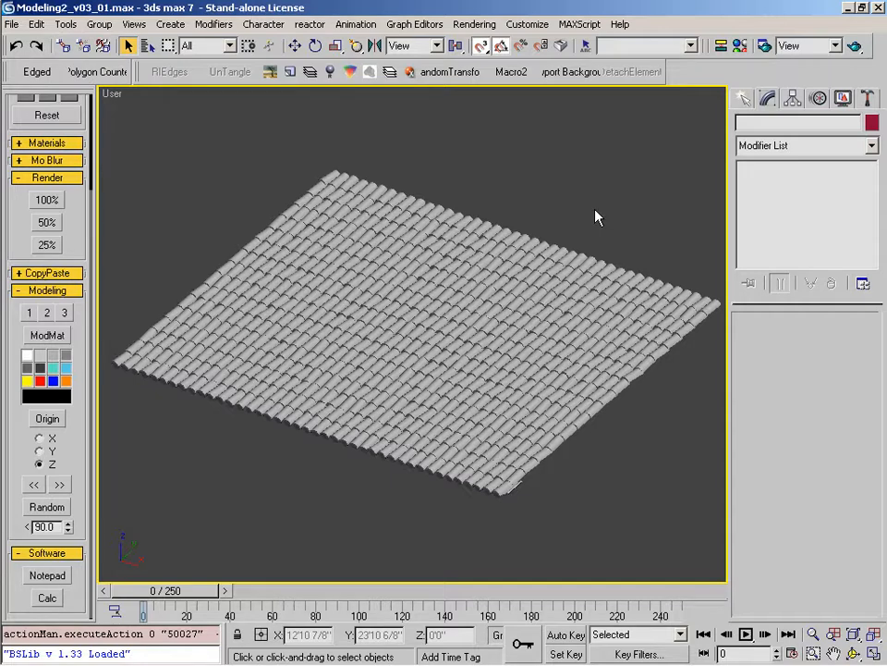
middle_click_drag(595, 210, 592, 212)
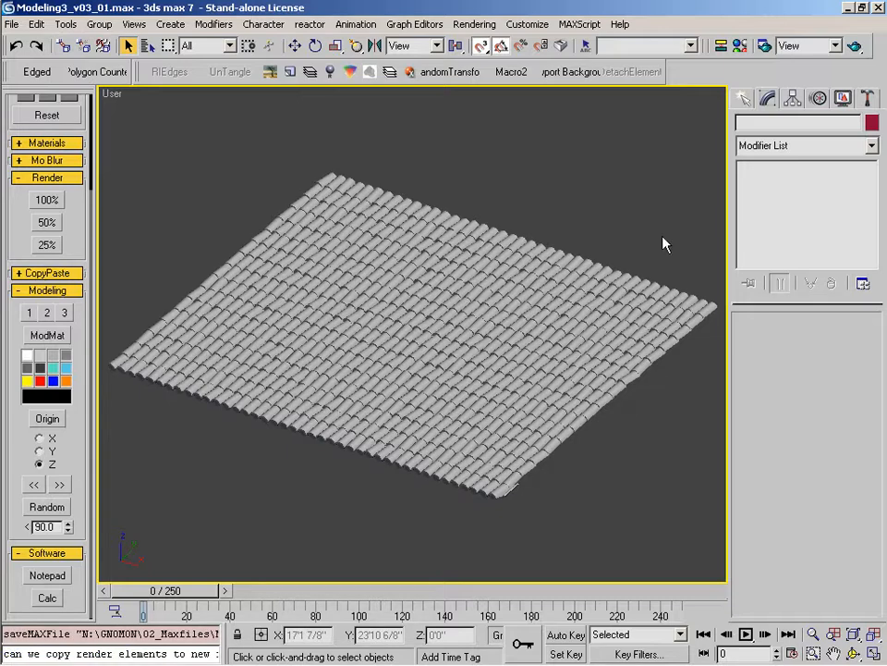
Step: Attach the tiles of the TileTops and TileBottom selection sets into one editable poly per set
left_click(692, 44)
left_click(653, 84)
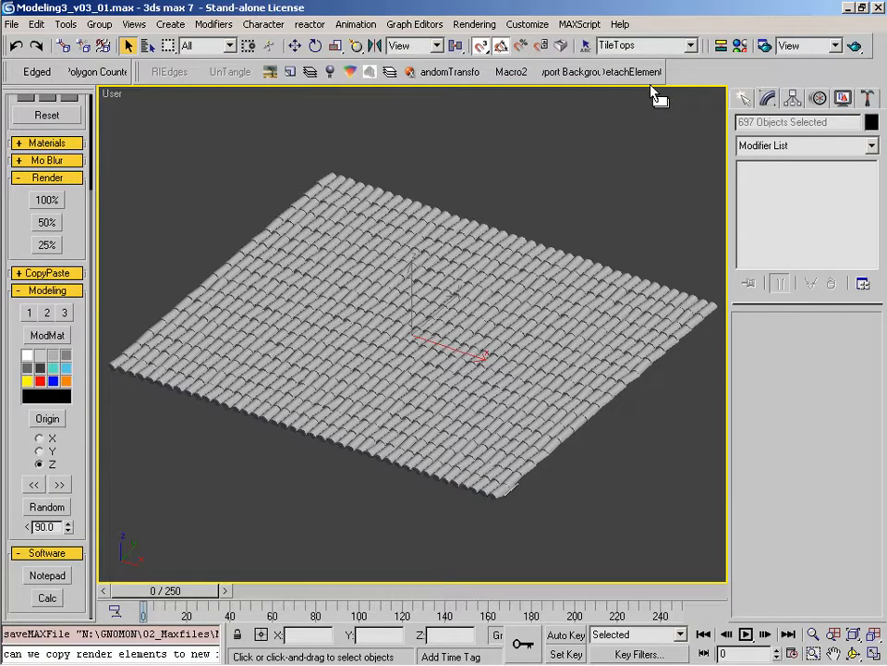
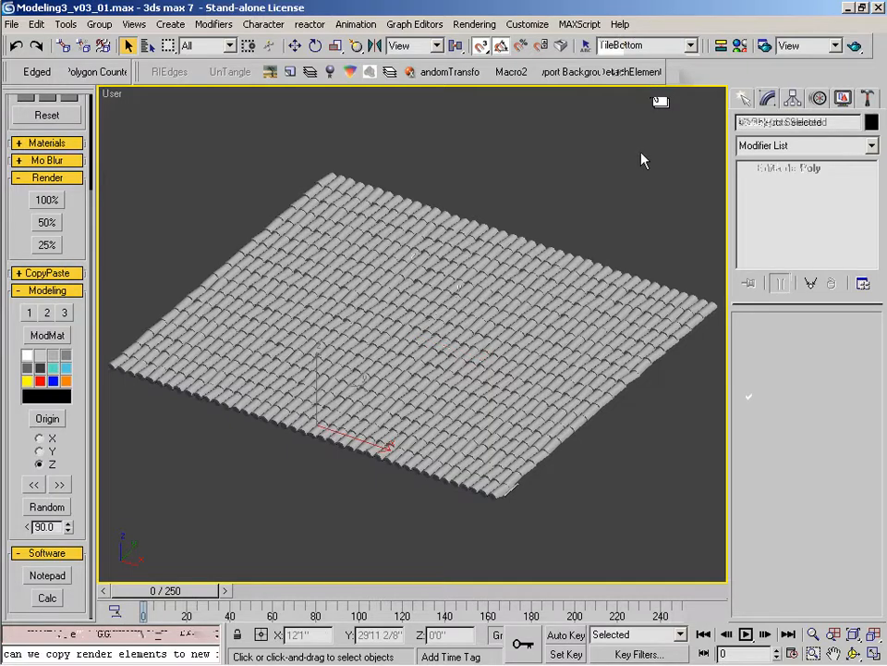
right_click(641, 222)
left_click(679, 259)
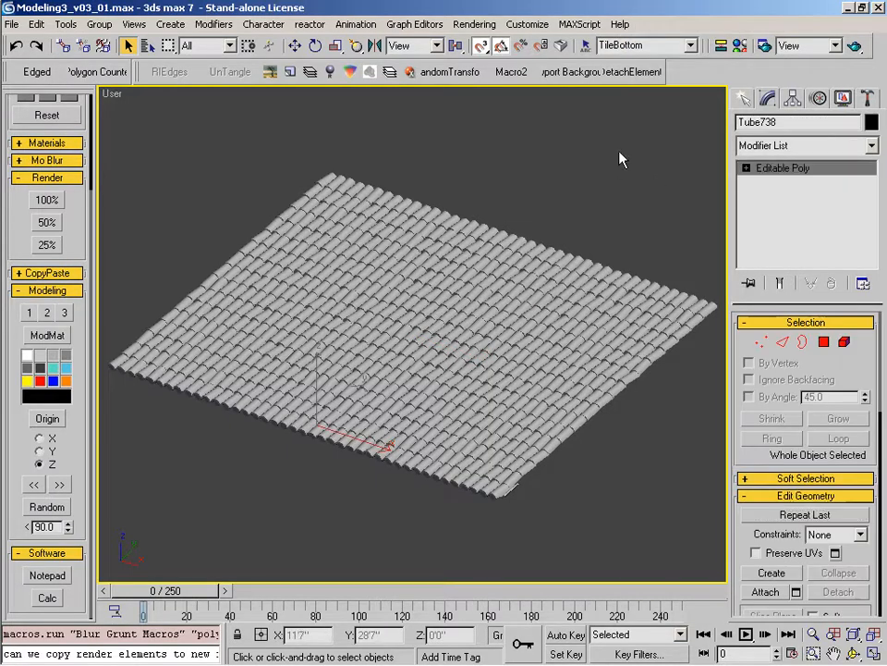
Step: Reset the XForm of the attached top-tile mesh and collapse it to an editable poly
left_click(507, 240)
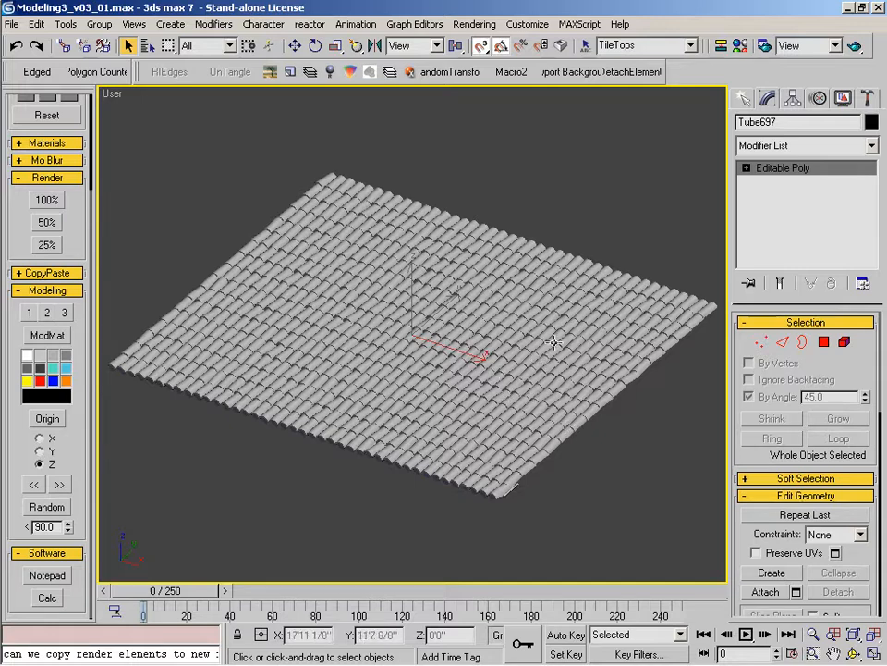
left_click(867, 98)
left_click(802, 333)
left_click(791, 391)
left_click(766, 98)
key("w")
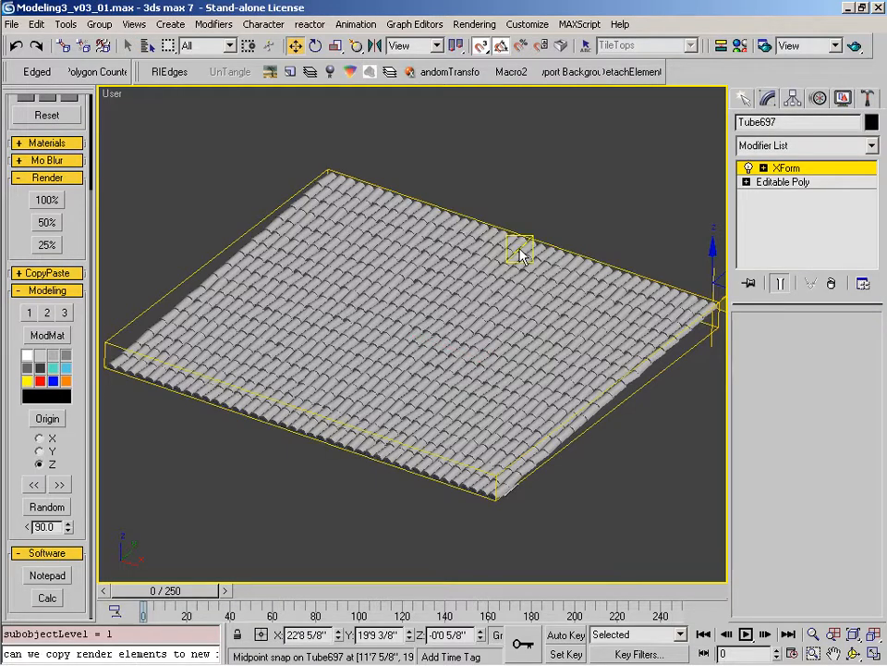
key("alt+p")
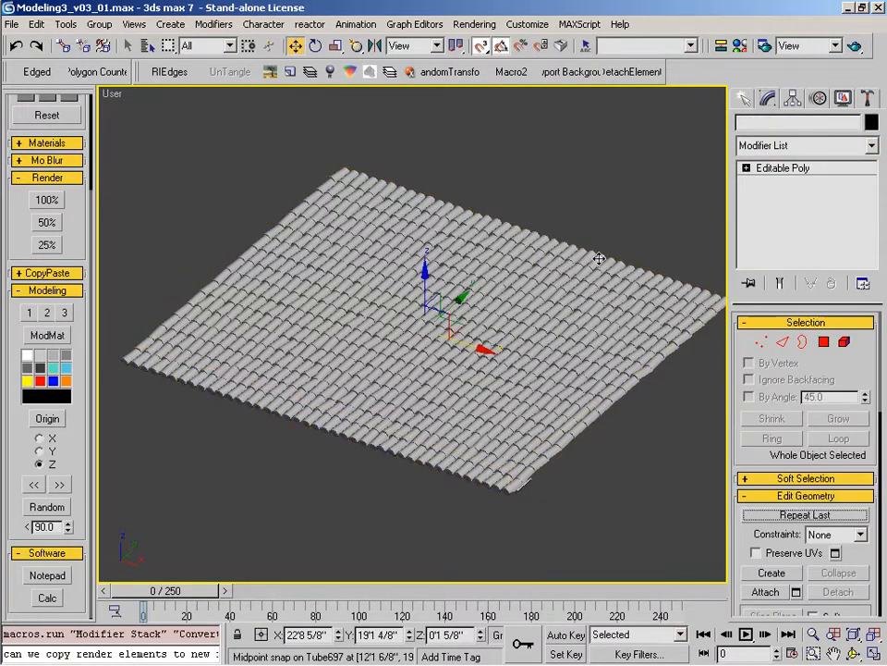
Step: Add a planar UVW Mapping modifier to the top-tile mesh, check it in the Top view and save the scene
middle_click_drag(599, 258, 572, 260)
key("u")
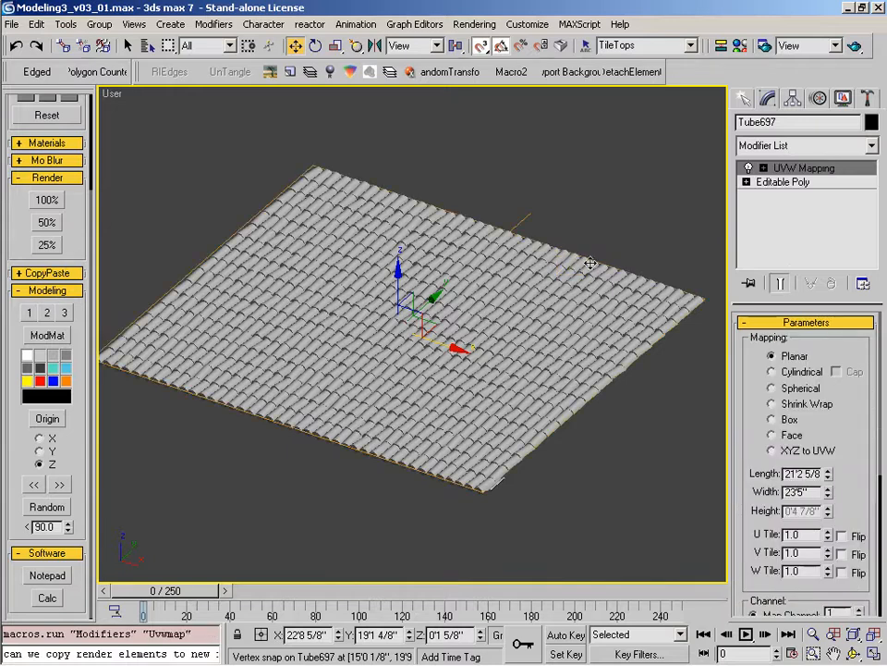
key("t")
key("z")
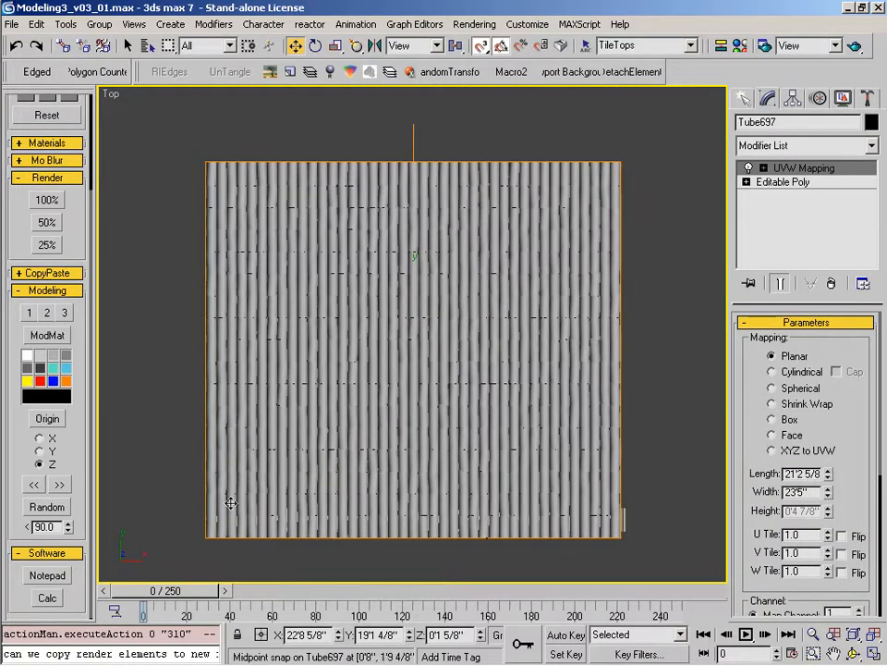
middle_click_drag(515, 313, 517, 303)
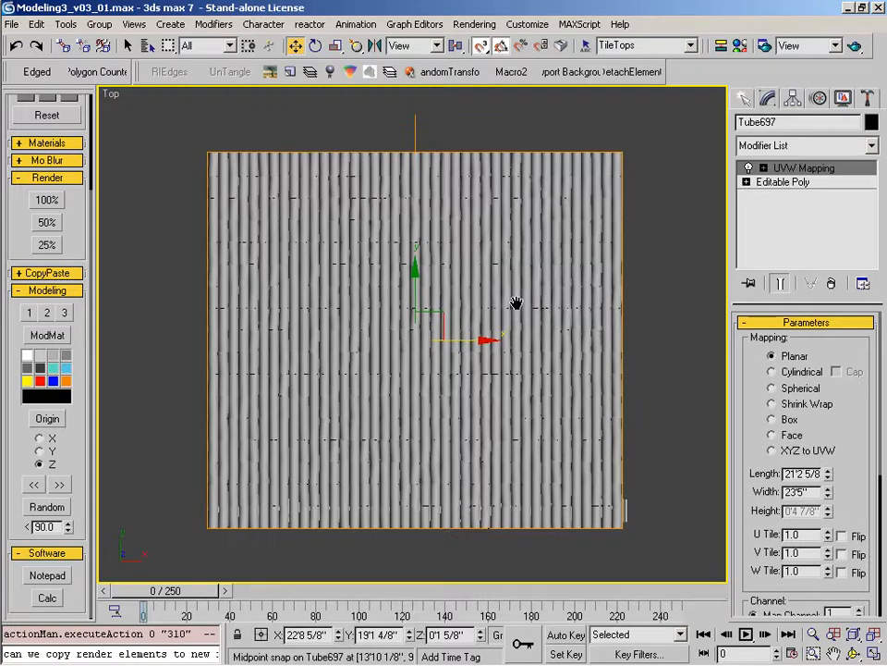
key("ctrl+s")
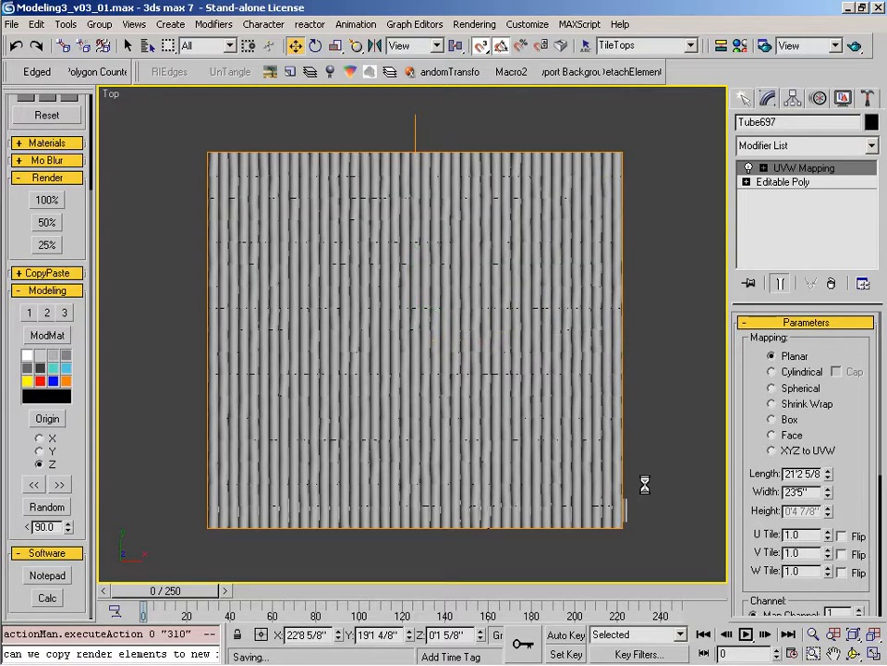
Step: Set the top-tile mesh's UVW Mapping to map channel 2
scroll(852, 496, "down", 3)
left_click(861, 477)
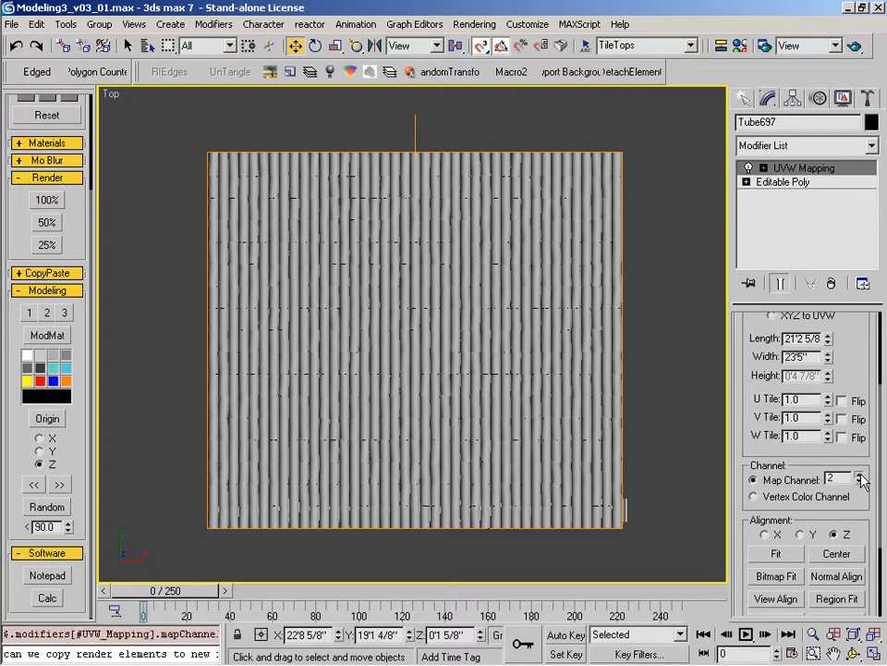
middle_click_drag(603, 369, 637, 389)
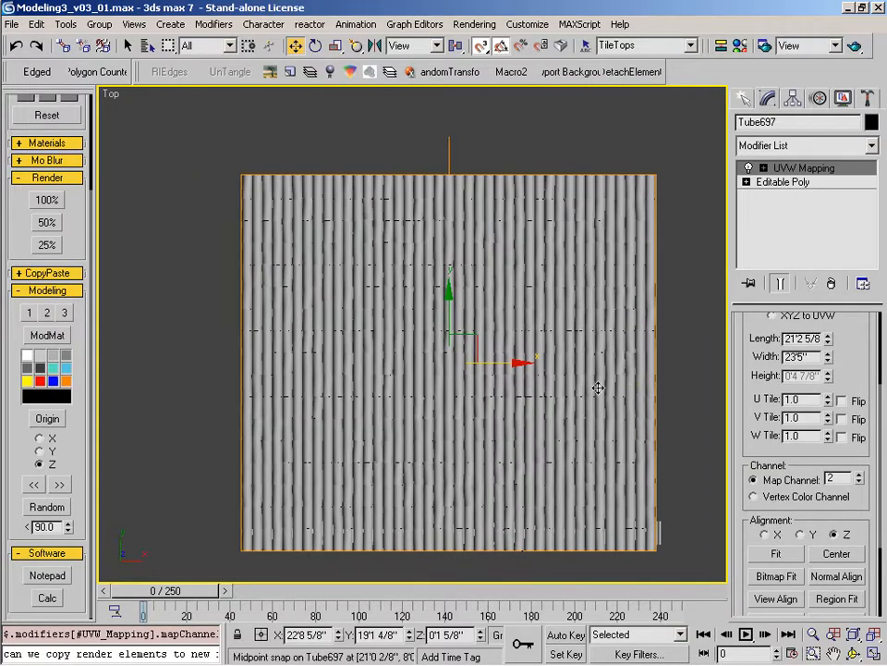
key("q")
middle_click_drag(591, 413, 579, 392)
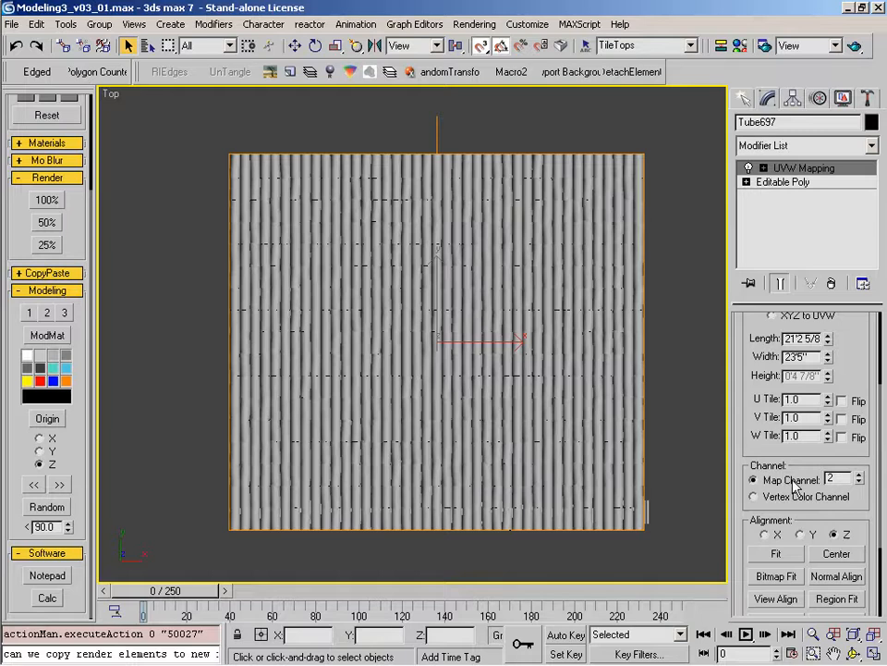
scroll(820, 459, "up", 2)
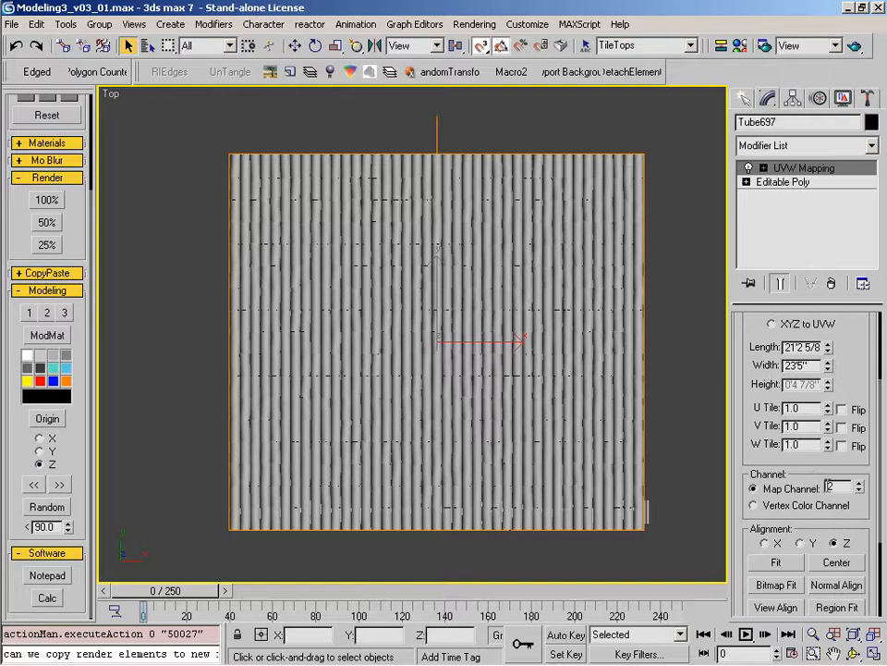
middle_click_drag(614, 407, 598, 406)
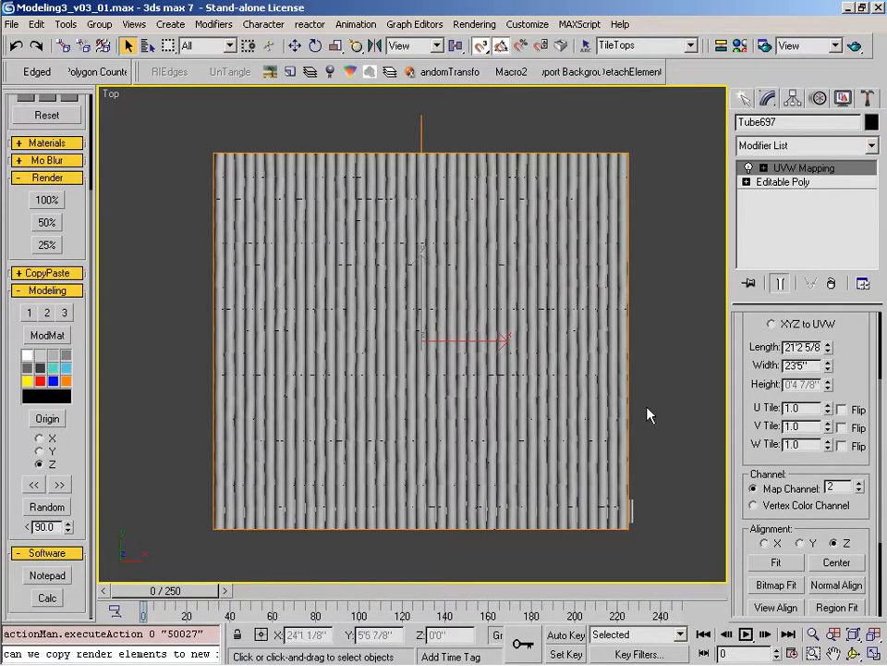
middle_click_drag(608, 410, 612, 398)
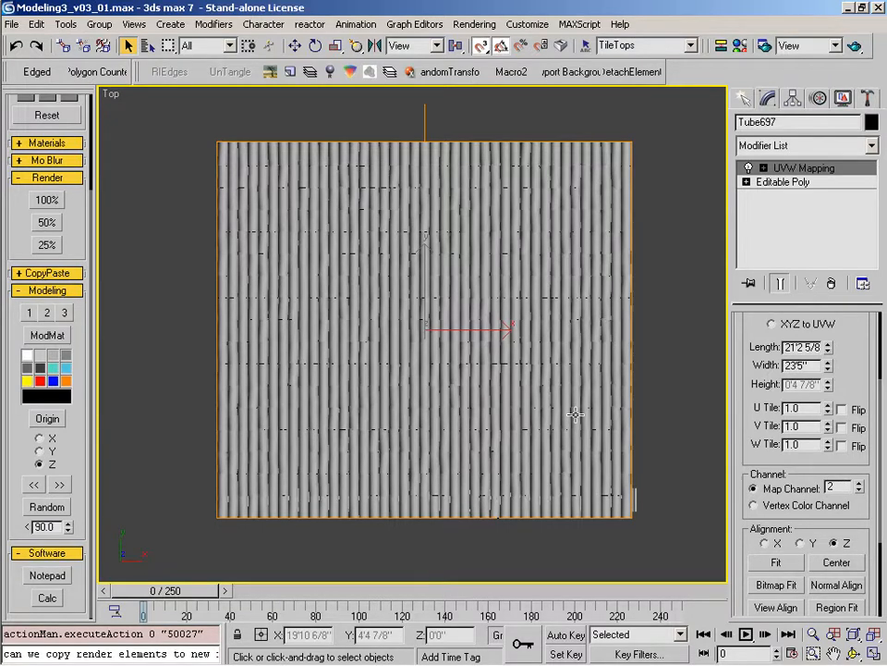
Step: Switch to ACDSee, view the concrete texture GR3_Reference2 008.jpg enlarged, and return to 3ds Max
middle_click_drag(574, 416, 563, 418)
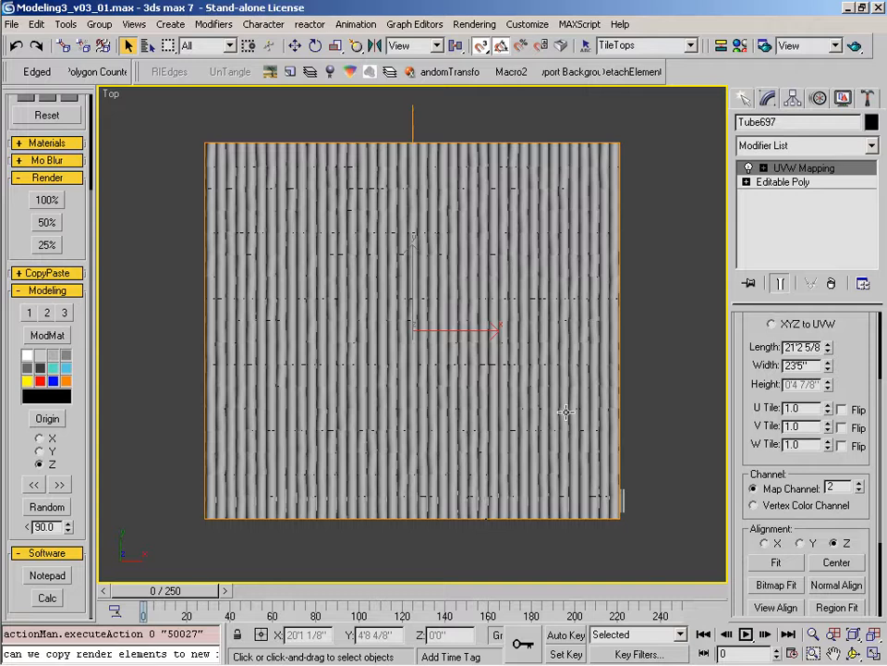
mouse_move(516, 636)
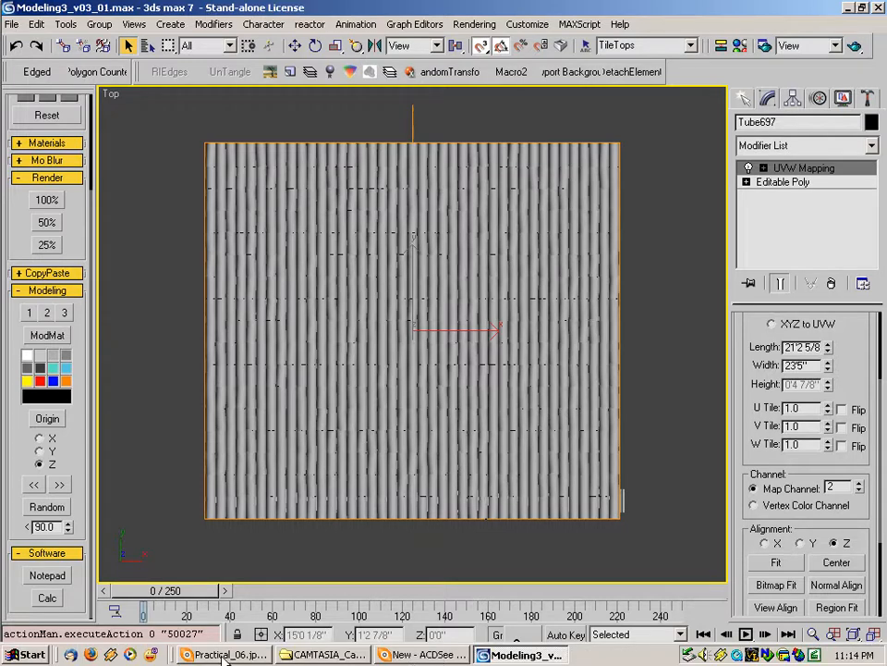
left_click(423, 654)
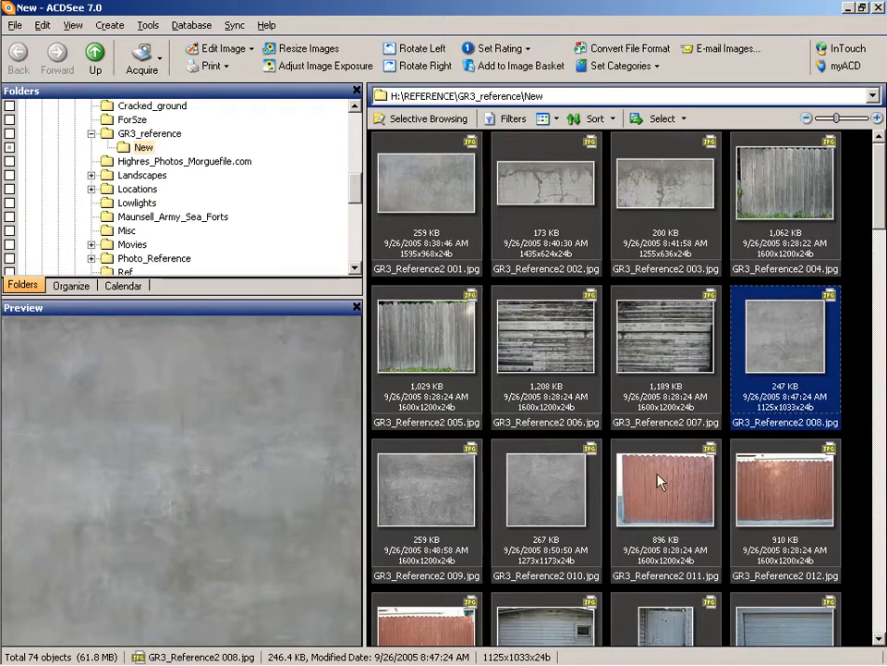
scroll(797, 270, "down", 2)
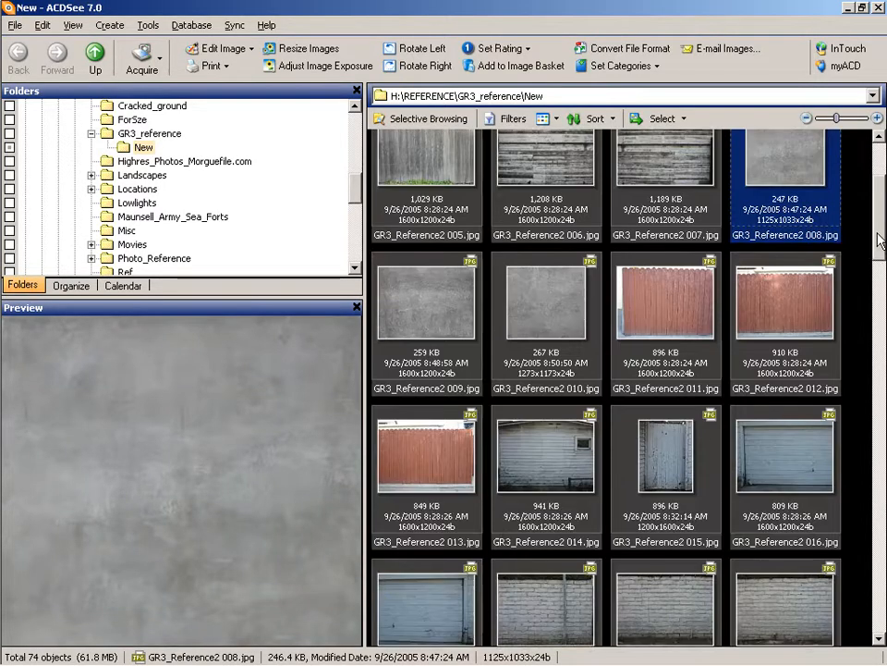
double_click(773, 277)
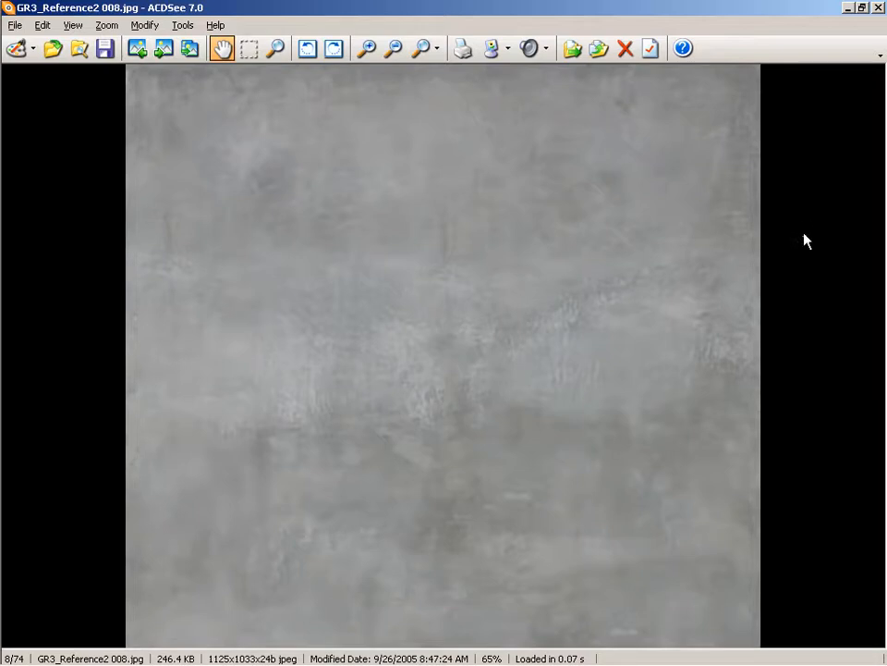
left_click(78, 48)
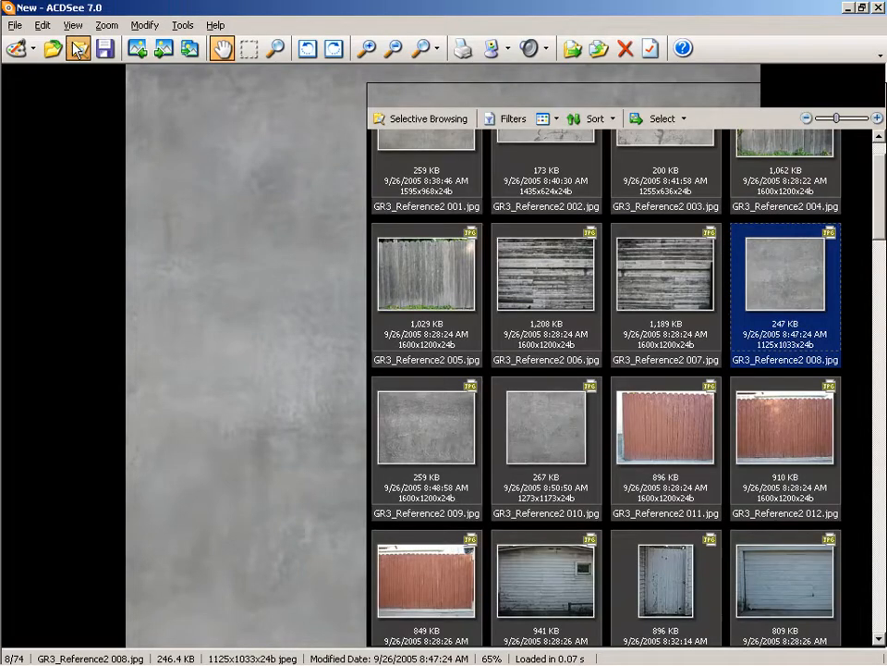
mouse_move(396, 656)
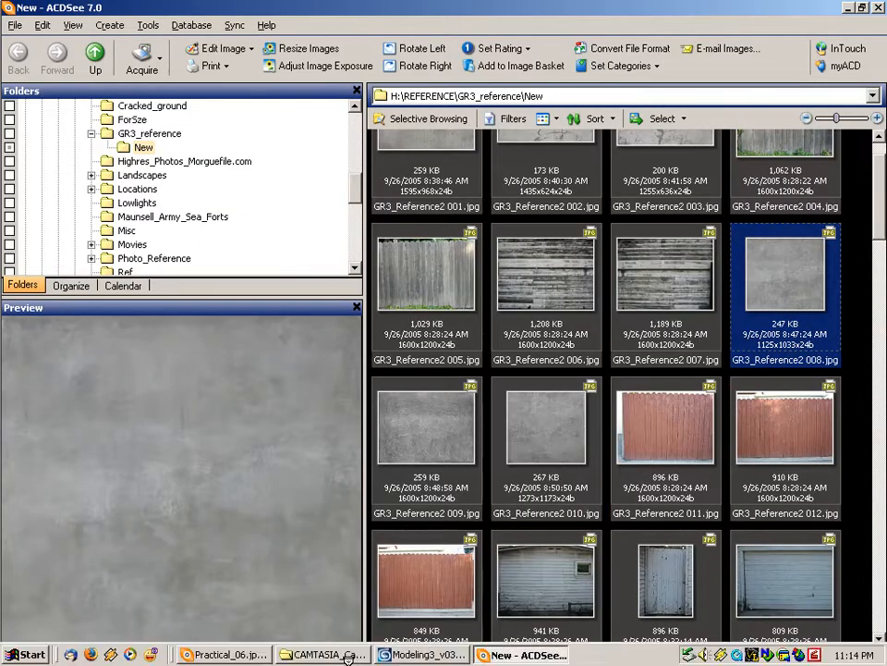
left_click(395, 655)
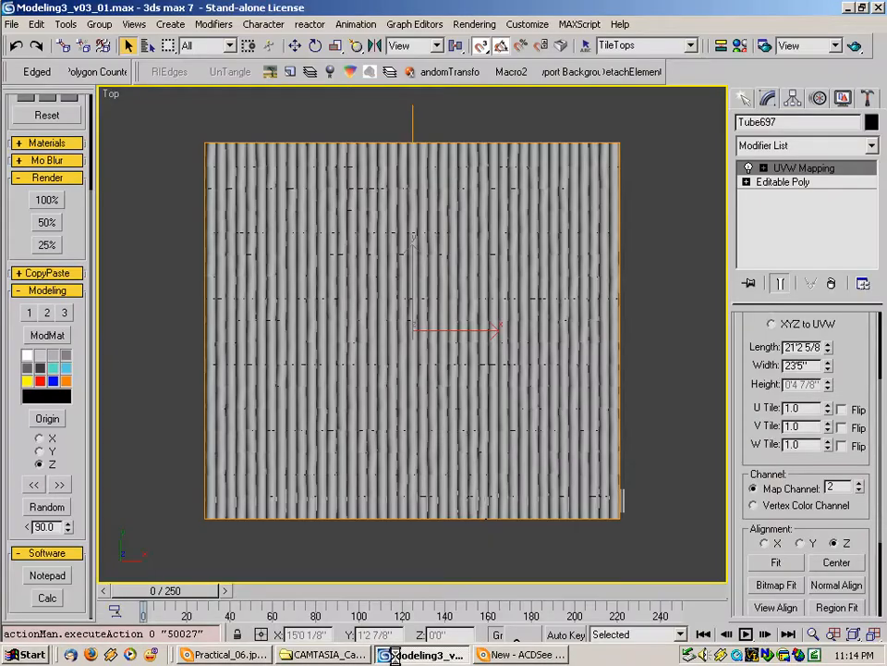
Step: Open the Material Editor and rename the existing Material #1 as TileA
key("m")
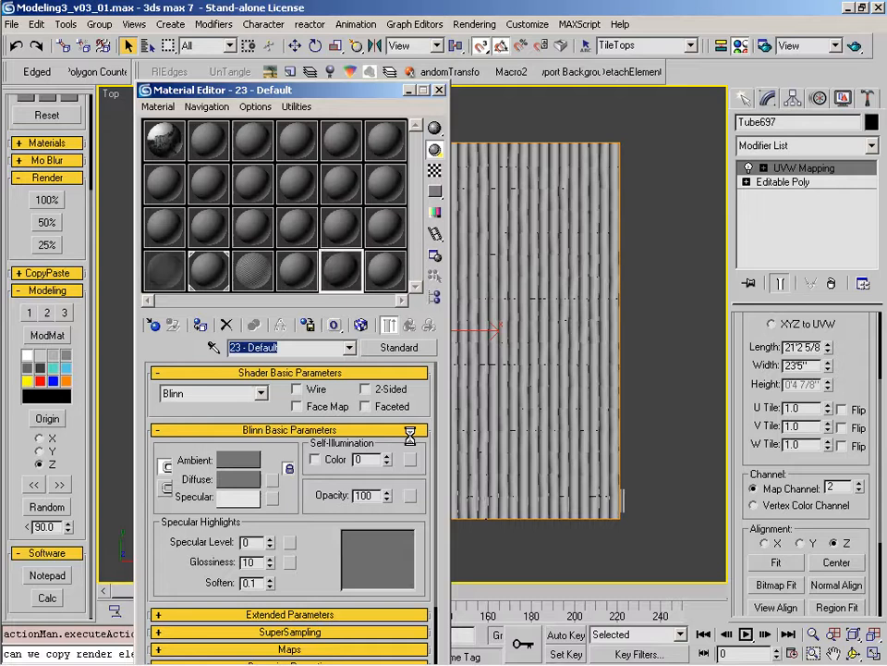
left_click(388, 185)
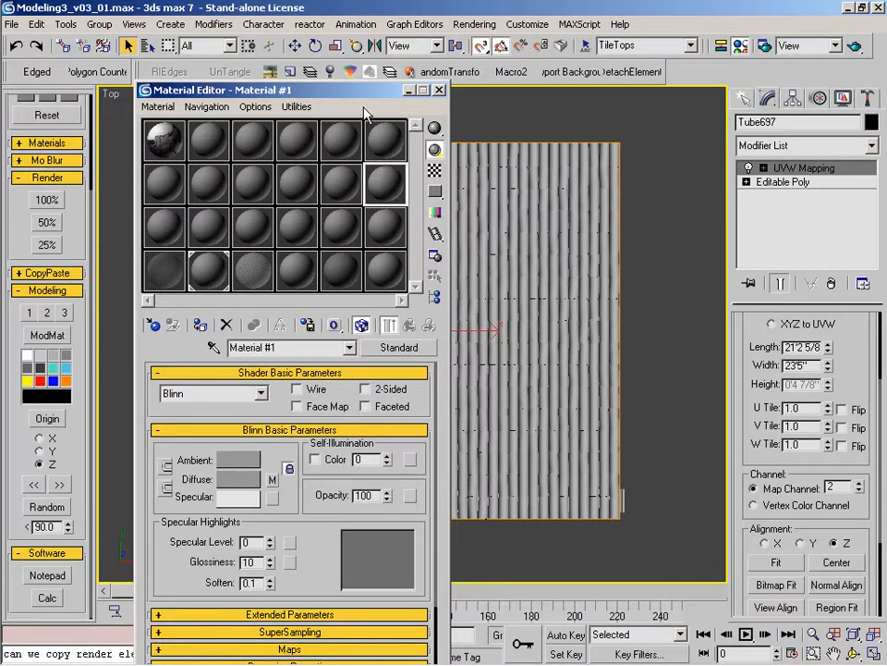
left_click_drag(351, 92, 335, 40)
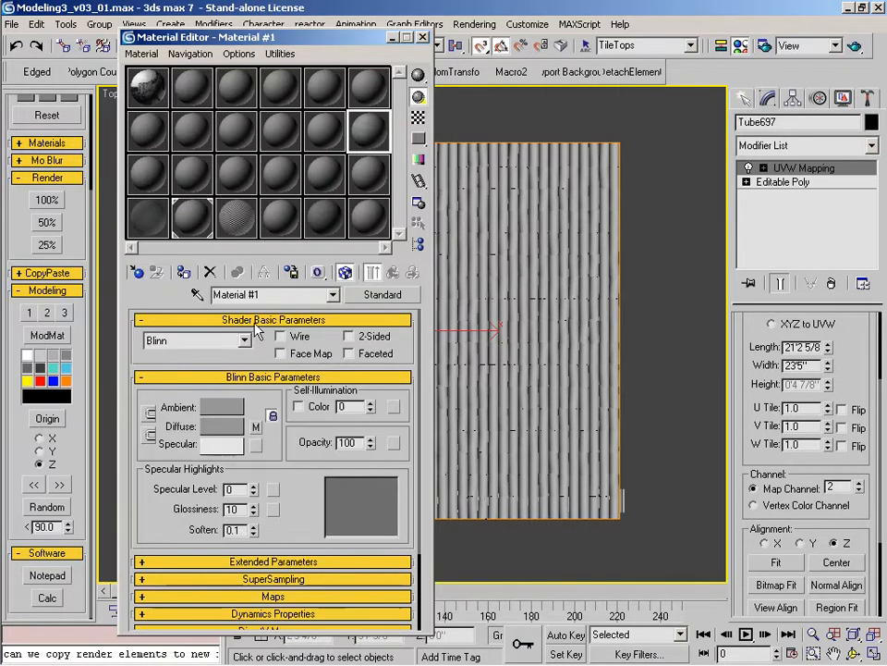
type("TileA")
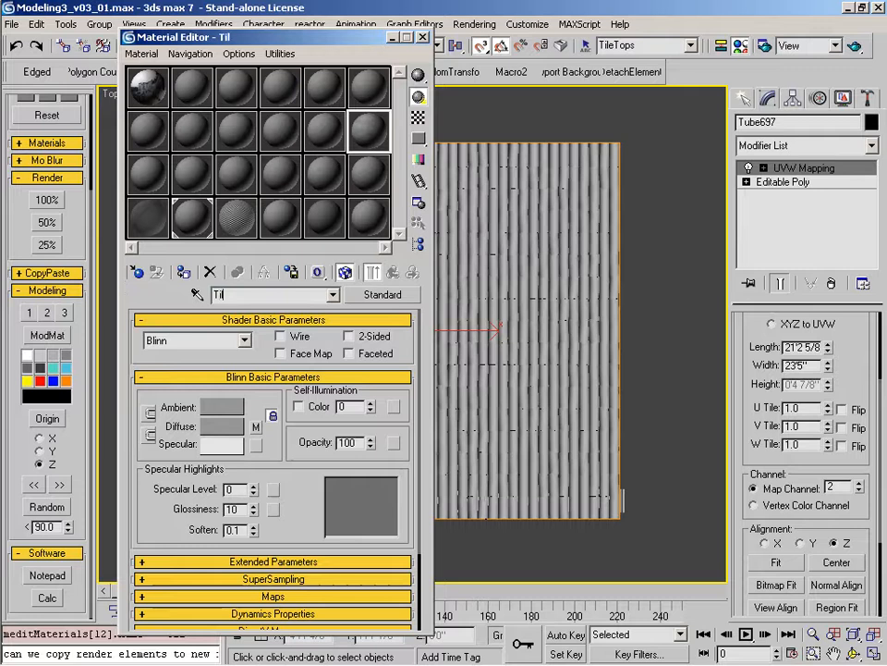
Step: Assign the TileA material with its GR3_Reference2 008.jpg diffuse map to the top-tile mesh and check it in the Top view
left_click(257, 428)
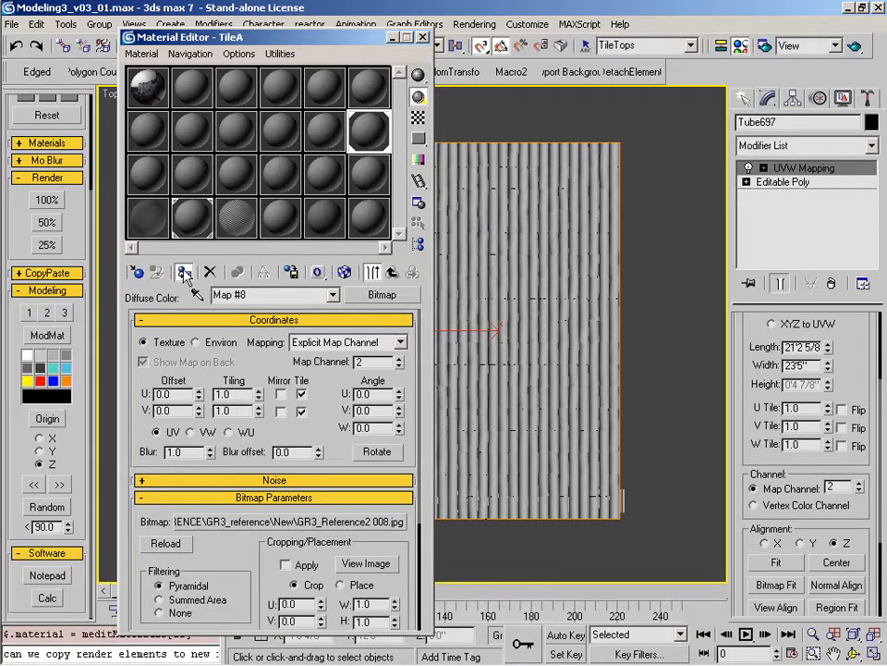
left_click(184, 272)
middle_click_drag(512, 377, 679, 432)
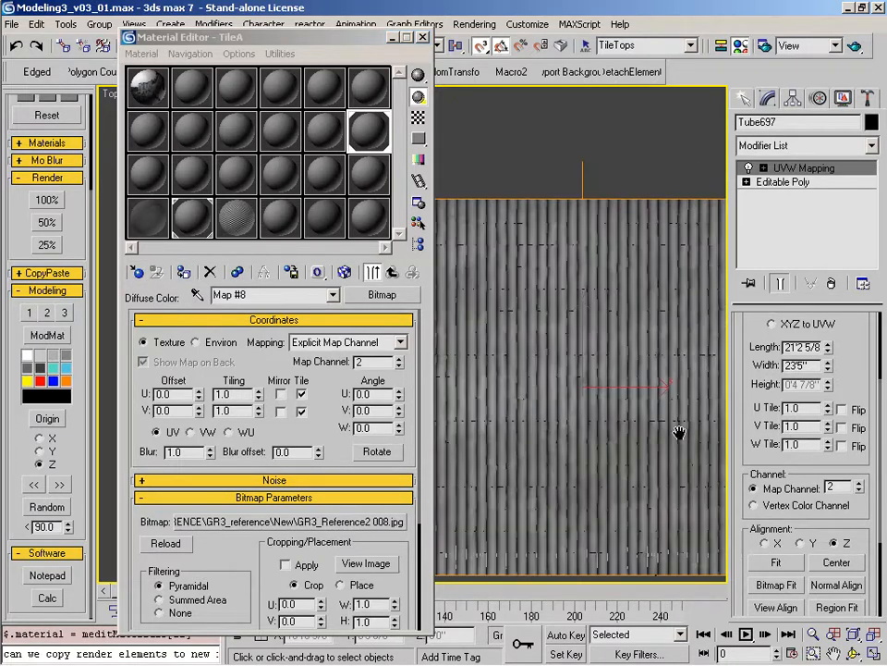
key("alt+z")
middle_click_drag(601, 408, 566, 389, "ctrl+alt")
key("t")
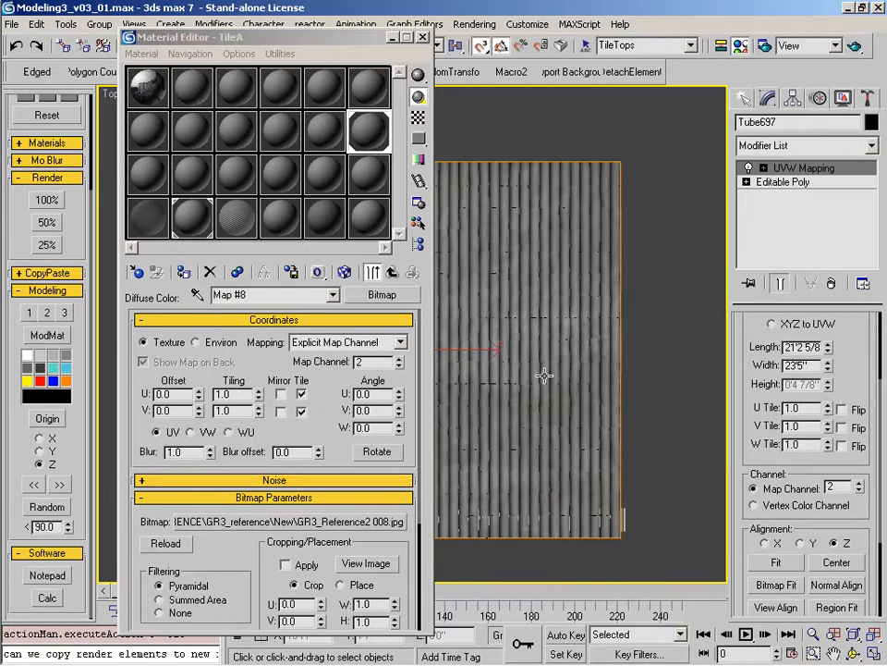
left_click(394, 275)
middle_click_drag(495, 305, 567, 314)
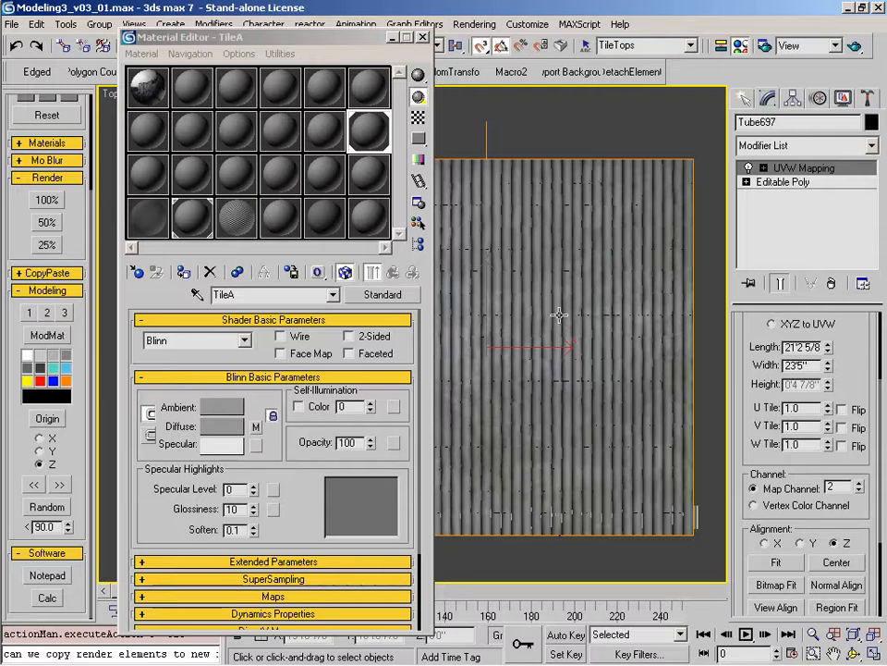
left_click_drag(349, 44, 285, 38)
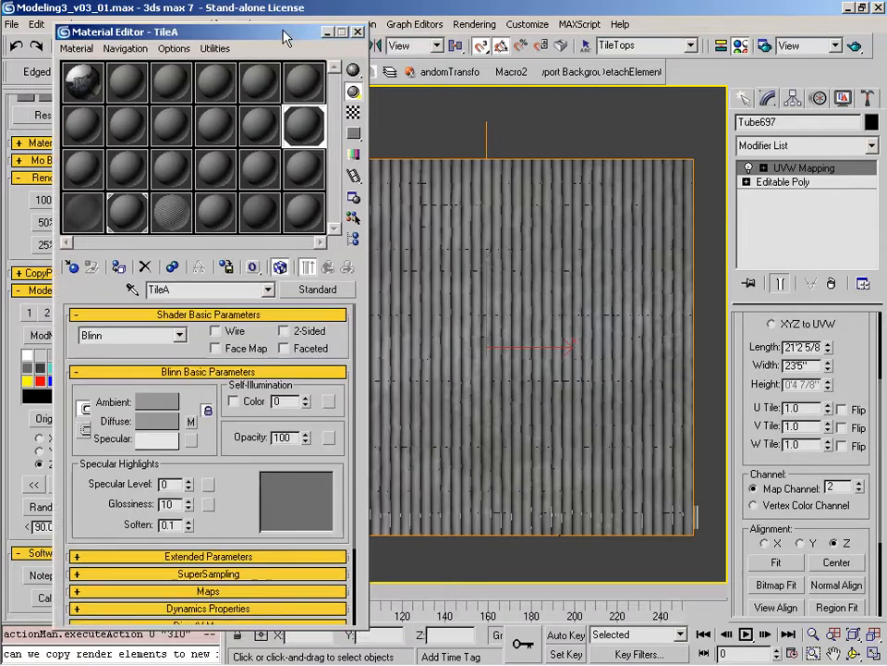
middle_click_drag(544, 371, 601, 370)
scroll(600, 371, "down", 3)
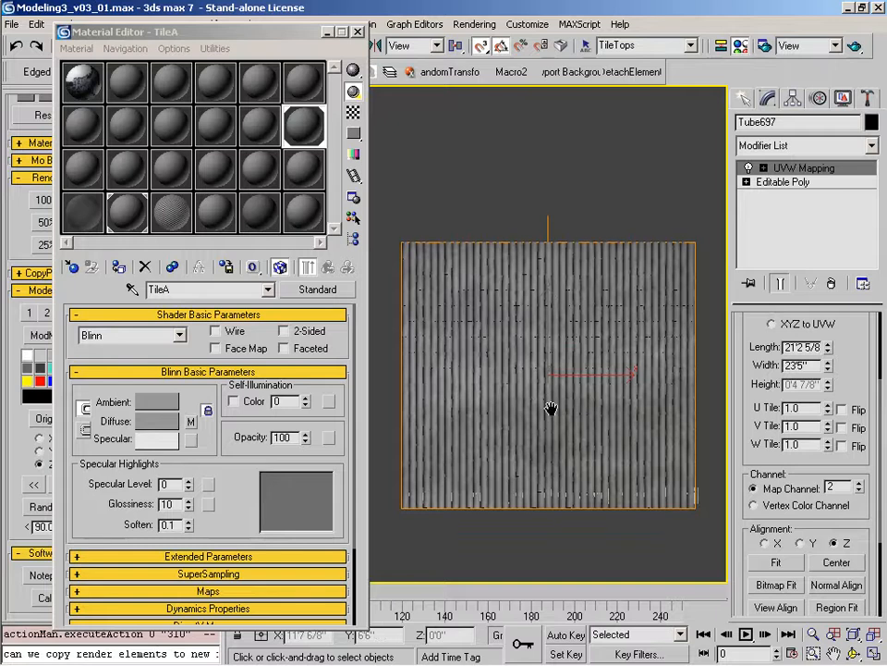
middle_click_drag(547, 409, 549, 407, "ctrl+alt")
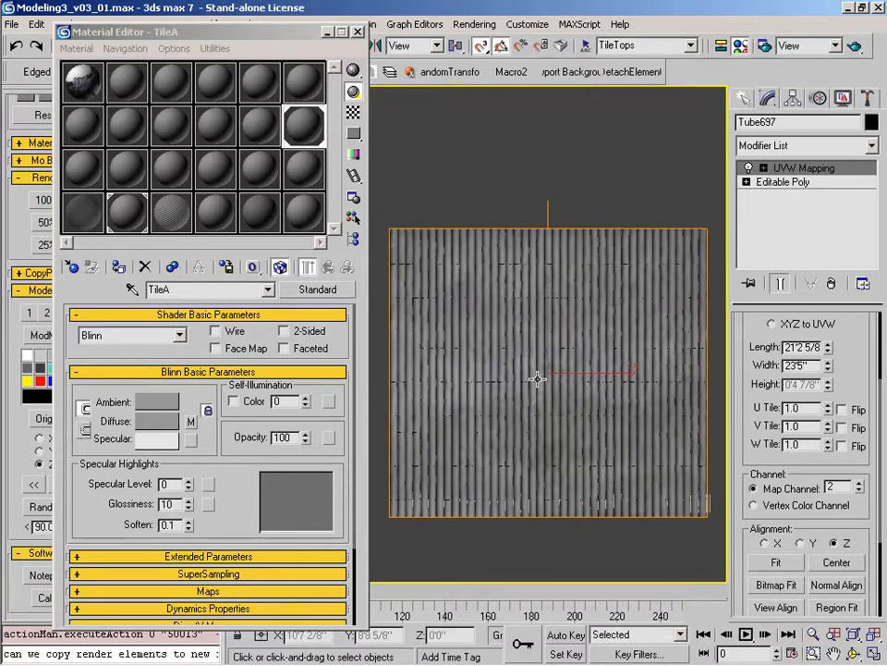
Step: Change TileA to a Multi/Sub-Object material, keeping the old material as a sub-material, and set the number of materials to 4
left_click(335, 290)
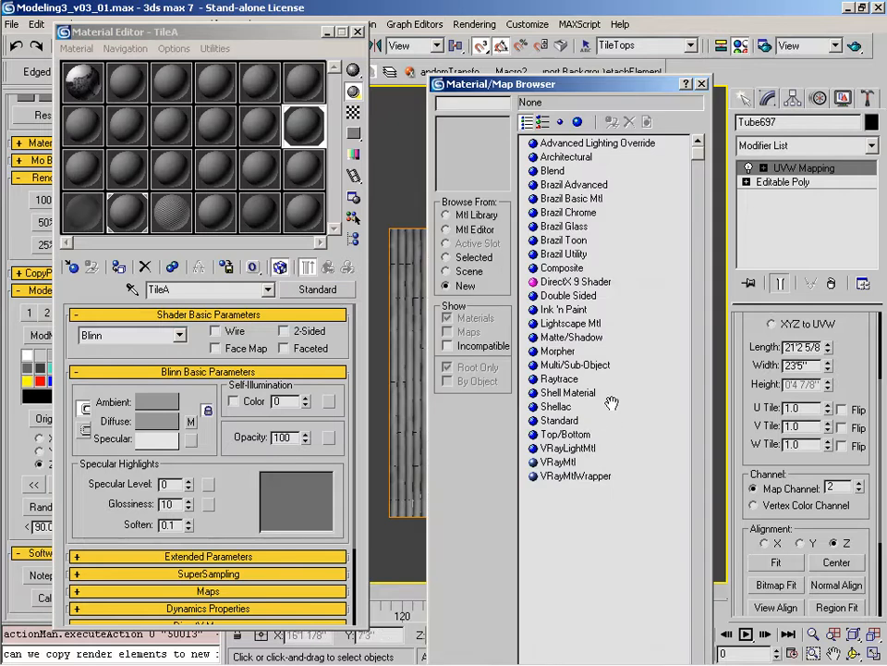
left_click(580, 366)
double_click(580, 366)
left_click(152, 360)
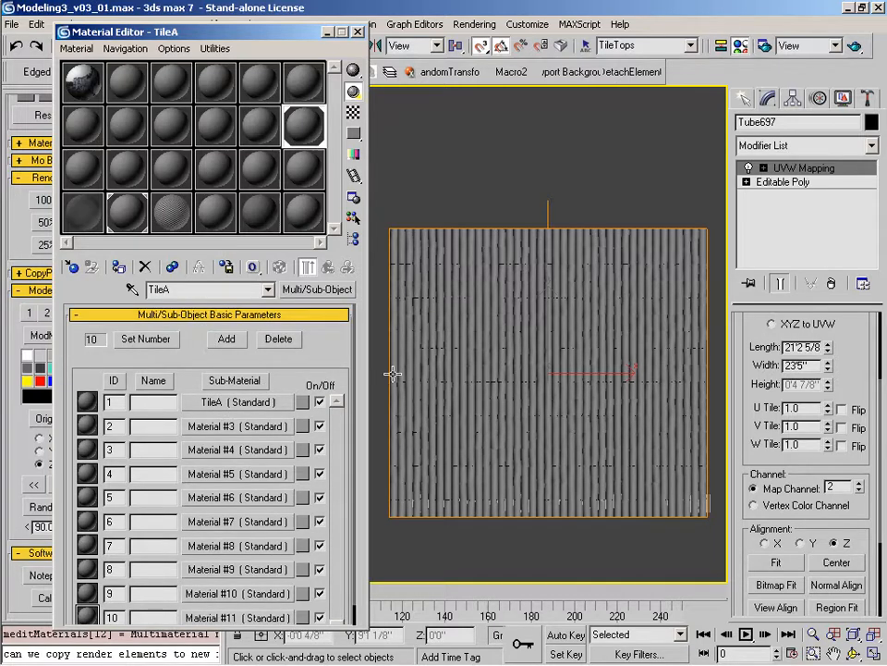
left_click(161, 341)
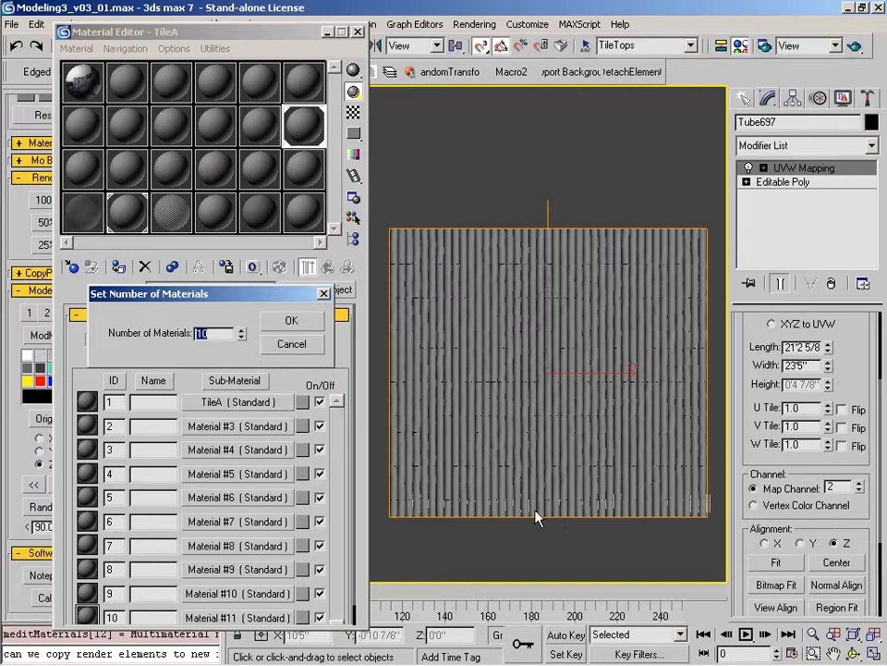
left_click(292, 345)
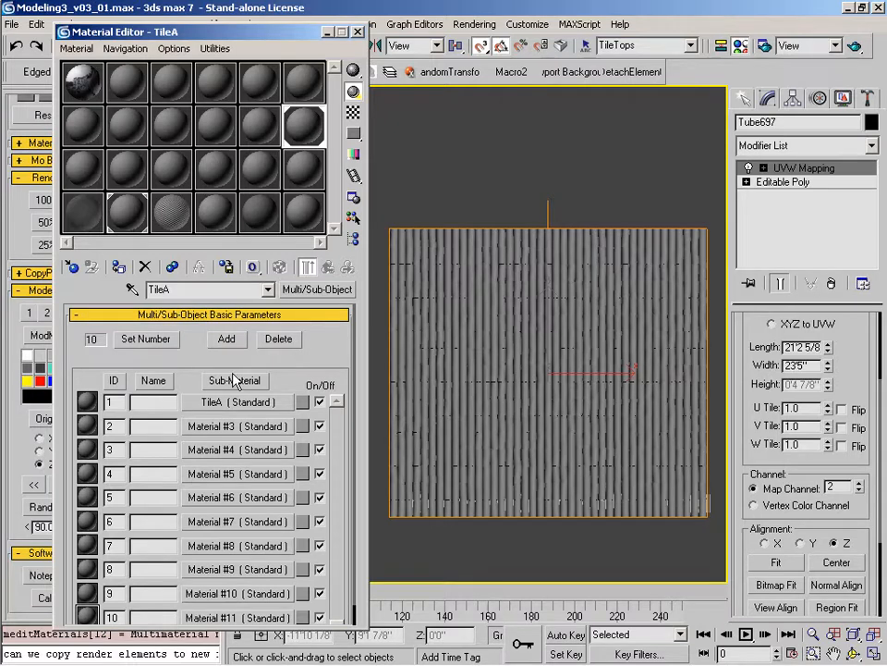
left_click(145, 338)
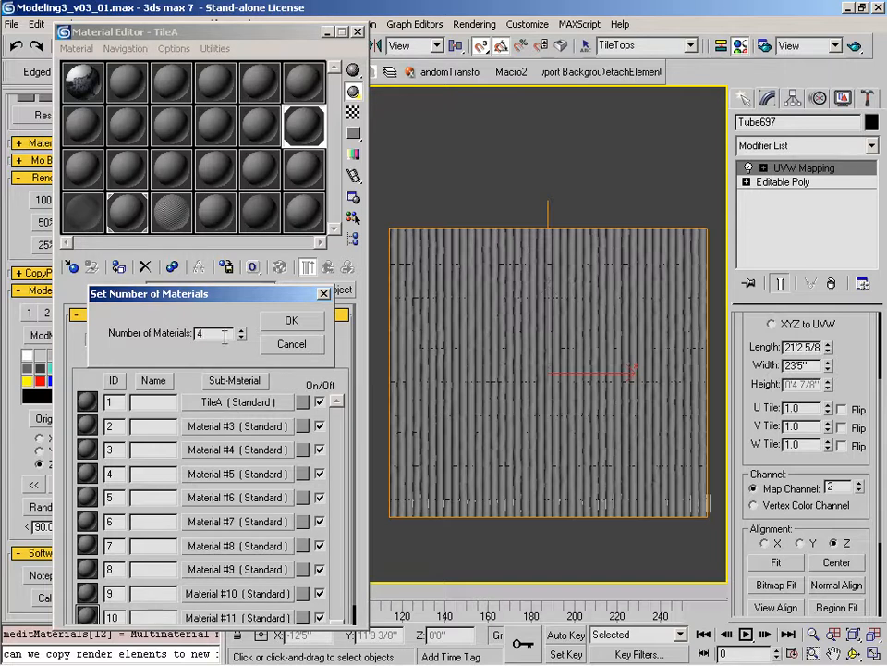
left_click(290, 321)
Step: Duplicate the TileA sub-material into slots 2, 3 and 4 using the Copy method
left_click_drag(214, 409, 217, 450)
left_click(187, 328)
left_click(172, 380)
left_click_drag(192, 425, 220, 479)
left_click(172, 380)
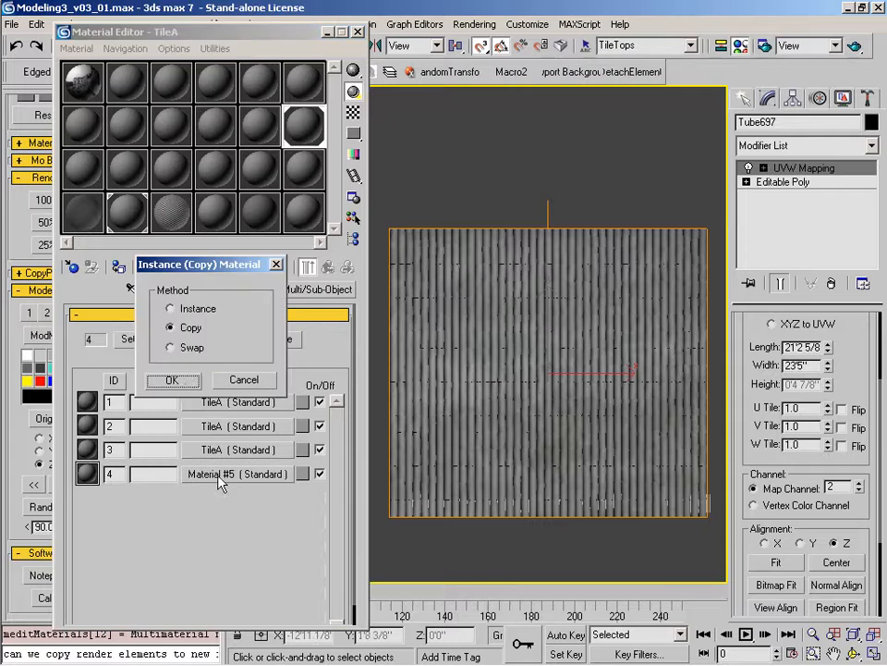
left_click(183, 381)
Step: Rename the sub-materials in slots 2, 3 and 4 as TileB, TileC and TileD
left_click(222, 430)
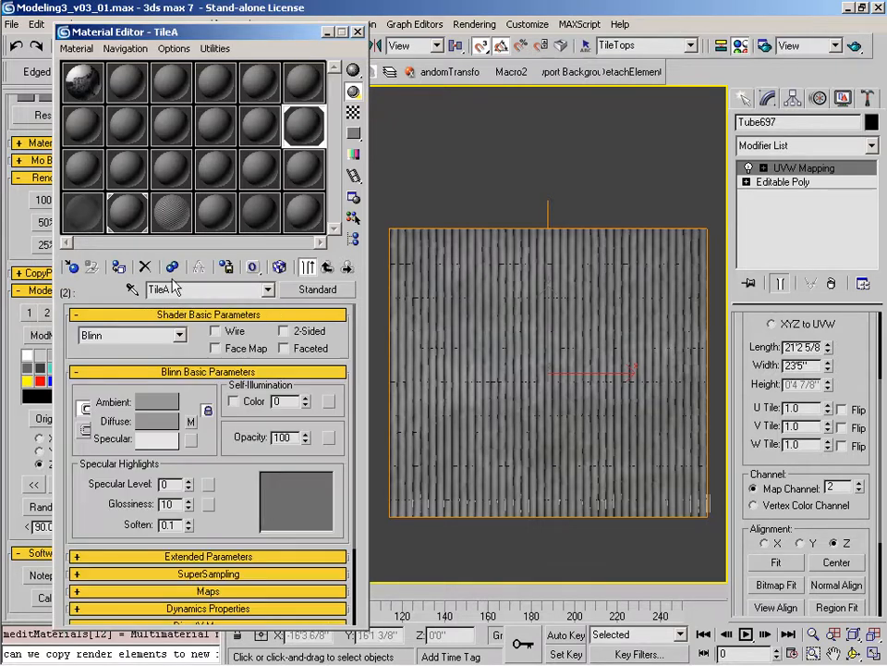
key("BackSpace")
type("B")
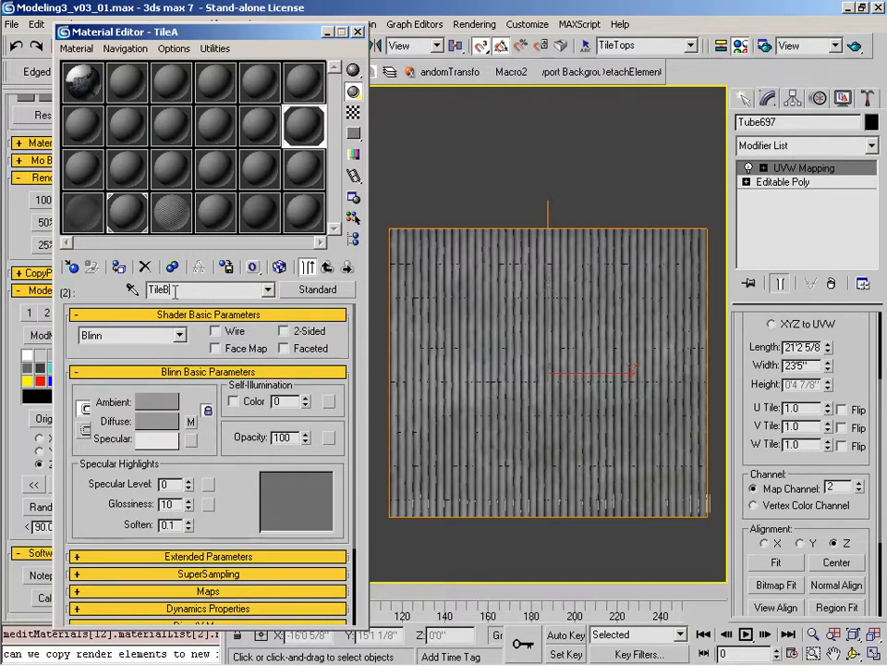
left_click(328, 268)
left_click(224, 403)
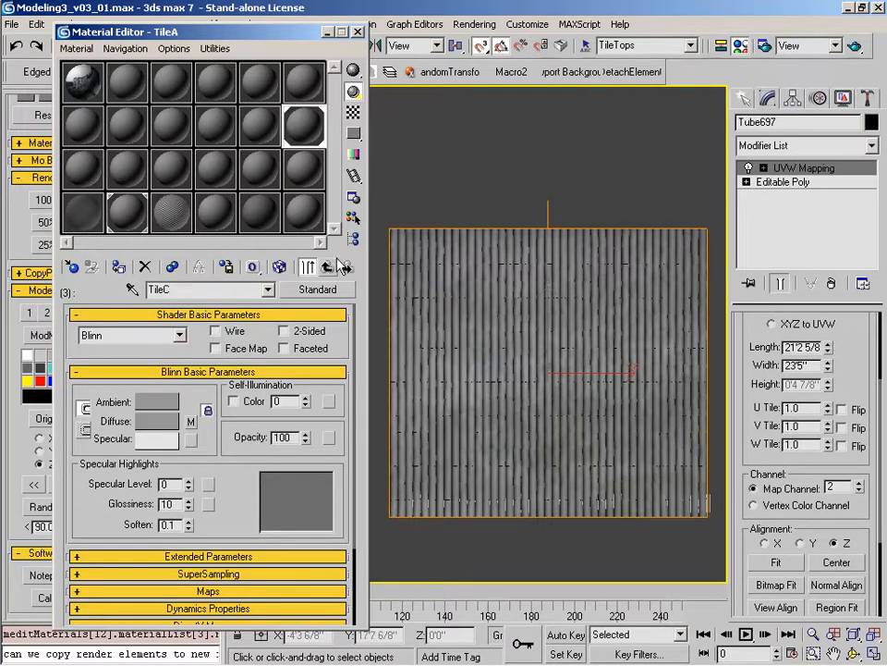
left_click(329, 267)
left_click(229, 474)
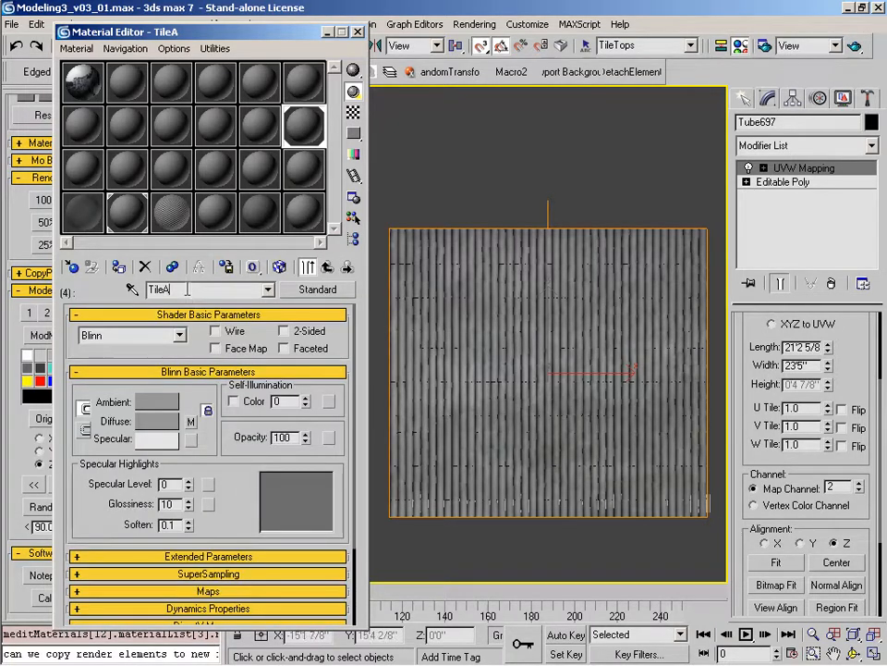
type("D")
left_click(325, 267)
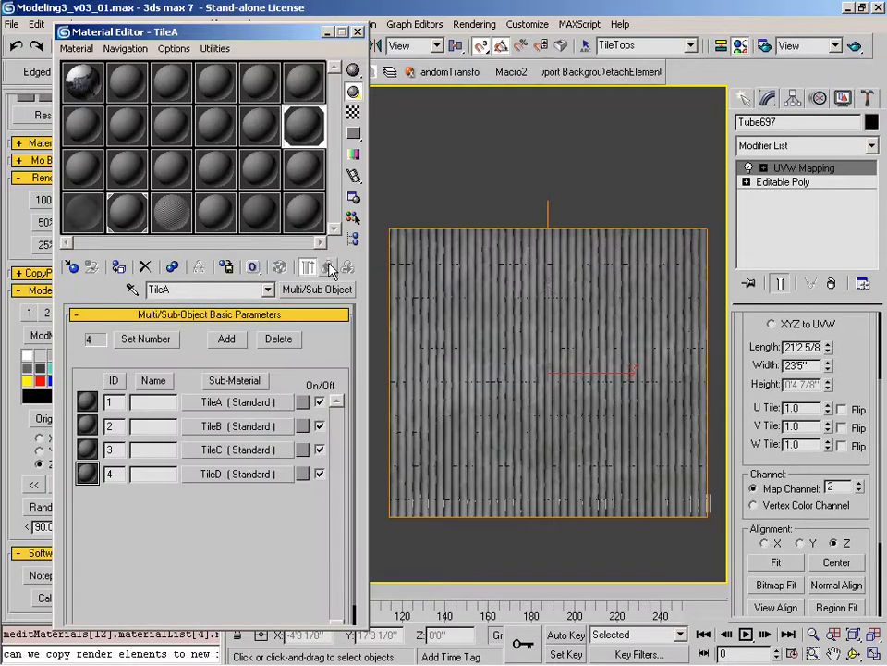
Step: Add a ColorCorrect map to the TileA sub-material's diffuse channel, keeping the bitmap as its source map
left_click(239, 403)
left_click(190, 418)
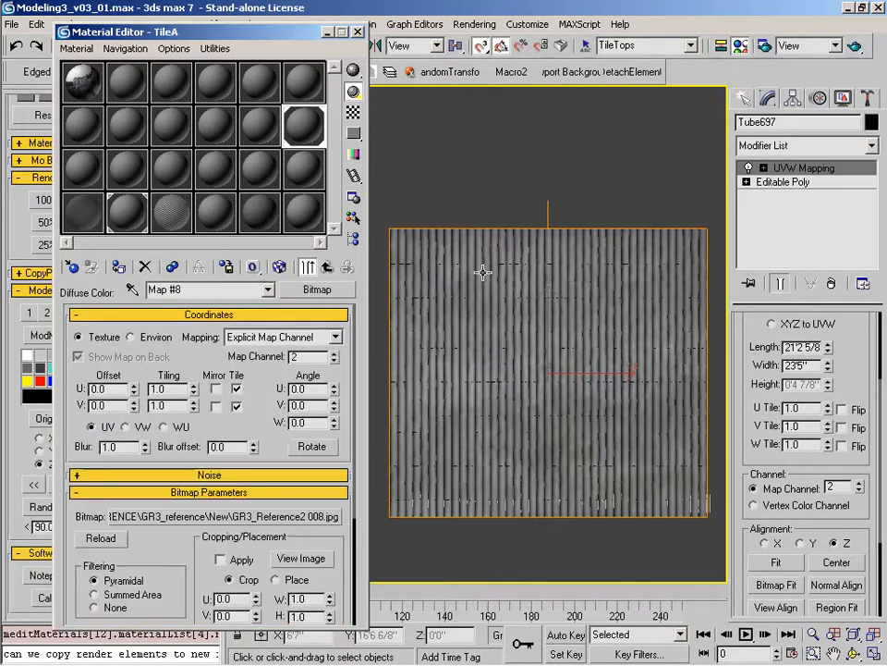
left_click(305, 290)
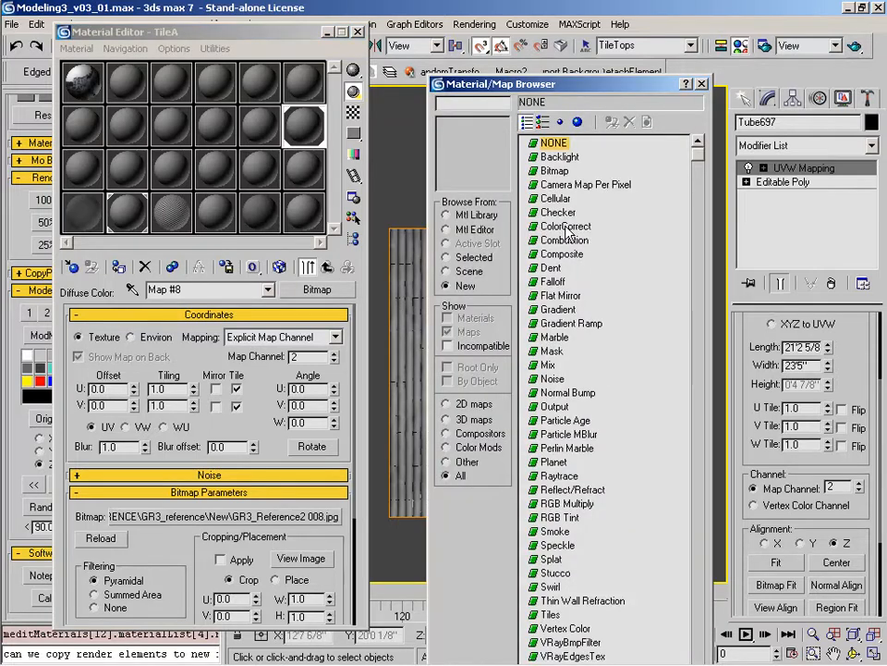
double_click(551, 233)
left_click(146, 362)
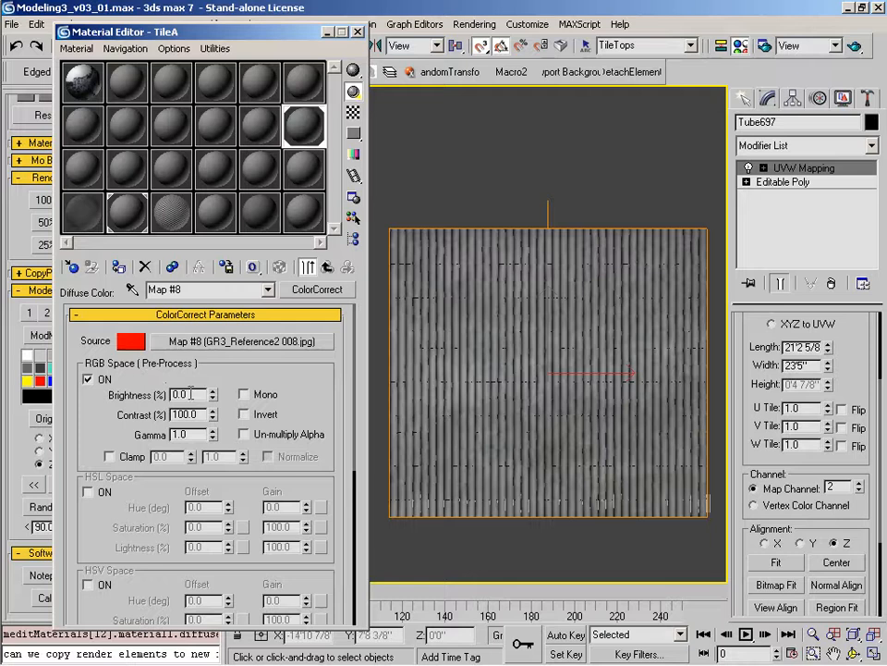
left_click(328, 267)
left_click(329, 267)
Step: Add a ColorCorrect map to the TileB sub-material's diffuse channel, keeping the bitmap as sub-map, and set its brightness to -10
left_click(199, 430)
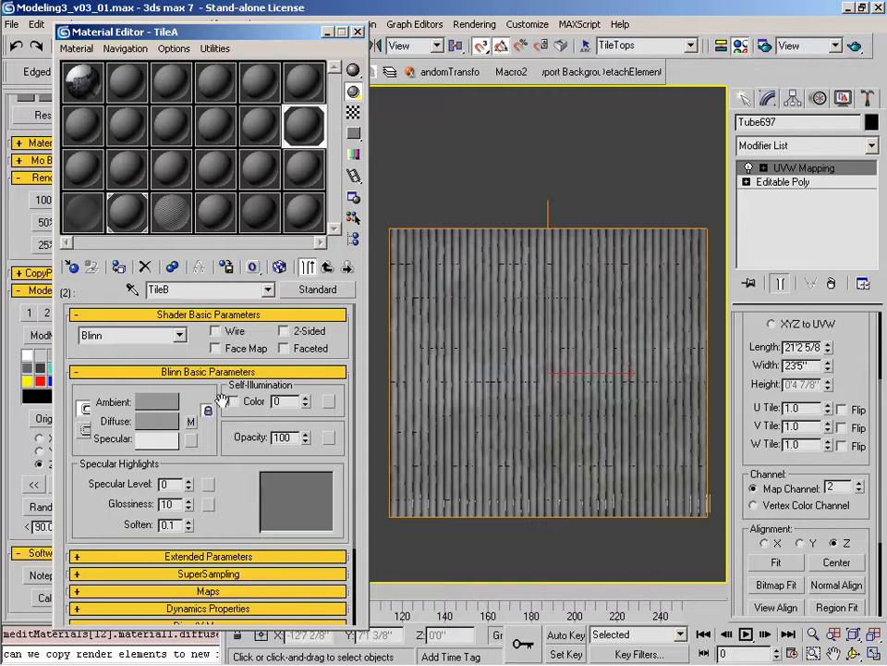
left_click(190, 422)
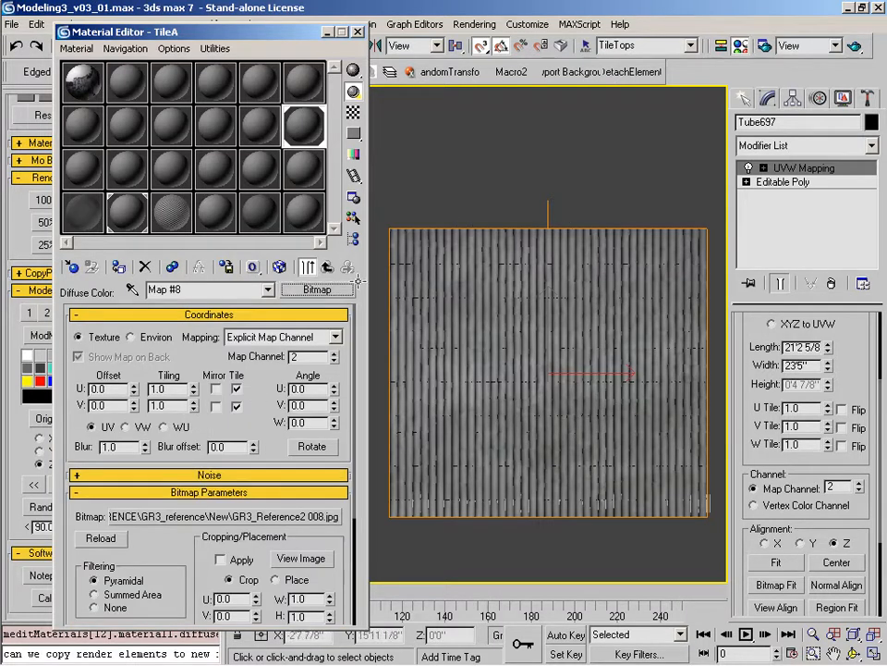
left_click(342, 290)
double_click(562, 229)
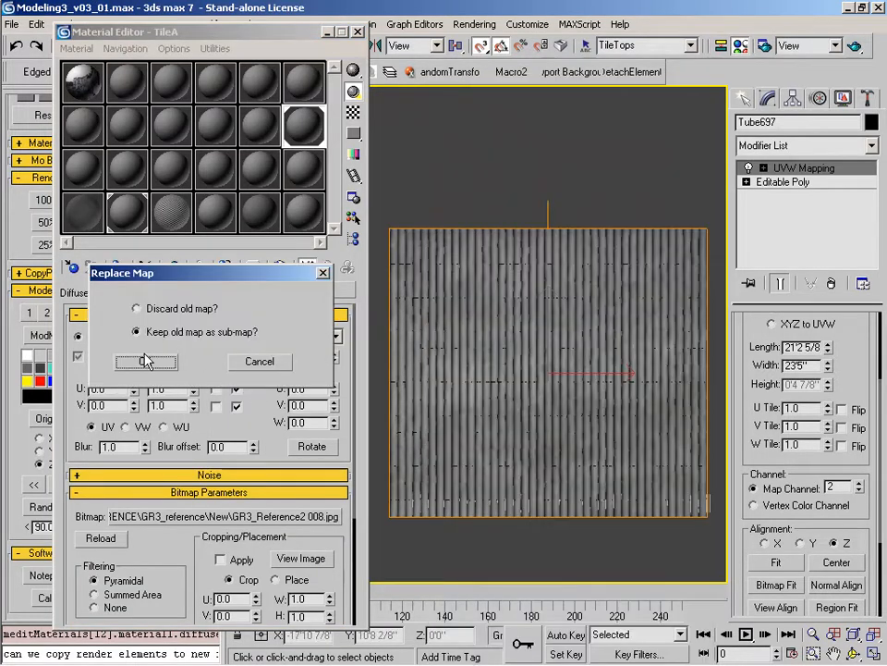
left_click(146, 361)
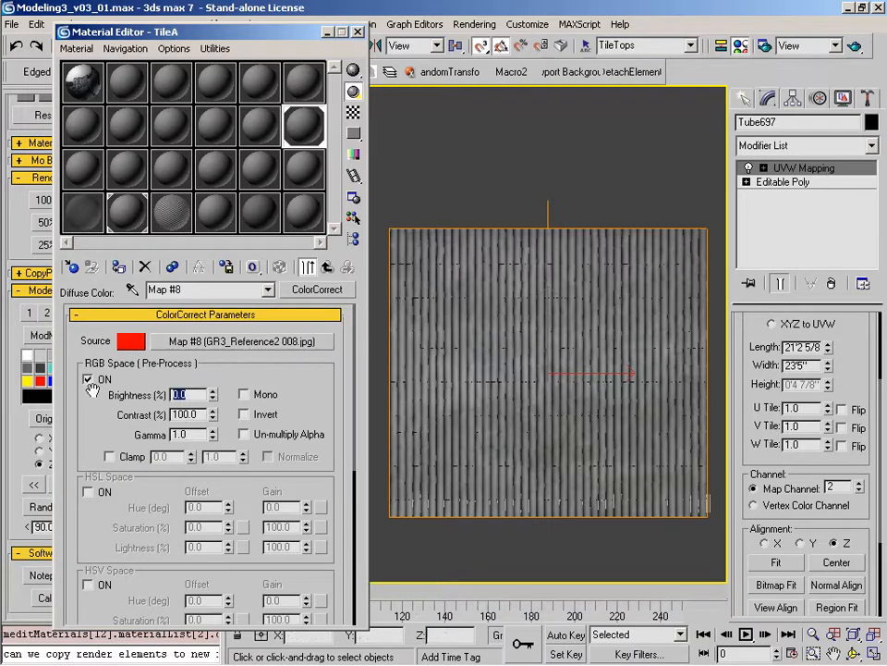
type("-1")
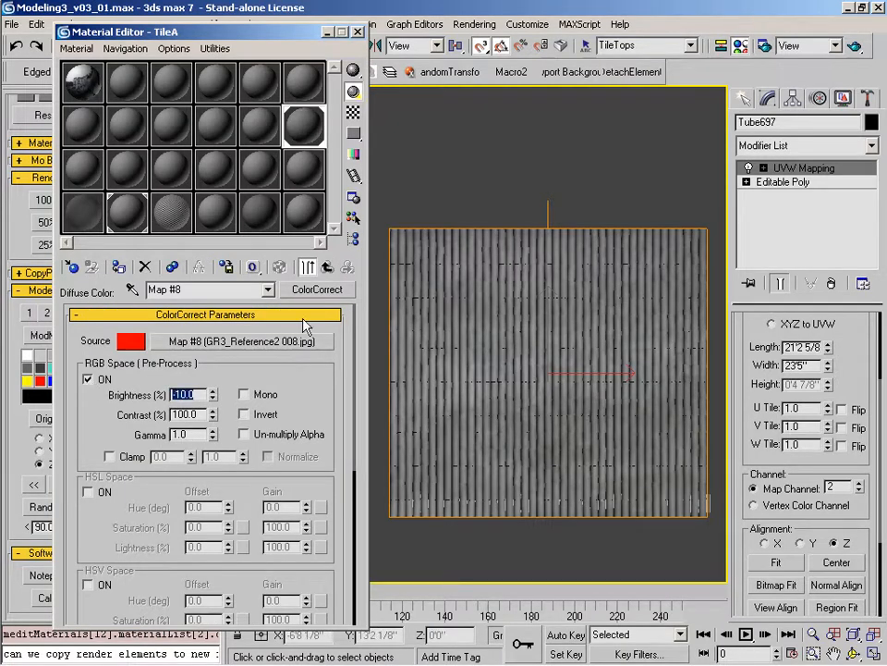
left_click(327, 267)
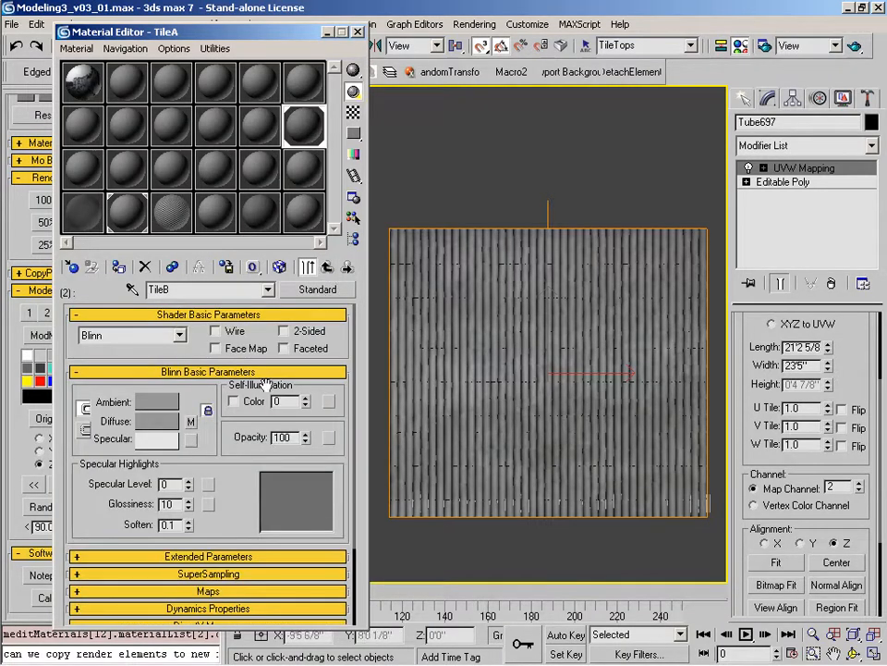
key("Up")
Step: Add a ColorCorrect map to the TileC sub-material's diffuse channel, keeping the bitmap as sub-map, and set its brightness to 10
left_click(225, 452)
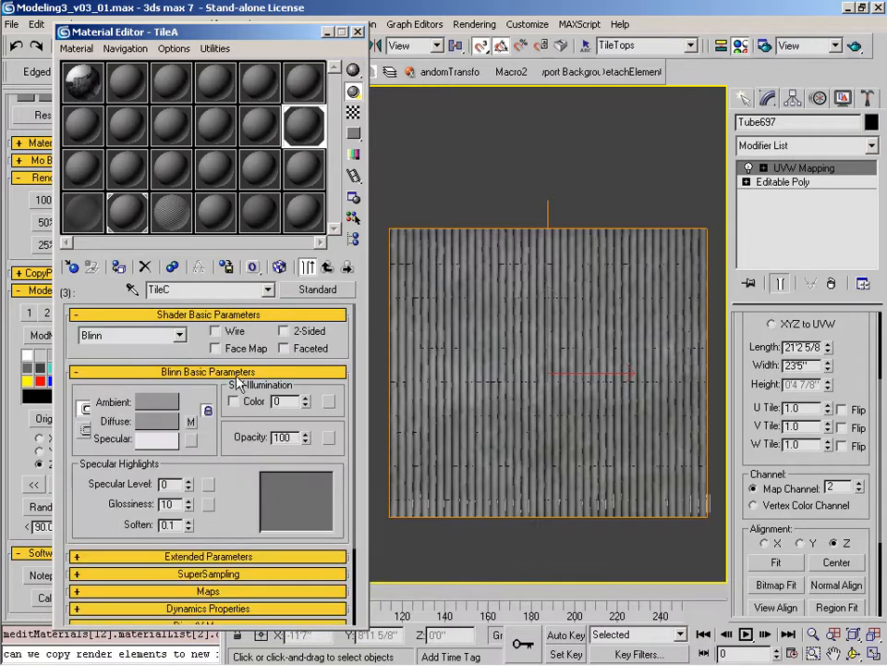
left_click(193, 422)
left_click(317, 289)
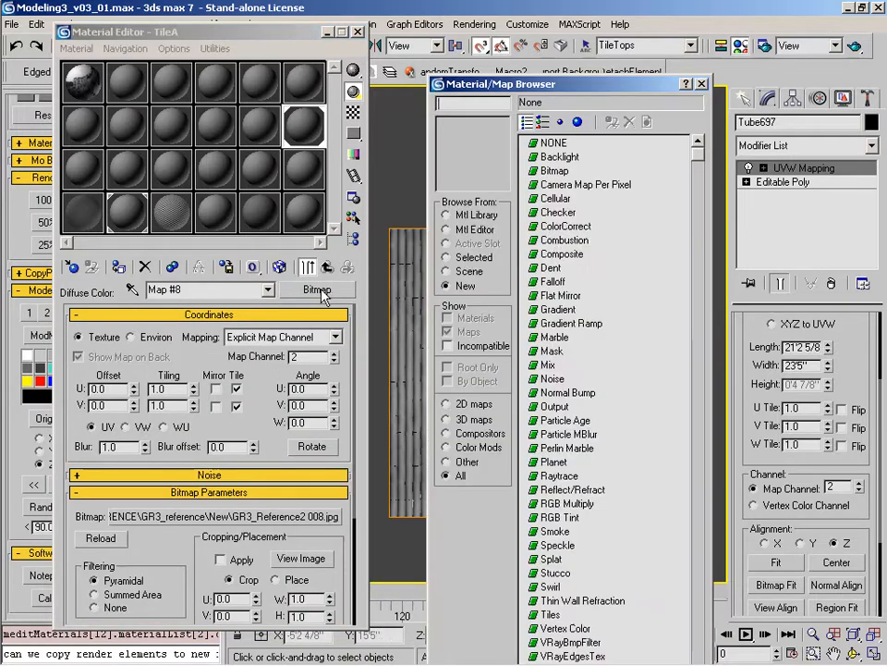
double_click(538, 229)
left_click(145, 361)
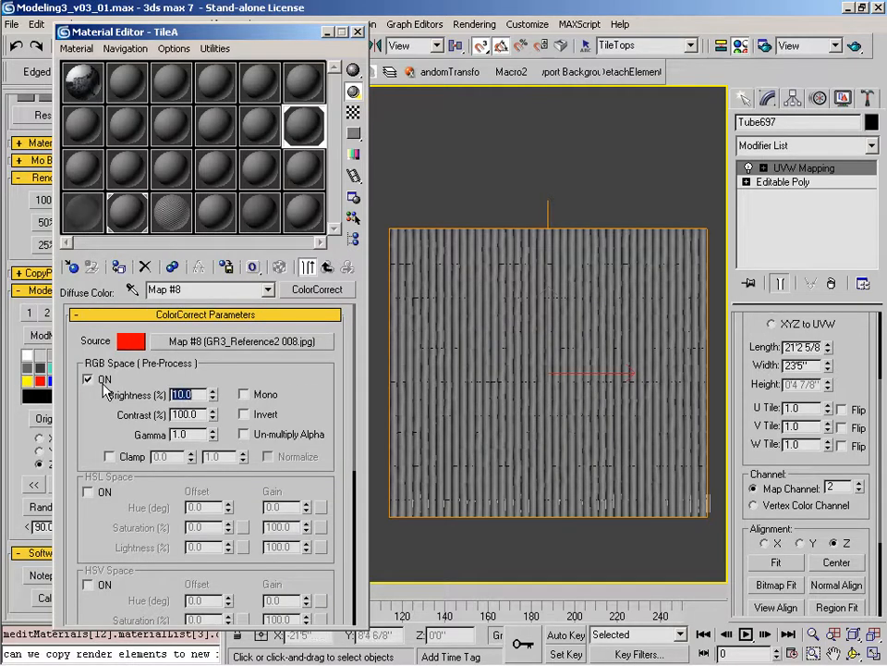
left_click(326, 268)
left_click(327, 268)
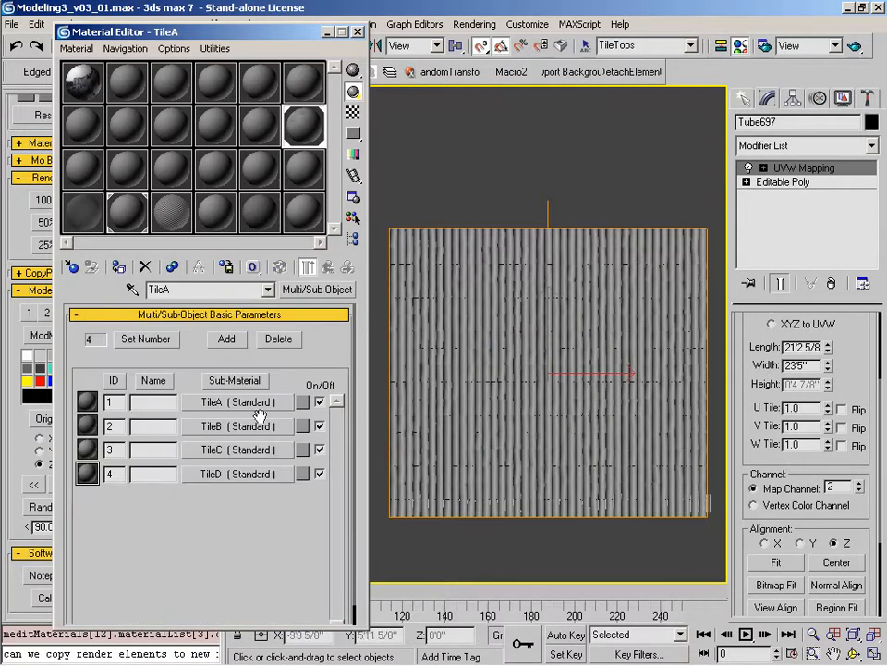
Step: Add a ColorCorrect map over TileD's diffuse bitmap, keeping it as sub-map, with brightness -10 and contrast 115
left_click(223, 477)
left_click(190, 423)
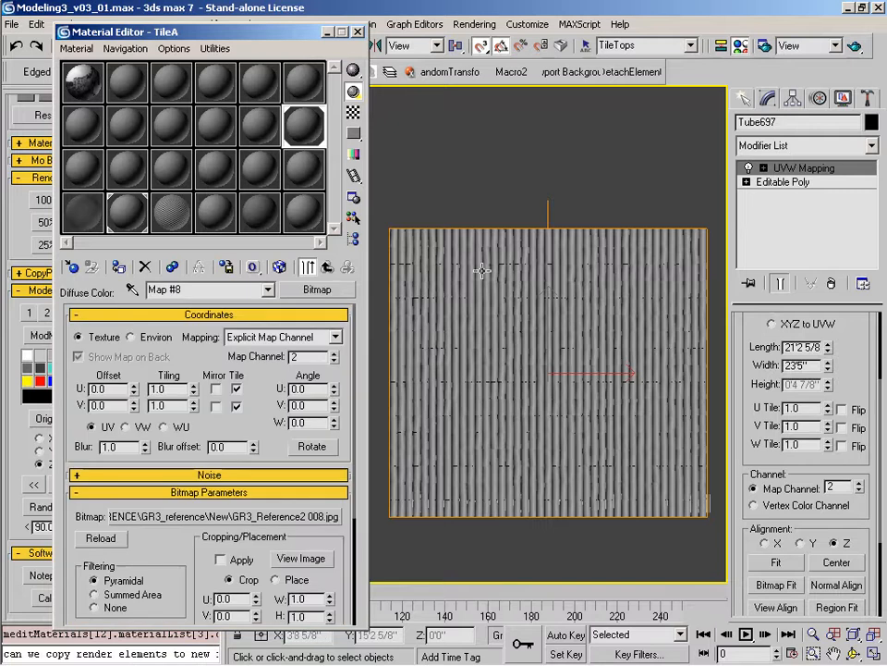
left_click(317, 290)
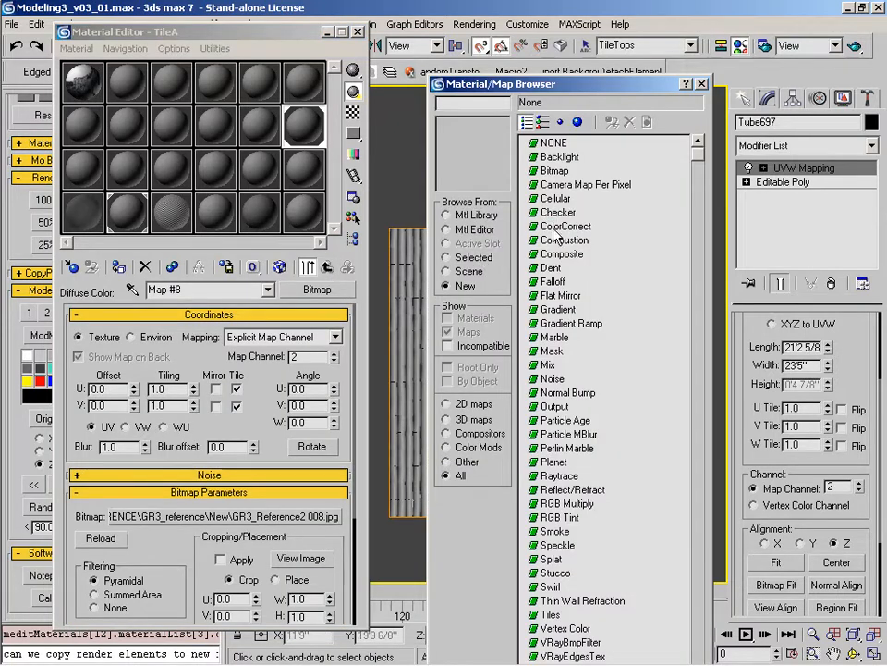
double_click(546, 213)
left_click(142, 361)
double_click(185, 394)
type("-10.0")
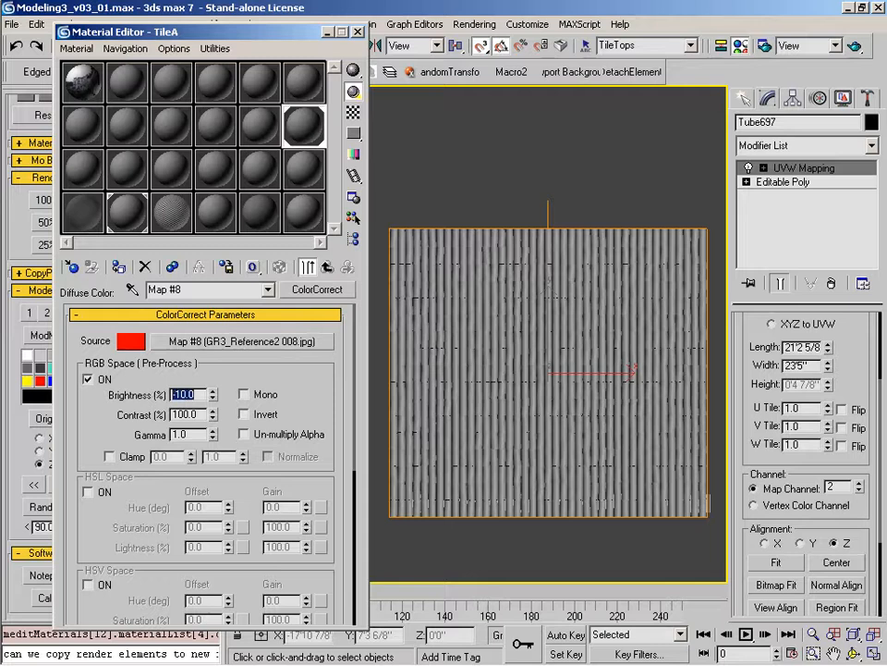
key("Tab")
type("115")
key("Return")
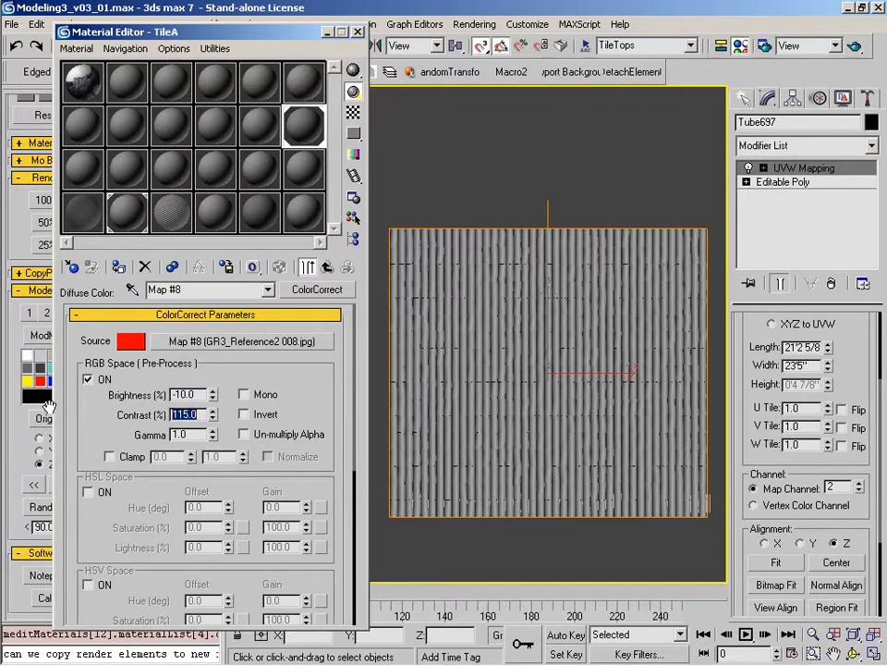
left_click(328, 268)
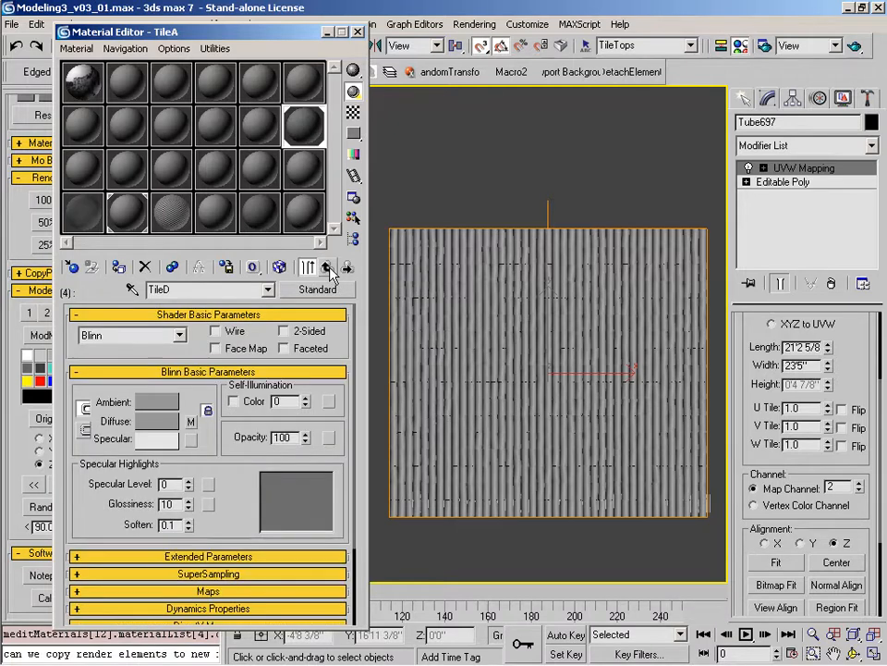
left_click(328, 269)
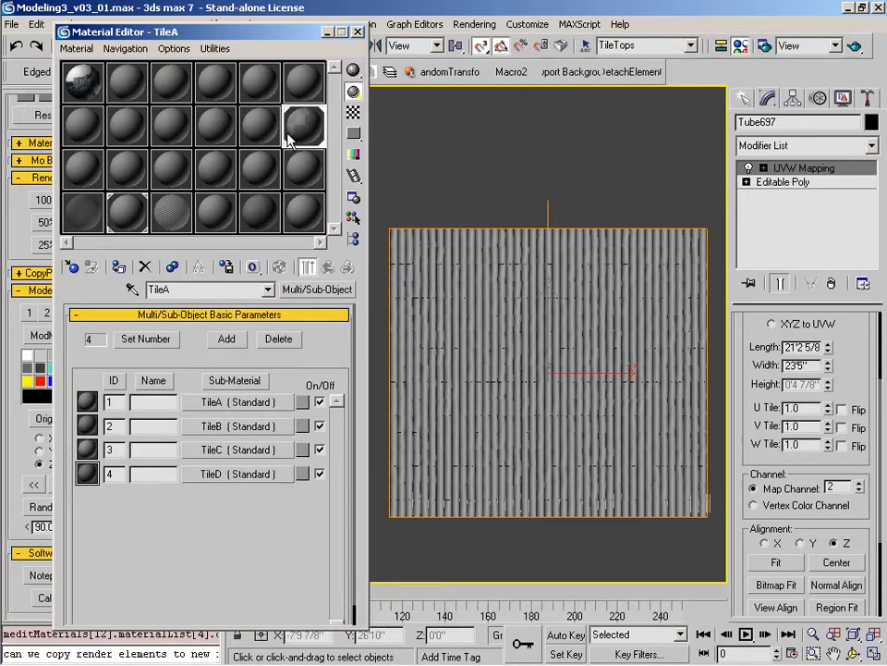
Step: Preview the TileA Multi/Sub-Object material in an enlarged sample window
double_click(294, 126)
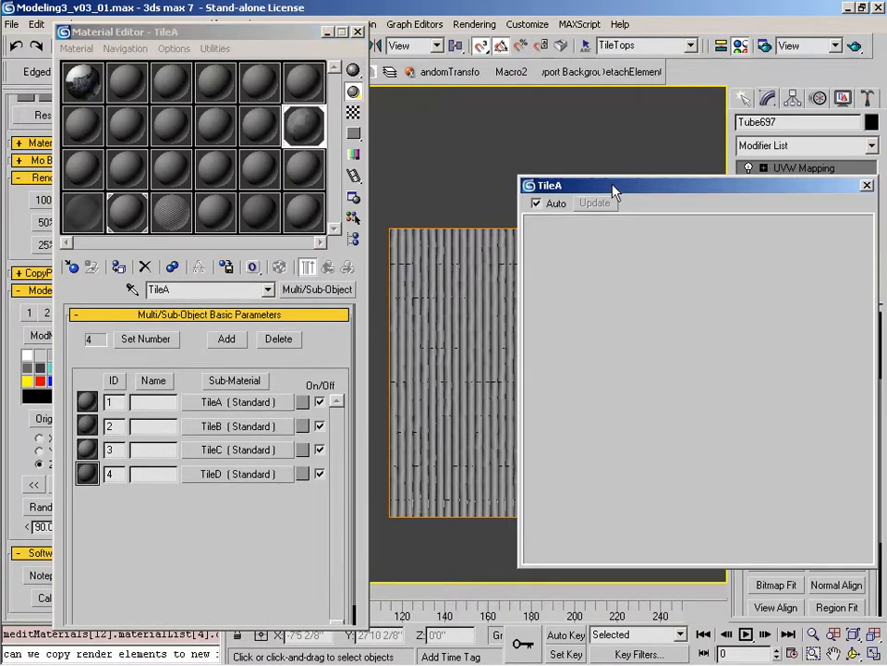
left_click_drag(613, 192, 481, 180)
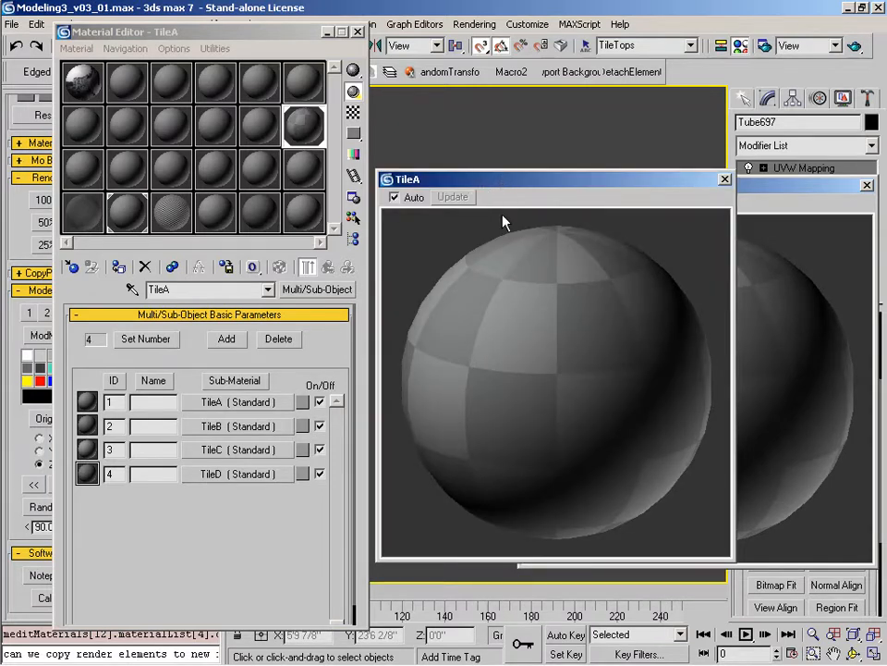
left_click(703, 183)
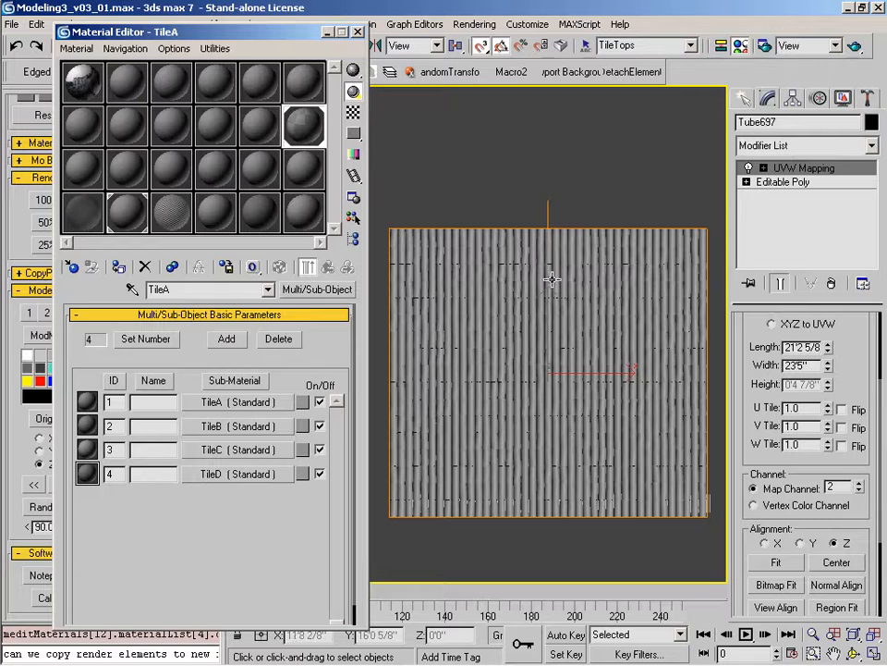
Step: Add a MaterialByElement modifier to the top tiles above their UVW Mapping
left_click(871, 145)
left_click_drag(878, 188, 871, 319)
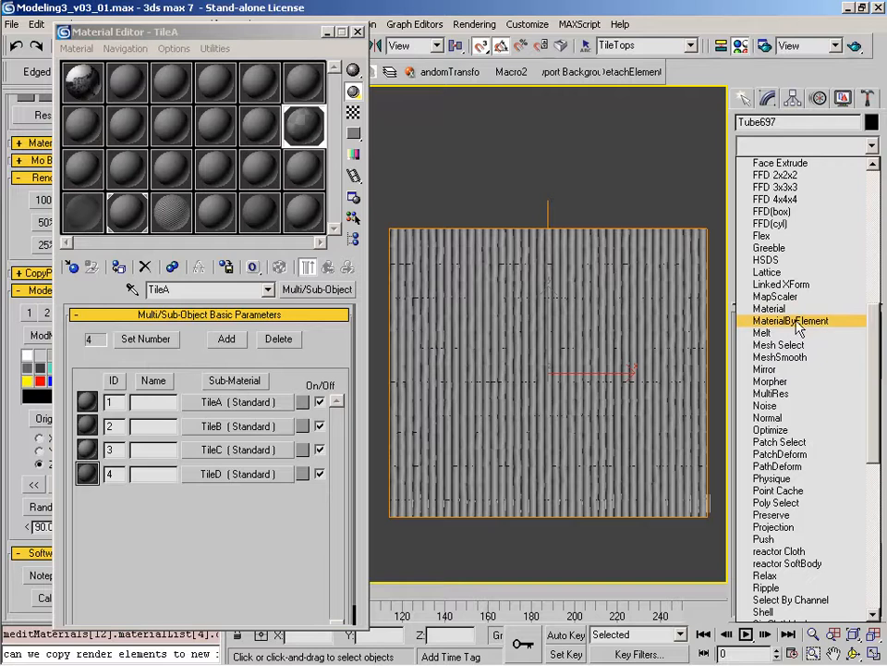
left_click(793, 321)
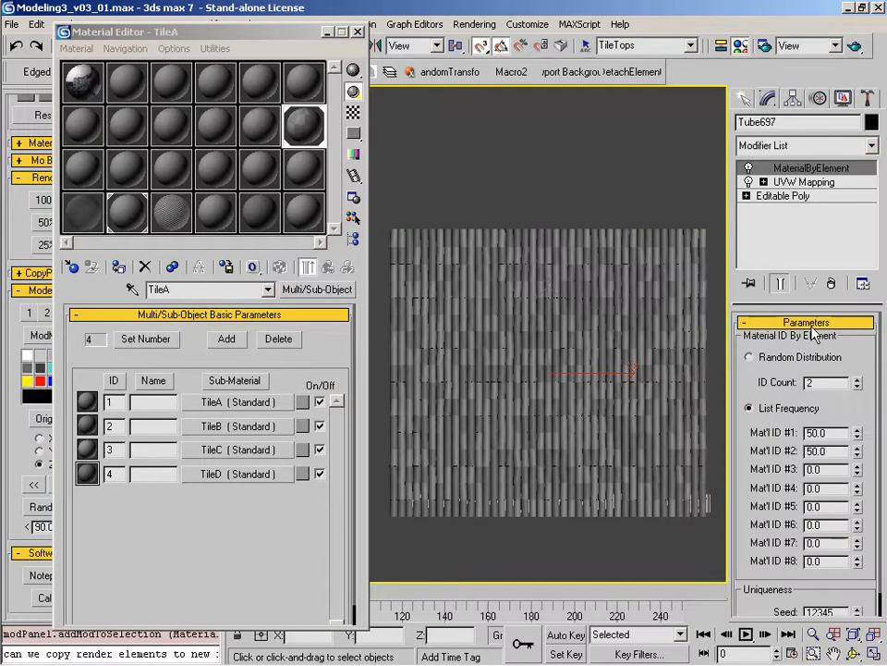
Step: Set the MaterialByElement list frequency of material IDs 1, 2, 3 and 4 to 25 each
double_click(834, 434)
type("25")
key("Tab")
type("25")
key("Tab")
type("25")
key("Tab")
type("25")
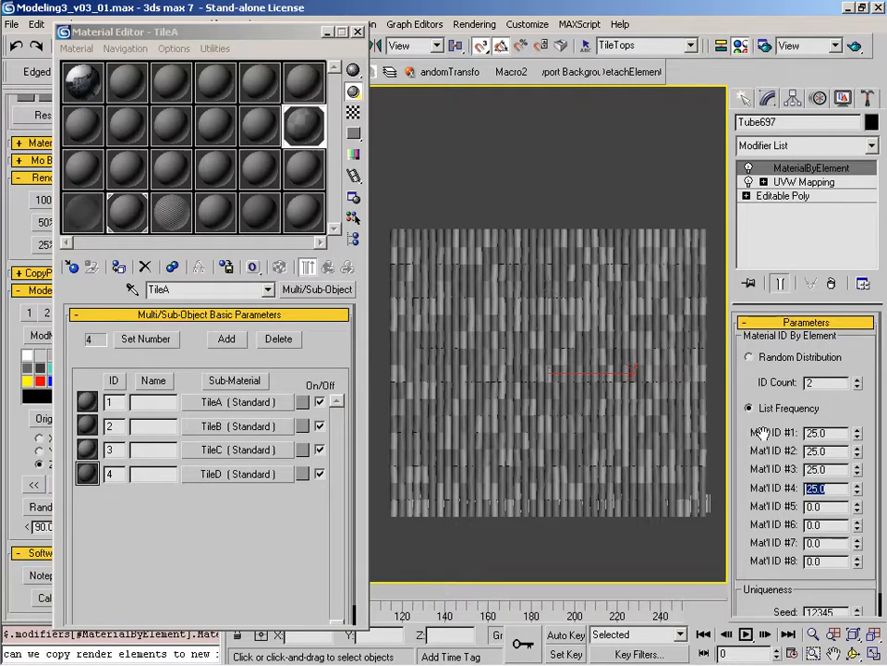
Step: Examine the shade variation across the top roof tiles from several angles
middle_click_drag(560, 465, 519, 438, "alt")
key("alt+z")
left_click_drag(588, 447, 582, 403)
middle_click_drag(560, 507, 560, 425, "alt")
left_click_drag(566, 491, 565, 436)
right_click(566, 437)
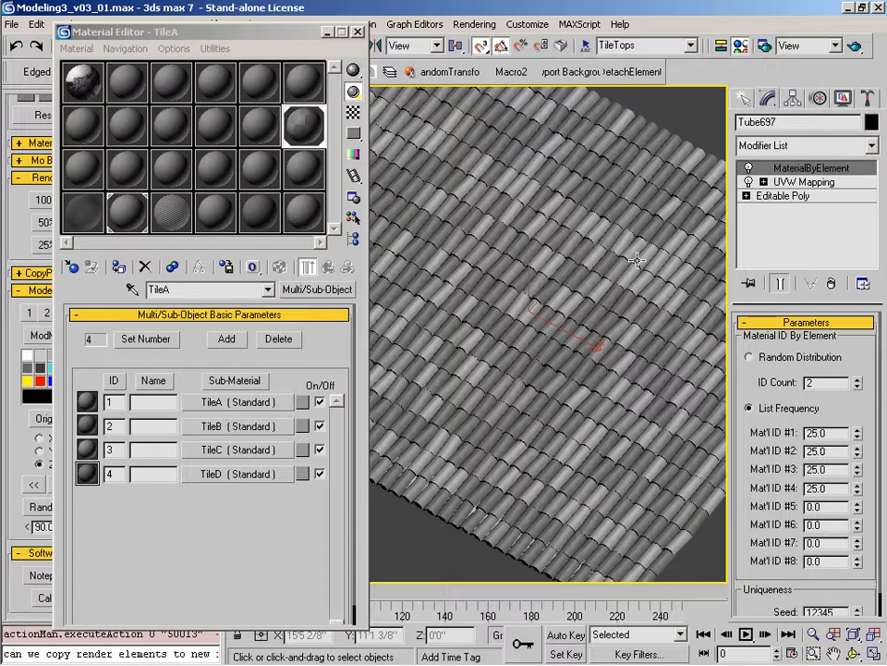
middle_click_drag(641, 382, 632, 403)
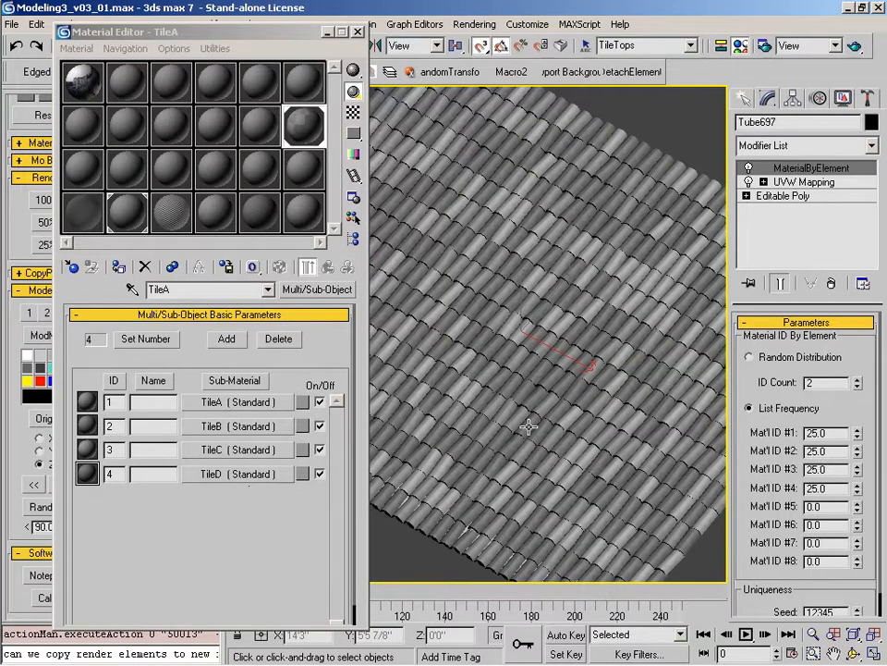
scroll(536, 423, "down", 3)
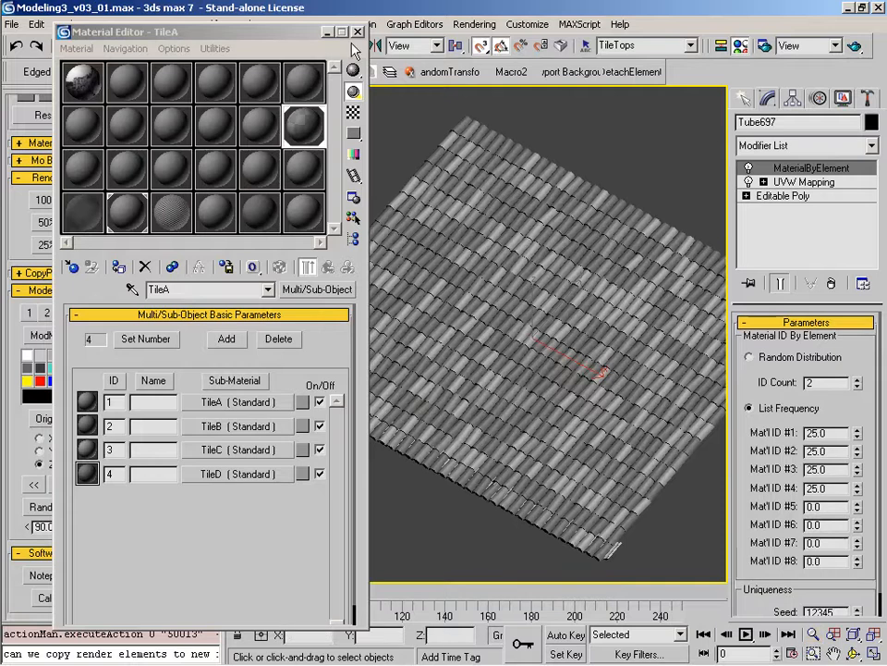
middle_click_drag(521, 363, 413, 368, "alt")
scroll(460, 374, "up", 2)
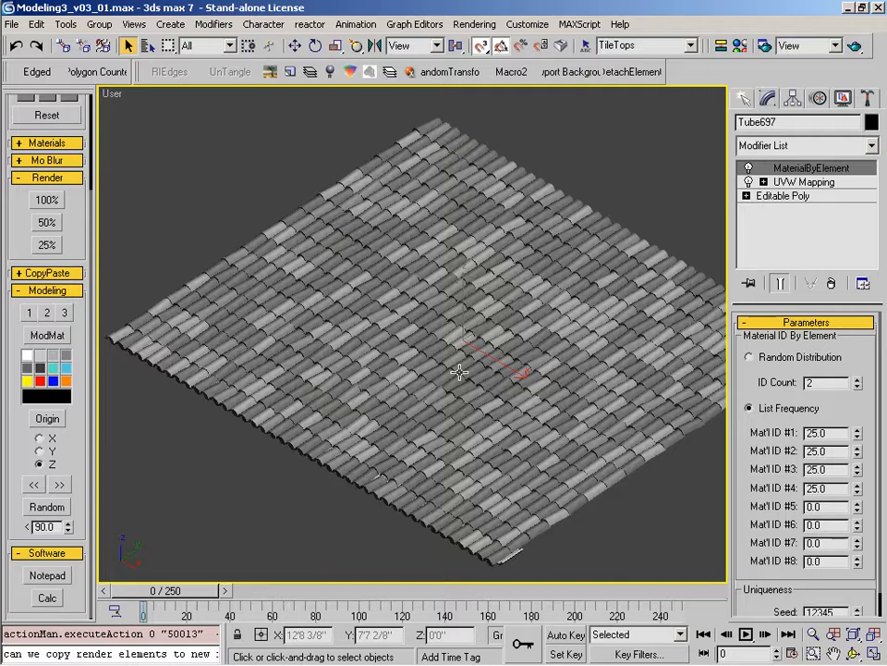
Step: Paste the copied modifier onto the bottom tiles and assign them the TileA Multi/Sub-Object material
right_click(740, 171)
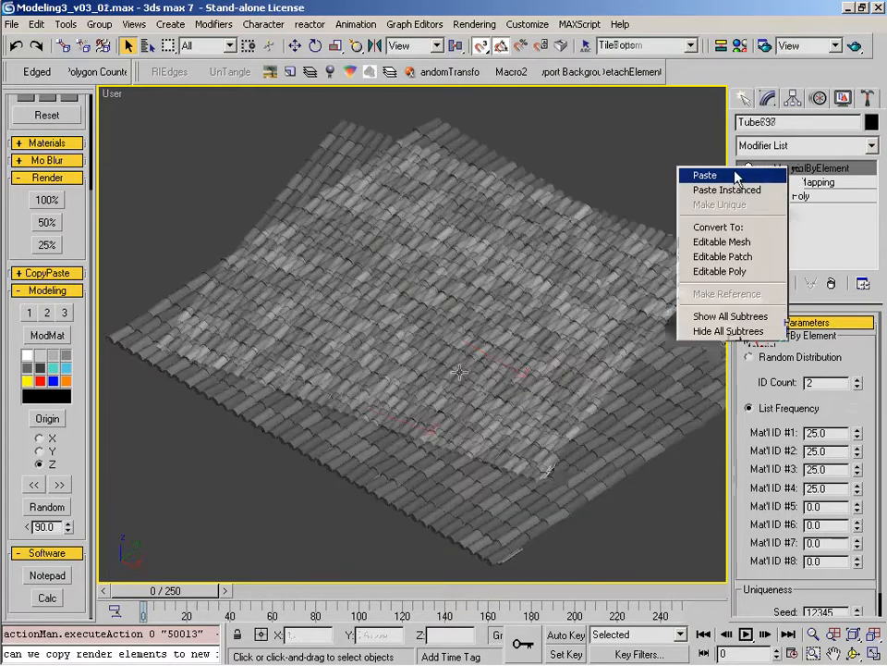
scroll(567, 335, "up", 5)
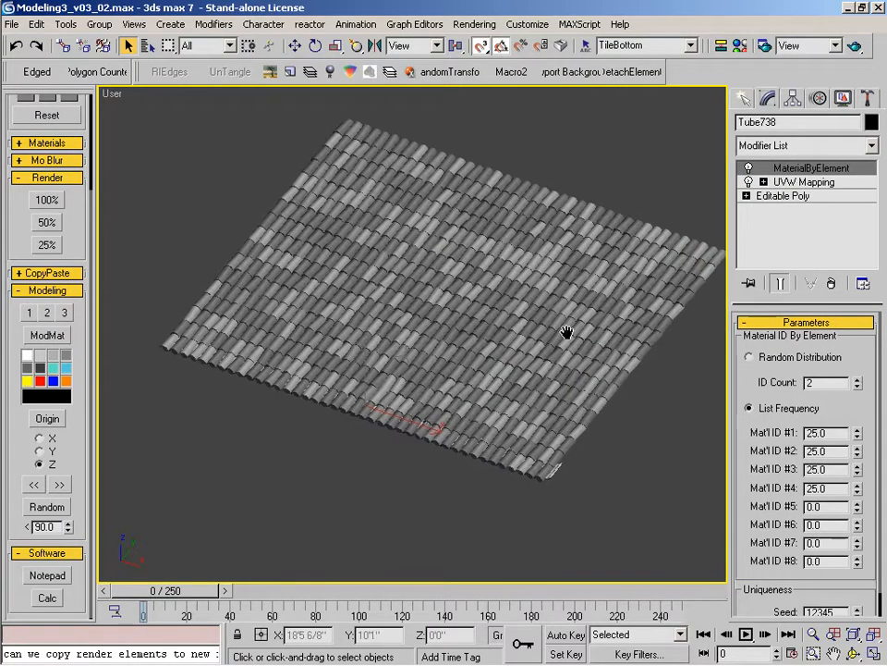
key("m")
left_click(118, 266)
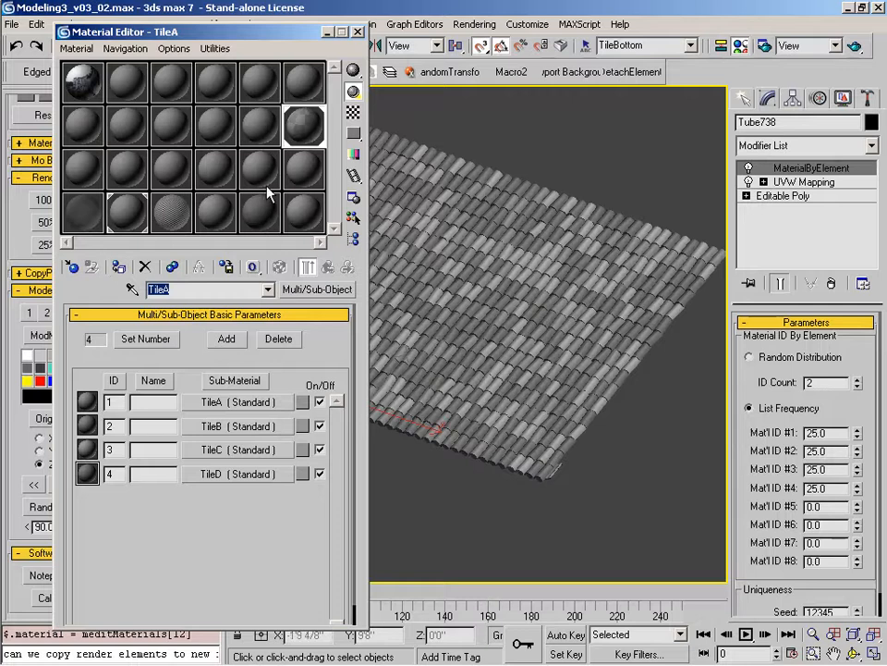
left_click(359, 33)
Step: Check the bottom tiles' texture from underneath and save the scene
middle_click_drag(464, 410, 466, 251, "alt")
scroll(467, 268, "up", 8)
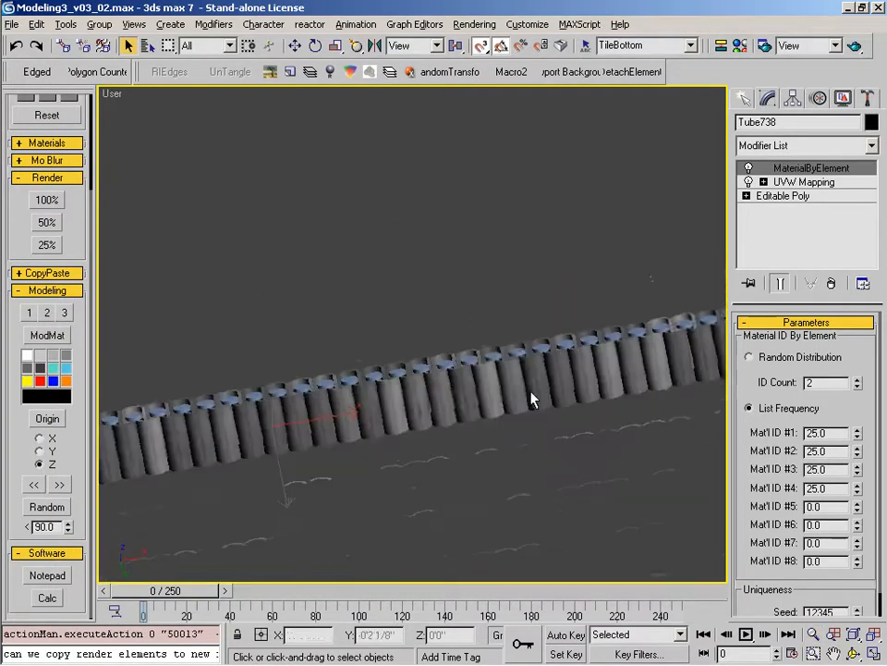
middle_click_drag(534, 368, 452, 404, "alt")
scroll(385, 403, "down", 5)
middle_click_drag(383, 398, 453, 497, "alt")
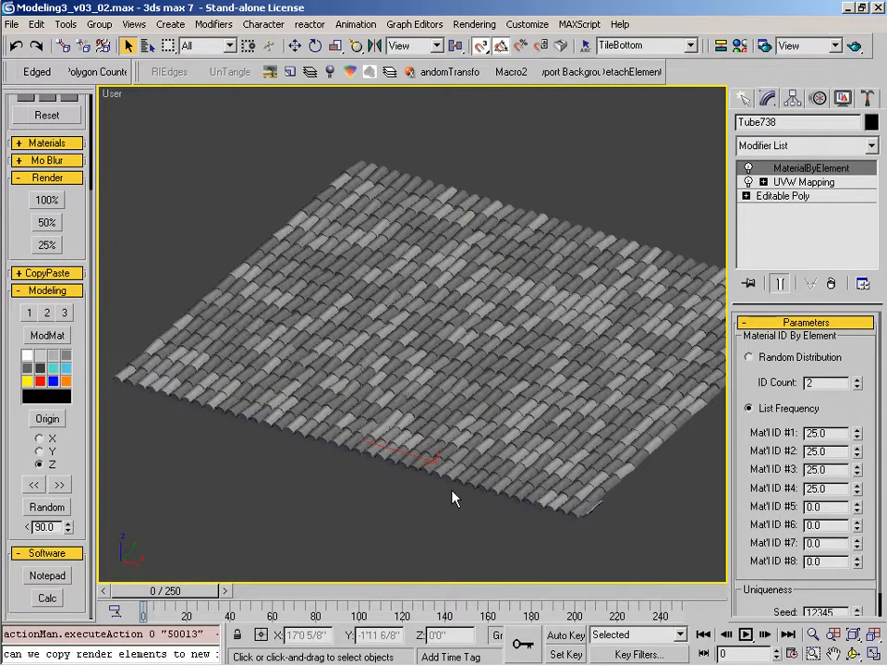
key("ctrl+s")
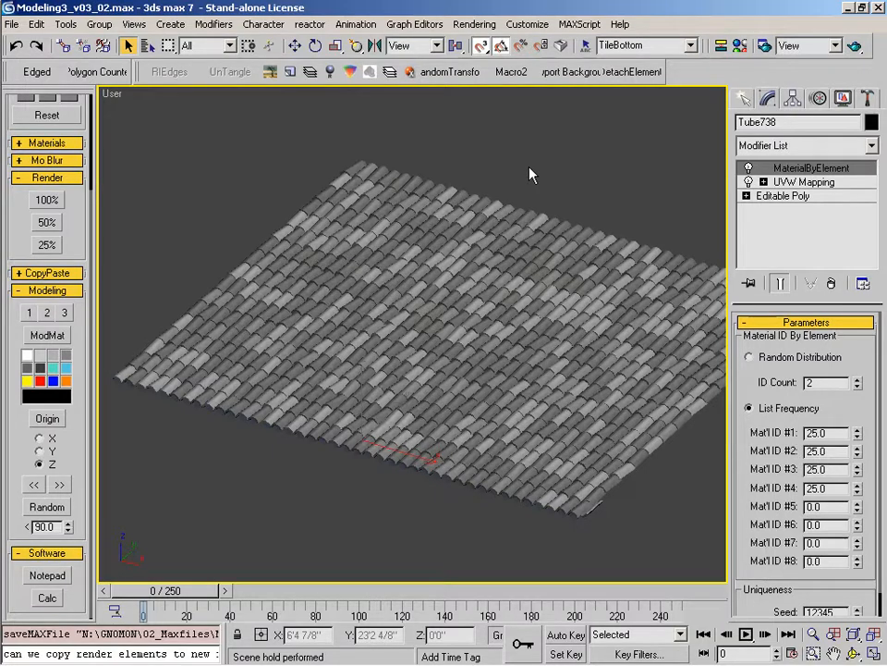
Step: Create a box about 22'2" by 27'3" across the whole tile field as seen from above, extending slightly past its edges
left_click(747, 99)
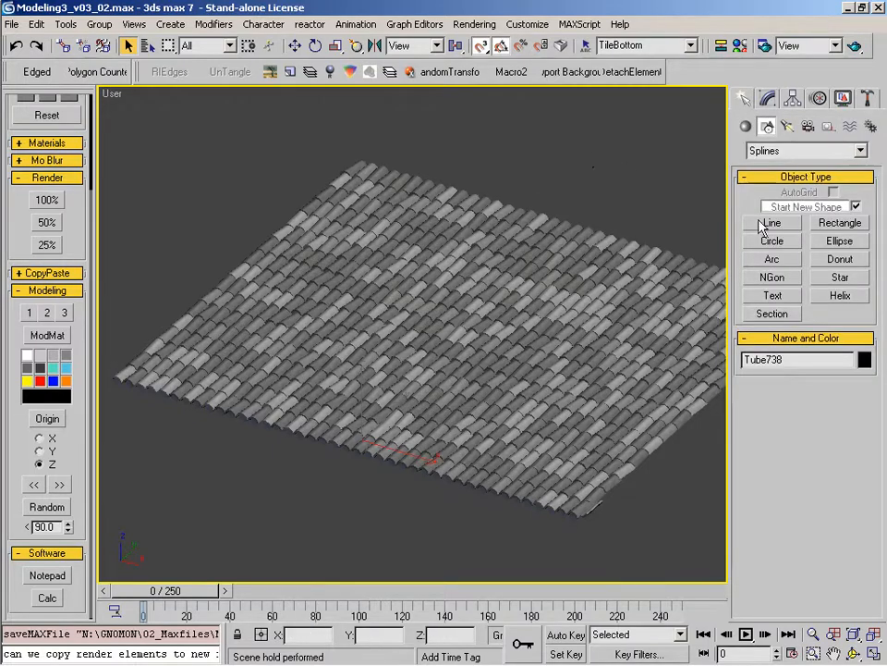
left_click(745, 126)
left_click(772, 210)
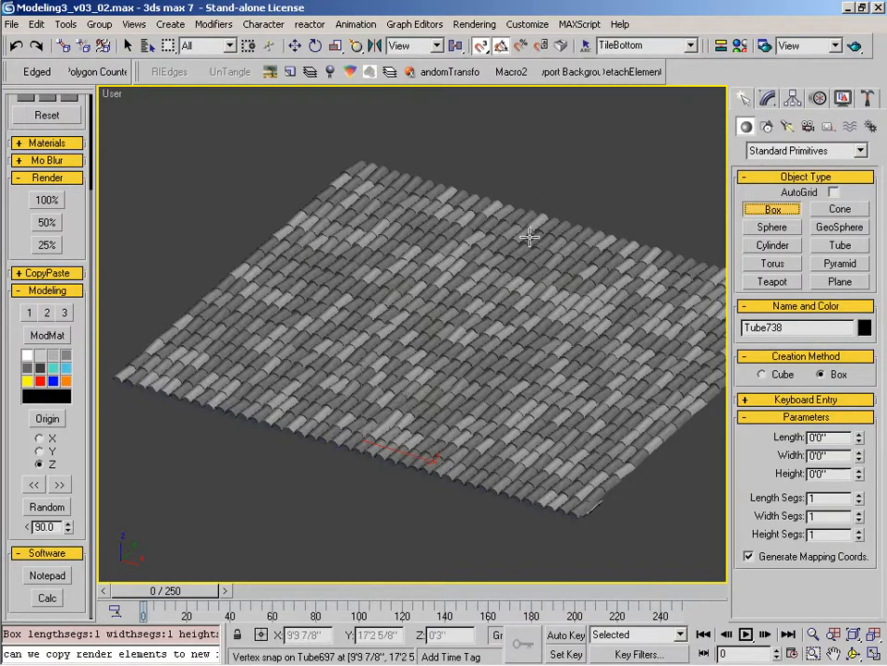
key("t")
middle_click_drag(423, 317, 417, 286)
scroll(427, 231, "down", 4)
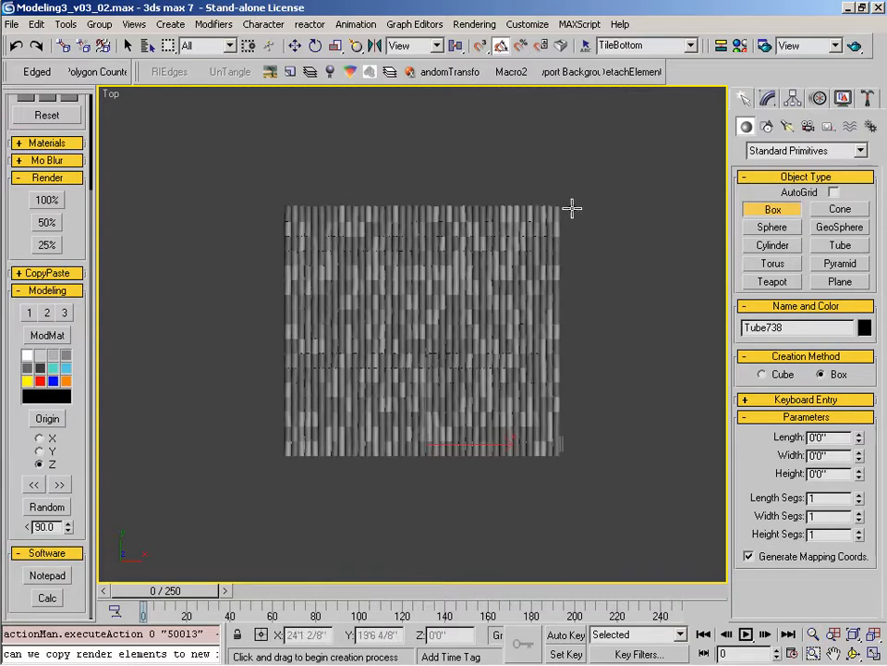
left_click_drag(592, 208, 260, 472)
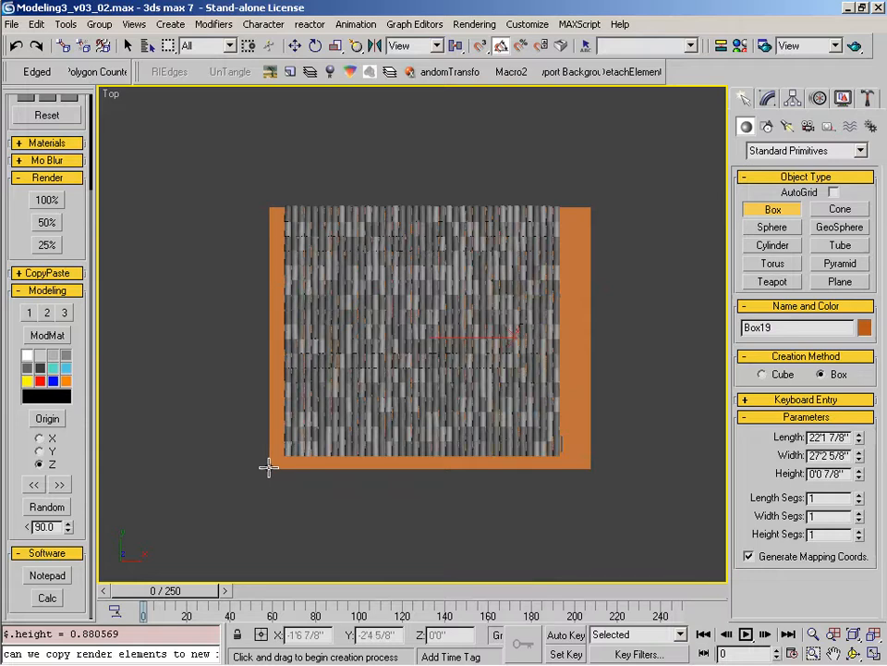
left_click(269, 463)
right_click(273, 462)
Step: Set the box's height to 1 inch
key("f")
key("z")
middle_click_drag(385, 277, 388, 309, "ctrl+alt")
left_click(767, 98)
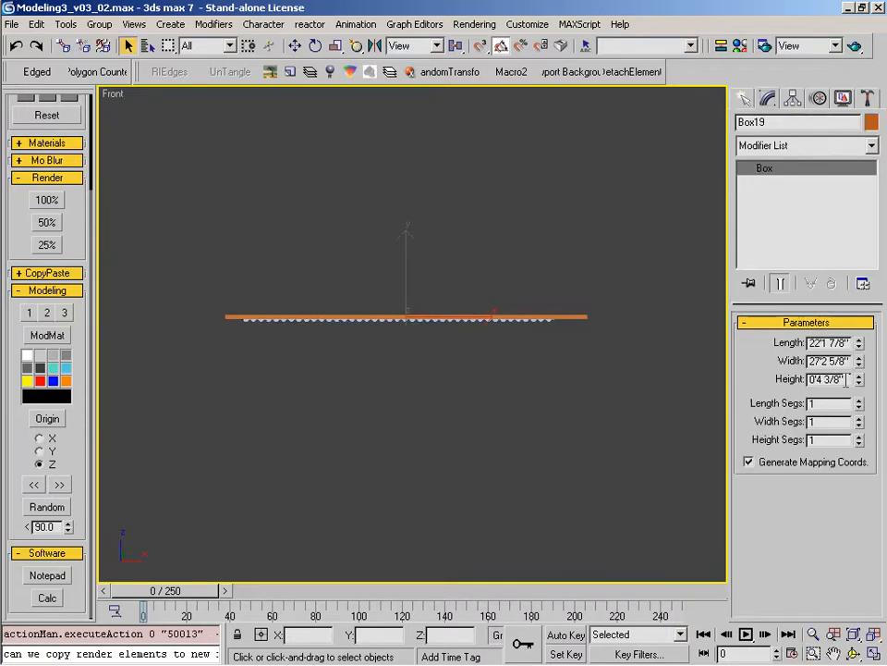
double_click(837, 379)
type("1")
key("Return")
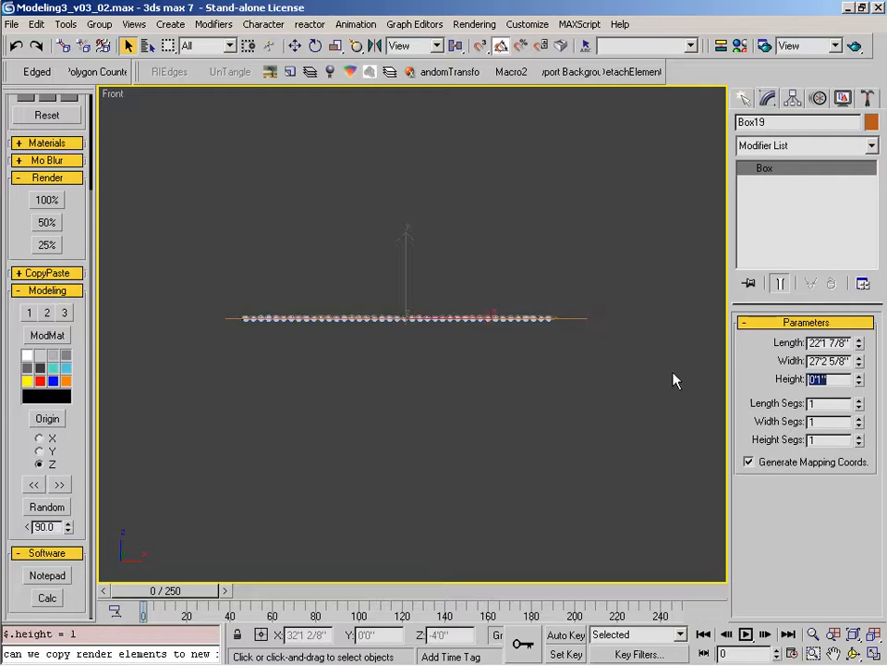
Step: Convert the box to an editable poly and snap its left-side vertices to the left edge of the tiles
key("t")
key("z")
right_click(444, 300)
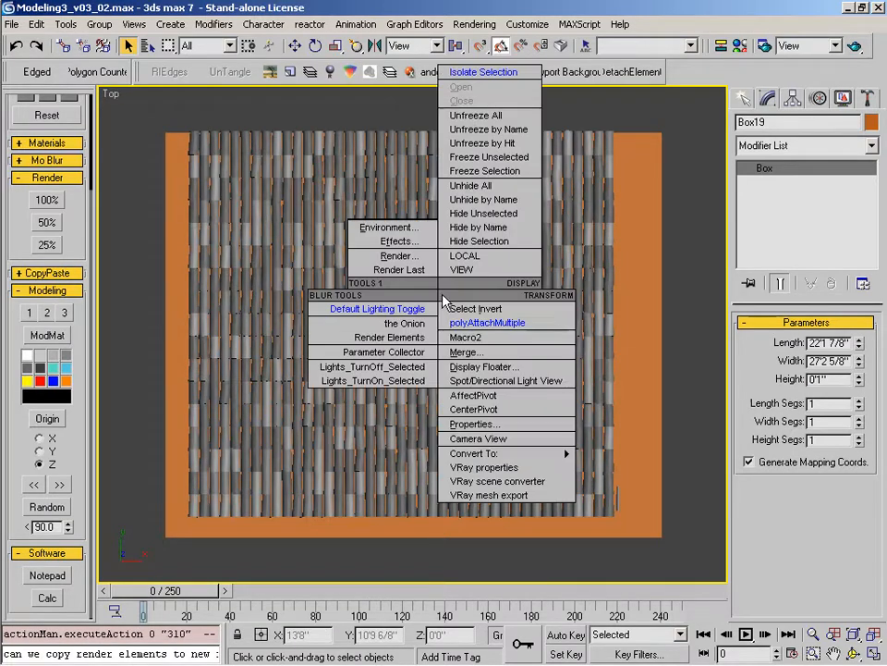
key("1")
left_click_drag(147, 113, 201, 565)
middle_click_drag(197, 556, 279, 478)
key("alt+z")
key("w")
left_click_drag(247, 477, 357, 298)
key("s")
Step: Snap the box's right-side vertices horizontally to the outer edge of the rightmost tile column
scroll(499, 351, "down", 5)
middle_click_drag(583, 361, 228, 373)
middle_click_drag(704, 382, 319, 386)
scroll(319, 385, "down", 2)
scroll(515, 396, "down", 4)
middle_click_drag(518, 302, 485, 426)
left_click_drag(389, 143, 545, 555)
key("alt+z")
left_click_drag(436, 519, 478, 367)
key("w")
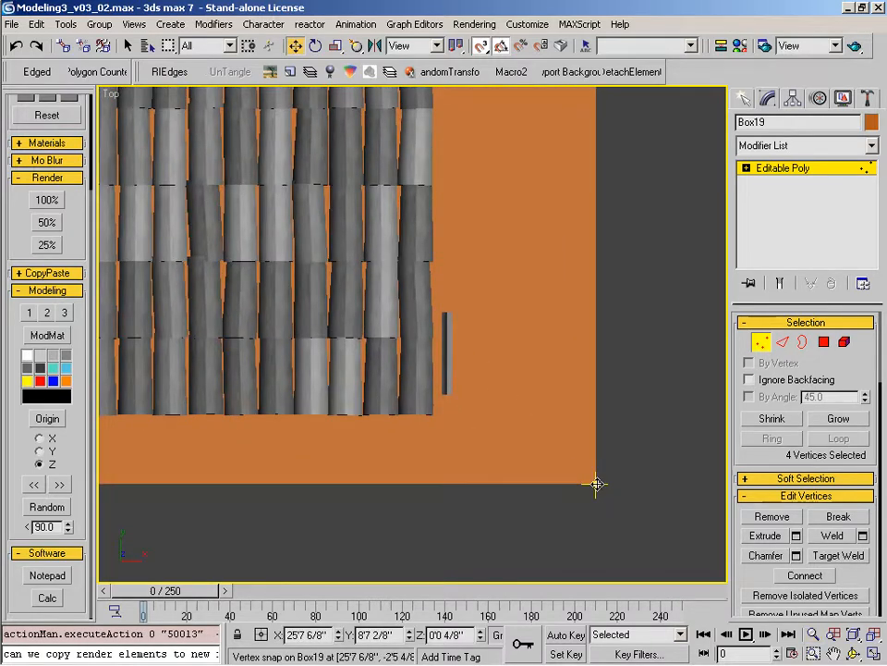
left_click_drag(596, 484, 434, 415)
Step: Fit the vertices along the box's lower edge to the bottom row of tiles
middle_click_drag(448, 449, 674, 460)
scroll(674, 460, "down", 3)
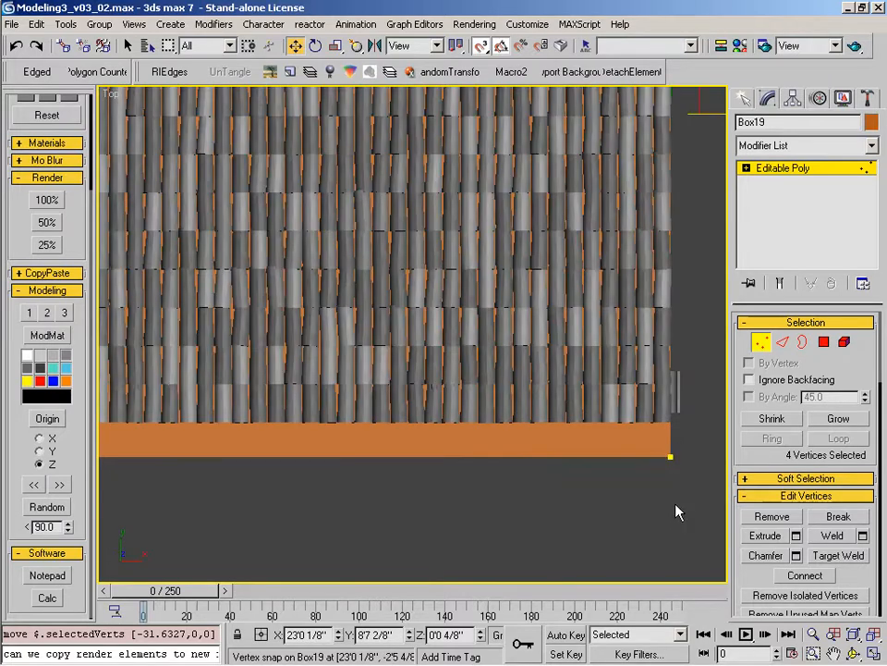
scroll(691, 480, "down", 2)
key("z")
left_click_drag(273, 416, 705, 528)
Step: Raise the box vertically in side view so its upper face snaps to the underside of the tiles
key("r")
scroll(386, 400, "up", 5)
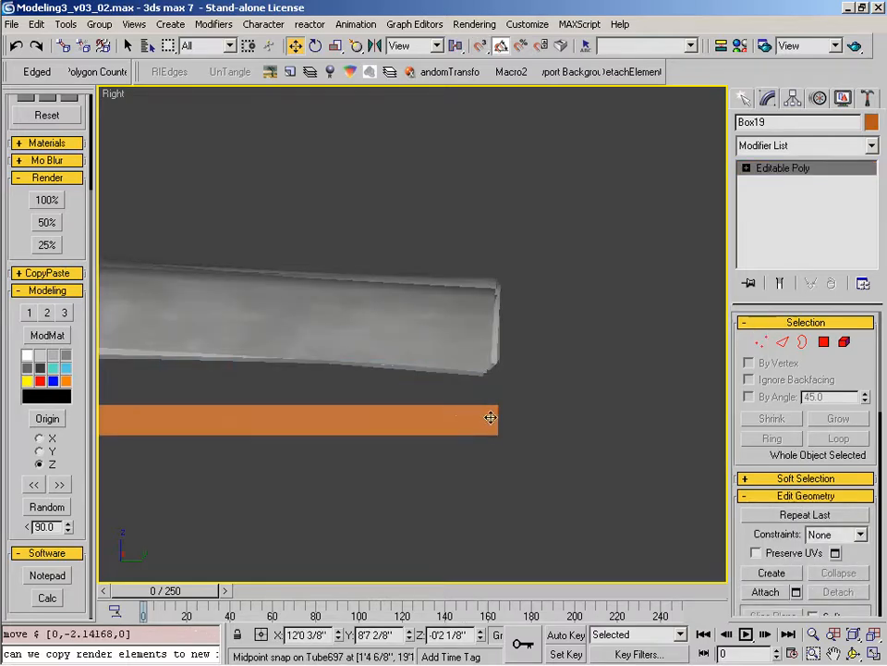
key("s")
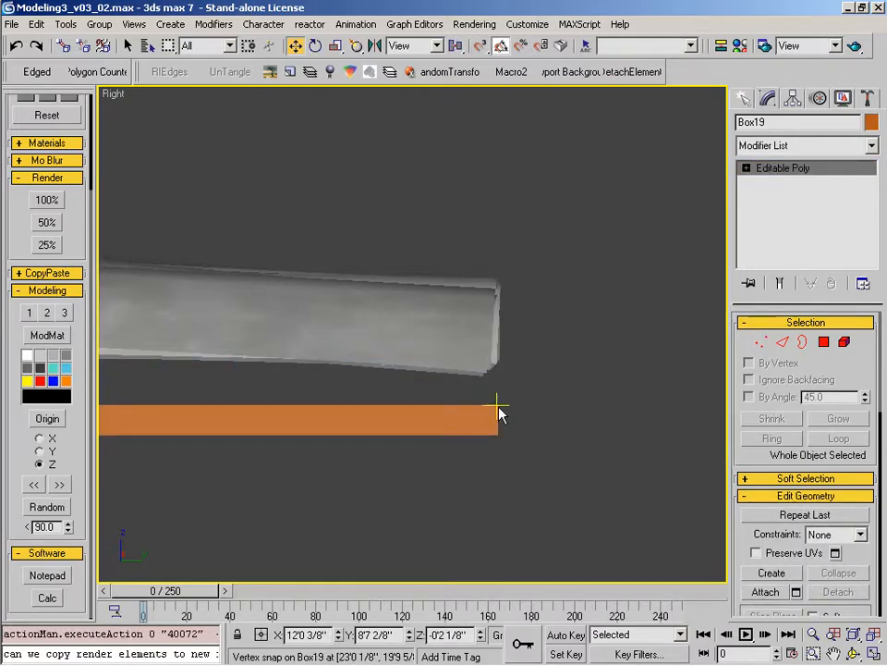
left_click_drag(495, 407, 482, 373)
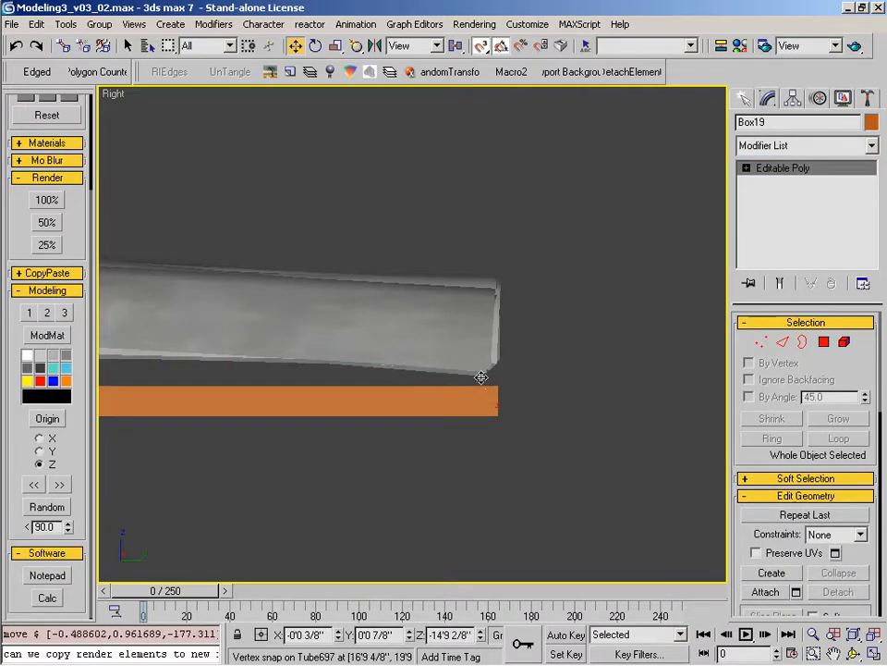
middle_click_drag(482, 373, 373, 421, "ctrl+alt")
middle_click_drag(245, 385, 346, 327)
middle_click_drag(492, 364, 399, 364)
Step: Select all the roof tiles together with the box and attach them into a single object with polyAttachMultiple
key("t")
key("z")
key("alt+z")
left_click_drag(405, 262, 407, 314)
left_click_drag(232, 407, 330, 548)
key("z")
key("w")
left_click_drag(237, 232, 567, 472)
middle_click_drag(494, 489, 470, 405, "alt")
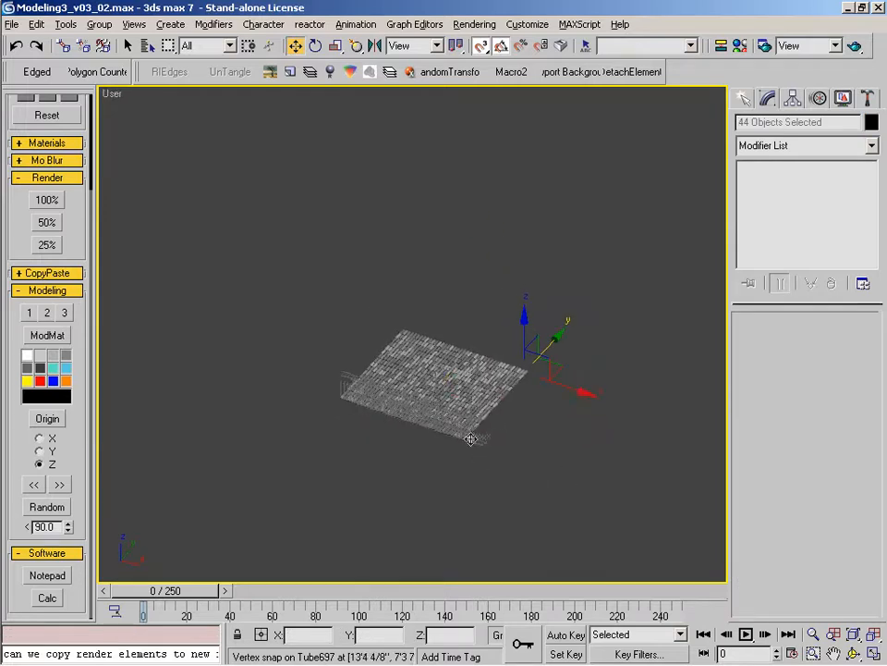
key("z")
key("alt+z")
scroll(451, 388, "up", 3)
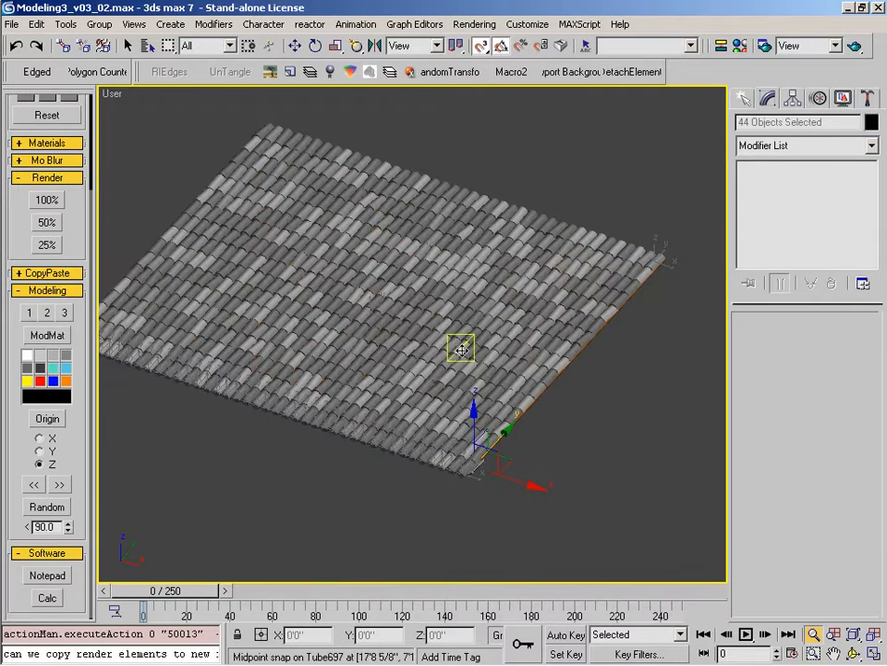
right_click(474, 241)
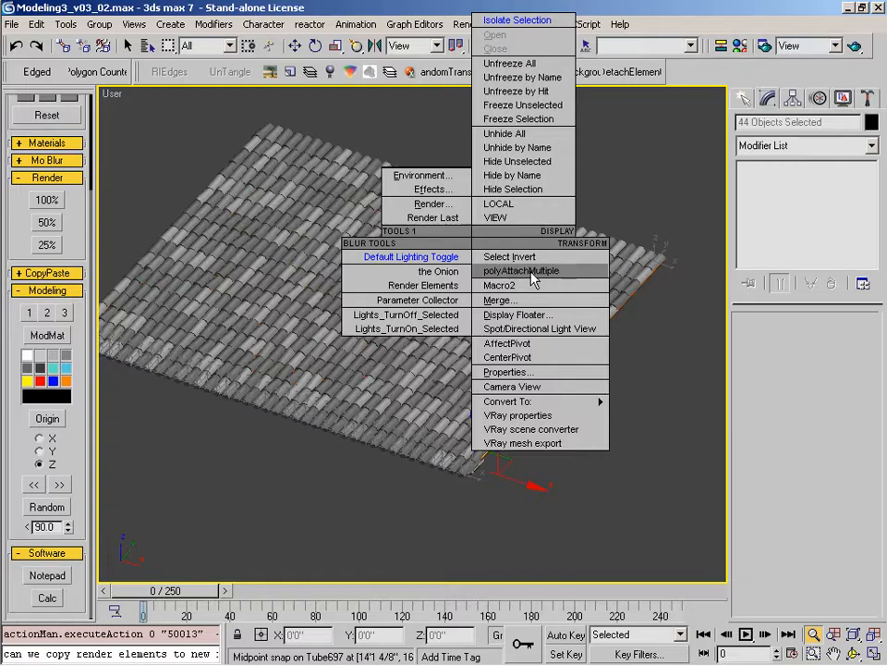
left_click(533, 278)
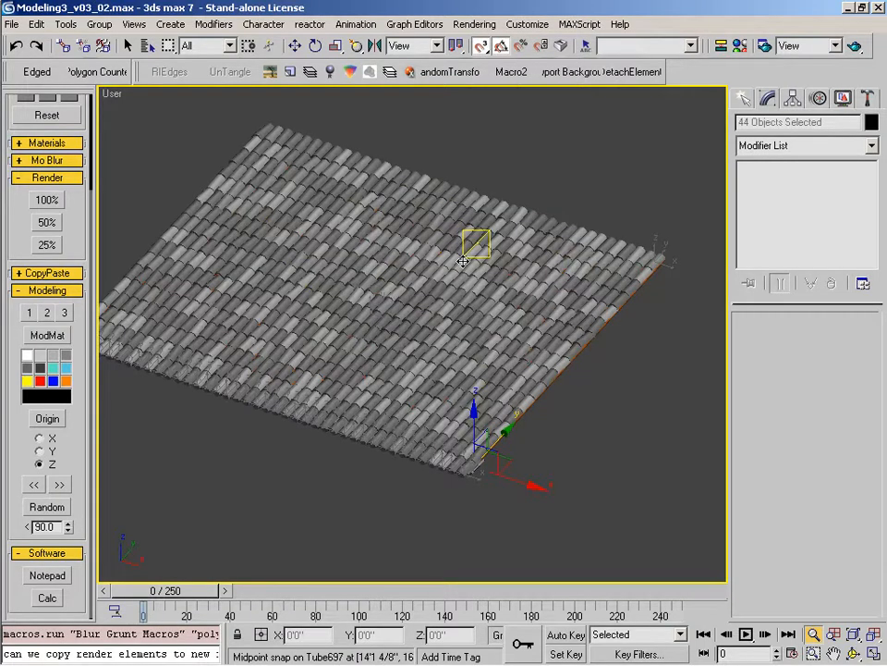
left_click(463, 261)
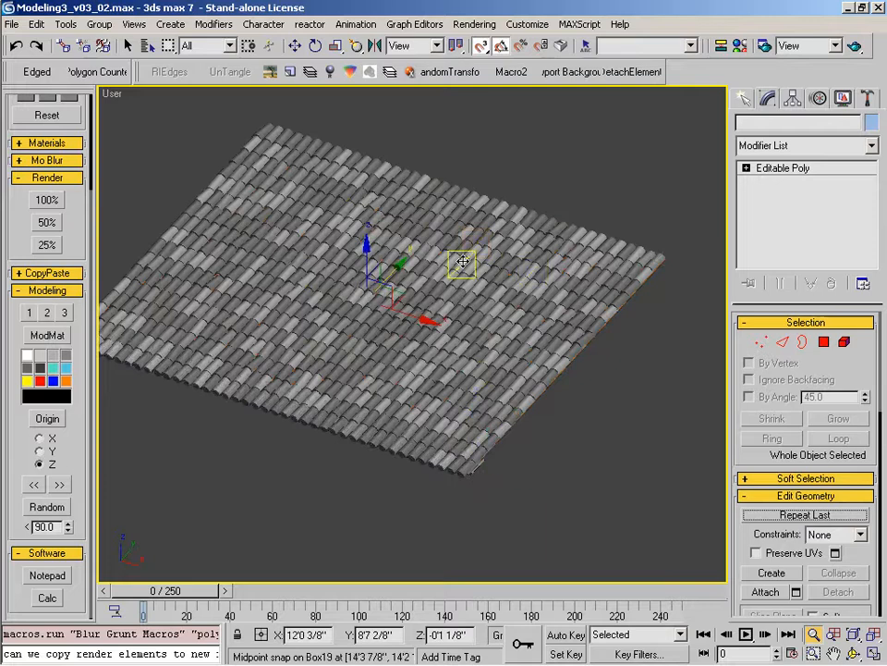
middle_click_drag(424, 270, 443, 269)
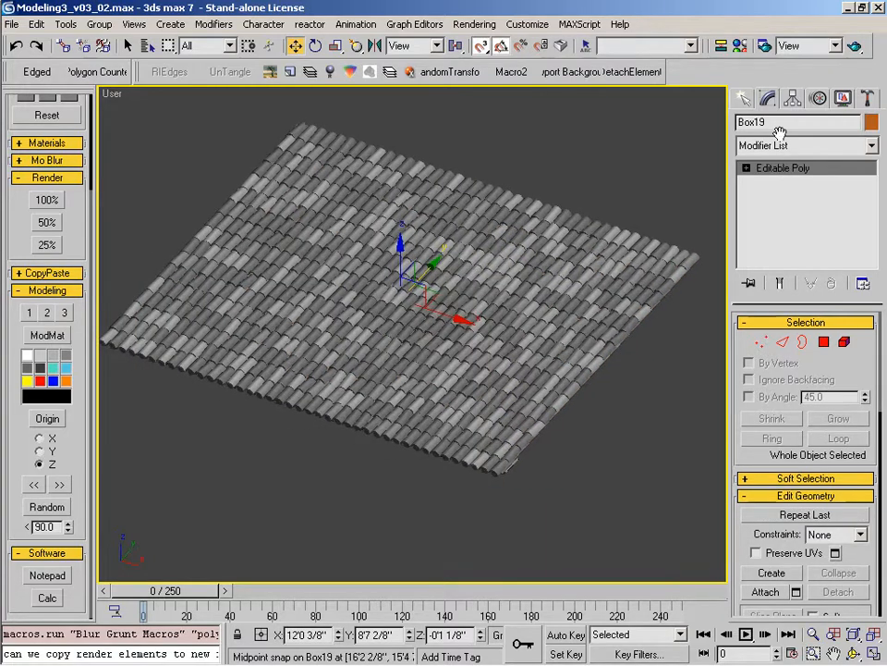
Step: Rename the attached roof object as E_RoofTile01
left_click_drag(779, 127, 647, 138)
type("E_RoofTile")
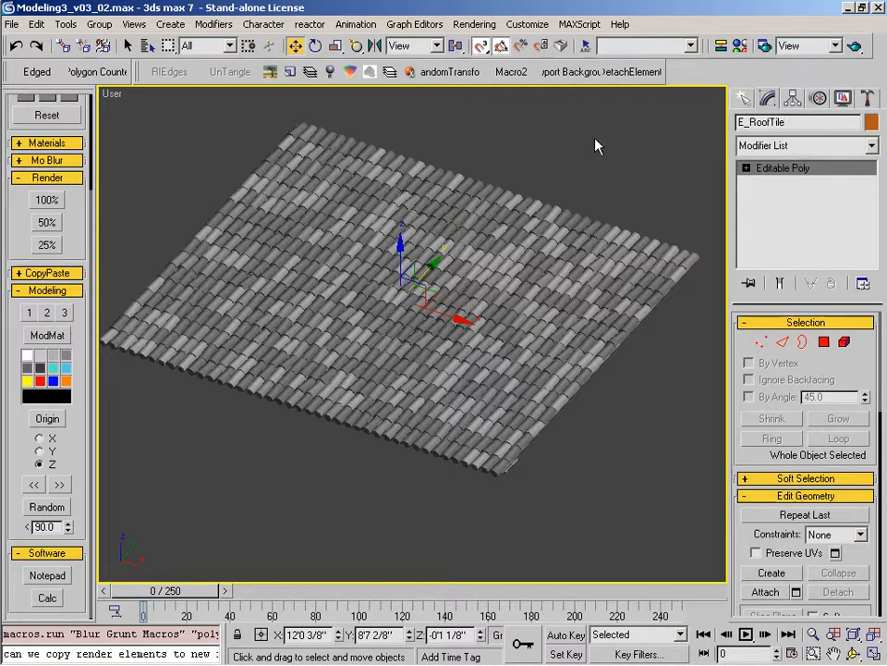
type("01")
Step: Reset the roof's transform with Reset XForm and collapse it back to an editable poly
middle_click_drag(545, 300, 572, 274)
left_click(869, 100)
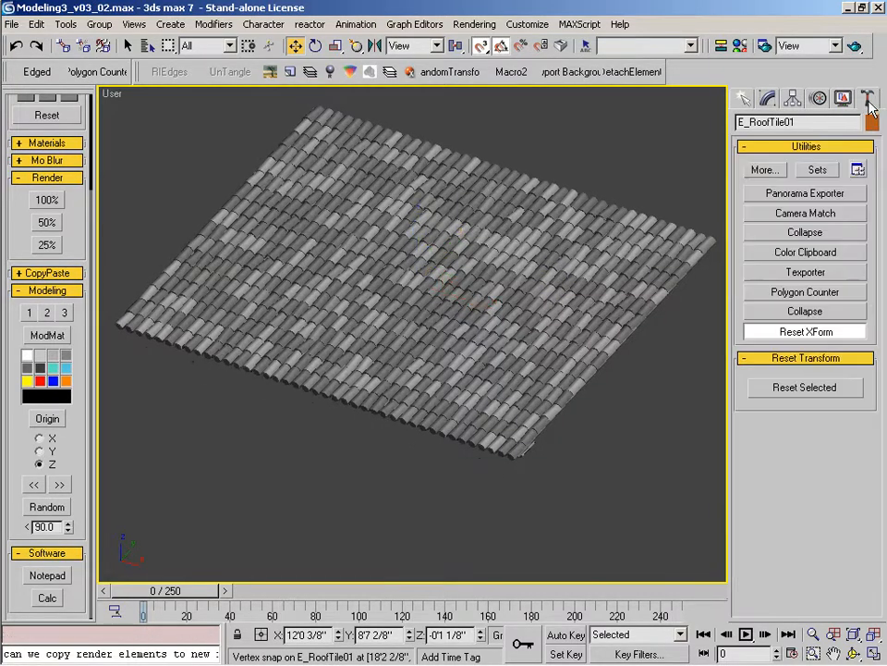
left_click(808, 388)
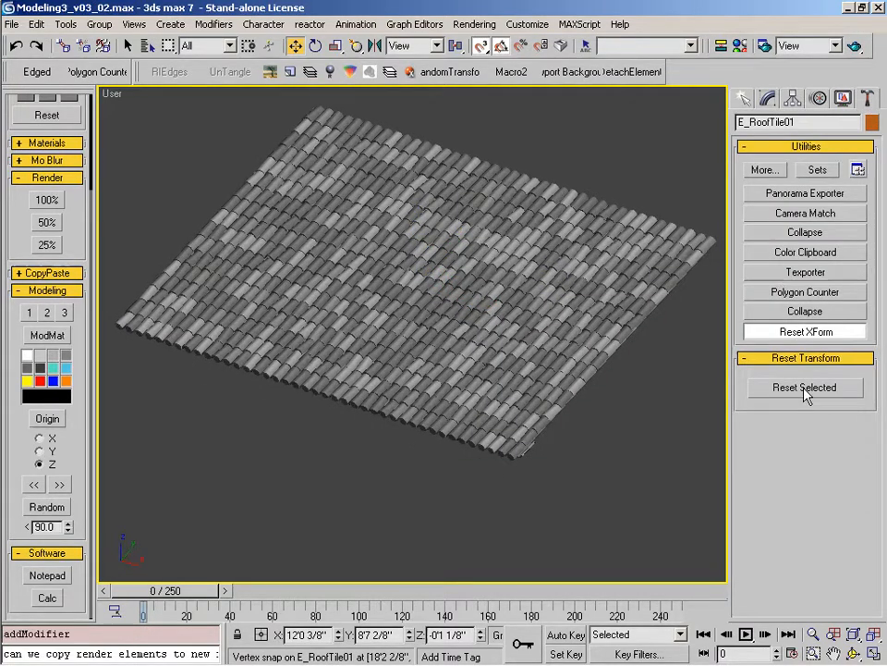
left_click(766, 100)
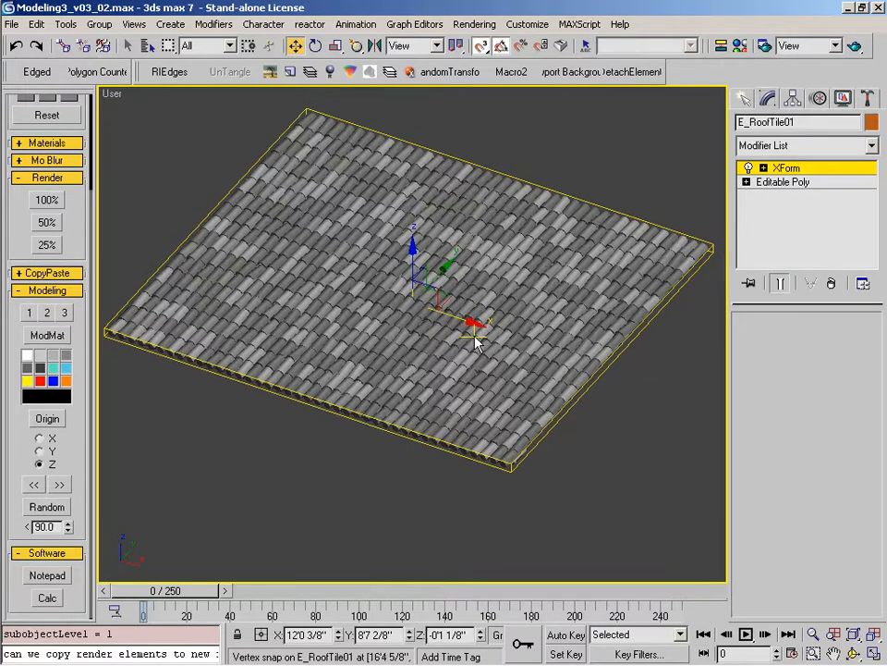
key("ctrl+p")
Step: Select only the flat board element beneath the roof tiles
middle_click_drag(515, 359, 463, 198, "alt")
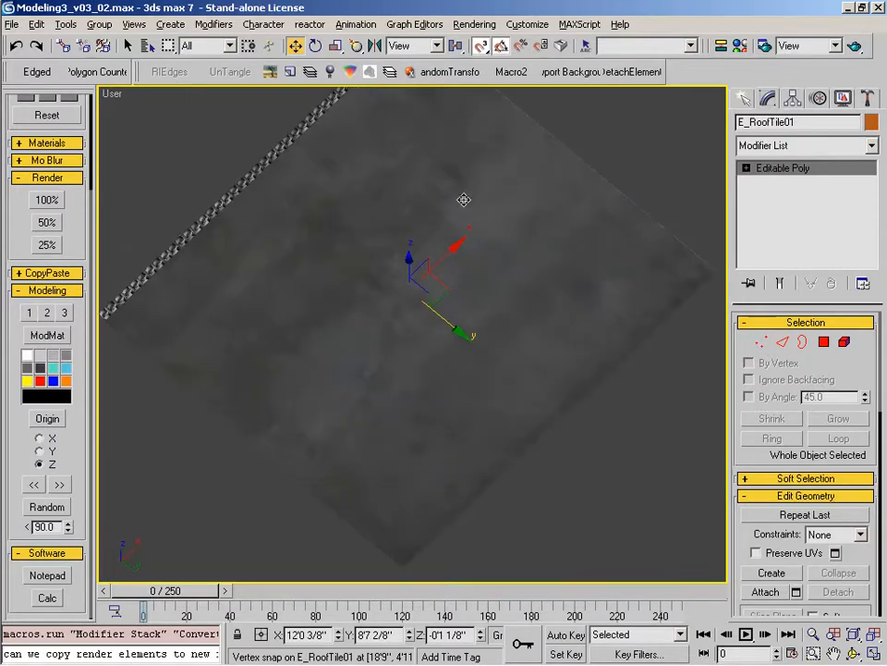
left_click(843, 342)
left_click(496, 260)
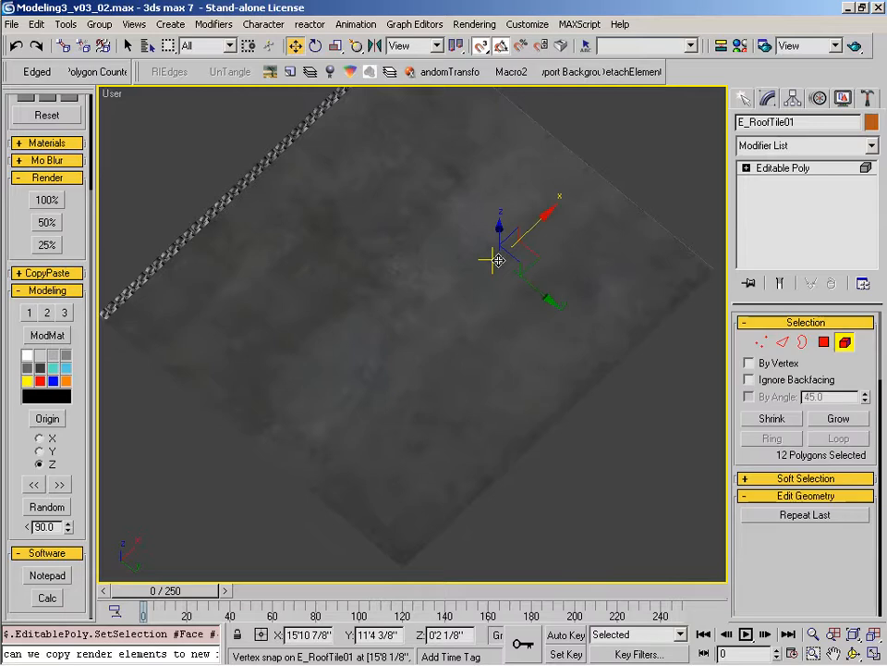
left_click_drag(496, 260, 688, 266)
key("r")
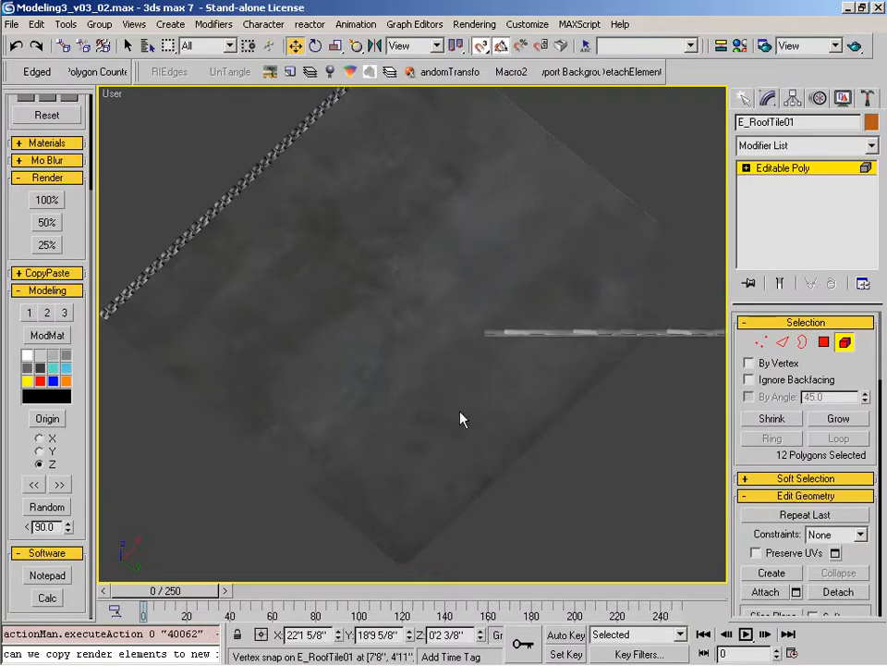
key("z")
left_click(456, 425)
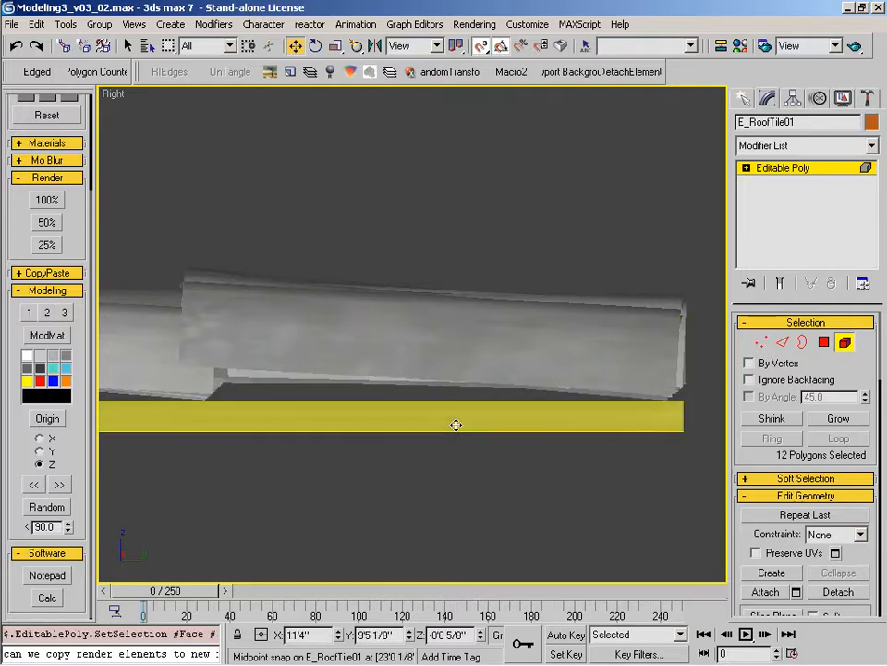
Step: Set the number of sub-materials in the TileA Multi/Sub-Object material to 6
key("m")
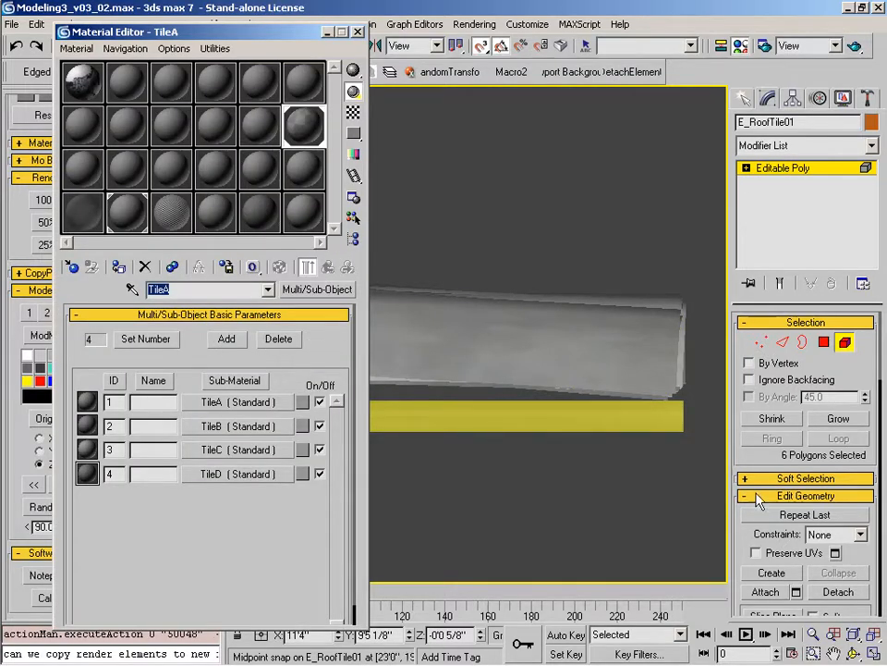
left_click(146, 340)
type("6")
left_click(291, 320)
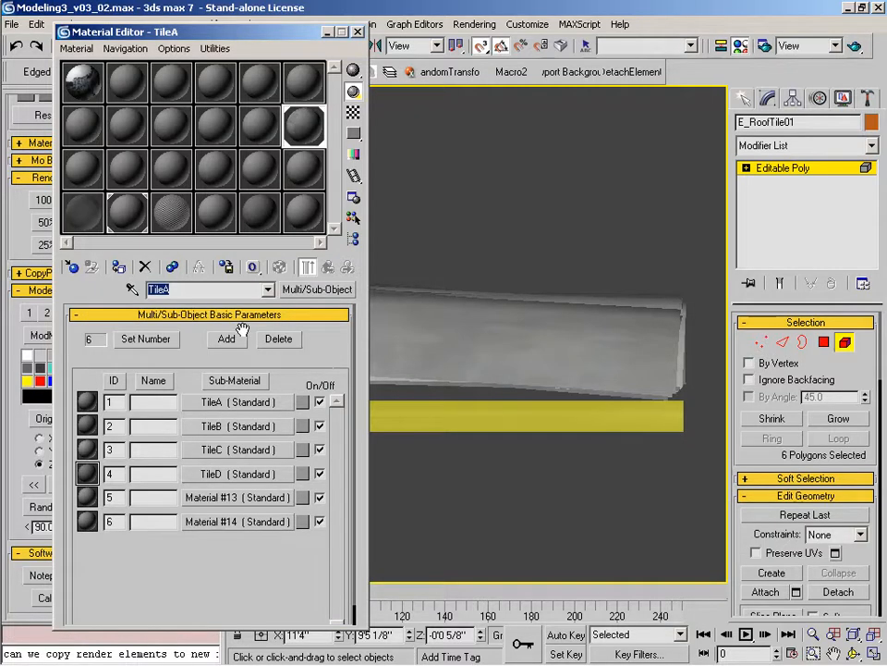
Step: Give sub-material 5 a dark yellow diffuse color and return to the parent material
left_click(212, 500)
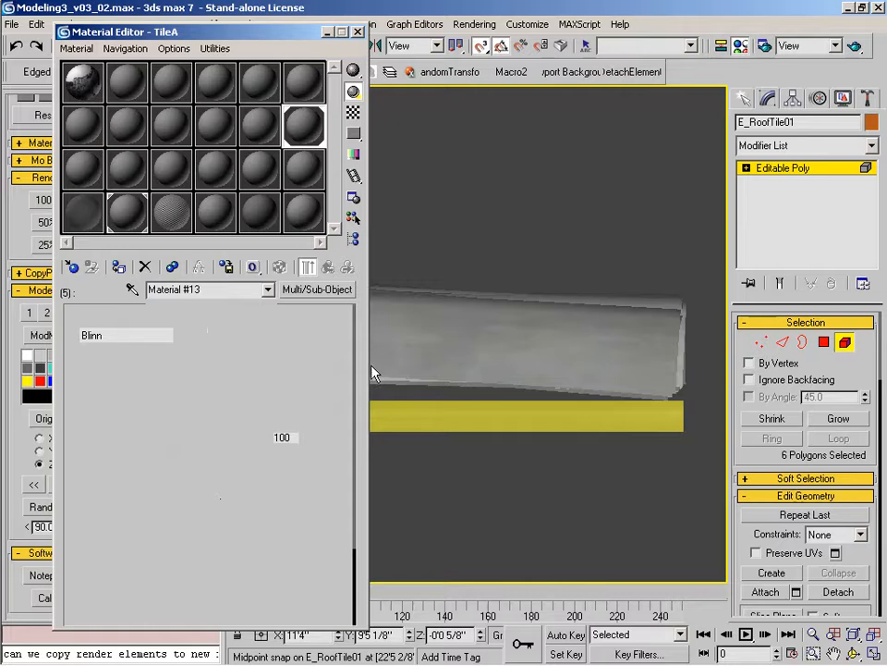
left_click(171, 425)
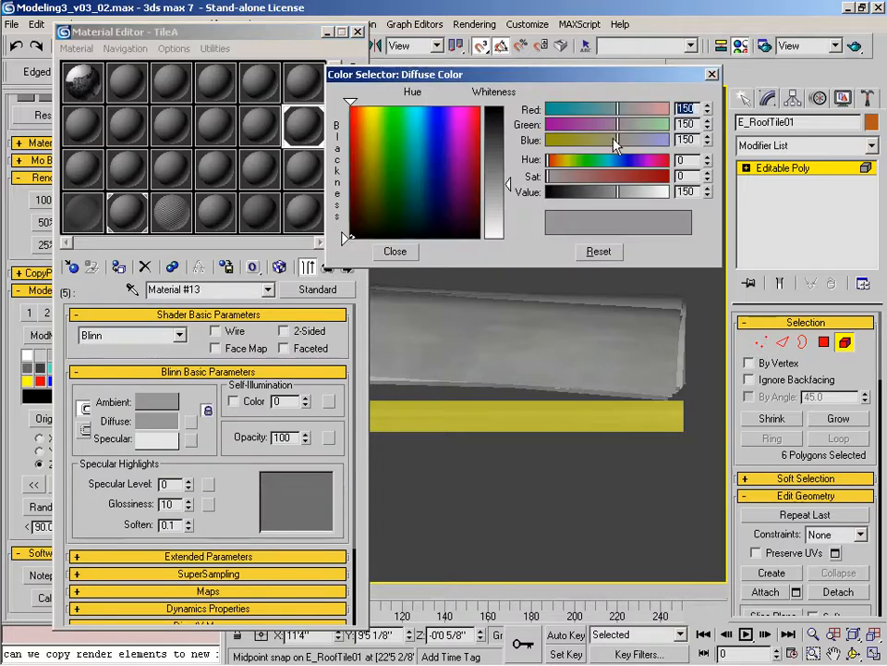
left_click_drag(615, 140, 555, 139)
left_click(395, 251)
left_click(308, 267)
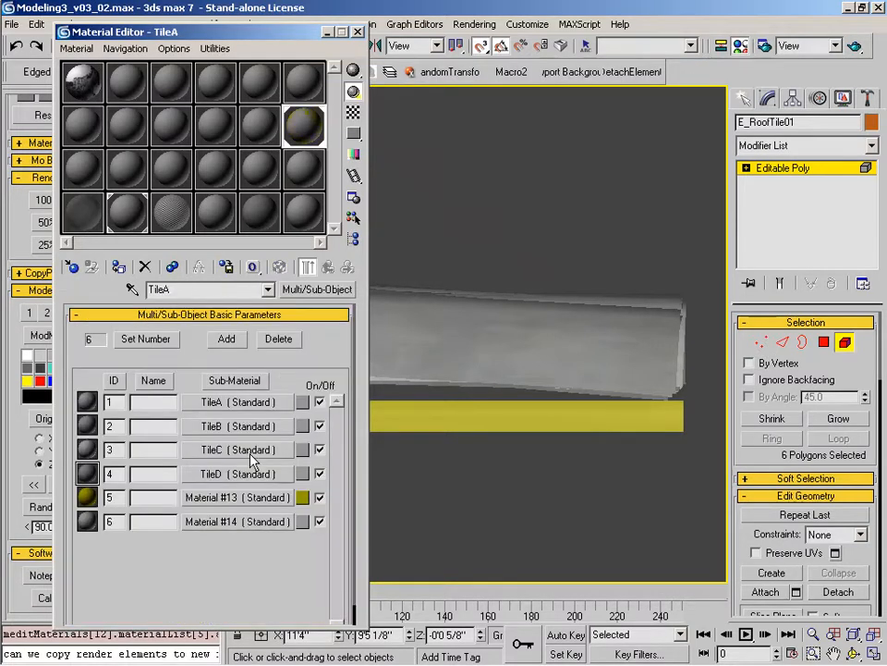
Step: Give sub-material 6 a purple diffuse color and return to the parent material
left_click(225, 522)
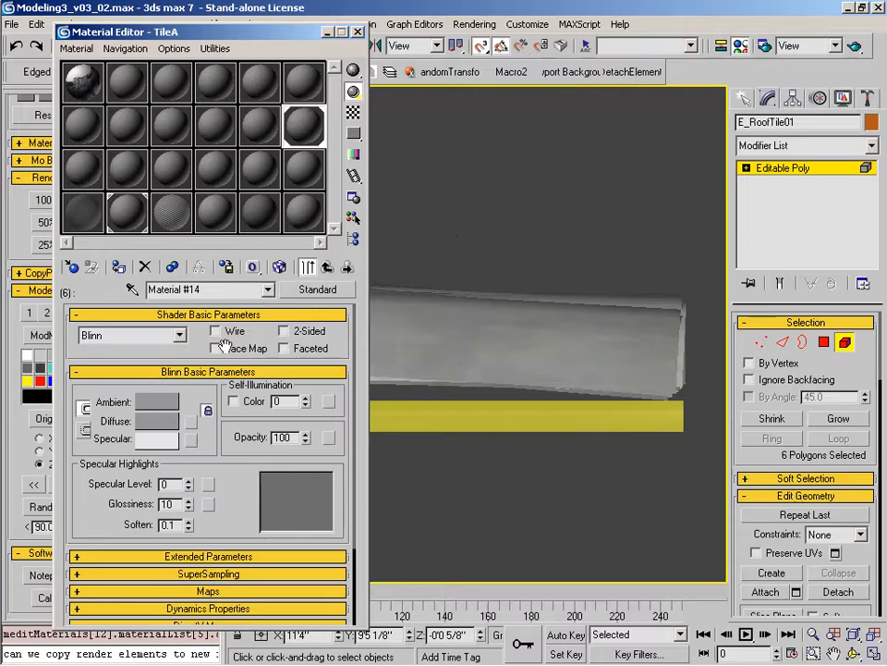
left_click(157, 421)
left_click_drag(641, 139, 585, 126)
left_click(394, 252)
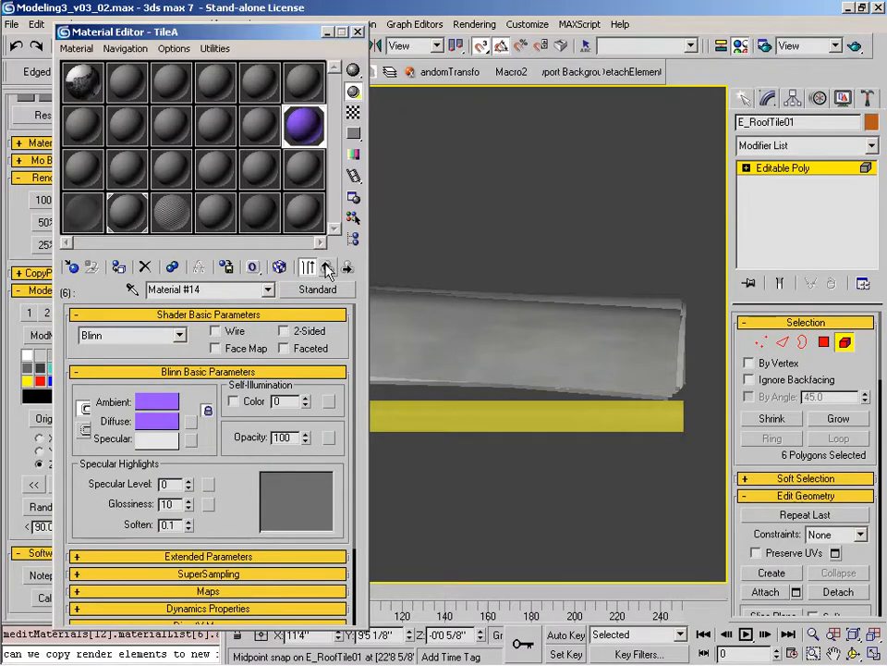
left_click(327, 267)
Step: Assign material ID 6 to the selected board element
middle_click_drag(475, 423, 634, 377)
key("alt+z")
scroll(525, 467, "down", 5)
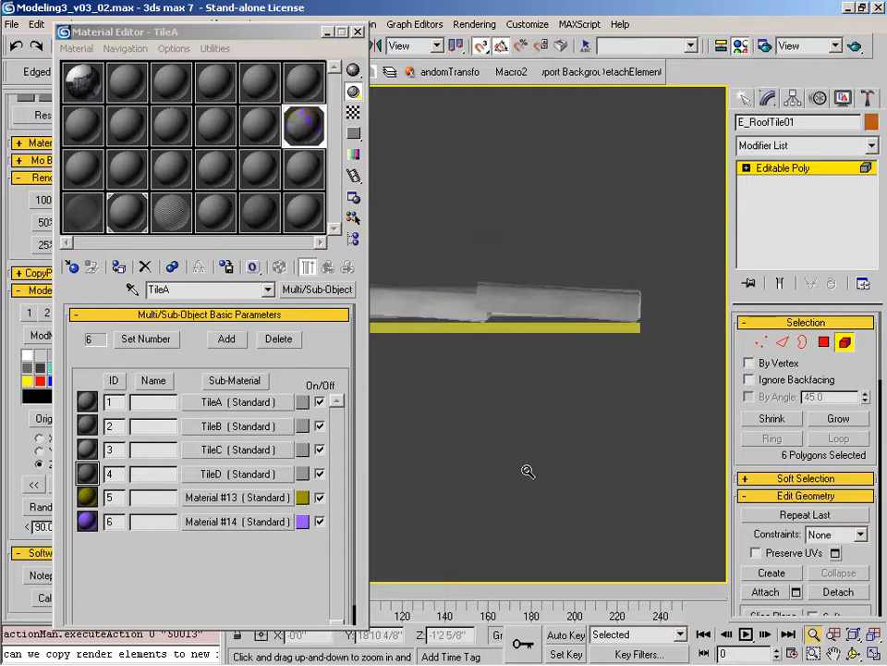
left_click_drag(745, 539, 717, 87)
left_click(833, 456)
type("6")
key("Return")
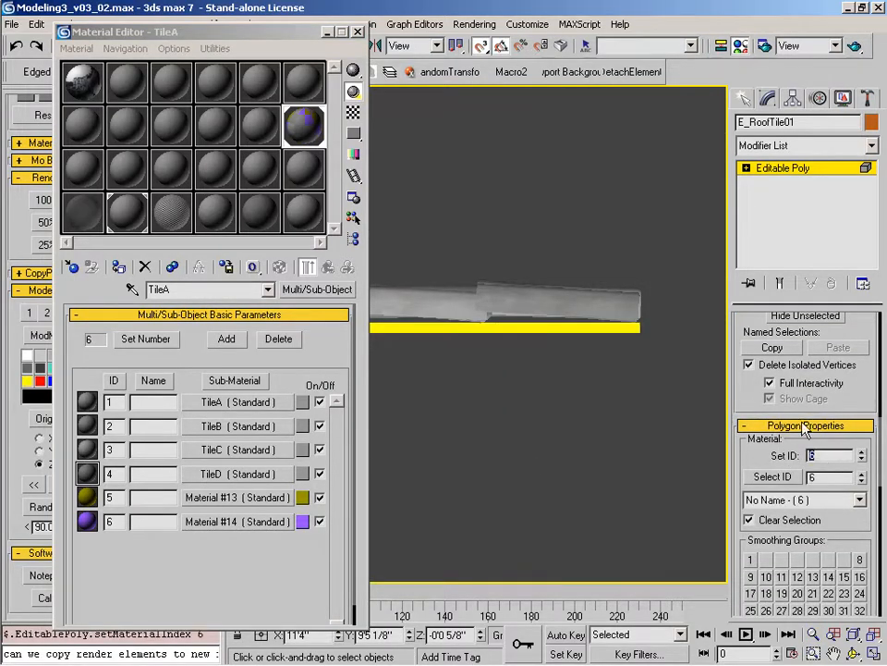
Step: Assign material ID 5 to the small gray element hanging beneath the end of the tiles and save the scene
middle_click_drag(697, 373, 594, 356)
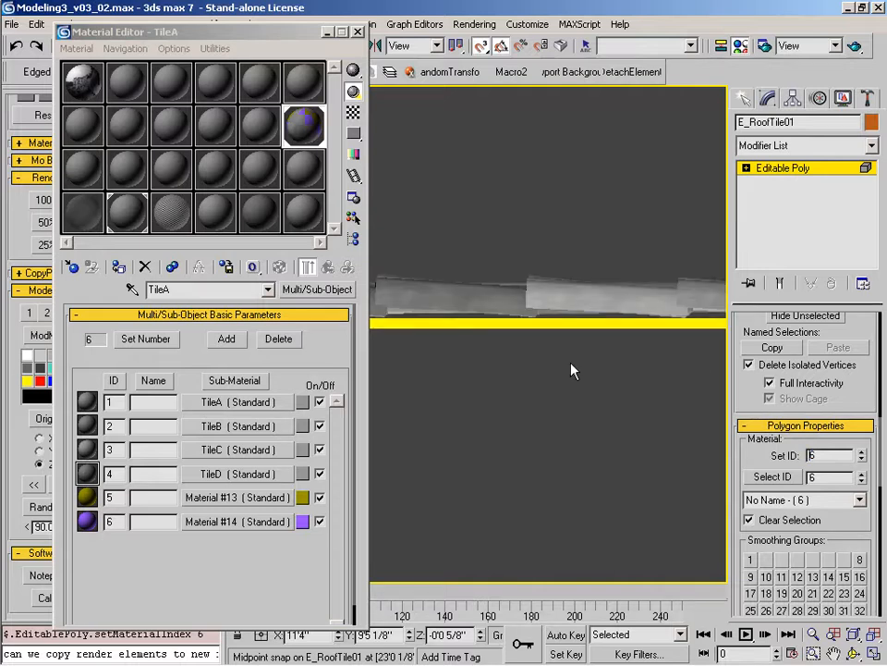
scroll(571, 370, "down", 4)
middle_click_drag(456, 383, 719, 395)
middle_click_drag(458, 372, 491, 329, "ctrl+alt")
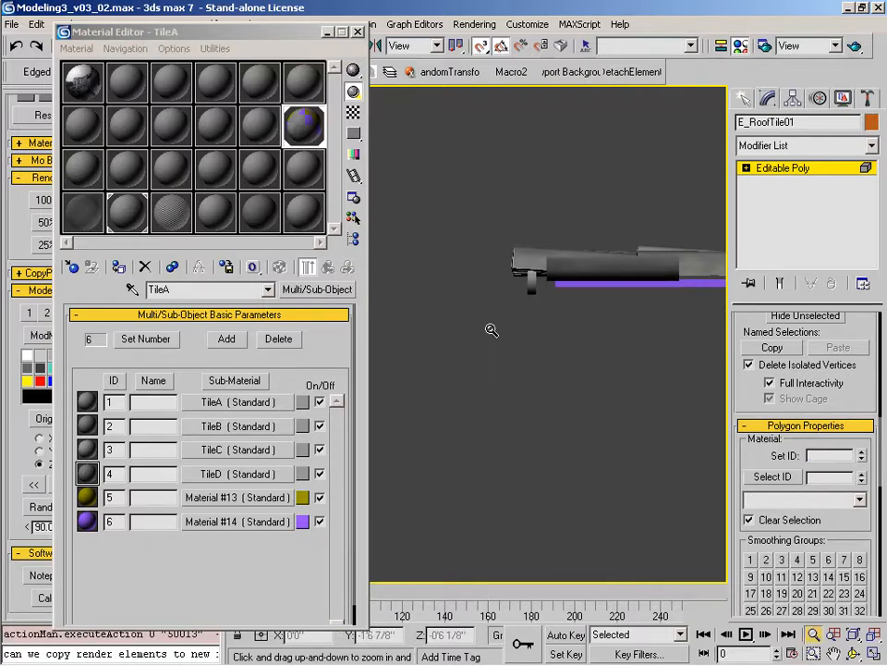
left_click(535, 289)
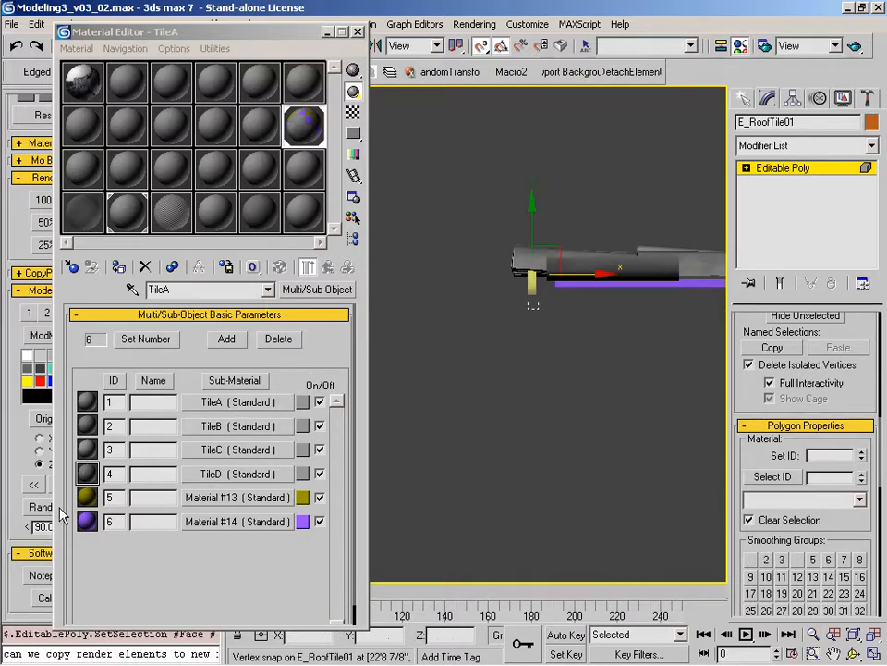
key("ctrl+s")
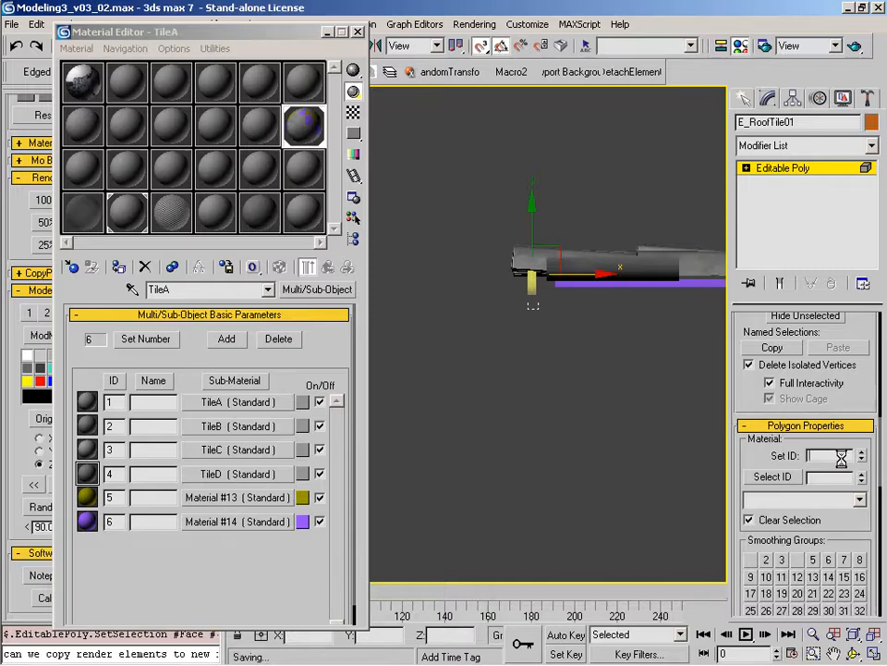
Step: Leave element editing on the roof object and close the Material Editor
left_click(800, 170)
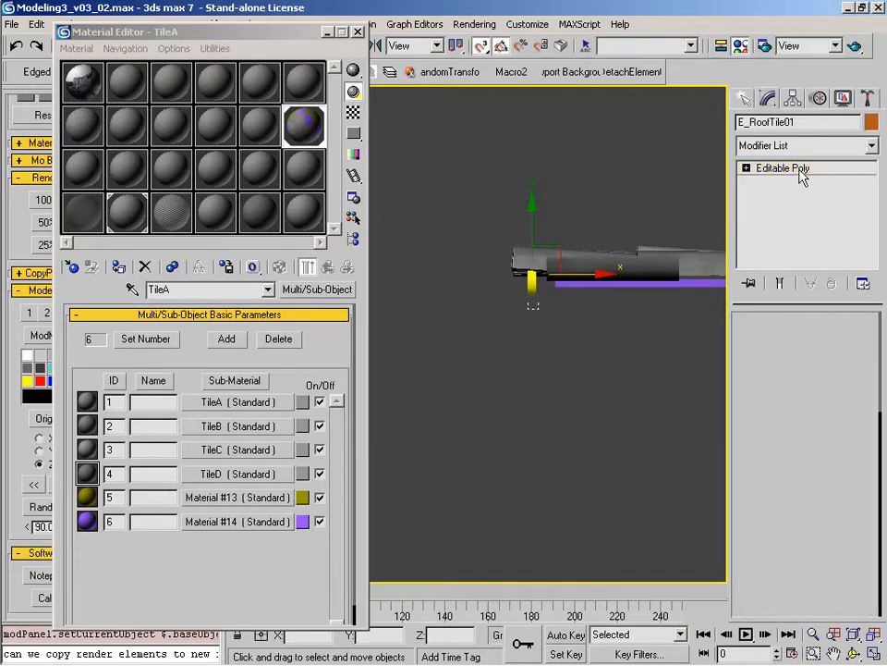
middle_click_drag(578, 369, 426, 447)
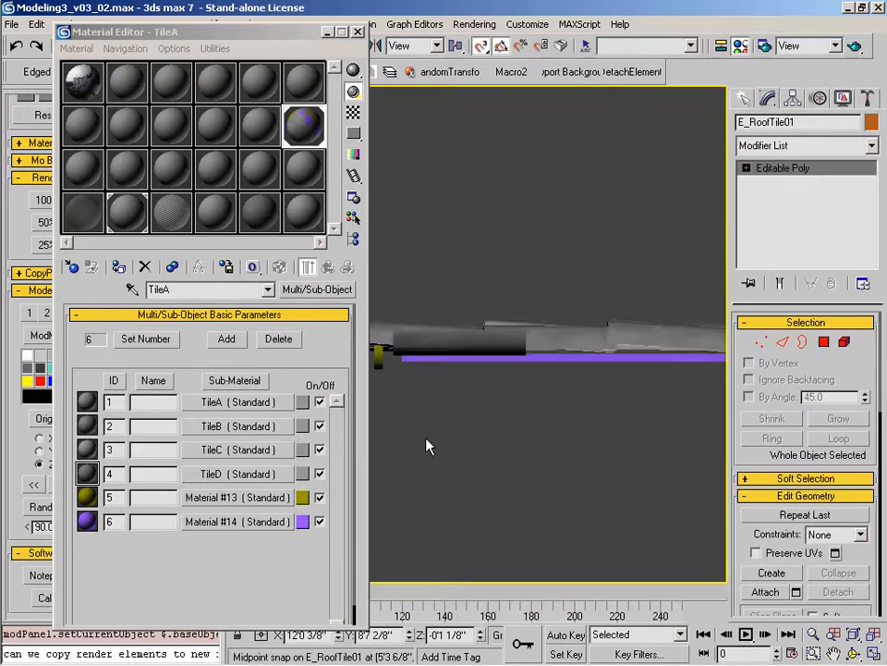
left_click(359, 32)
middle_click_drag(421, 388, 338, 410)
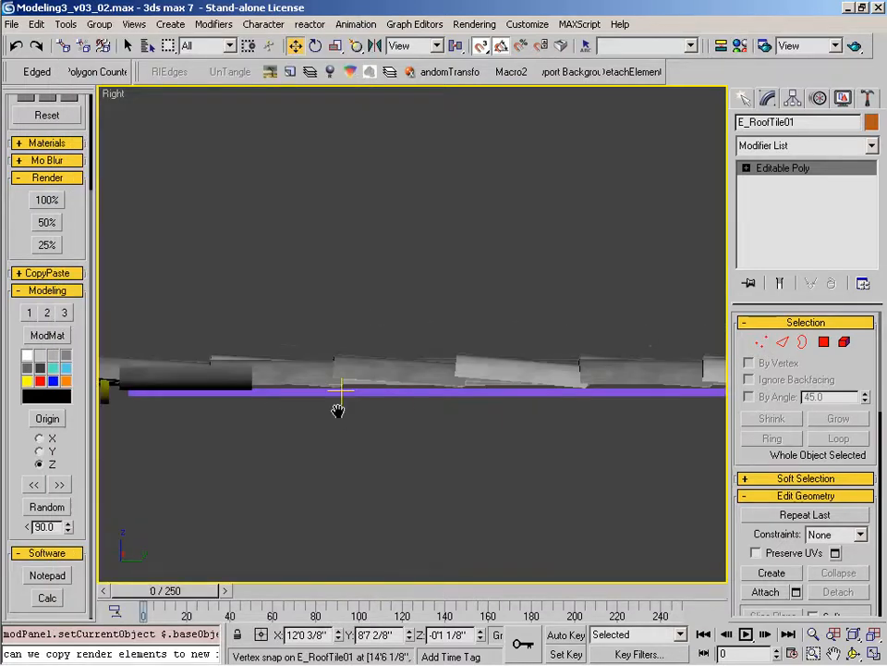
Step: Save the scene as a new incremental version, Modeling3_v03_03.max
key("t")
key("z")
key("alt+z")
left_click_drag(440, 305, 446, 340)
key("w")
middle_click_drag(461, 400, 437, 373, "alt")
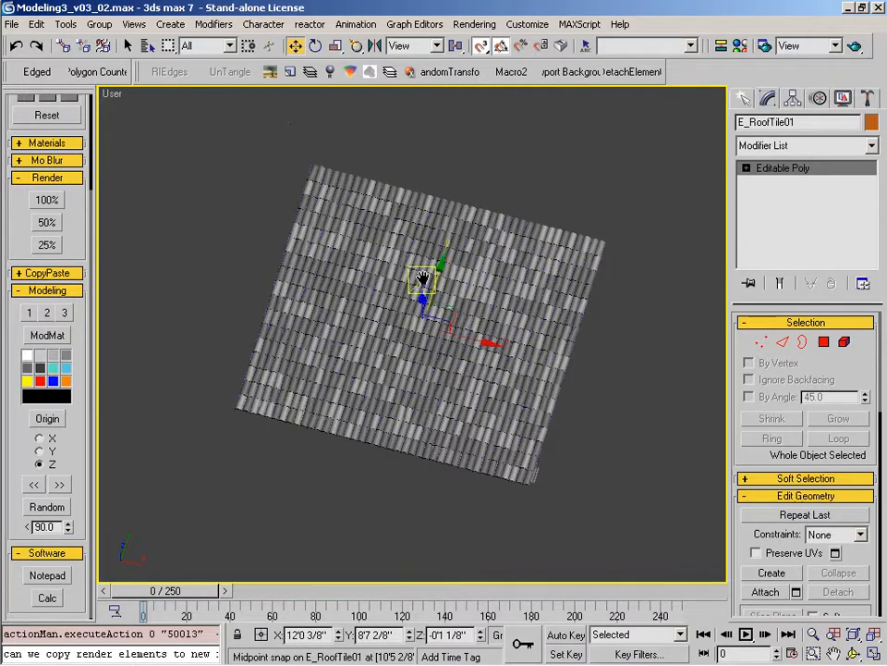
middle_click_drag(422, 278, 360, 287)
key("x")
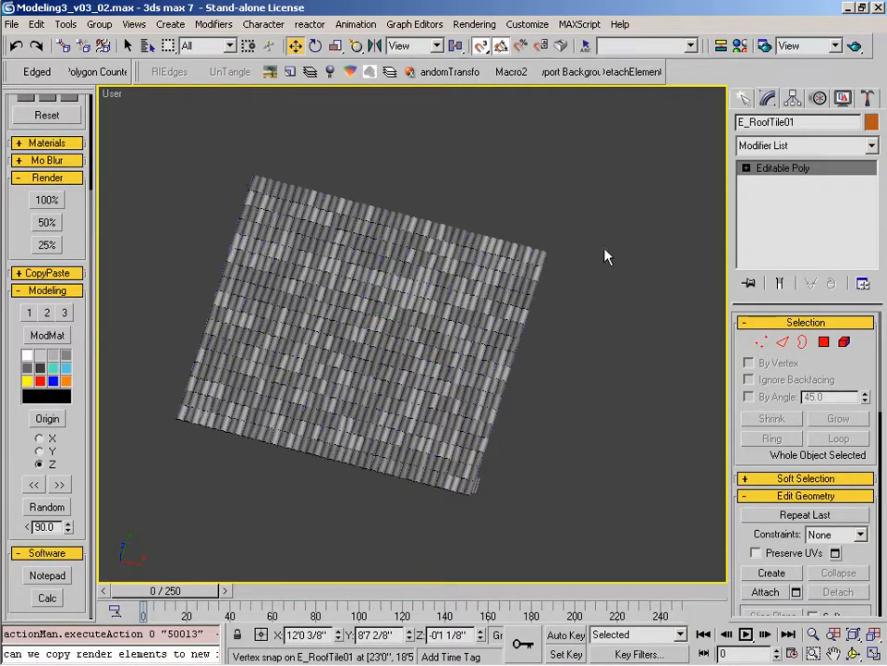
key("x")
middle_click_drag(608, 256, 587, 249)
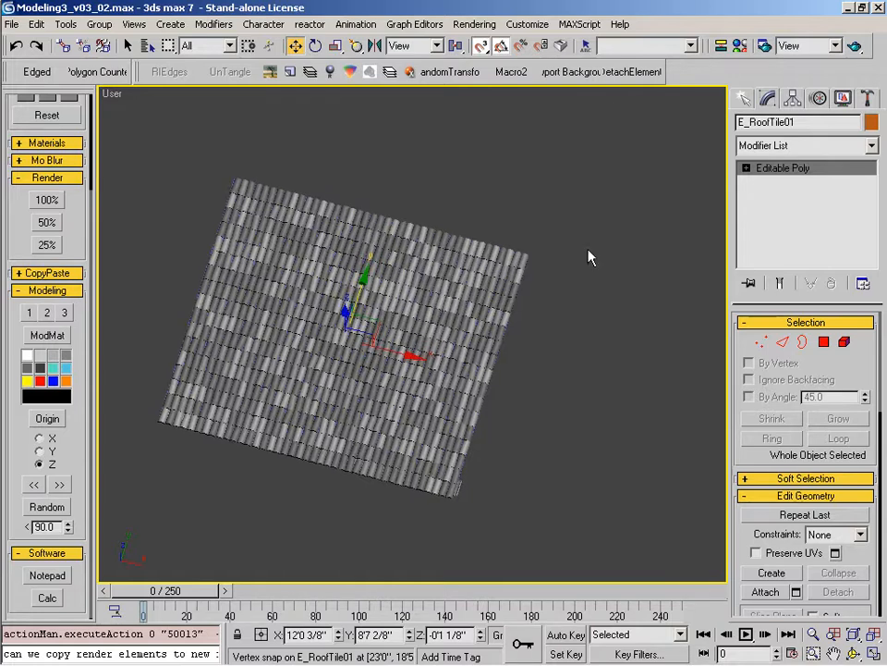
key("ctrl+s")
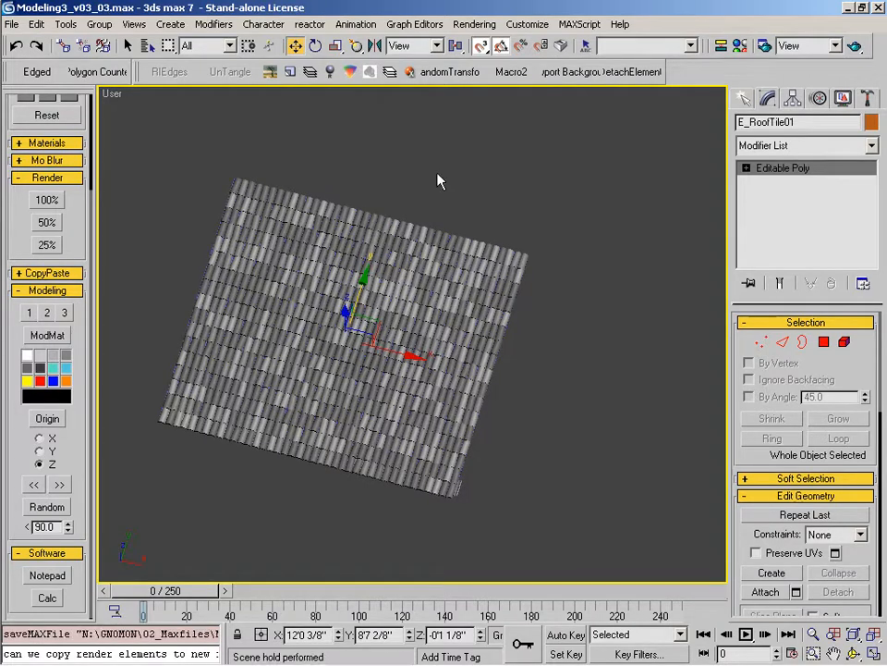
Step: Show the Env_Main layer and move the tiled roof, with snapping off, clear of the environment geometry in plan
left_click(289, 72)
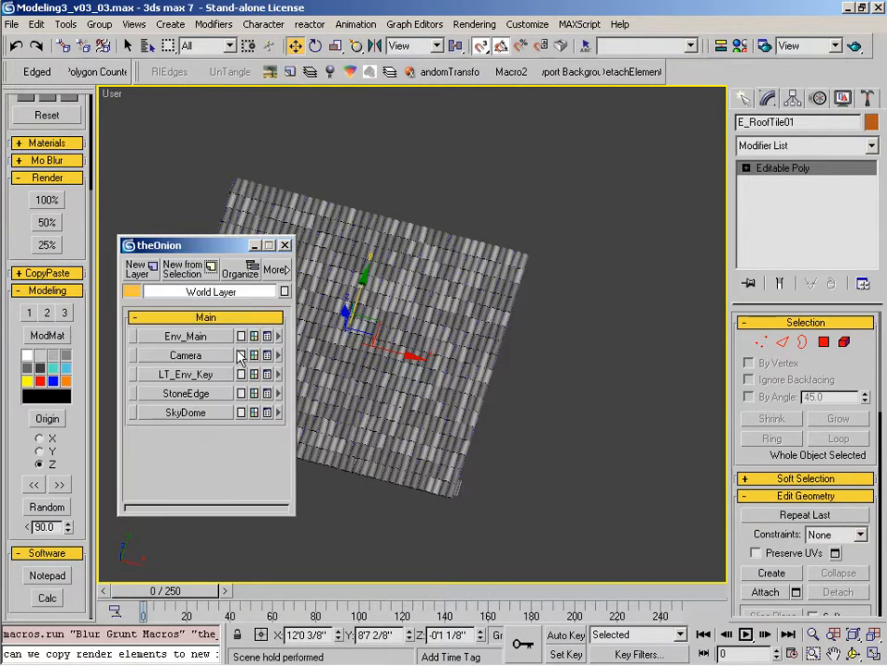
left_click(209, 340)
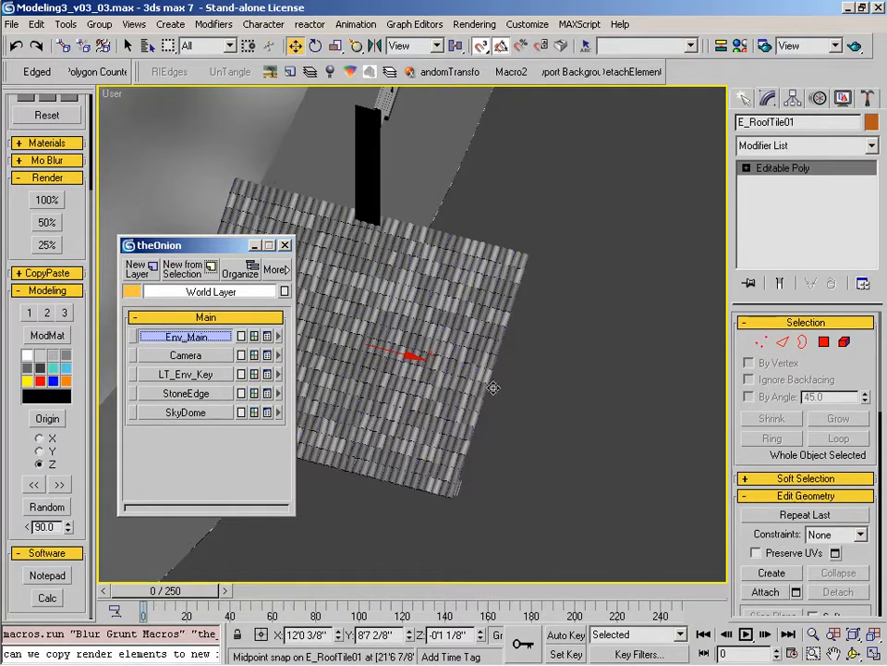
key("t")
key("z")
key("alt+z")
left_click_drag(500, 291, 493, 446)
key("w")
middle_click_drag(523, 294, 603, 429)
key("s")
left_click_drag(608, 405, 203, 131)
Step: Add the small building just outside the circular ring to the roof selection and hide all unselected objects
middle_click_drag(373, 262, 436, 400)
left_click(503, 313, "ctrl")
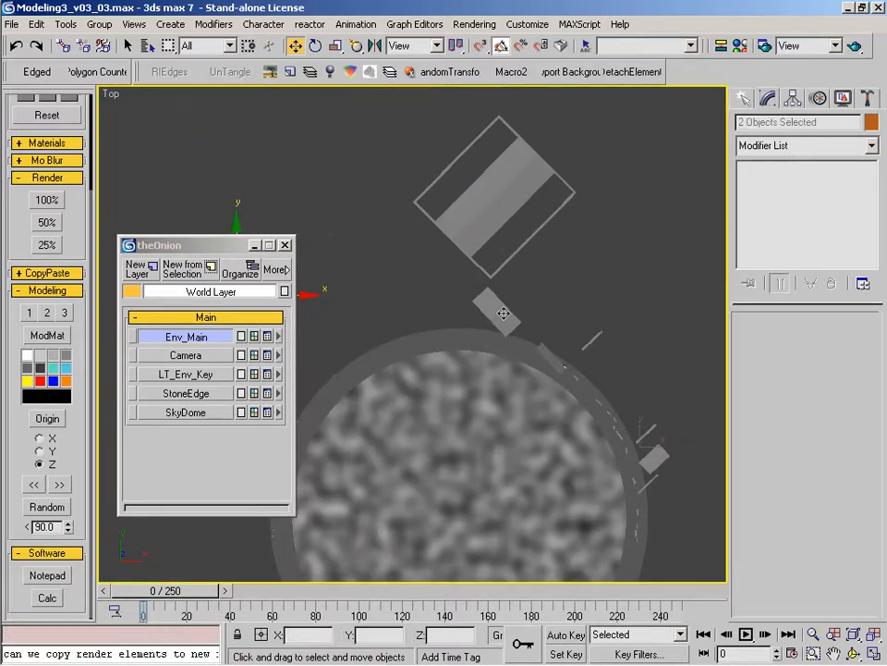
middle_click_drag(499, 354, 509, 297, "alt")
right_click(508, 297)
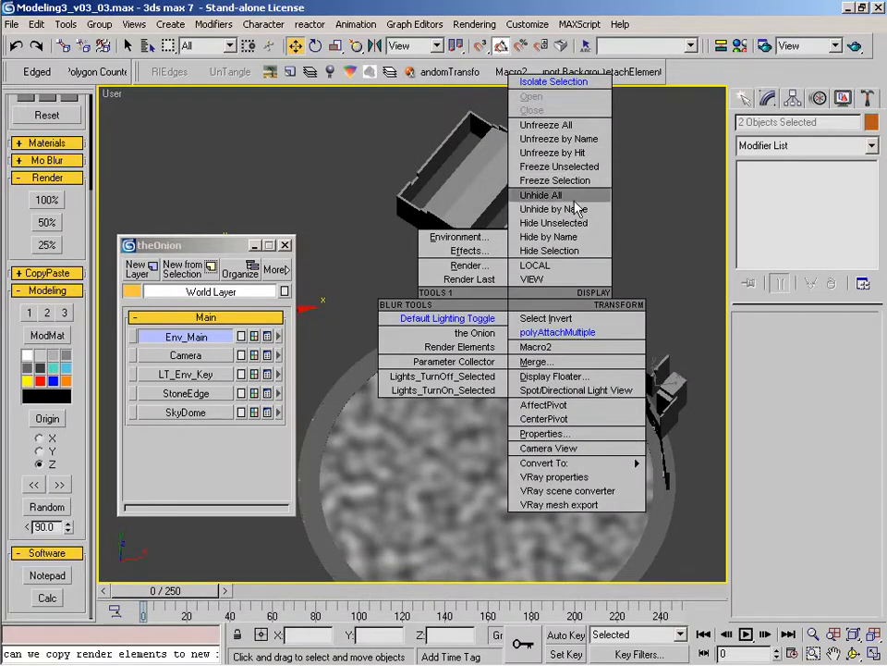
left_click(579, 224)
Step: Select only the tiled roof E_RoofTile01 and create a new layer from it
middle_click_drag(347, 274, 554, 396, "alt")
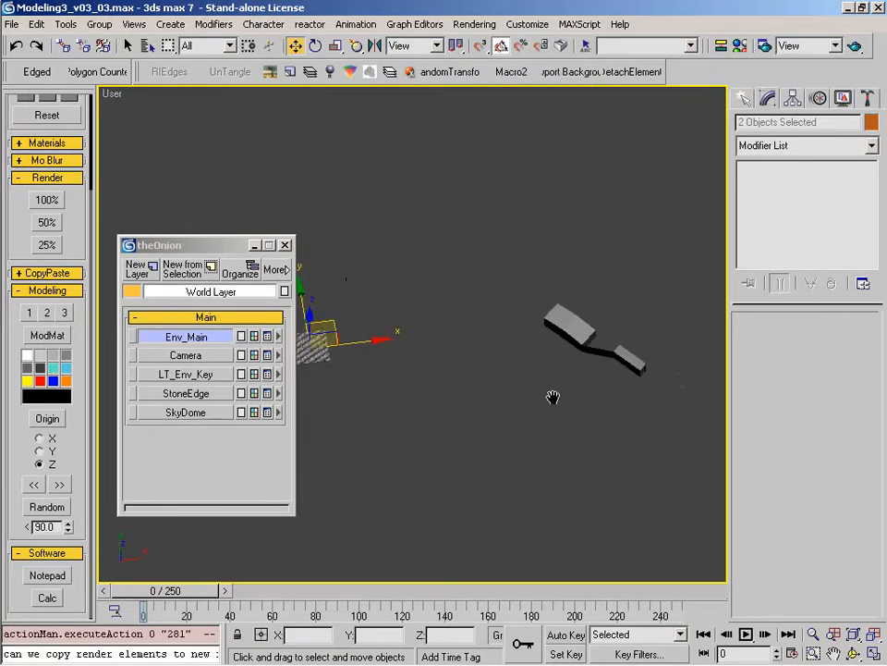
left_click(390, 407)
left_click(315, 342)
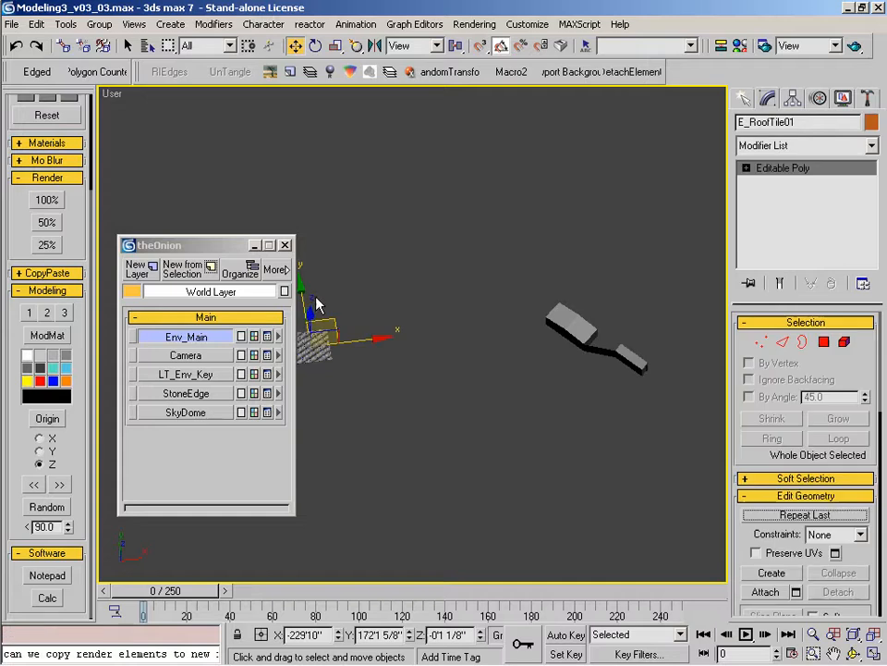
left_click(196, 277)
left_click_drag(225, 245, 221, 120)
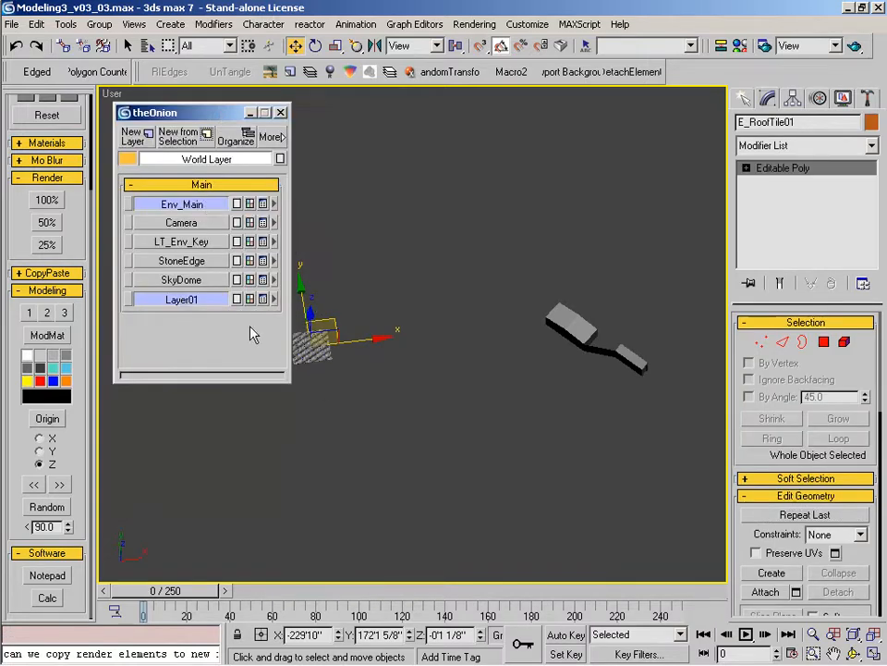
Step: Rename Layer01 as RoofTileBase in its layer properties
right_click(275, 298)
left_click(317, 432)
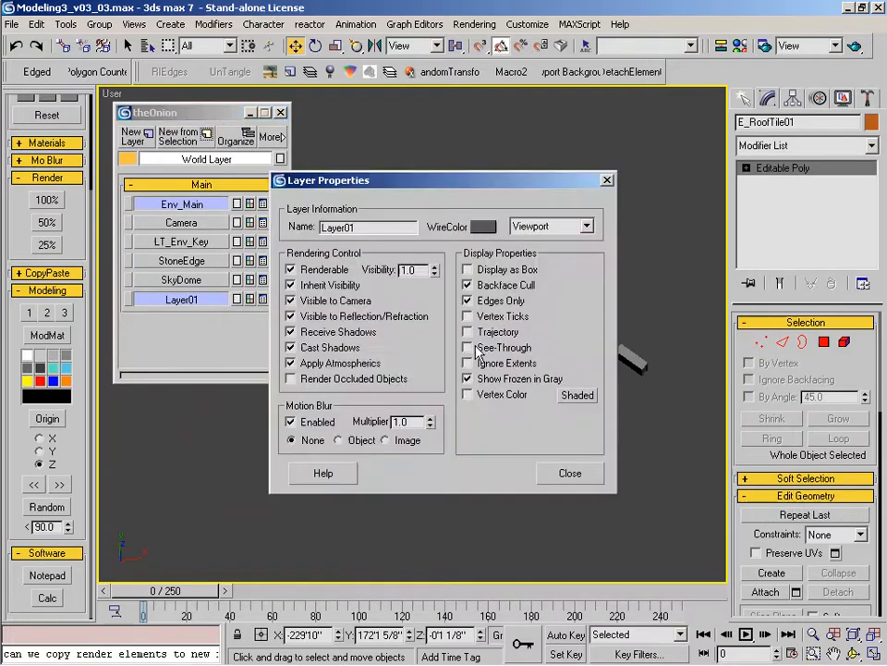
double_click(343, 227)
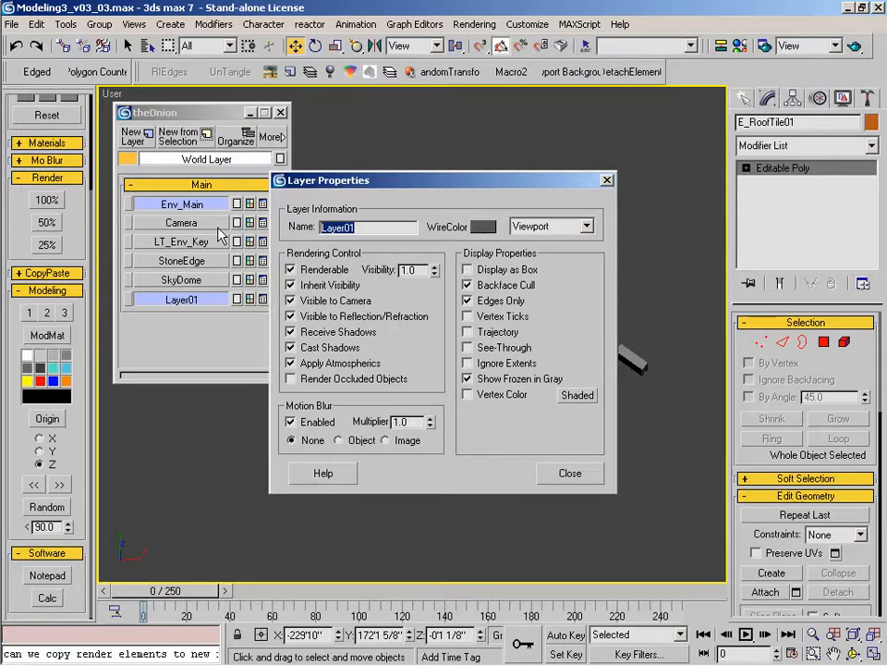
type("Roof")
left_click(568, 473)
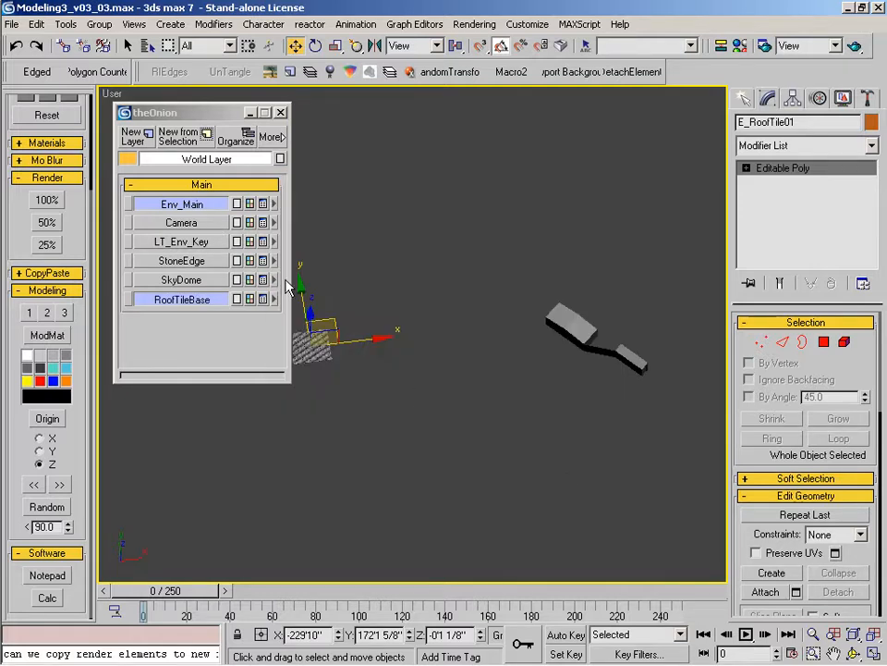
Step: Clone the tiled roof over to the building and raise the copy to about 12'9" in Z
middle_click_drag(495, 394, 474, 419)
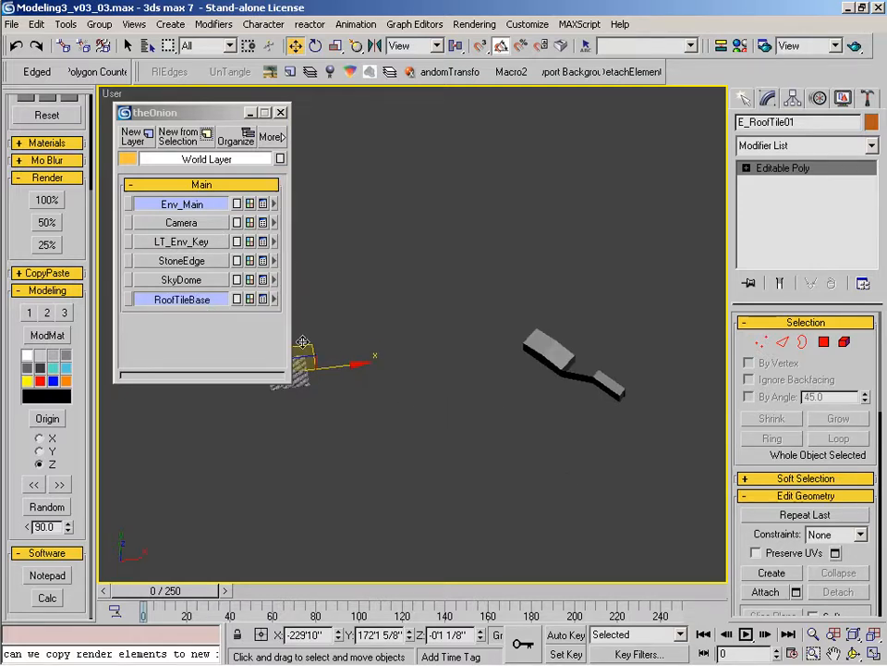
left_click_drag(304, 342, 496, 345, "shift")
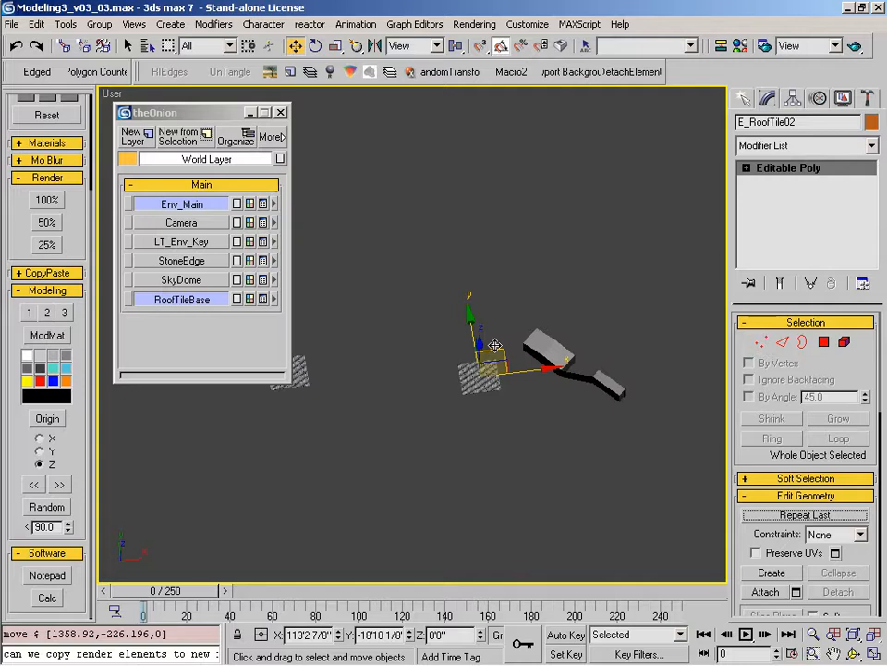
left_click_drag(417, 248, 443, 110)
middle_click_drag(444, 248, 420, 313)
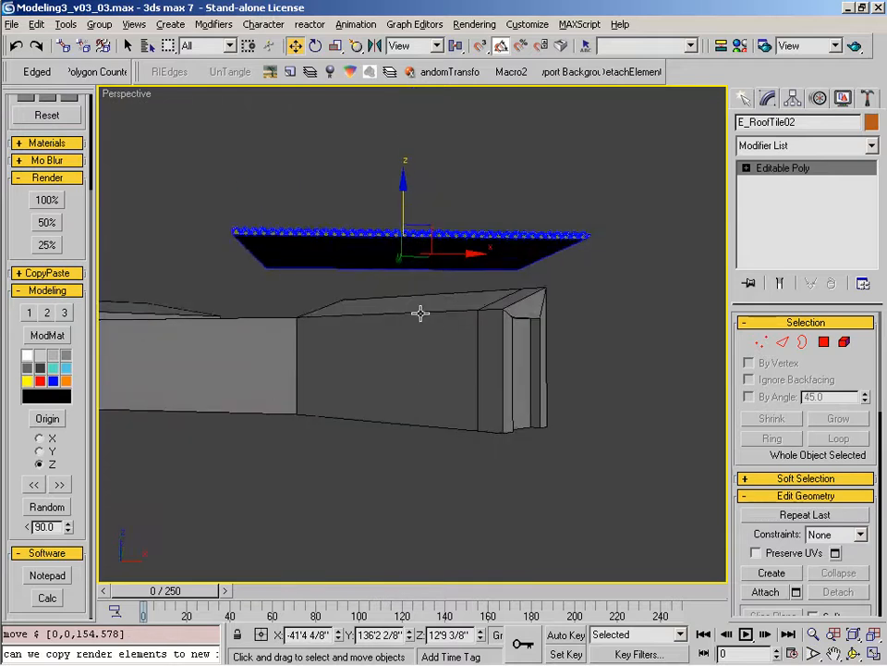
Step: Use Normal Align to match the underside of the roof copy to the building's sloped top face, with zero offsets
scroll(421, 312, "up", 5)
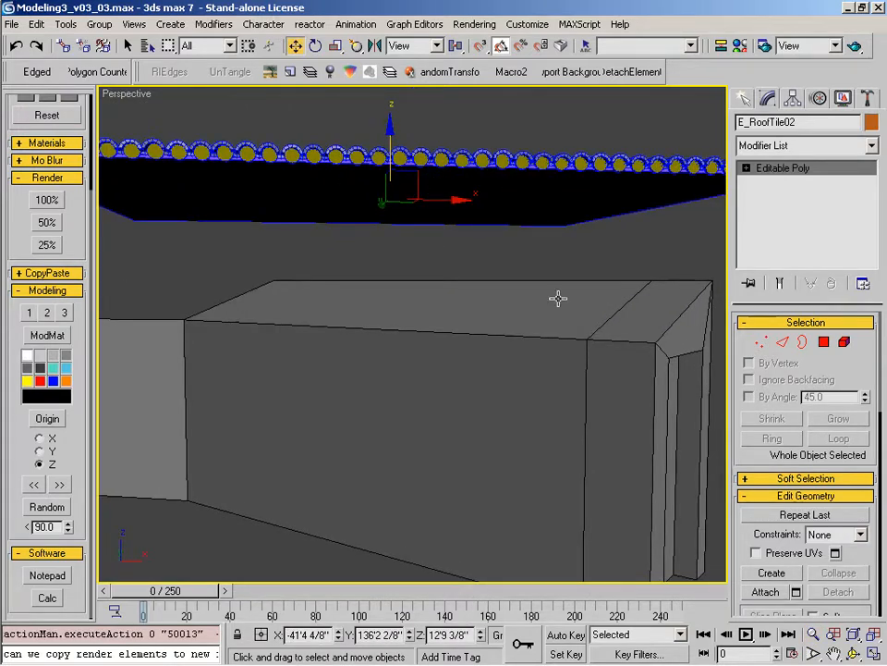
middle_click_drag(502, 331, 467, 317)
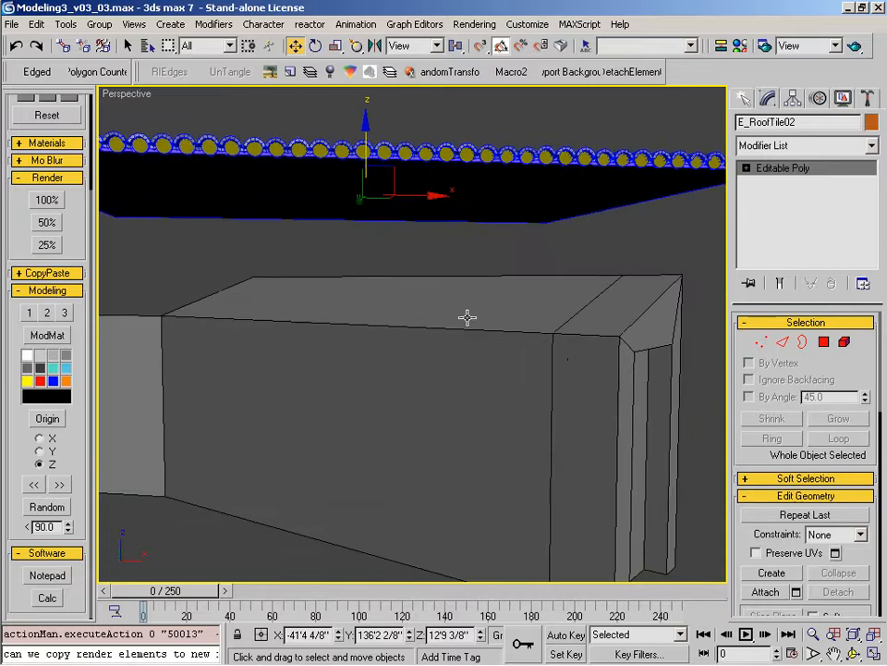
left_click(356, 45)
left_click_drag(358, 53, 356, 104)
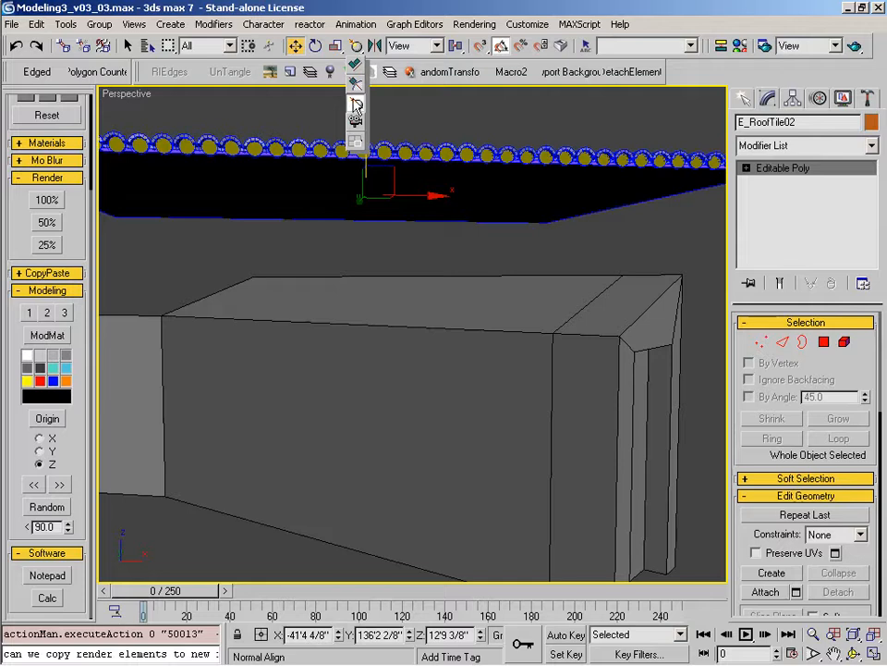
left_click_drag(355, 104, 356, 103)
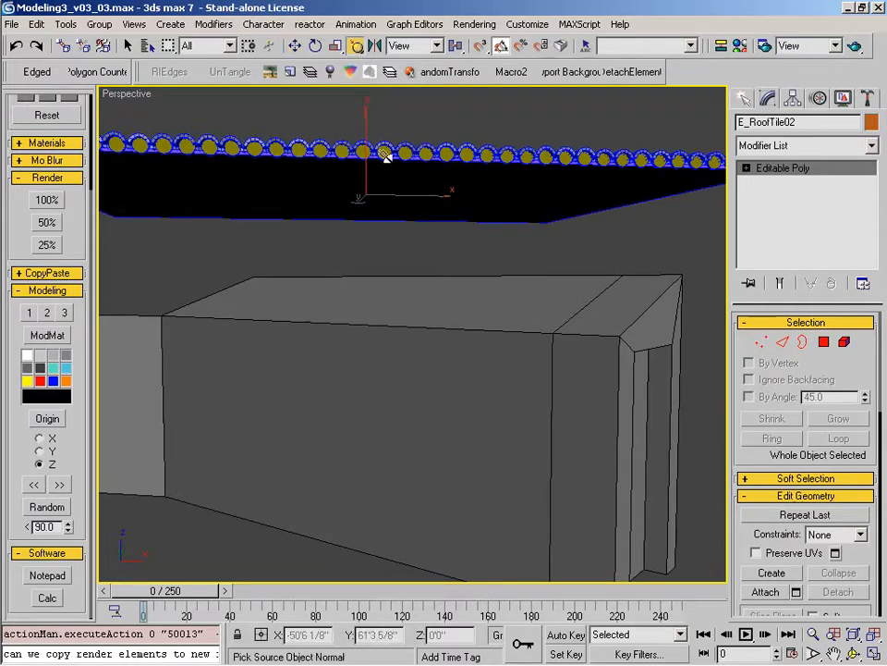
left_click(422, 192)
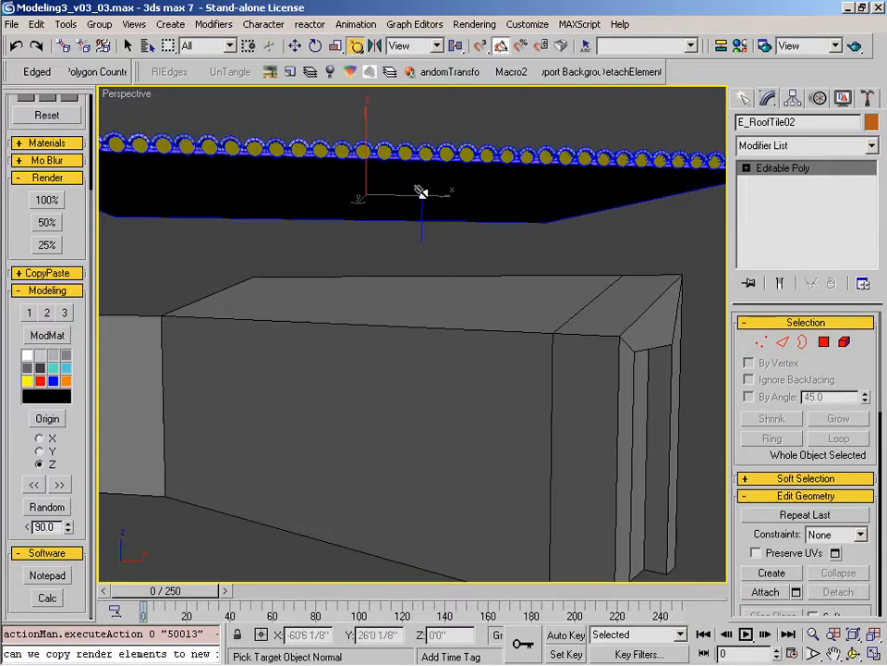
left_click(474, 301)
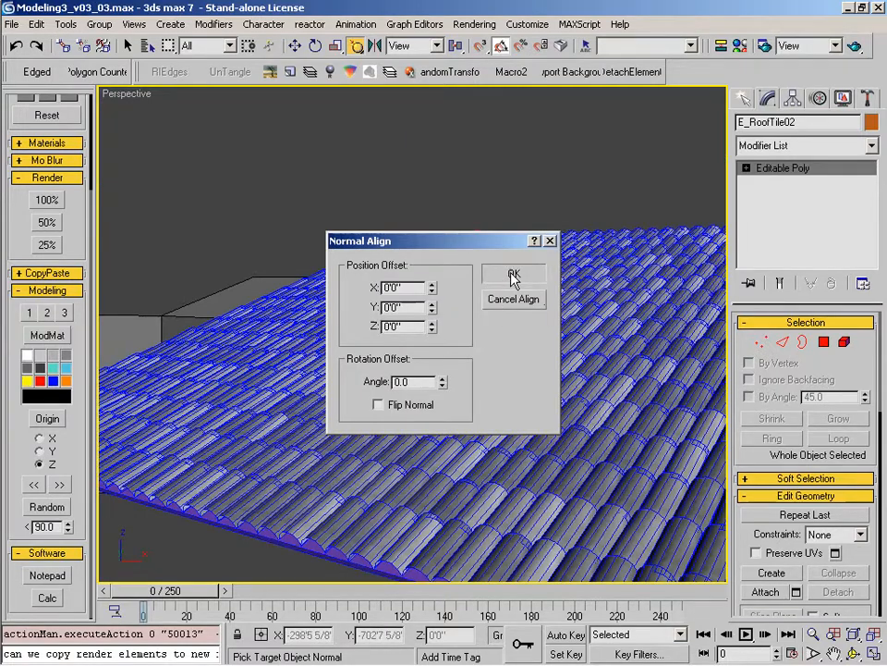
left_click(514, 276)
Step: Rotate the roof copy 180 degrees using the Local coordinate system
middle_click_drag(503, 400, 440, 375, "alt")
middle_click_drag(440, 310, 440, 371, "alt")
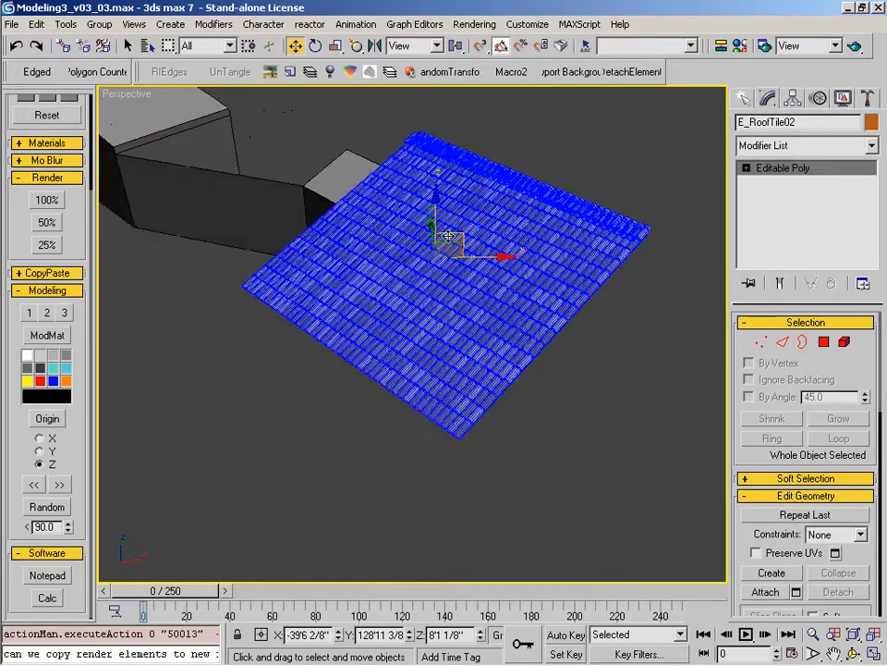
key("e")
right_click(560, 235)
left_click(575, 191)
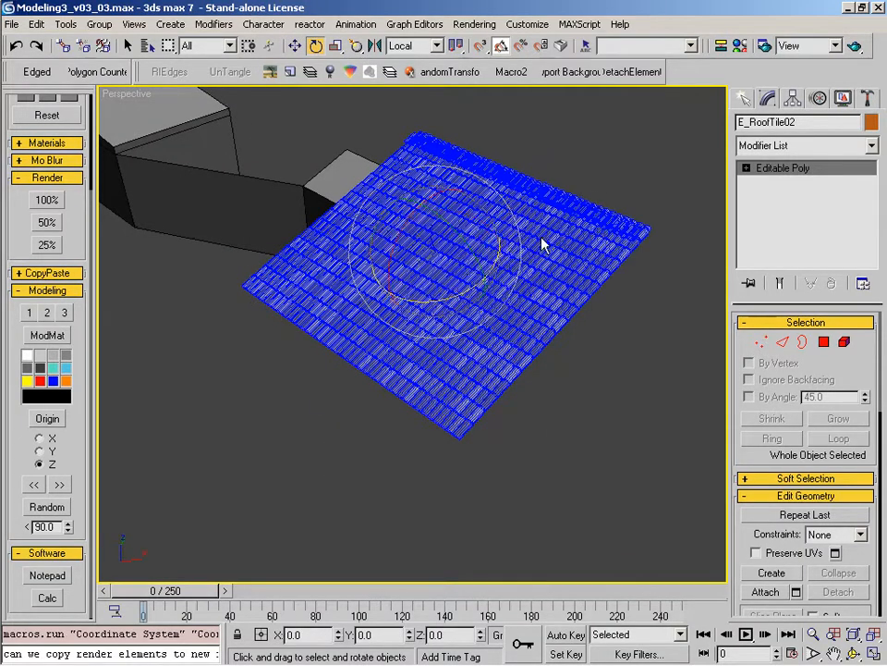
left_click_drag(498, 250, 135, 396)
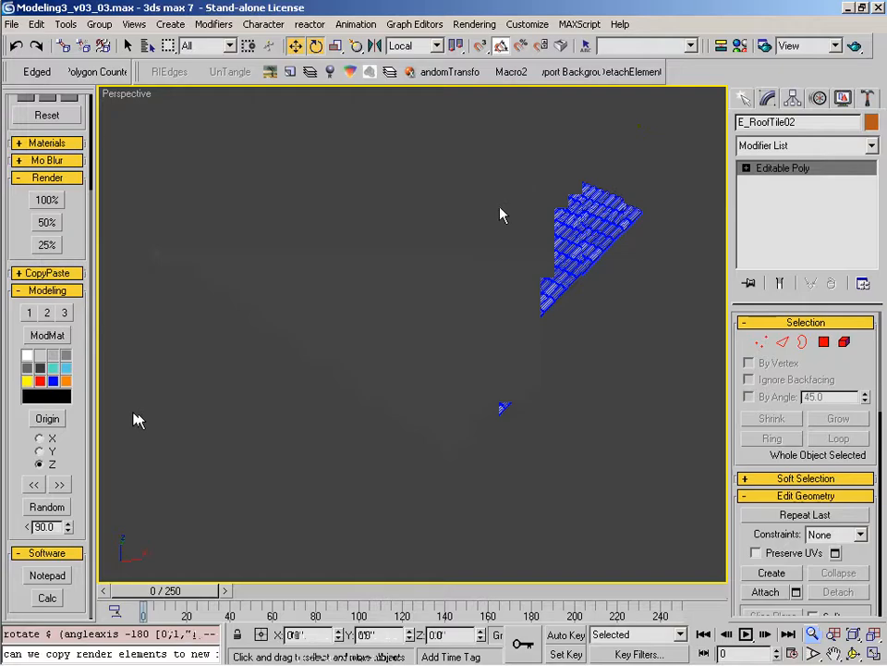
Step: Shift the roof copy slightly in the top view to fit its eave corner to the building
key("z")
key("t")
middle_click_drag(450, 359, 466, 214, "alt")
key("alt+z")
left_click_drag(471, 416, 496, 347)
right_click(496, 346)
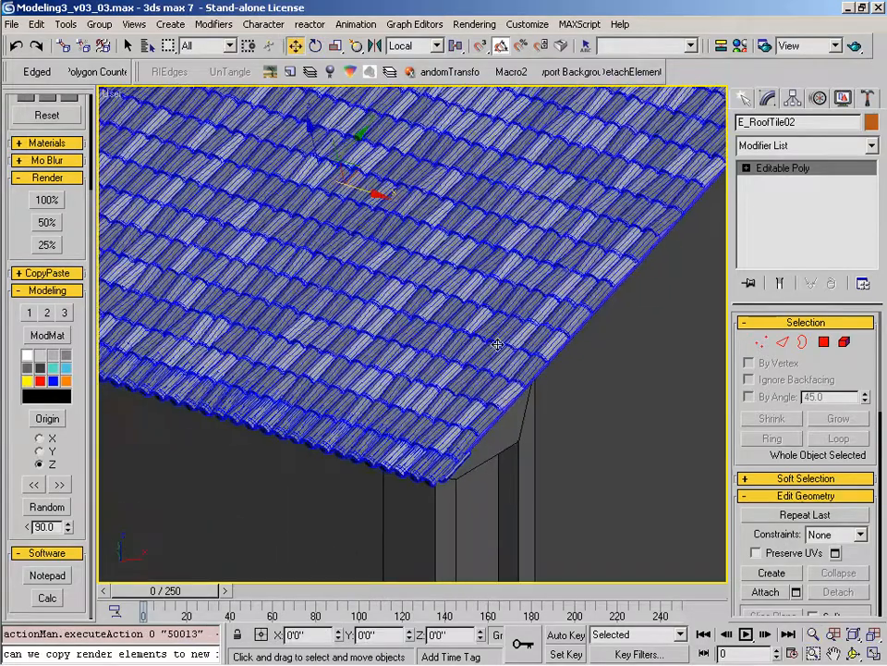
key("t")
key("z")
key("alt+z")
left_click_drag(468, 459, 482, 400)
right_click(482, 400)
mouse_move(408, 262)
left_mouse_down()
mouse_move(386, 238)
mouse_move(402, 255)
left_mouse_up()
Step: Examine how the eave corner of the roof copy sits on the building
middle_click_drag(437, 443, 448, 312, "alt")
key("alt+z")
left_click_drag(447, 422, 428, 361)
right_click(461, 327)
key("alt+z")
right_click(446, 372)
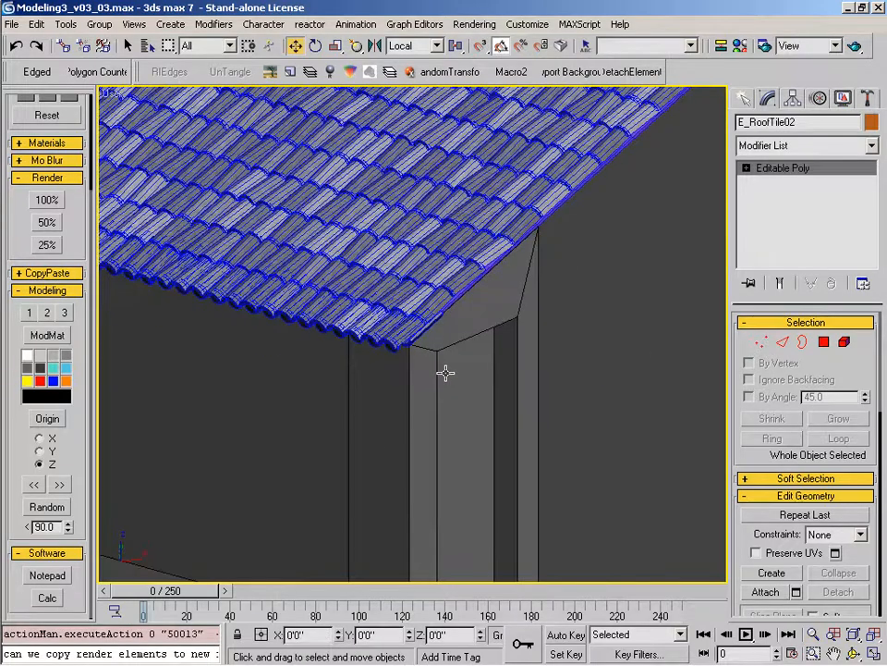
Step: Nudge the roof copy slightly along its local Y axis to fit its eave to the building's top edge
middle_click_drag(450, 426, 498, 514, "alt")
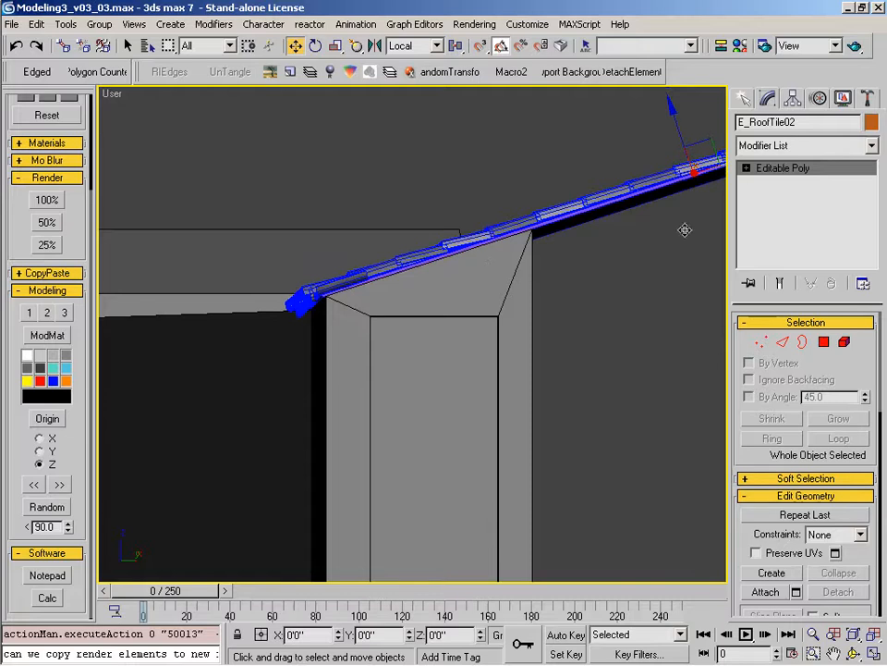
middle_click_drag(685, 230, 586, 366)
left_click_drag(698, 214, 679, 212)
key("alt+z")
left_click_drag(305, 346, 224, 398)
right_click(216, 381)
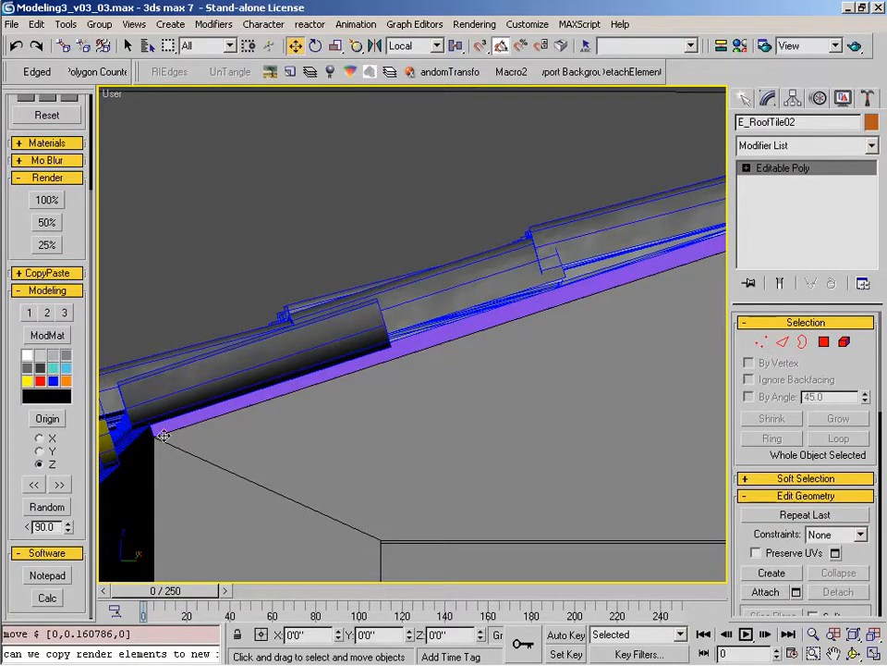
scroll(361, 397, "down", 2)
key("alt+z")
left_click_drag(361, 396, 358, 517)
right_click(369, 371)
middle_click_drag(369, 370, 347, 341, "alt")
key("alt+z")
left_click_drag(406, 327, 416, 376)
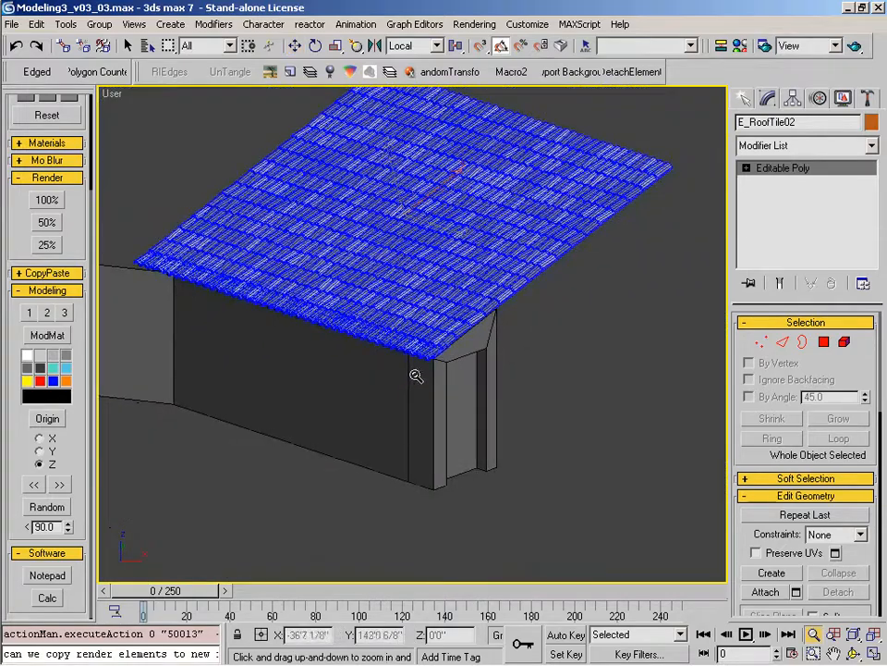
right_click(370, 366)
middle_click_drag(371, 366, 385, 404, "alt")
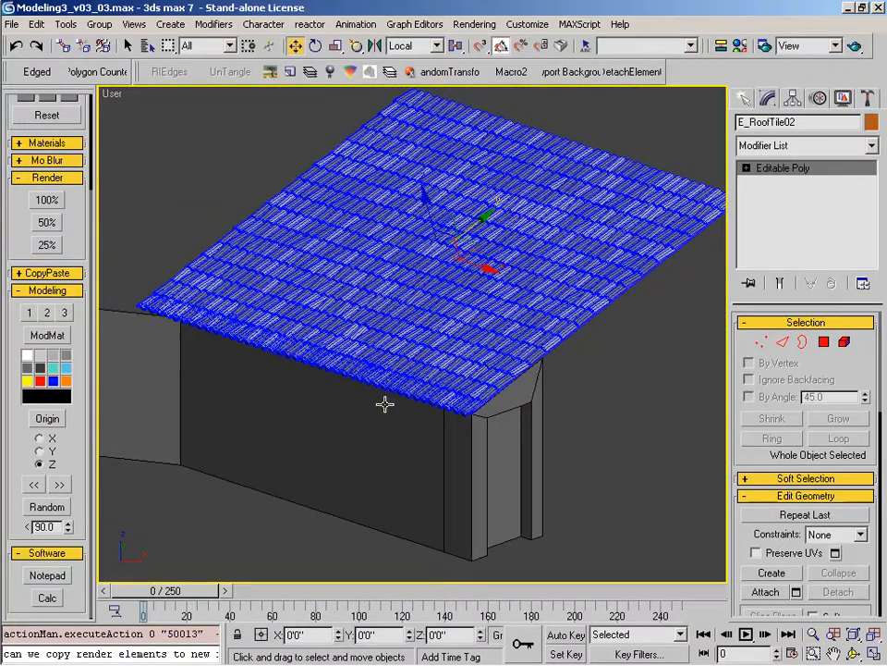
Step: Select the building below the roof copy and isolate it from the rest of the scene
left_click(519, 440)
right_click(517, 435)
left_click(564, 218)
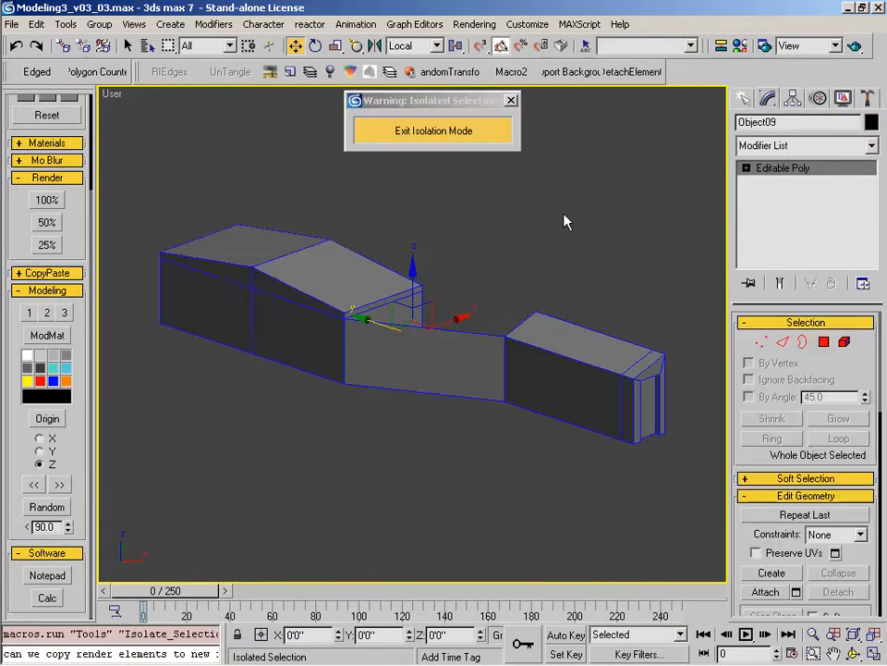
middle_click_drag(605, 410, 509, 422, "alt")
Step: Draw a closed line around the sloped top of the building's end section, snapped to its four corner vertices
key("l")
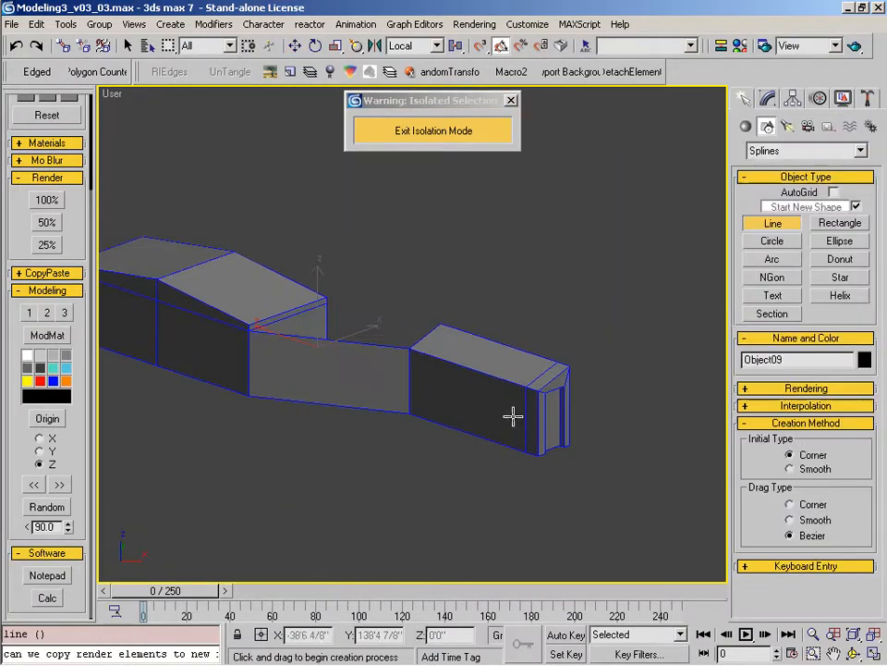
key("s")
left_click(439, 325)
left_click(408, 348)
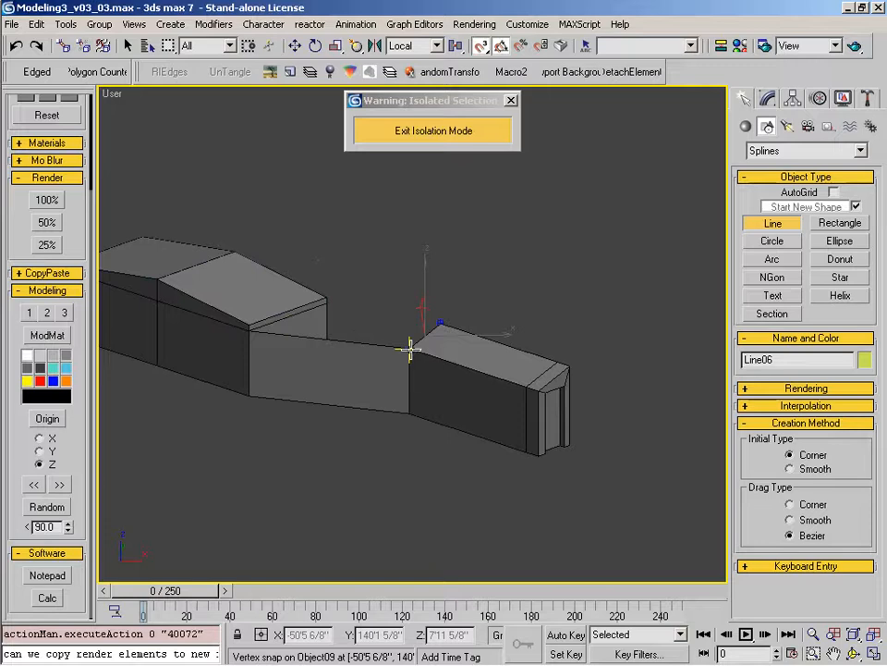
left_click(540, 393)
left_click(569, 362)
left_click(440, 326)
left_click(411, 372)
Step: Move the outline's eave-side end vertex onto the building's outer corner in the top view using vertex snap
key("1")
left_click(519, 389)
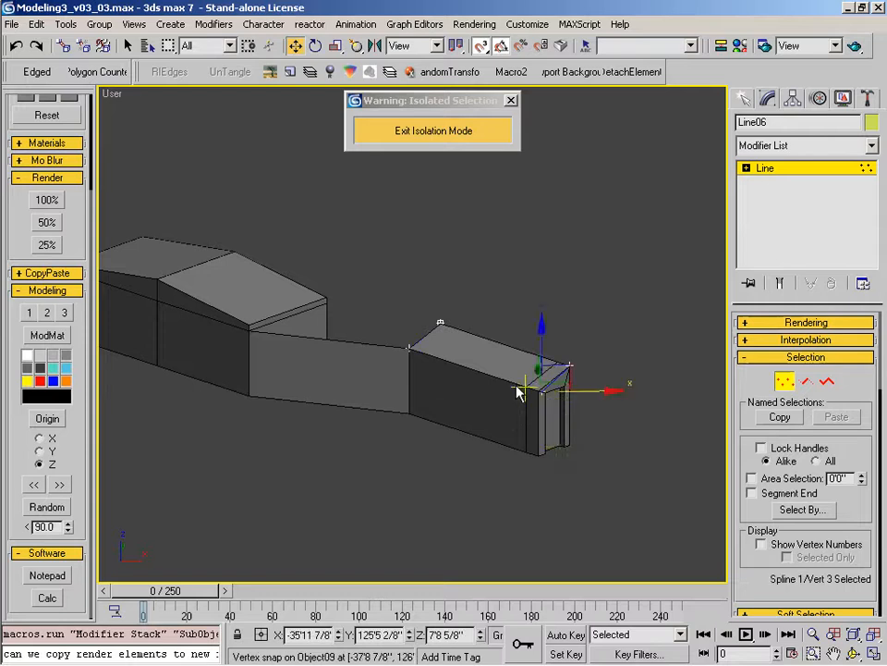
key("t")
key("z")
middle_click_drag(412, 332, 446, 425)
key("alt+z")
right_click(473, 370)
left_click_drag(446, 426, 425, 427)
key("s")
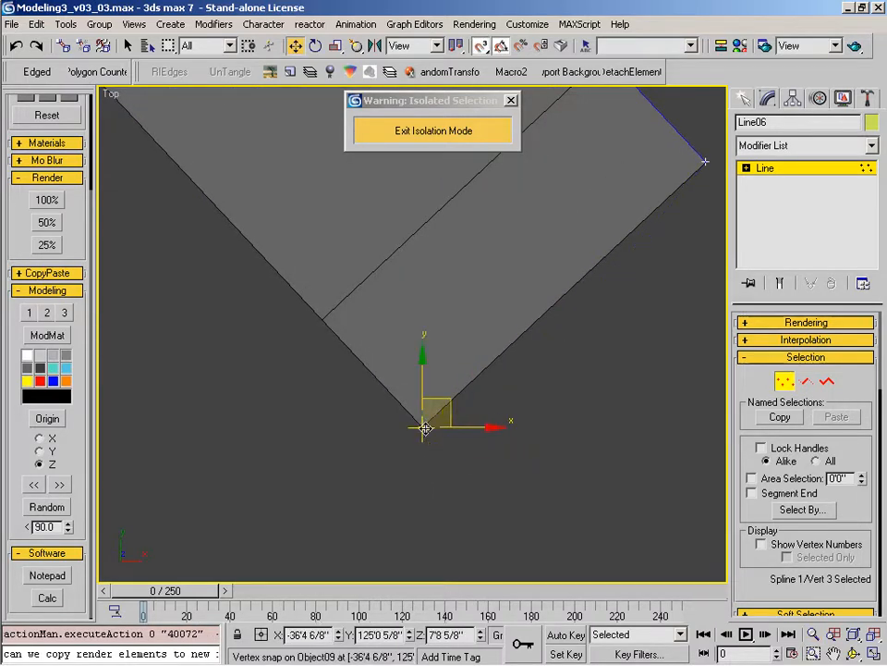
Step: Examine from above and at an angle how the outline follows the edges of the sloped top
middle_click_drag(525, 485, 342, 347, "alt")
key("alt+z")
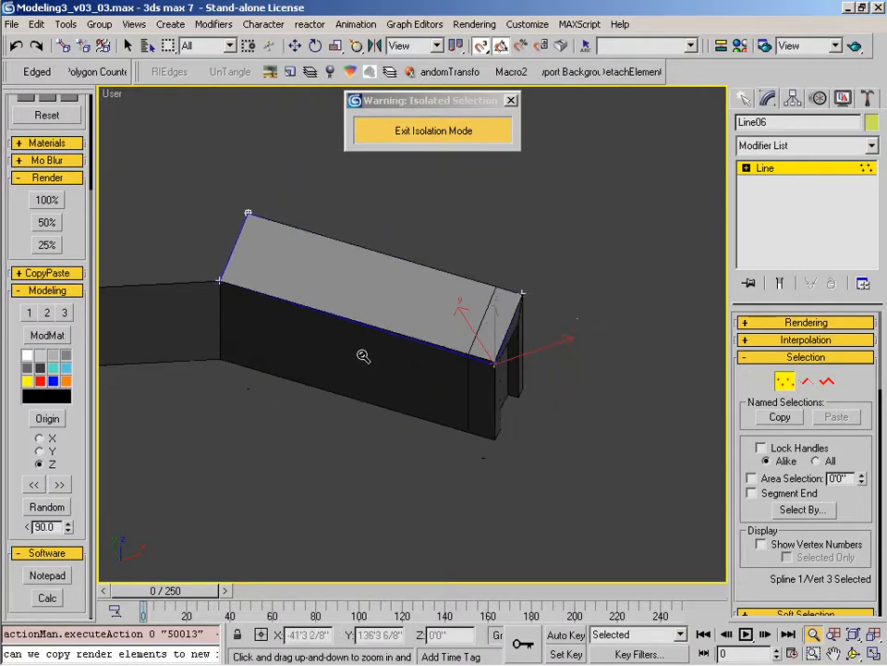
key("t")
key("z")
key("alt+z")
left_click_drag(408, 343, 433, 264)
right_click(440, 263)
middle_click_drag(446, 397, 420, 281, "alt")
key("alt+z")
left_click_drag(420, 281, 322, 400)
right_click(321, 401)
middle_click_drag(322, 397, 436, 532, "alt")
Step: Flatten the four outline vertices to one level by scaling them along Z about their selection center
left_click_drag(178, 277, 636, 477)
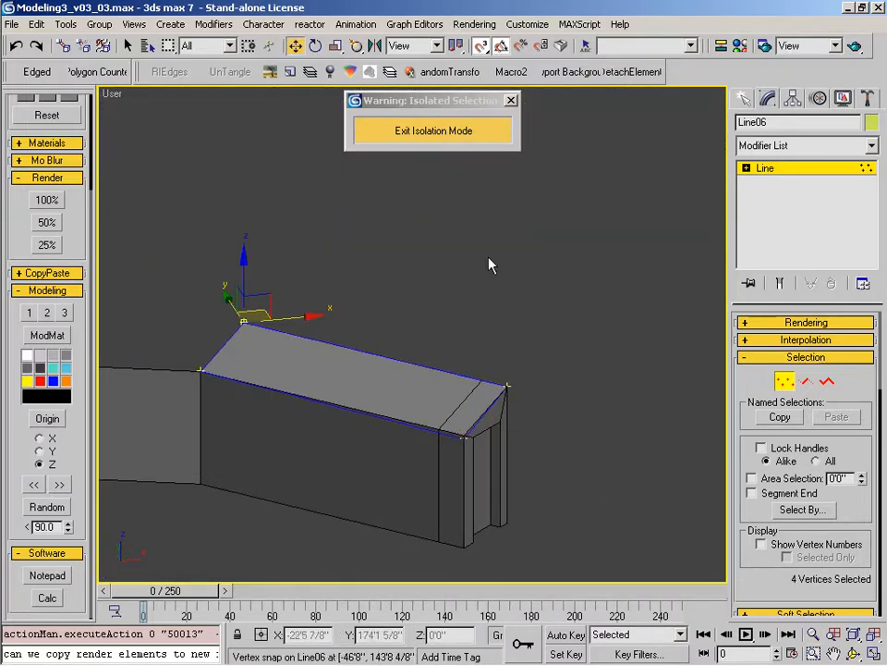
left_click(338, 47)
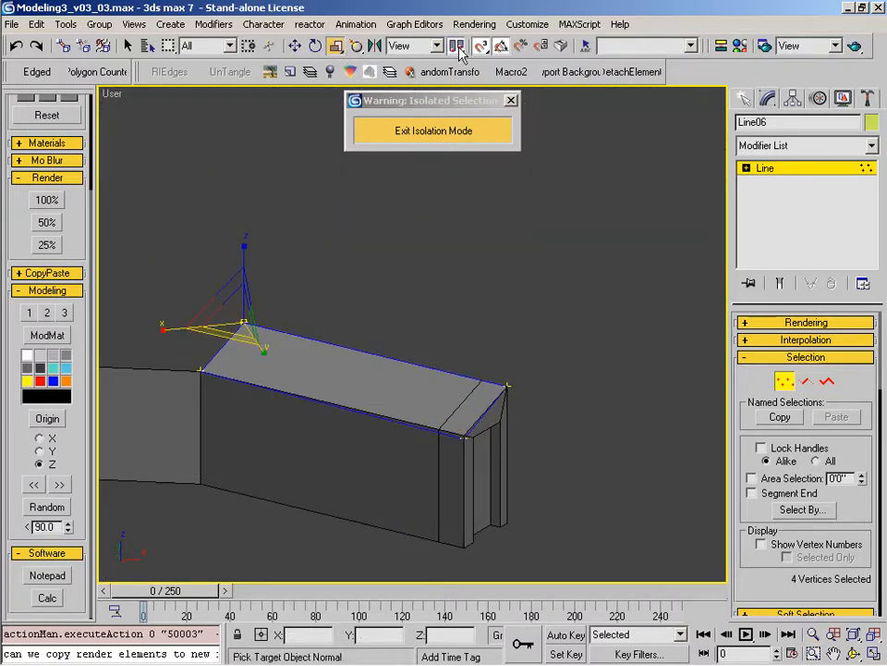
left_click_drag(456, 46, 461, 89)
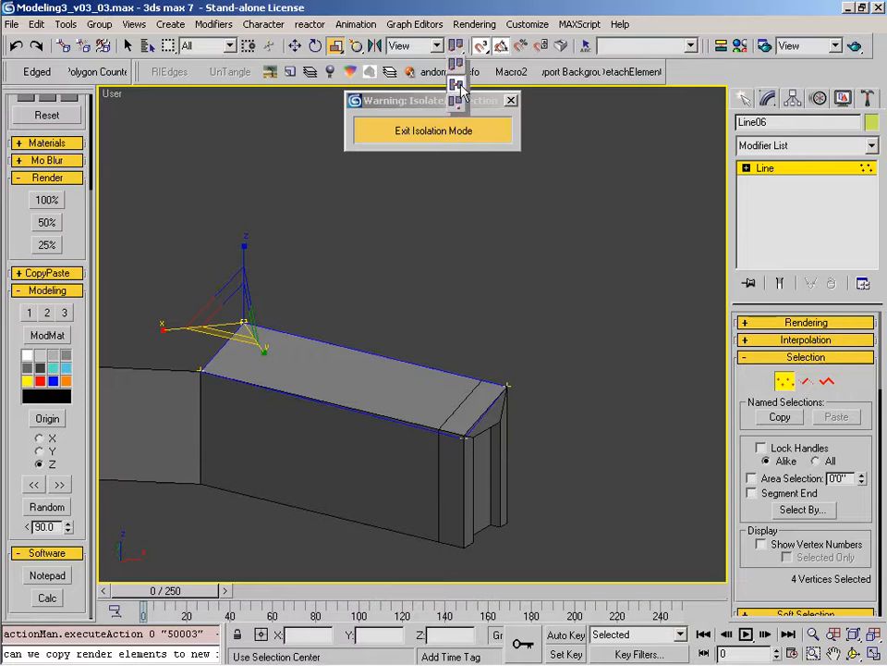
right_click(337, 45)
right_click(332, 189)
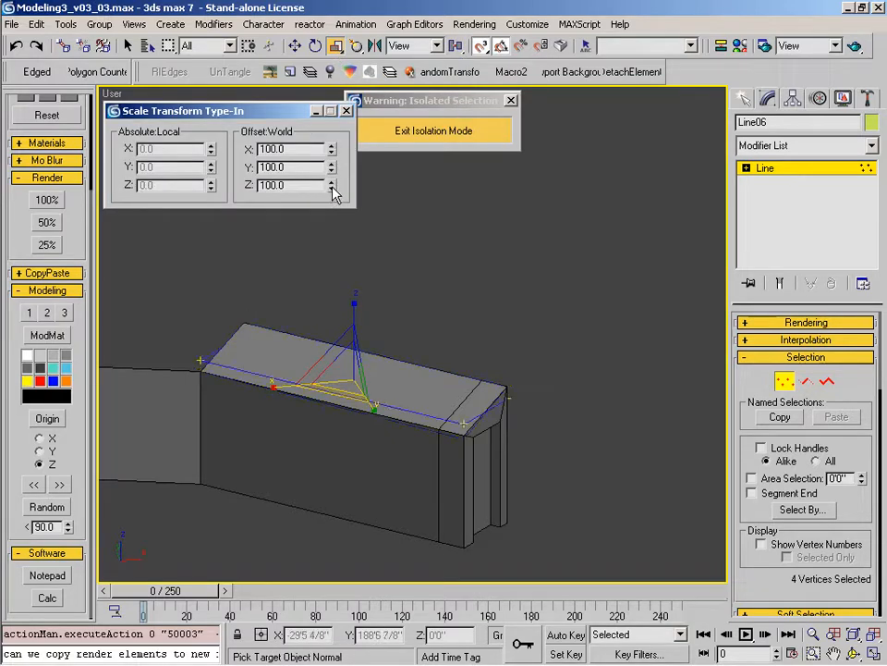
middle_click_drag(440, 380, 547, 383, "alt")
left_click(784, 384)
Step: Extrude the flattened outline into a tall box and position it so that it passes through the roof copy
right_click(572, 374)
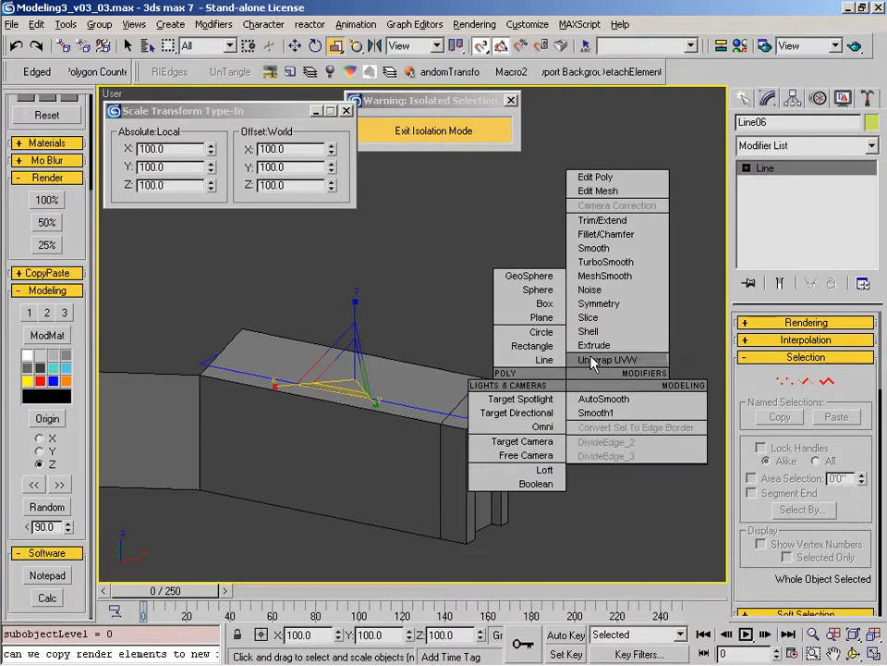
left_click(599, 346)
left_click_drag(855, 349, 857, 202)
middle_click_drag(472, 384, 508, 380)
key("w")
left_click_drag(398, 269, 414, 407)
middle_click_drag(415, 407, 426, 382)
key("ctrl+shift+e")
key("4")
left_click(418, 367)
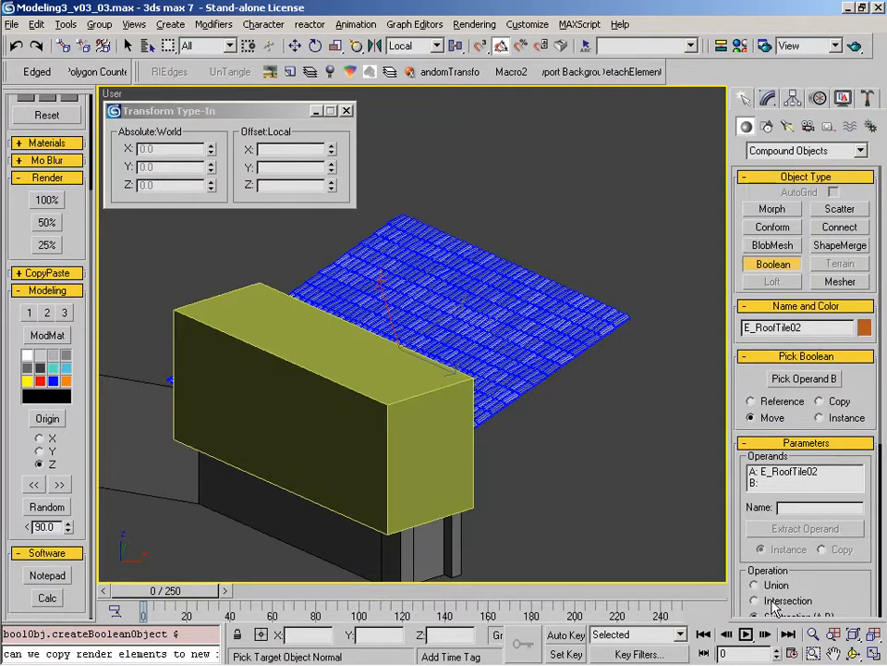
Step: Trim the roof copy with a Boolean Intersection, picking the extruded box as operand B
left_click(775, 600)
left_click(786, 384)
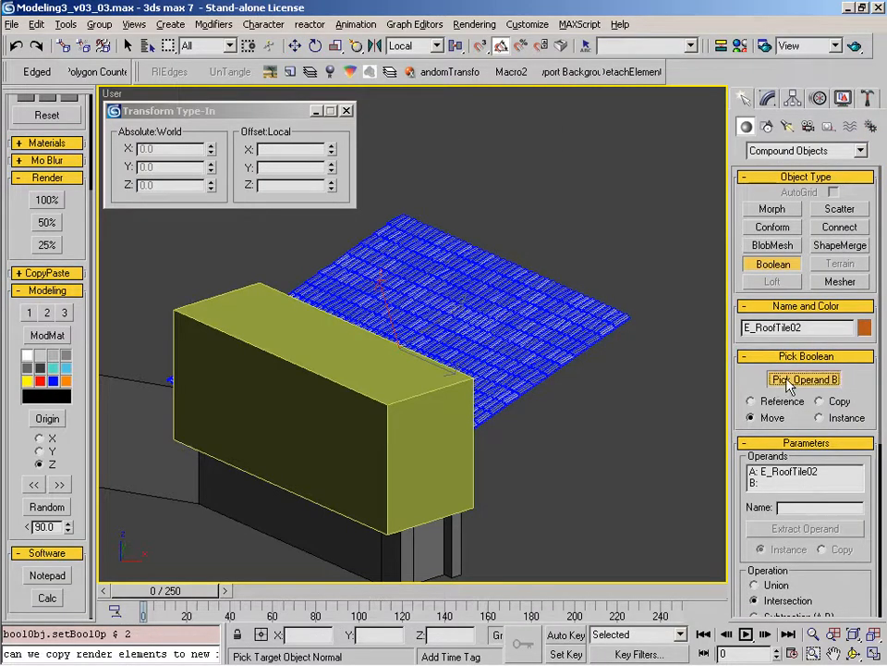
left_click(260, 293)
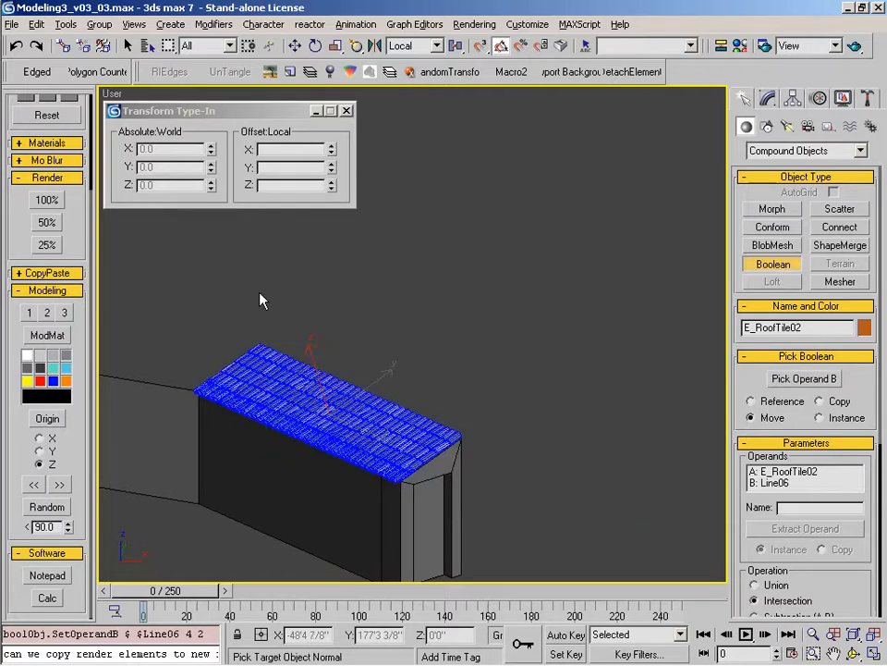
Step: Convert the trimmed roof to an editable poly
middle_click_drag(359, 380, 423, 316)
key("alt+z")
scroll(411, 351, "up", 4)
middle_click_drag(403, 374, 377, 383, "alt")
middle_click_drag(699, 371, 529, 376, "alt")
key("t")
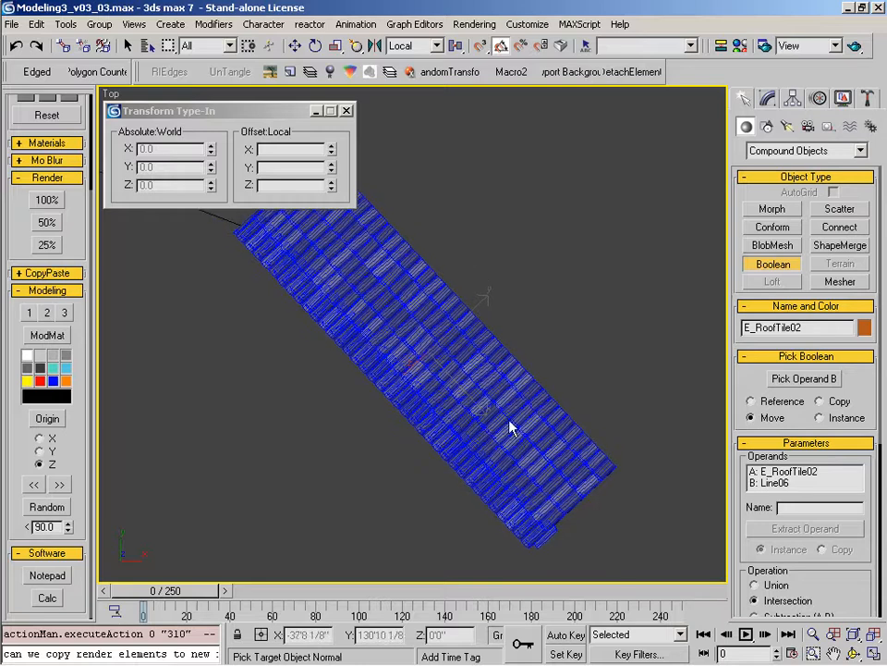
left_click(768, 100)
key("ctrl+e")
Step: Select the tile elements of one column from ridge to eave and detach them as a separate object
key("alt+z")
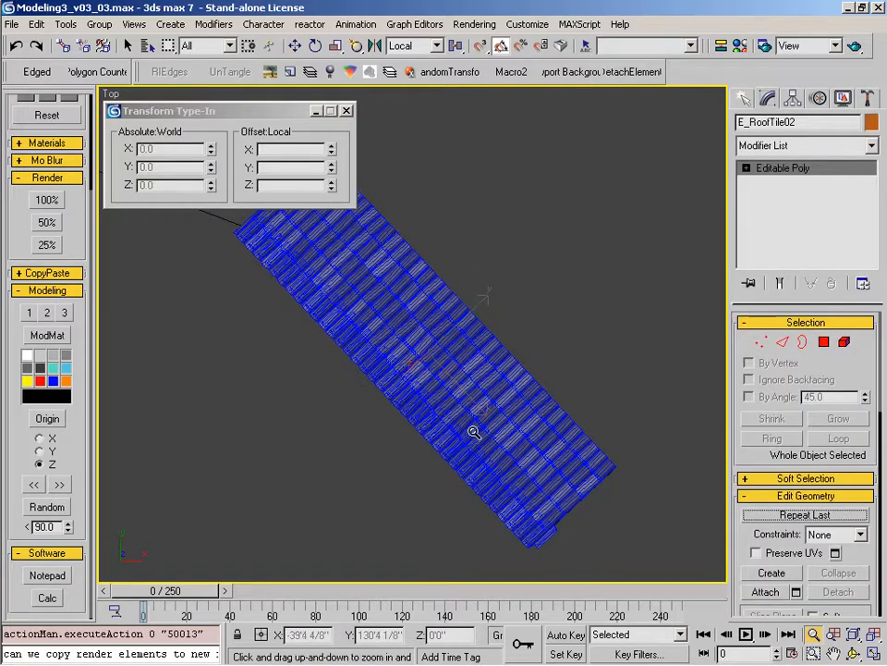
left_click_drag(473, 430, 511, 320)
key("w")
key("4")
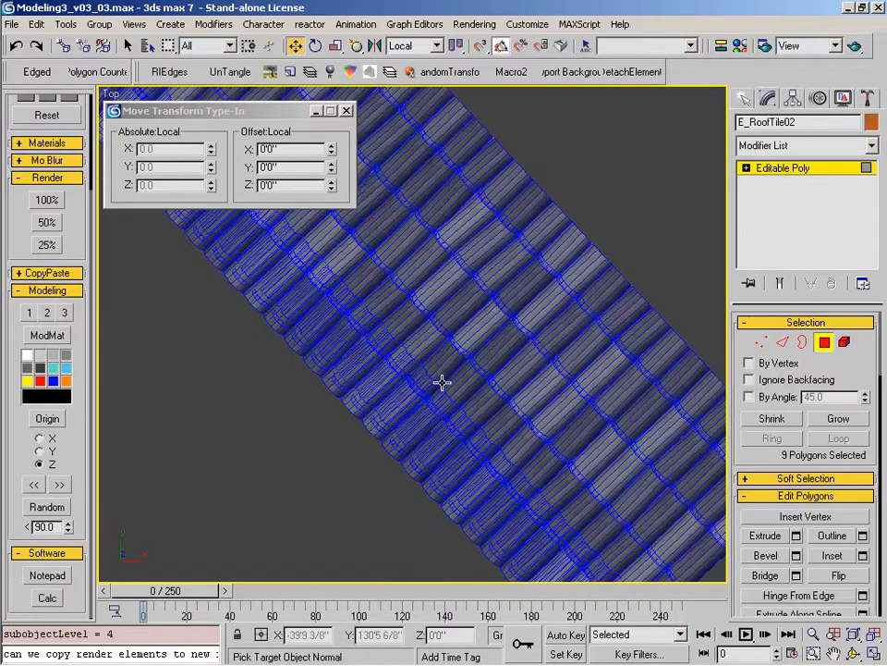
key("5")
middle_click_drag(579, 457, 567, 487)
left_click(537, 248)
left_click(472, 303, "ctrl")
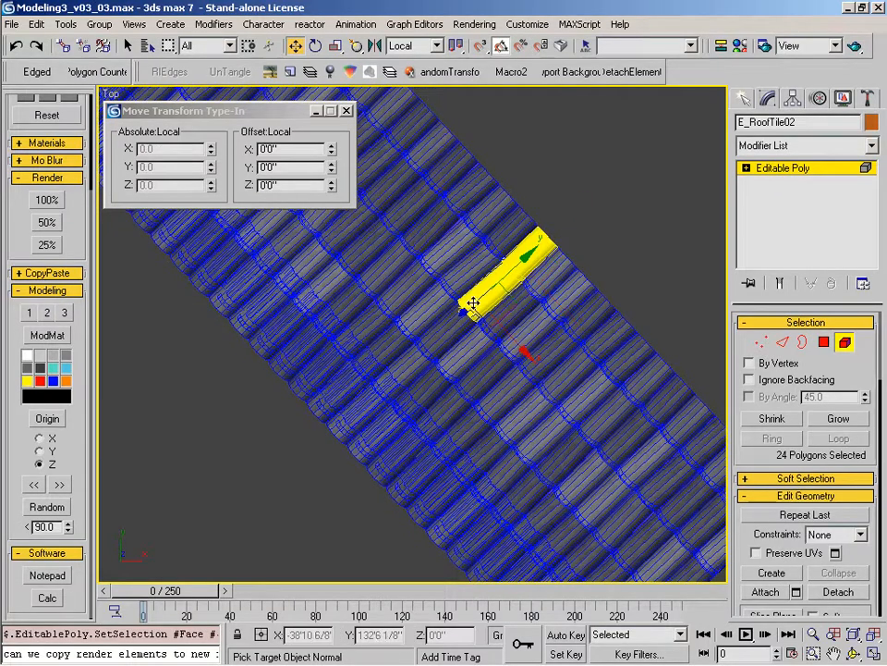
left_click(428, 343, "ctrl")
left_click(397, 367, "ctrl")
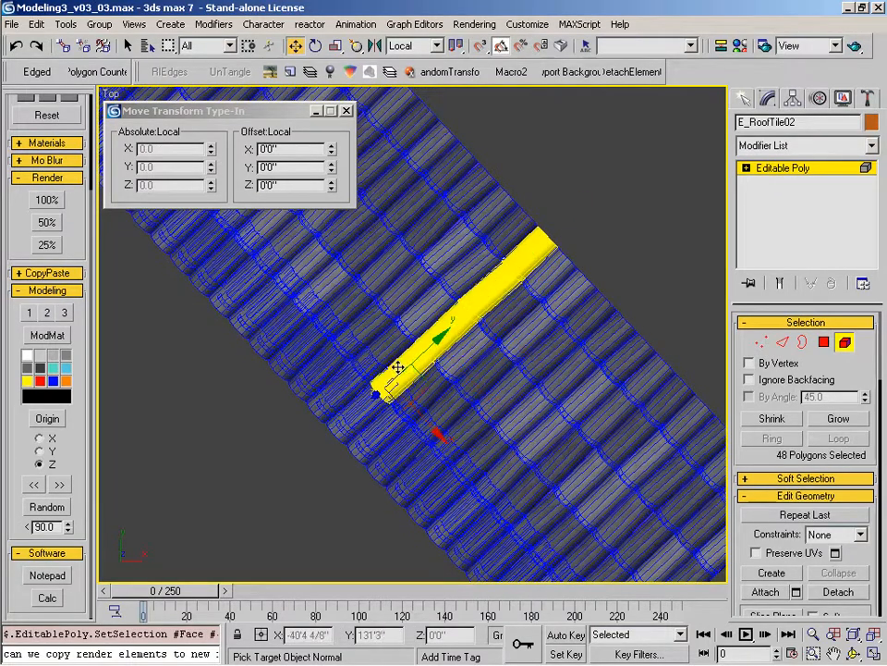
left_click(370, 409, "ctrl")
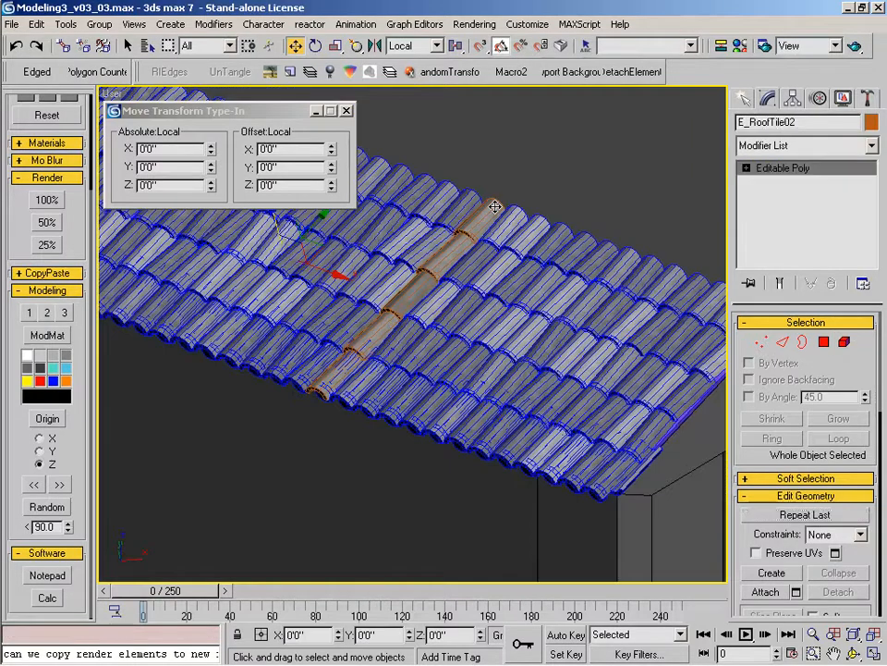
Step: Move the separate tile column across to the roof's gable edge
left_click(496, 205)
left_click(496, 206)
left_click(495, 205)
left_click_drag(456, 328, 741, 422)
middle_click_drag(740, 423, 470, 408, "alt")
key("alt+z")
left_click_drag(469, 407, 513, 350)
Step: Center the tile column's pivot and rotate the column so that it tilts over the gable edge
key("e")
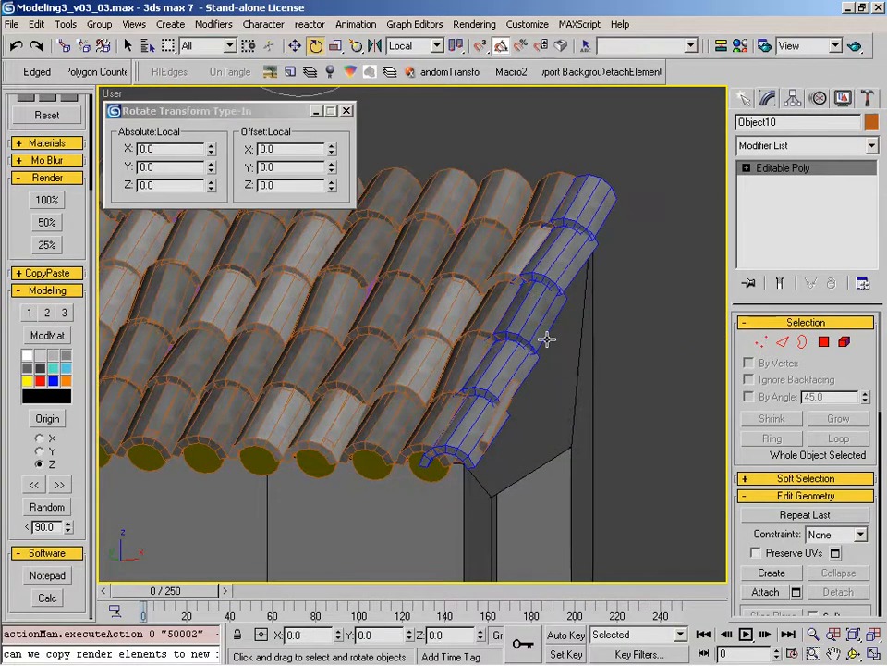
right_click(559, 332)
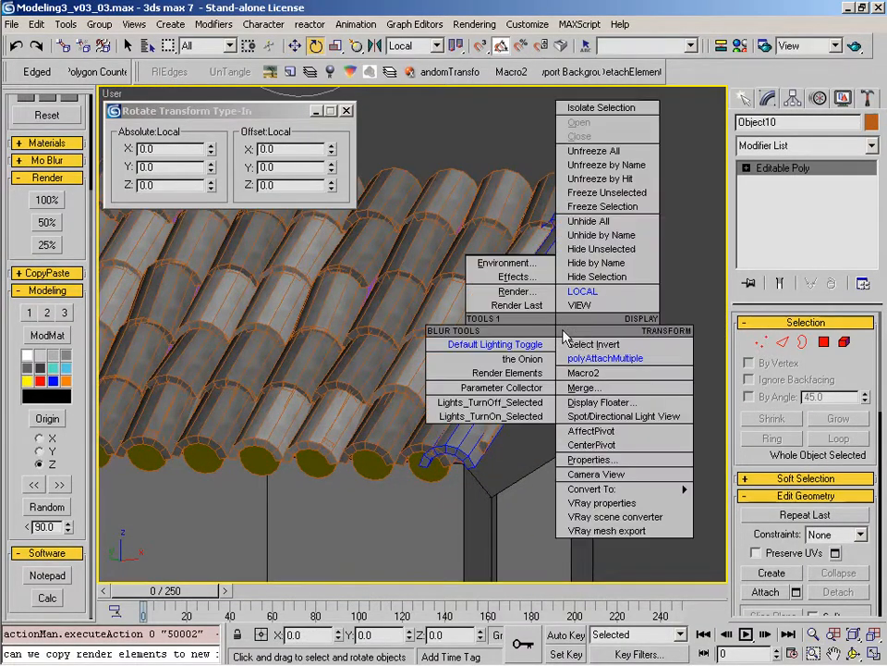
left_click(597, 447)
left_click_drag(545, 275, 563, 337)
Step: Shift the tilted tile column on its local axes until it caps the cut gable edge of the roof
key("w")
middle_click_drag(475, 418, 498, 386, "alt")
left_click_drag(553, 348, 539, 386)
middle_click_drag(539, 387, 480, 436, "alt")
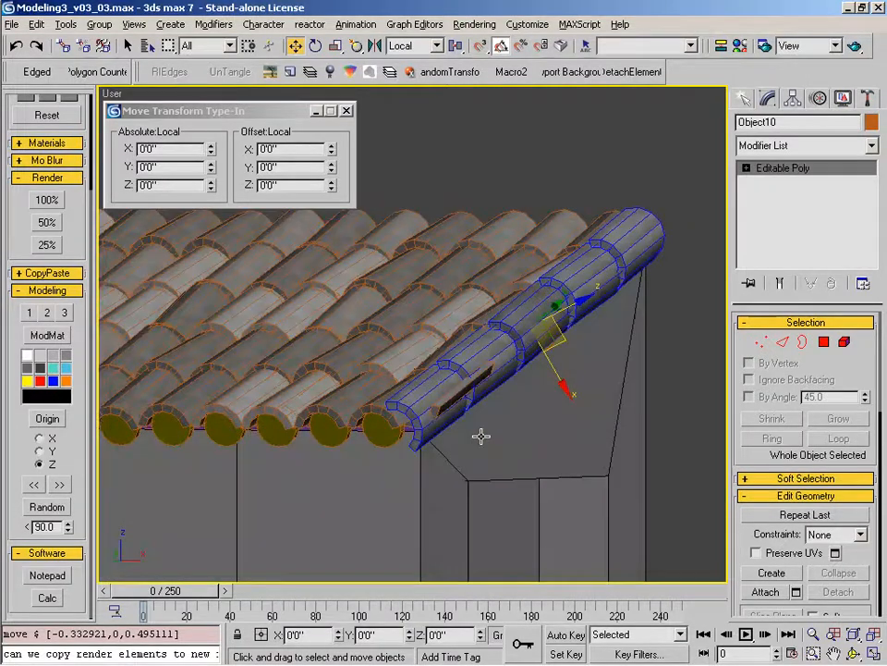
key("alt+z")
left_click_drag(432, 427, 446, 408)
right_click(446, 408)
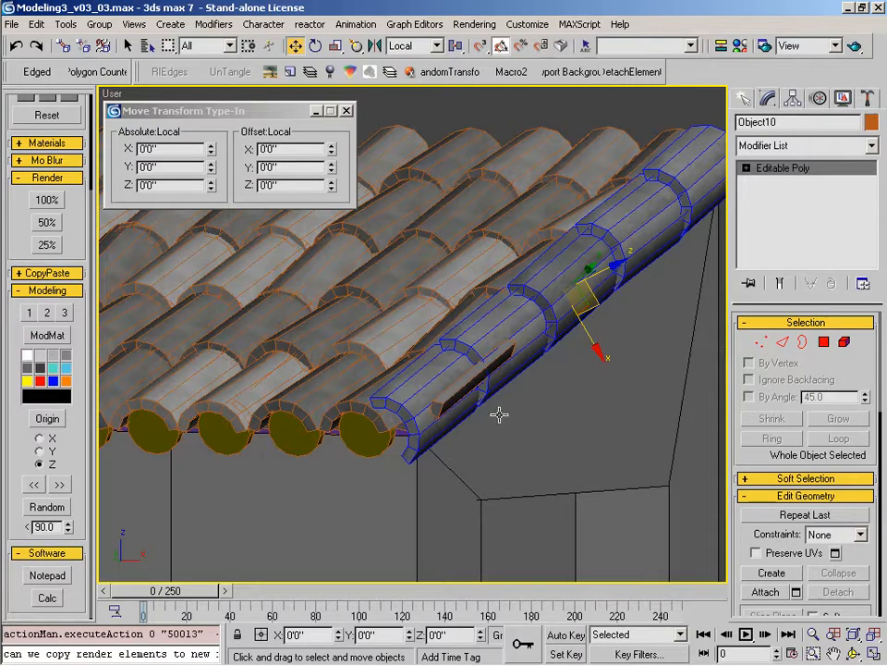
Step: Delete the cut tile element of the roof that pokes through the gable edge column
left_click(469, 377)
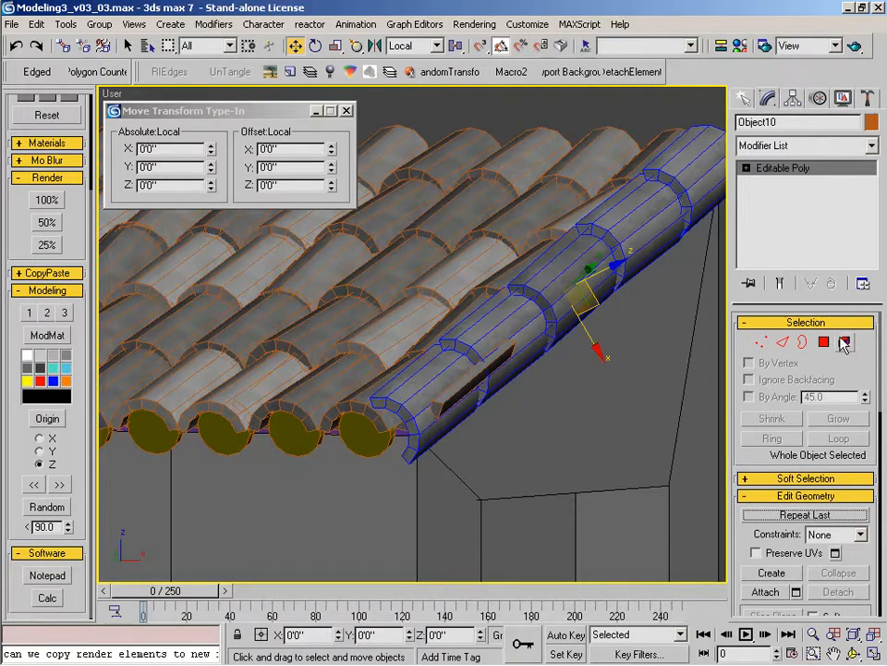
left_click(561, 201)
left_click(844, 343)
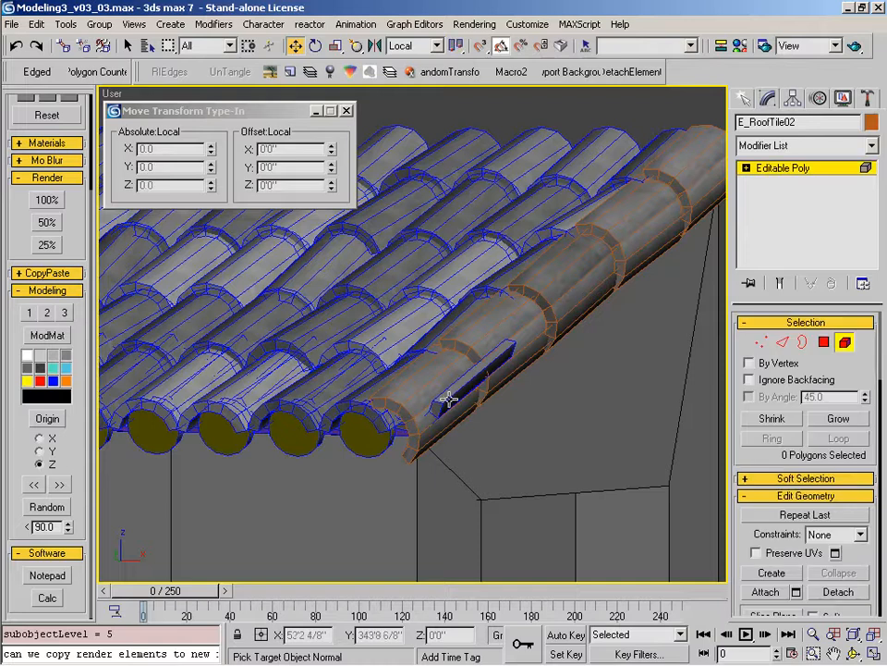
left_click(455, 386)
key("Delete")
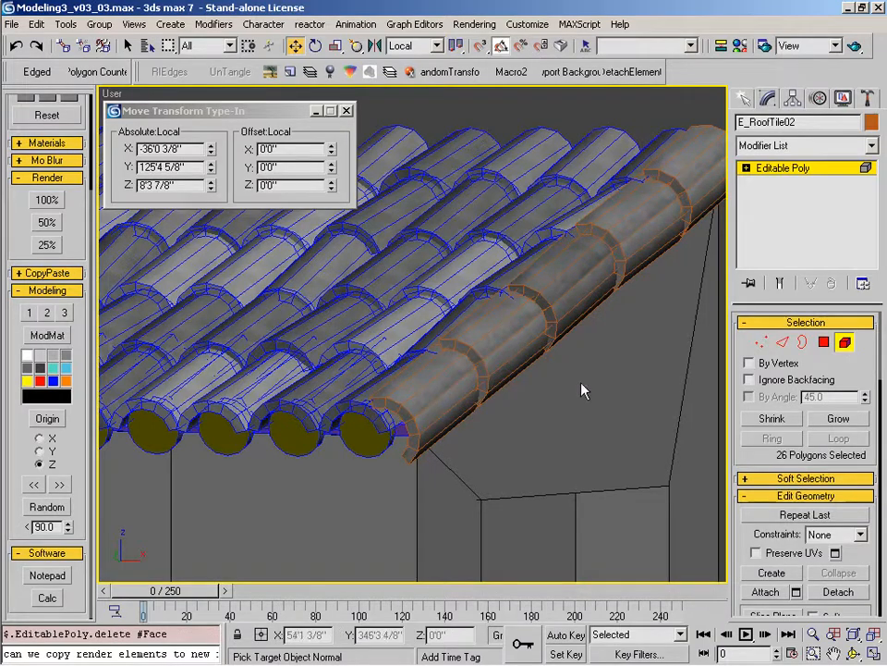
left_click(835, 343)
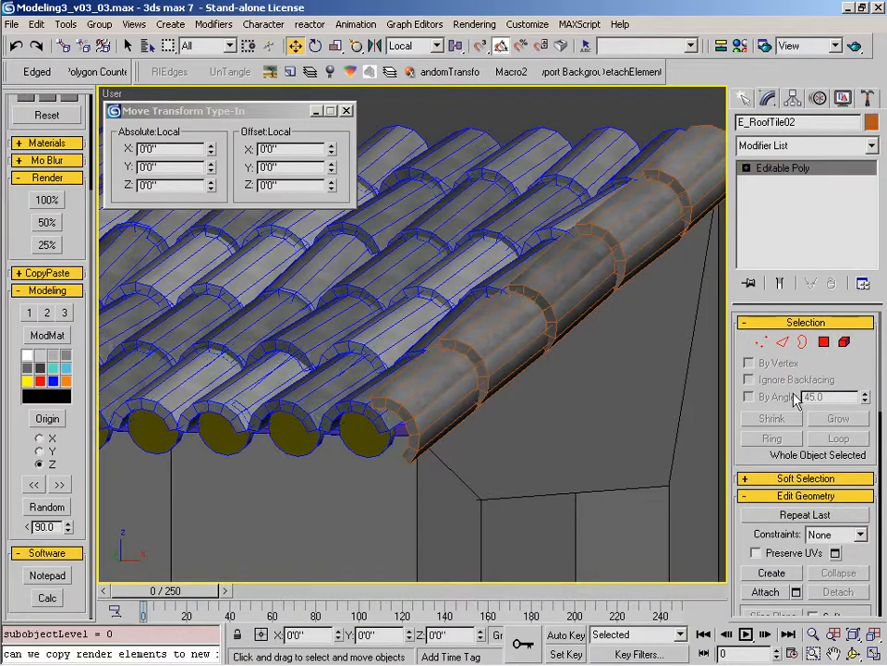
Step: Attach the gable edge tile column to the trimmed roof
left_click(763, 590)
left_click(577, 306)
scroll(505, 376, "down", 5)
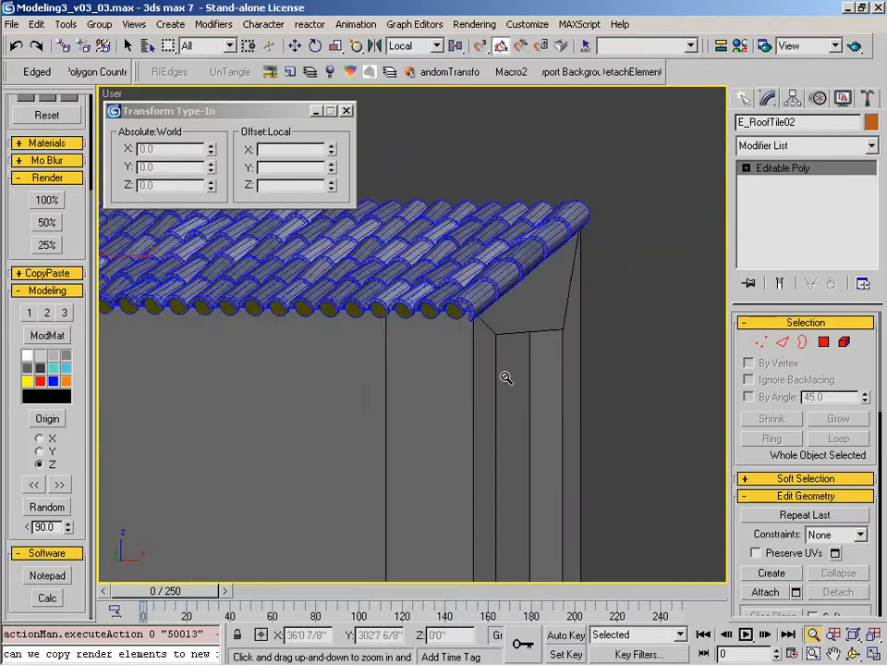
key("w")
middle_click_drag(531, 392, 407, 404, "alt")
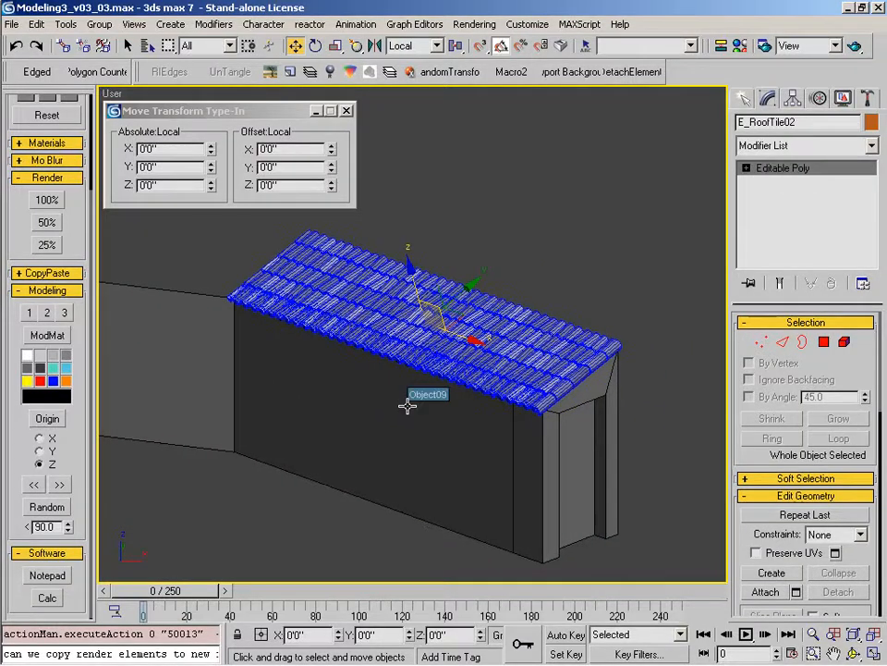
middle_click_drag(497, 408, 479, 426)
key("alt+z")
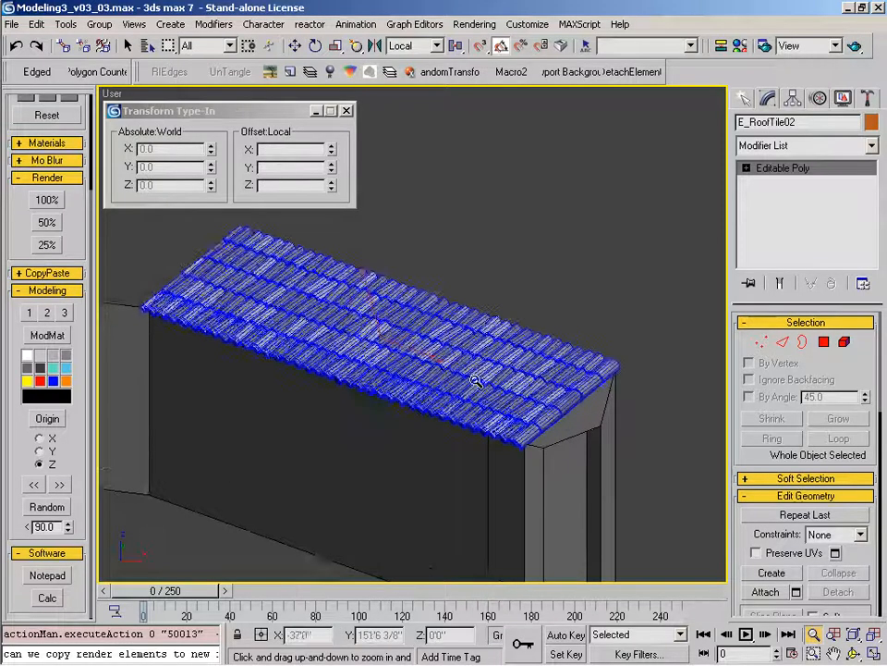